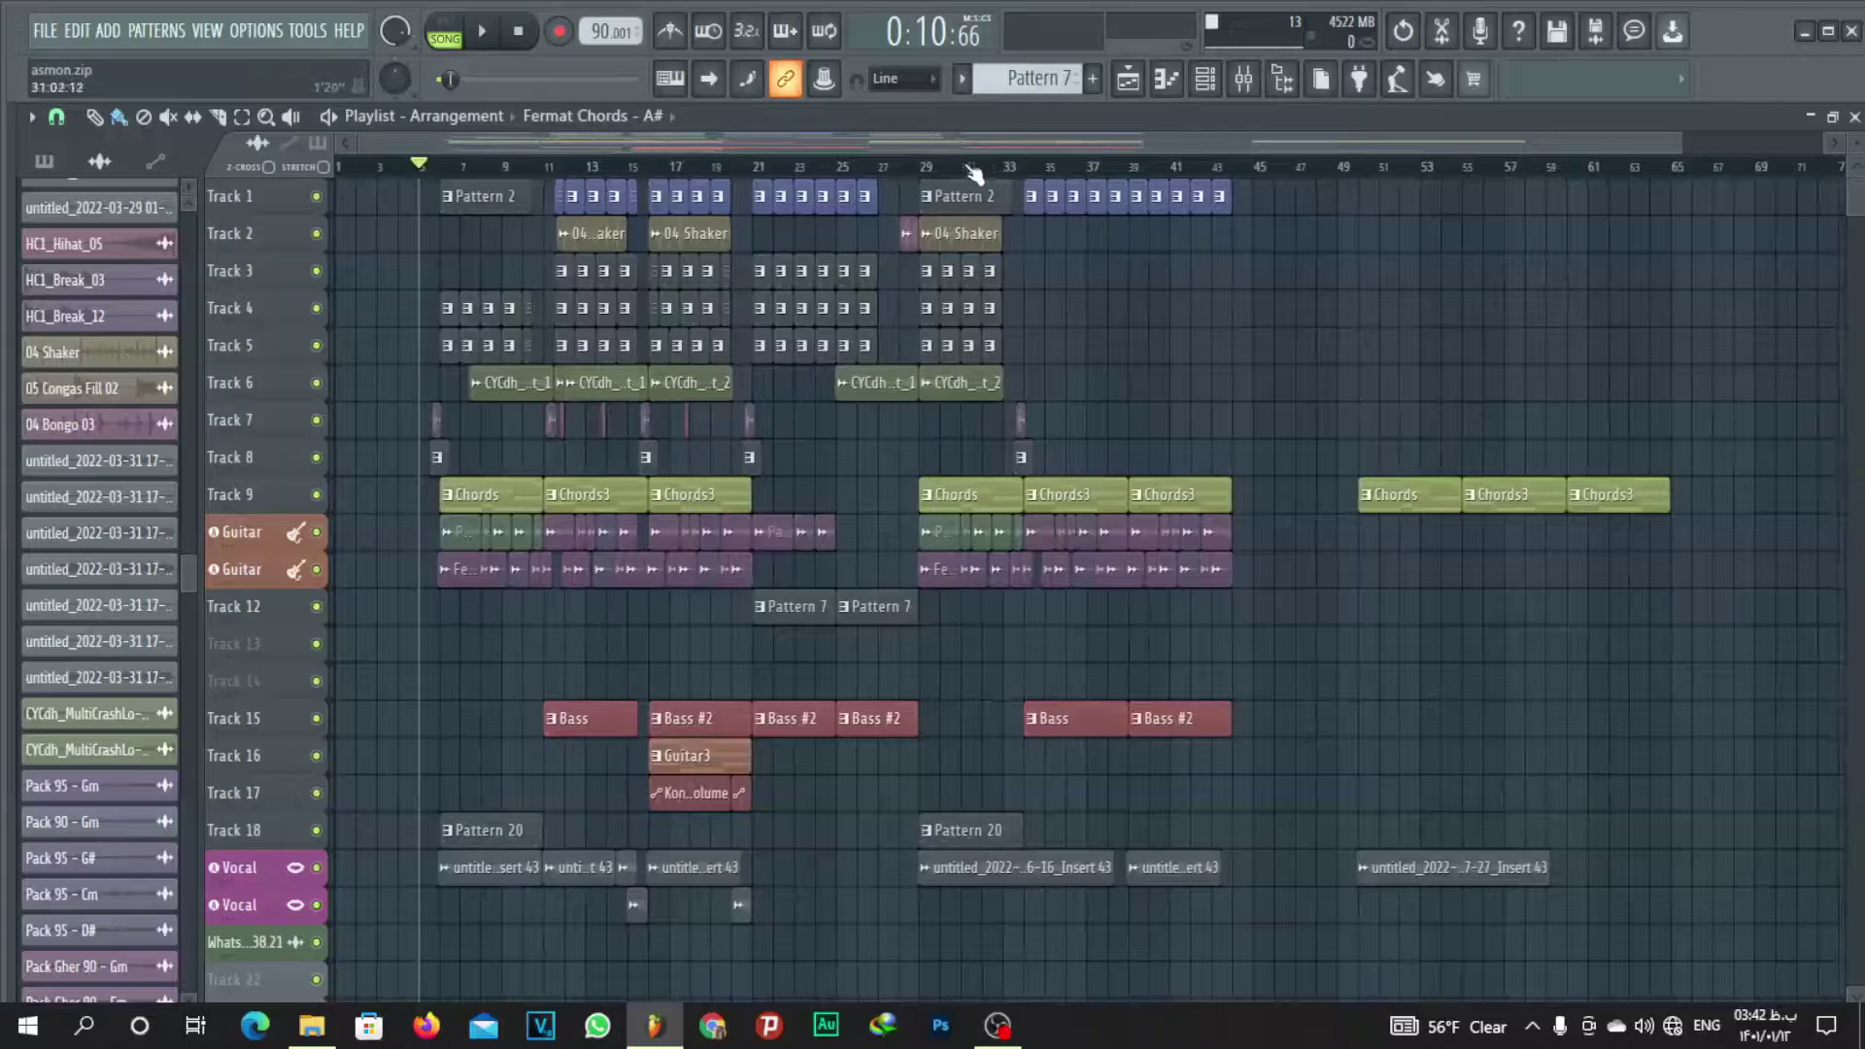
Look over the playlist arrangement from the intro through the clips beyond bar 49.
scroll(975, 173, "up", 2)
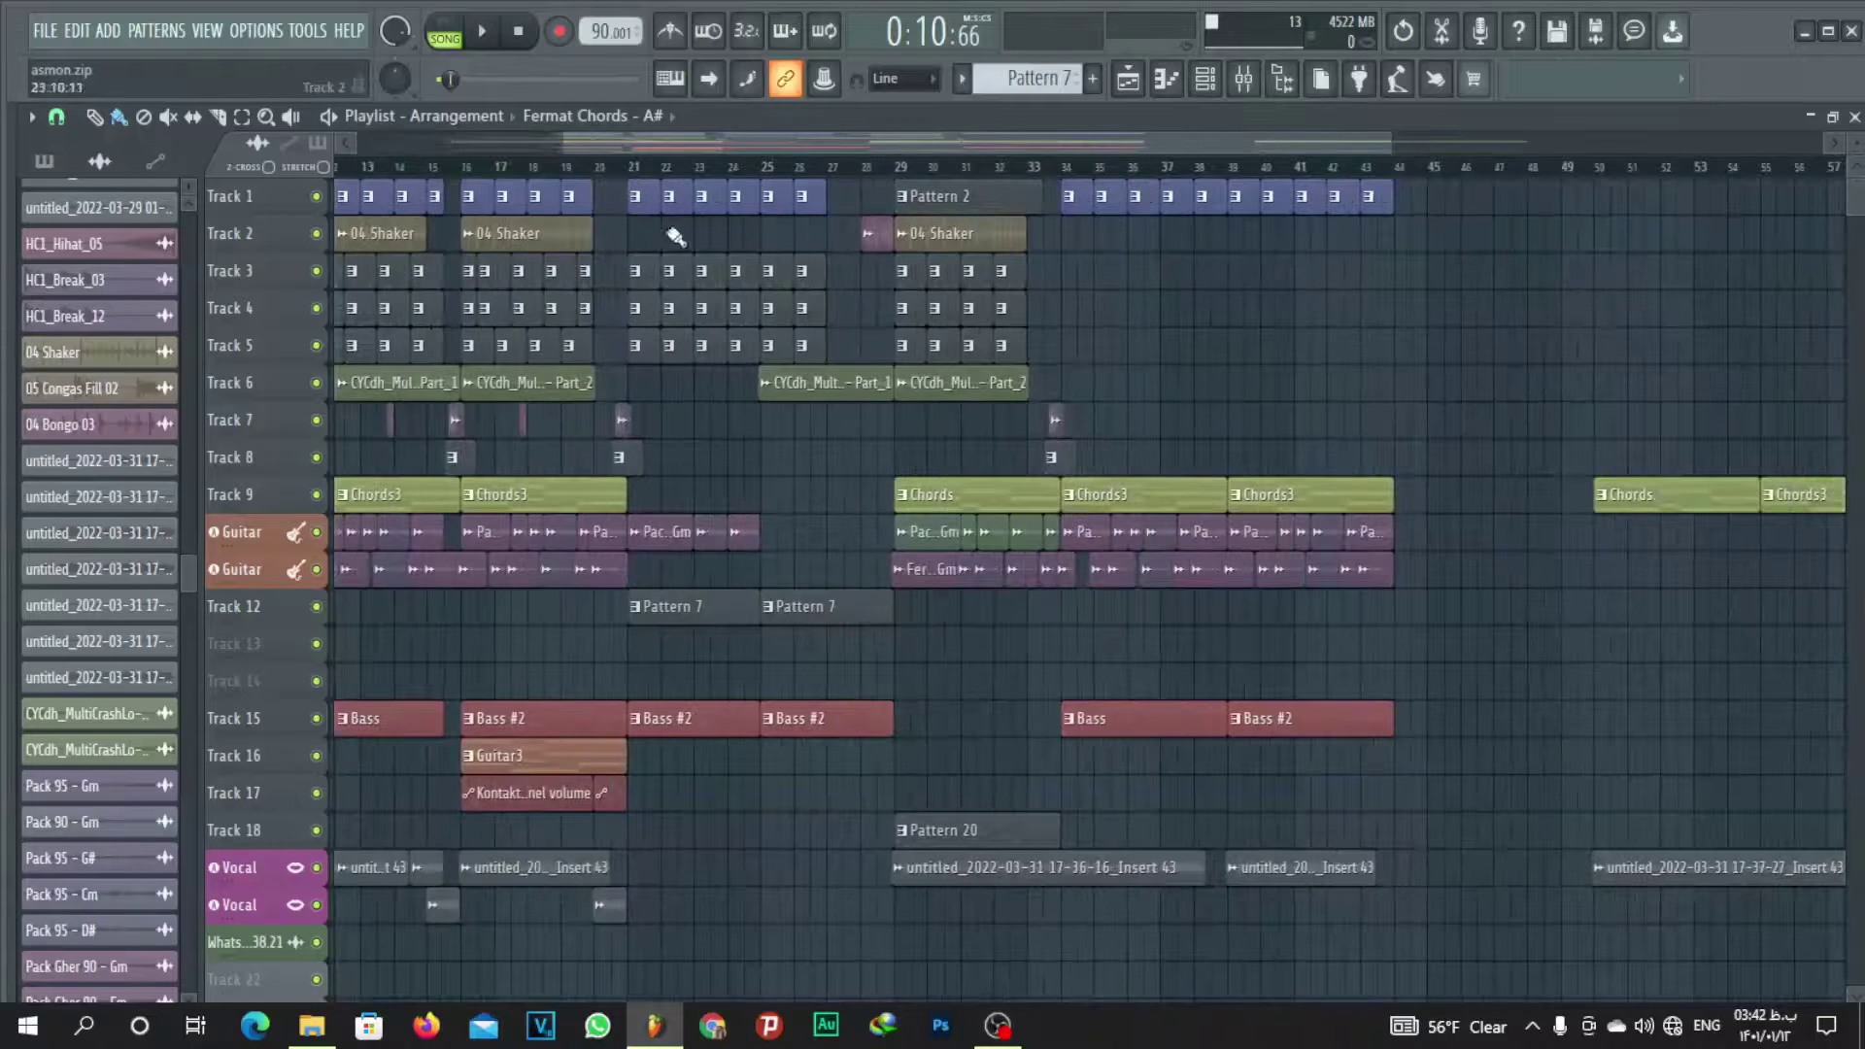
scroll(677, 178, "down", 2)
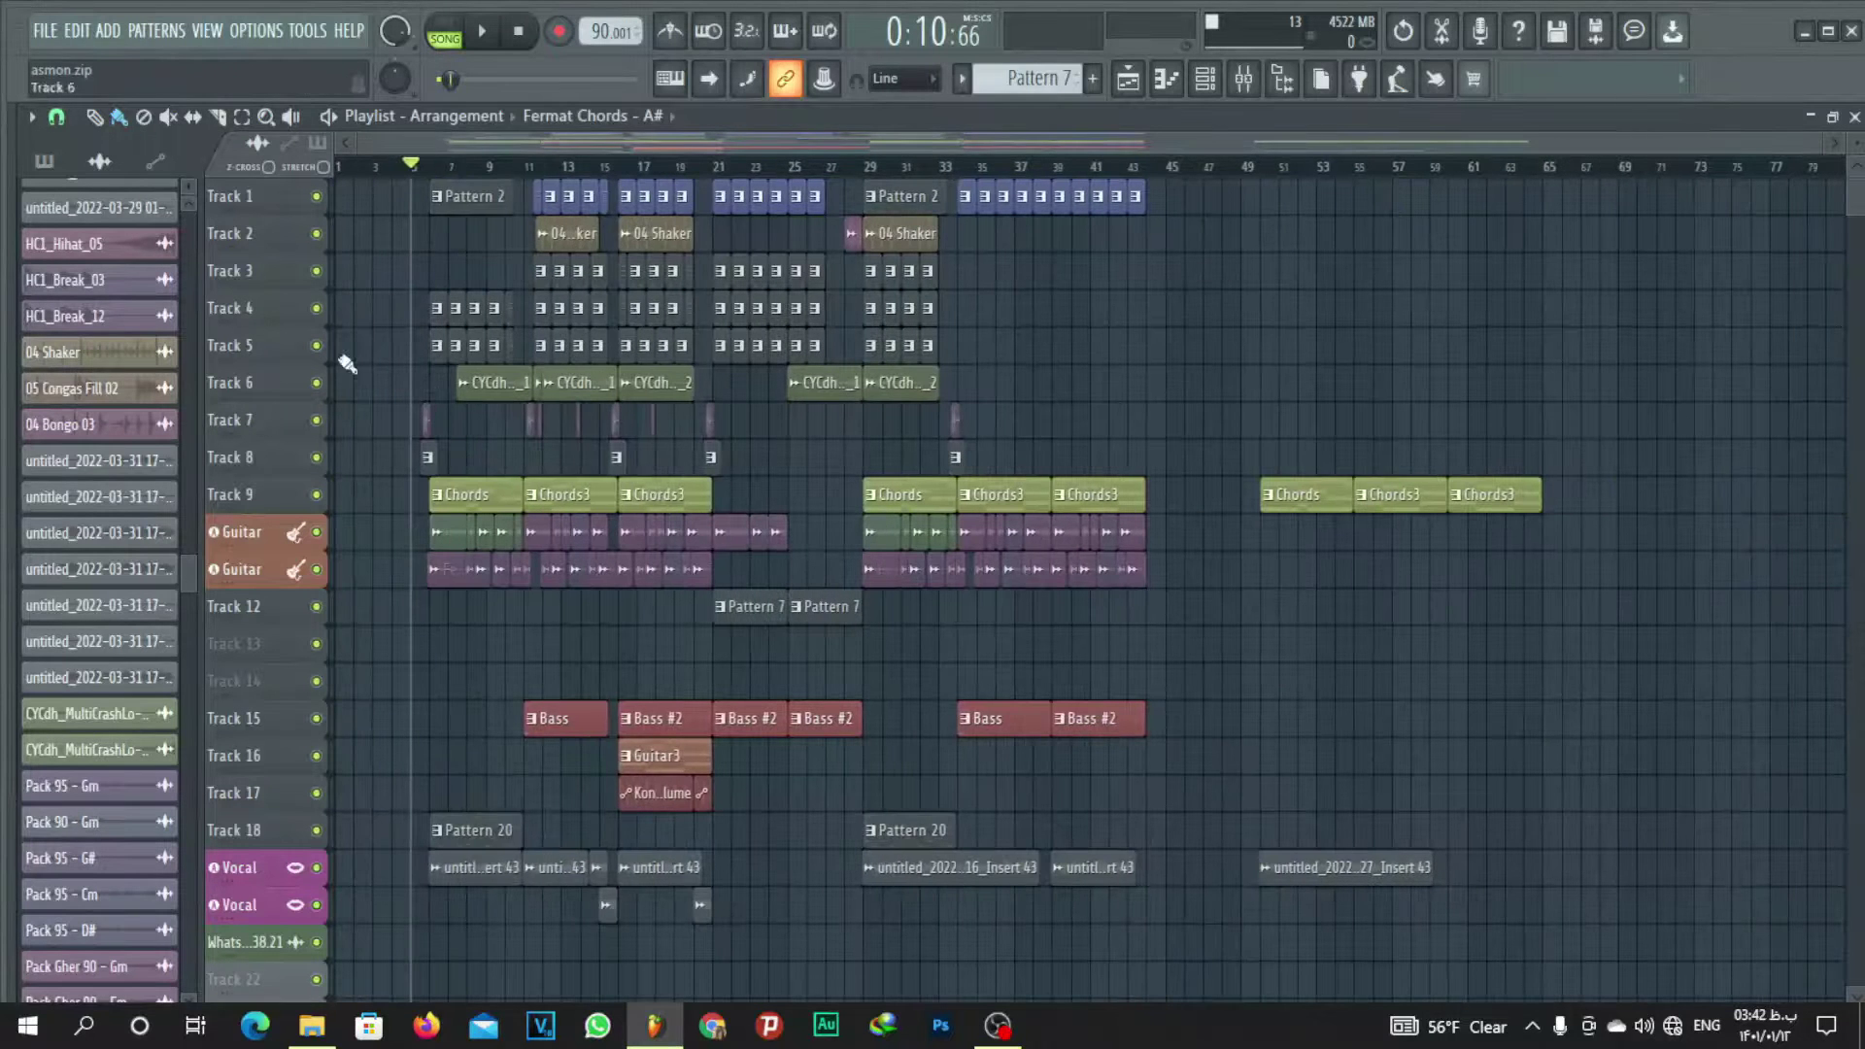
scroll(394, 178, "up", 4)
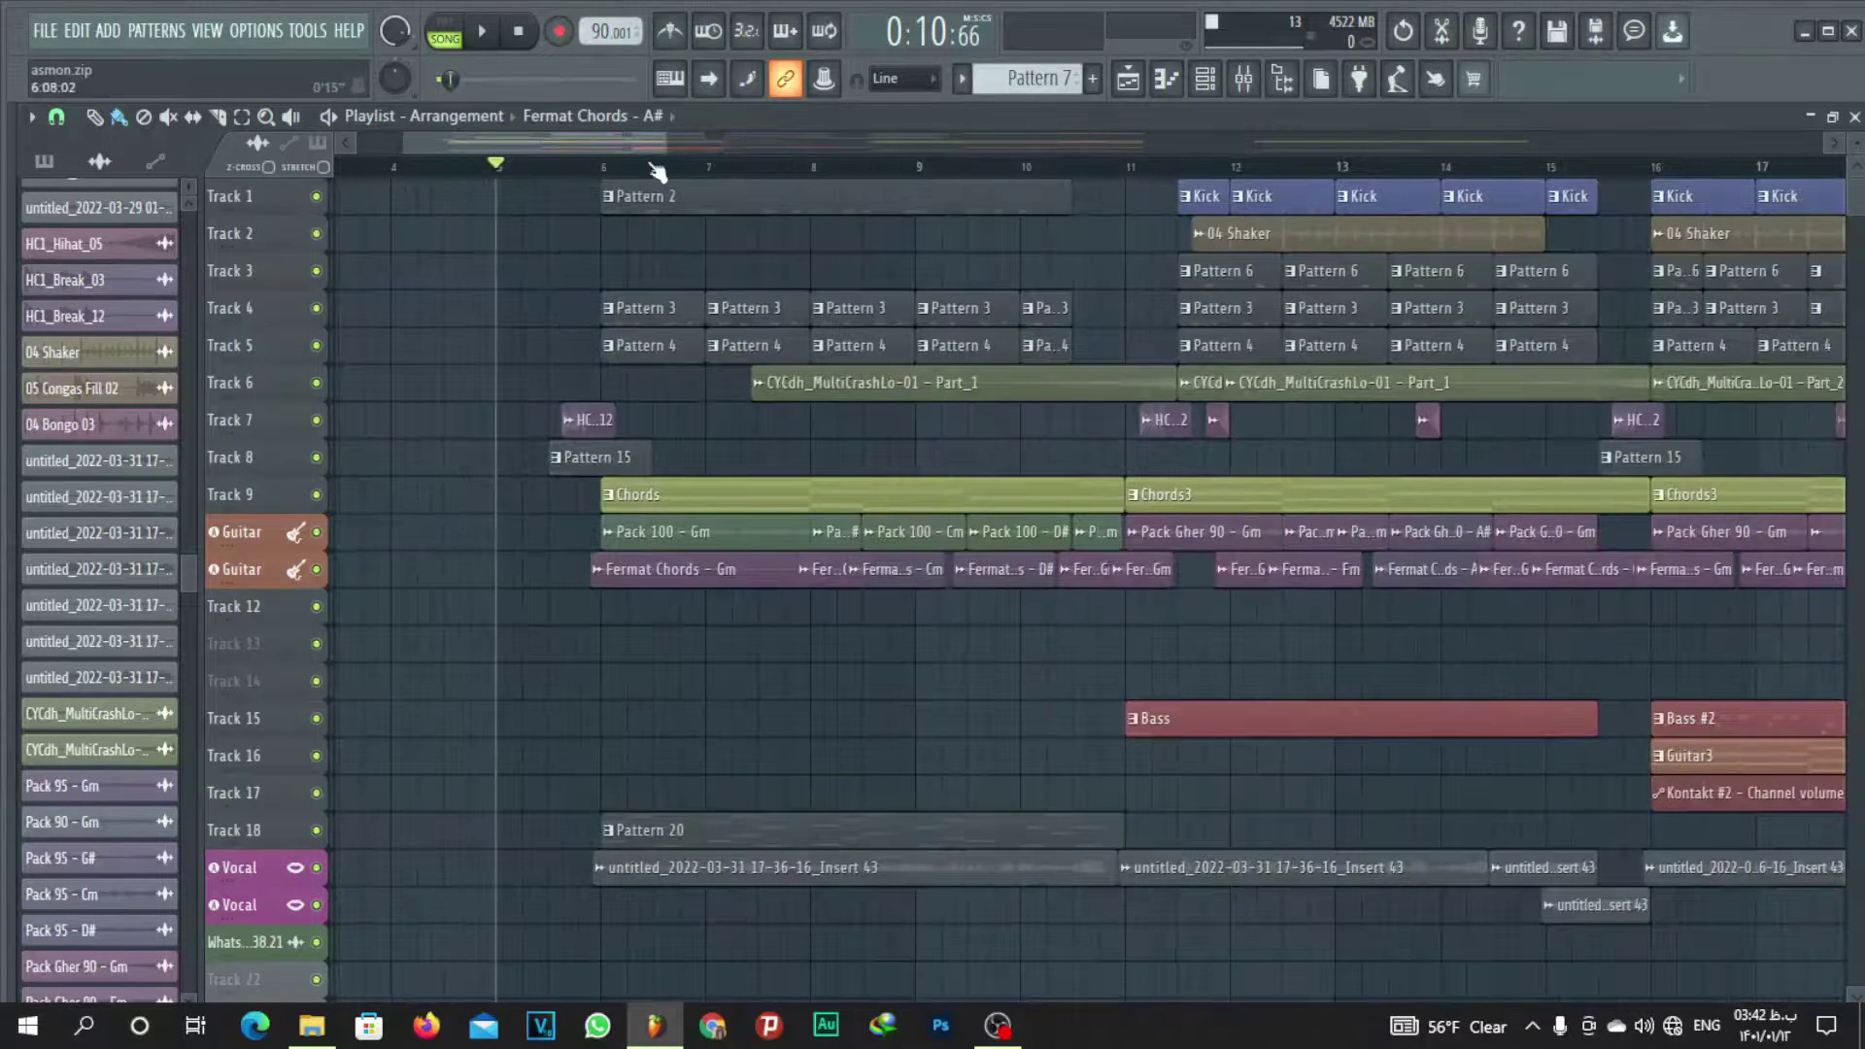
scroll(657, 171, "down", 3)
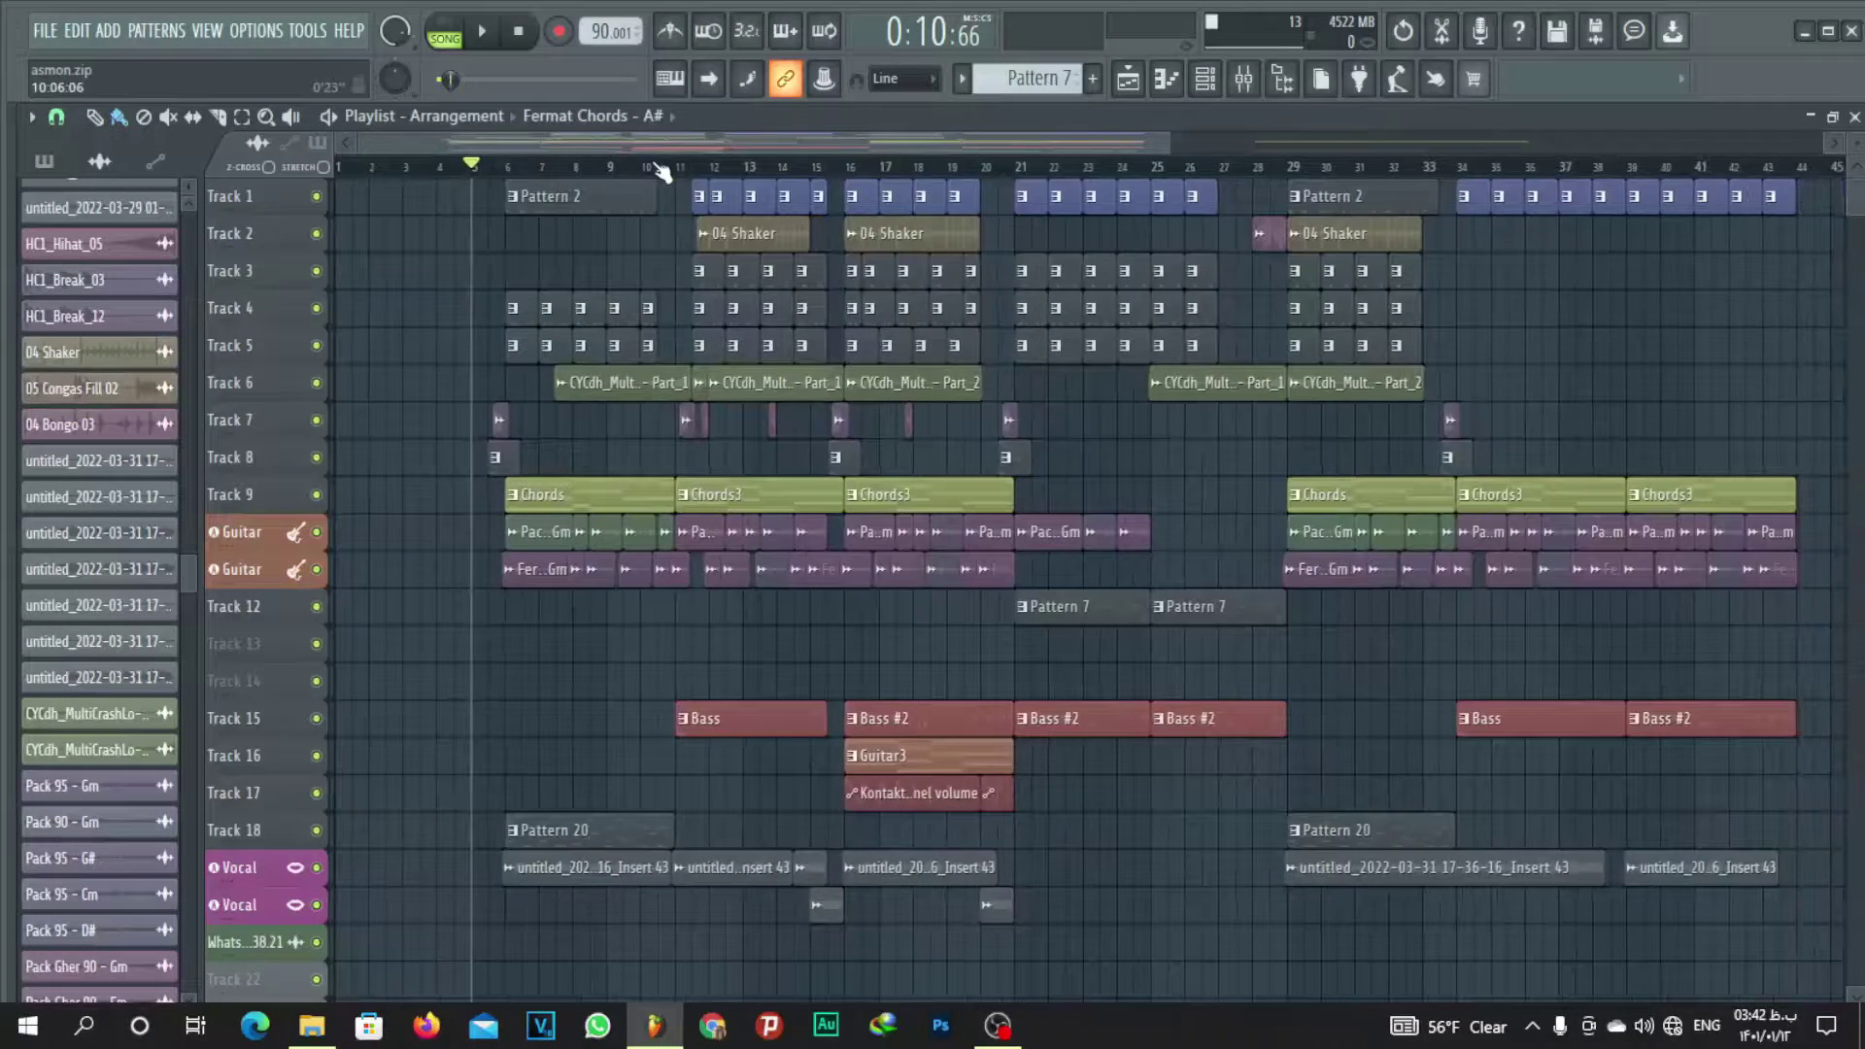
scroll(661, 172, "down", 4)
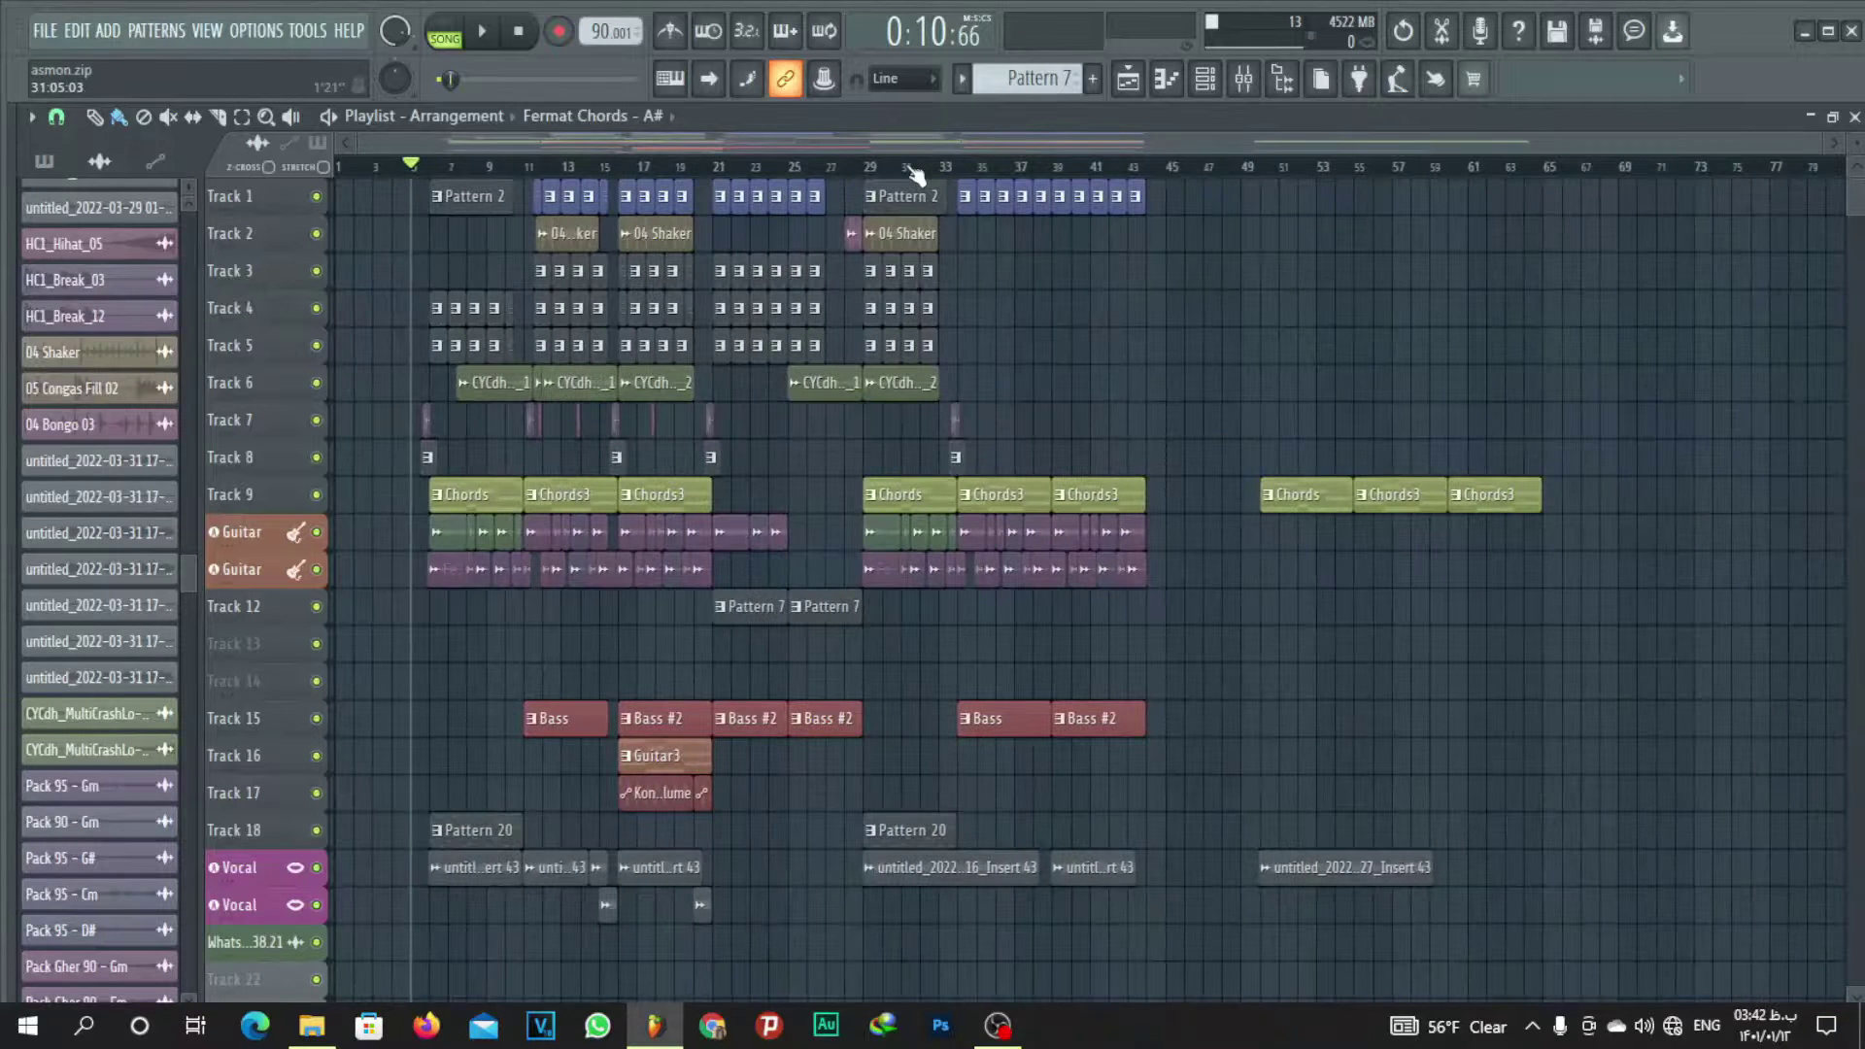
left_click_drag(744, 144, 410, 185)
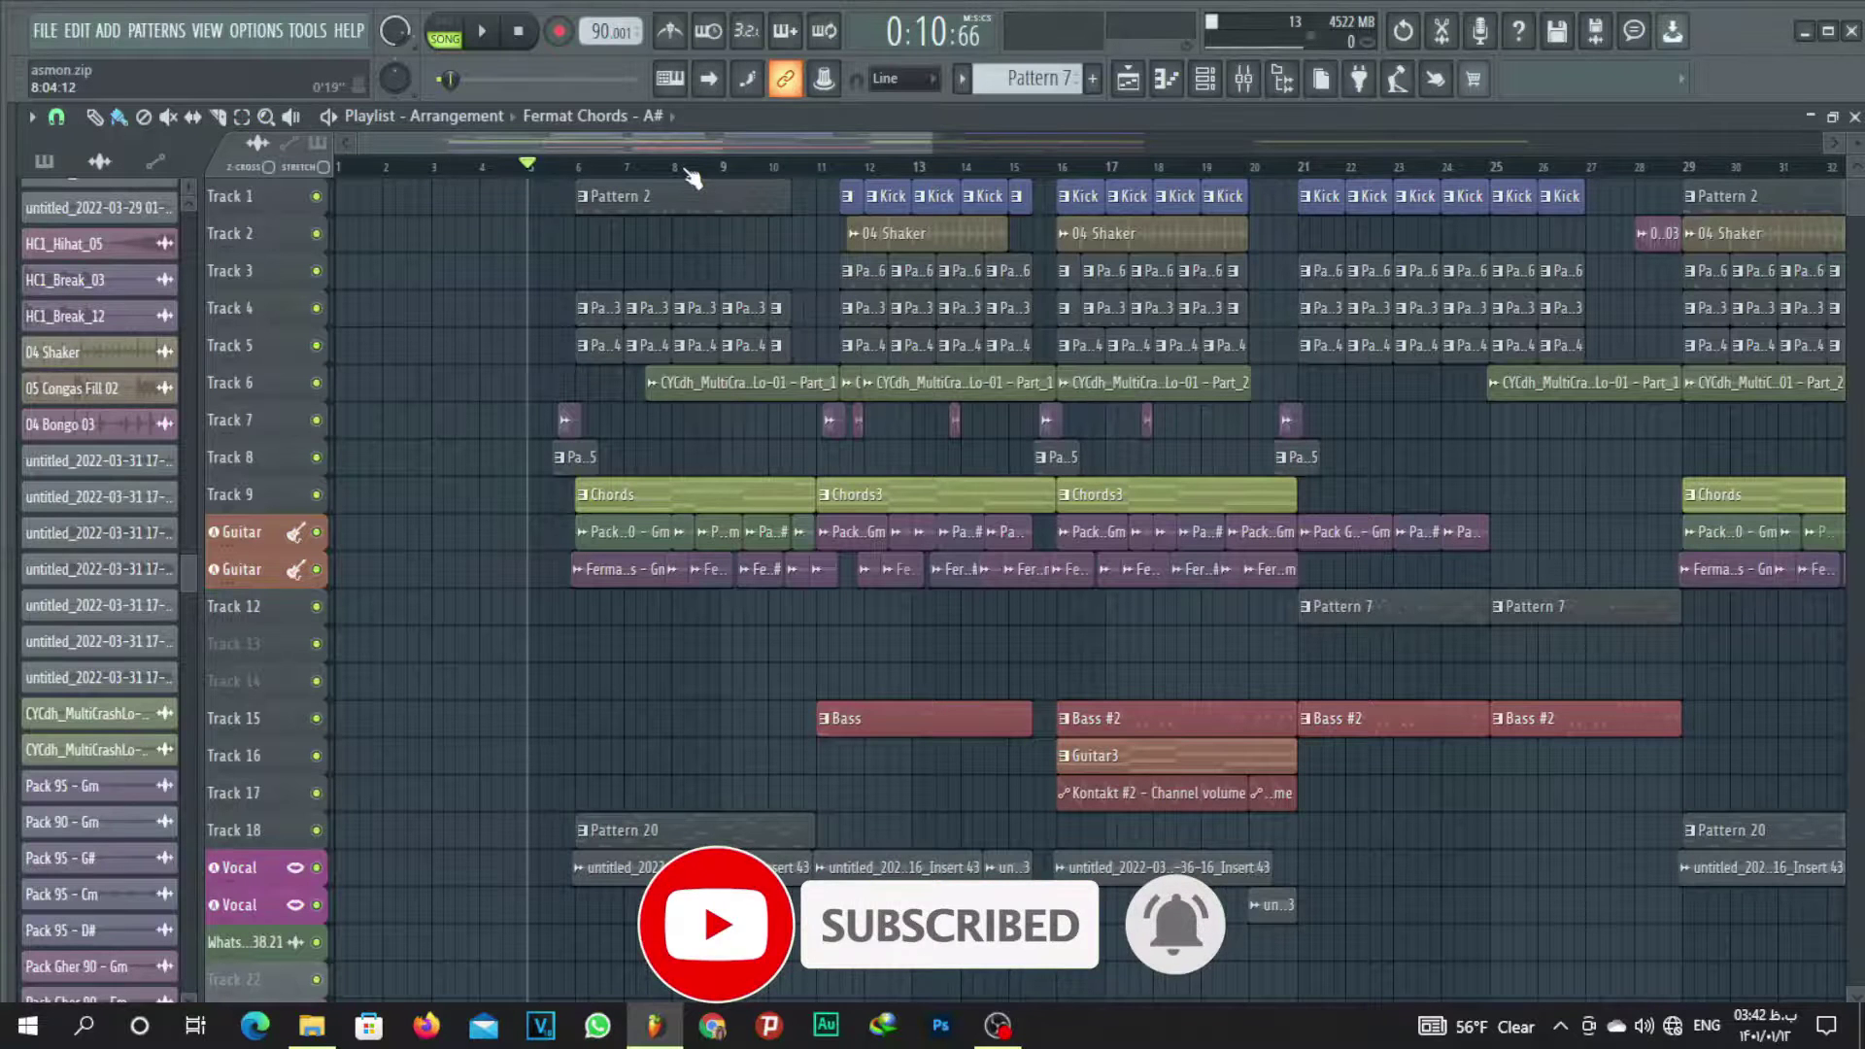
scroll(691, 180, "right", 4)
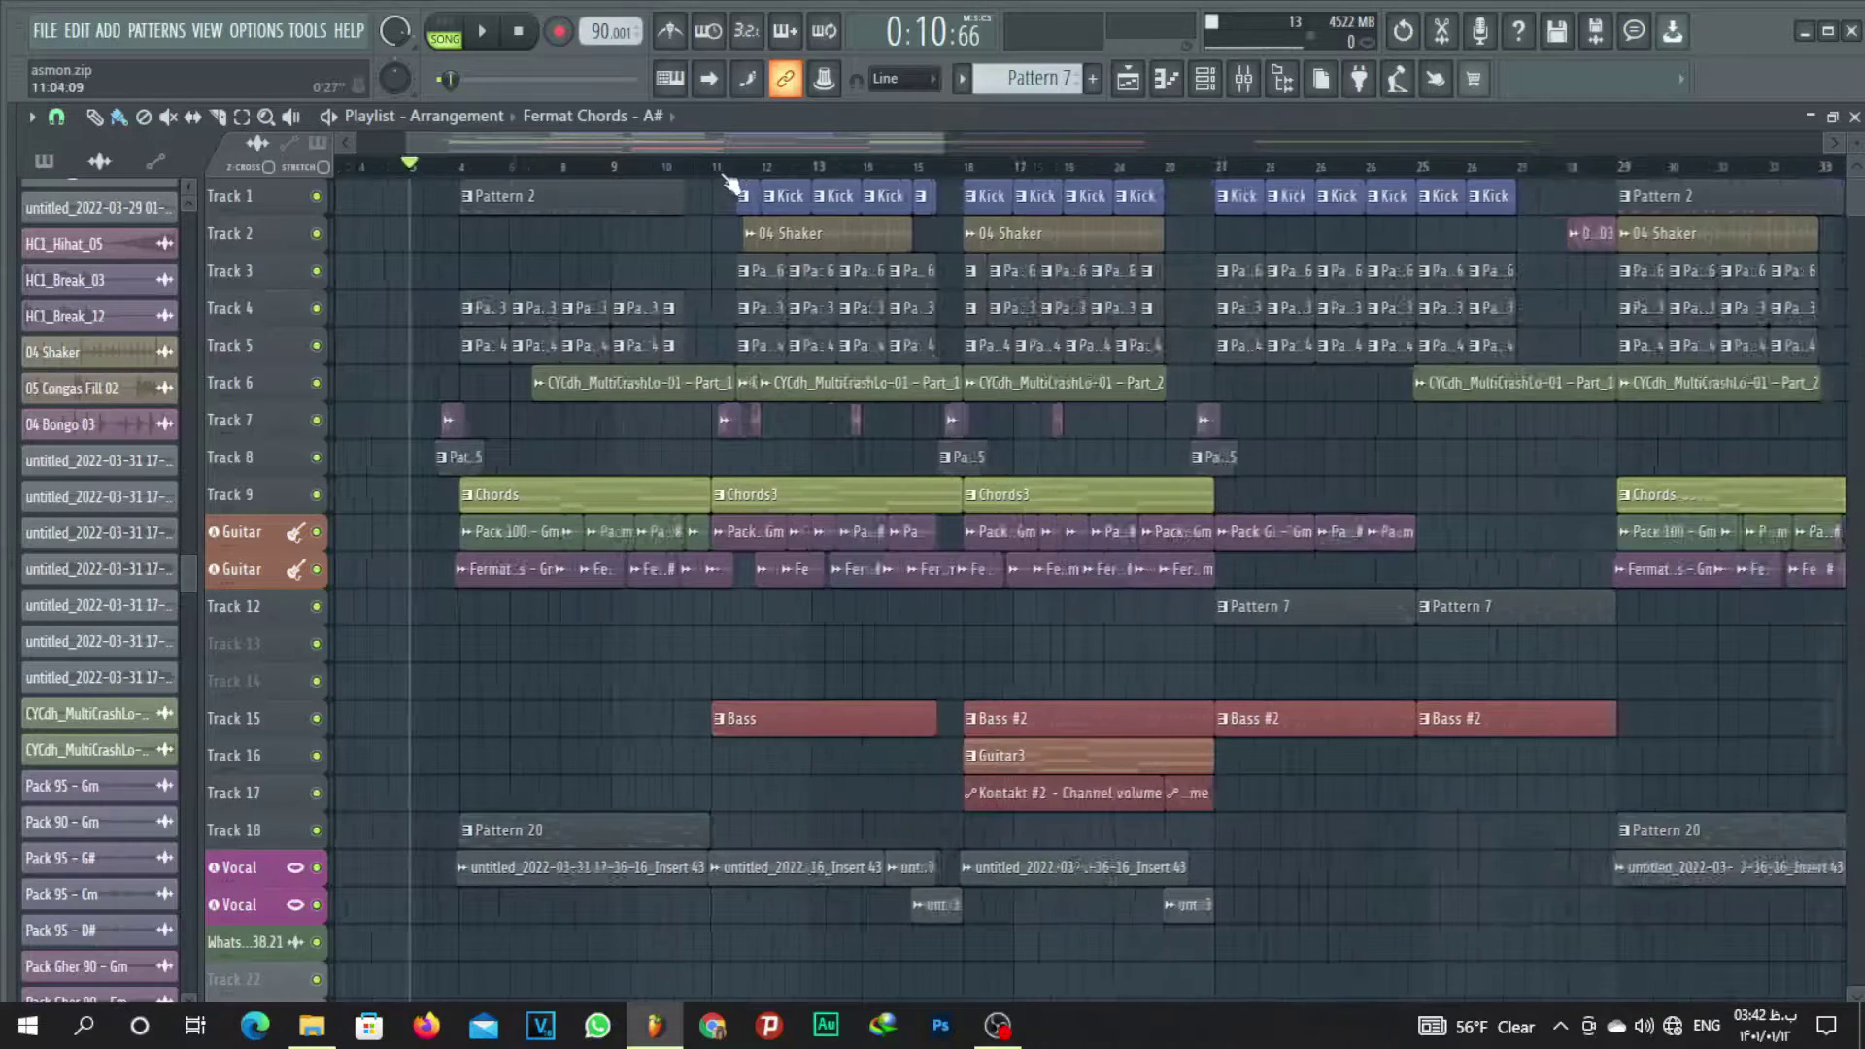
scroll(729, 183, "up", 5)
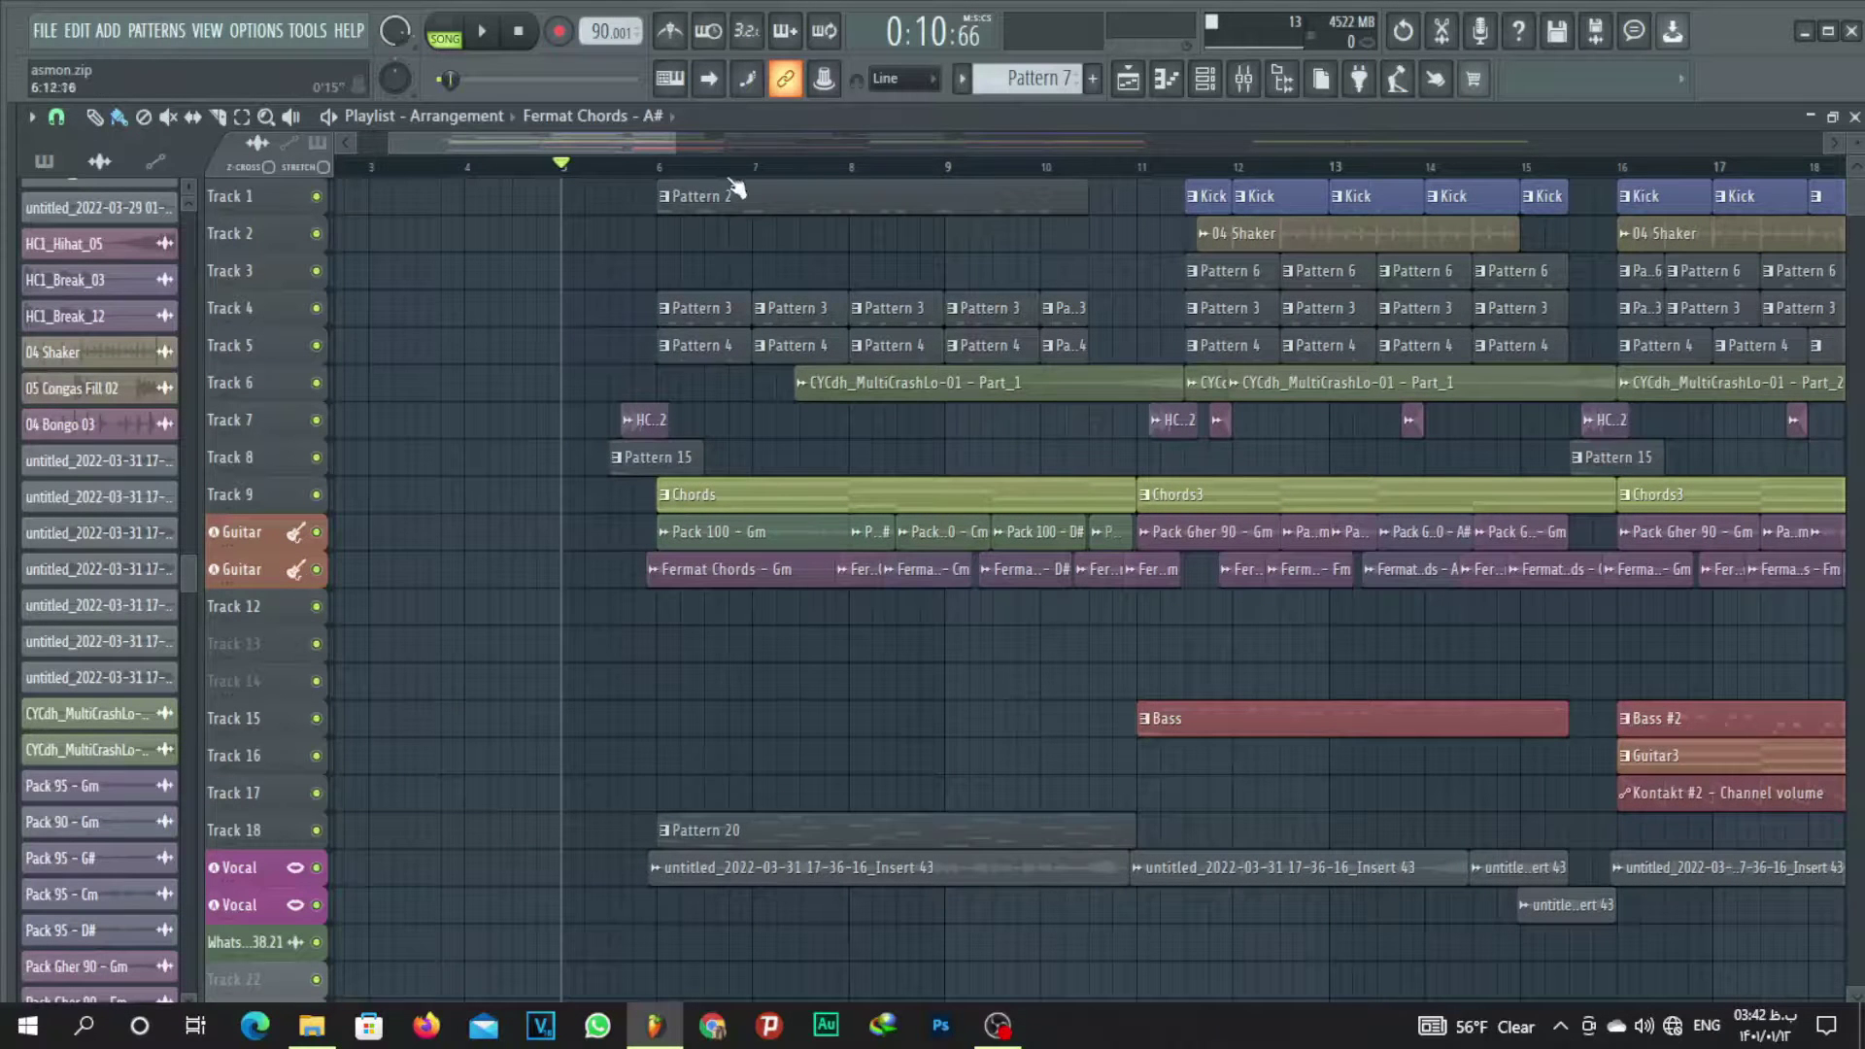
scroll(738, 178, "right", 5)
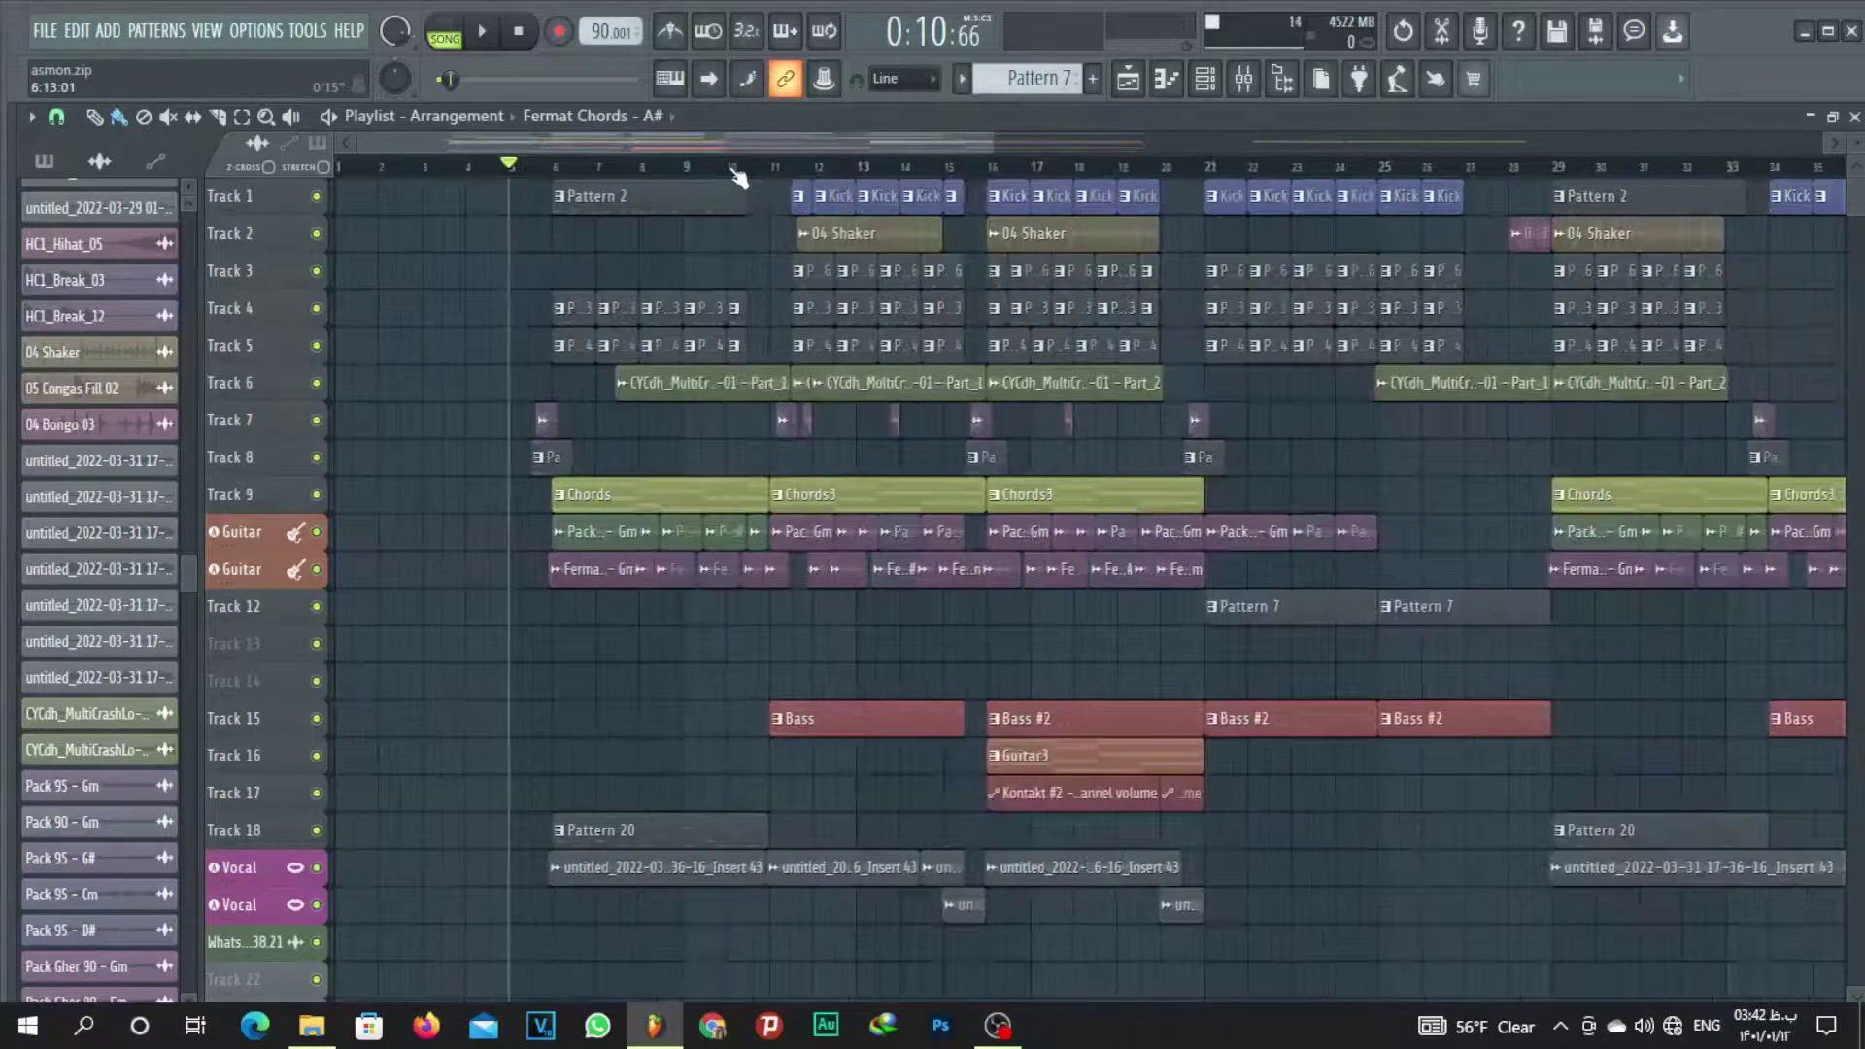
left_click_drag(655, 146, 575, 150)
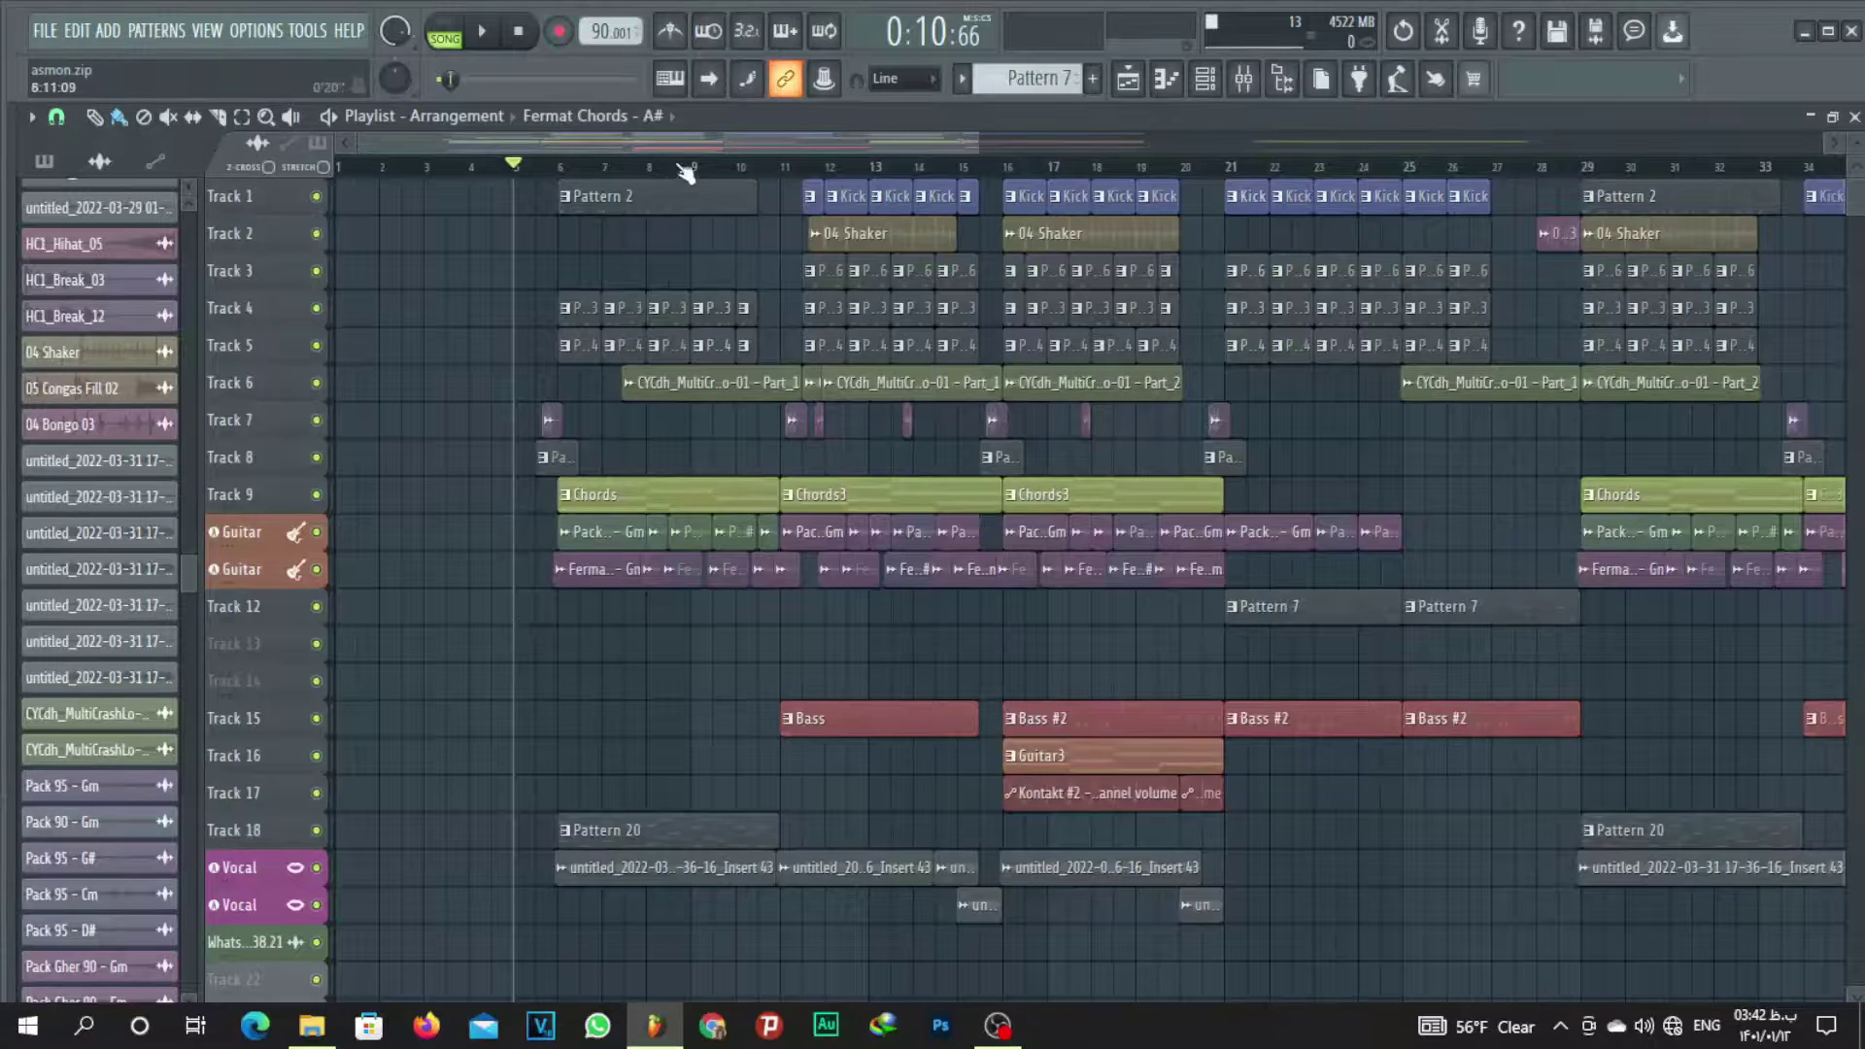
scroll(686, 173, "down", 3)
scroll(799, 167, "down", 2)
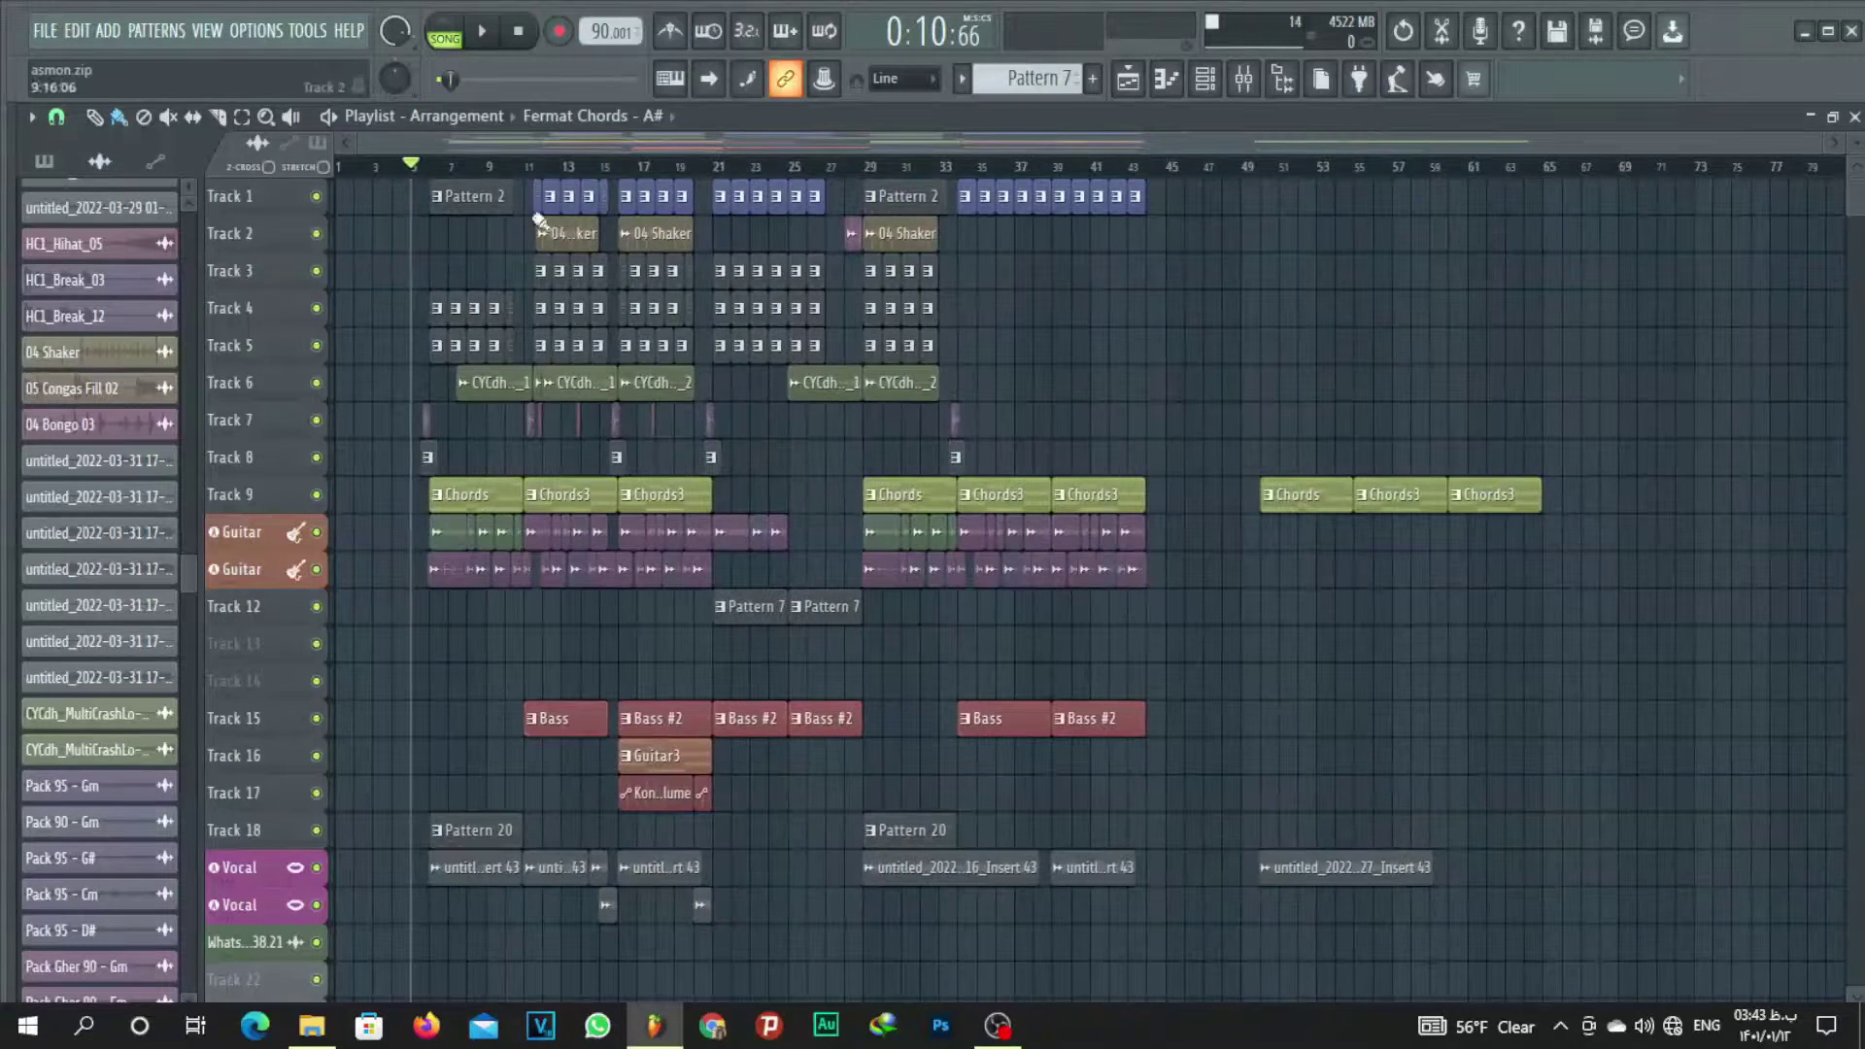
scroll(431, 189, "up", 5)
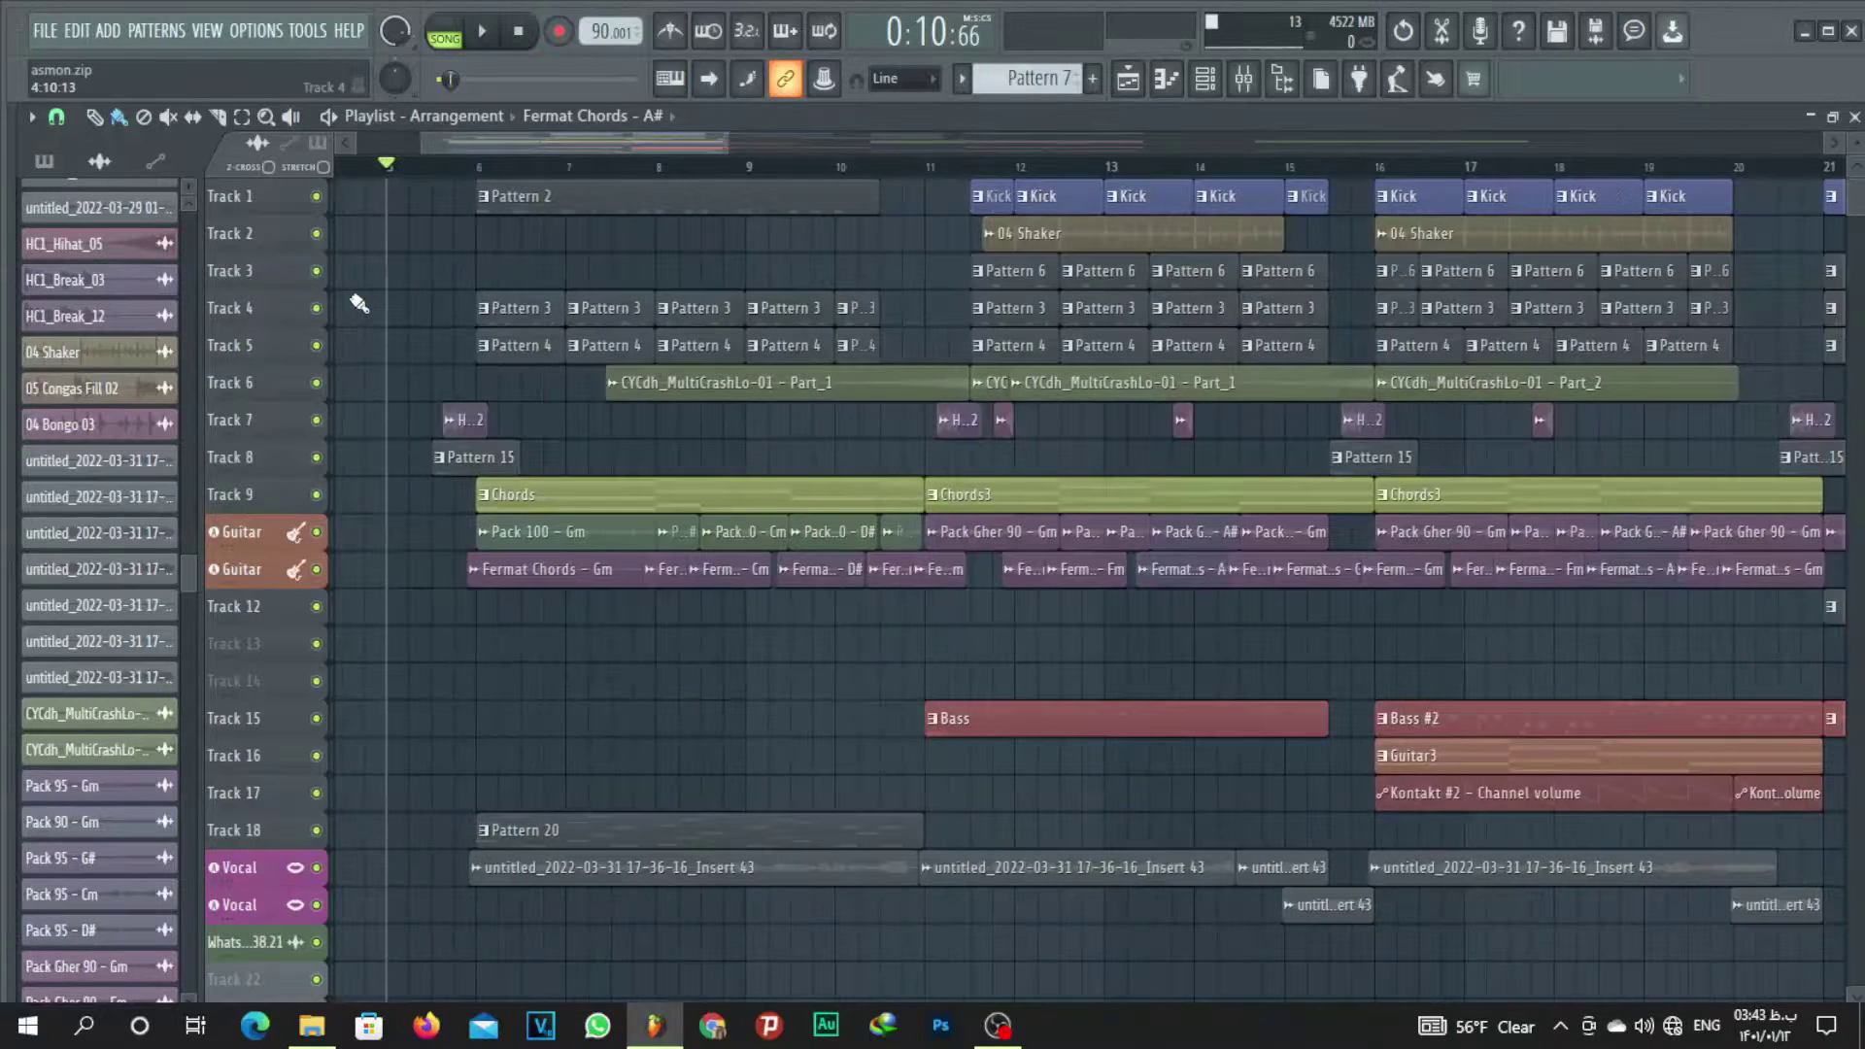
Play the song from bar 5 and delete the Pack Gher 90 clips from bar 21 to 25 on the first Guitar track.
key("space")
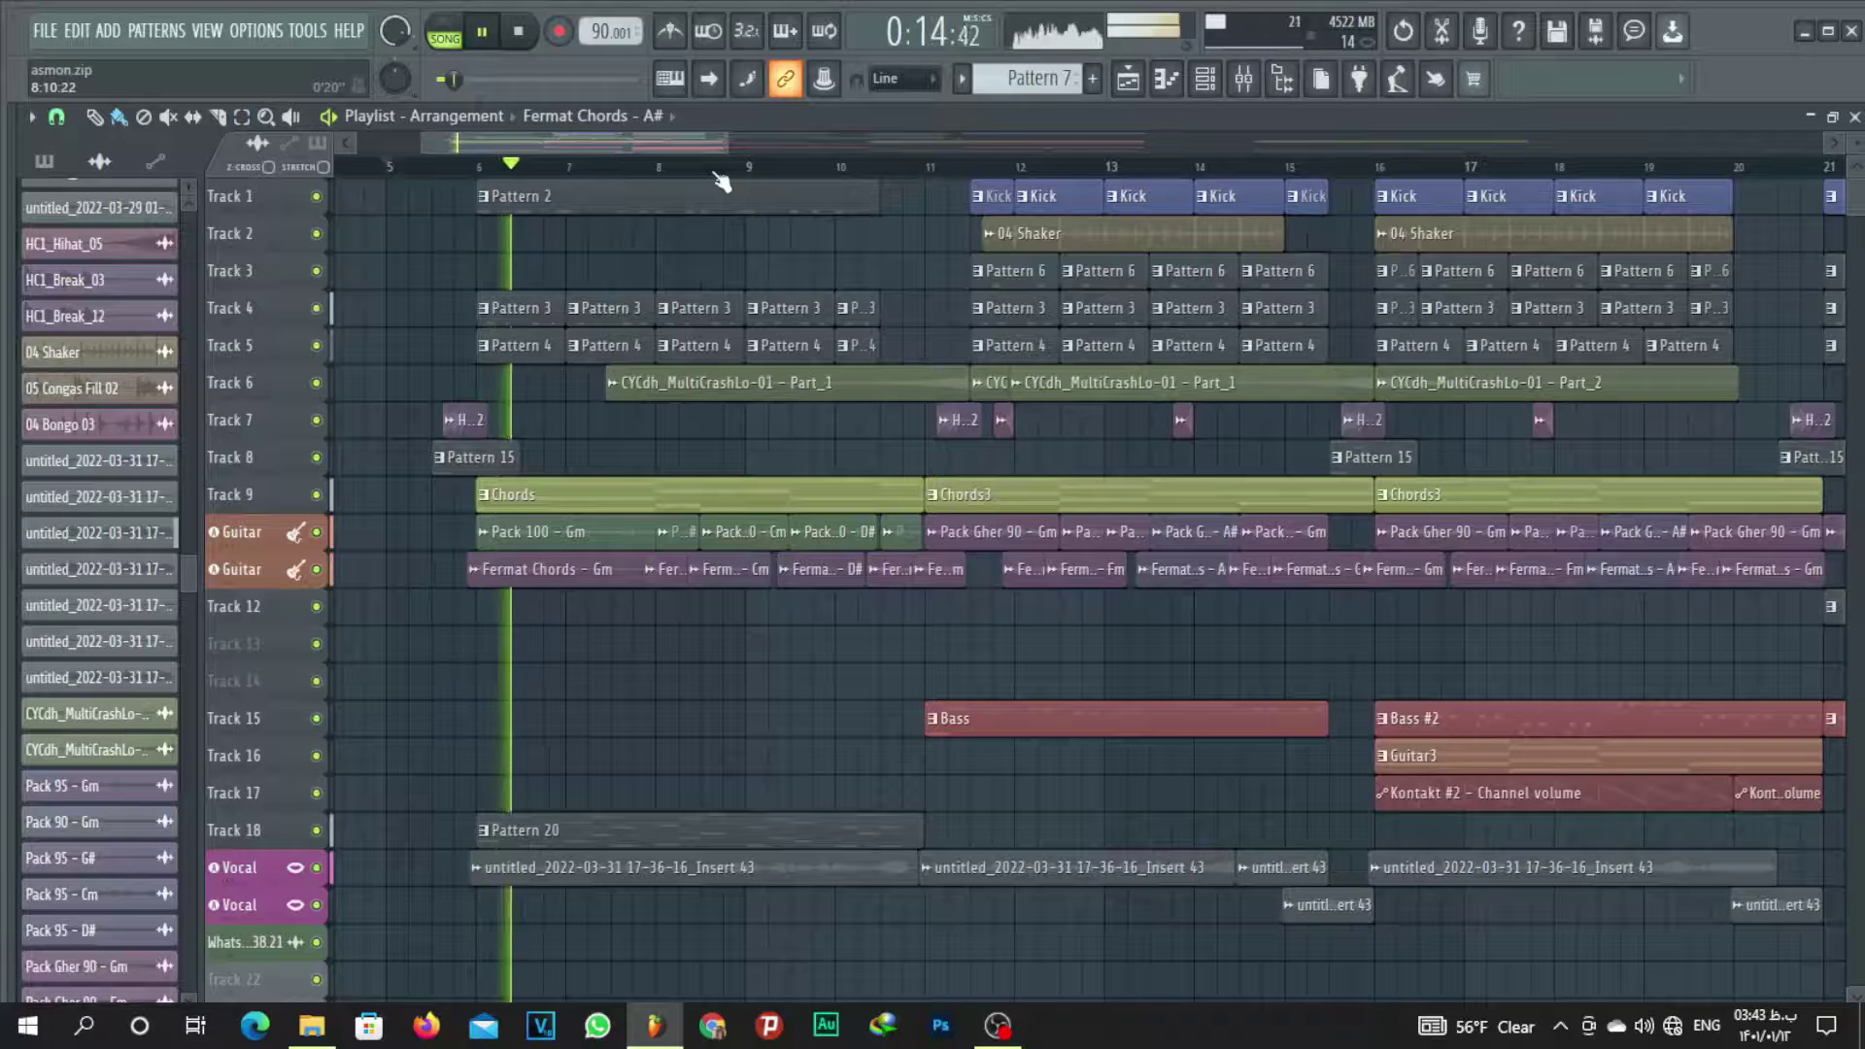
scroll(721, 182, "down", 2)
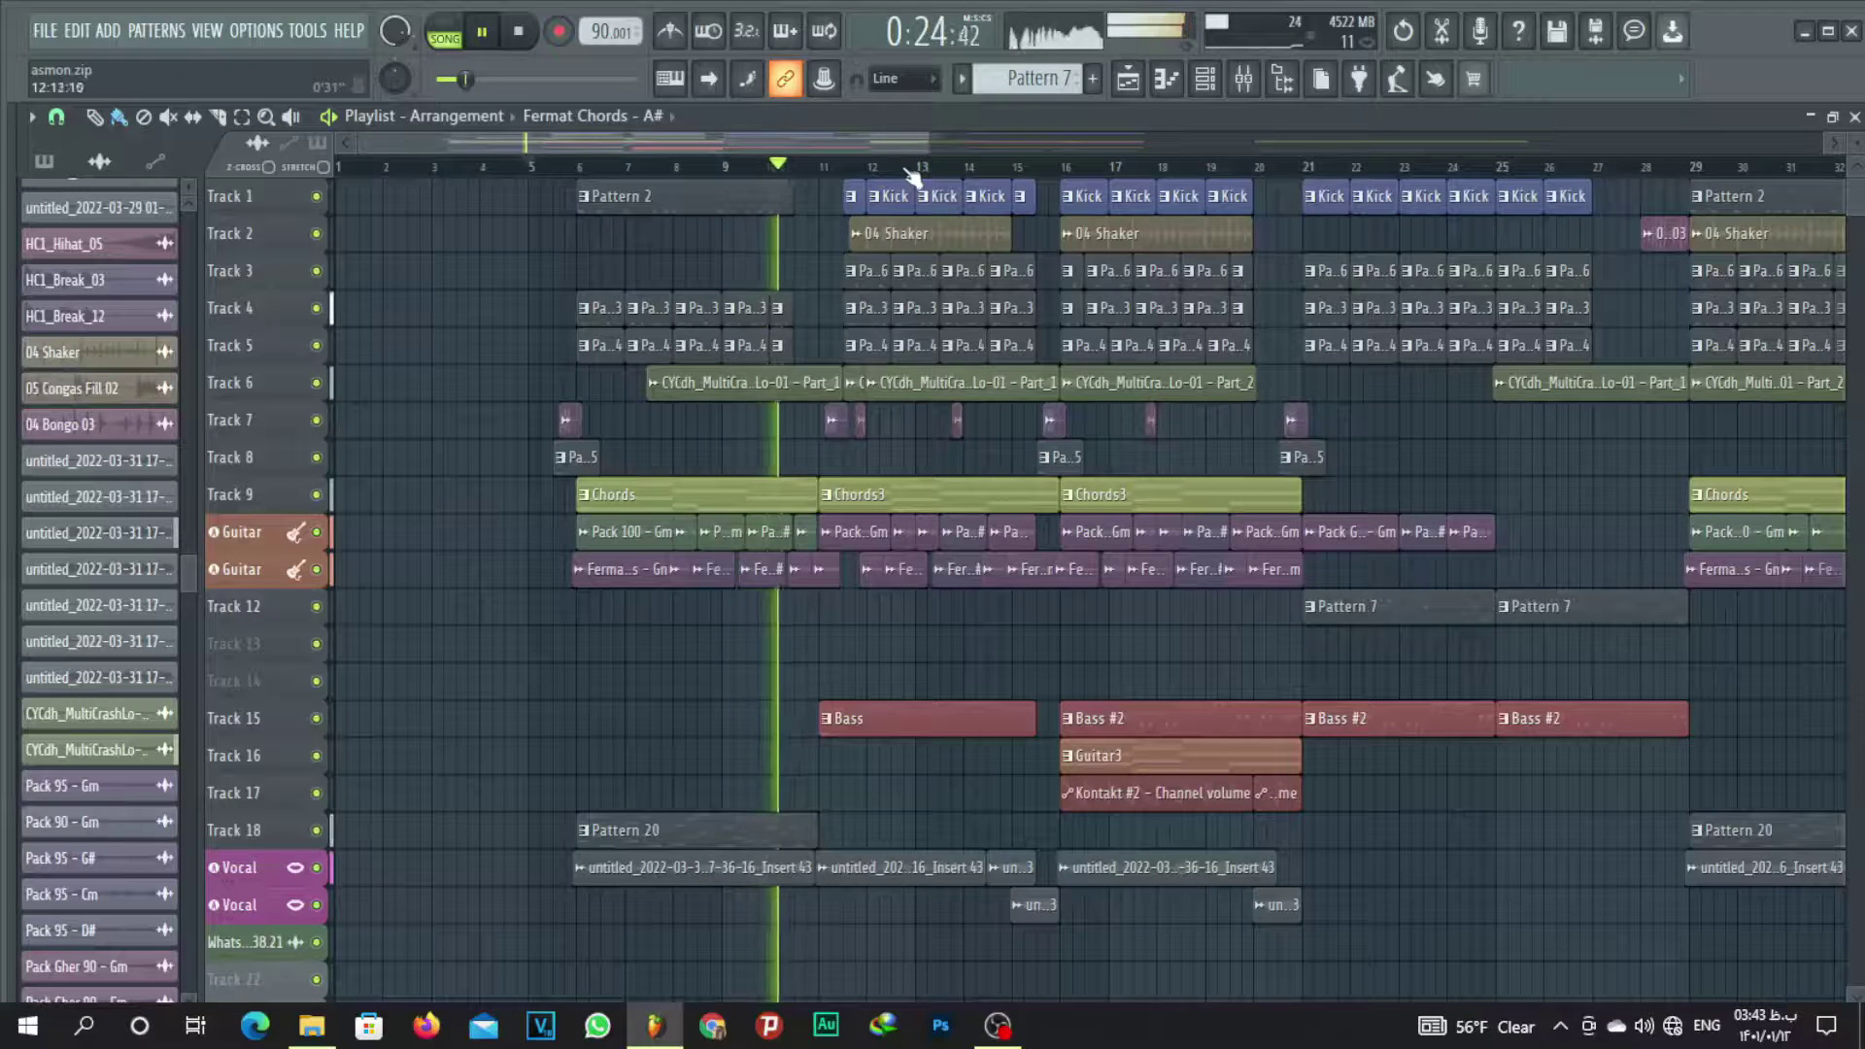
scroll(911, 175, "up", 2)
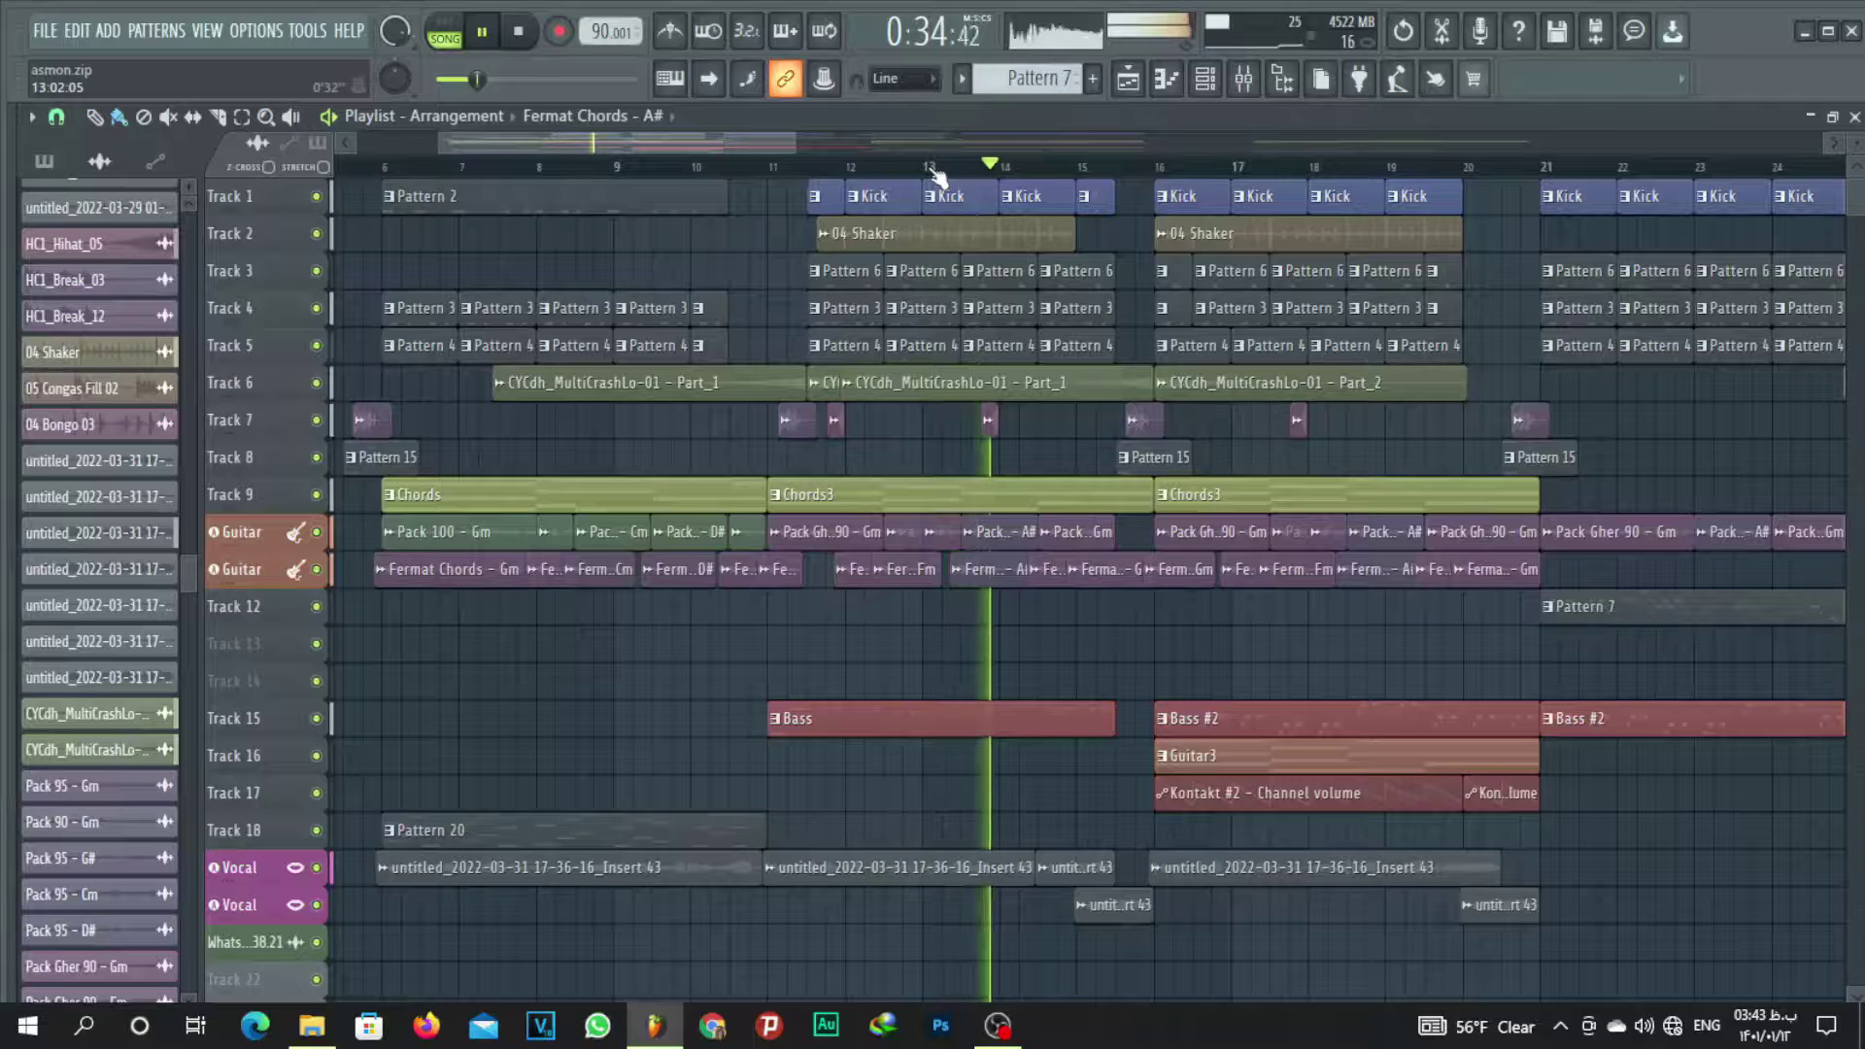
scroll(936, 175, "down", 4)
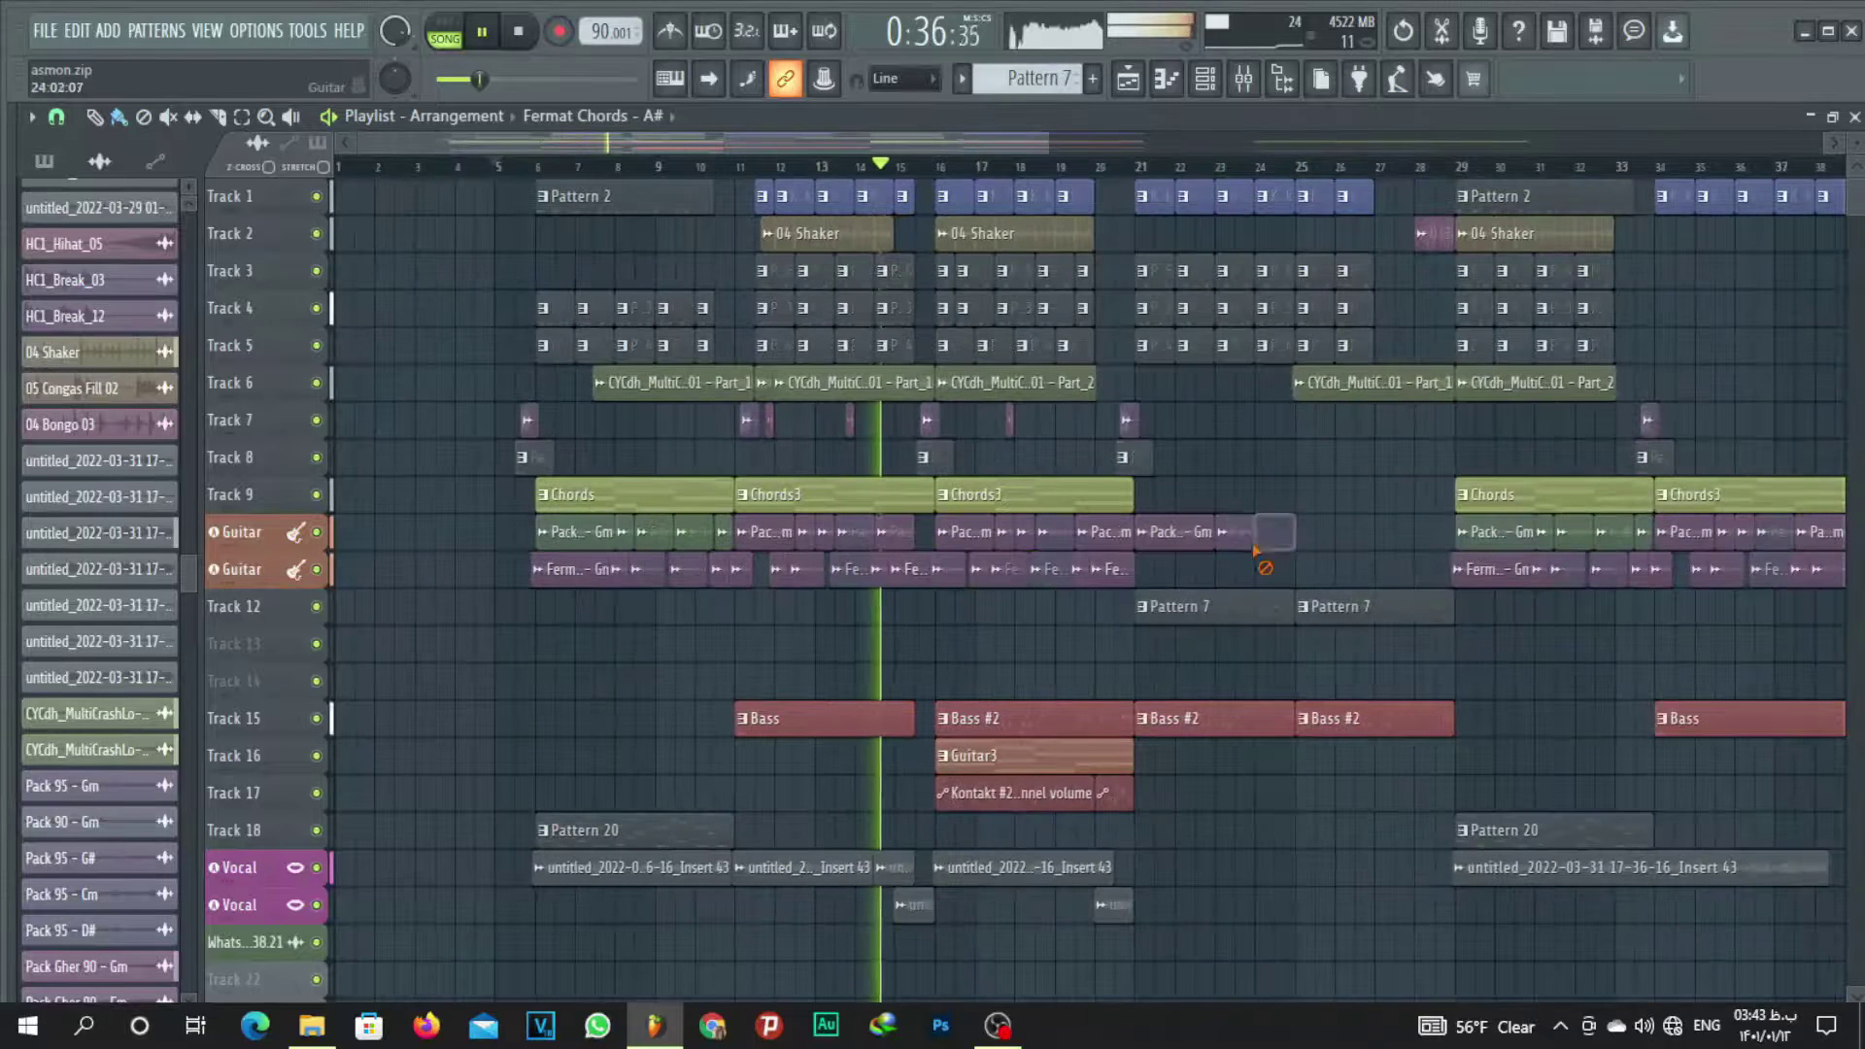
right_click(1256, 550)
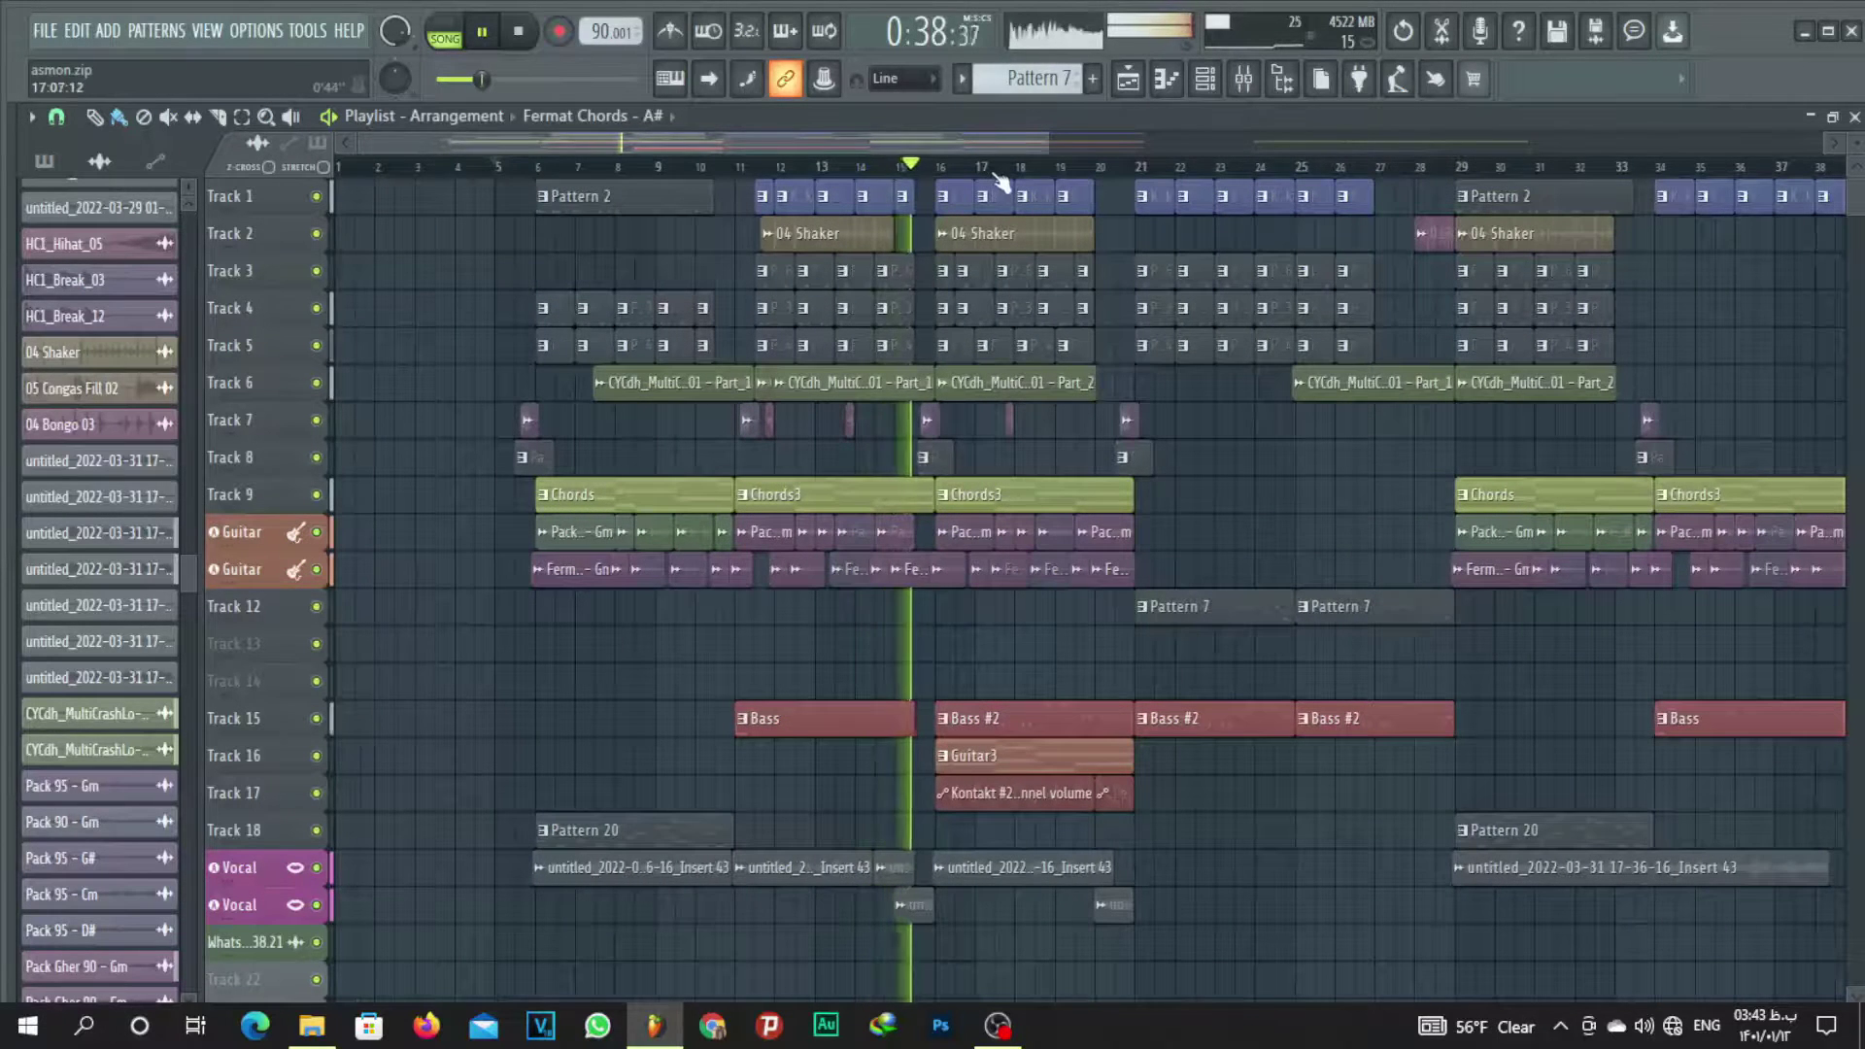
Delete the two Bass #2 clips between bars 21 and 29 on Track 15.
scroll(1001, 180, "up", 3)
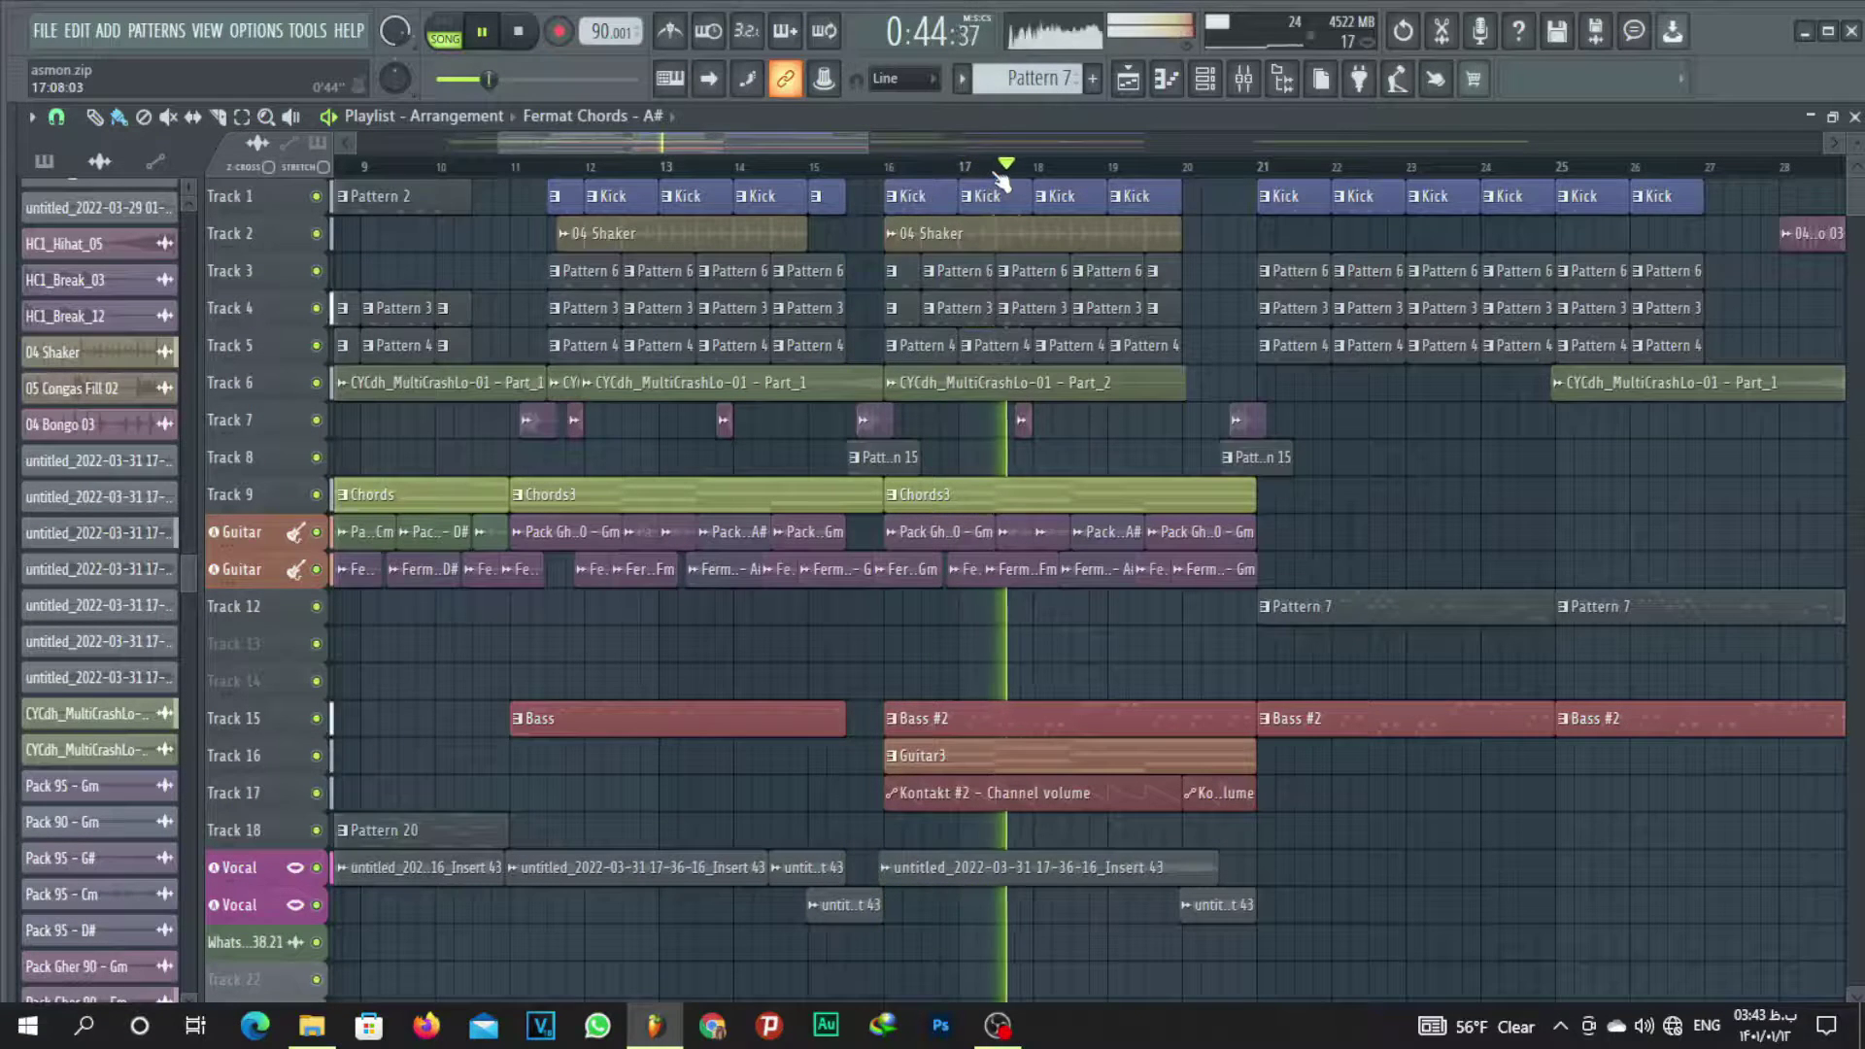
scroll(913, 160, "down", 1)
scroll(828, 141, "down", 1)
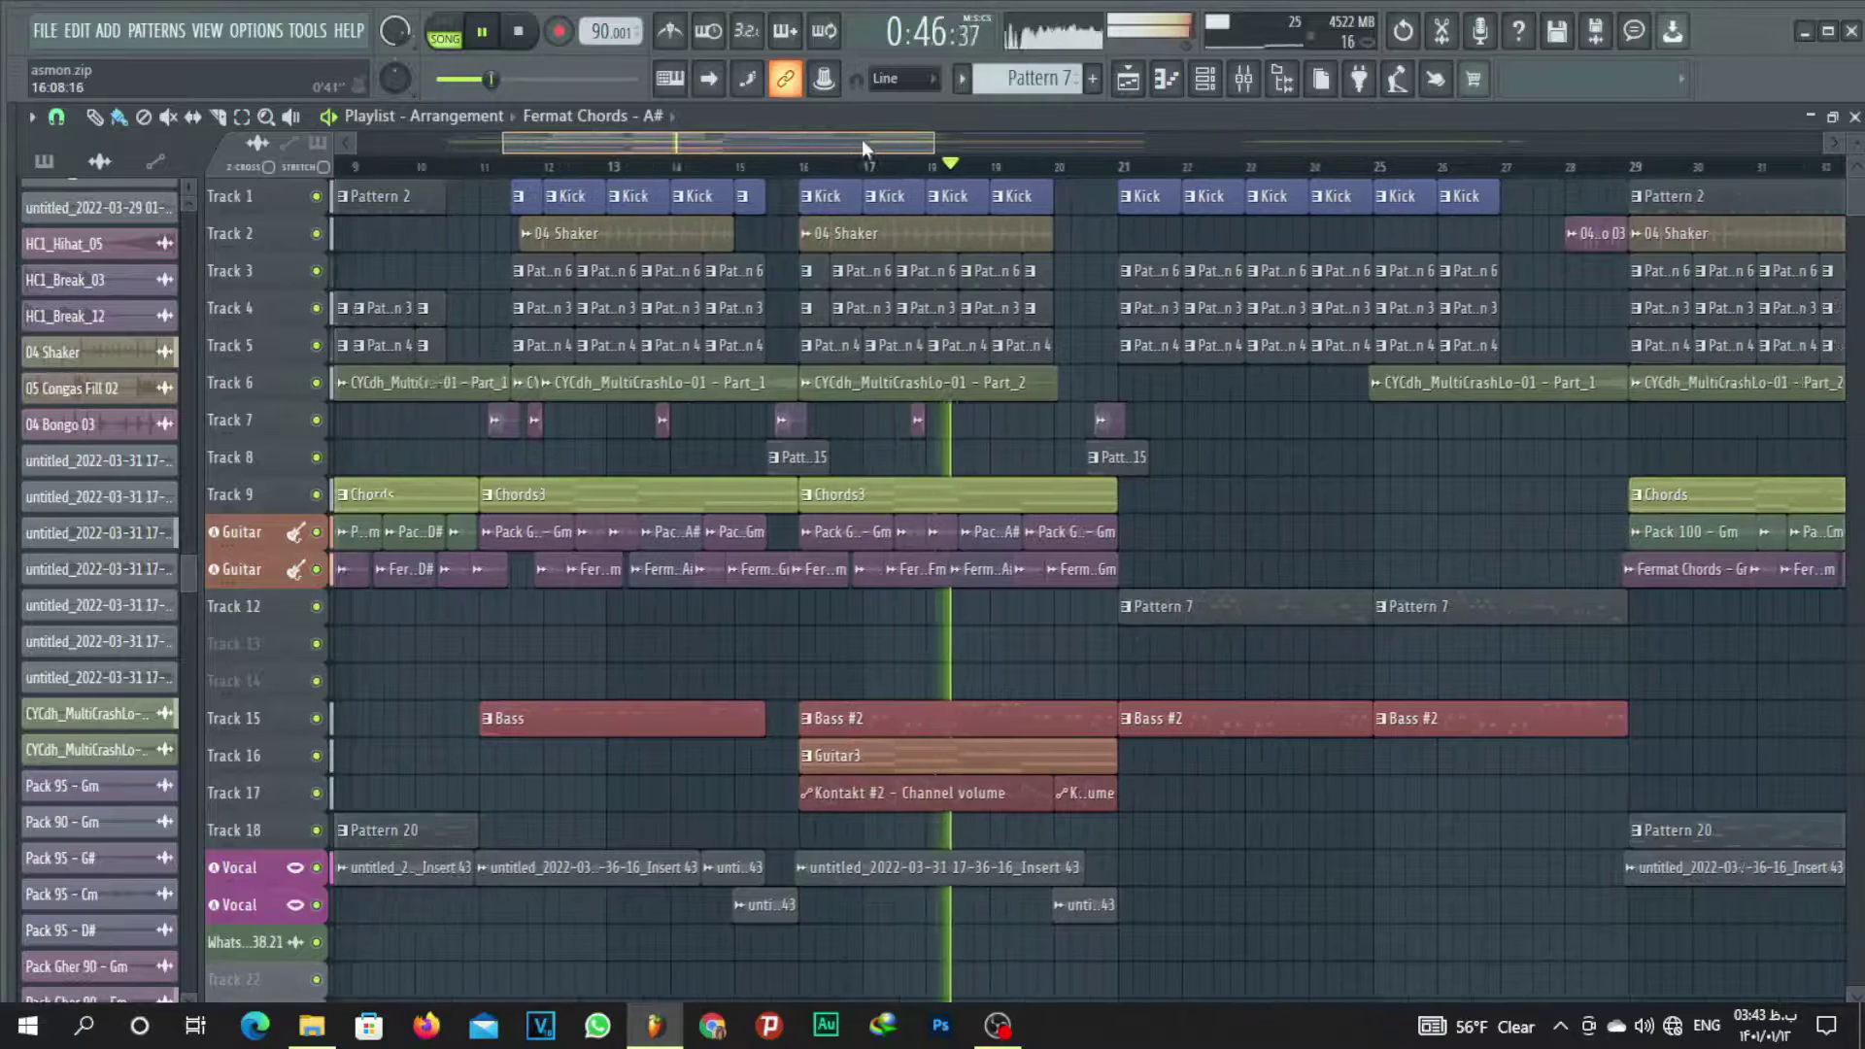
left_click_drag(861, 137, 929, 124)
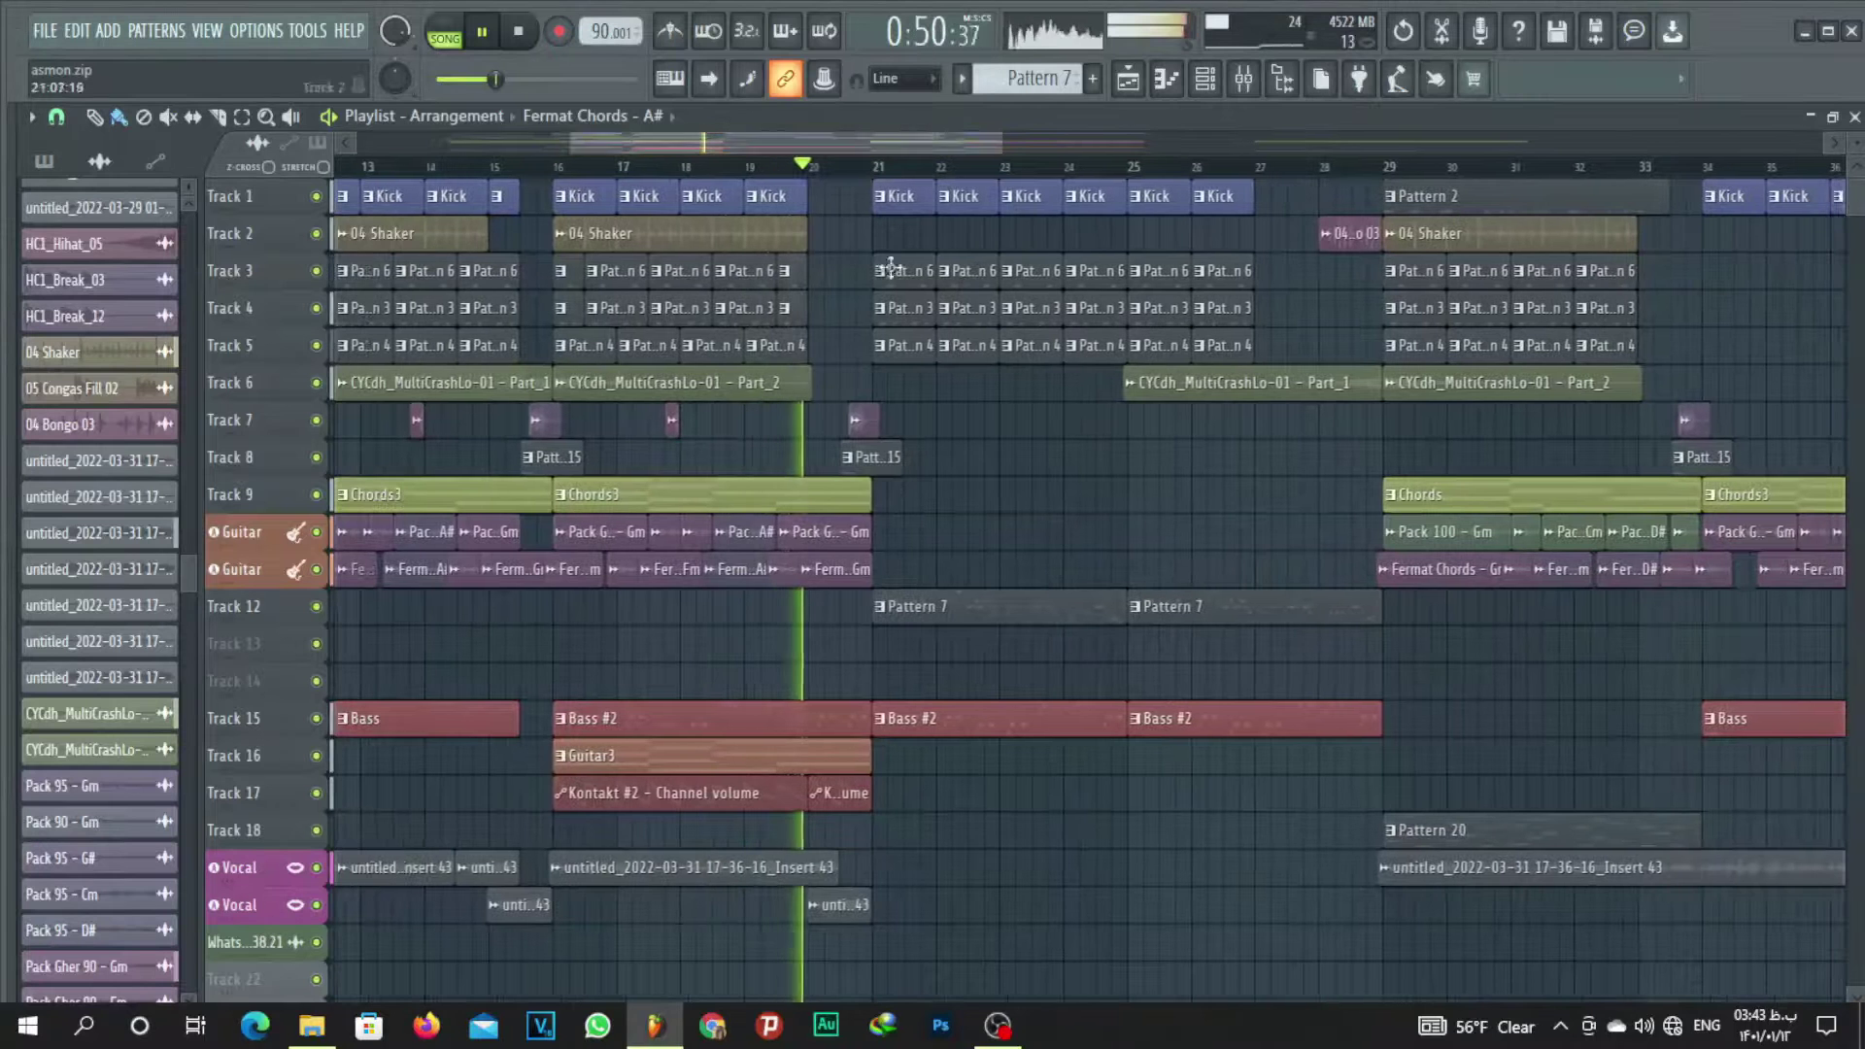
right_click(991, 719)
right_click(1253, 719)
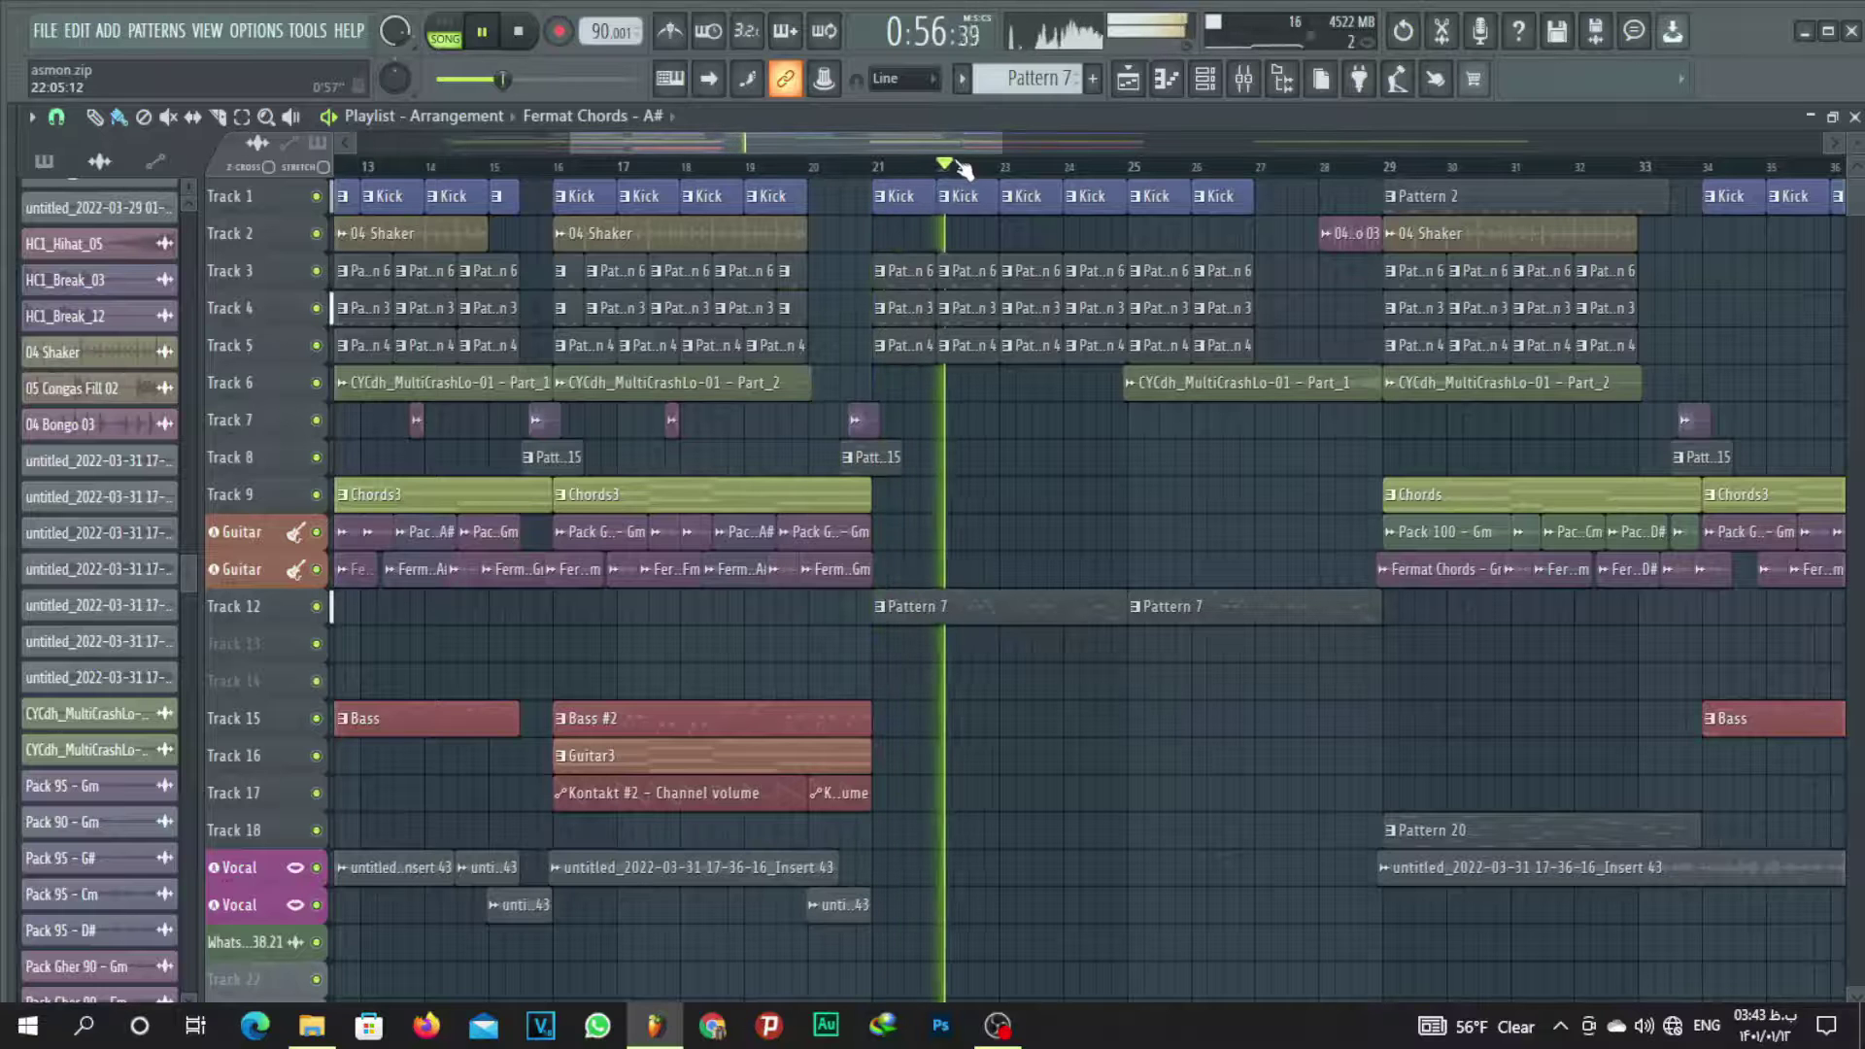
Listen to the Pattern 7 section and the second Chords section up to about bar 35, ending with playback stopped.
scroll(997, 144, "down", 2)
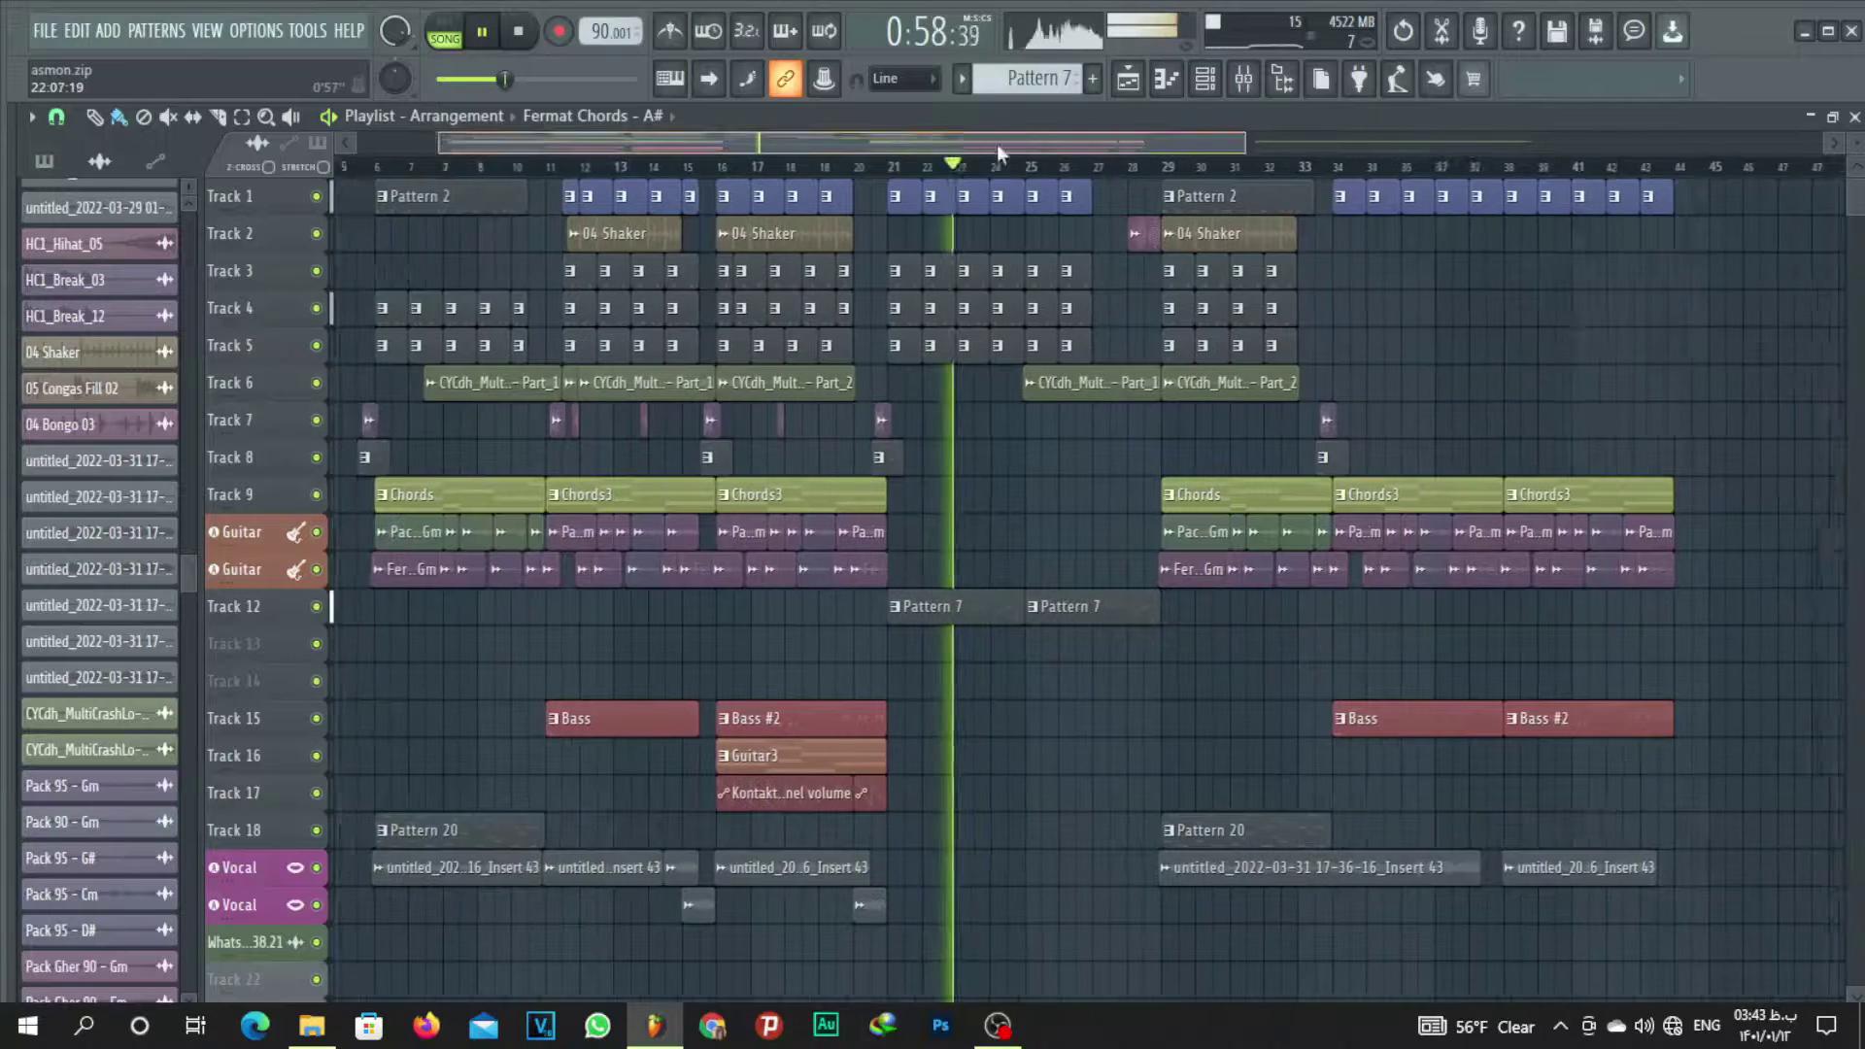
left_click_drag(997, 143, 1065, 143)
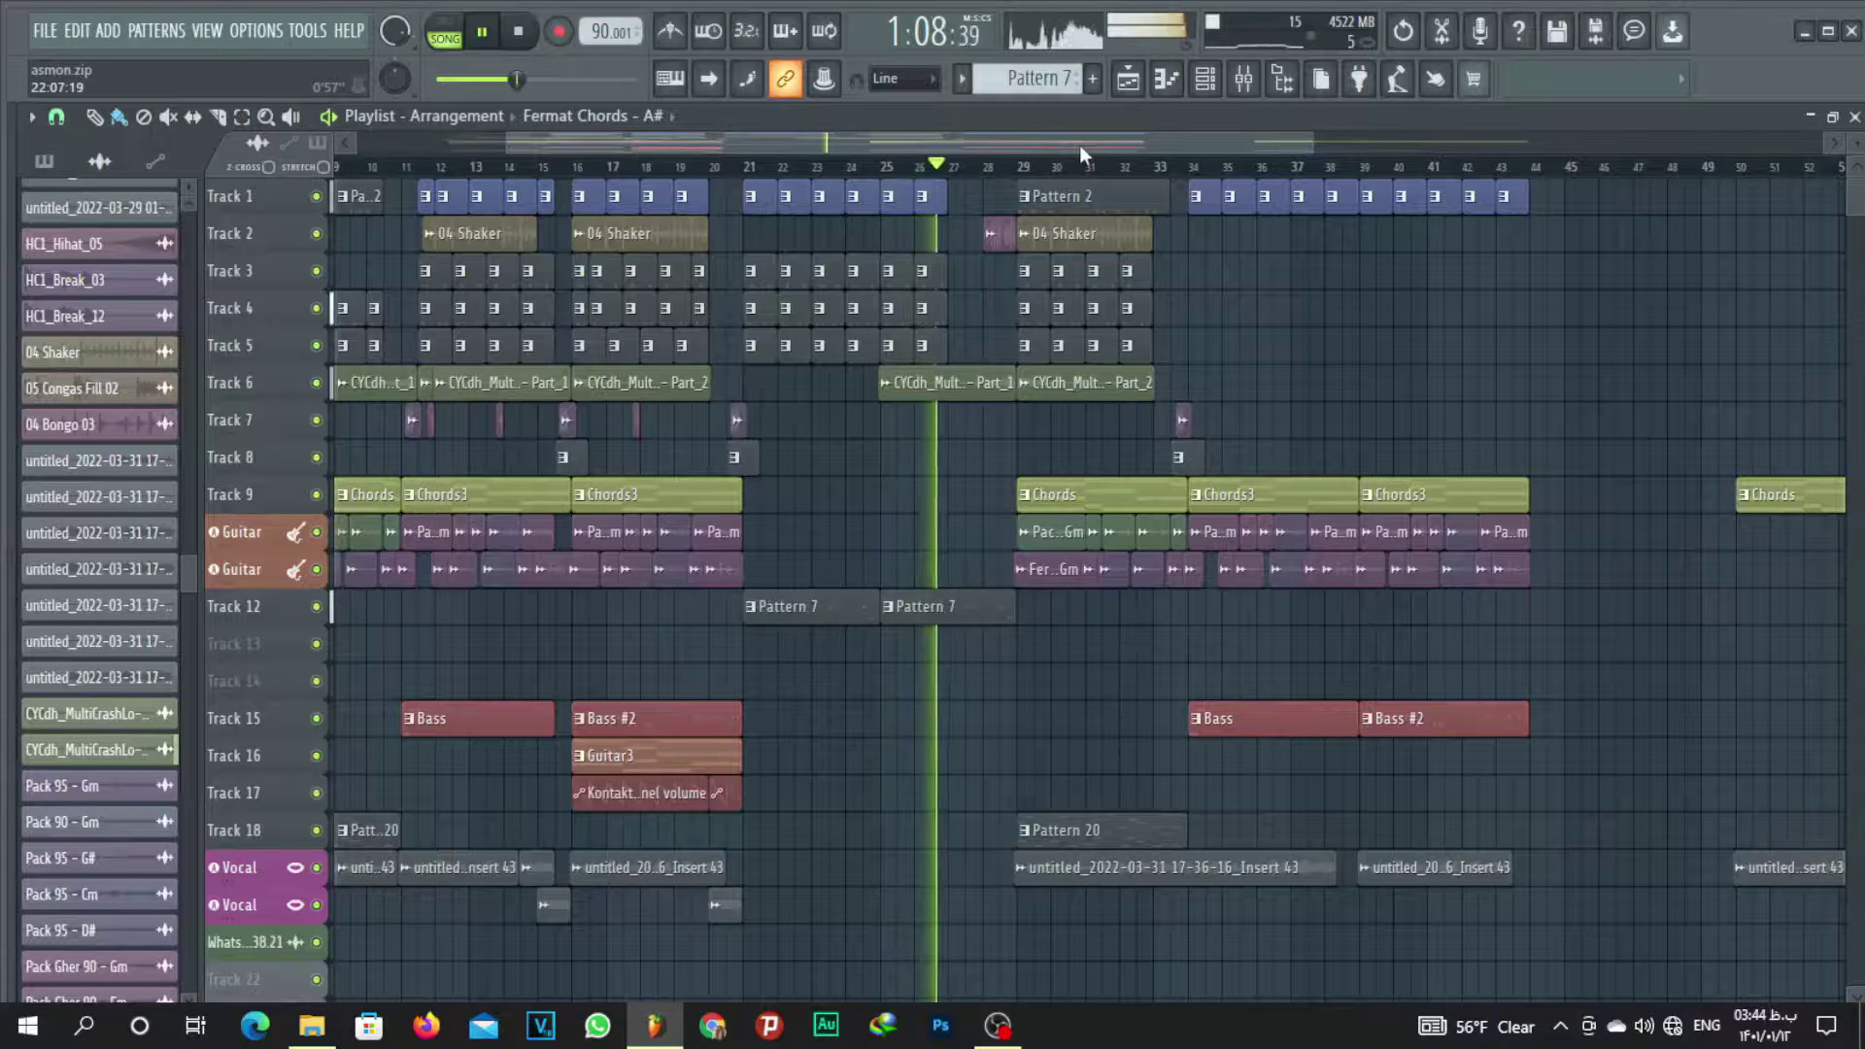
scroll(1086, 163, "up", 3)
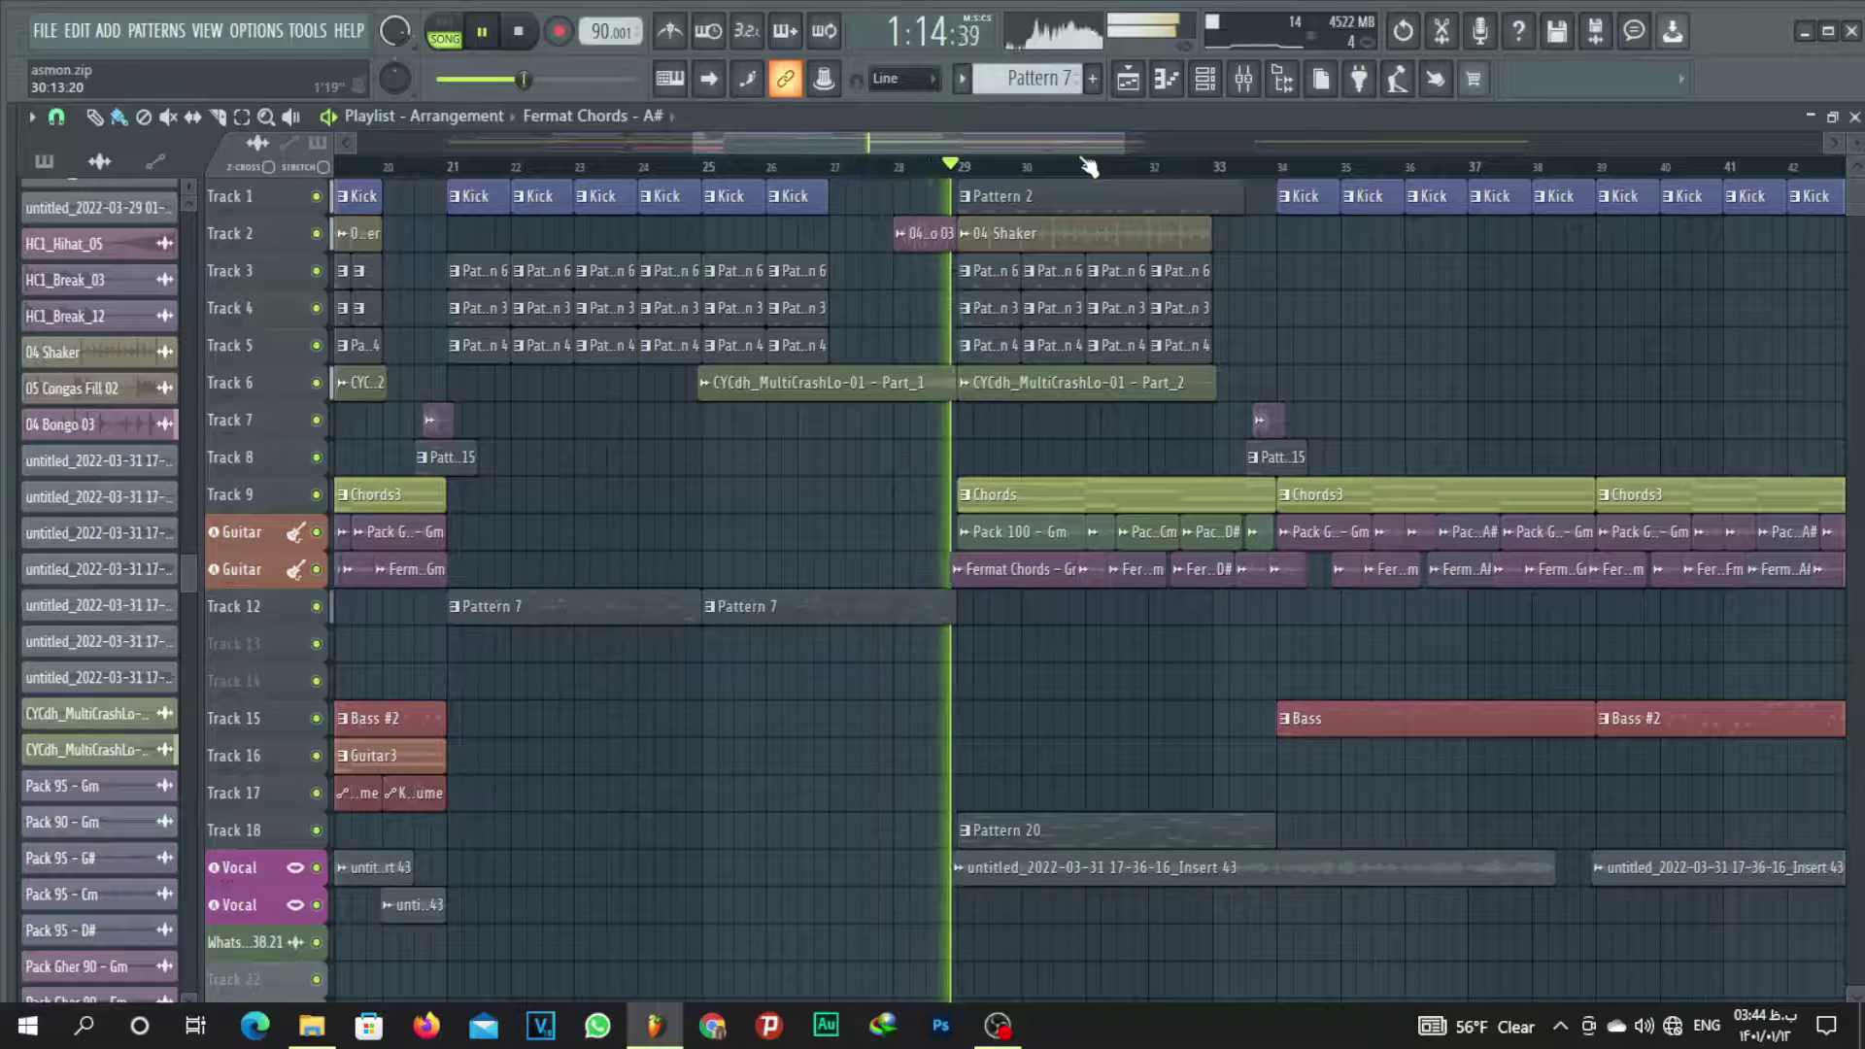
scroll(1088, 167, "down", 3)
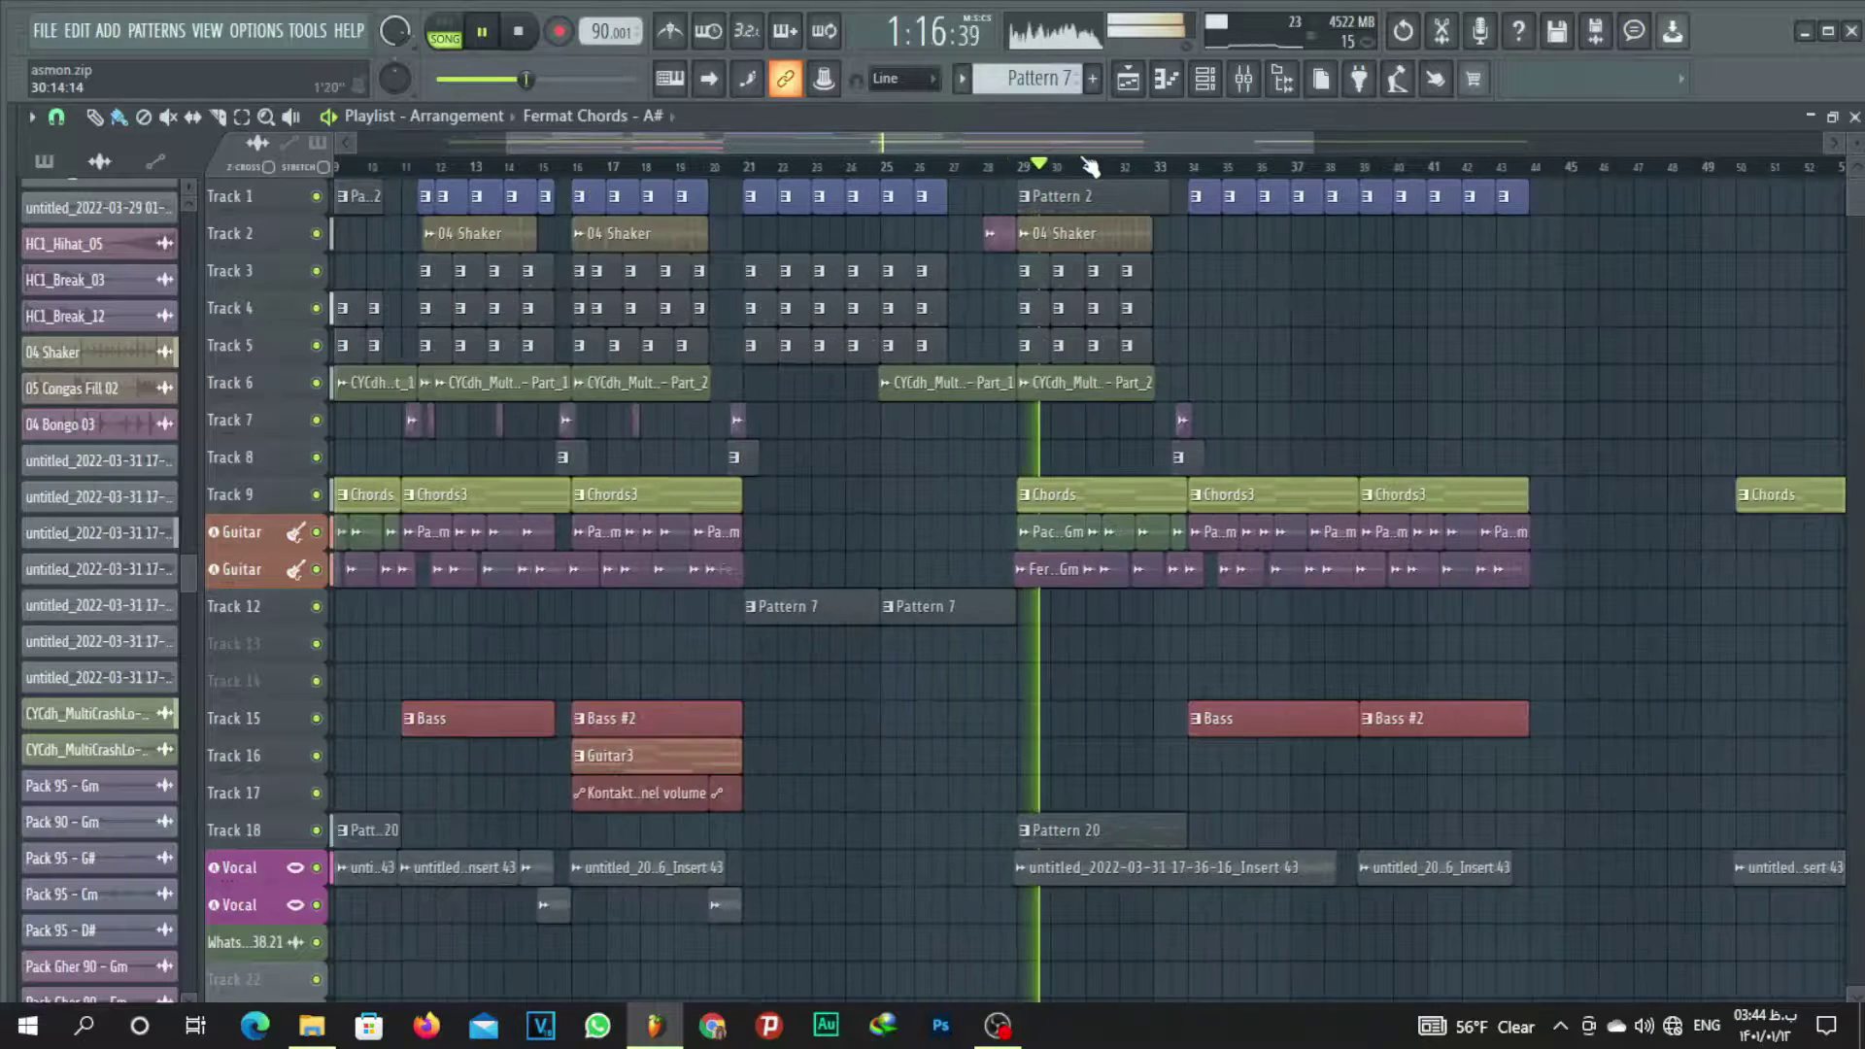
scroll(1088, 167, "down", 2)
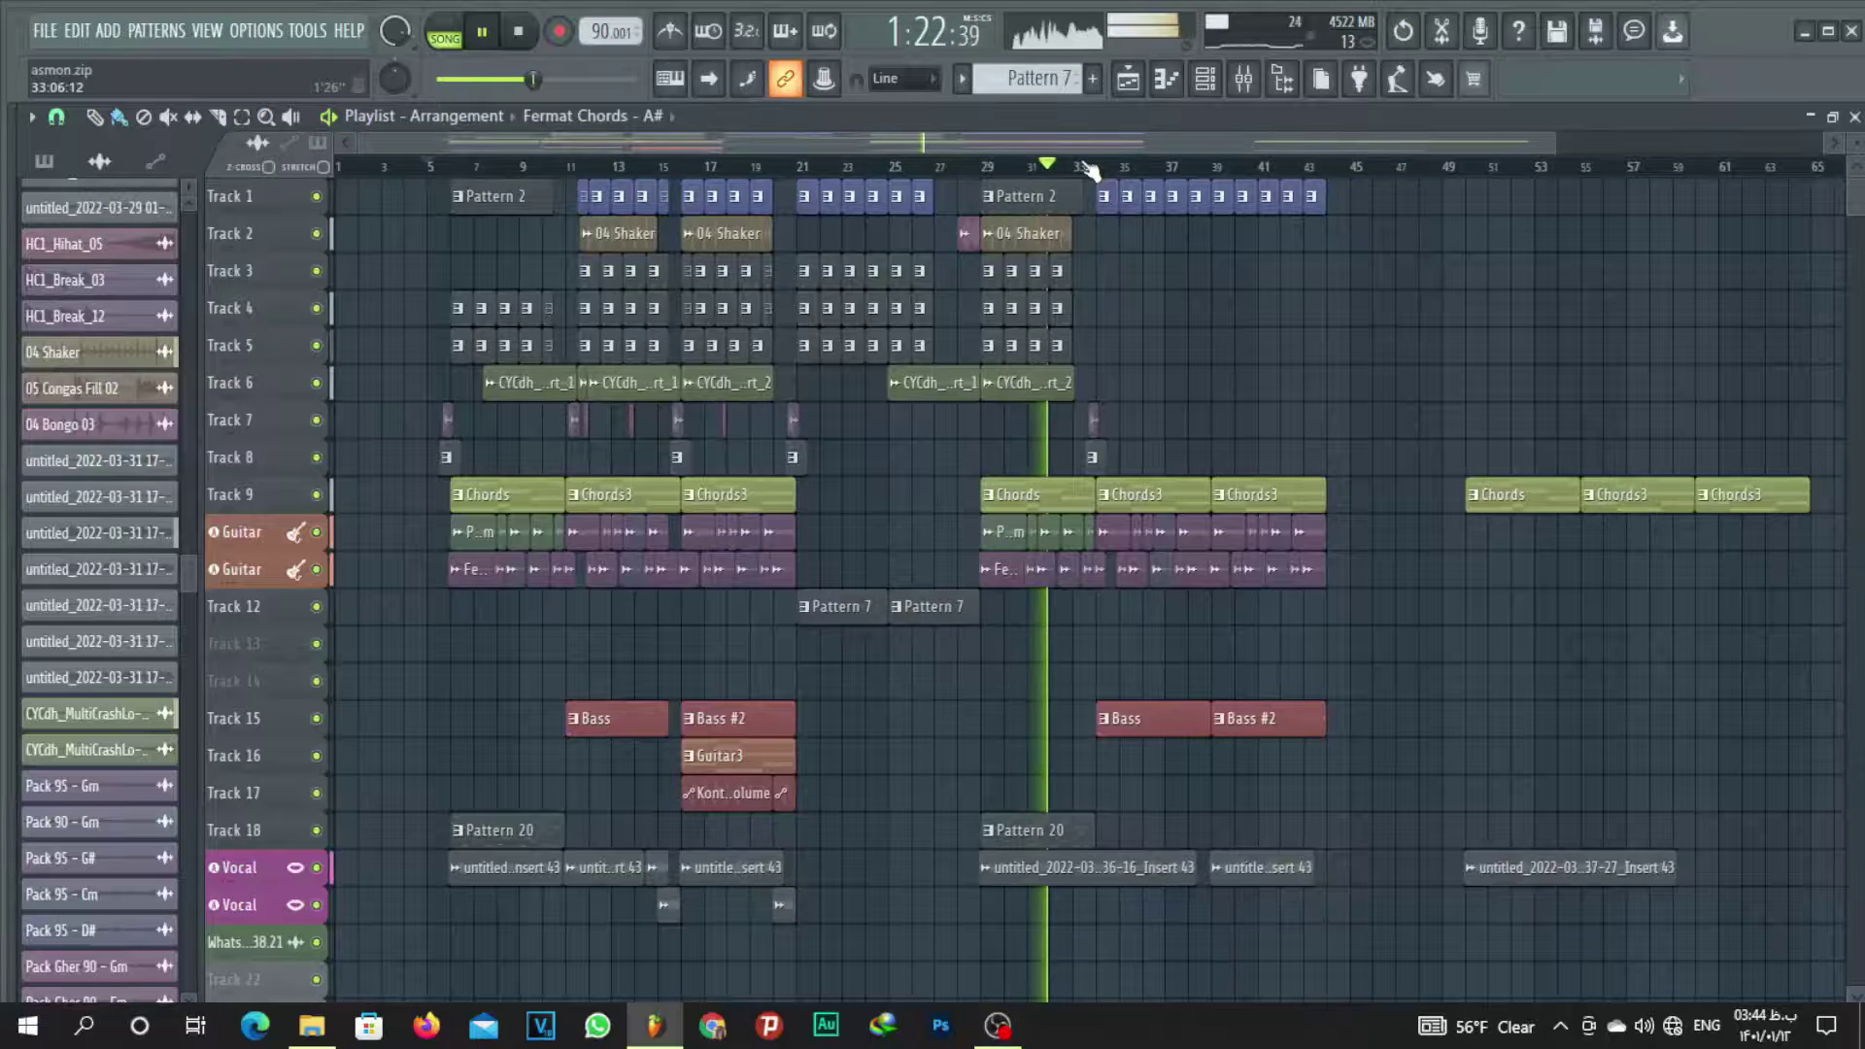
scroll(1088, 168, "up", 2)
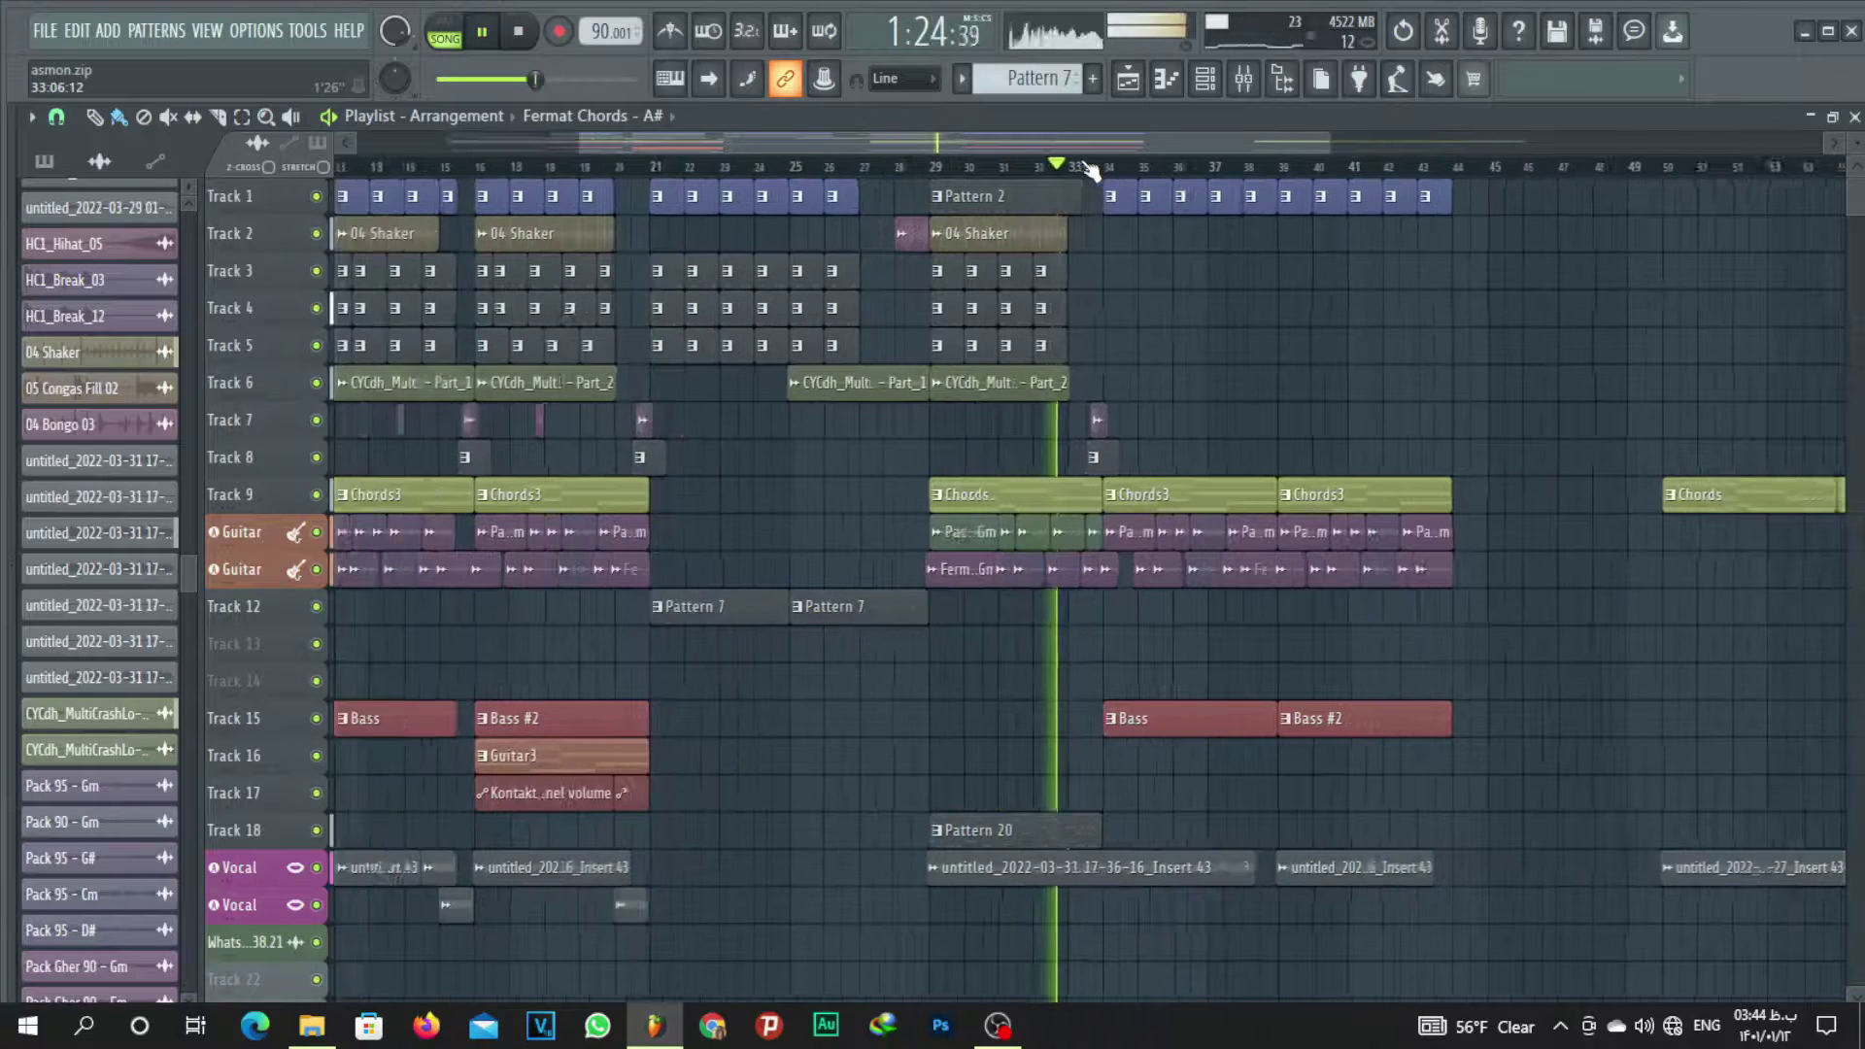
scroll(1088, 167, "down", 3)
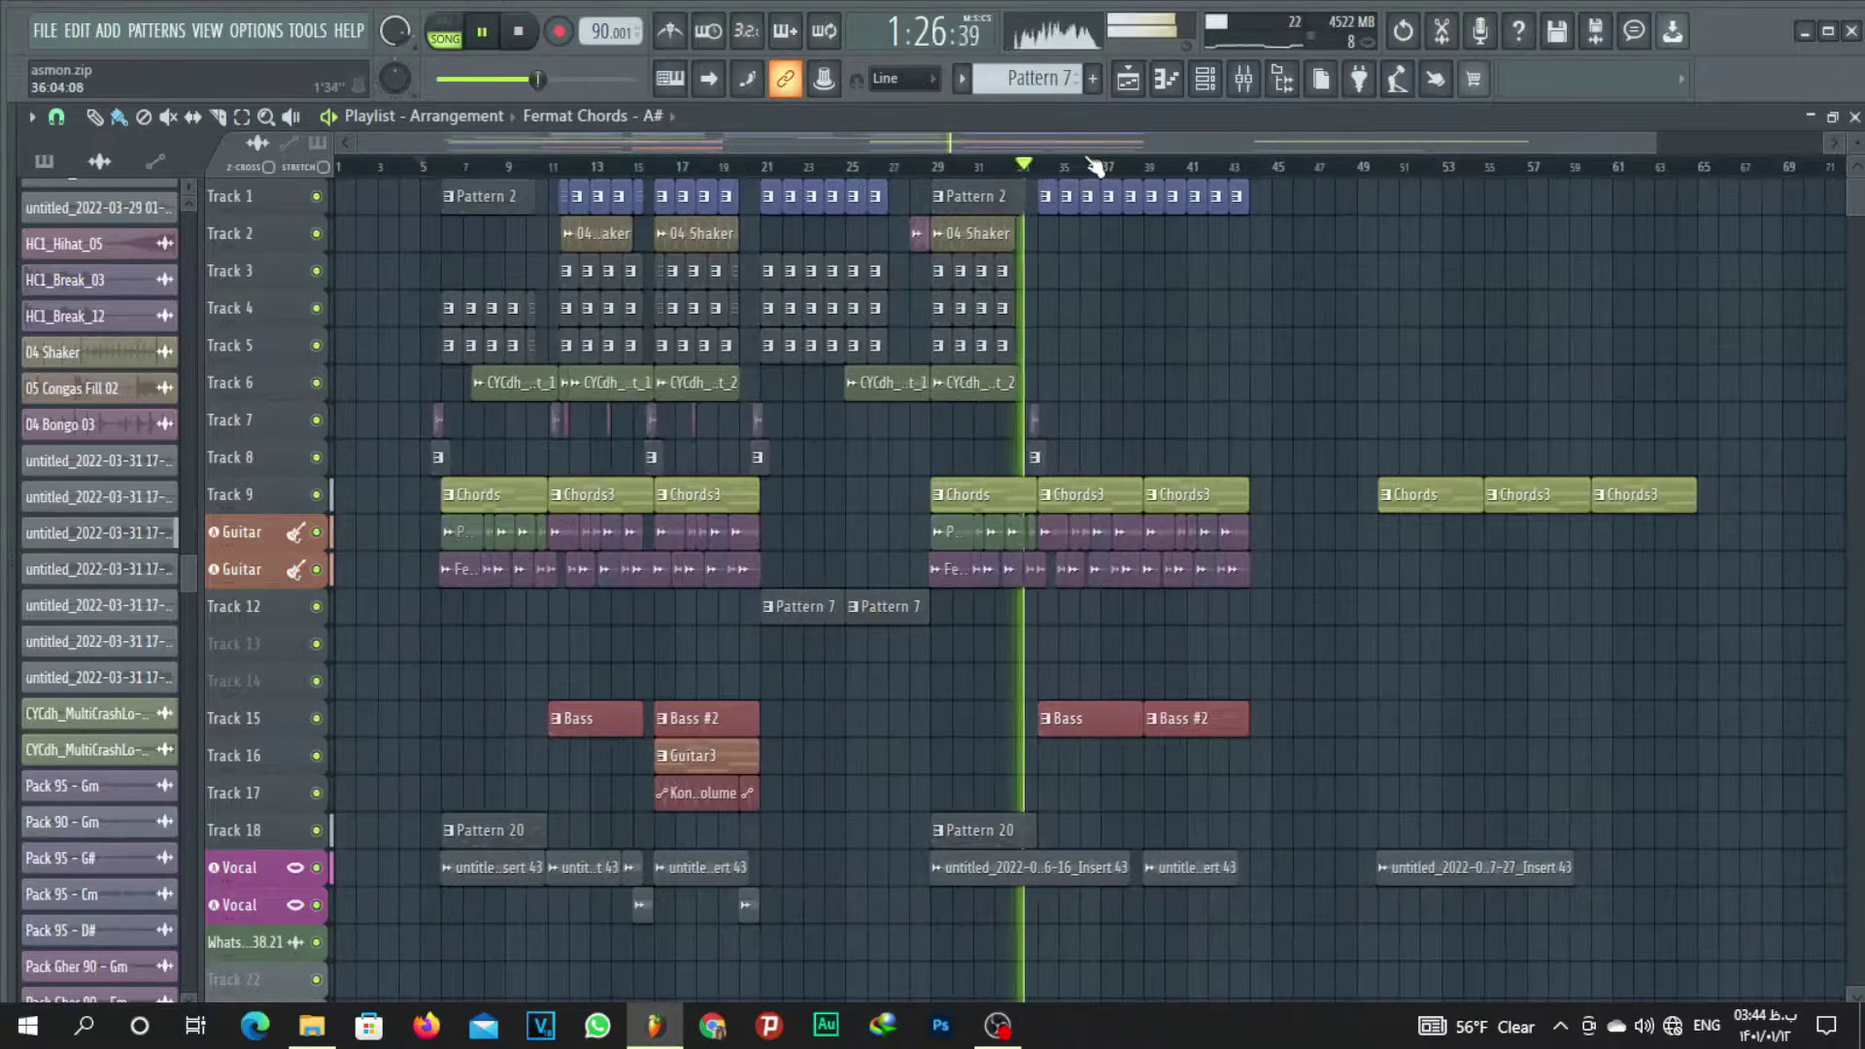
scroll(1101, 170, "up", 2)
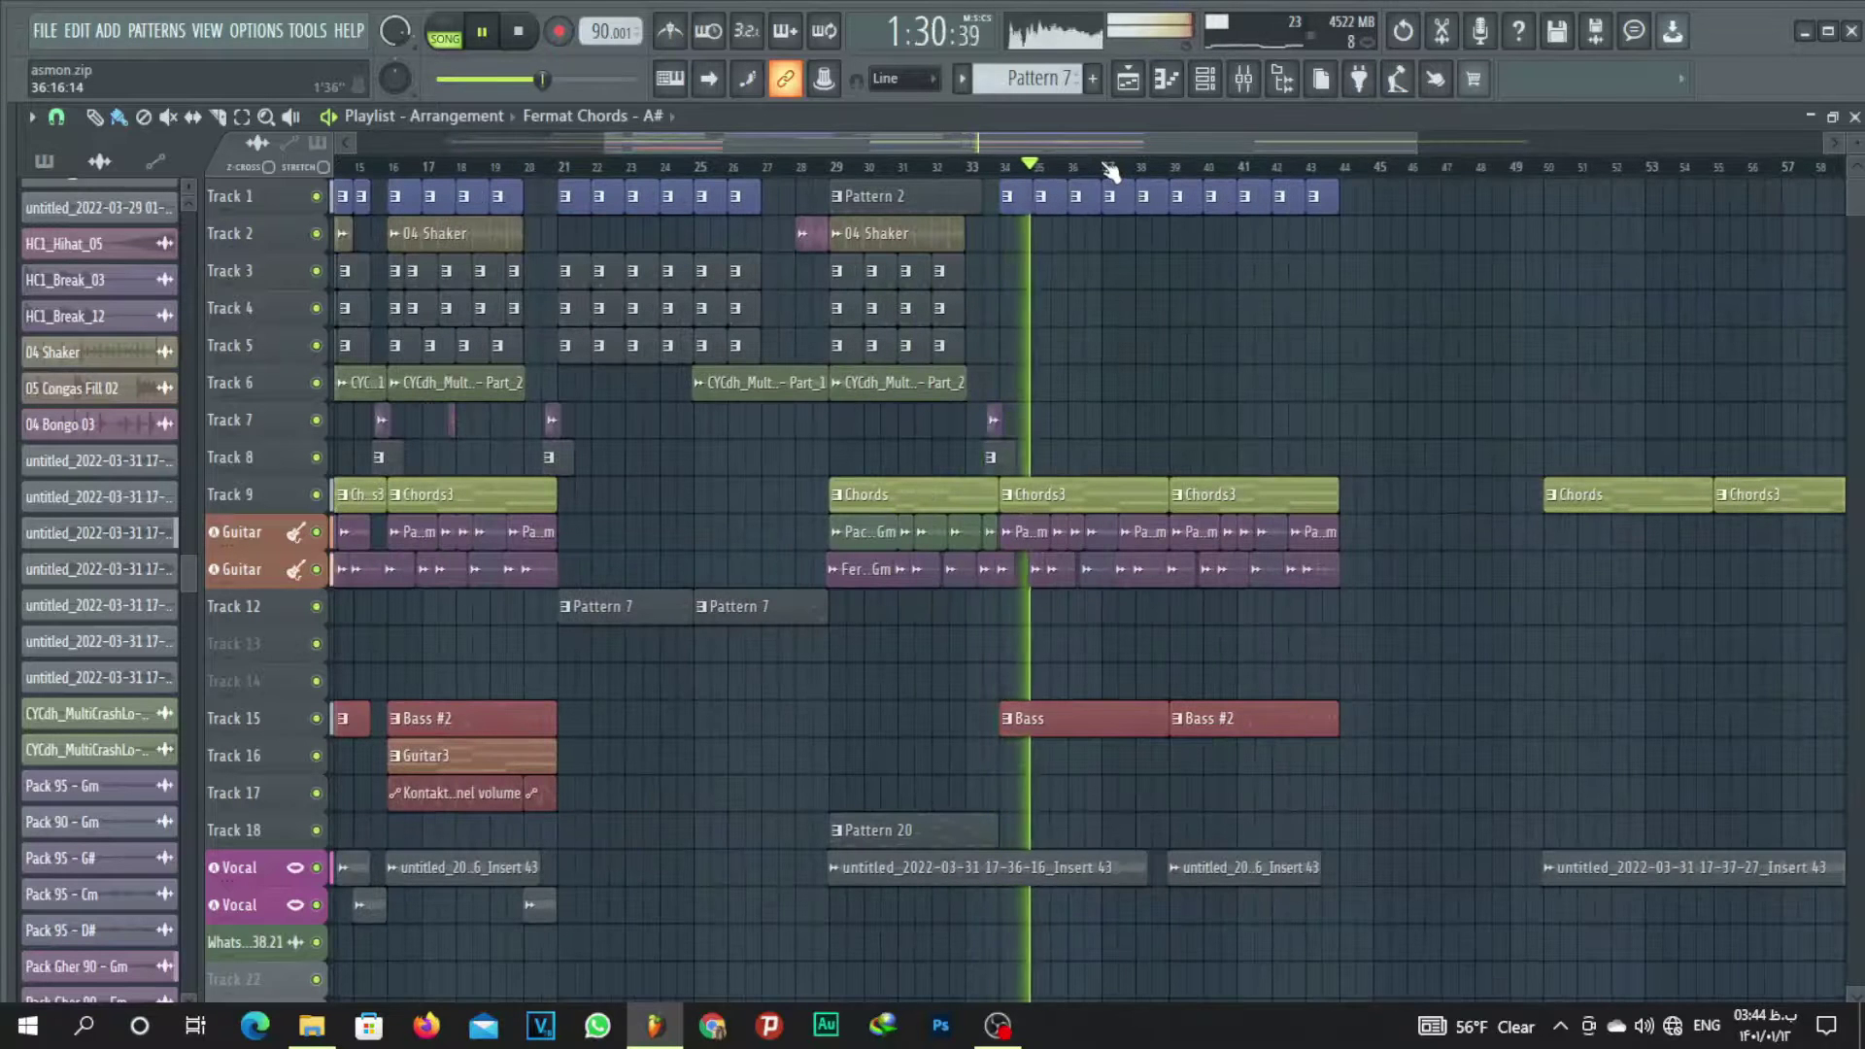
scroll(1104, 155, "down", 3)
key("space")
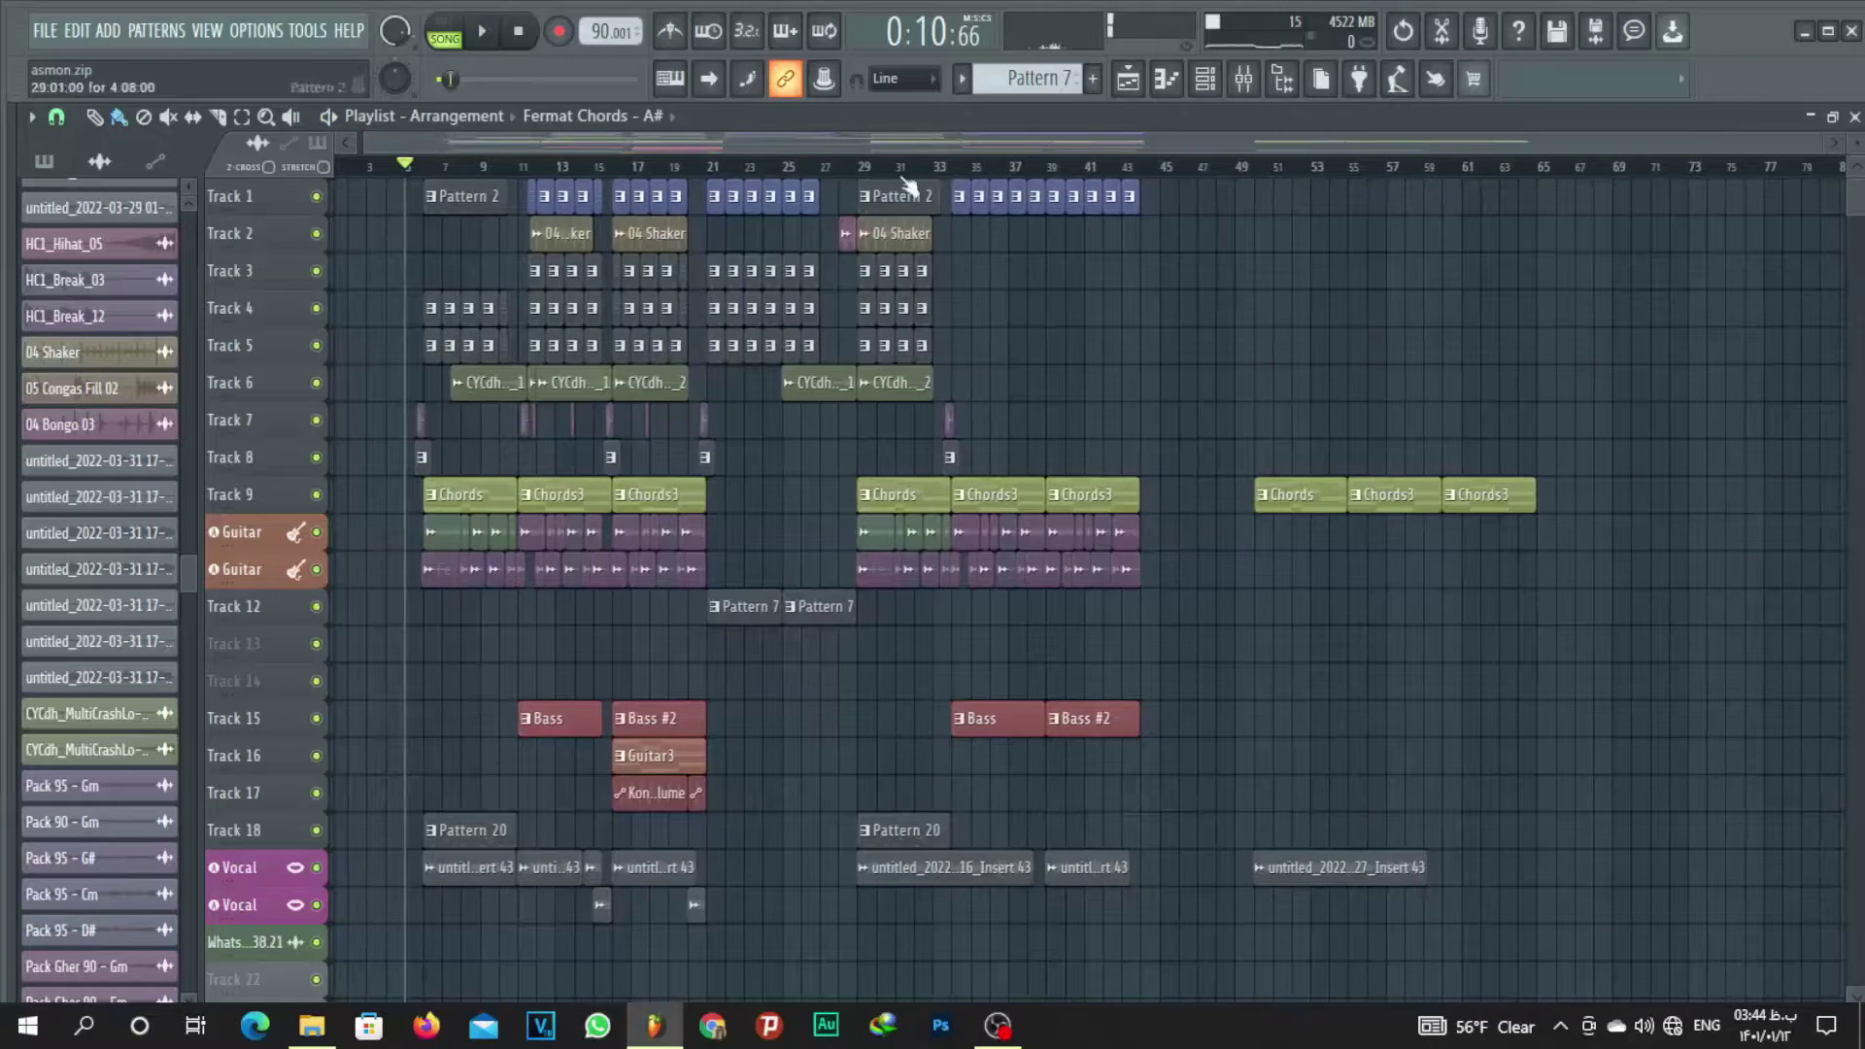
Place the Chords5 pattern on Track 9 at bar 21, directly after the Chords3 clip.
left_click_drag(499, 181, 762, 160)
scroll(719, 150, "down", 5)
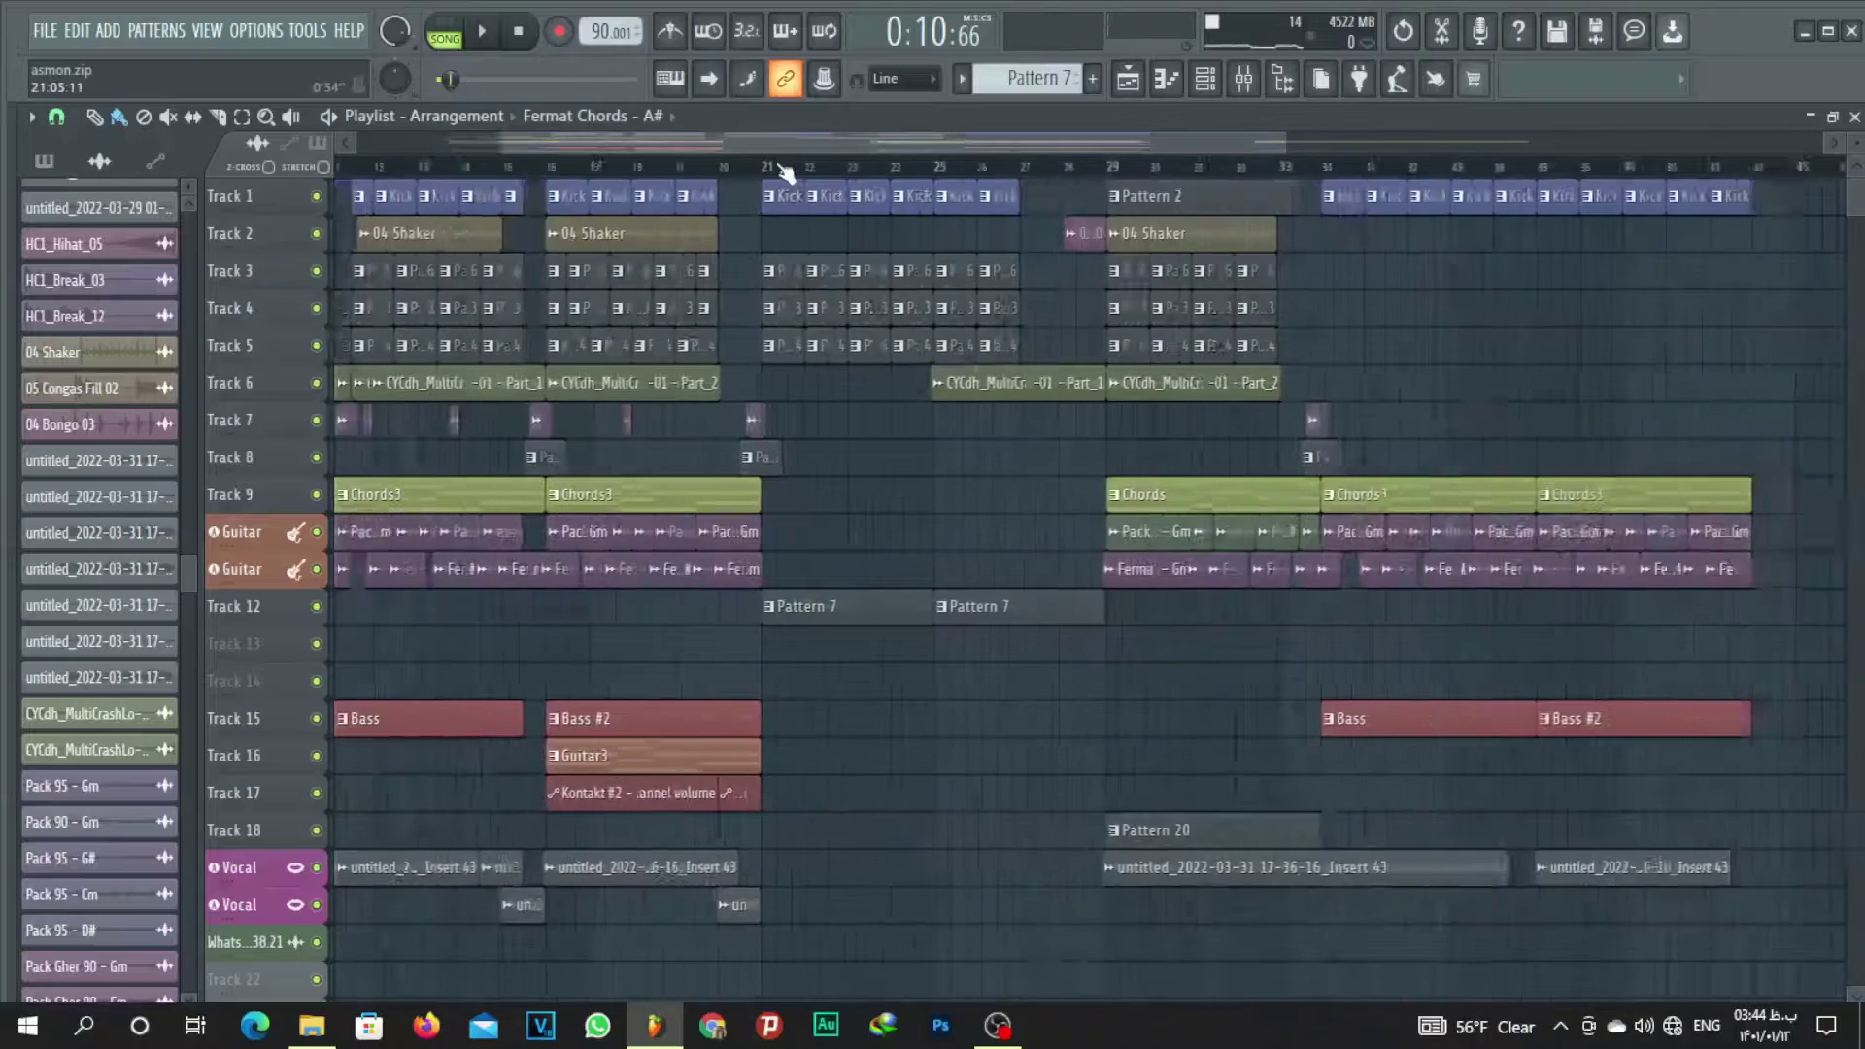
left_click(829, 596)
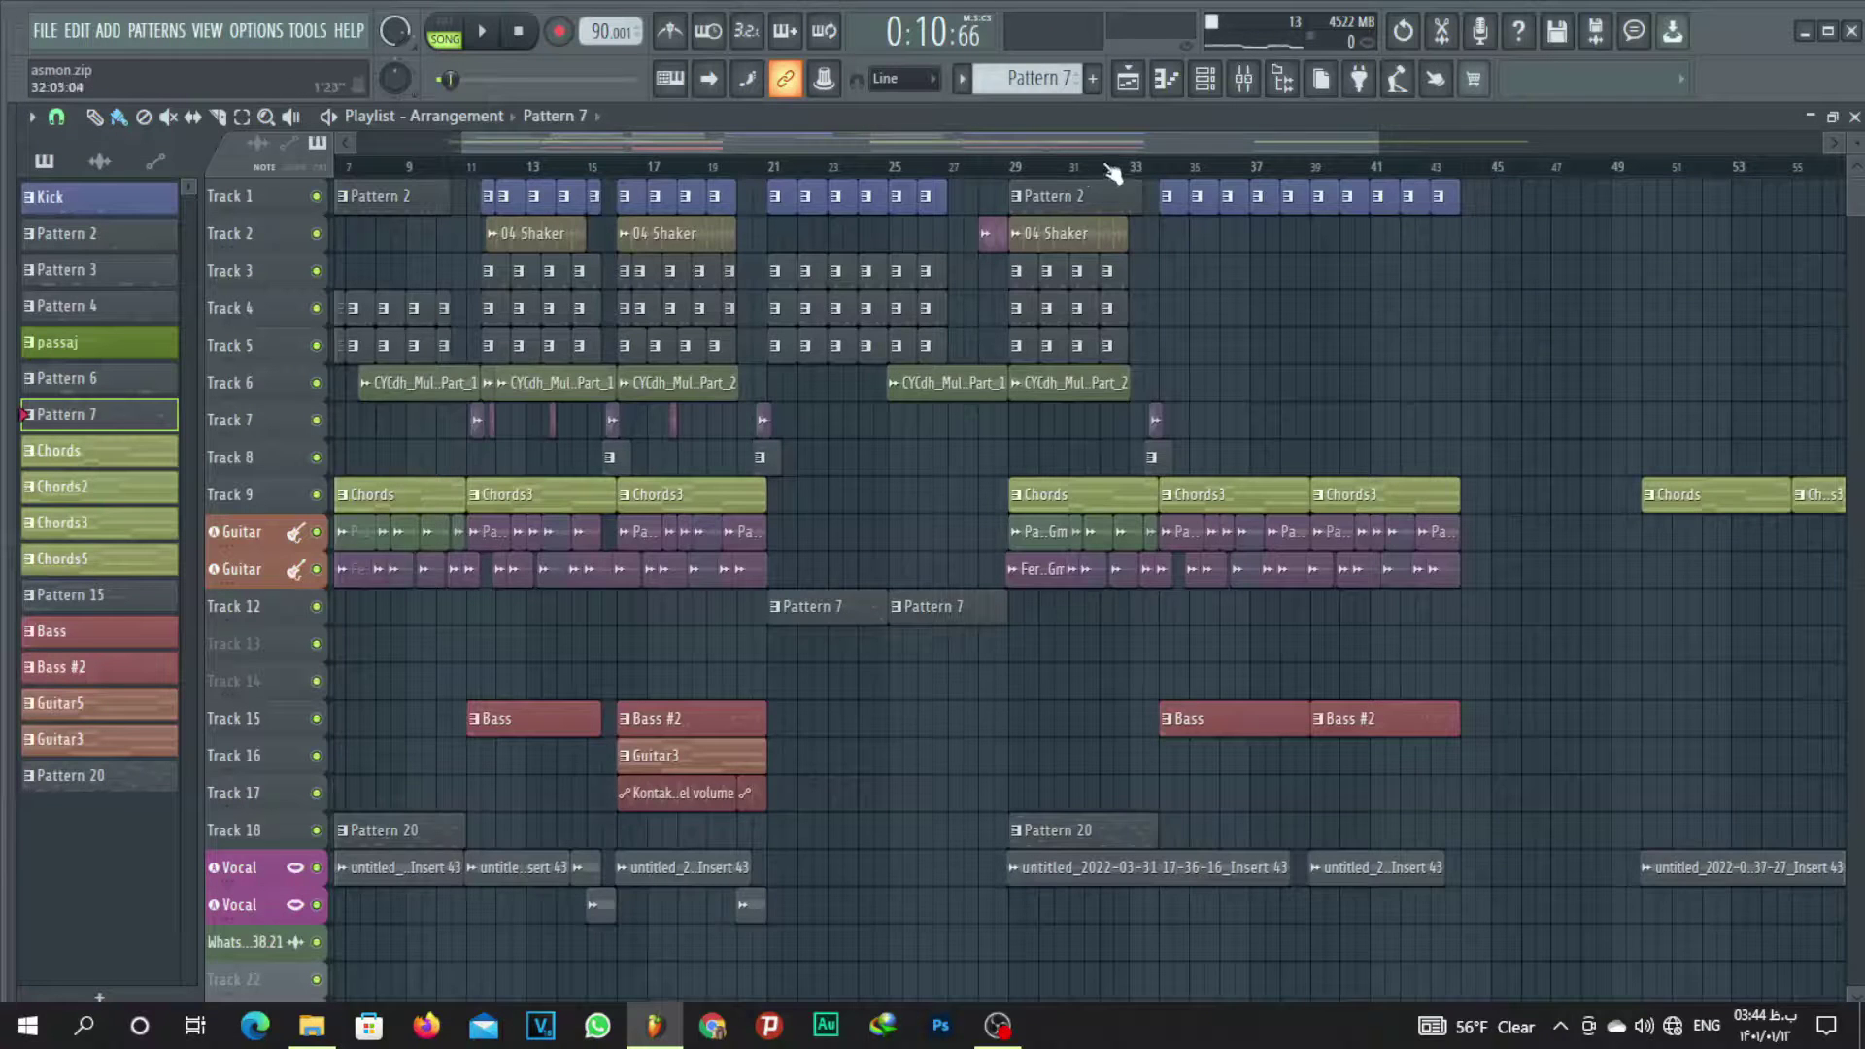
scroll(1081, 175, "down", 3)
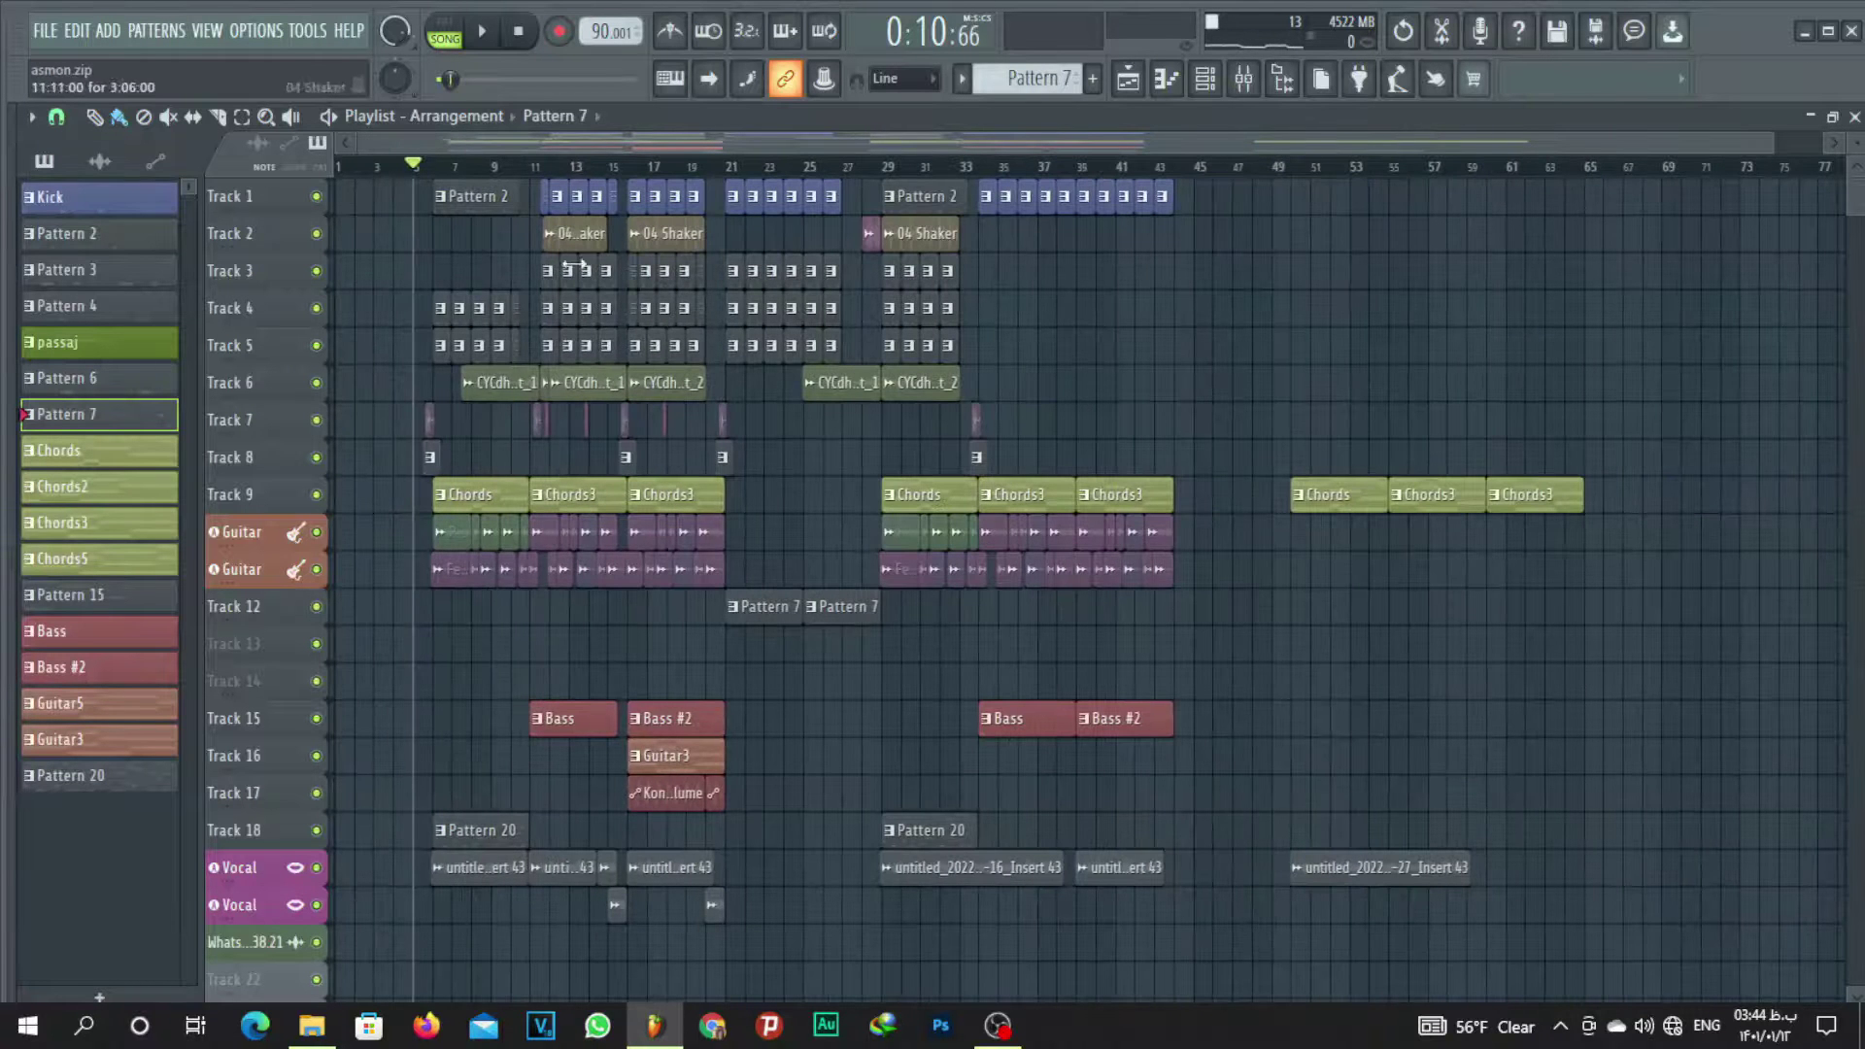
scroll(723, 184, "up", 5)
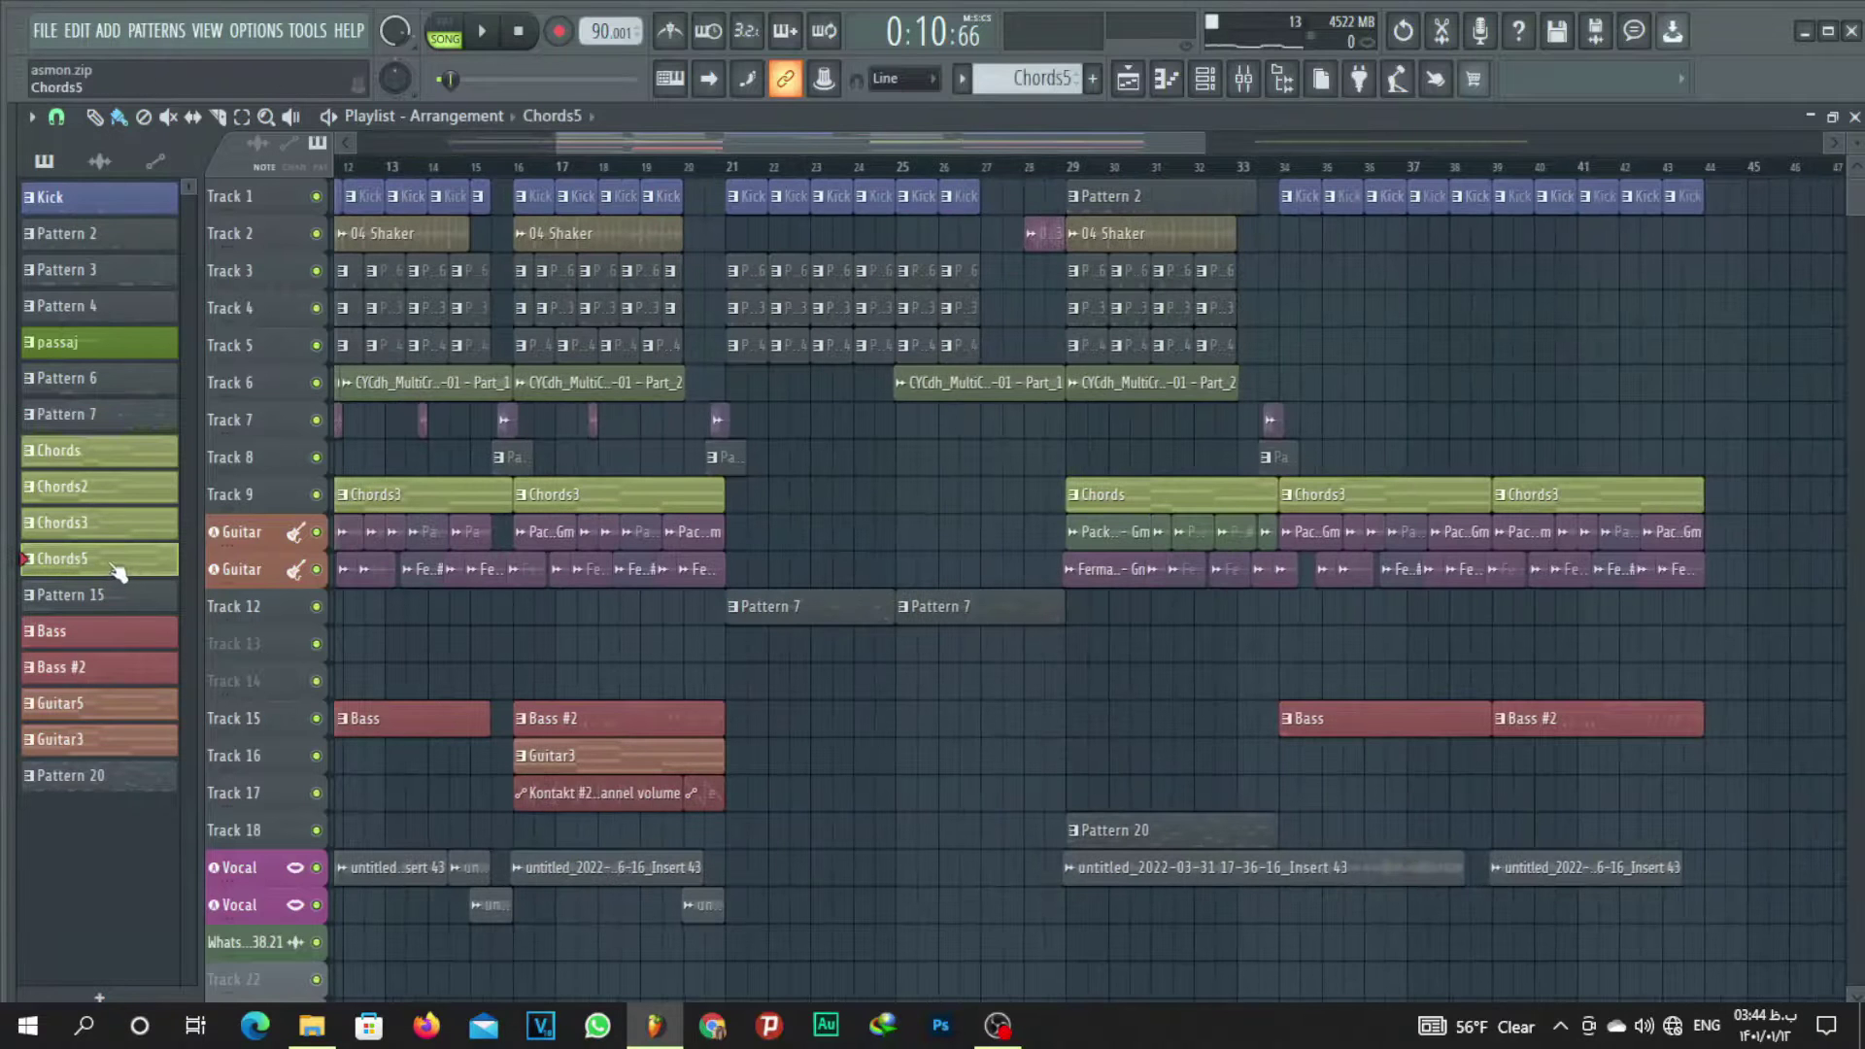
left_click_drag(117, 569, 731, 494)
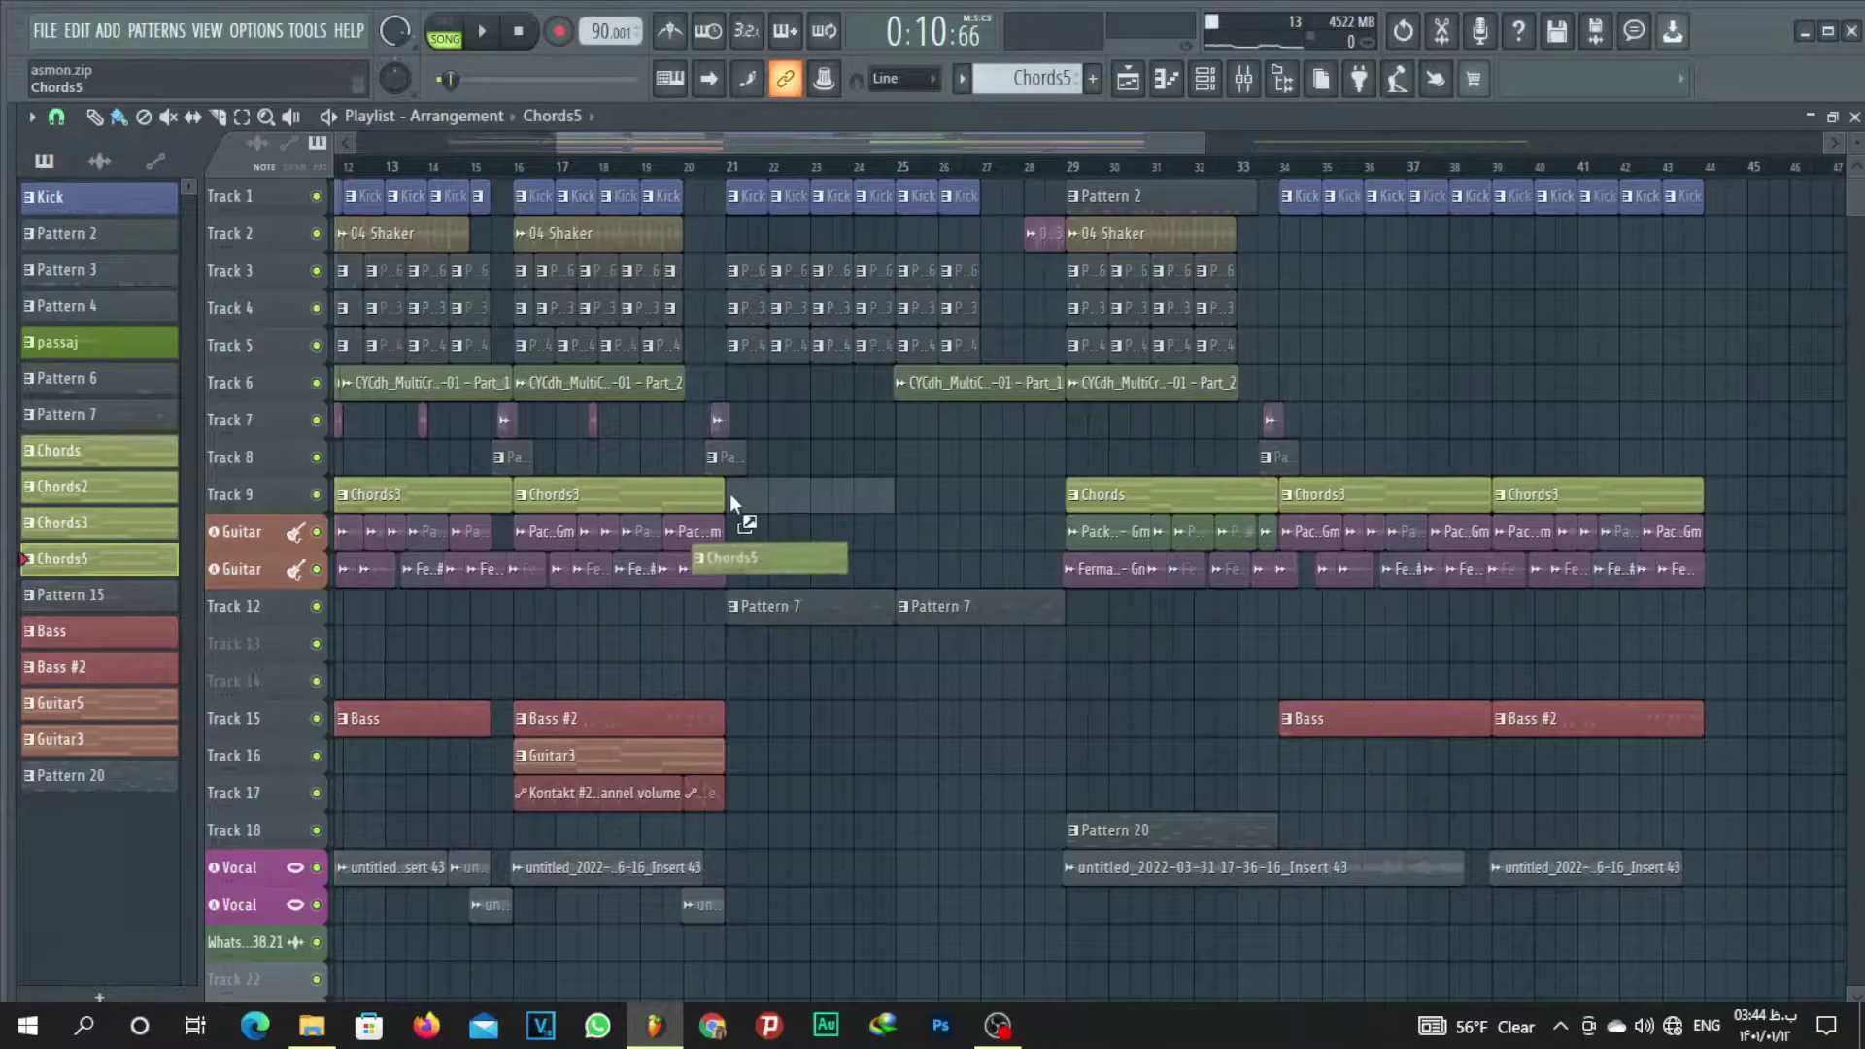
Delete all Kontakt notes in the Chords5 pattern and close its piano roll.
left_click(811, 493)
double_click(811, 493)
scroll(1061, 166, "down", 3)
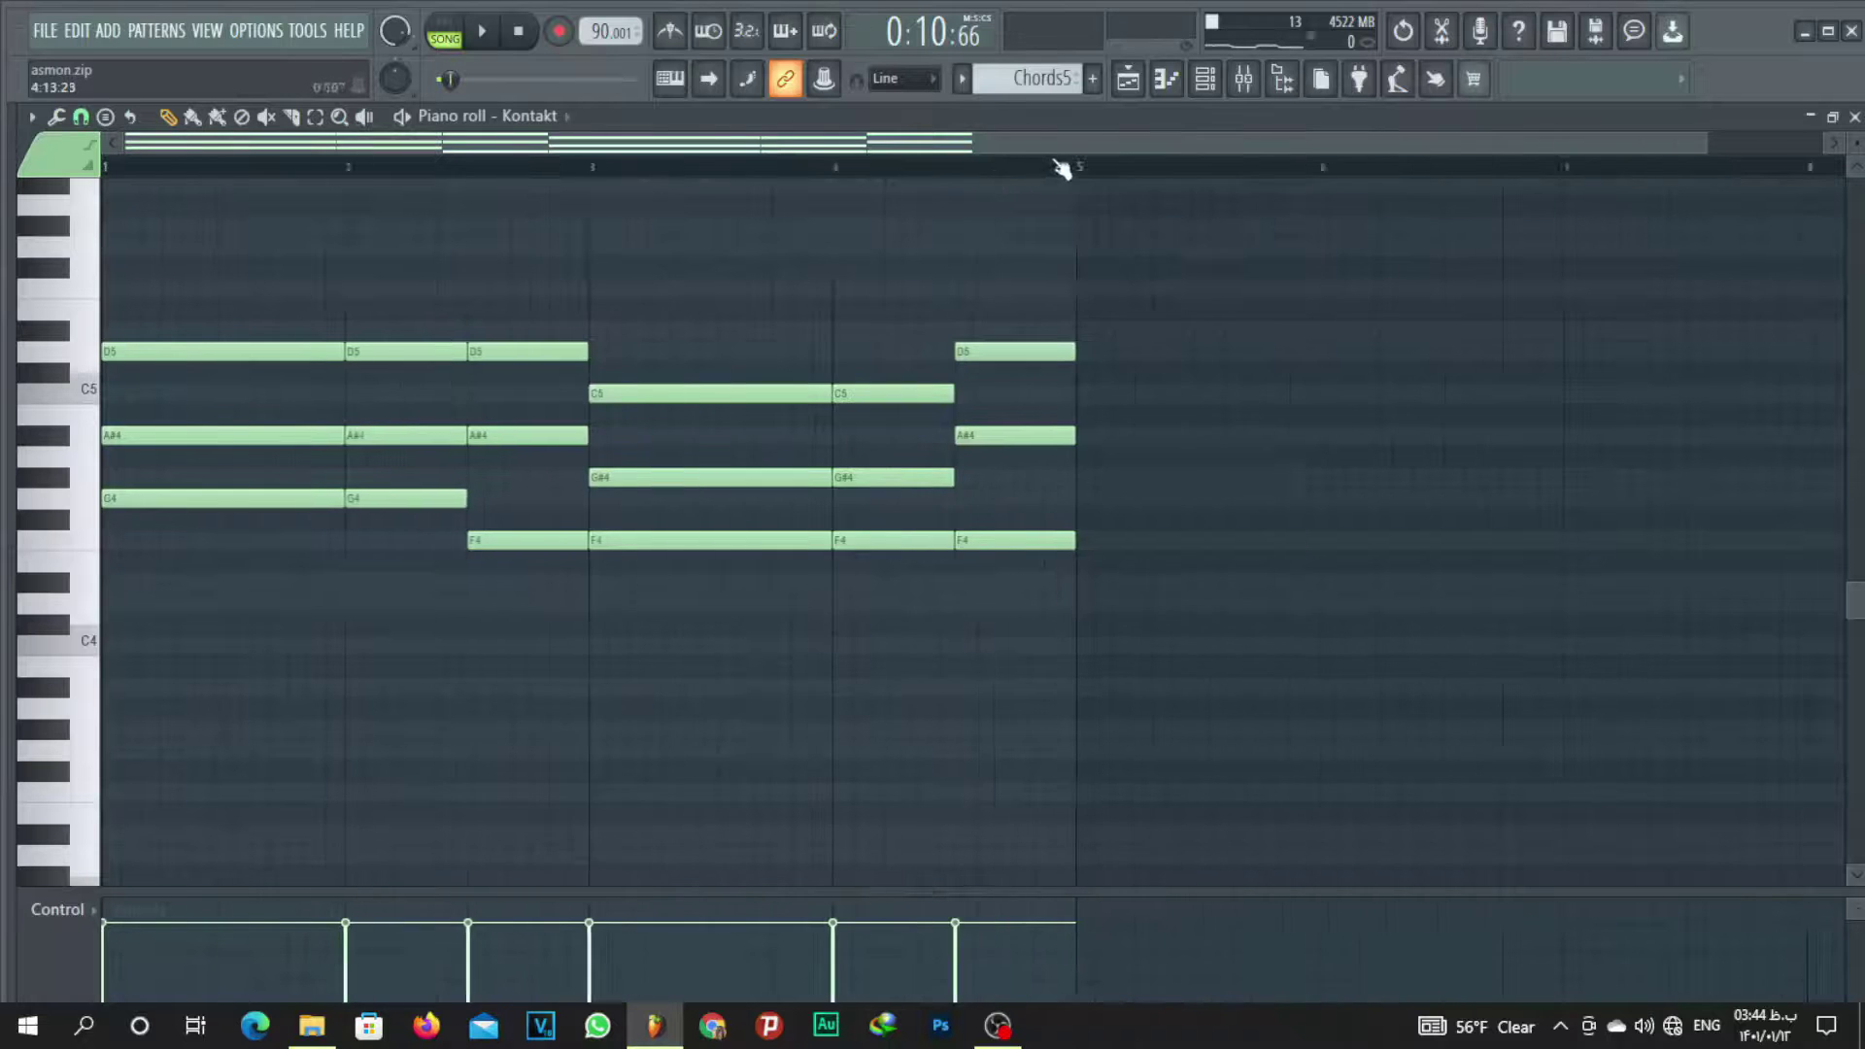
left_click_drag(1226, 239, 311, 529)
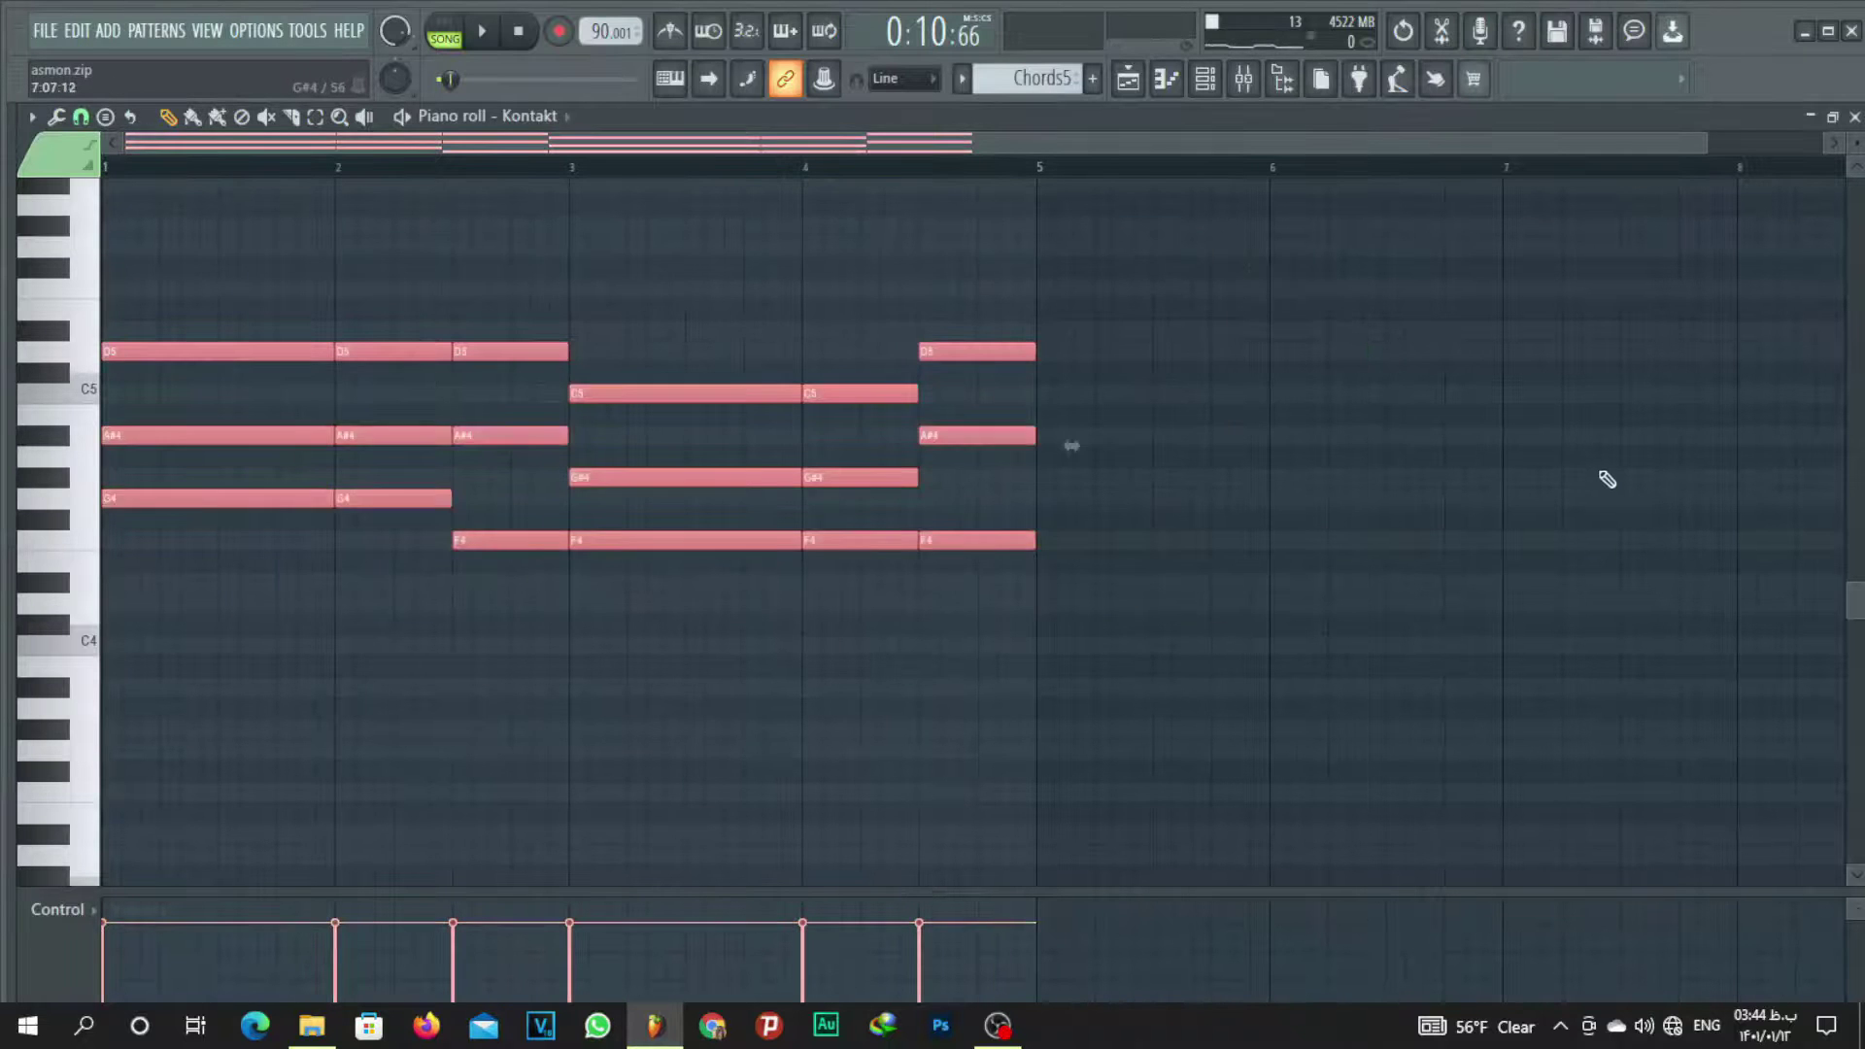
key("Delete")
left_click(1854, 117)
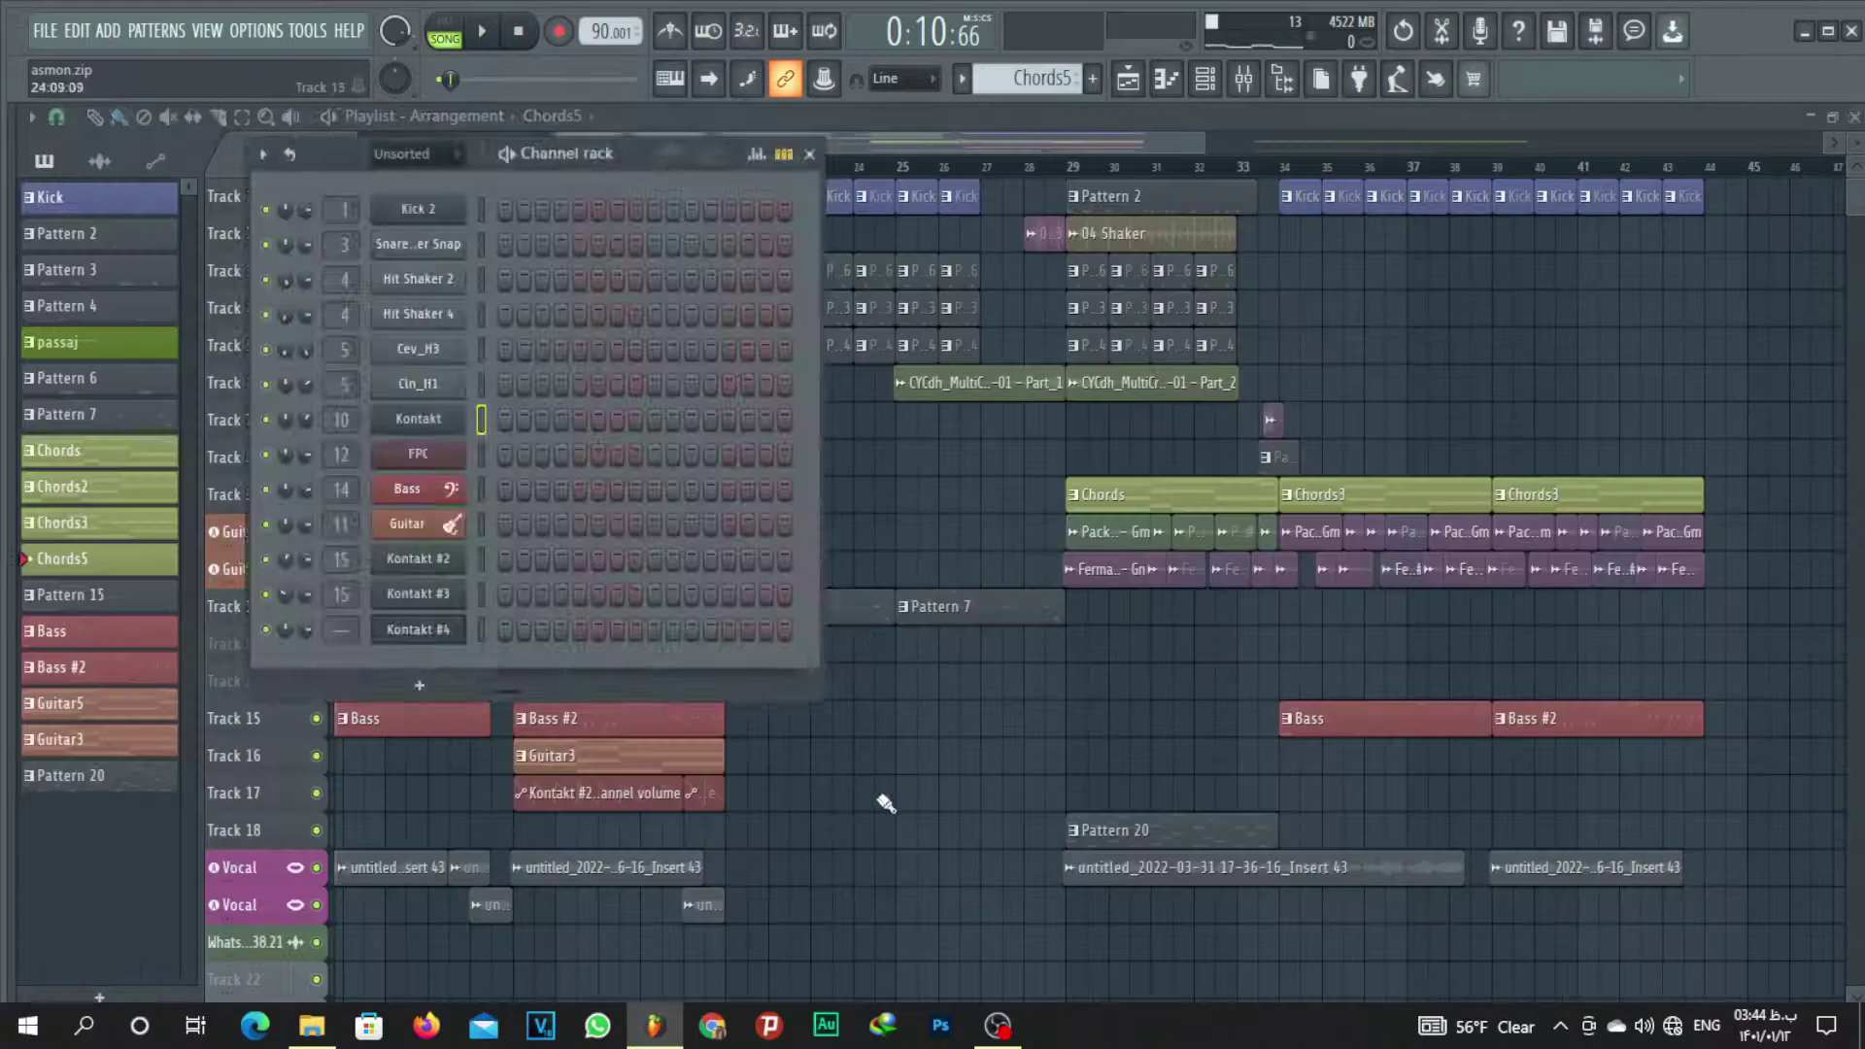
Audition Pattern 7 on its own and open the Kontakt channel's piano roll for that pattern.
left_click(855, 621)
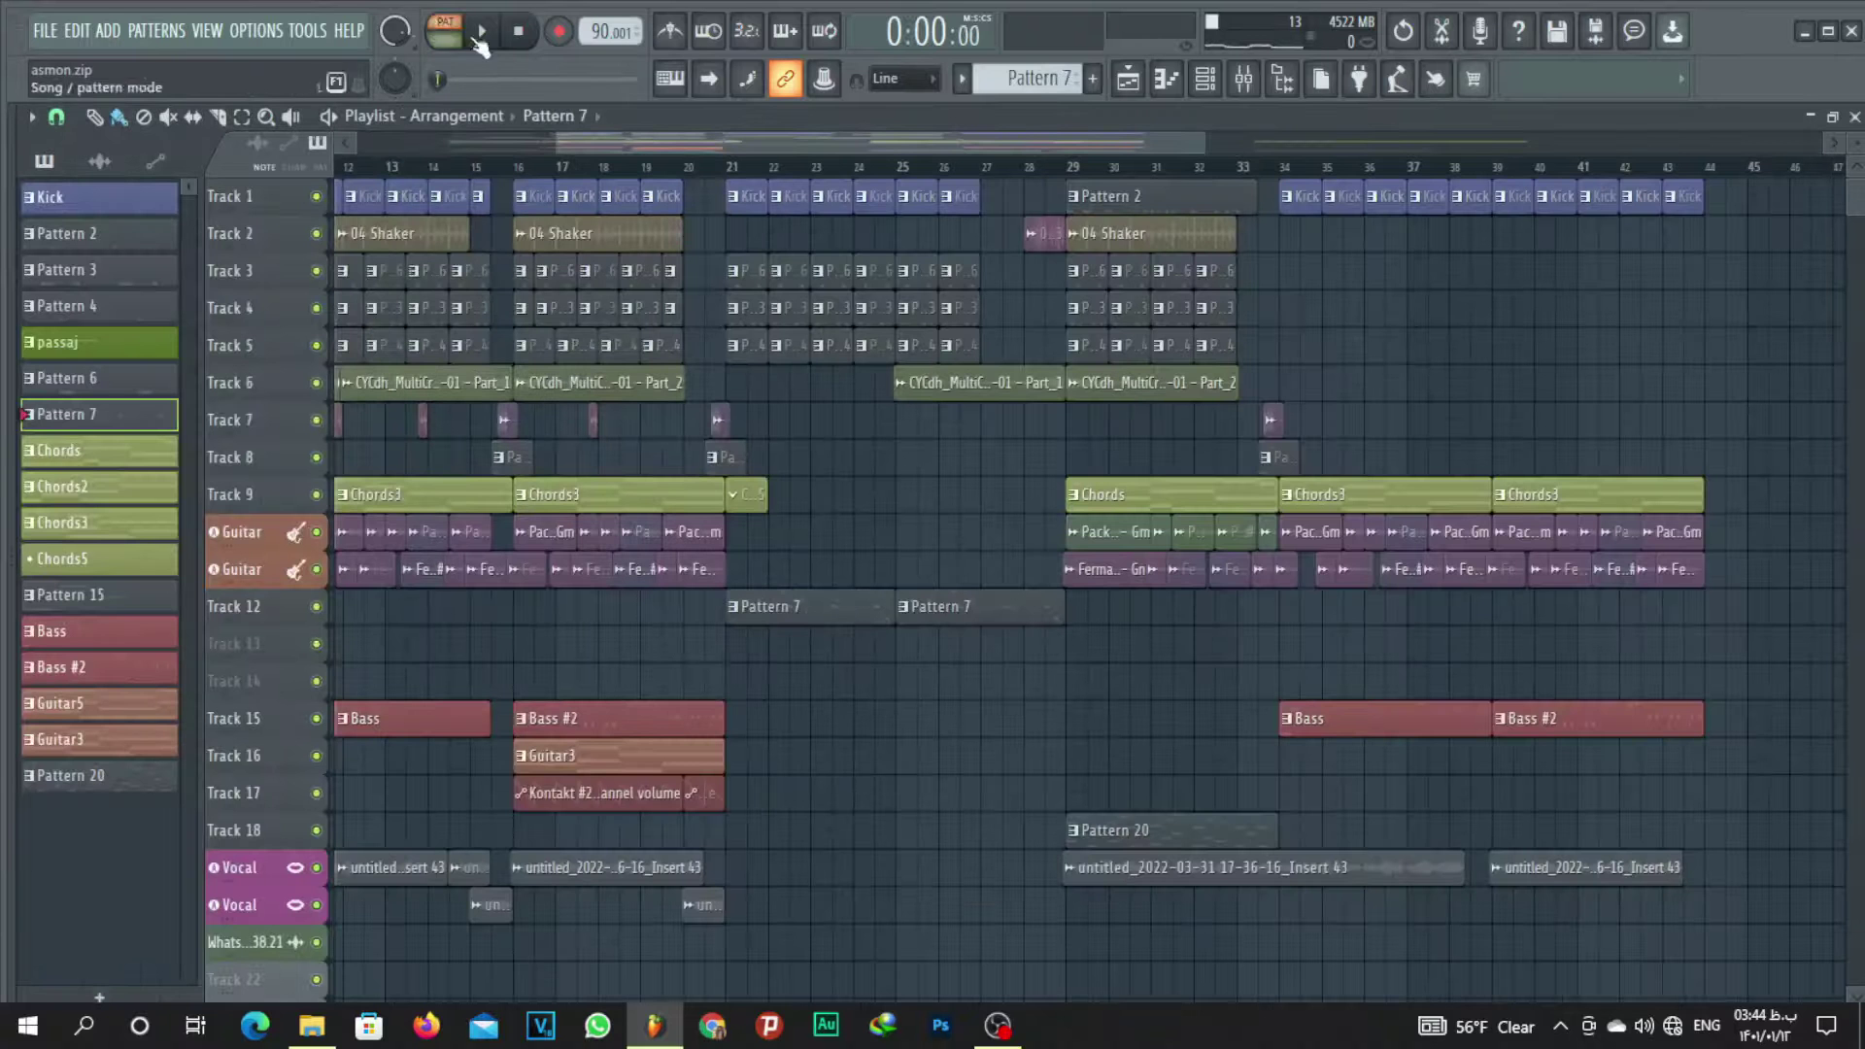
left_click(1214, 89)
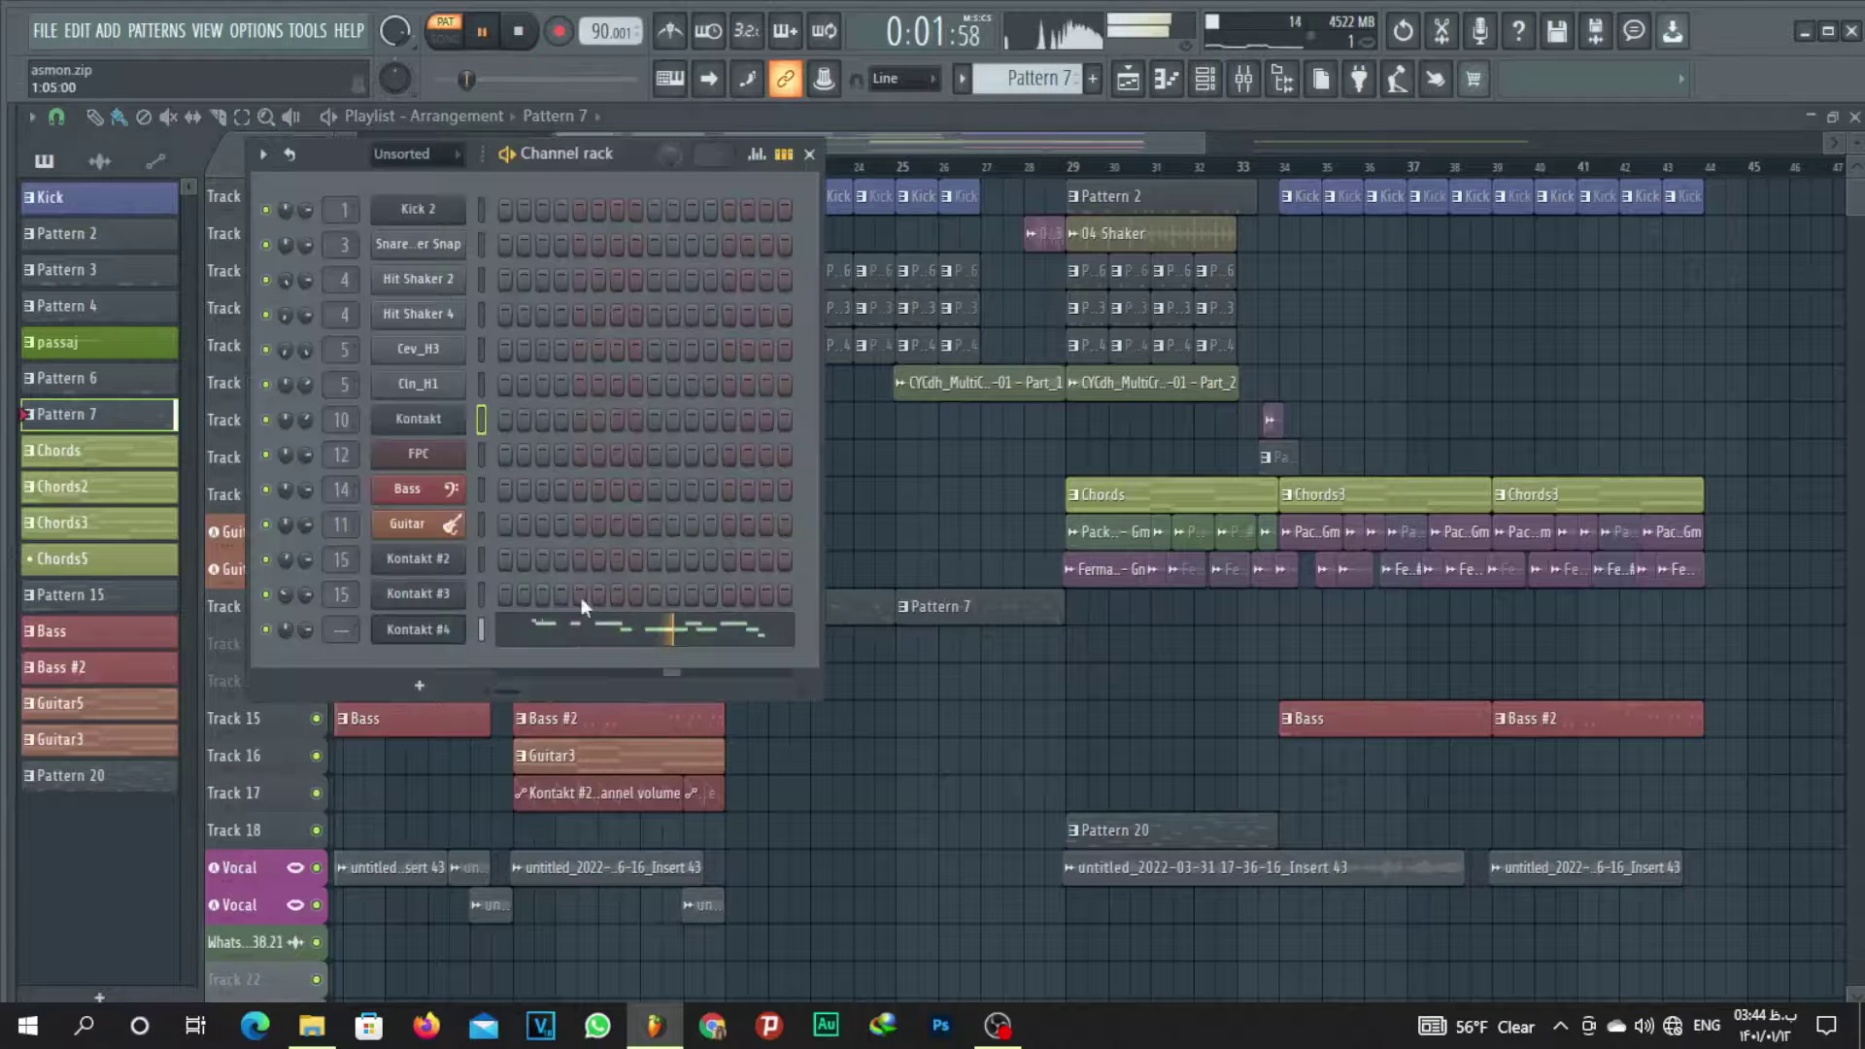
right_click(465, 406)
left_click(511, 417)
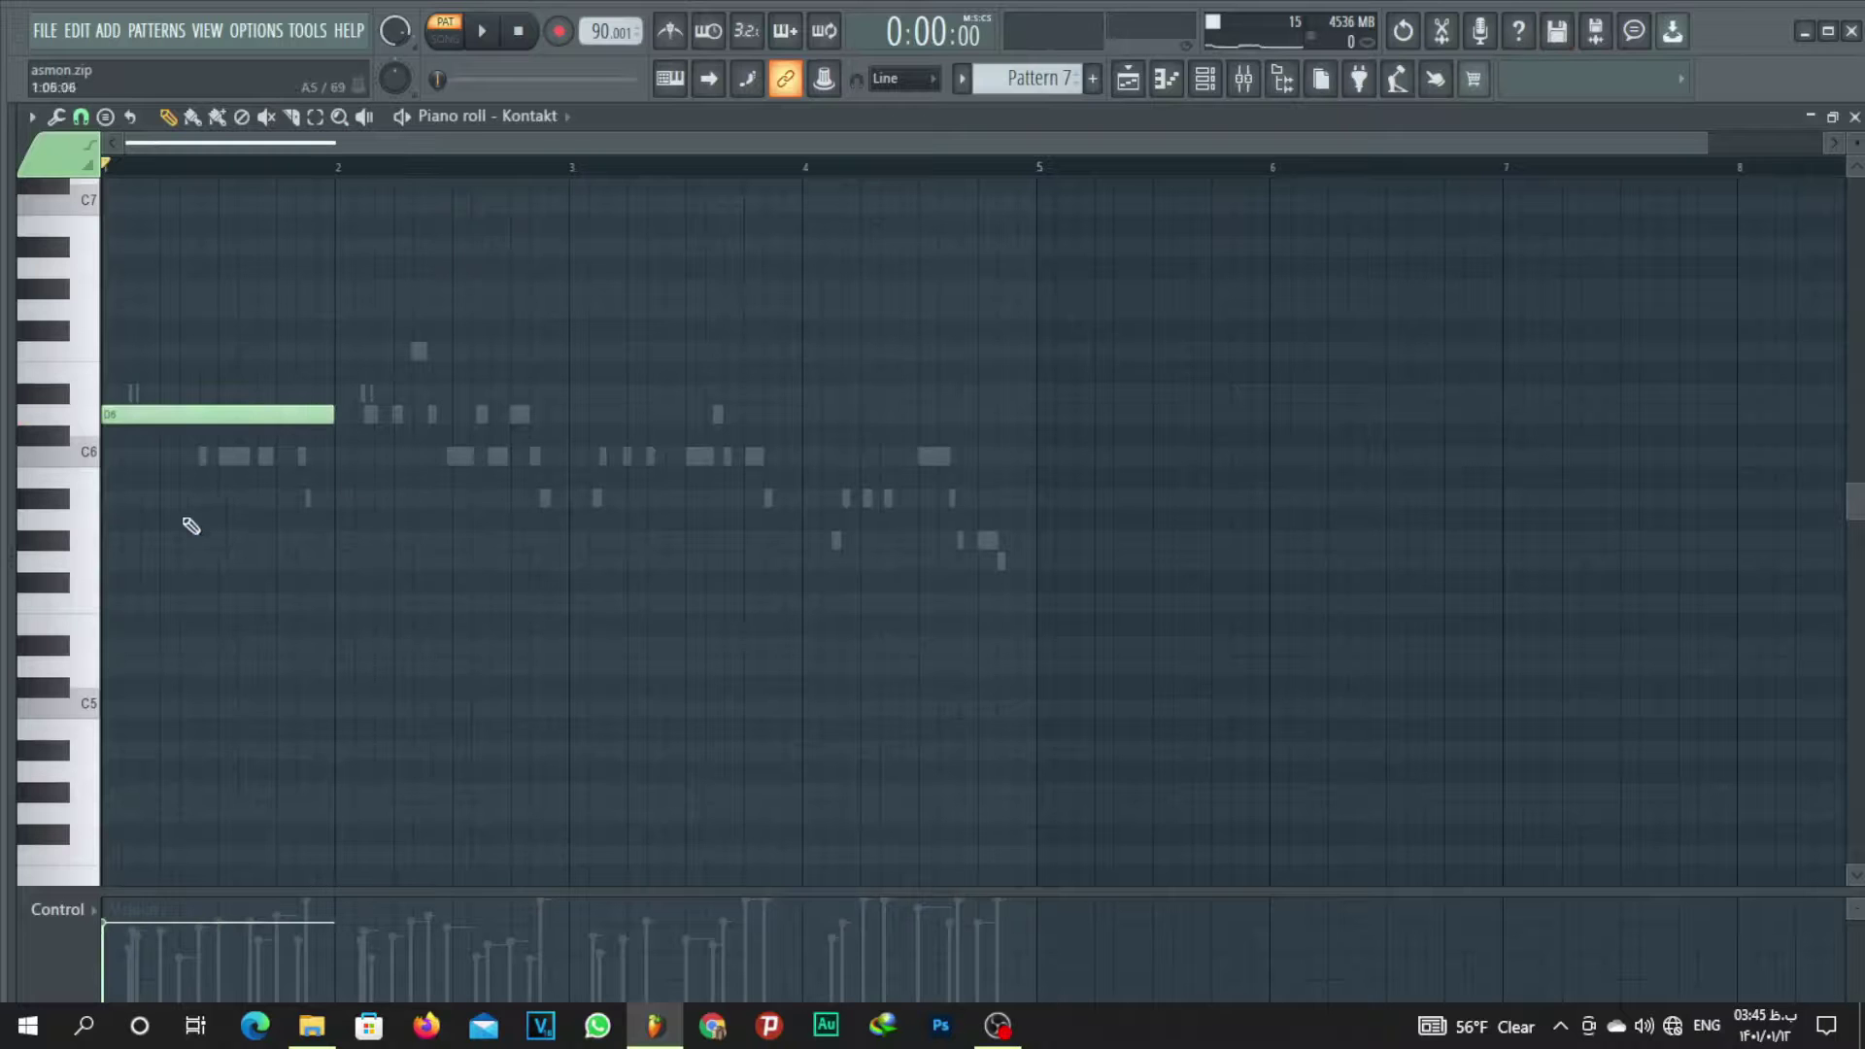
Examine the root note and scale choices available for the piano roll's scale highlighting.
left_click(32, 116)
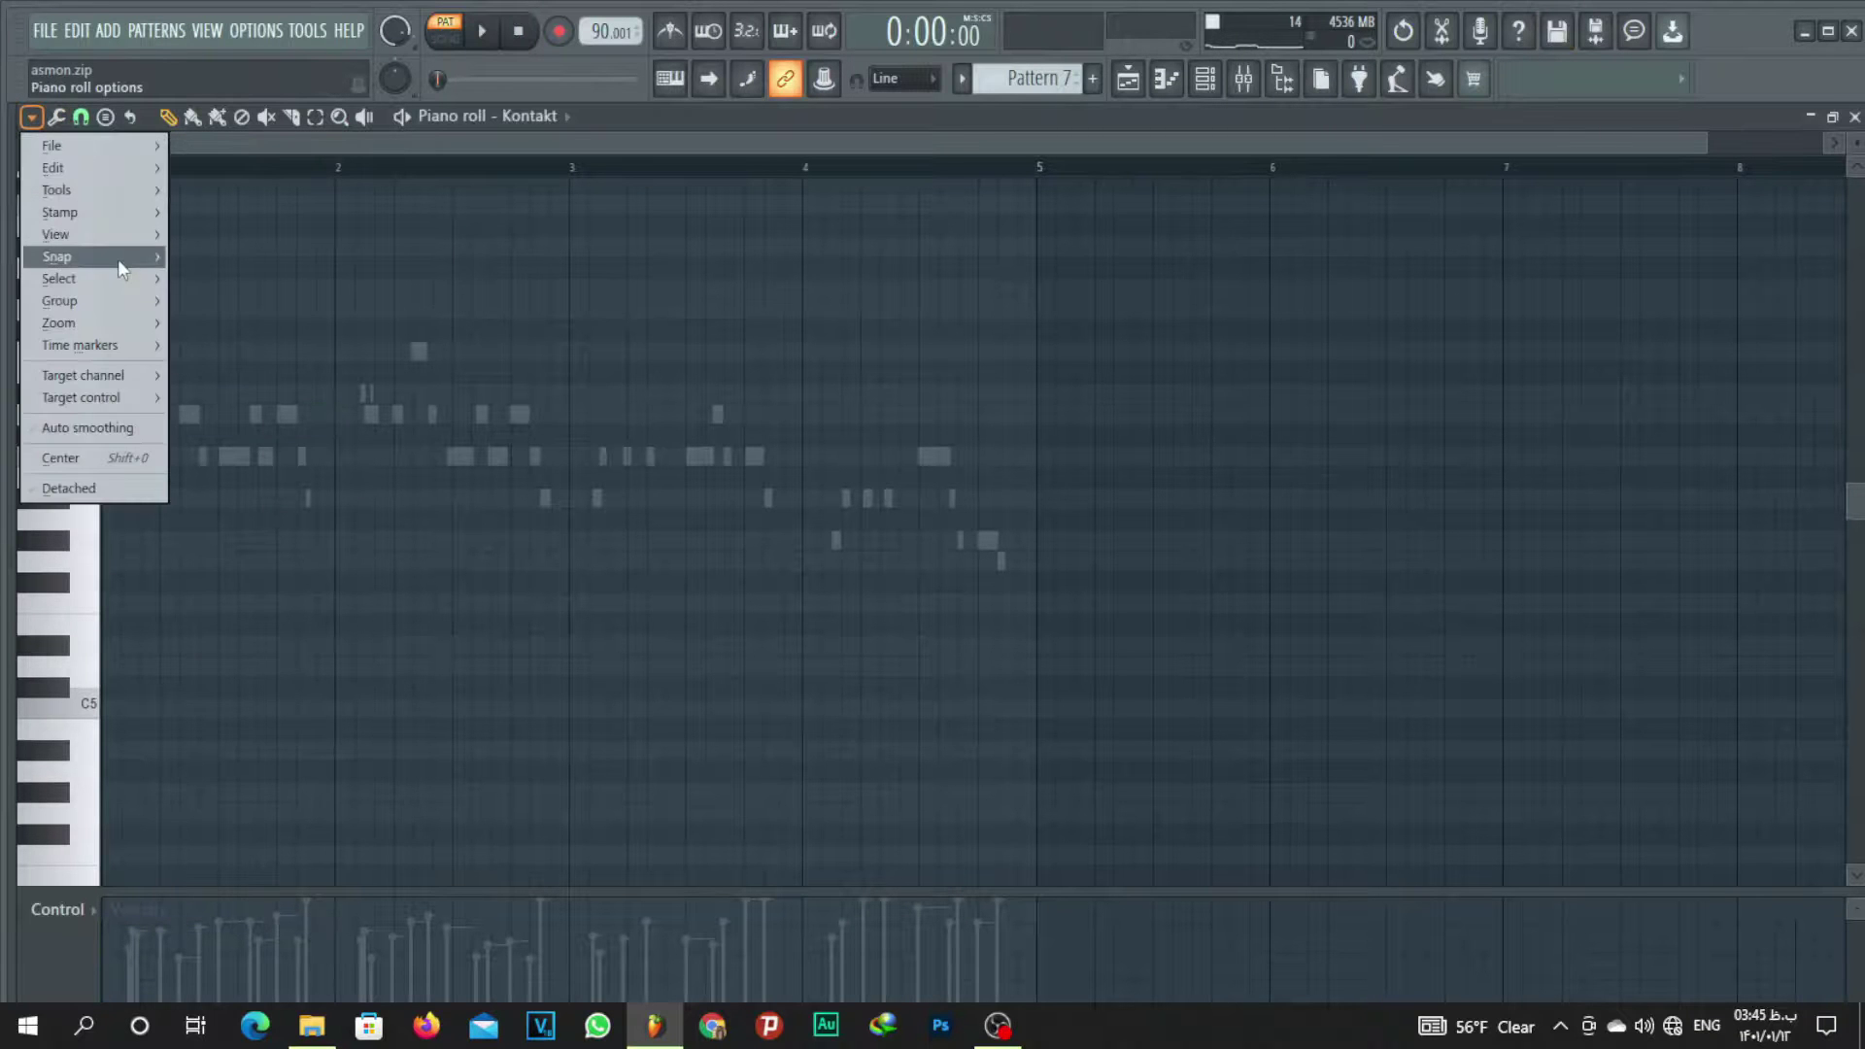
mouse_move(126, 233)
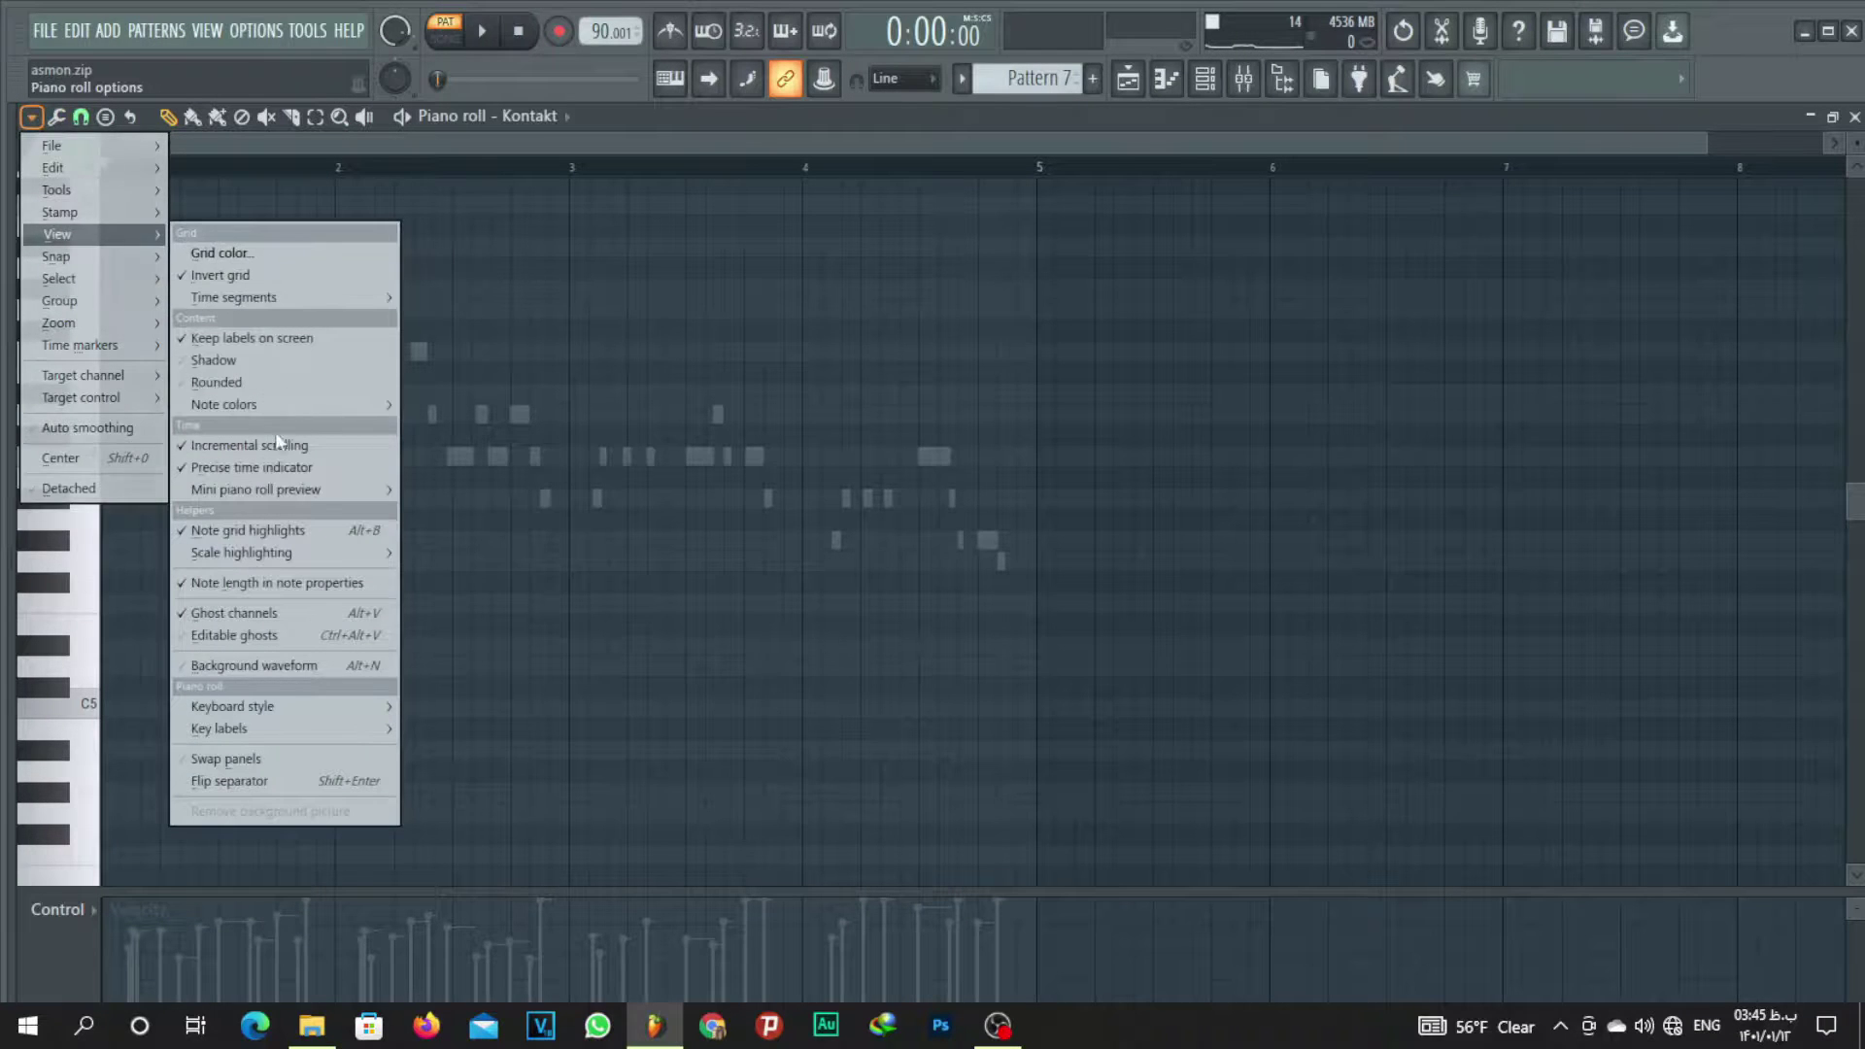
mouse_move(314, 555)
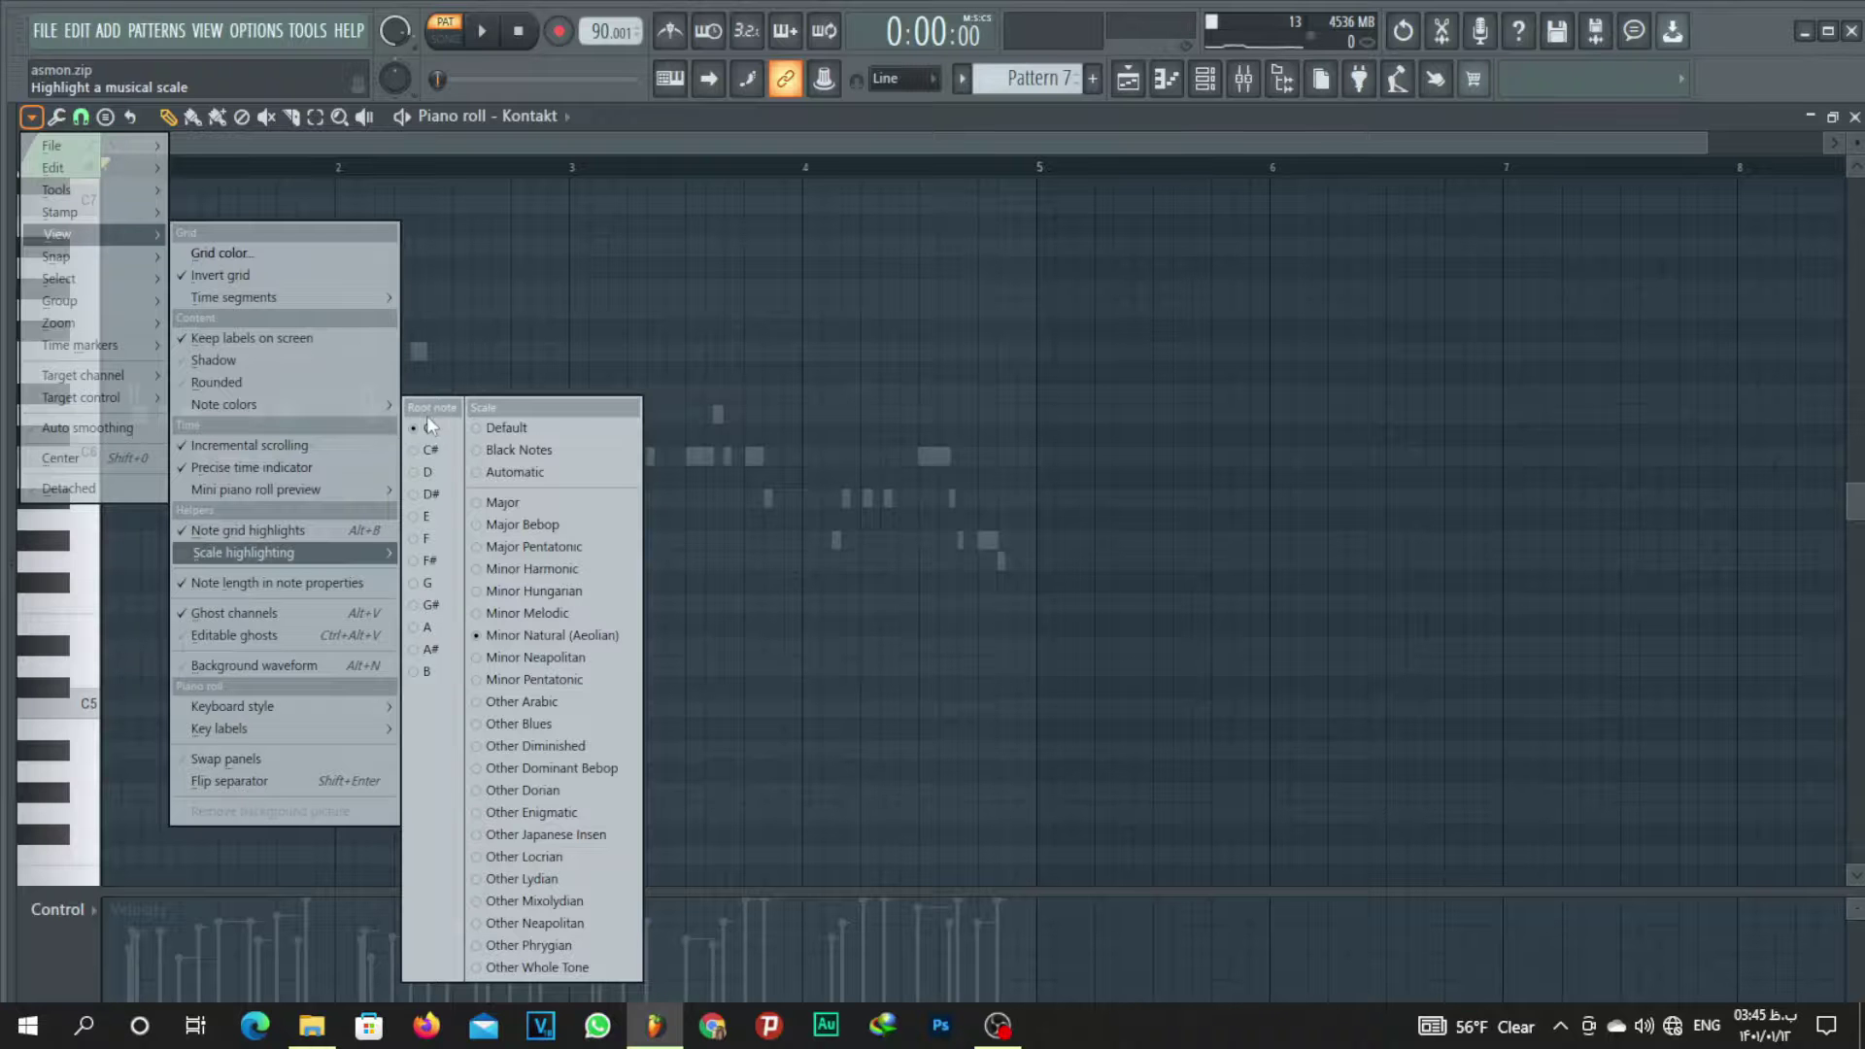
left_click(804, 390)
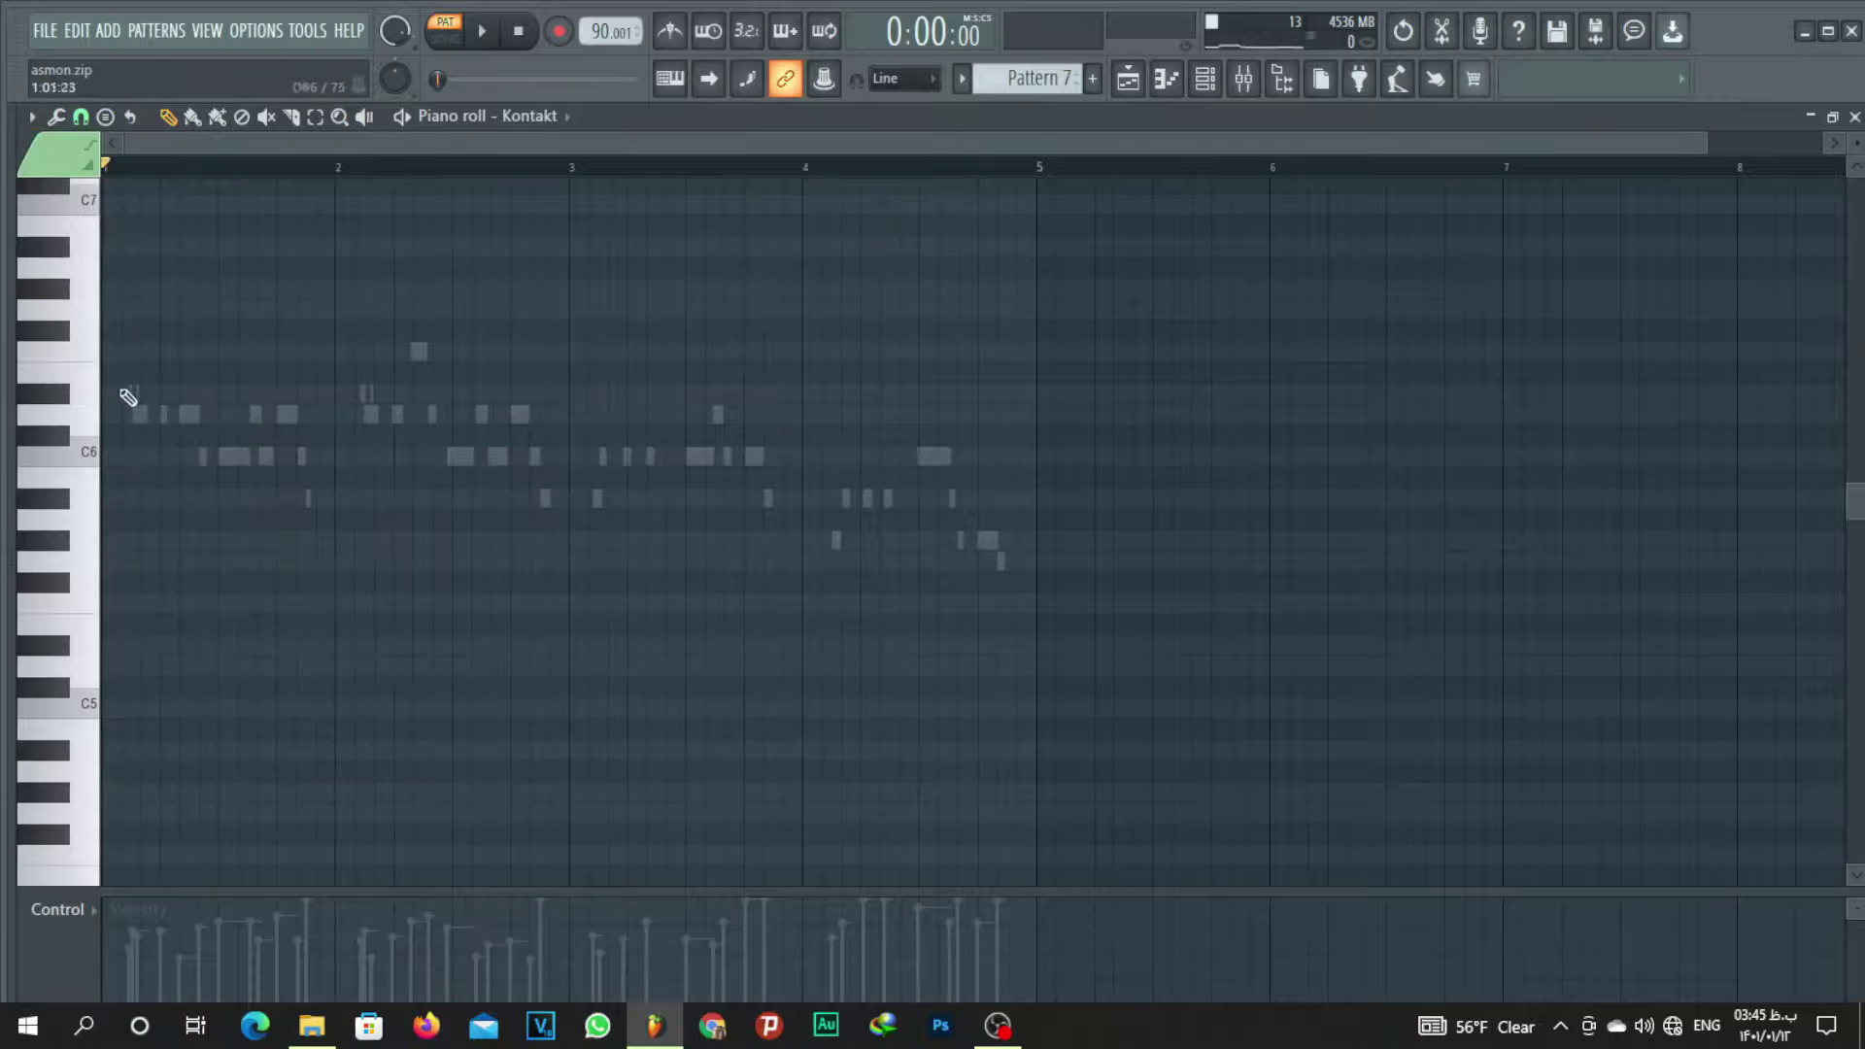
Draw one-bar Kontakt notes: D6 in bars 1 and 2, C6 in bar 3 and A#5 in bar 4.
left_click(235, 421)
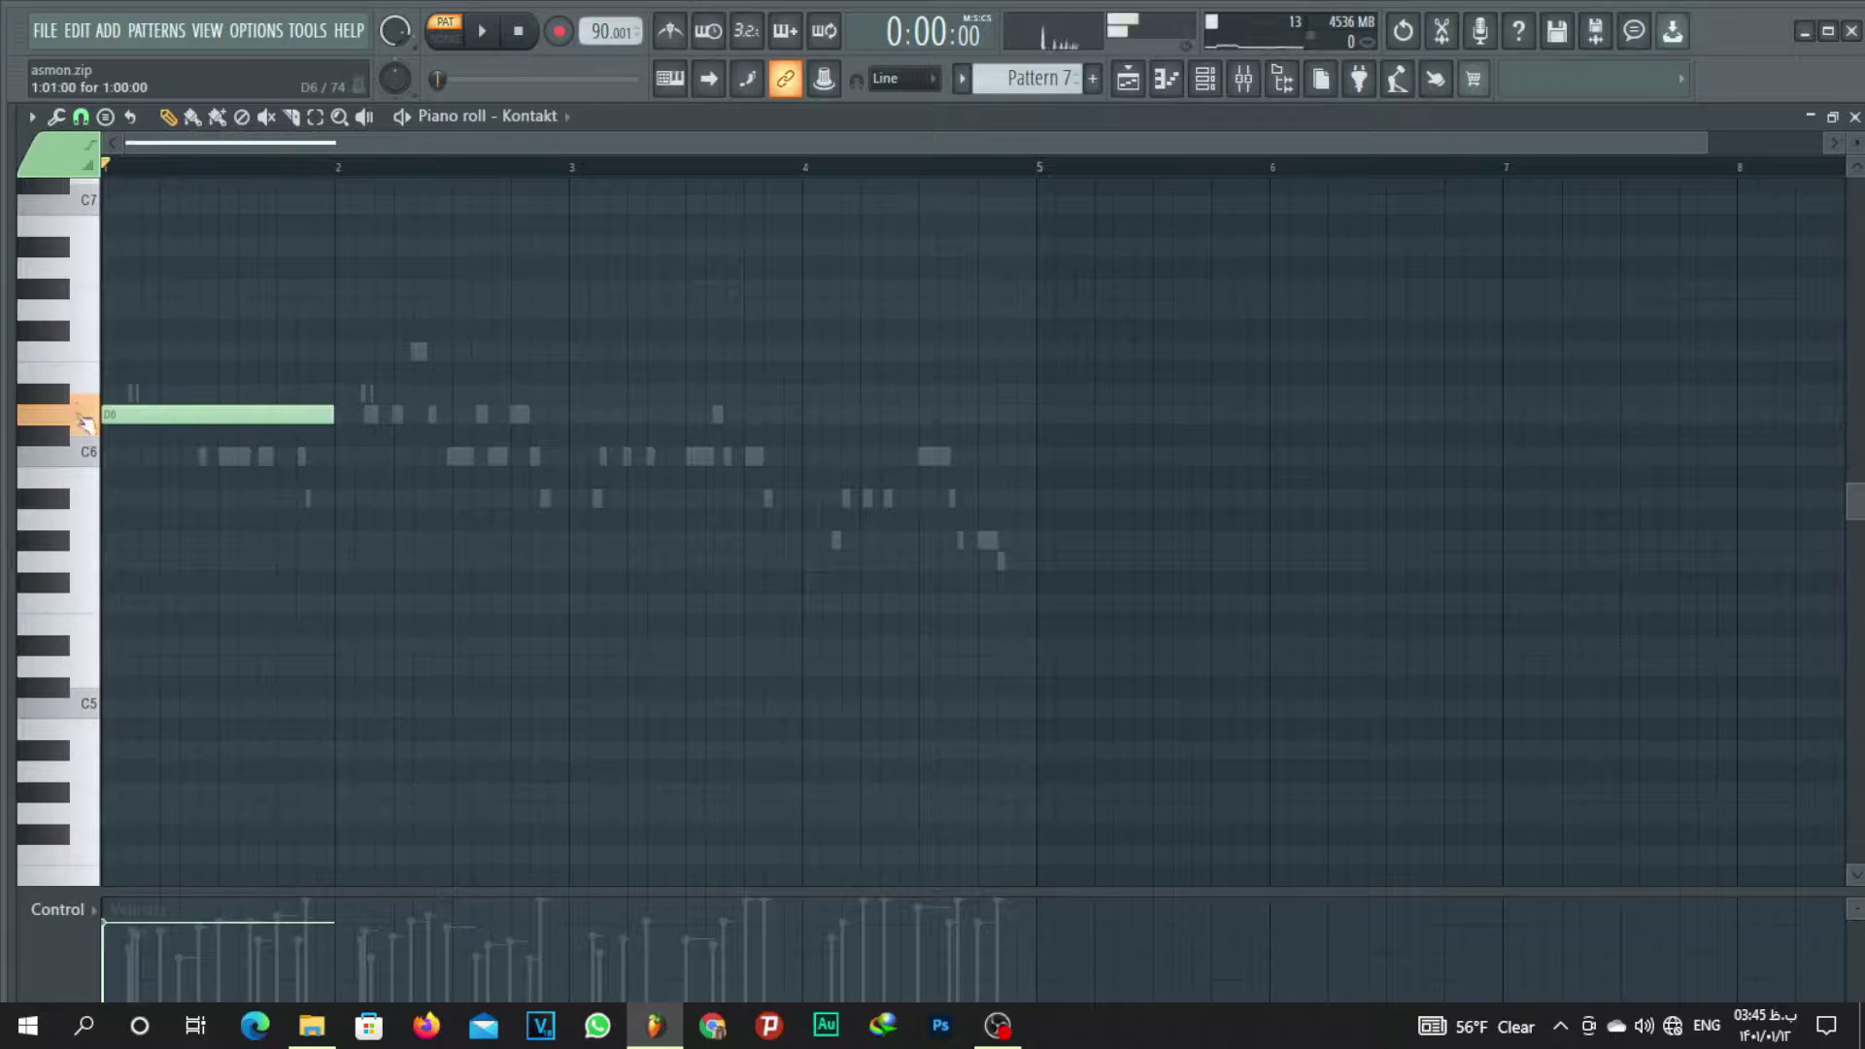
left_click(356, 421)
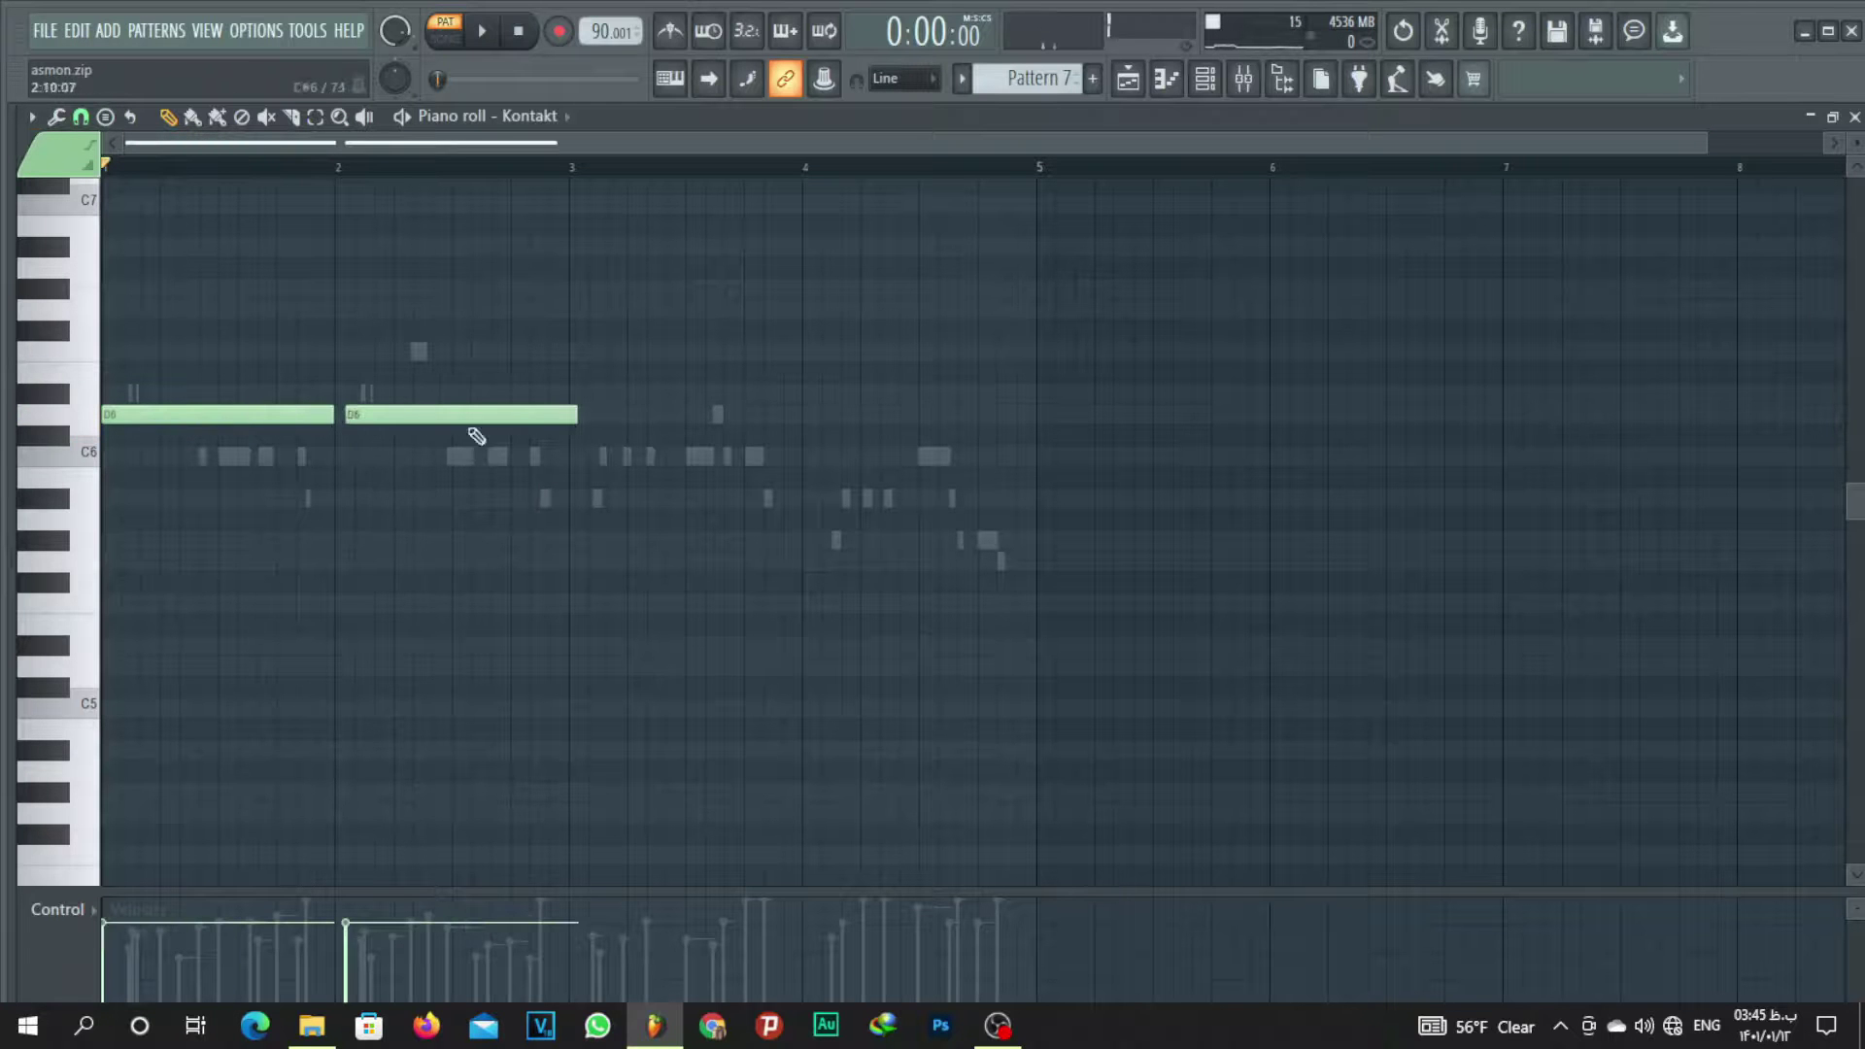
left_click(585, 473)
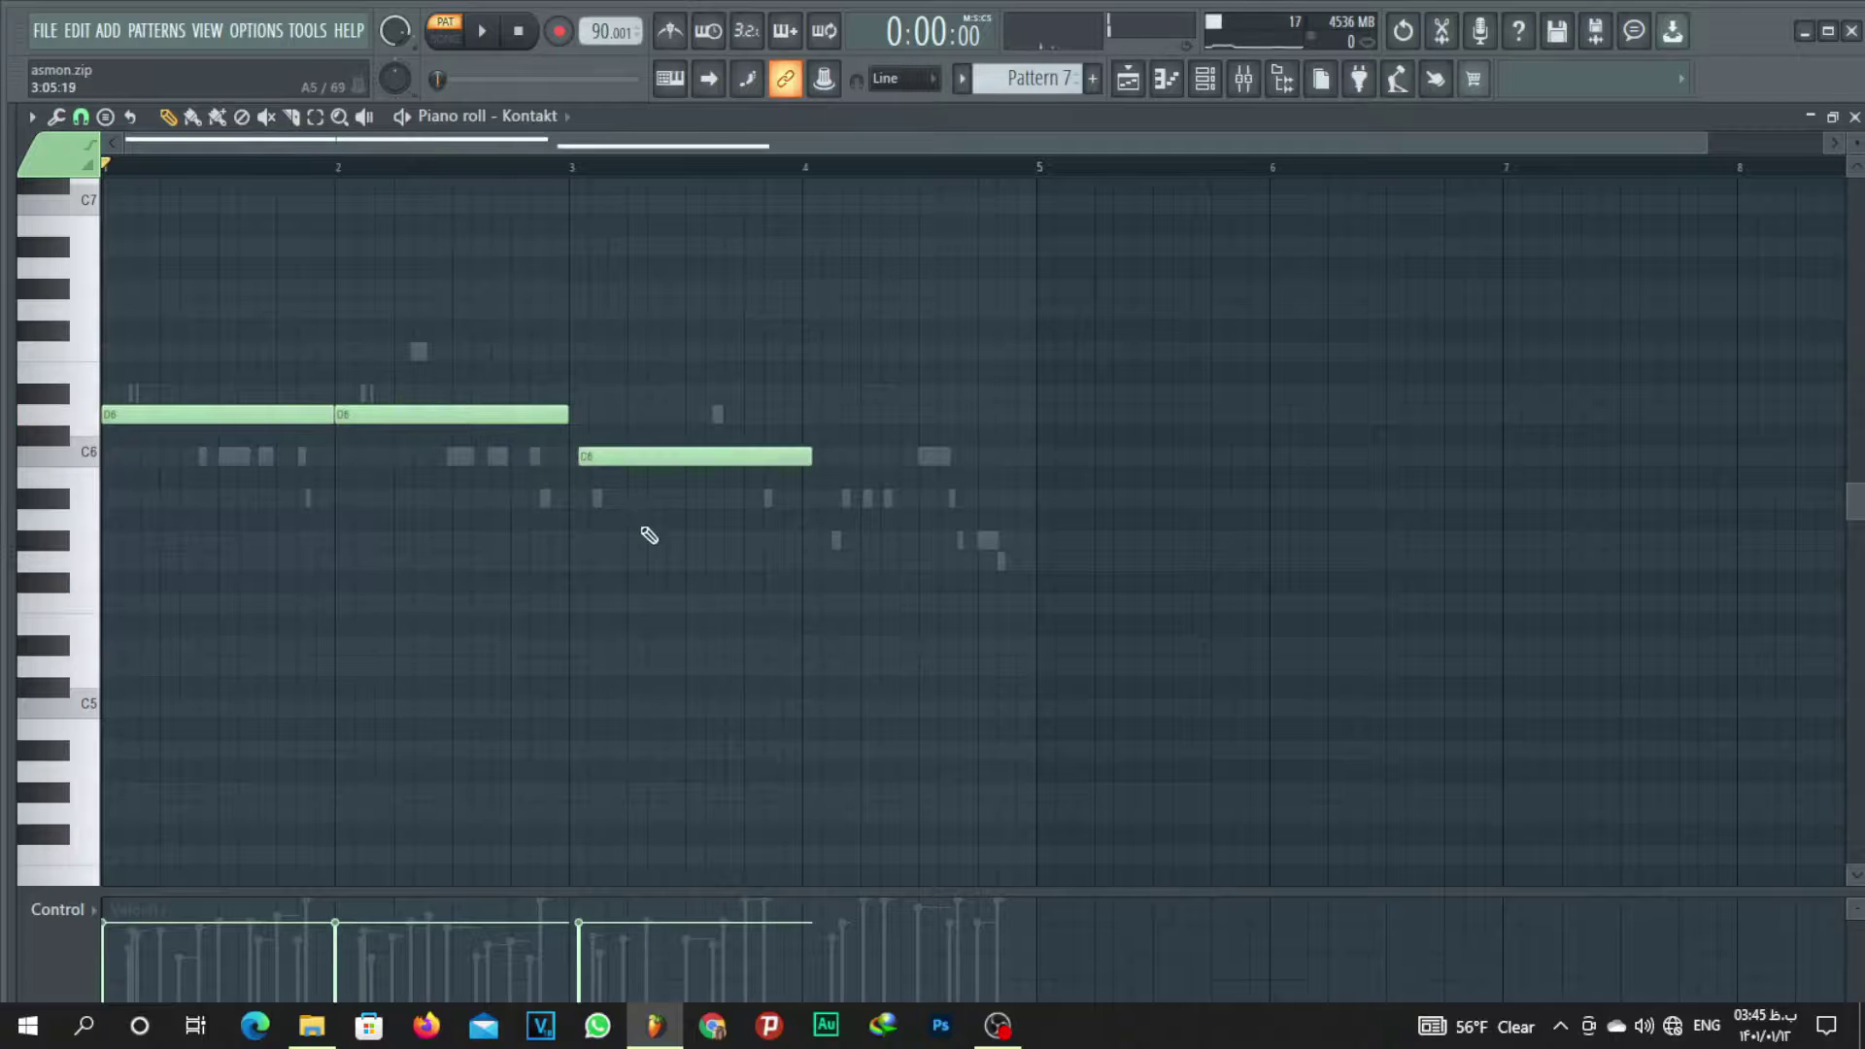
left_click(802, 502)
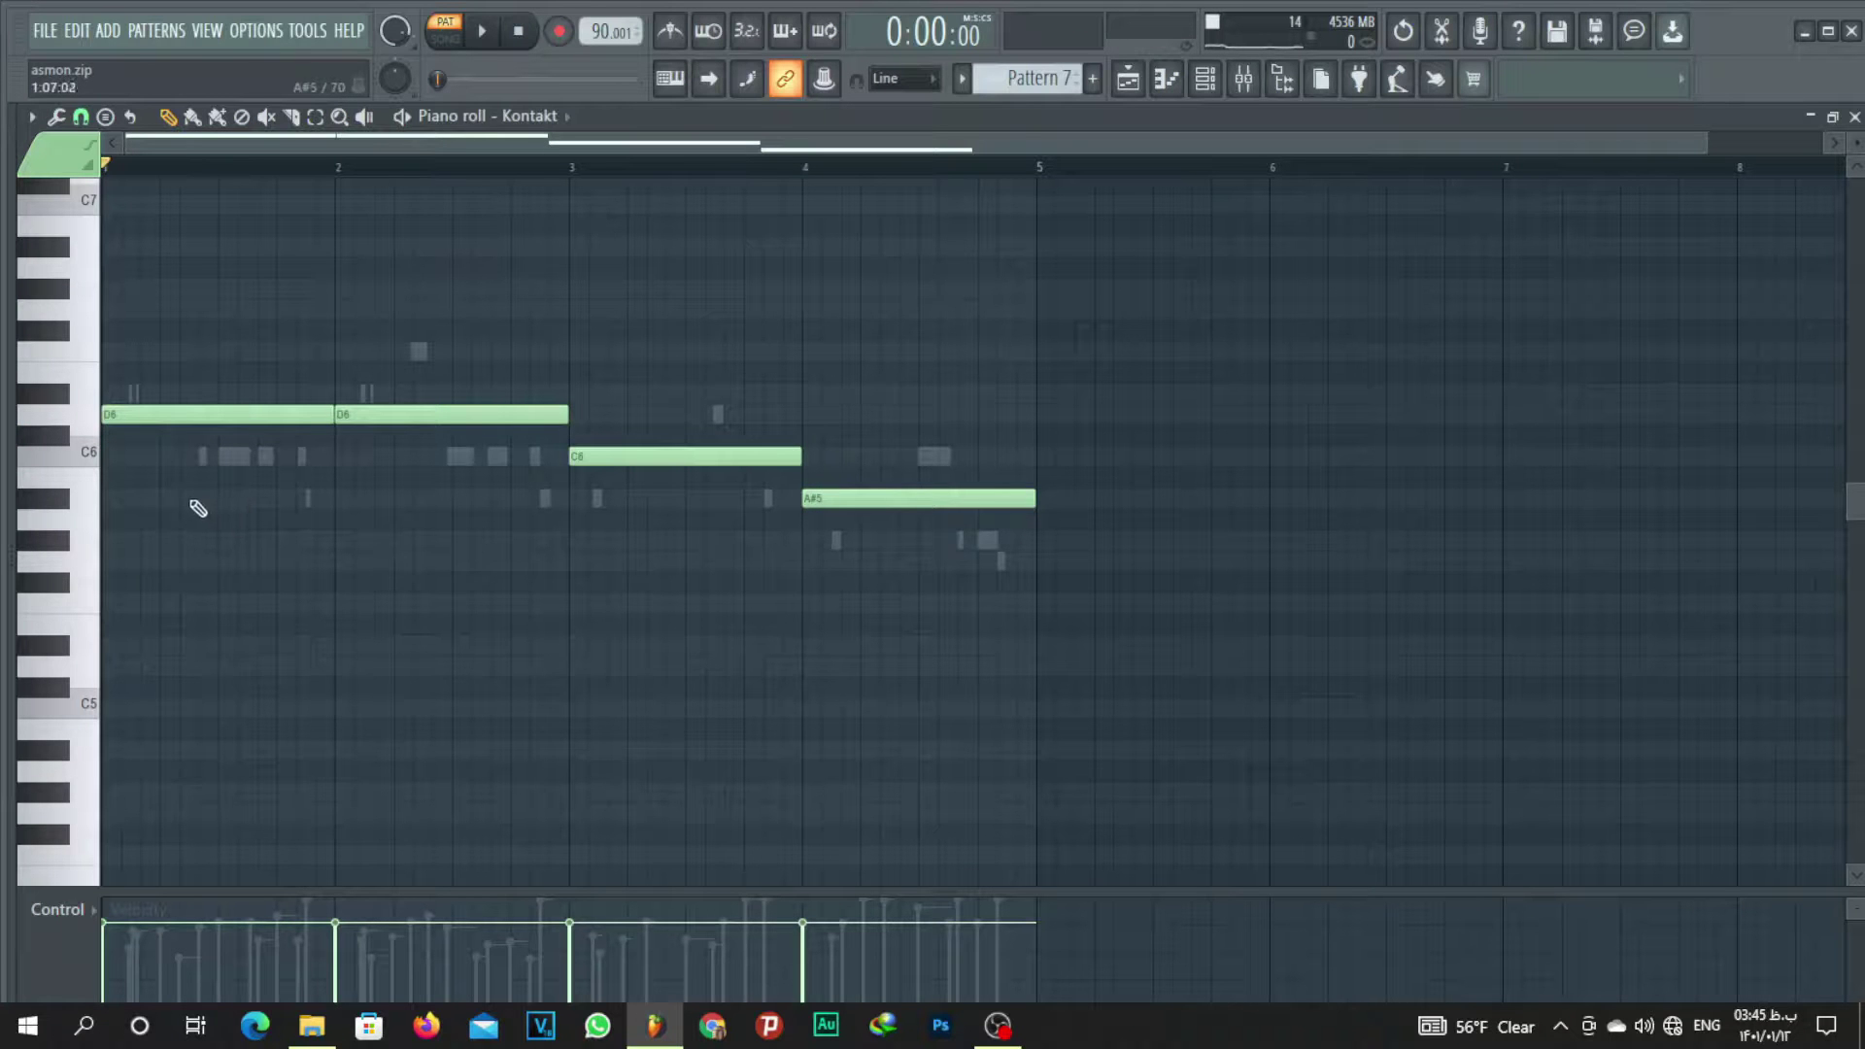
Add one-bar A#5 and G5 notes under the D6 notes in bars 1 and 2.
left_click(142, 499)
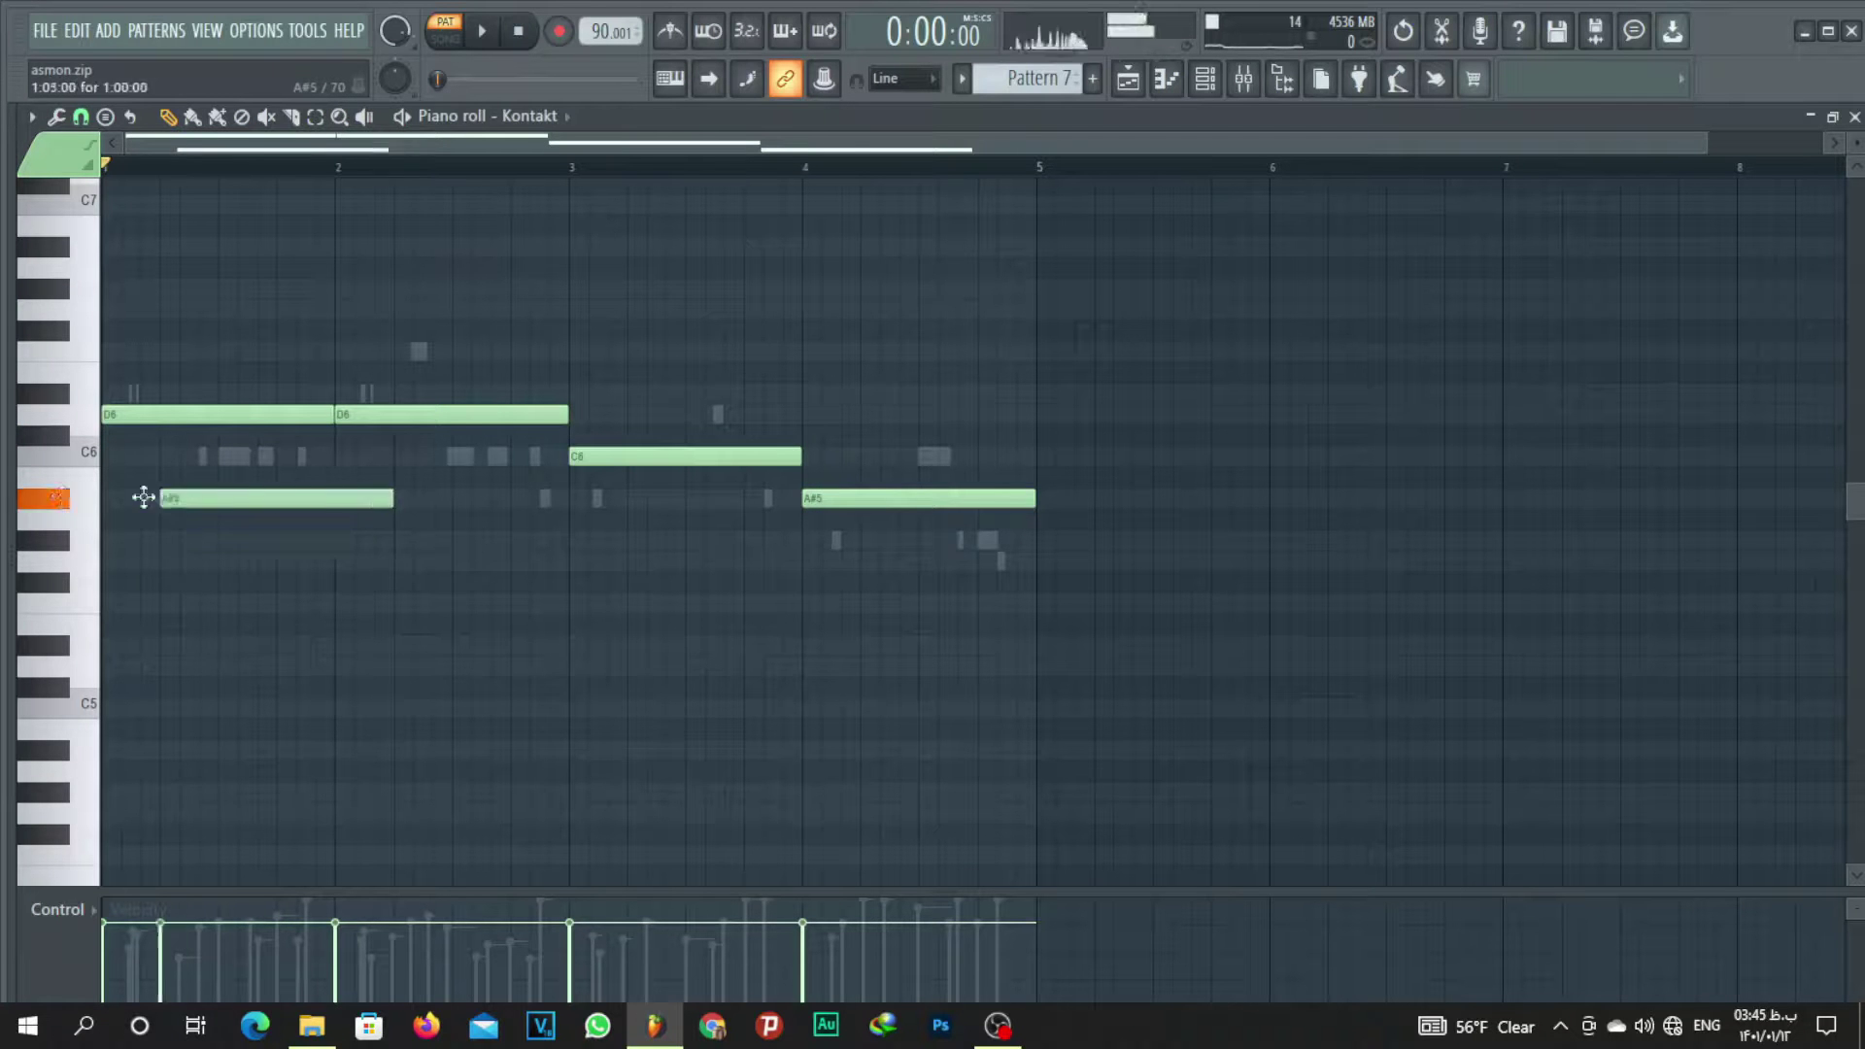
left_click(199, 563)
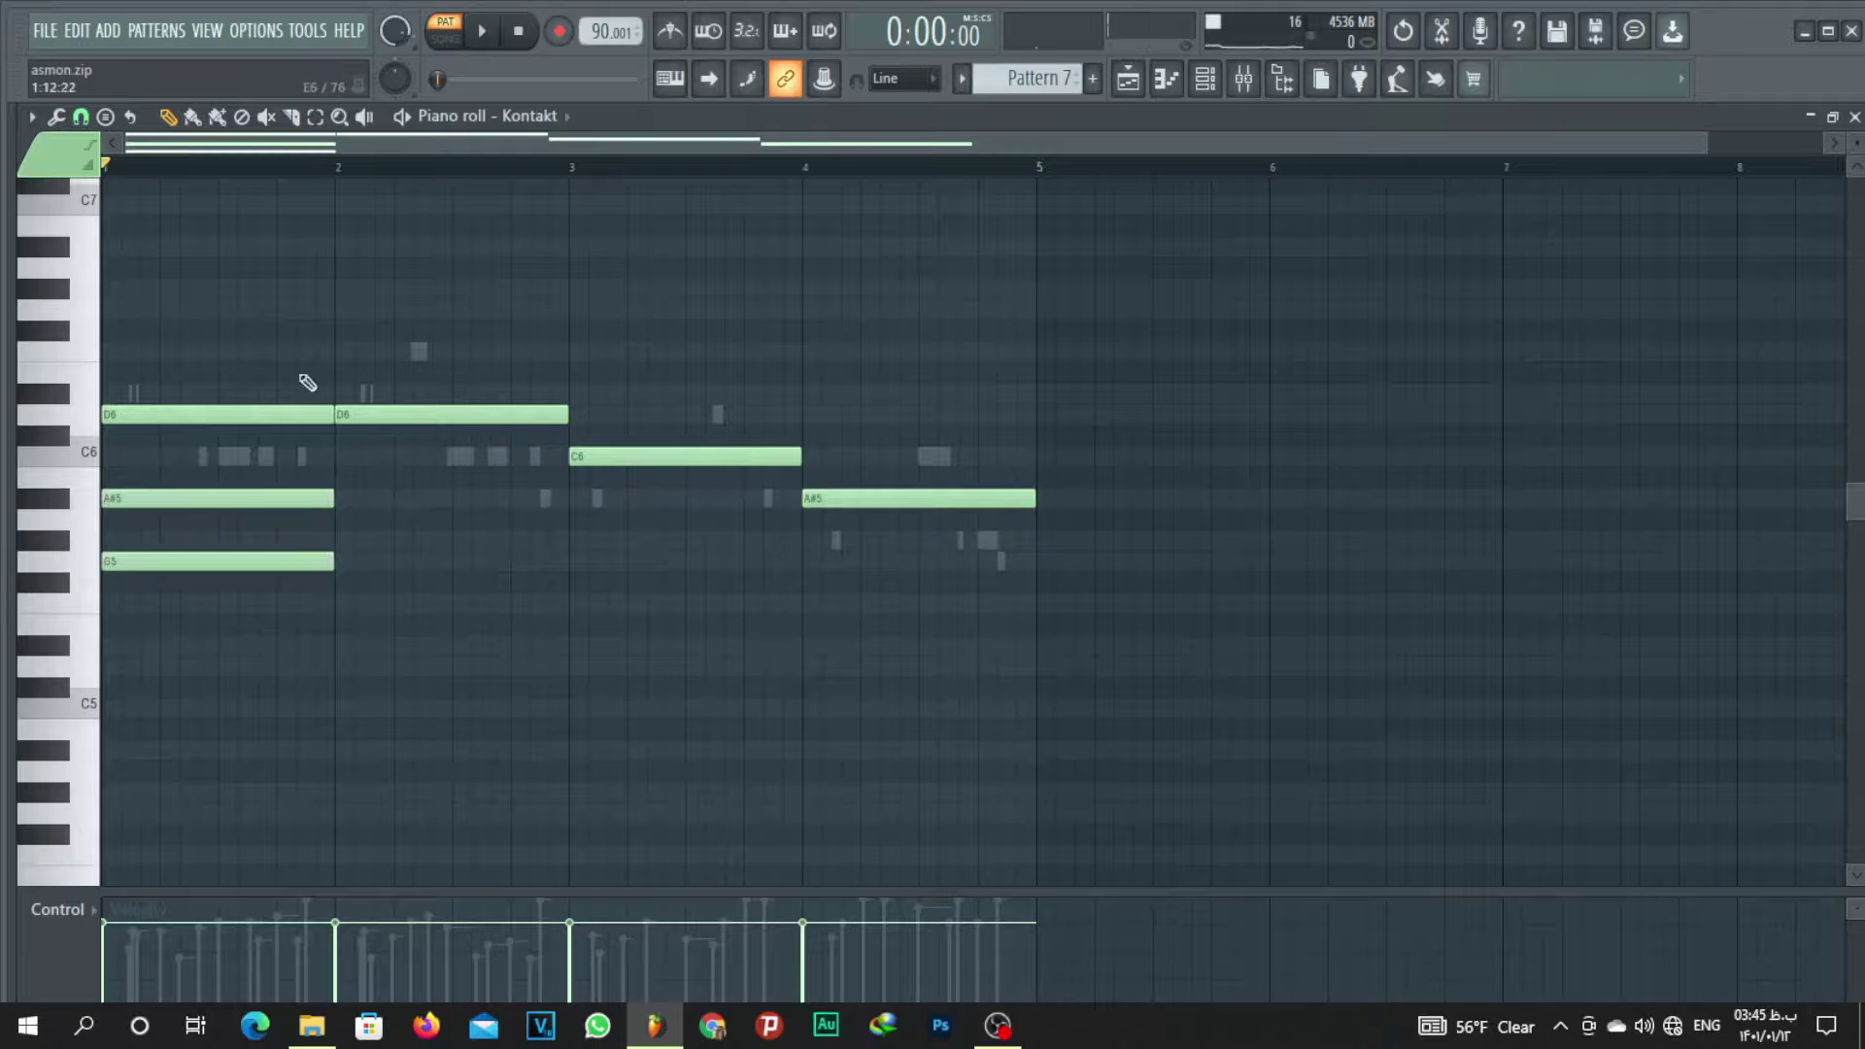
left_click(343, 564)
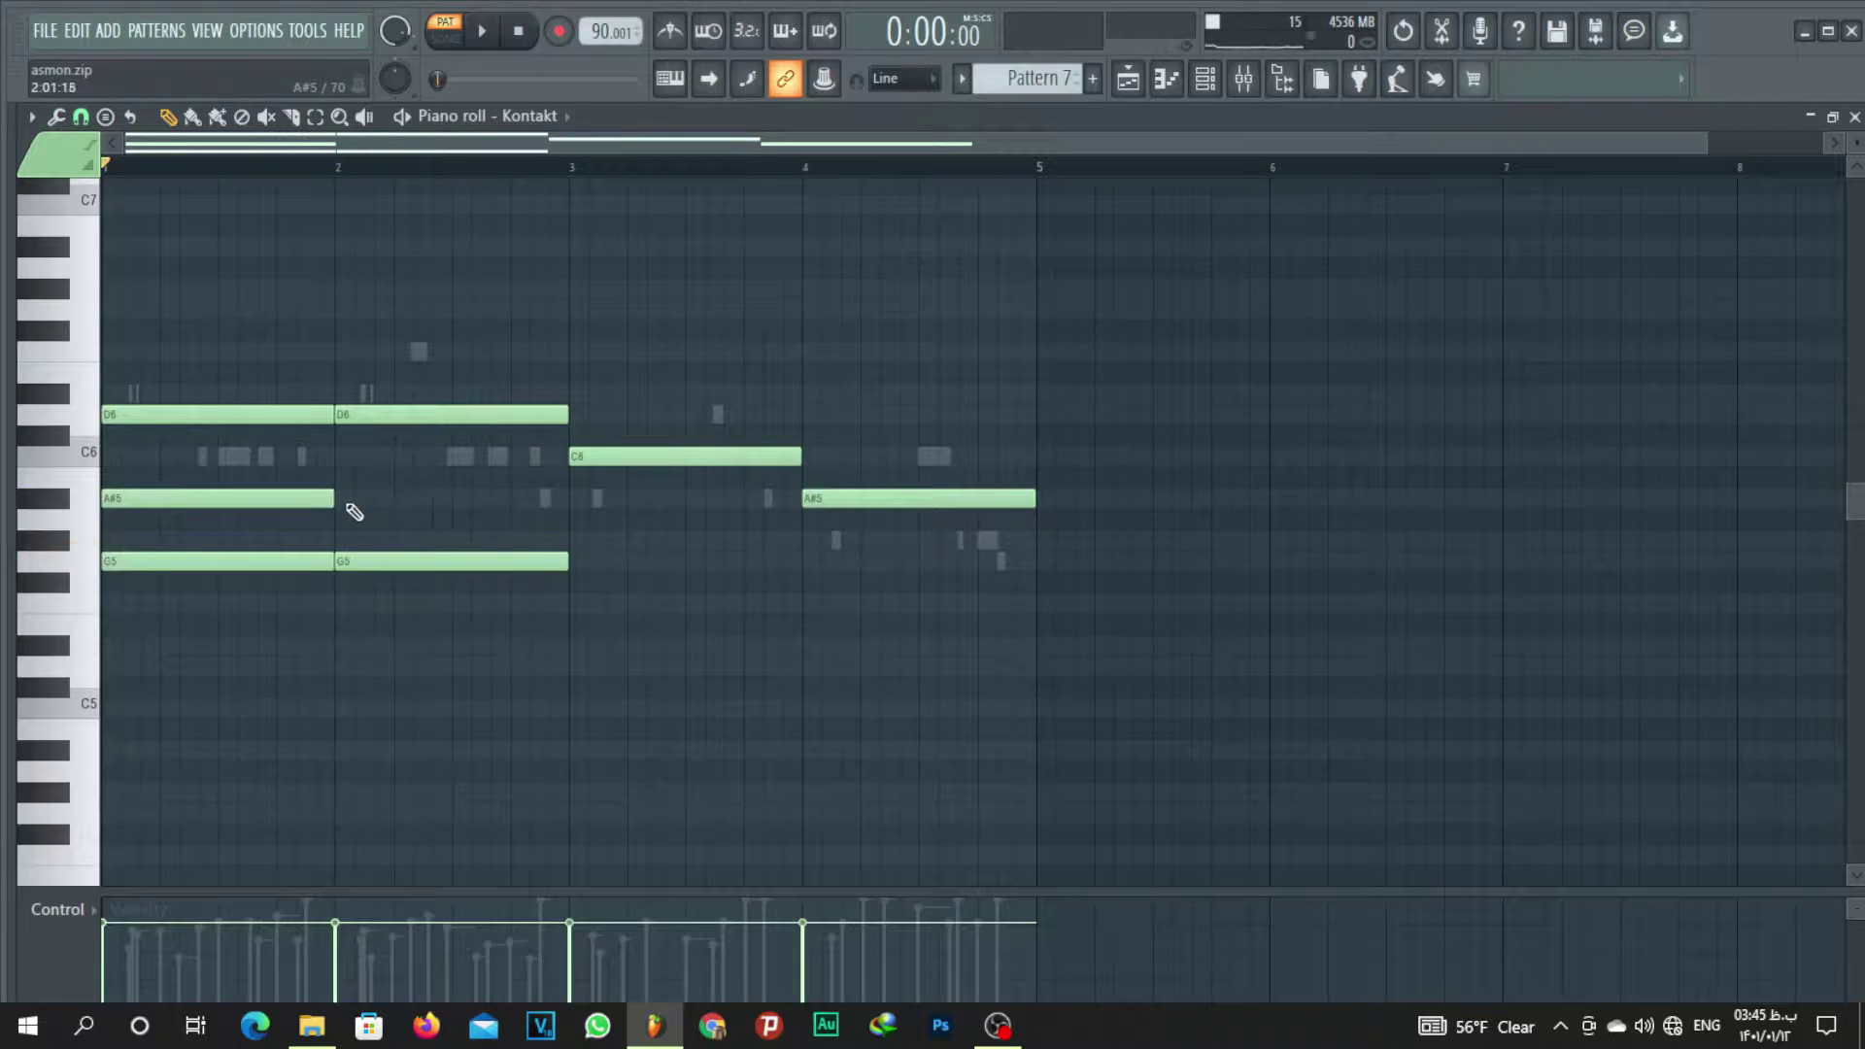
left_click(350, 503)
left_click_drag(488, 498, 478, 498)
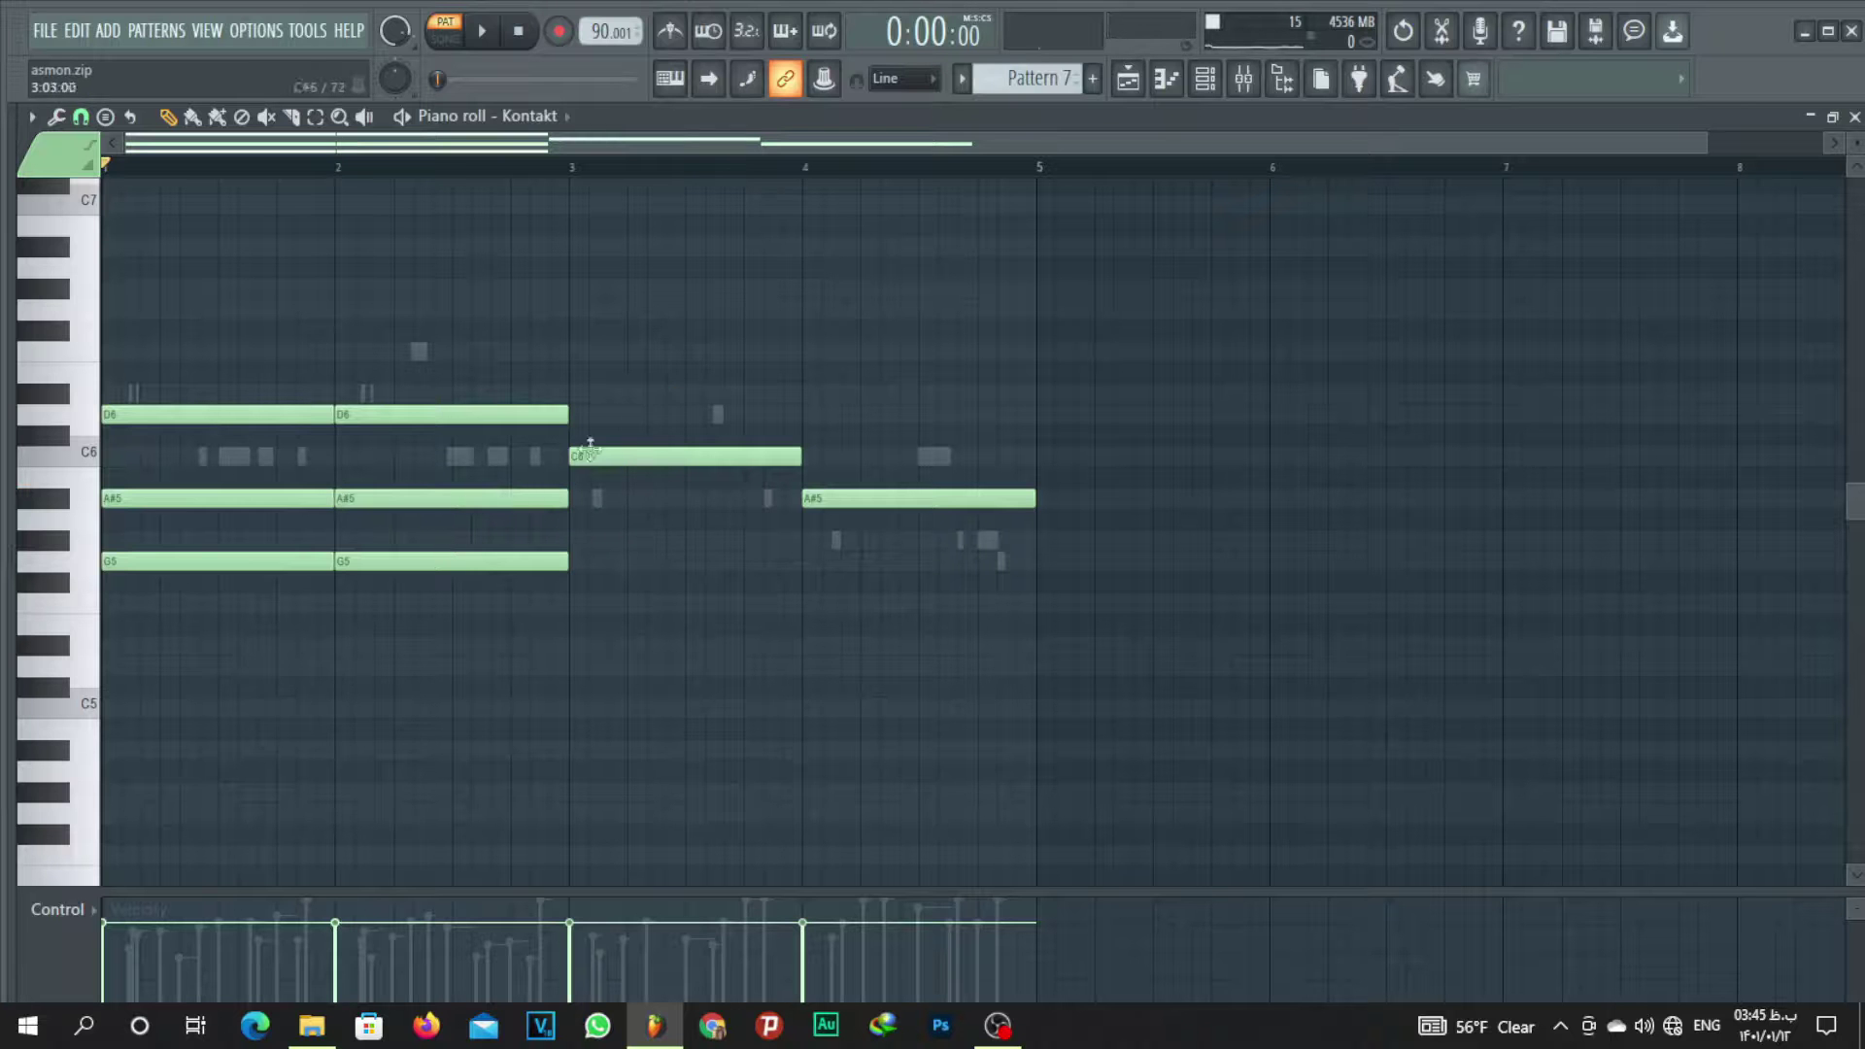
Complete the remaining chords with one-bar D#6 and G5 notes in bar 3 and D6 and F5 notes in bar 4.
left_click(583, 394)
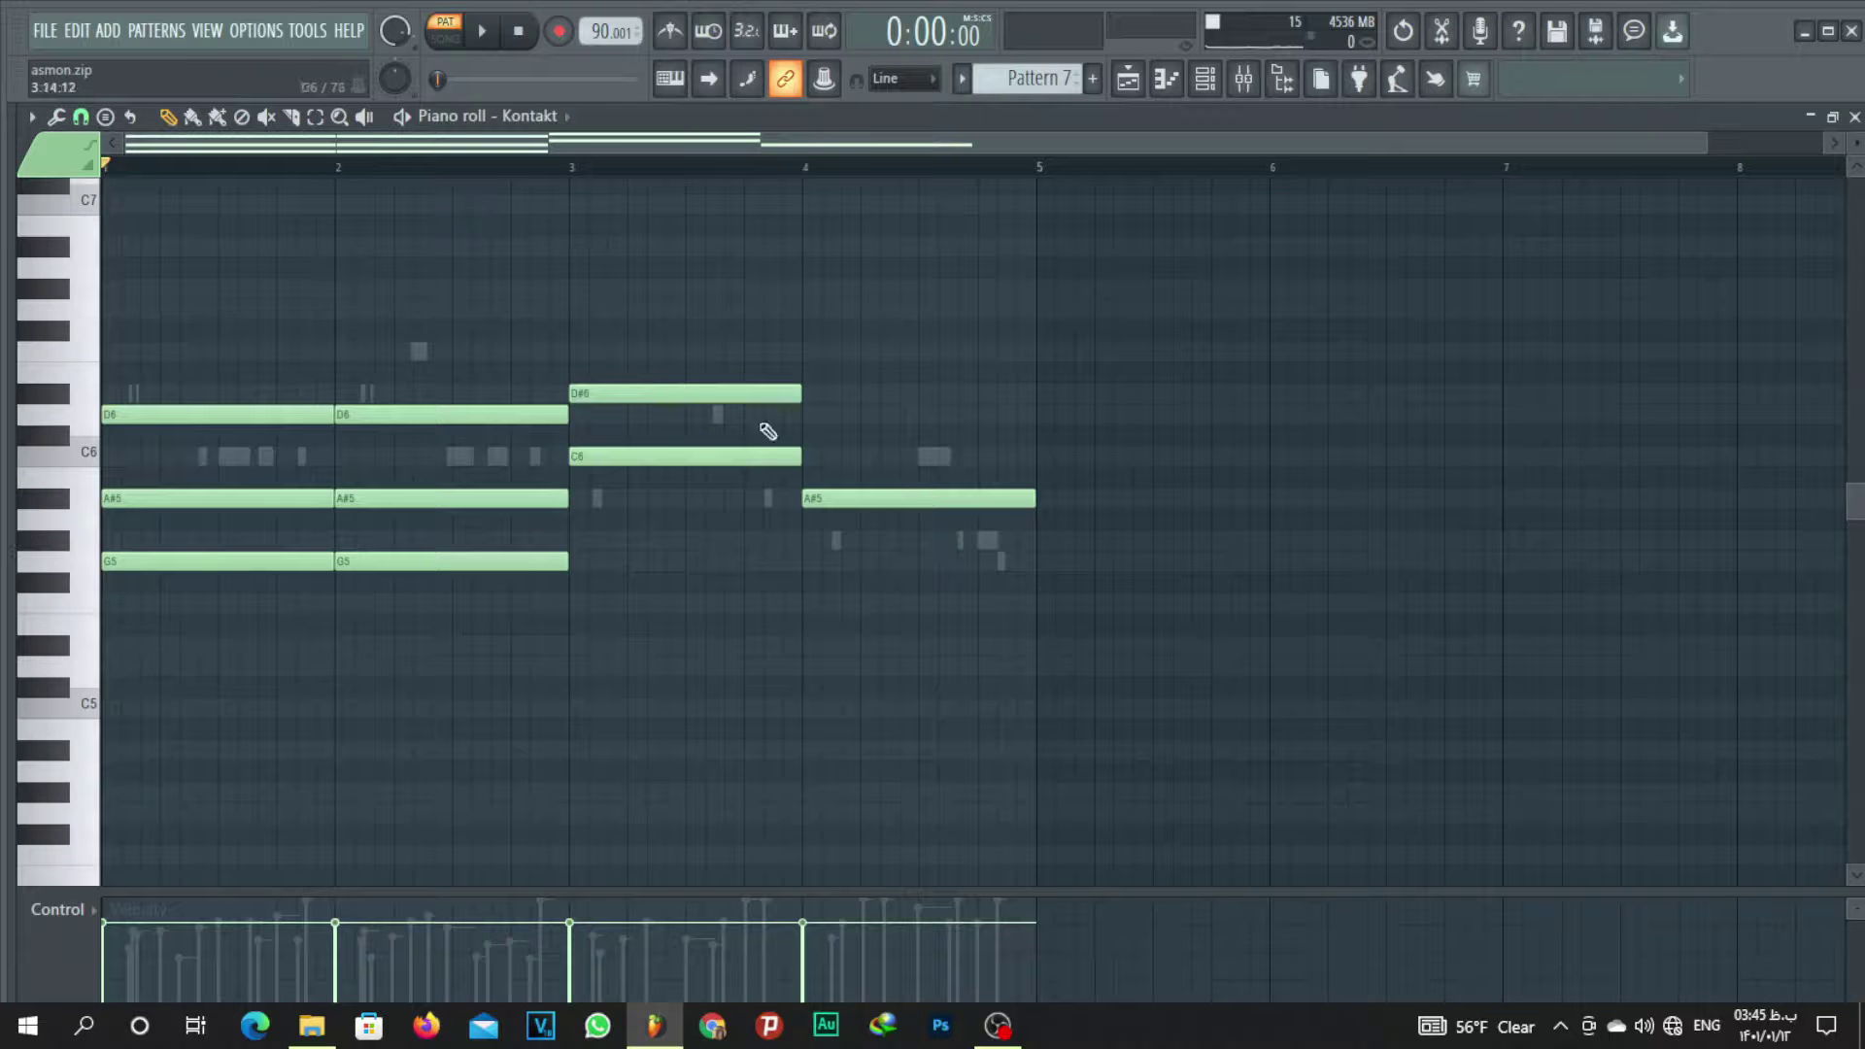
mouse_move(600, 542)
left_mouse_down()
mouse_move(669, 543)
mouse_move(673, 568)
left_mouse_up()
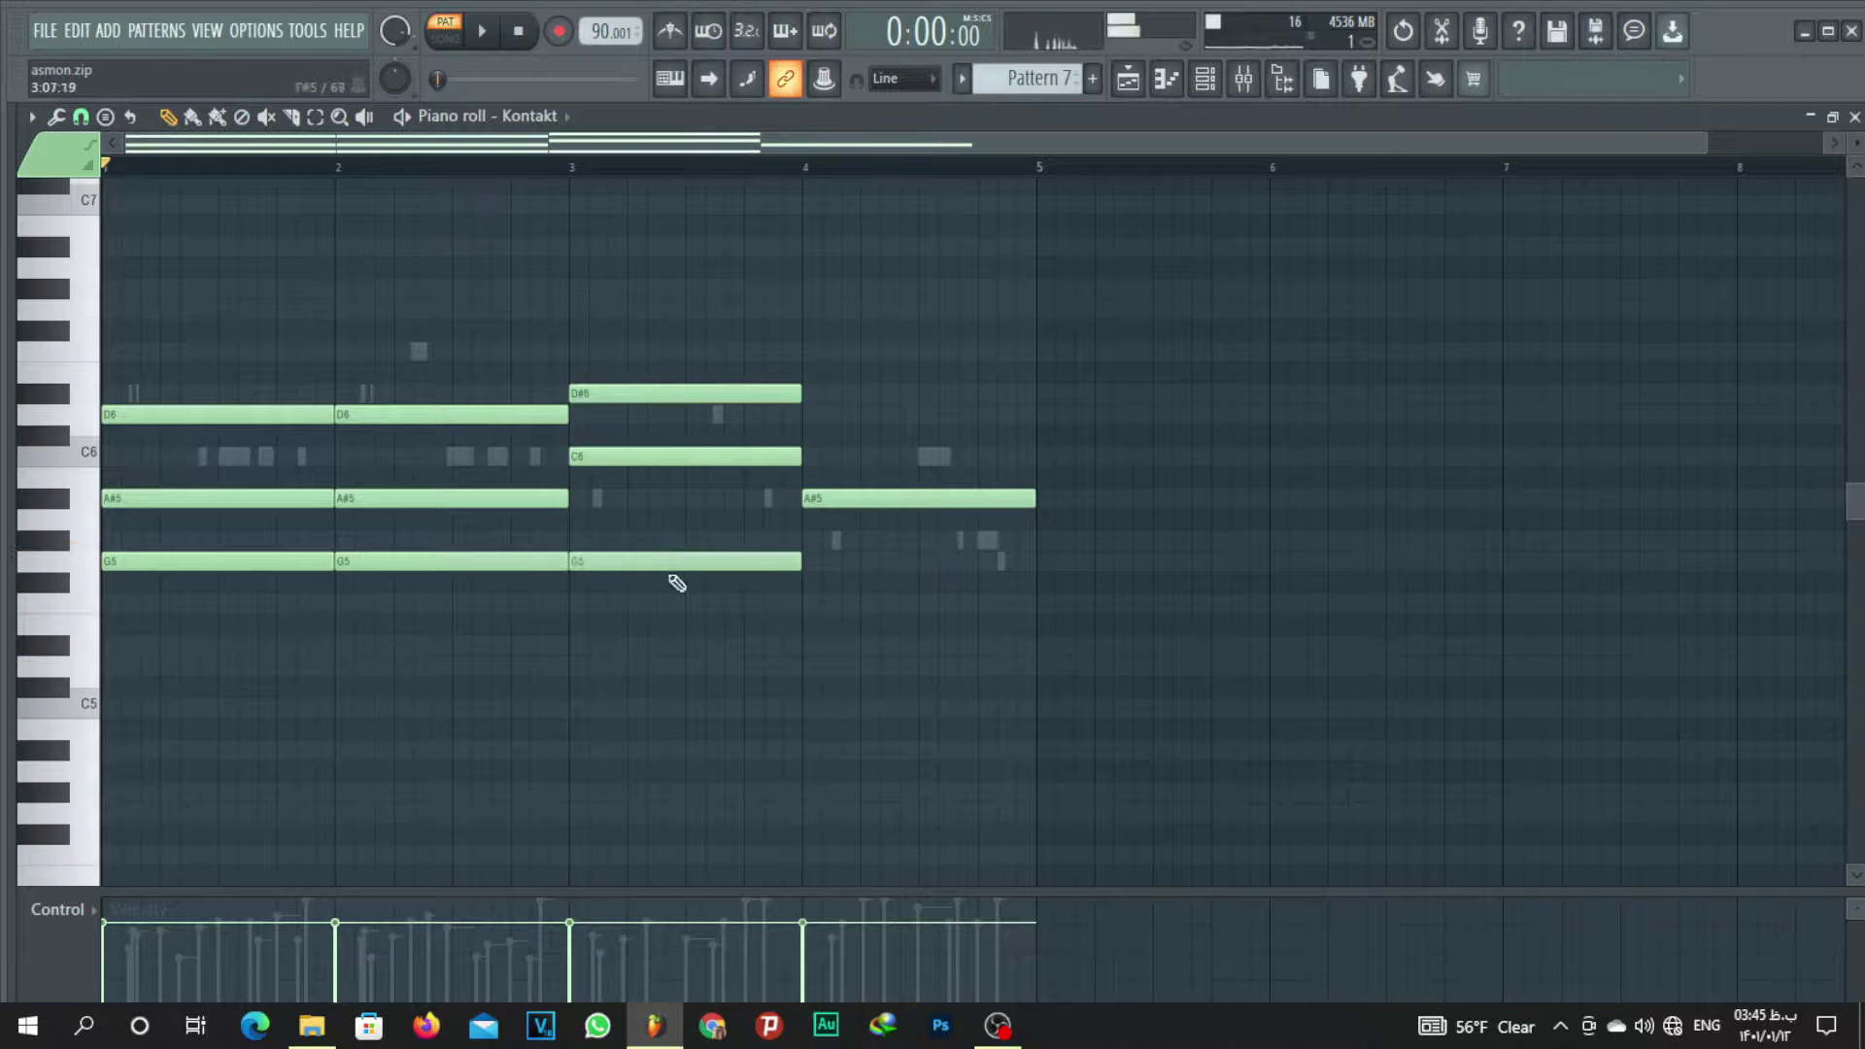
left_click(816, 416)
left_click(826, 331)
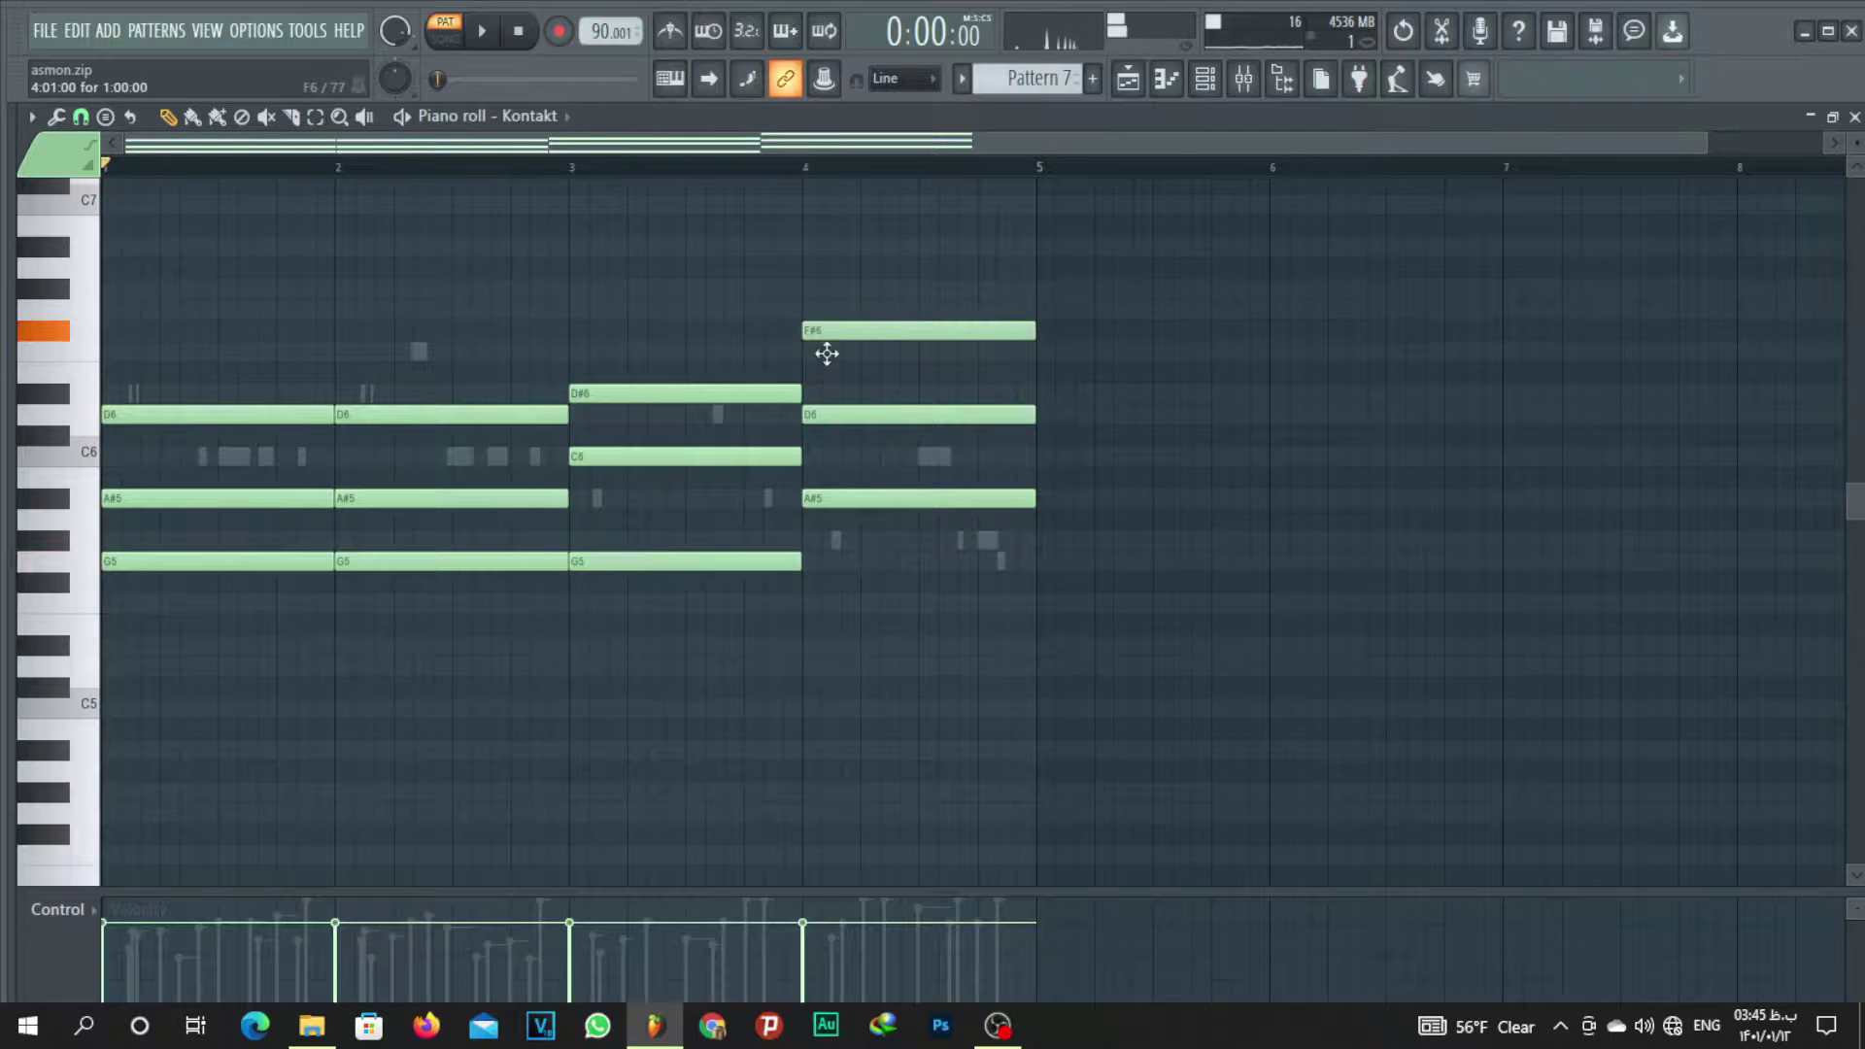
left_click_drag(822, 333, 823, 354)
left_click(1008, 354)
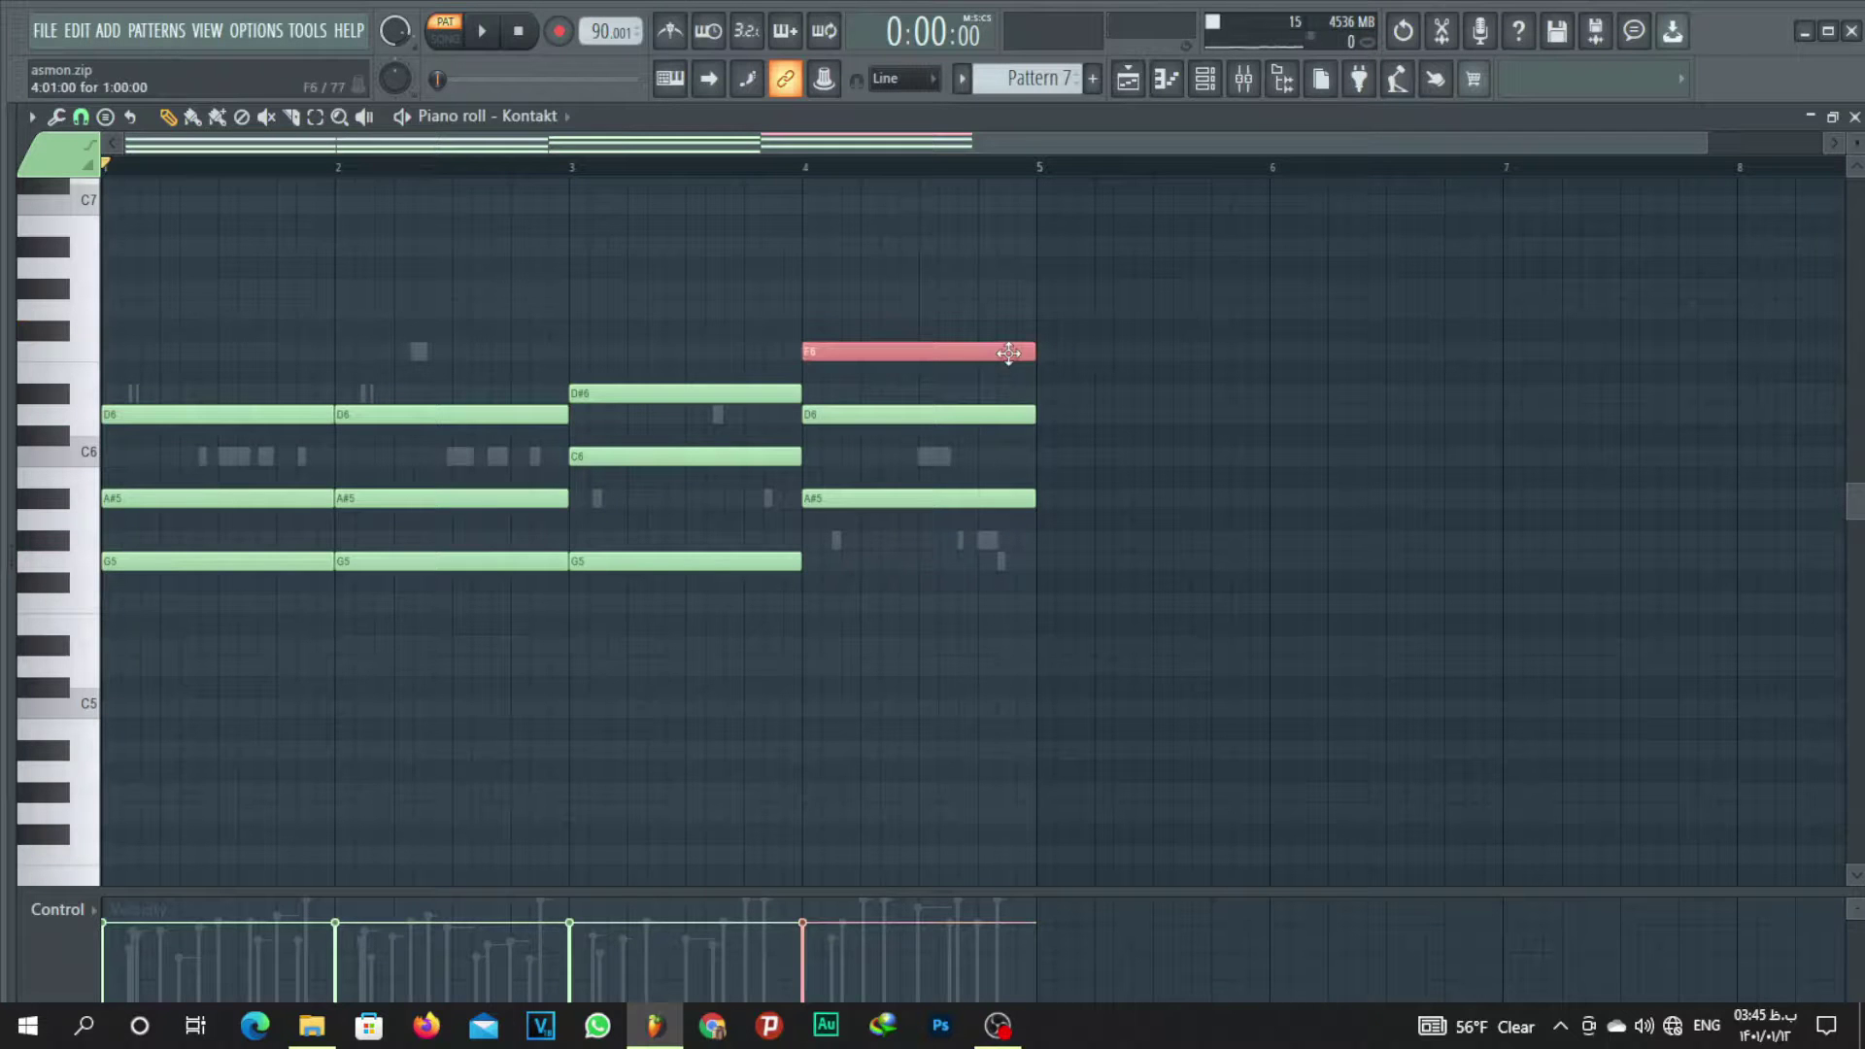
key("ctrl+Down")
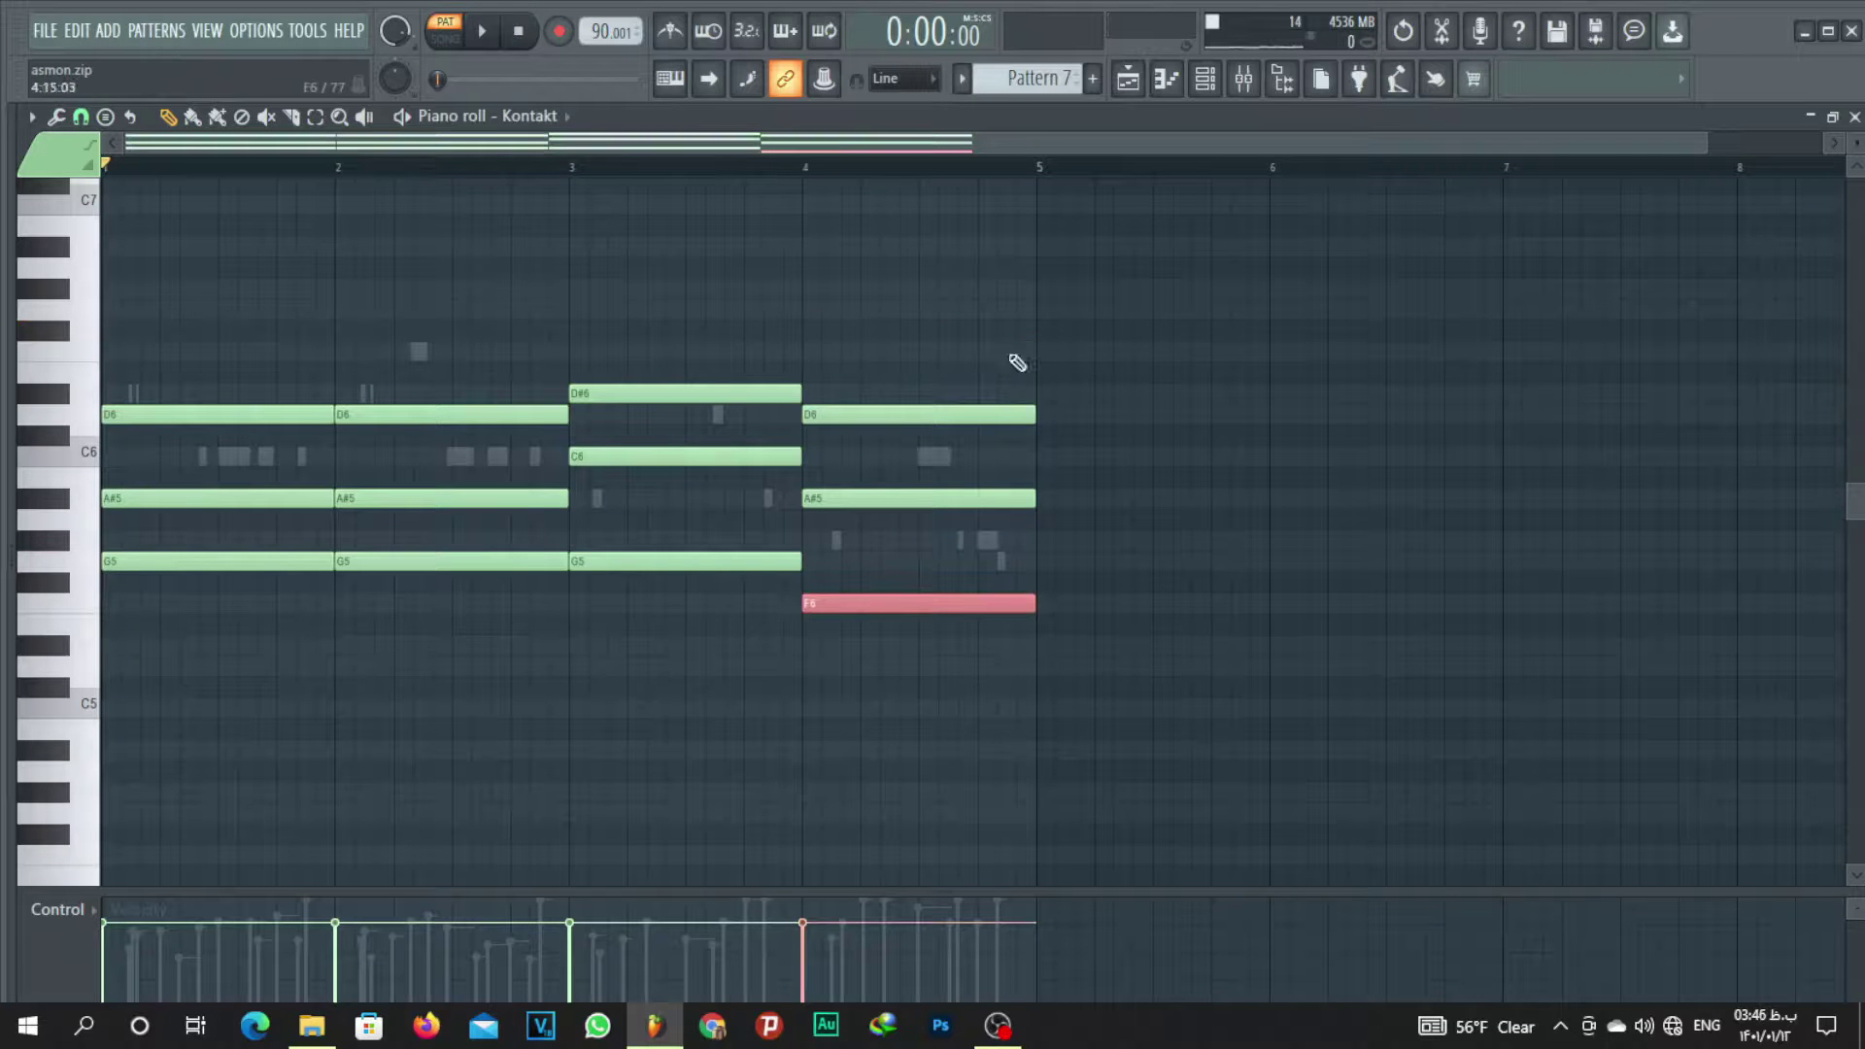
Listen to the four-bar chord progression against the Pattern 7 melody, leaving the notes deselected.
key("space")
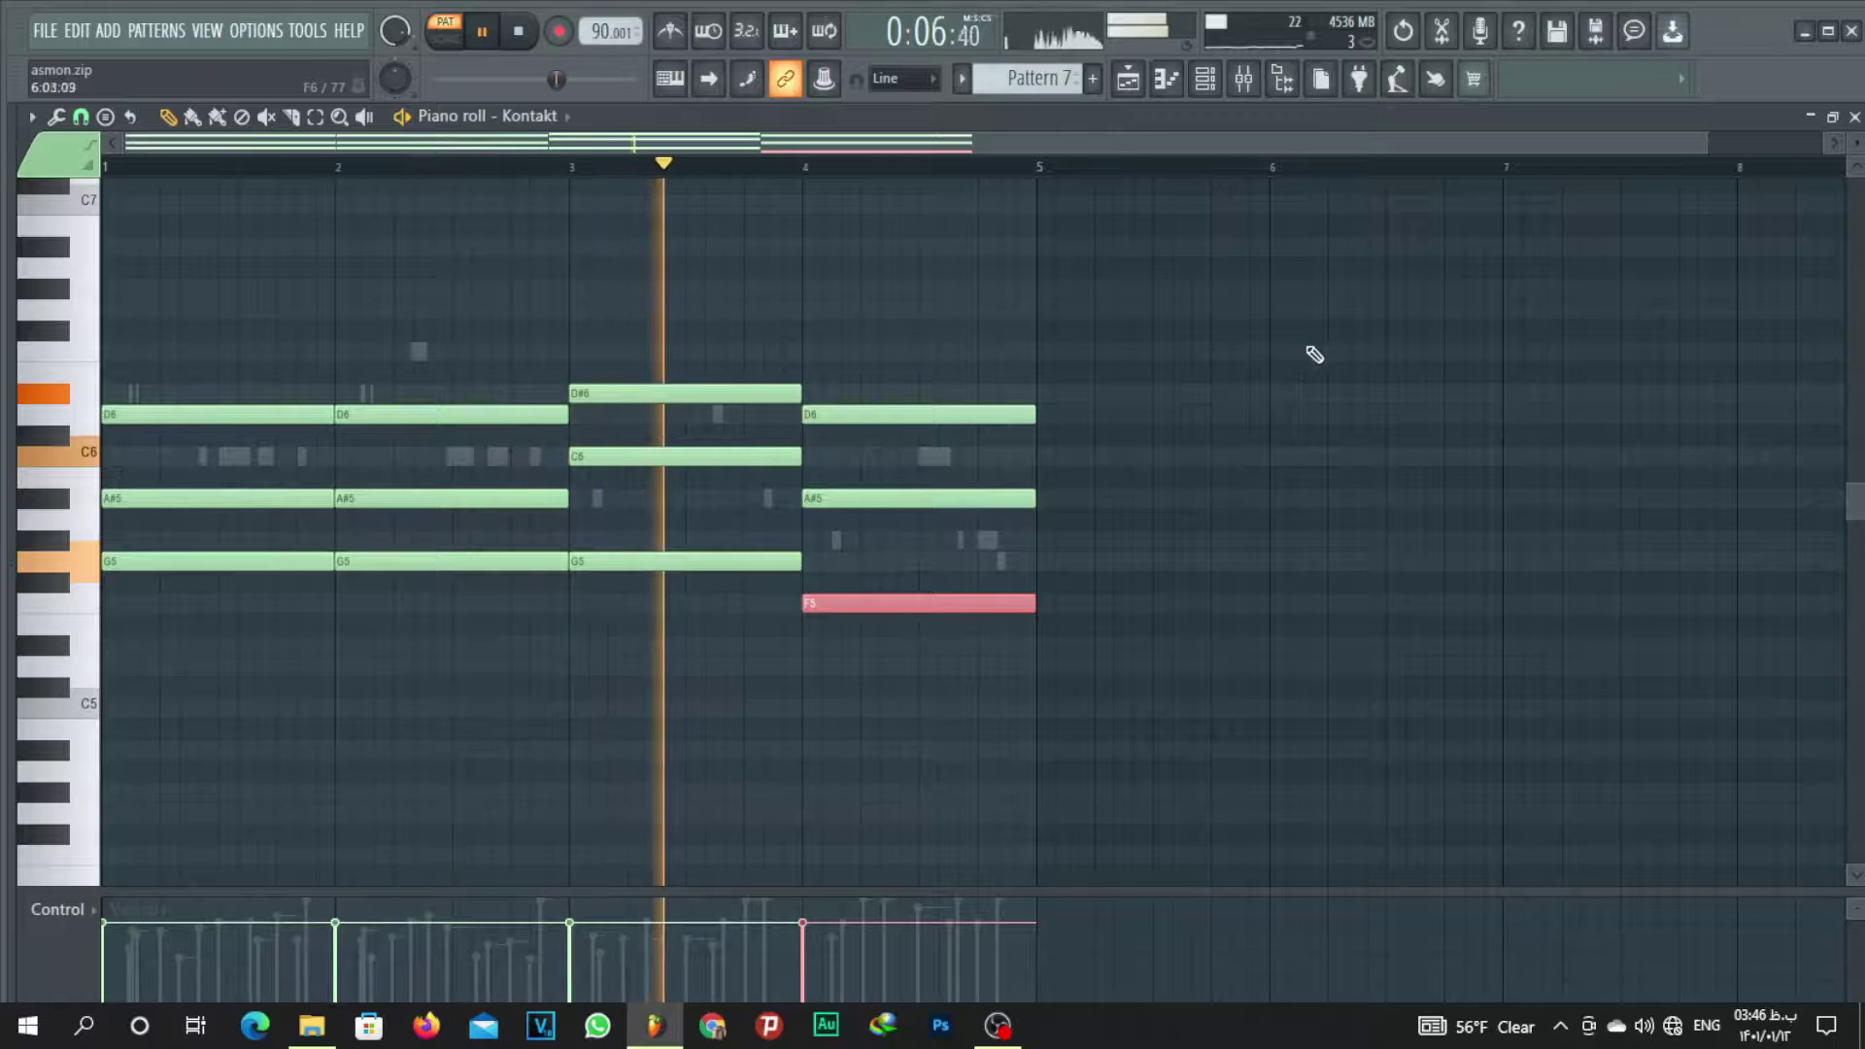
key("ctrl+d")
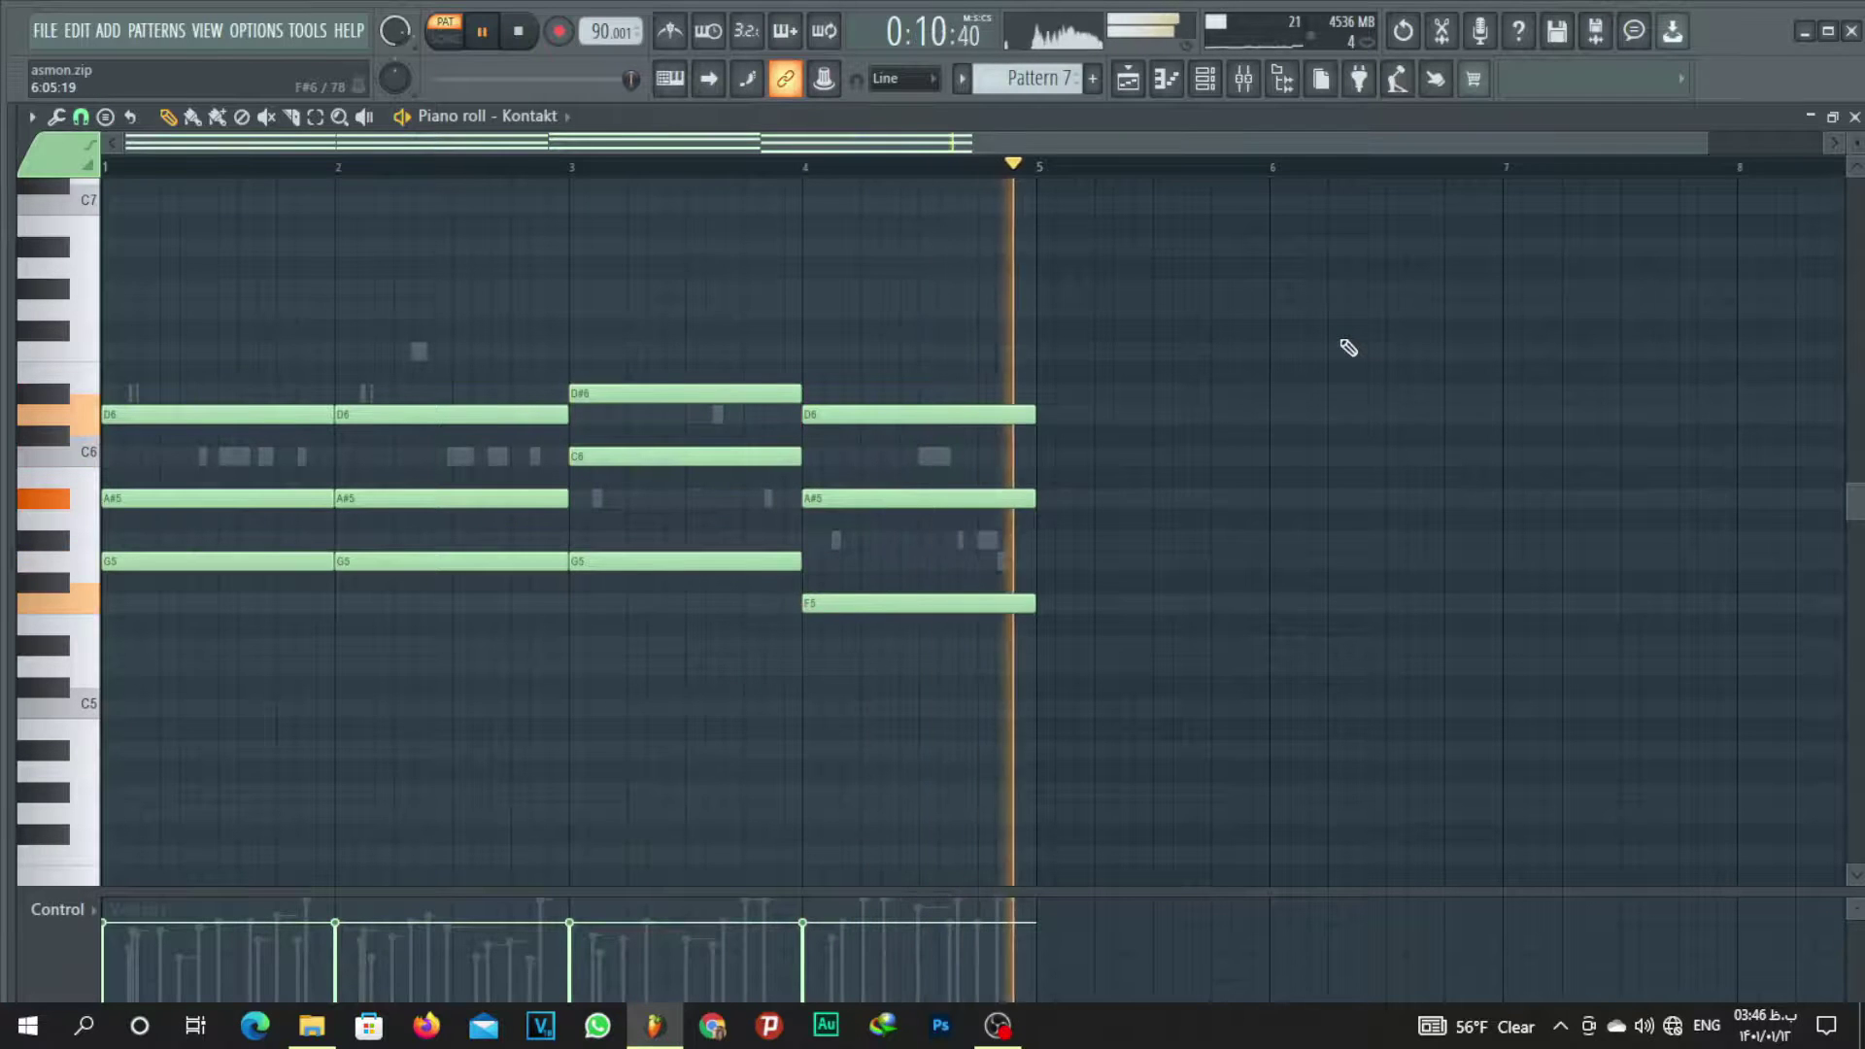
key("space")
Shorten the bar 4 chord to three beats and fill the last beat with a G5, A#5 and D6 chord.
left_click_drag(1058, 366, 1030, 667)
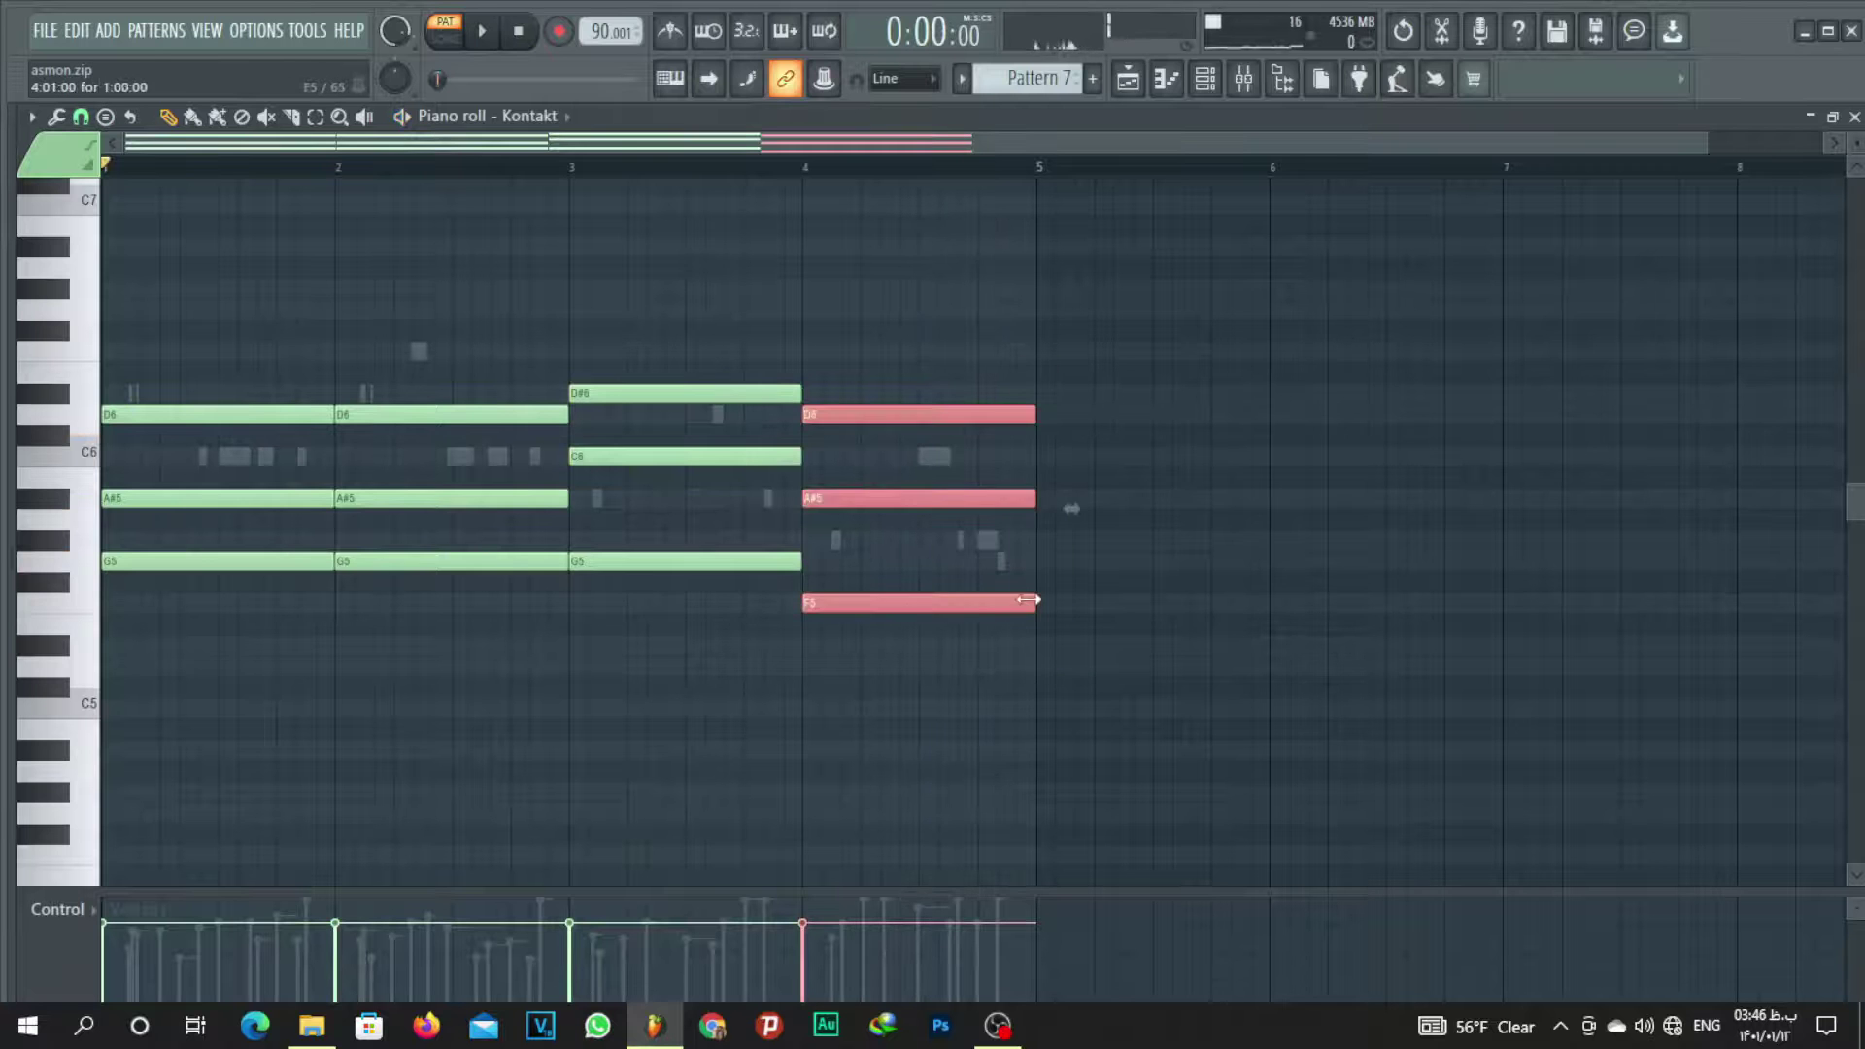
left_click_drag(1034, 603, 972, 608)
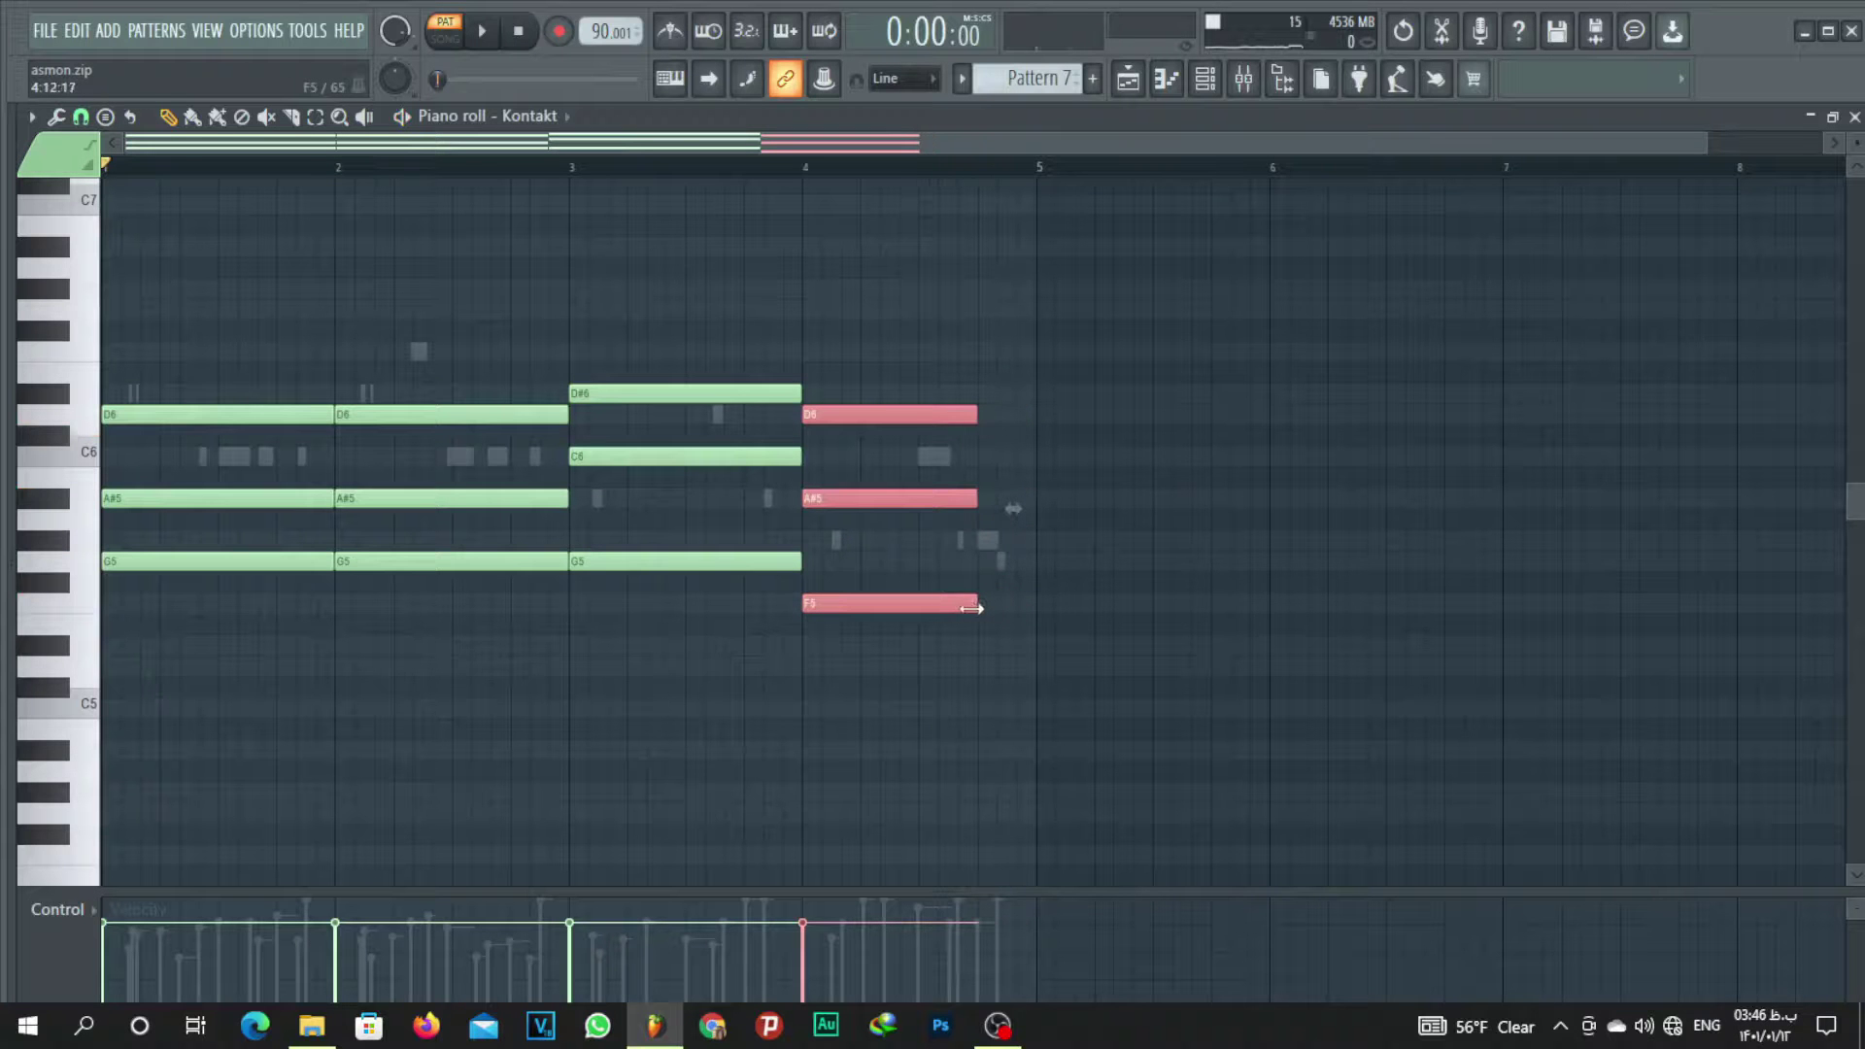
left_click(984, 562)
left_click_drag(1152, 562, 1027, 565)
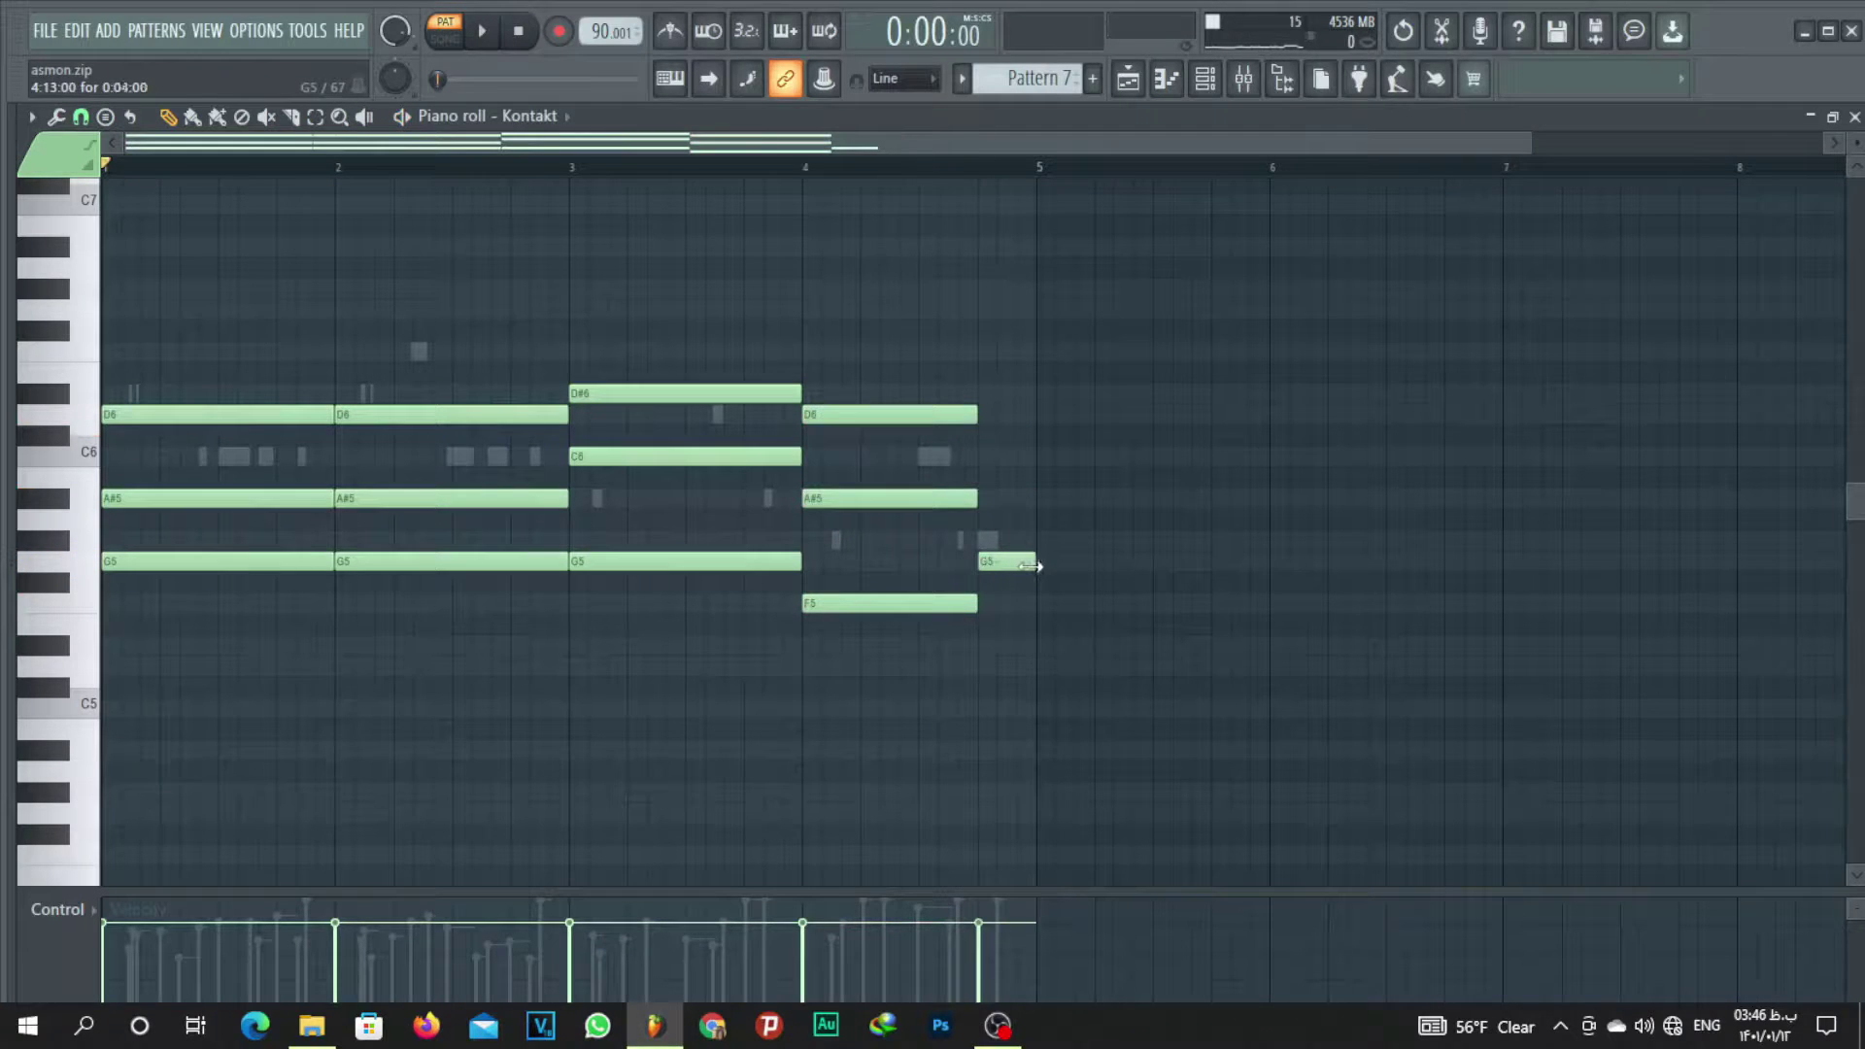
left_click(989, 499)
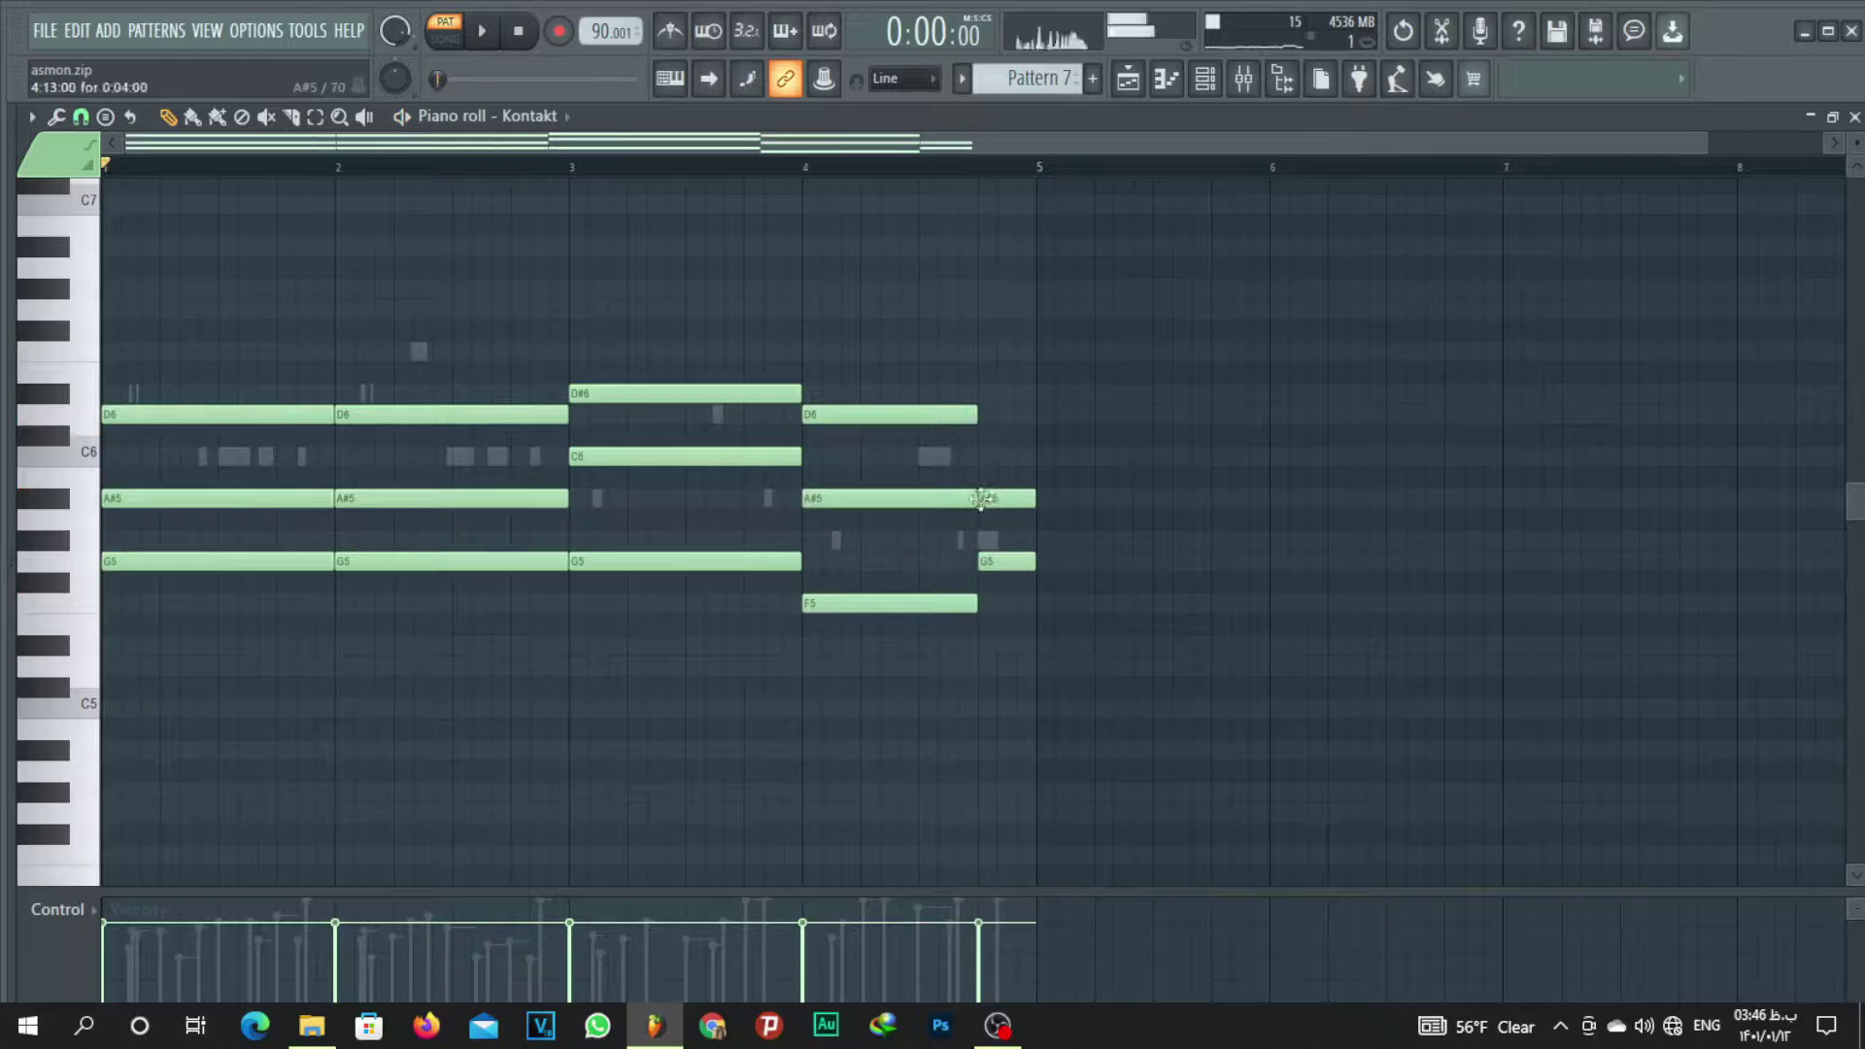
left_click(984, 418)
Listen to Pattern 7 with the revised chord ending, close the piano roll and stop playback.
key("space")
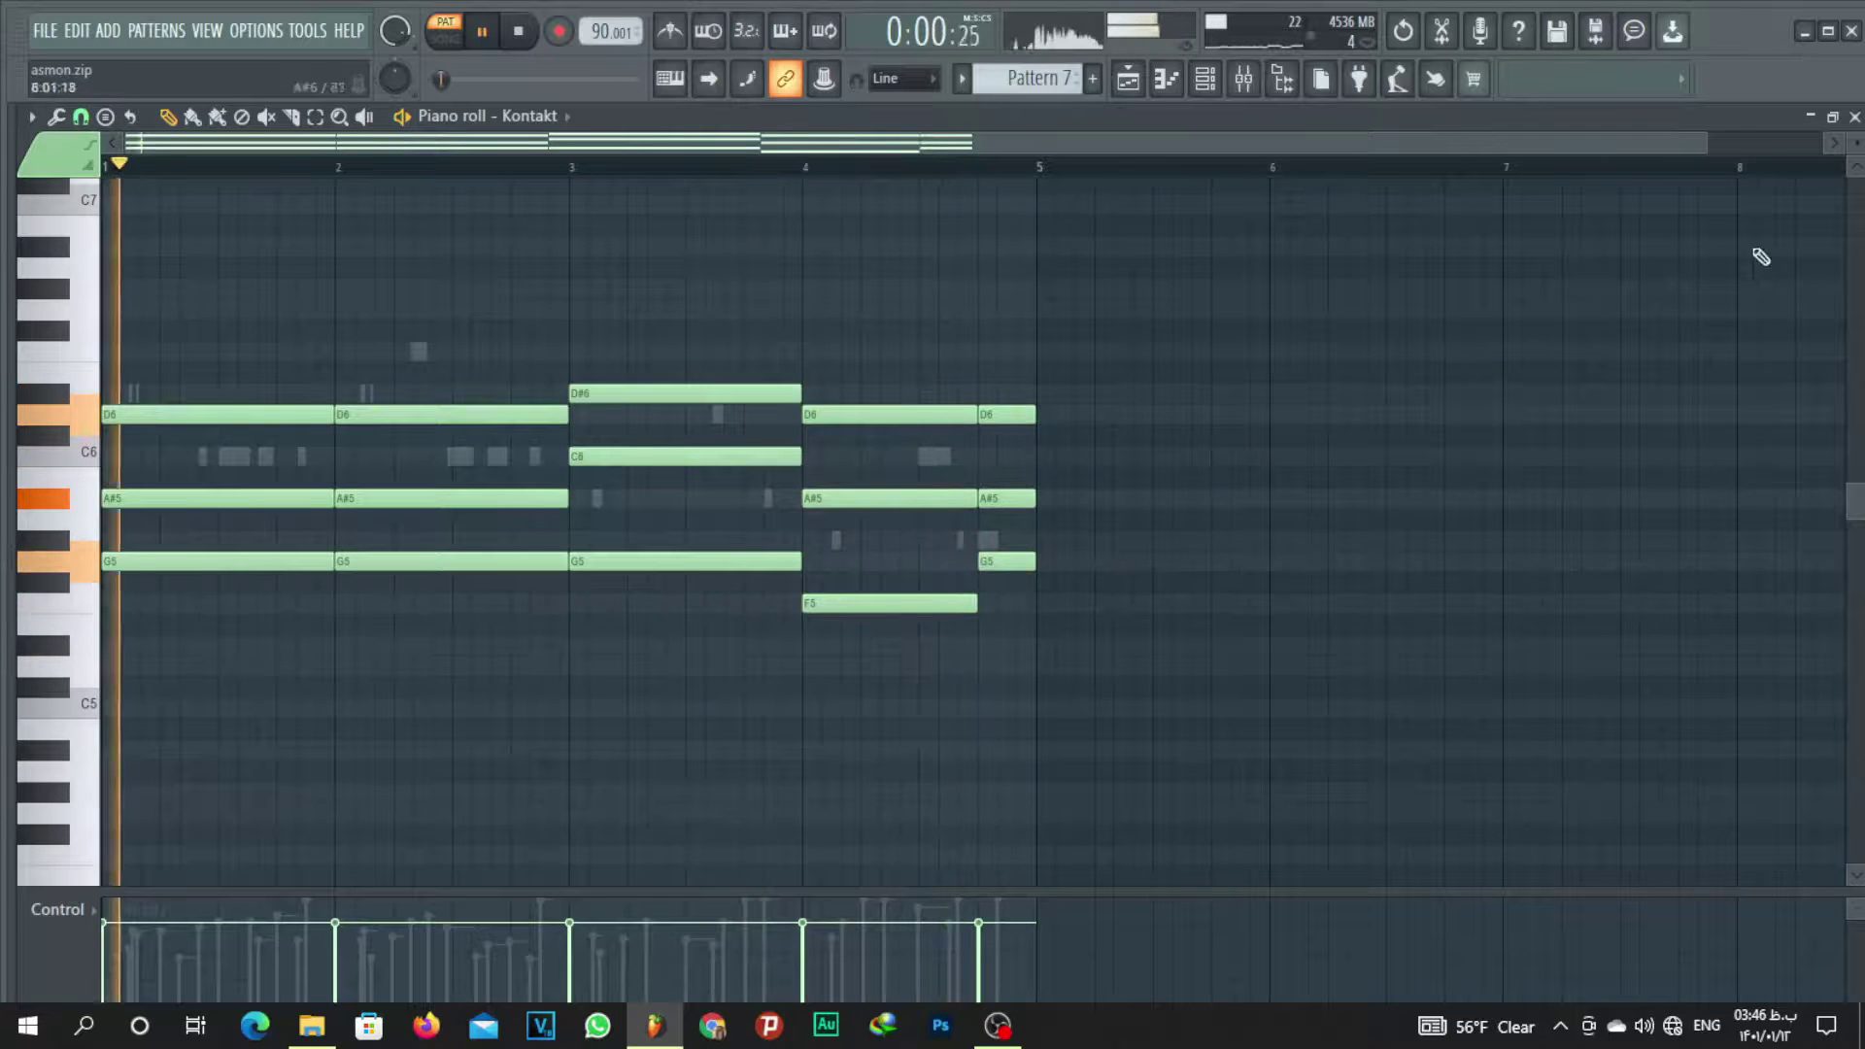
left_click(1855, 116)
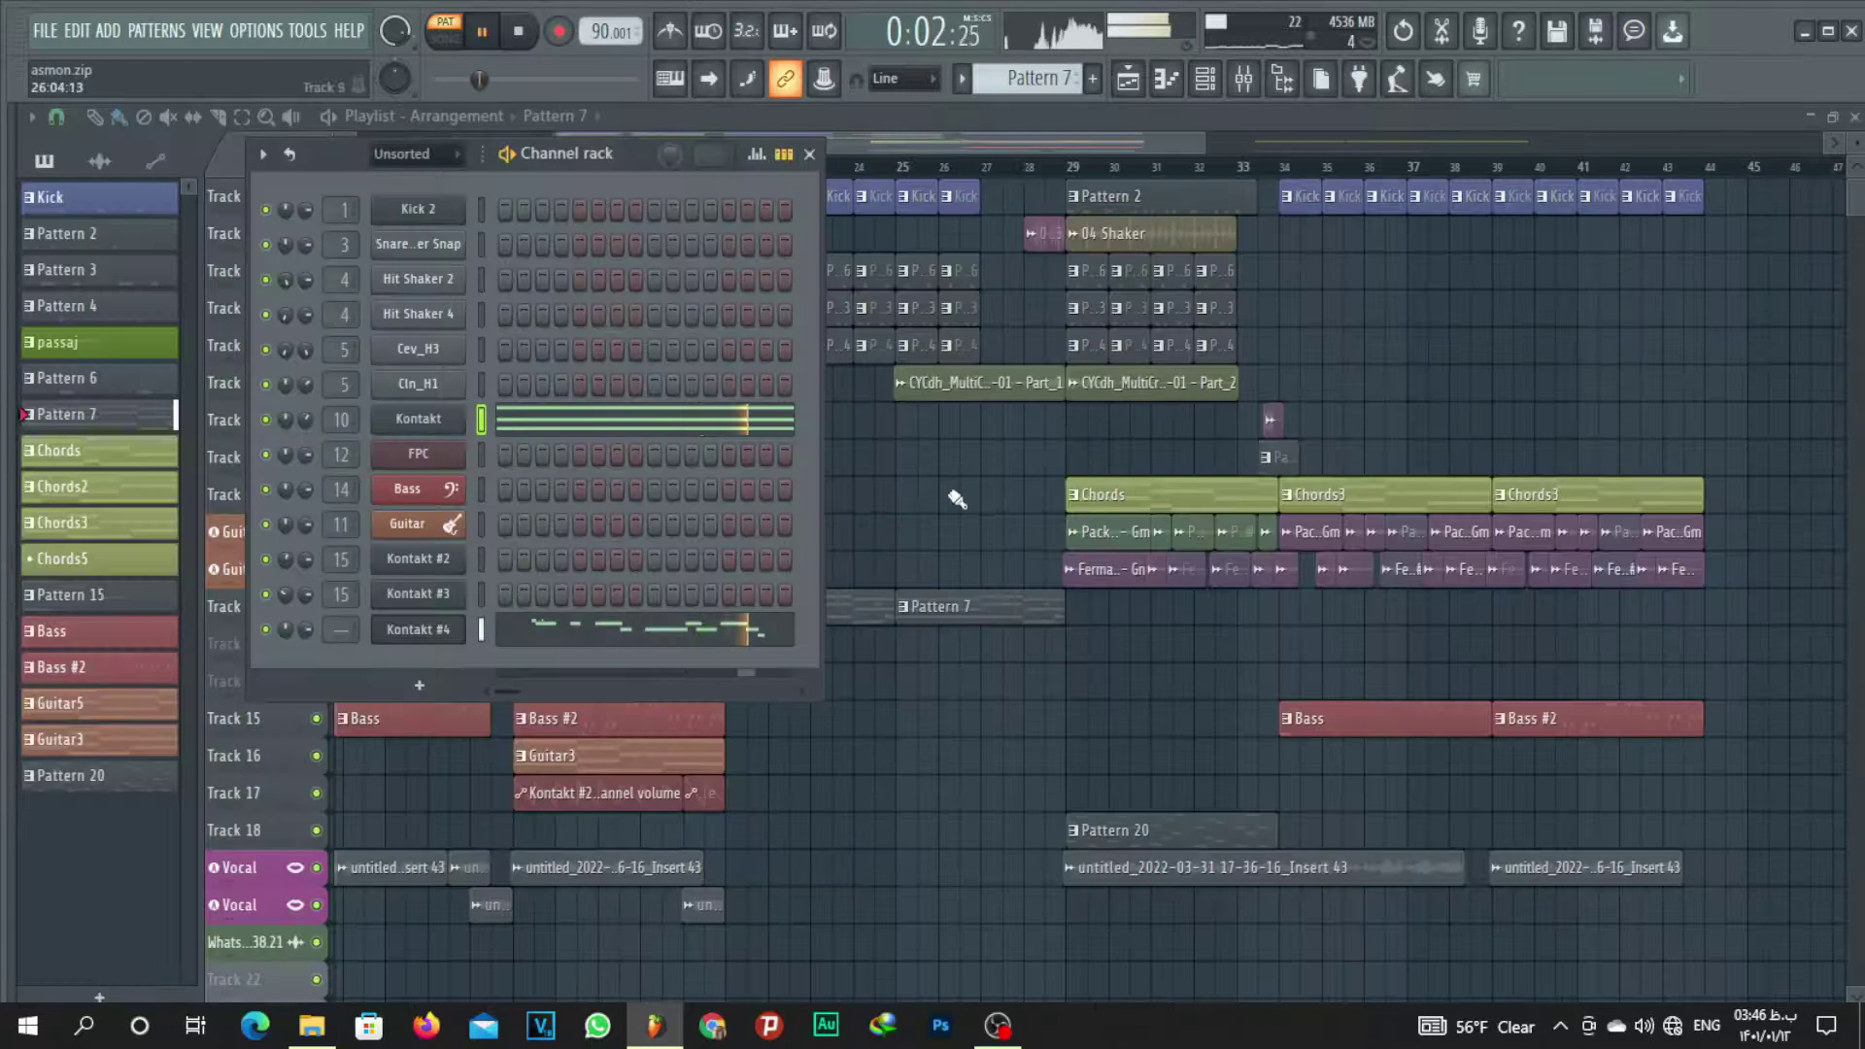
key("space")
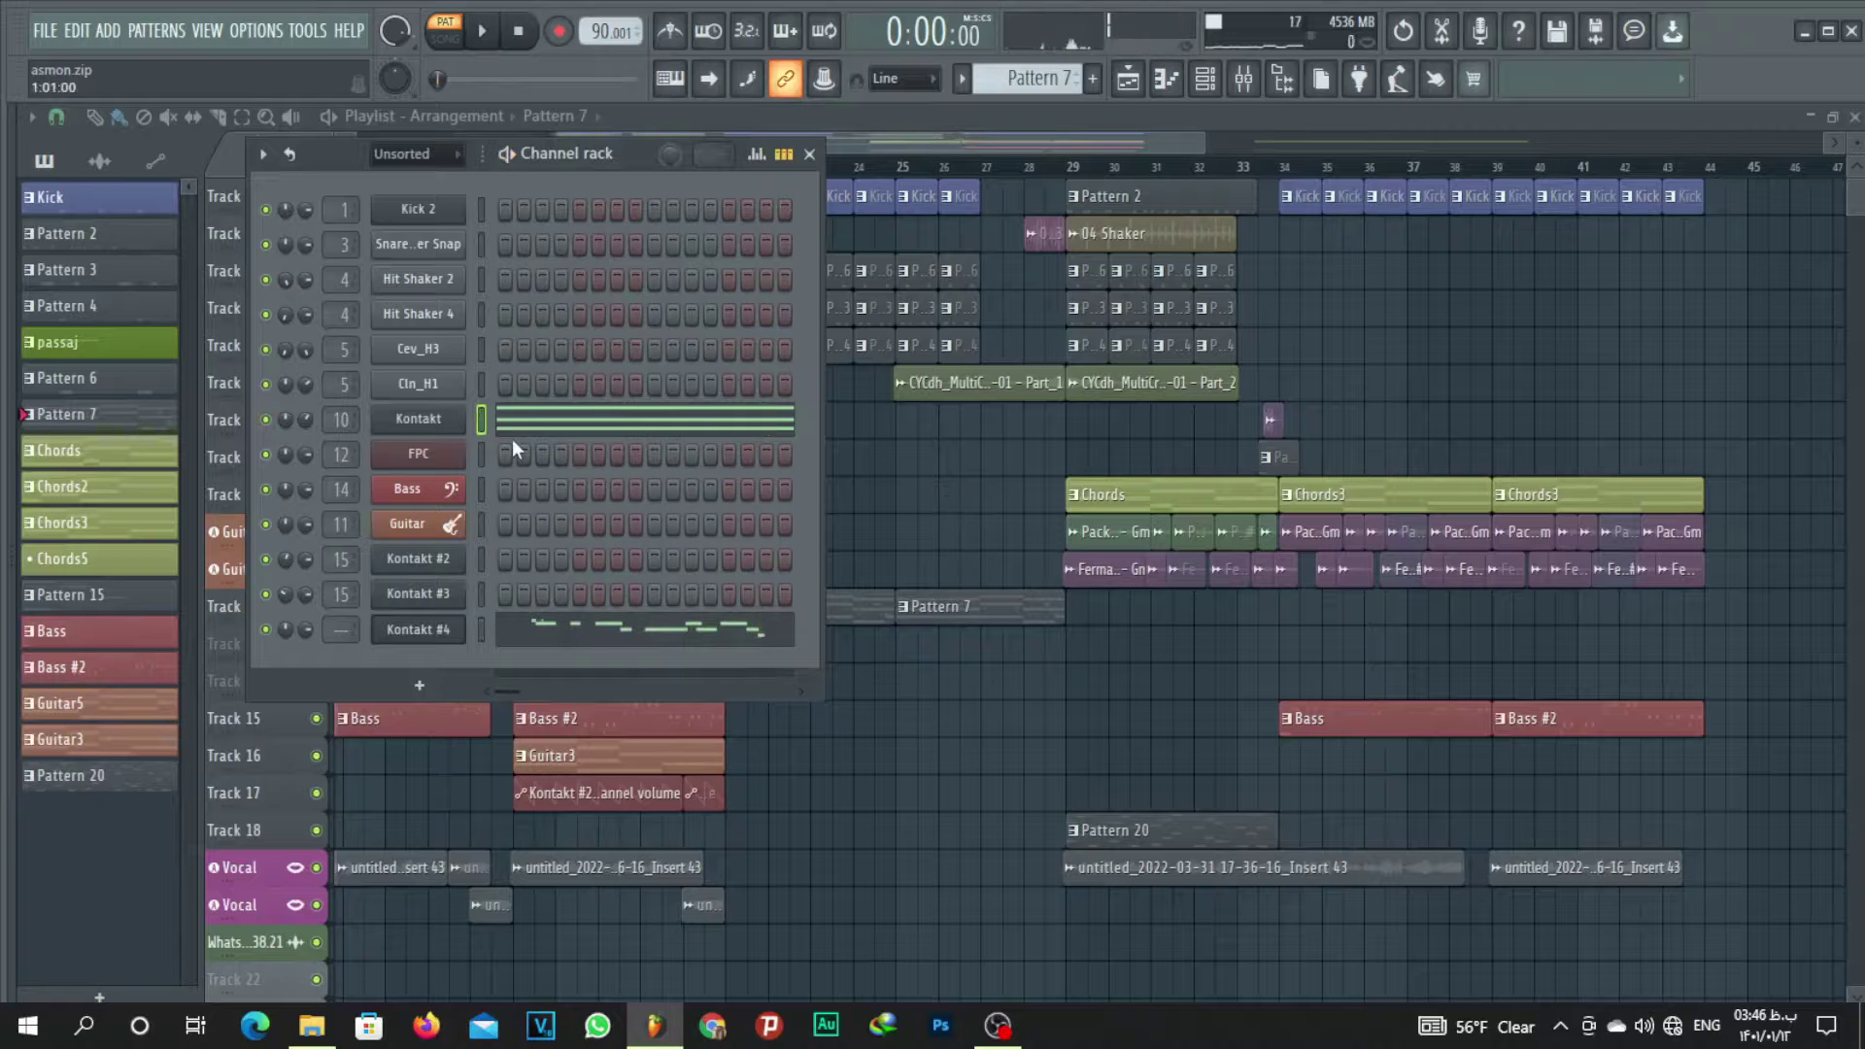
Remove the Kontakt chord notes from Pattern 7 and make Chords5 the active pattern.
key("ctrl+z")
key("F6")
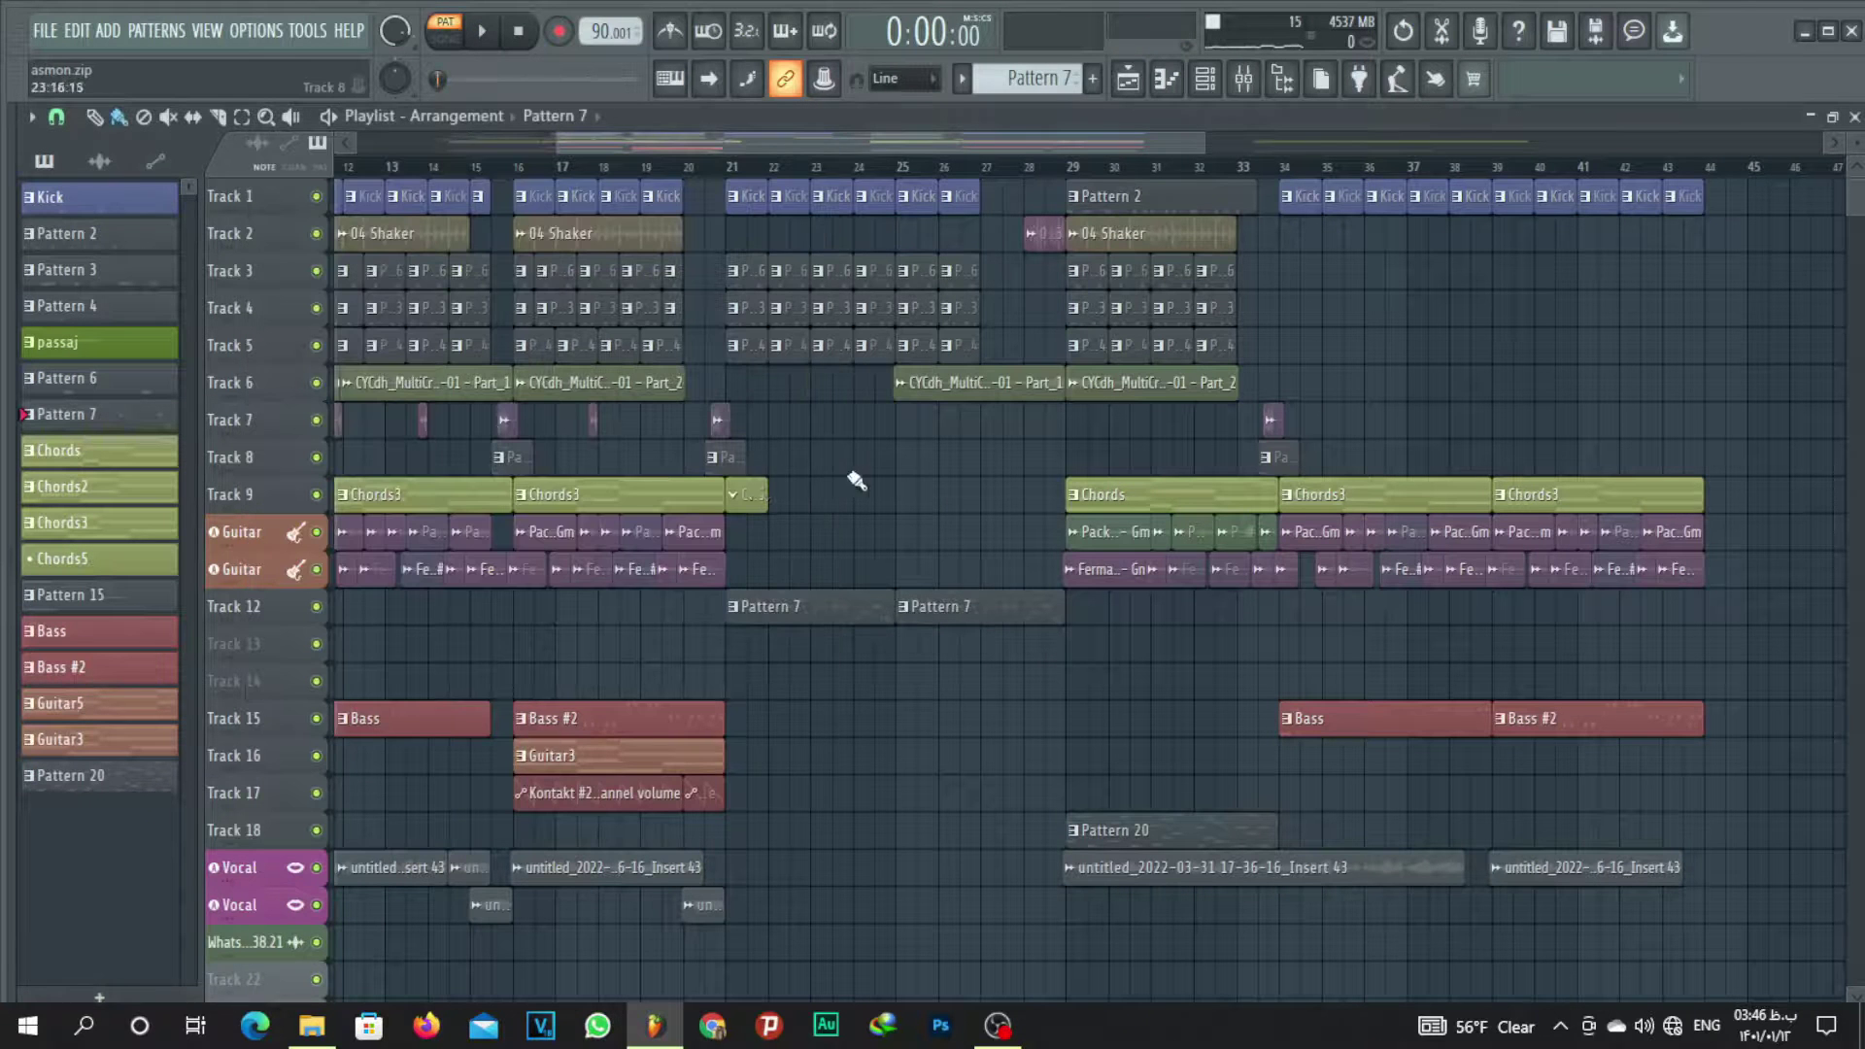
key("F6")
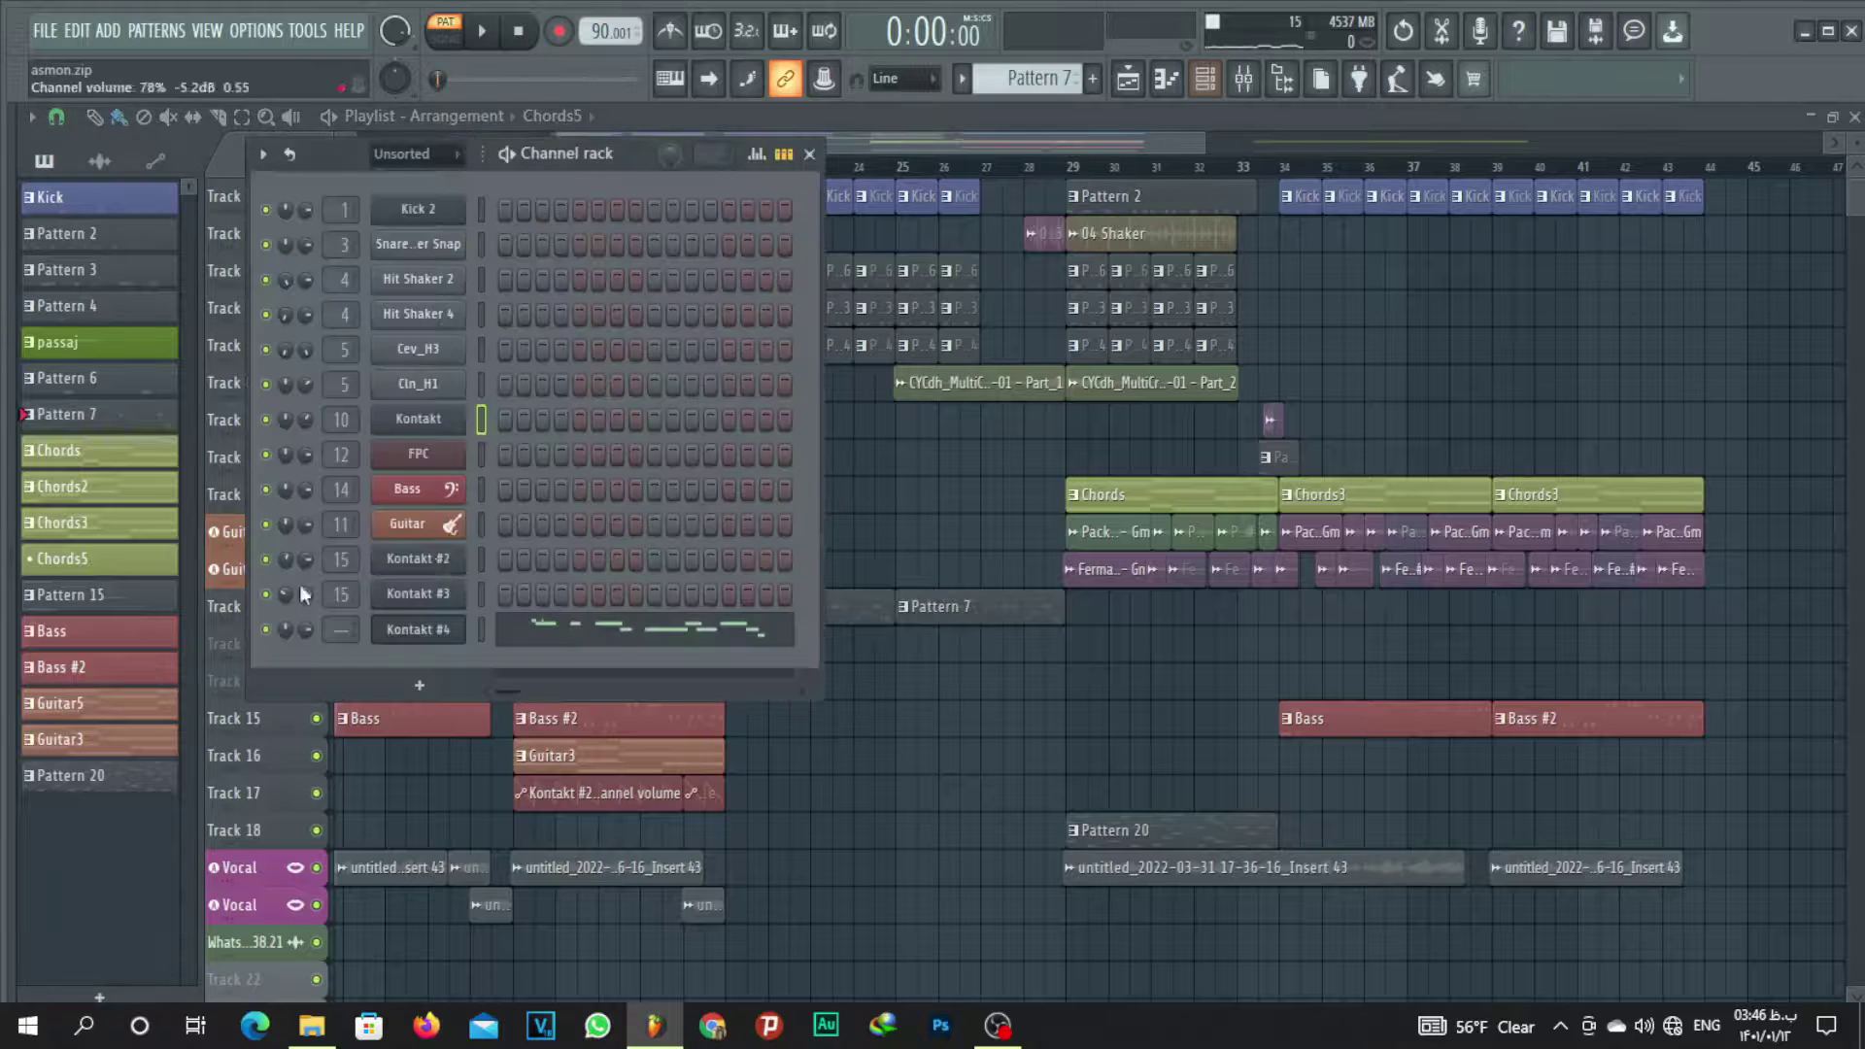
key("F6")
left_click(97, 559)
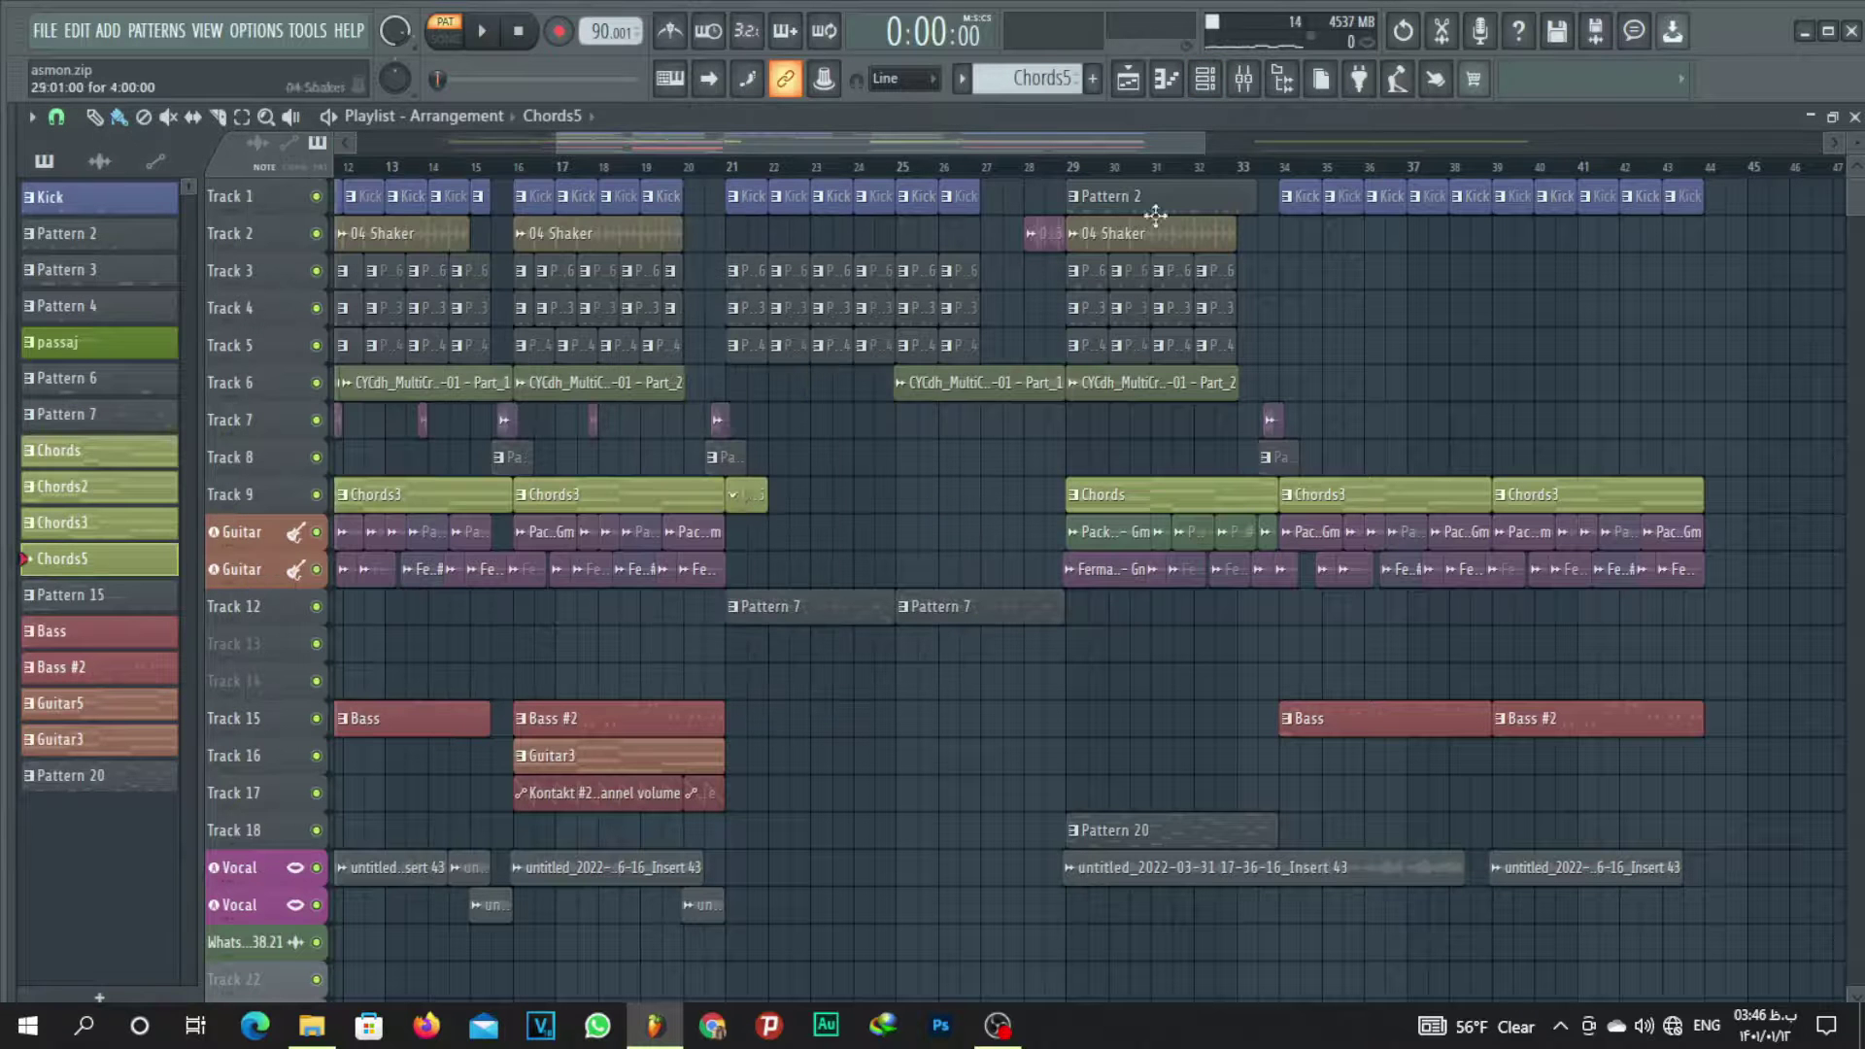
Paste the copied chord notes into the Kontakt channel of Chords5 and place another Chords5 clip at bar 25 on Track 9.
key("F6")
key("ctrl+v")
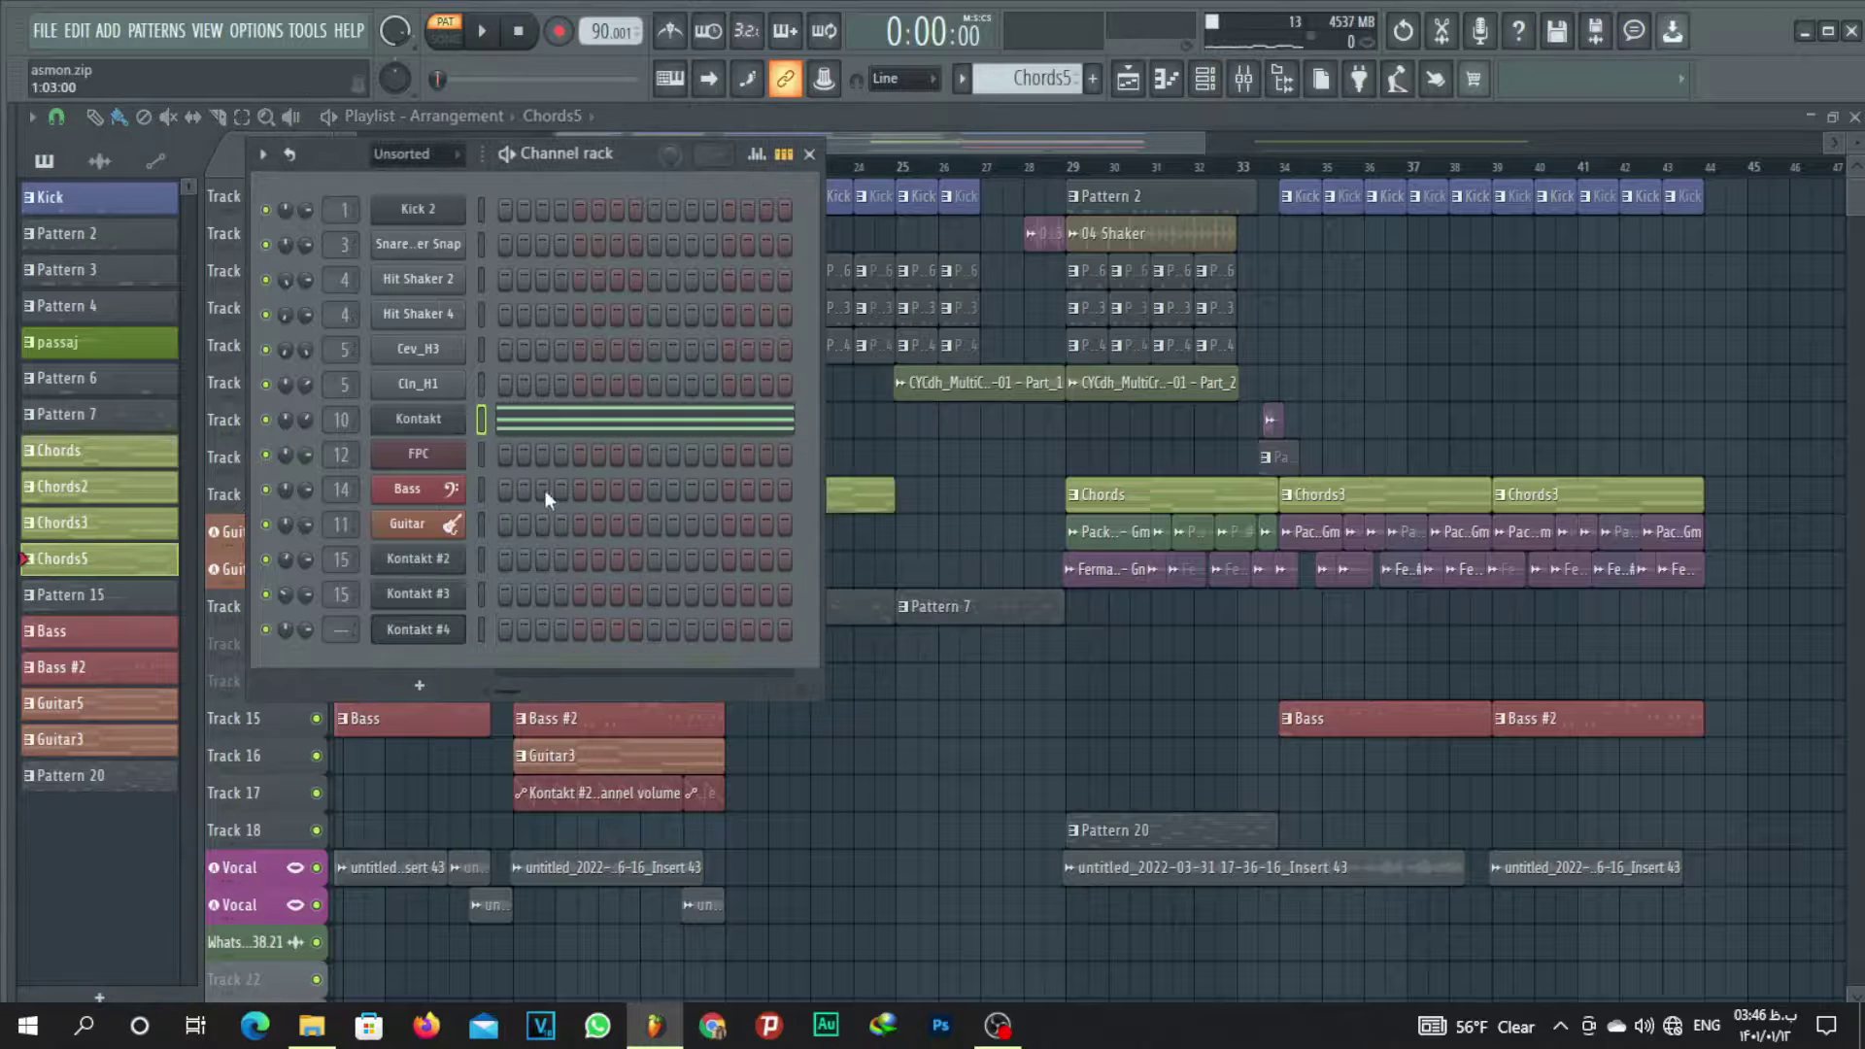
key("F6")
left_click(907, 506)
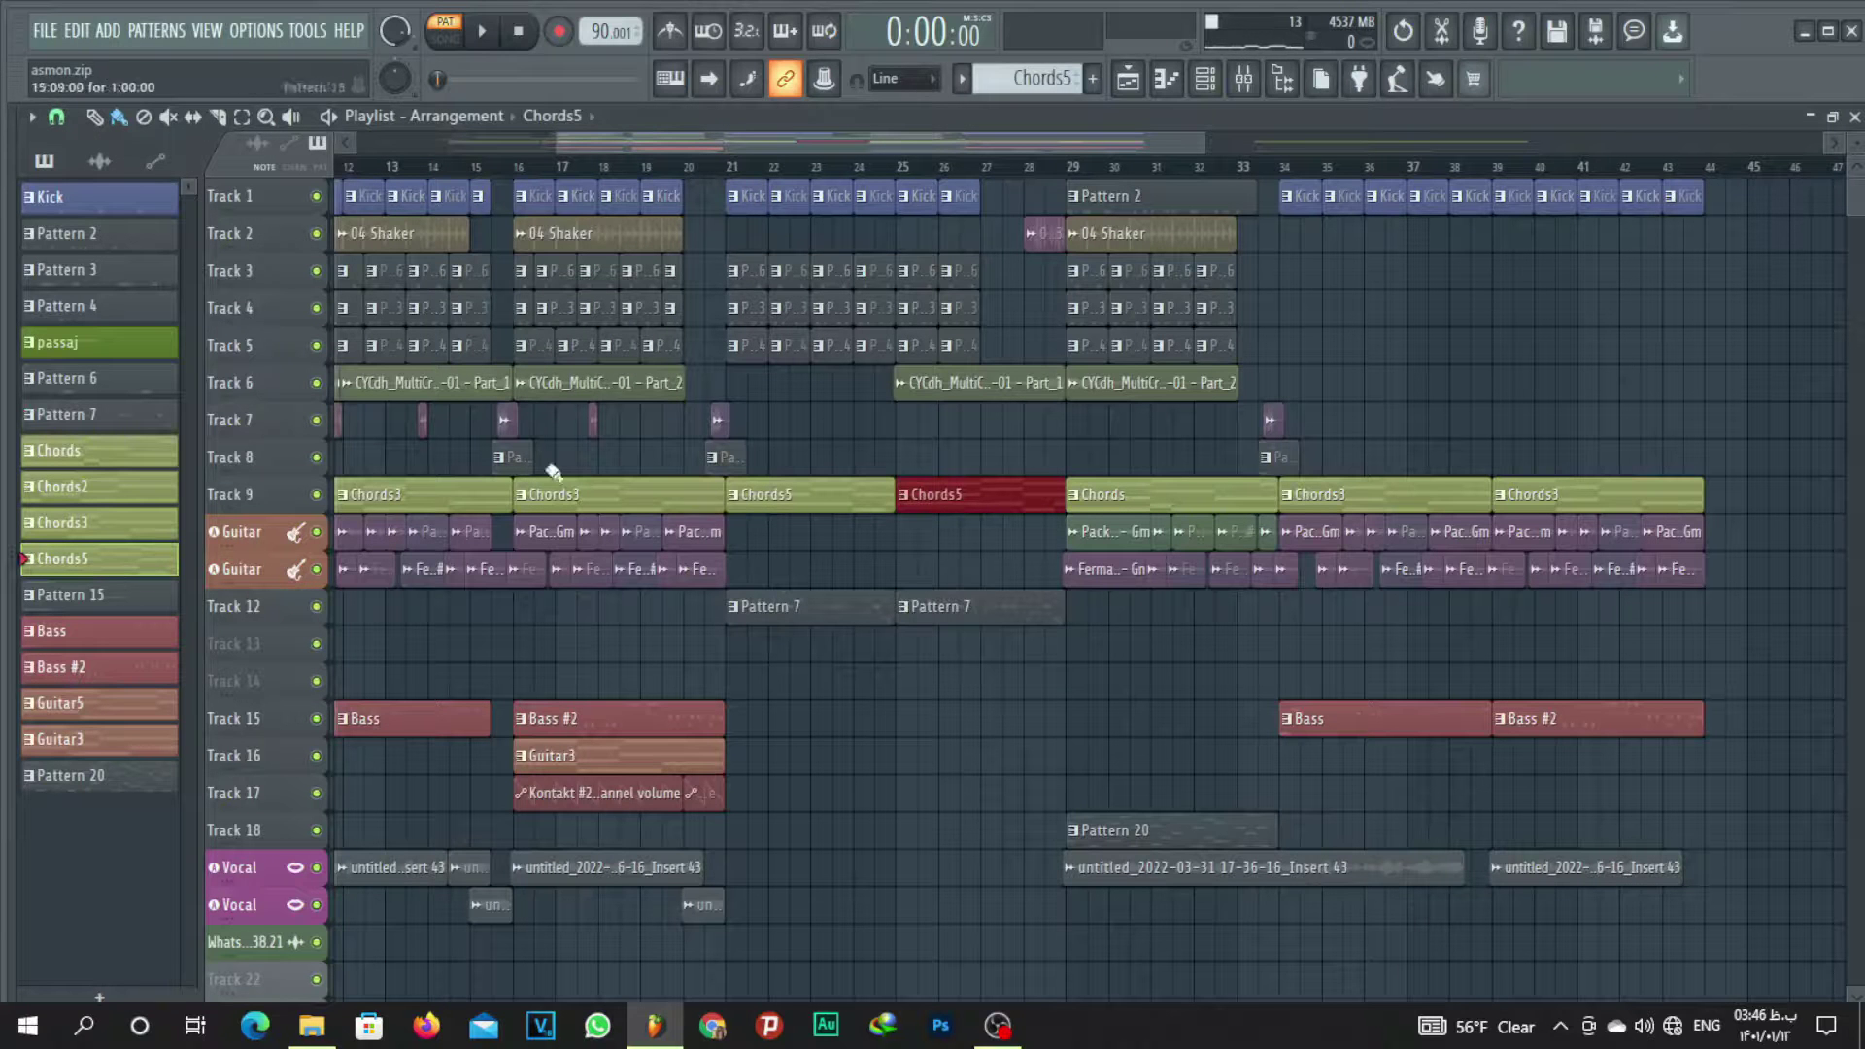
Copy the Bass channel's notes from the Bass #2 pattern.
left_click(669, 731)
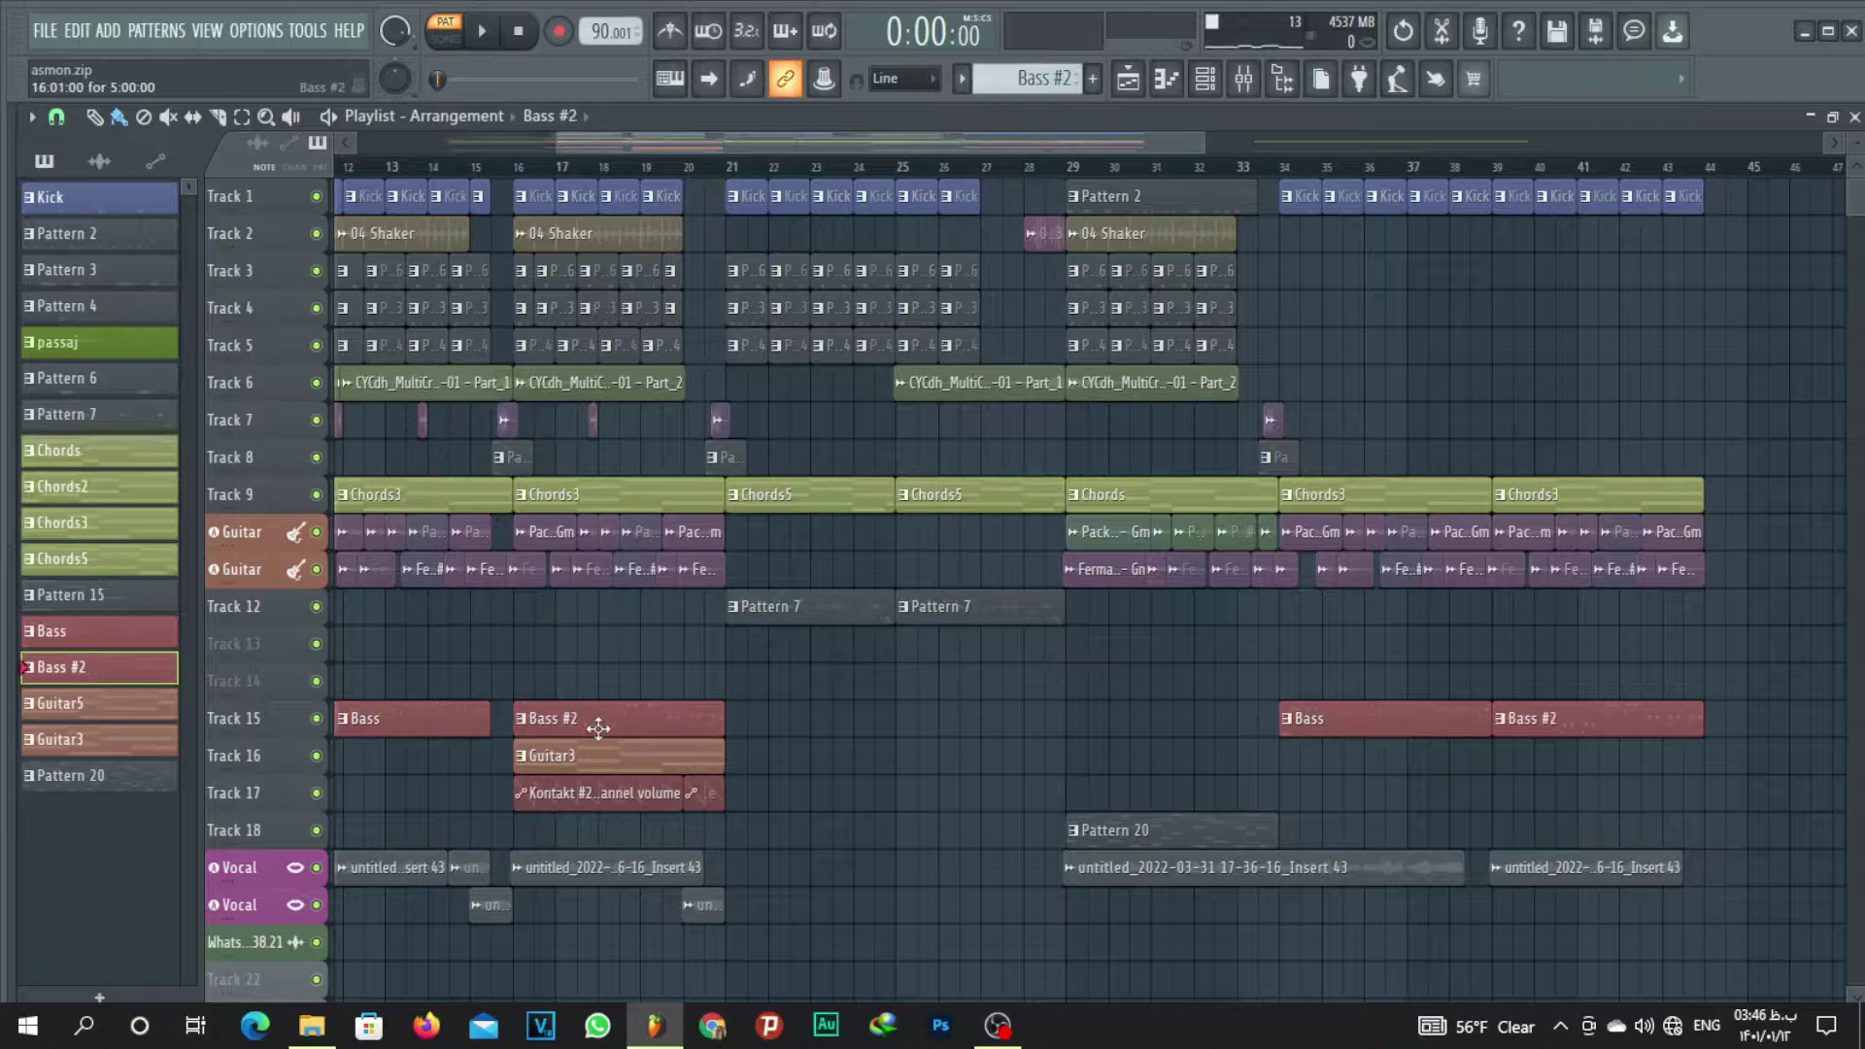
left_click(772, 497)
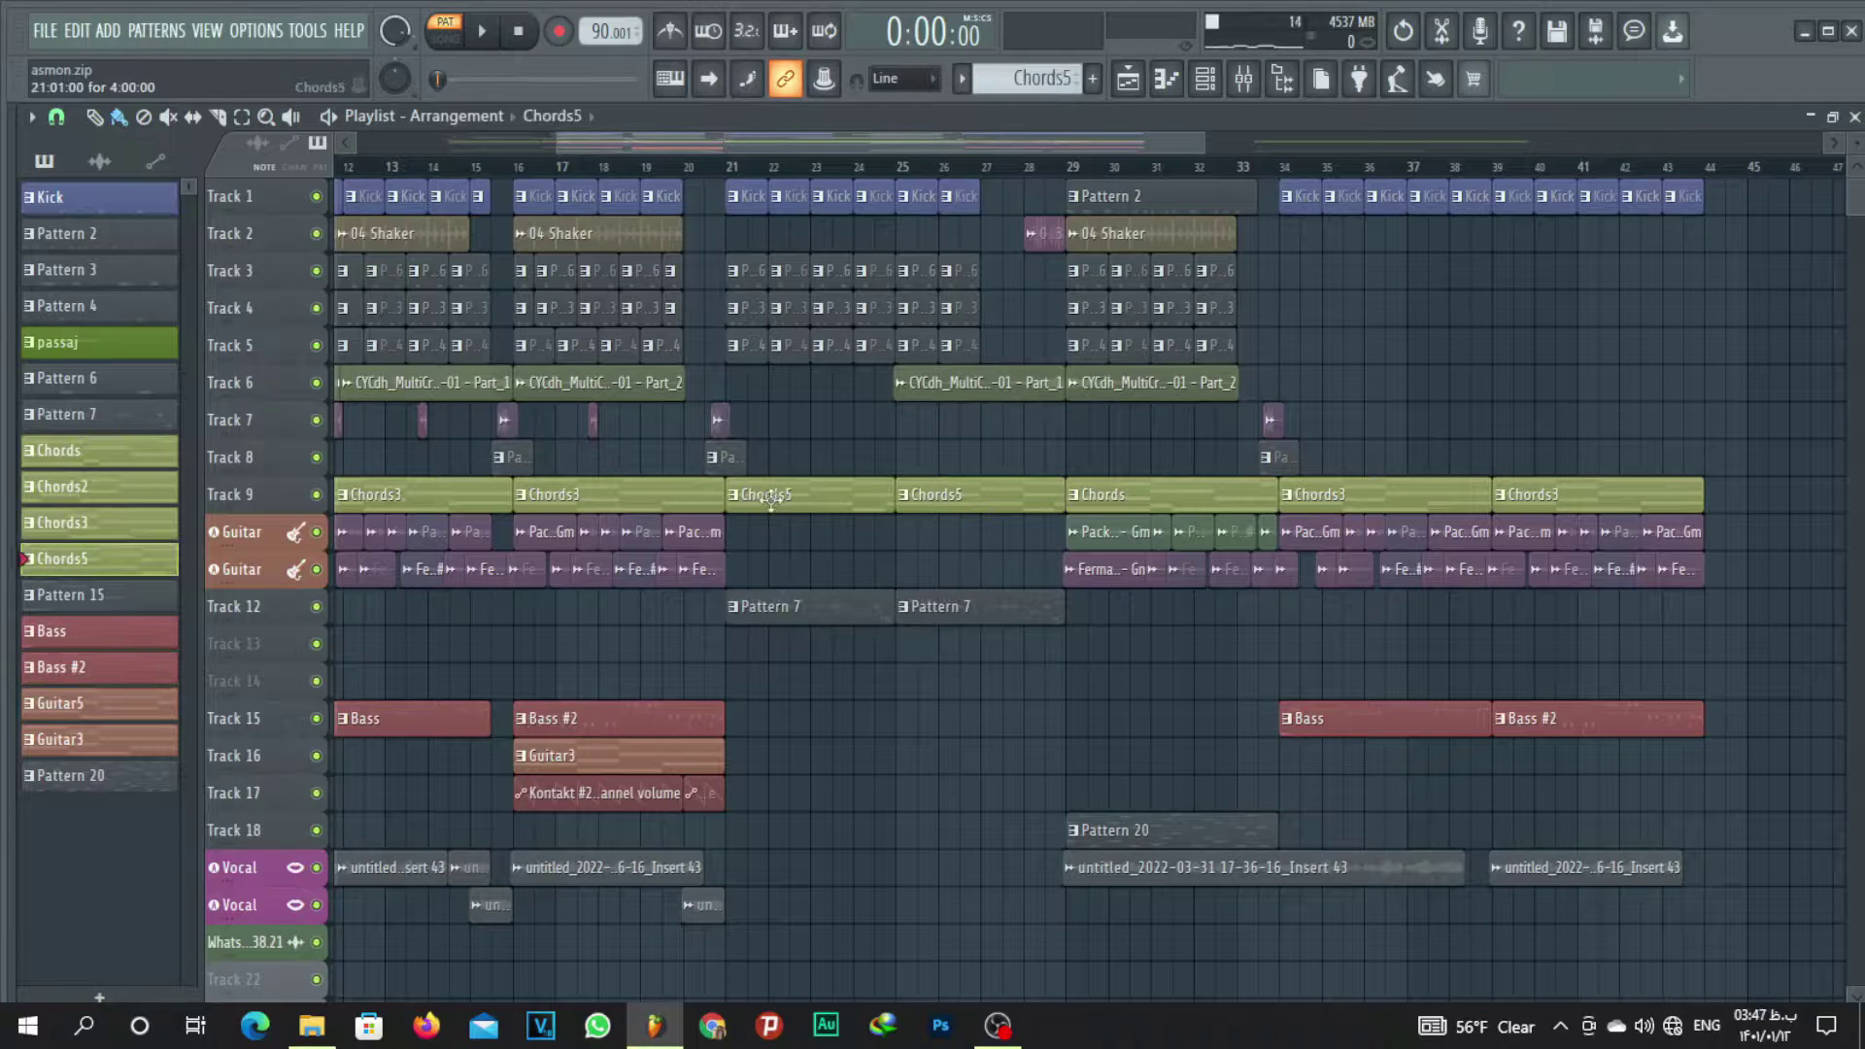
double_click(589, 719)
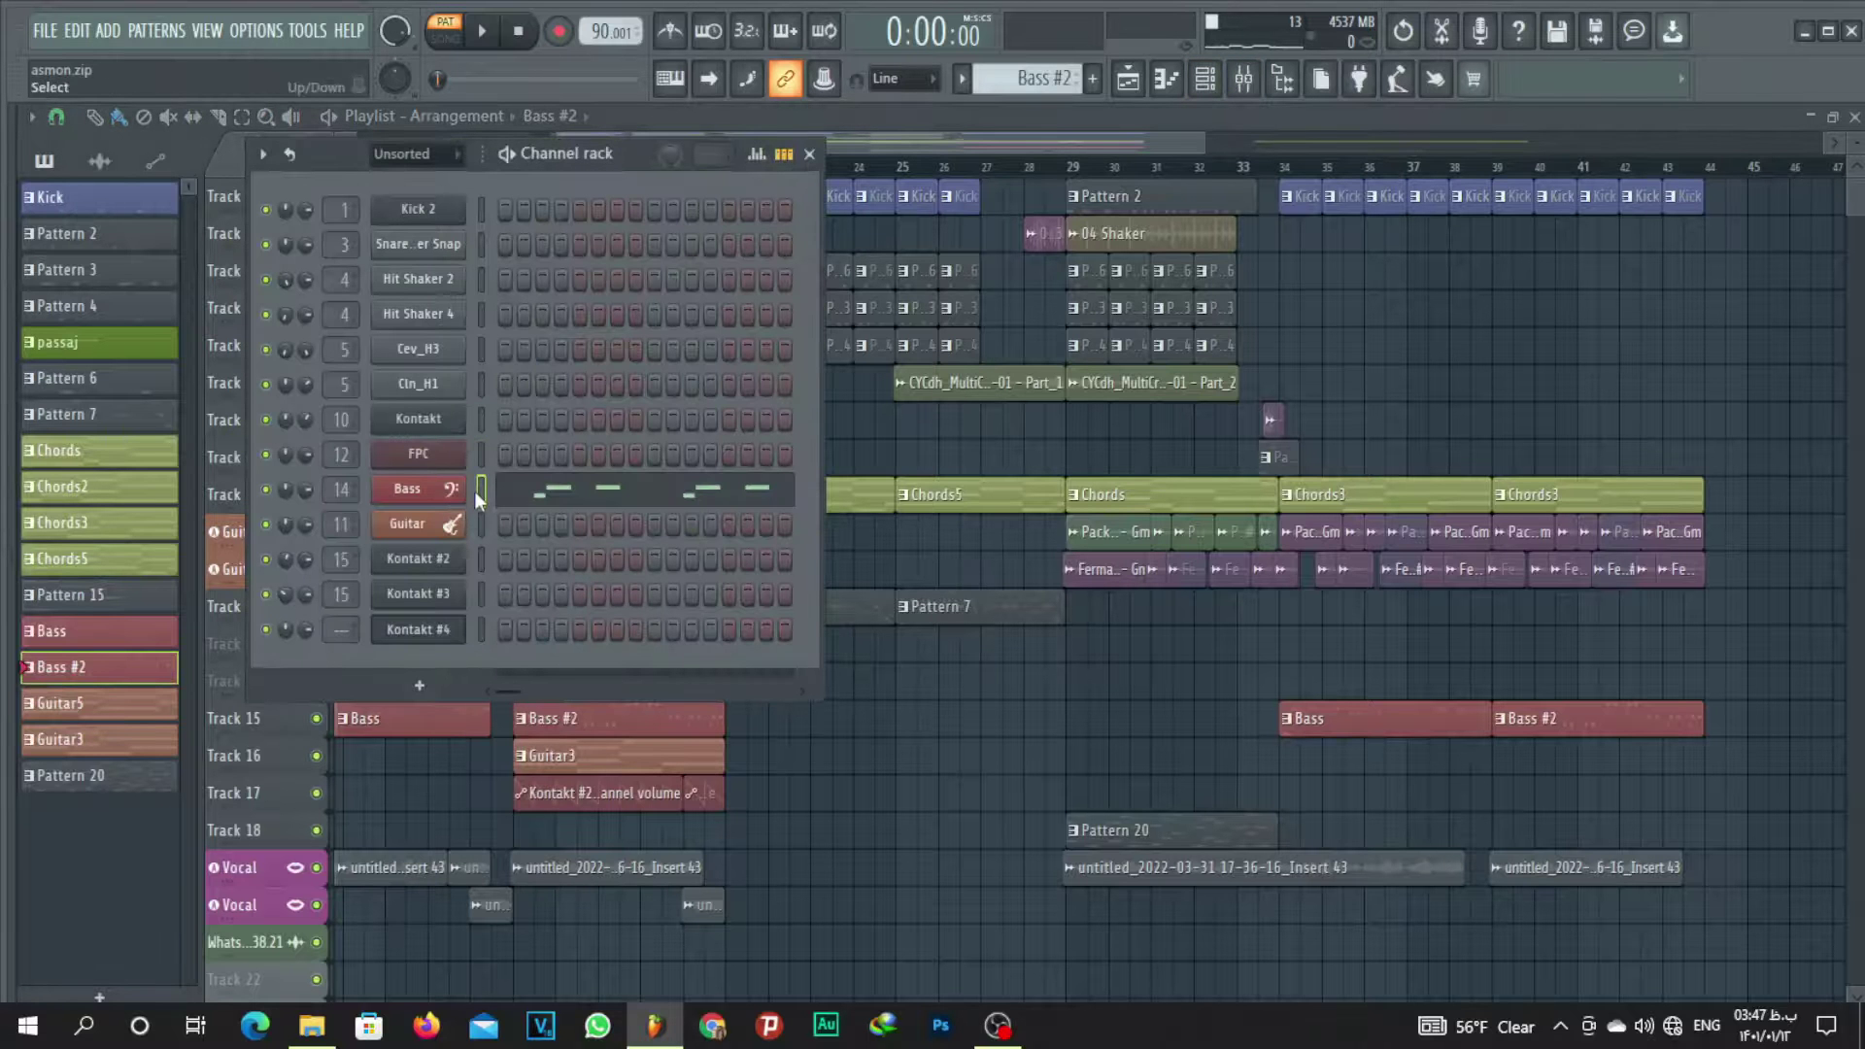
key("F6")
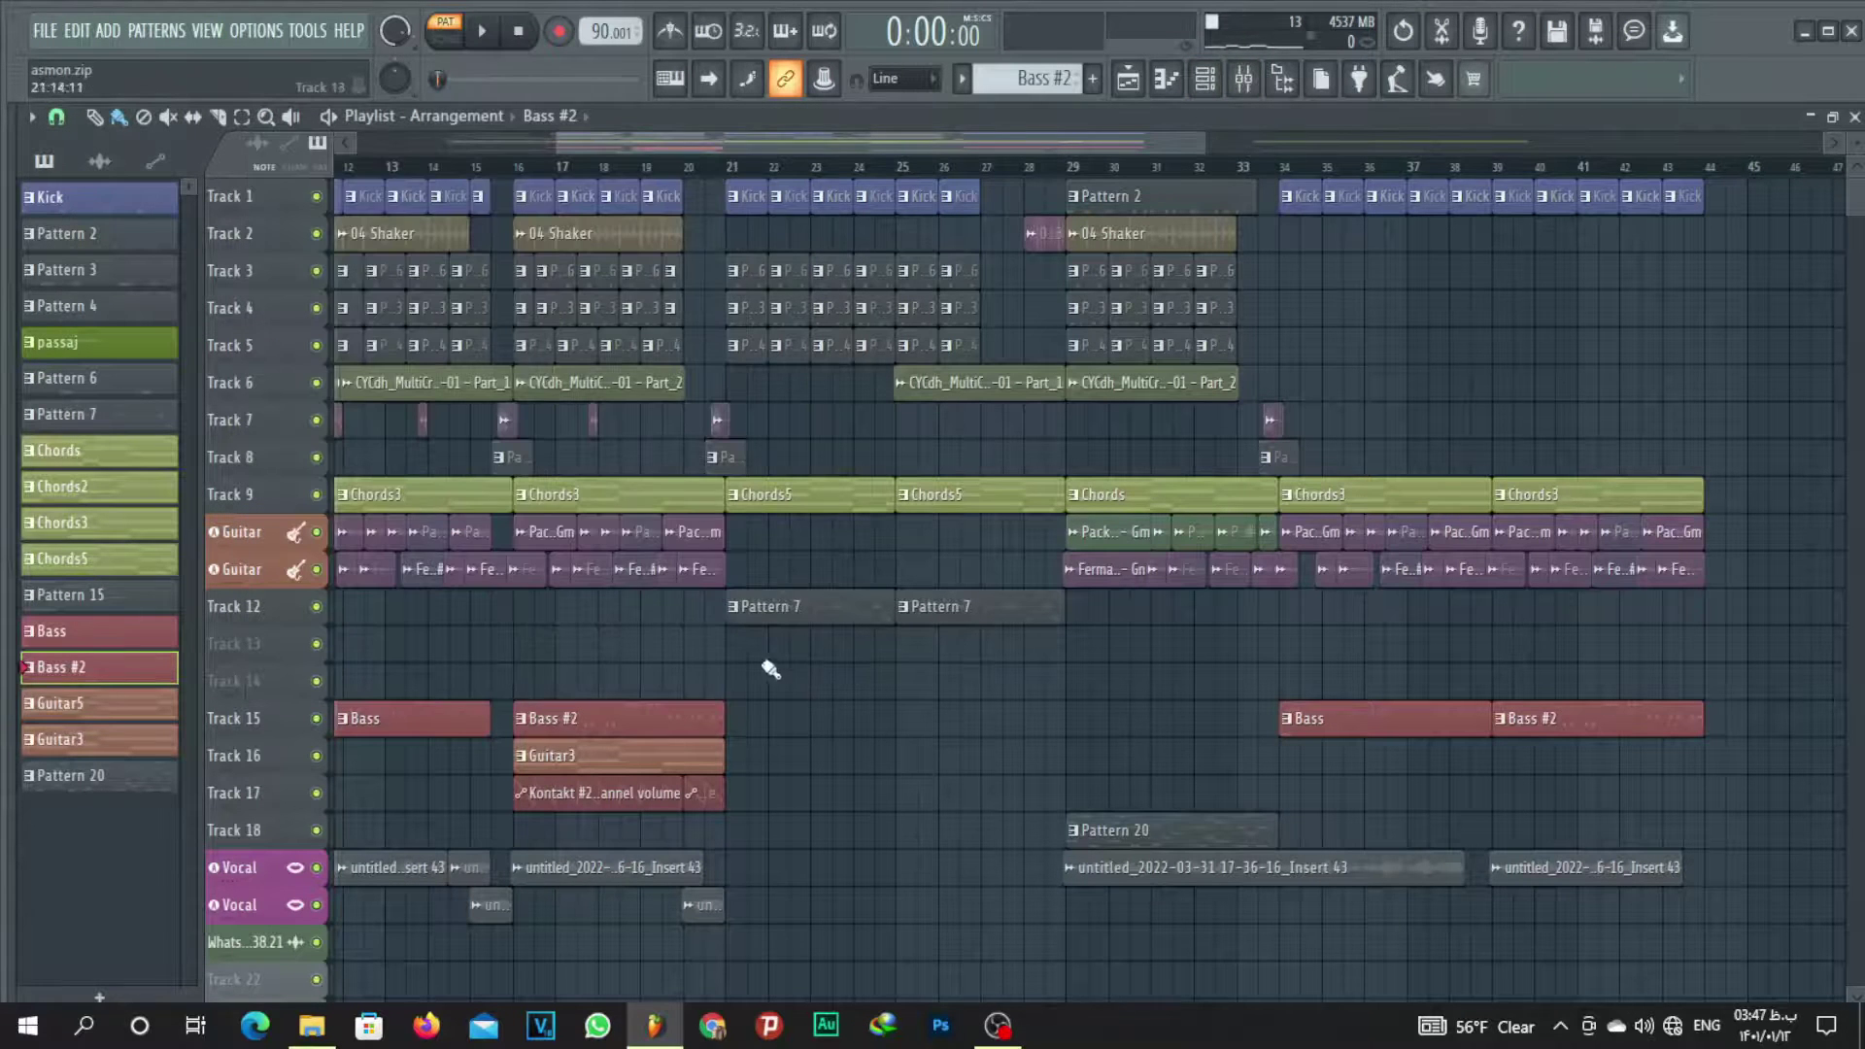
Listen to the Bass #2 clip from bar 16 with Track 15 soloed, and unsolo the track.
right_click(316, 719)
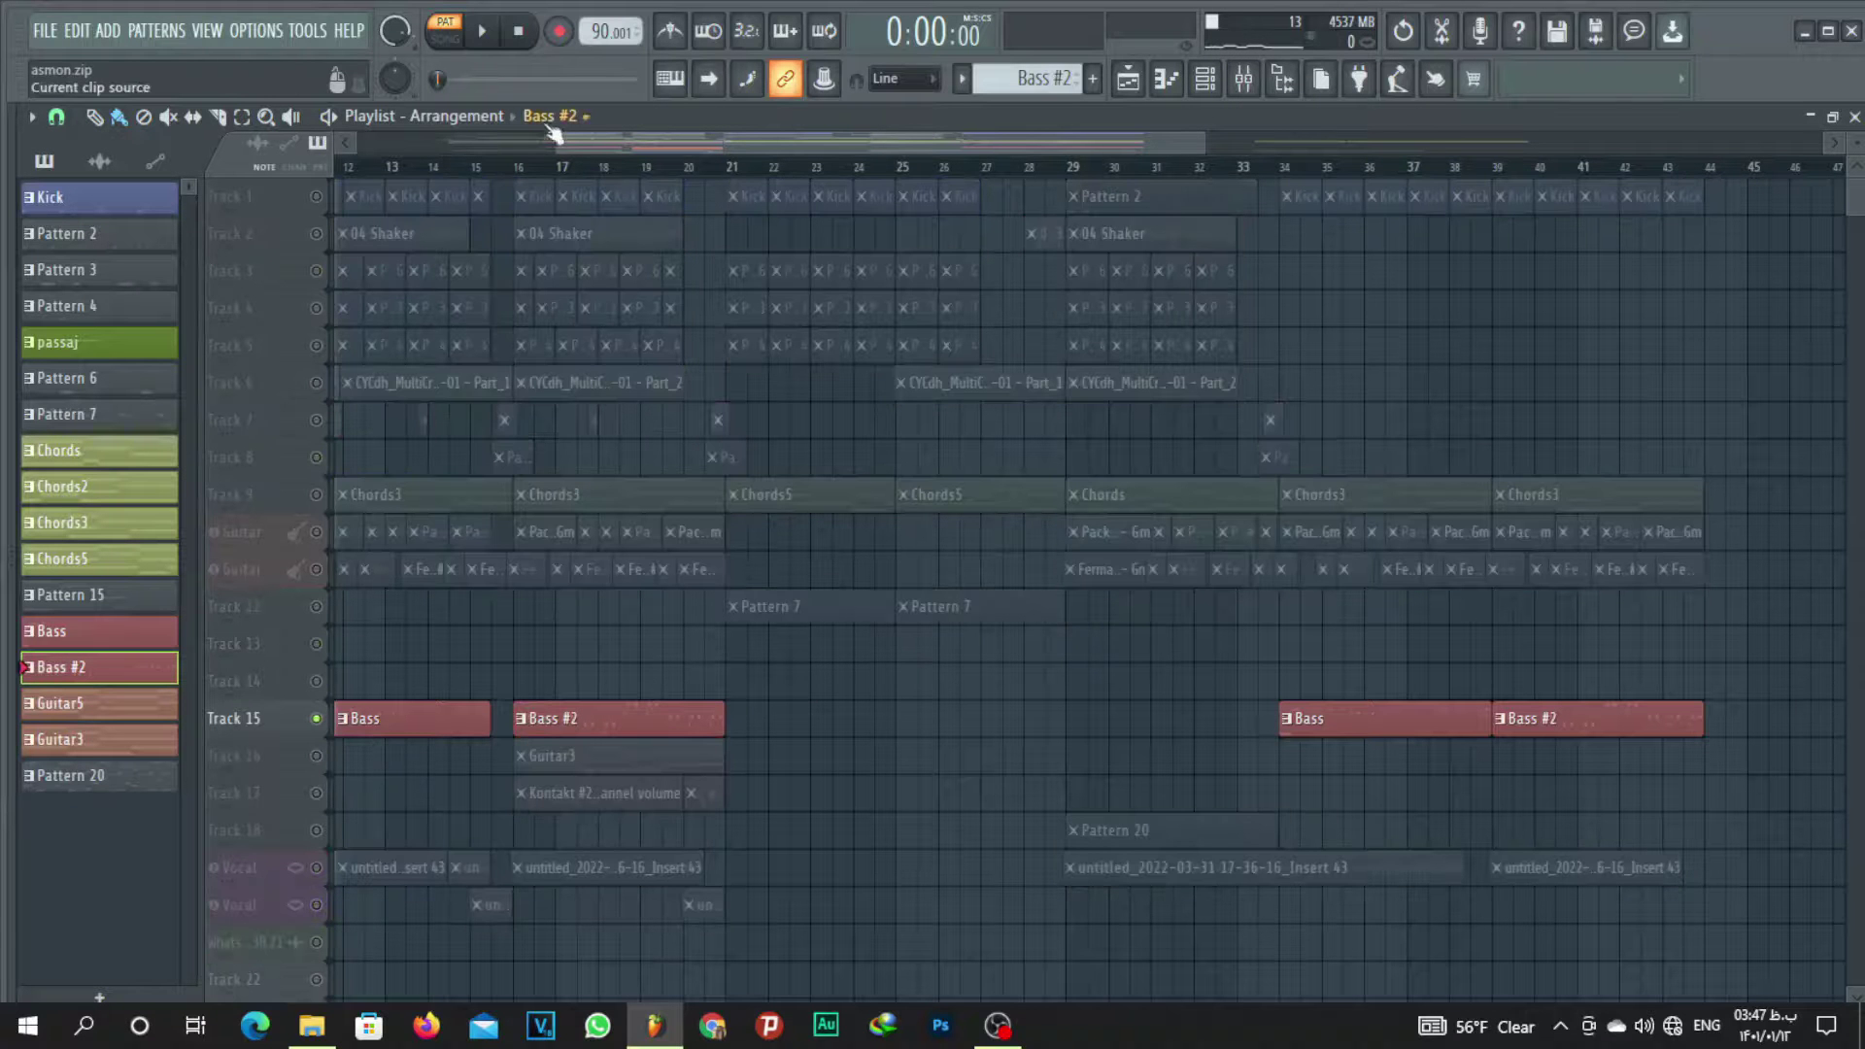
left_click(516, 168)
key("space")
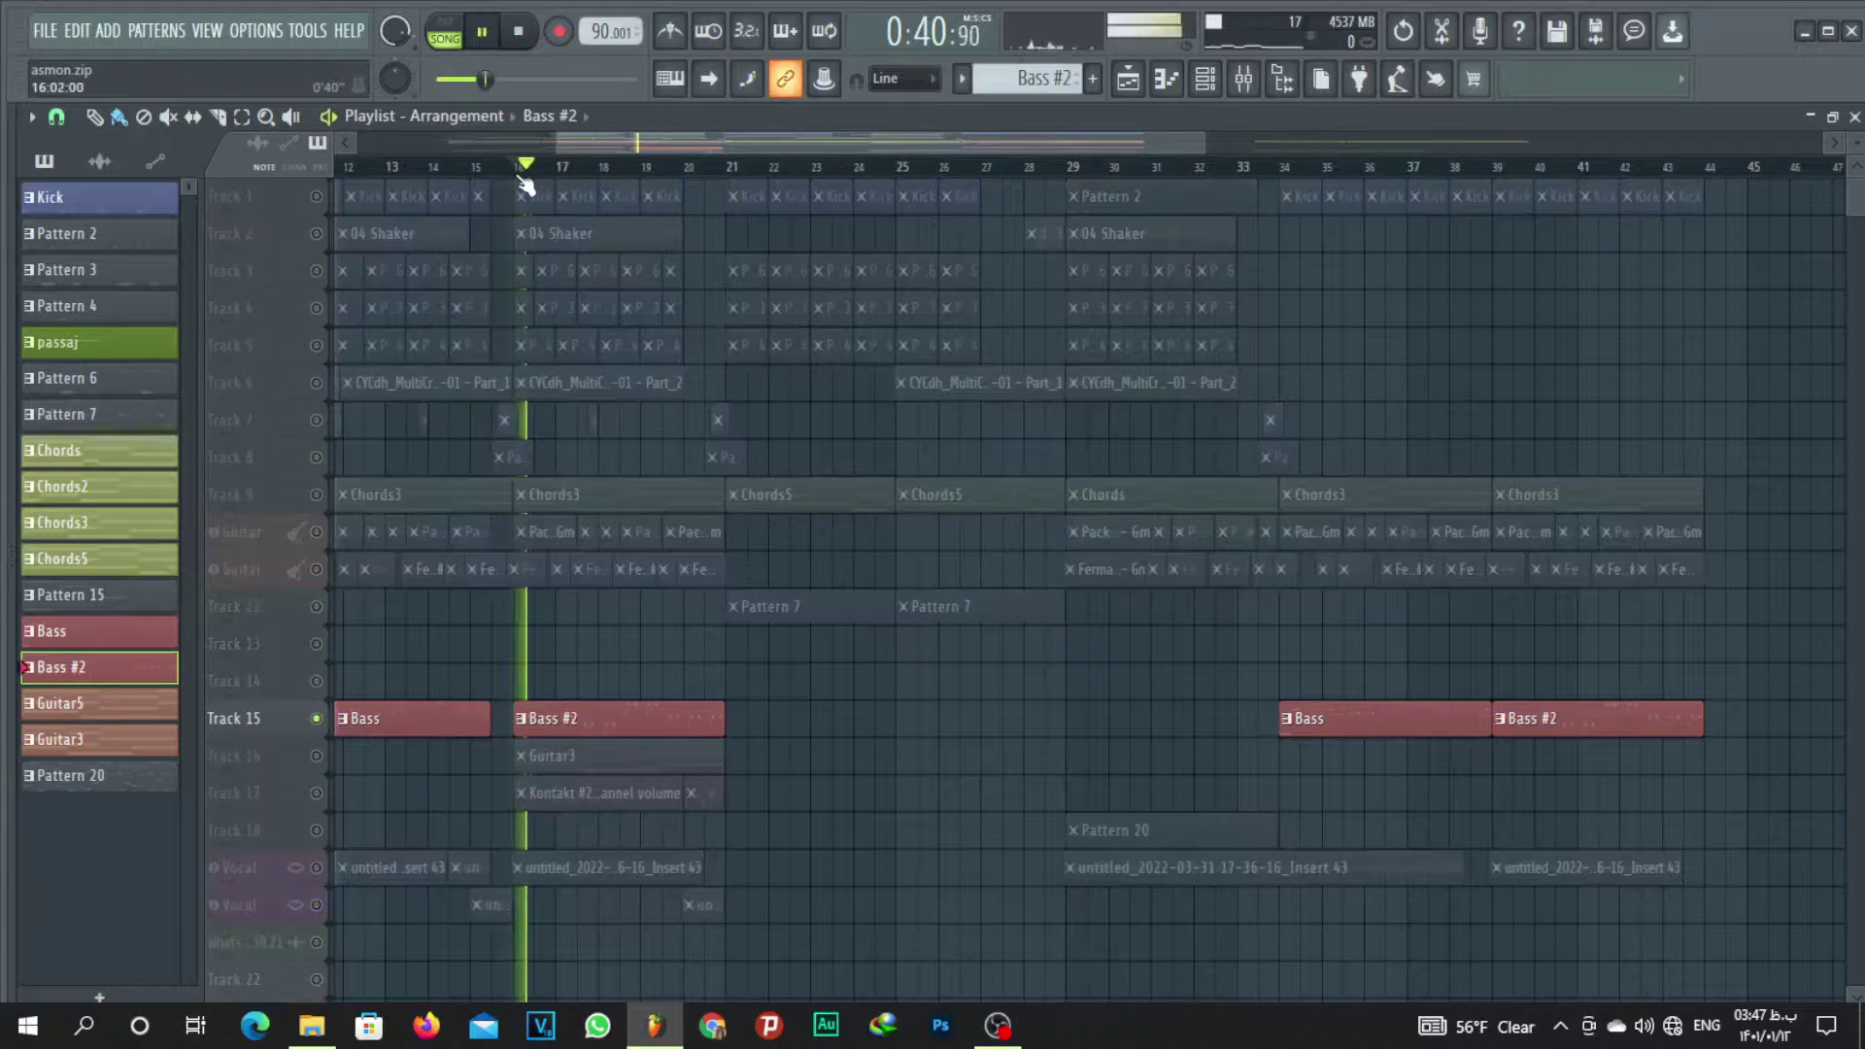
key("space")
right_click(316, 719)
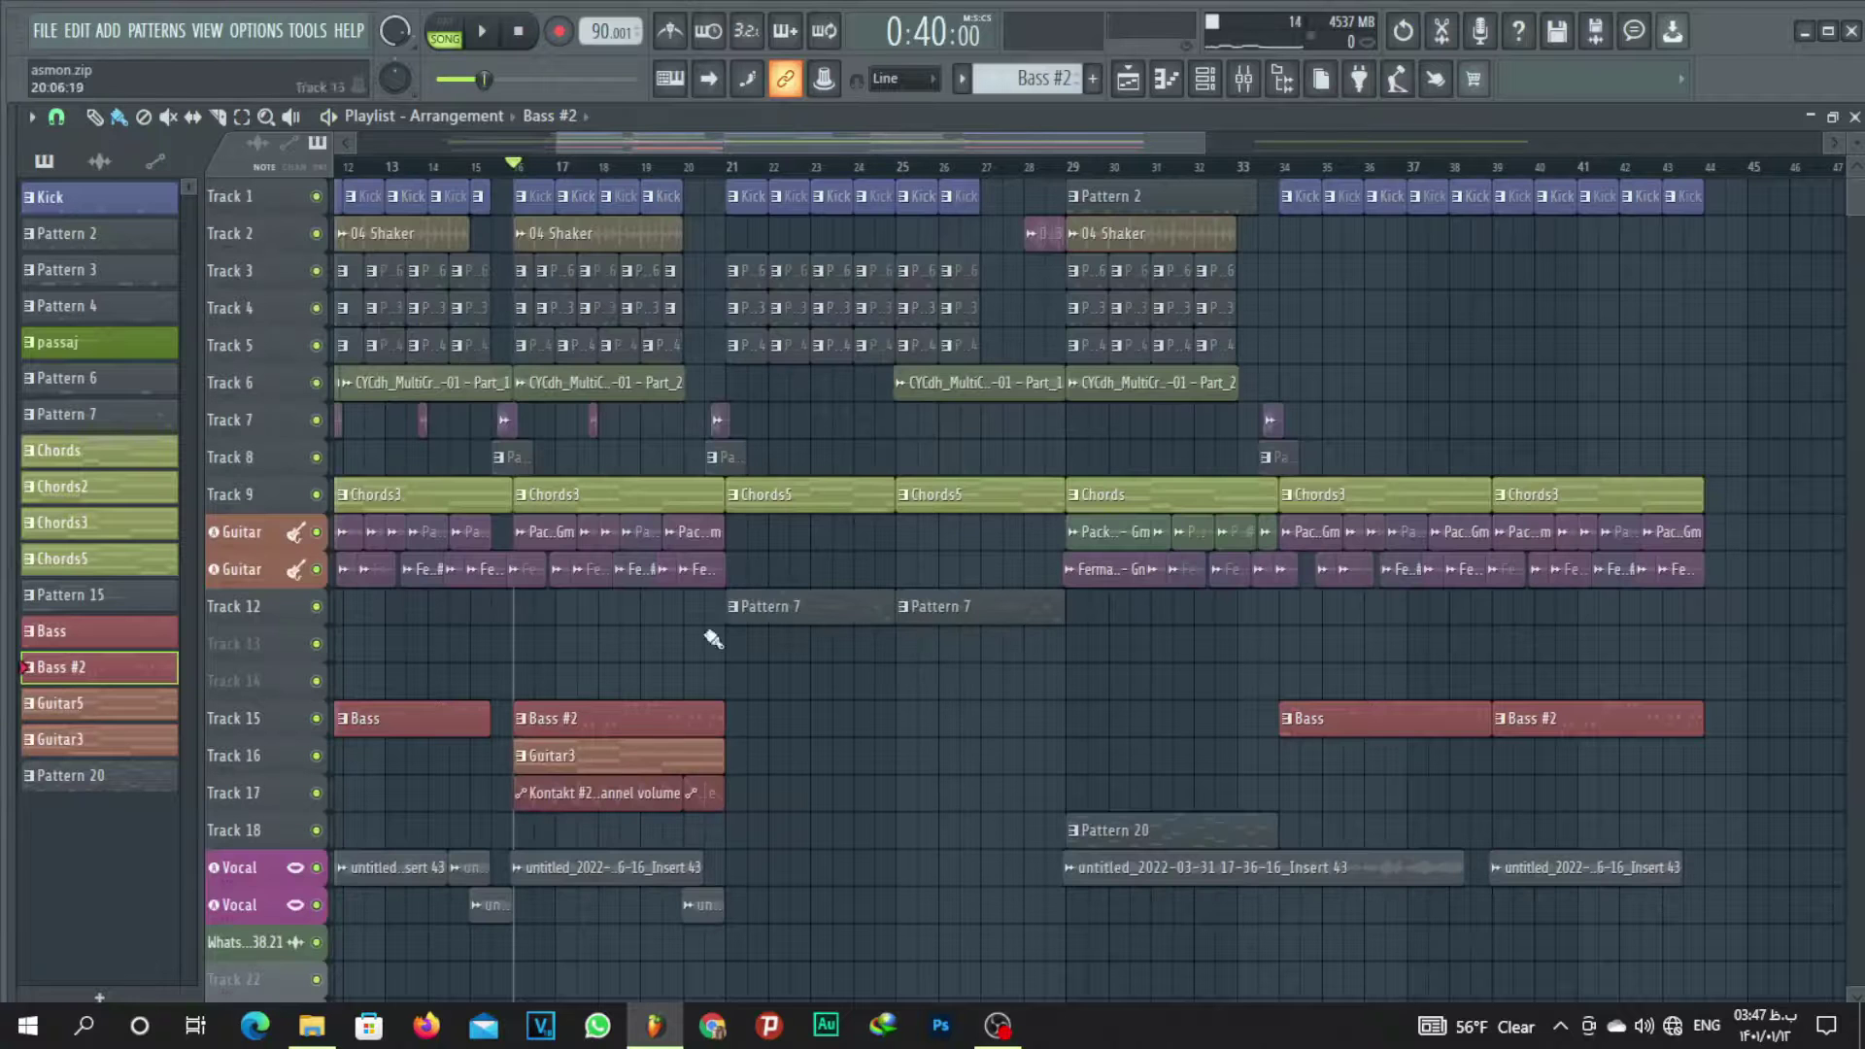
Paste the bass notes into the Bass channel of Chords5 and delete the notes after bar 4.
left_click(818, 503)
left_click(1205, 77)
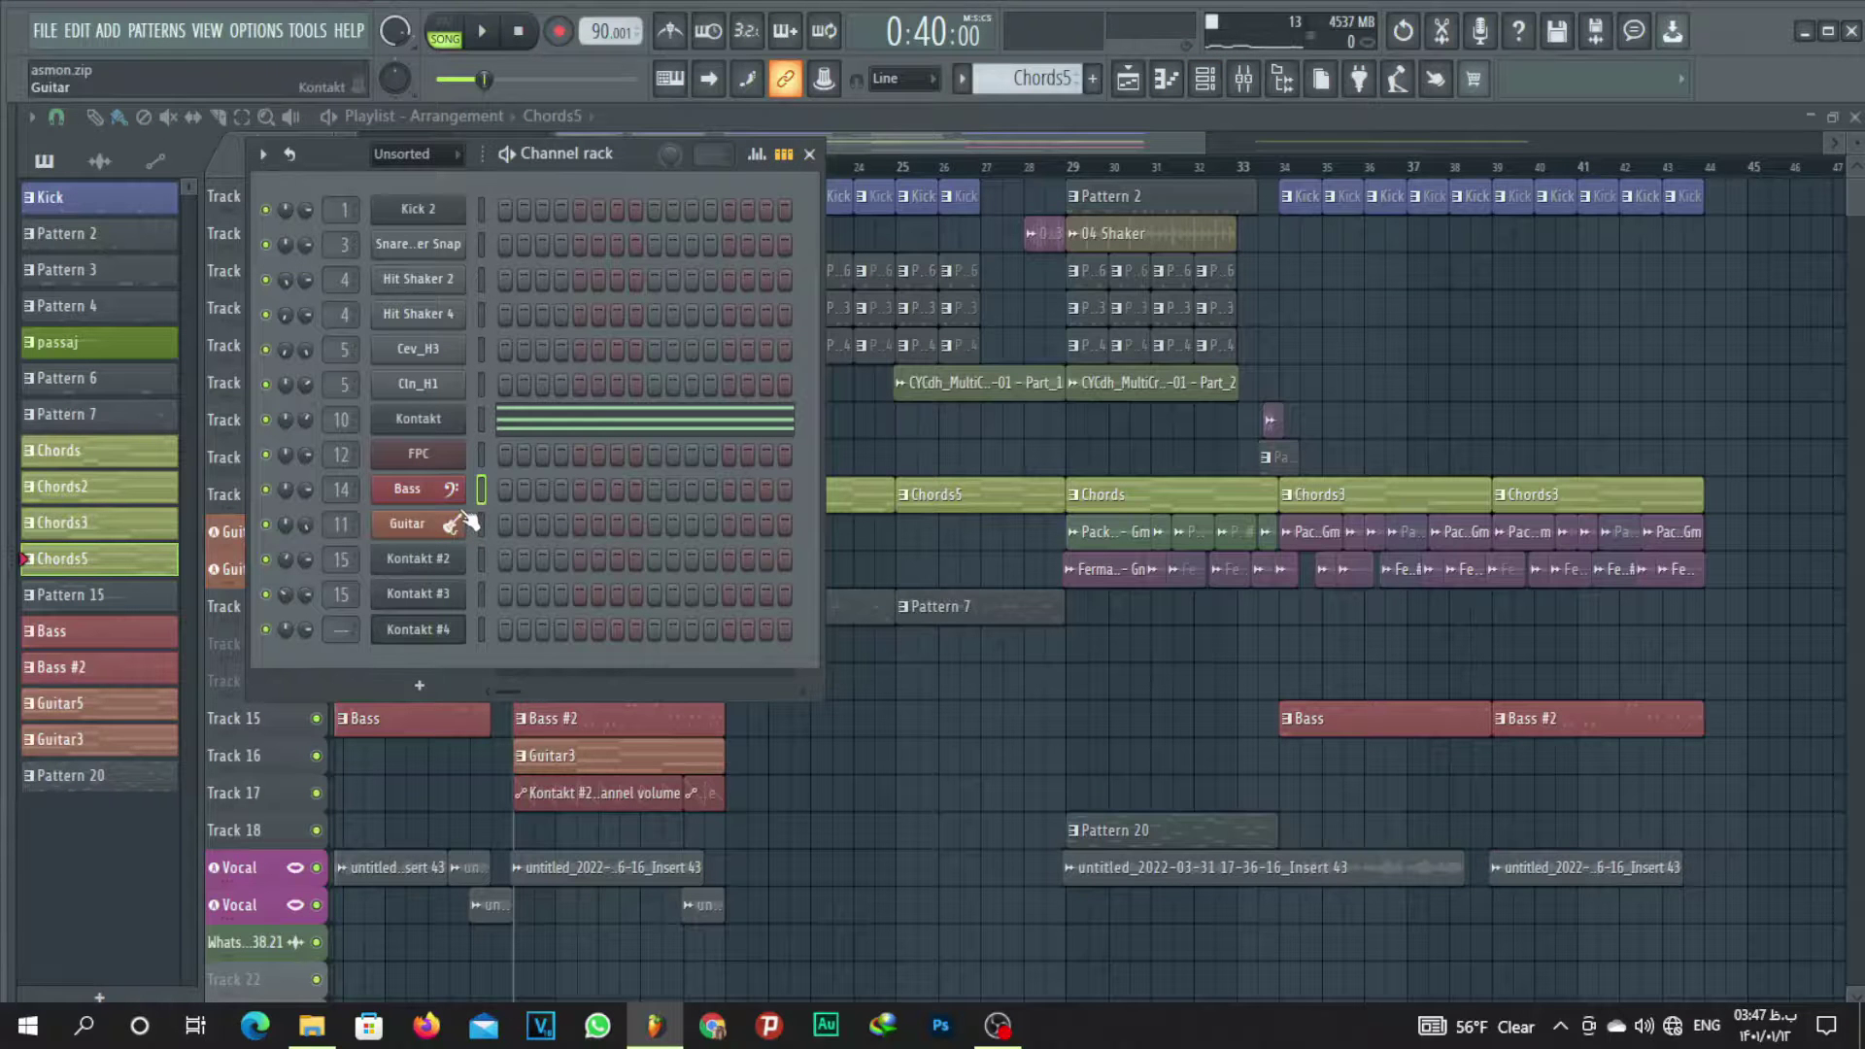
left_click(538, 494)
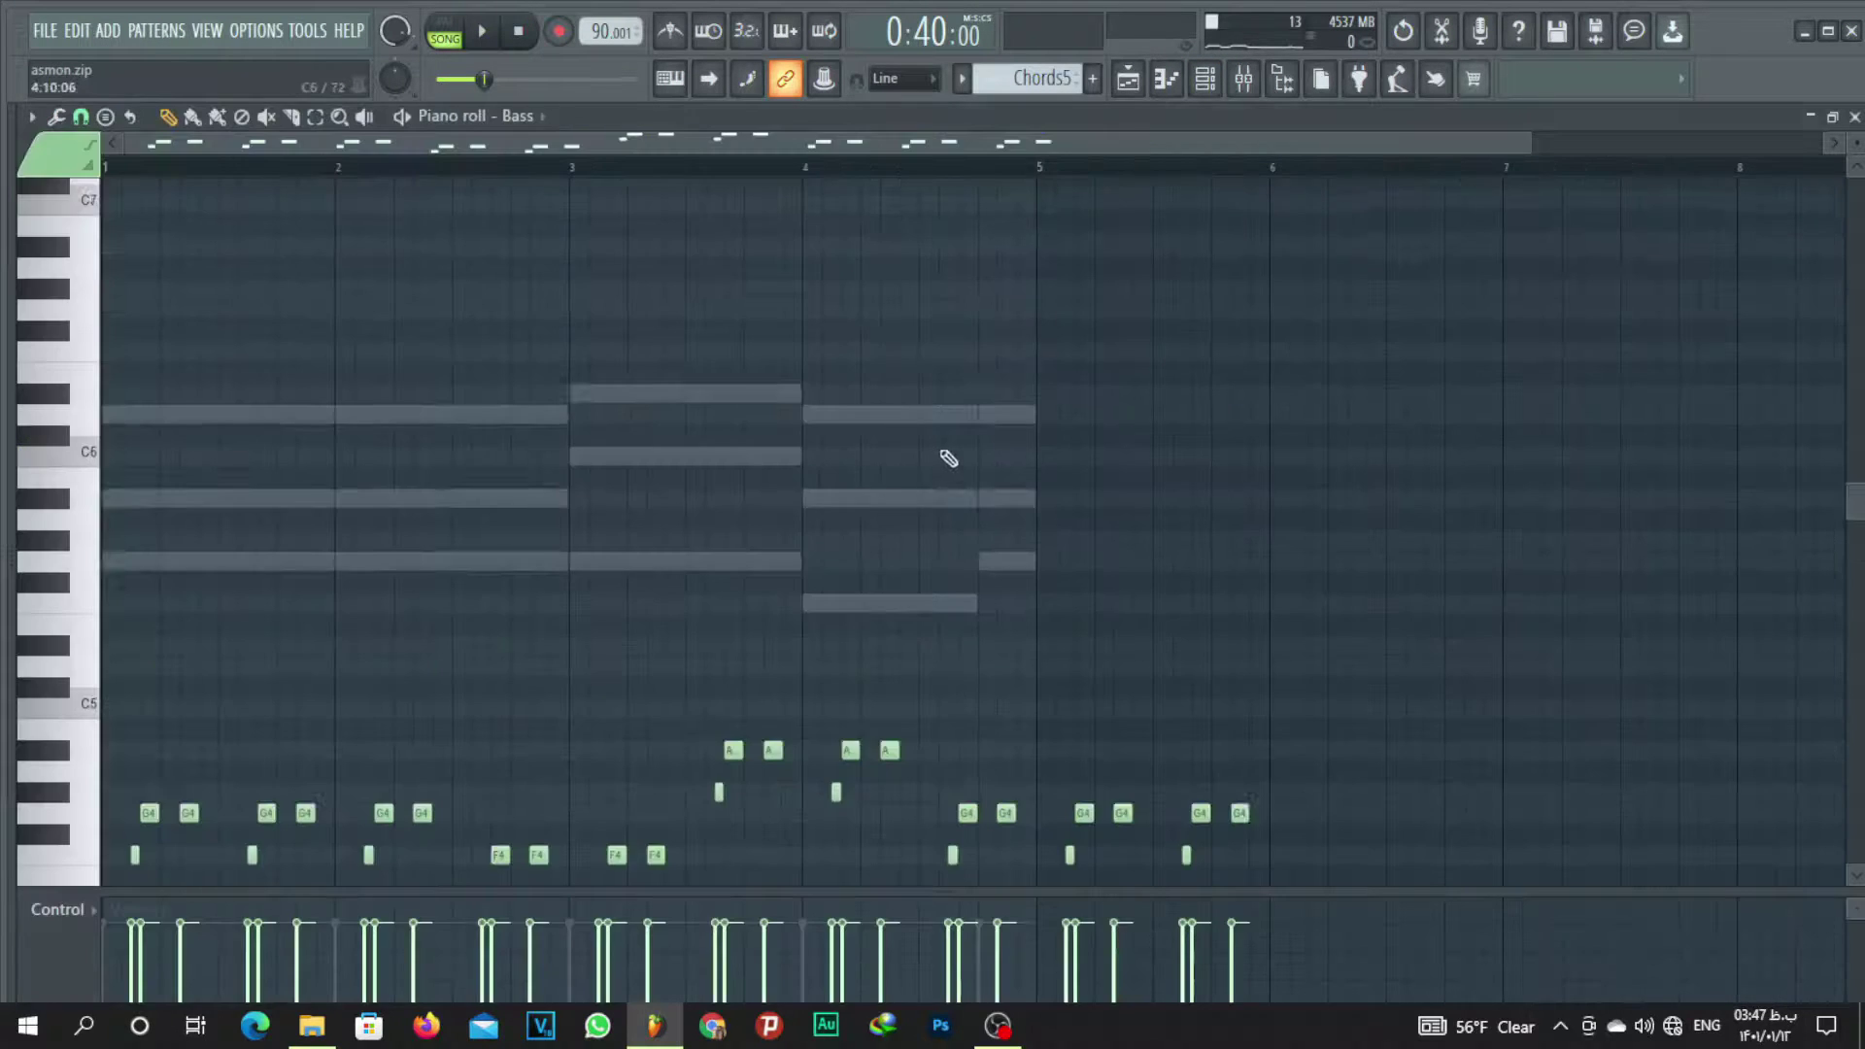
scroll(1068, 467, "down", 4)
left_click_drag(1382, 346, 1061, 747)
key("Delete")
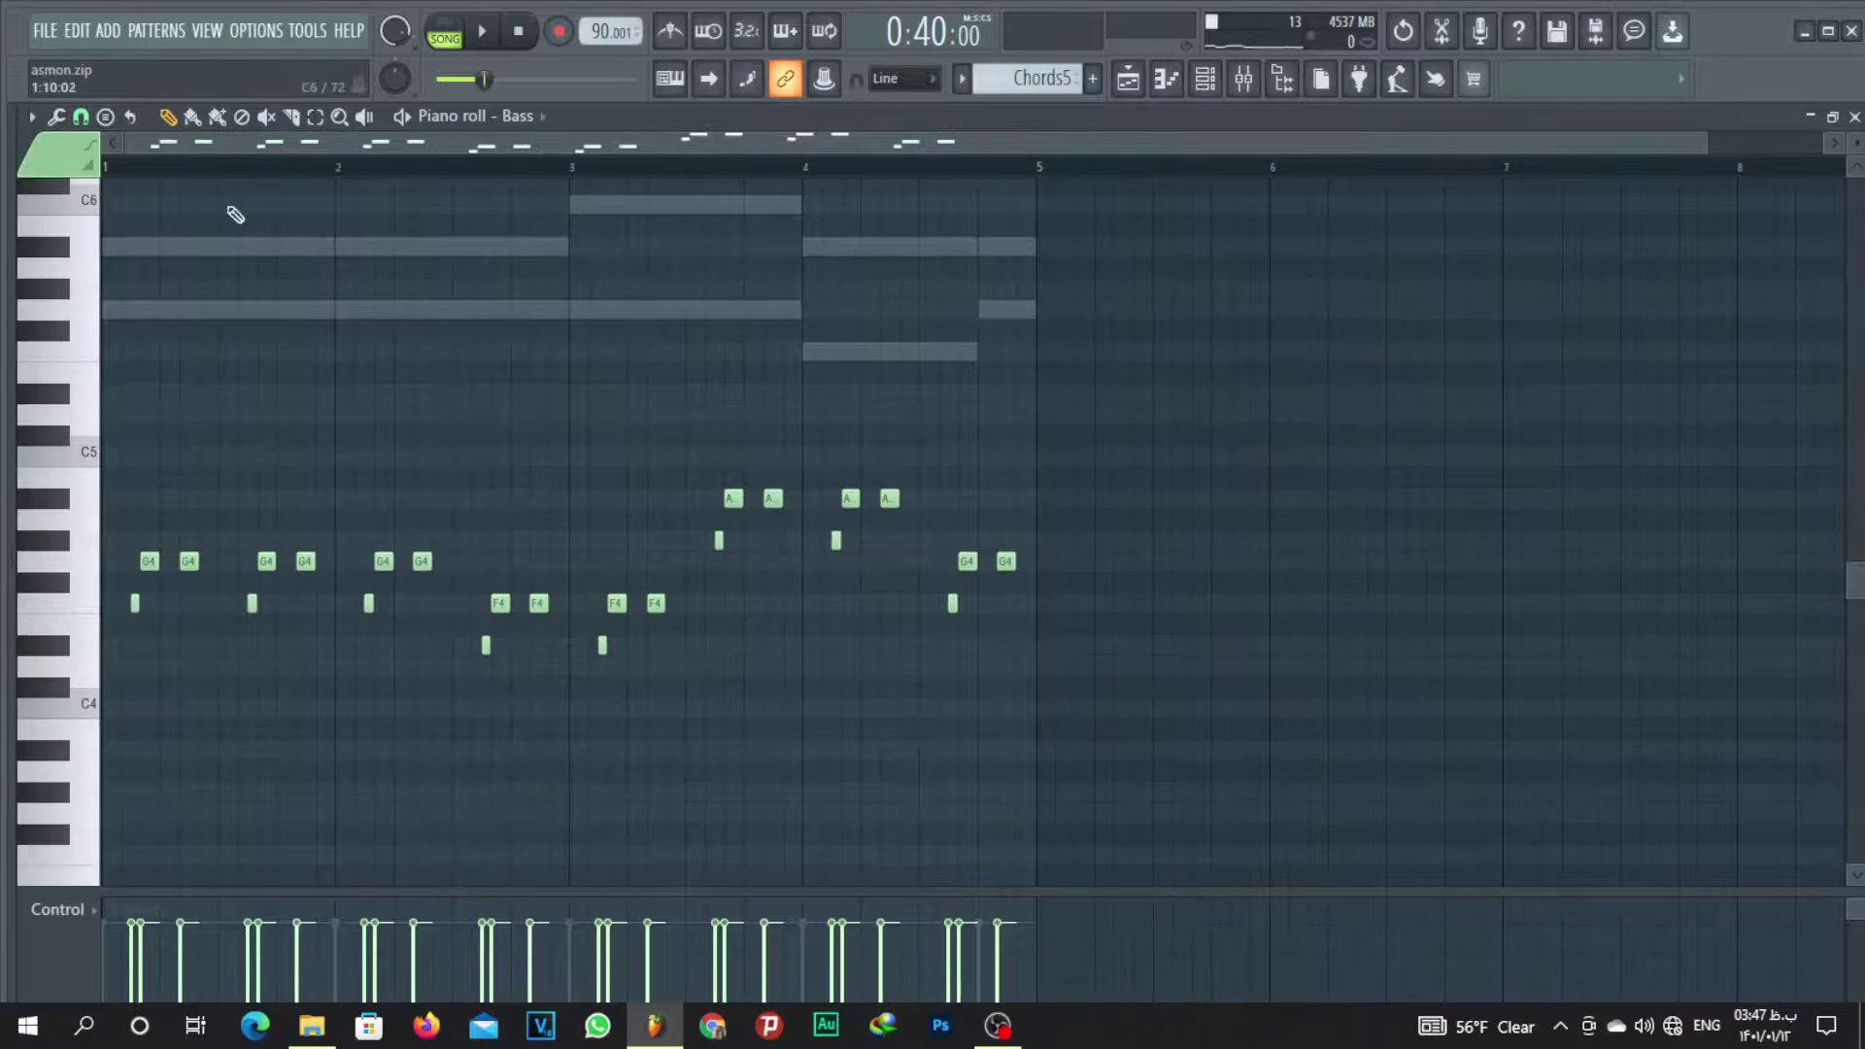
Preview G5 on the keyboard and play Chords5 in pattern mode to compare the bass line with the chords.
scroll(114, 175, "up", 4)
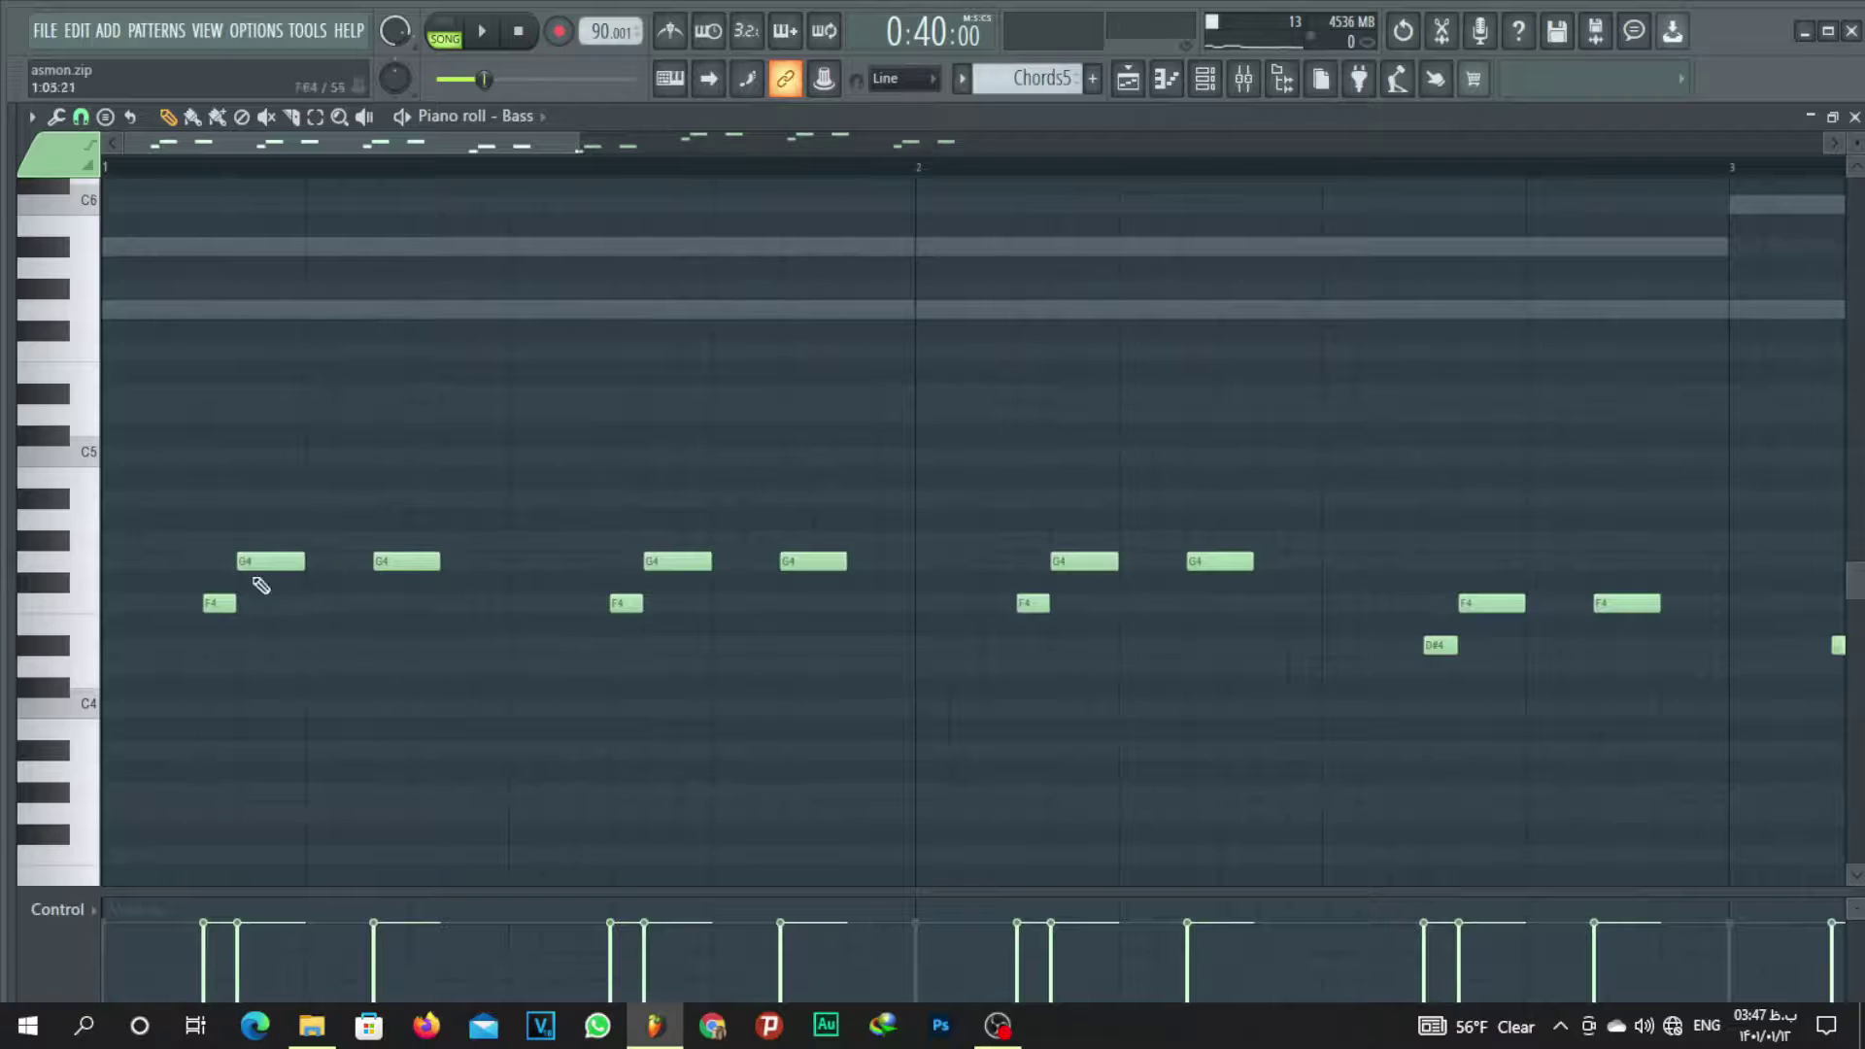
scroll(300, 458, "up", 4)
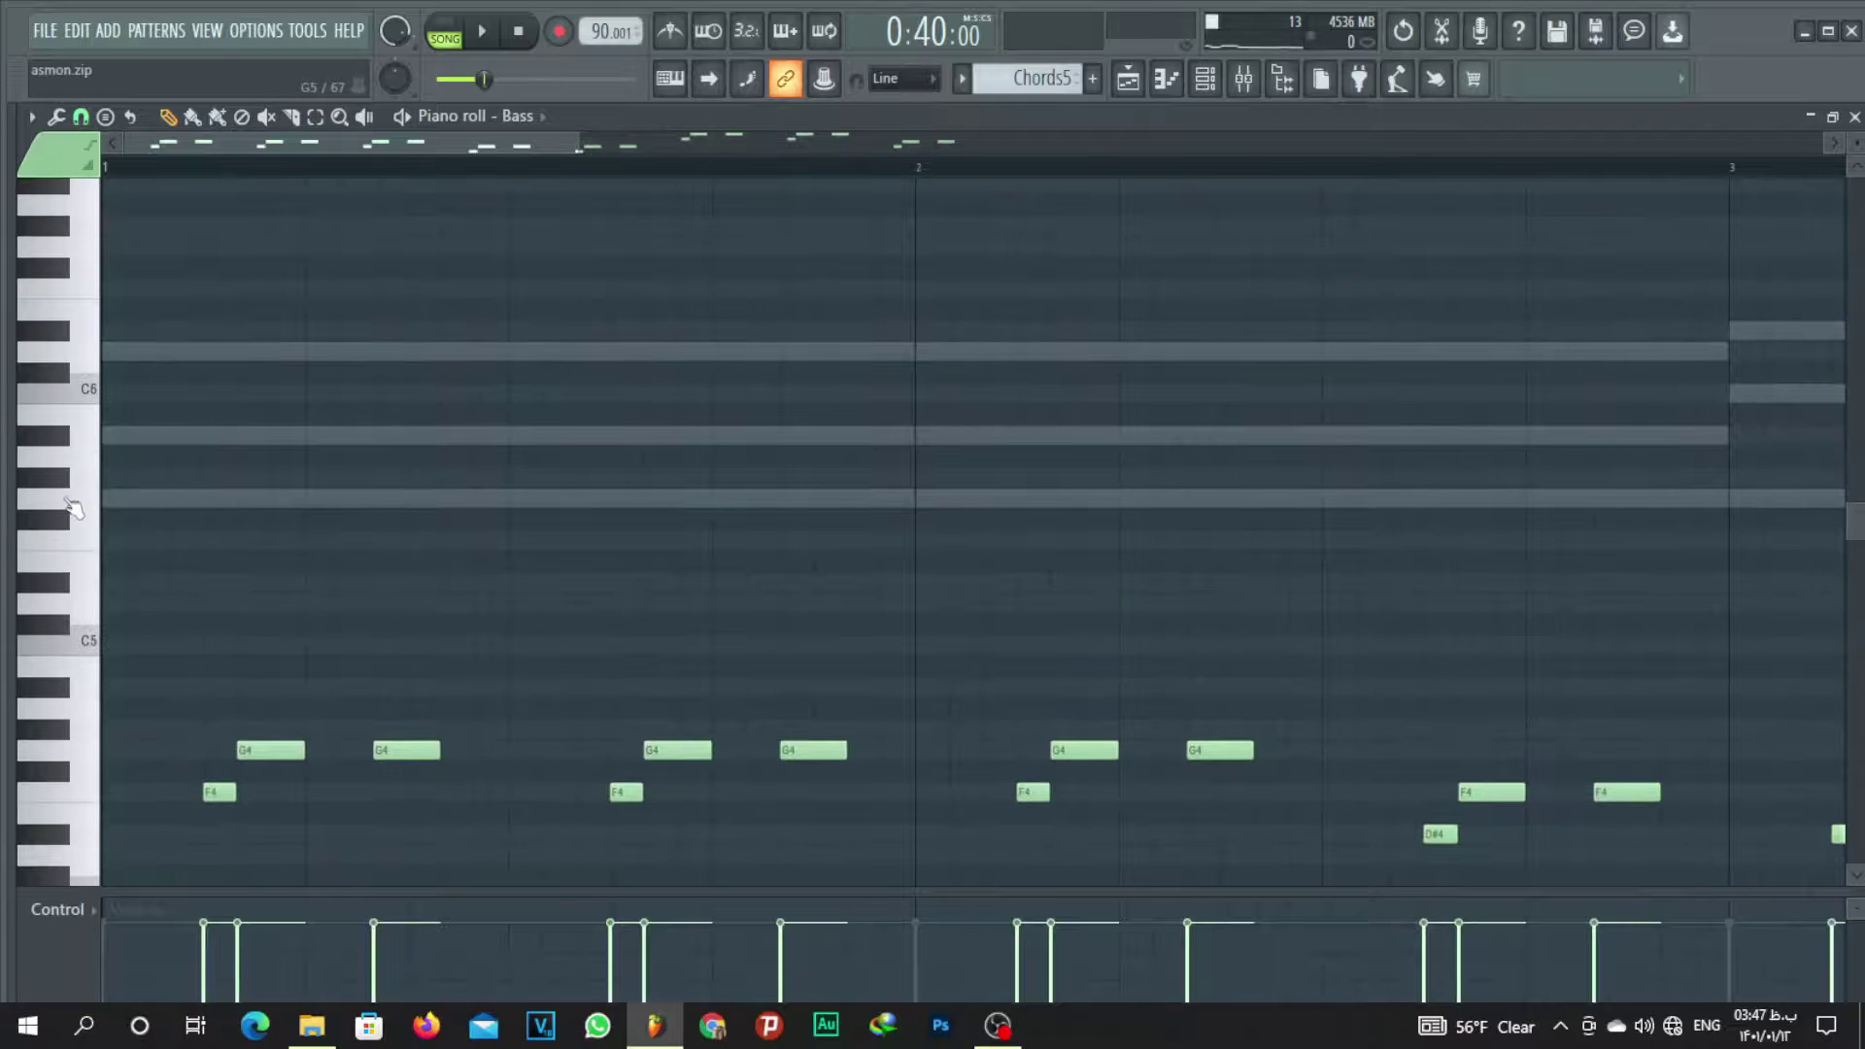
left_click(73, 508)
left_click(445, 31)
left_click(482, 31)
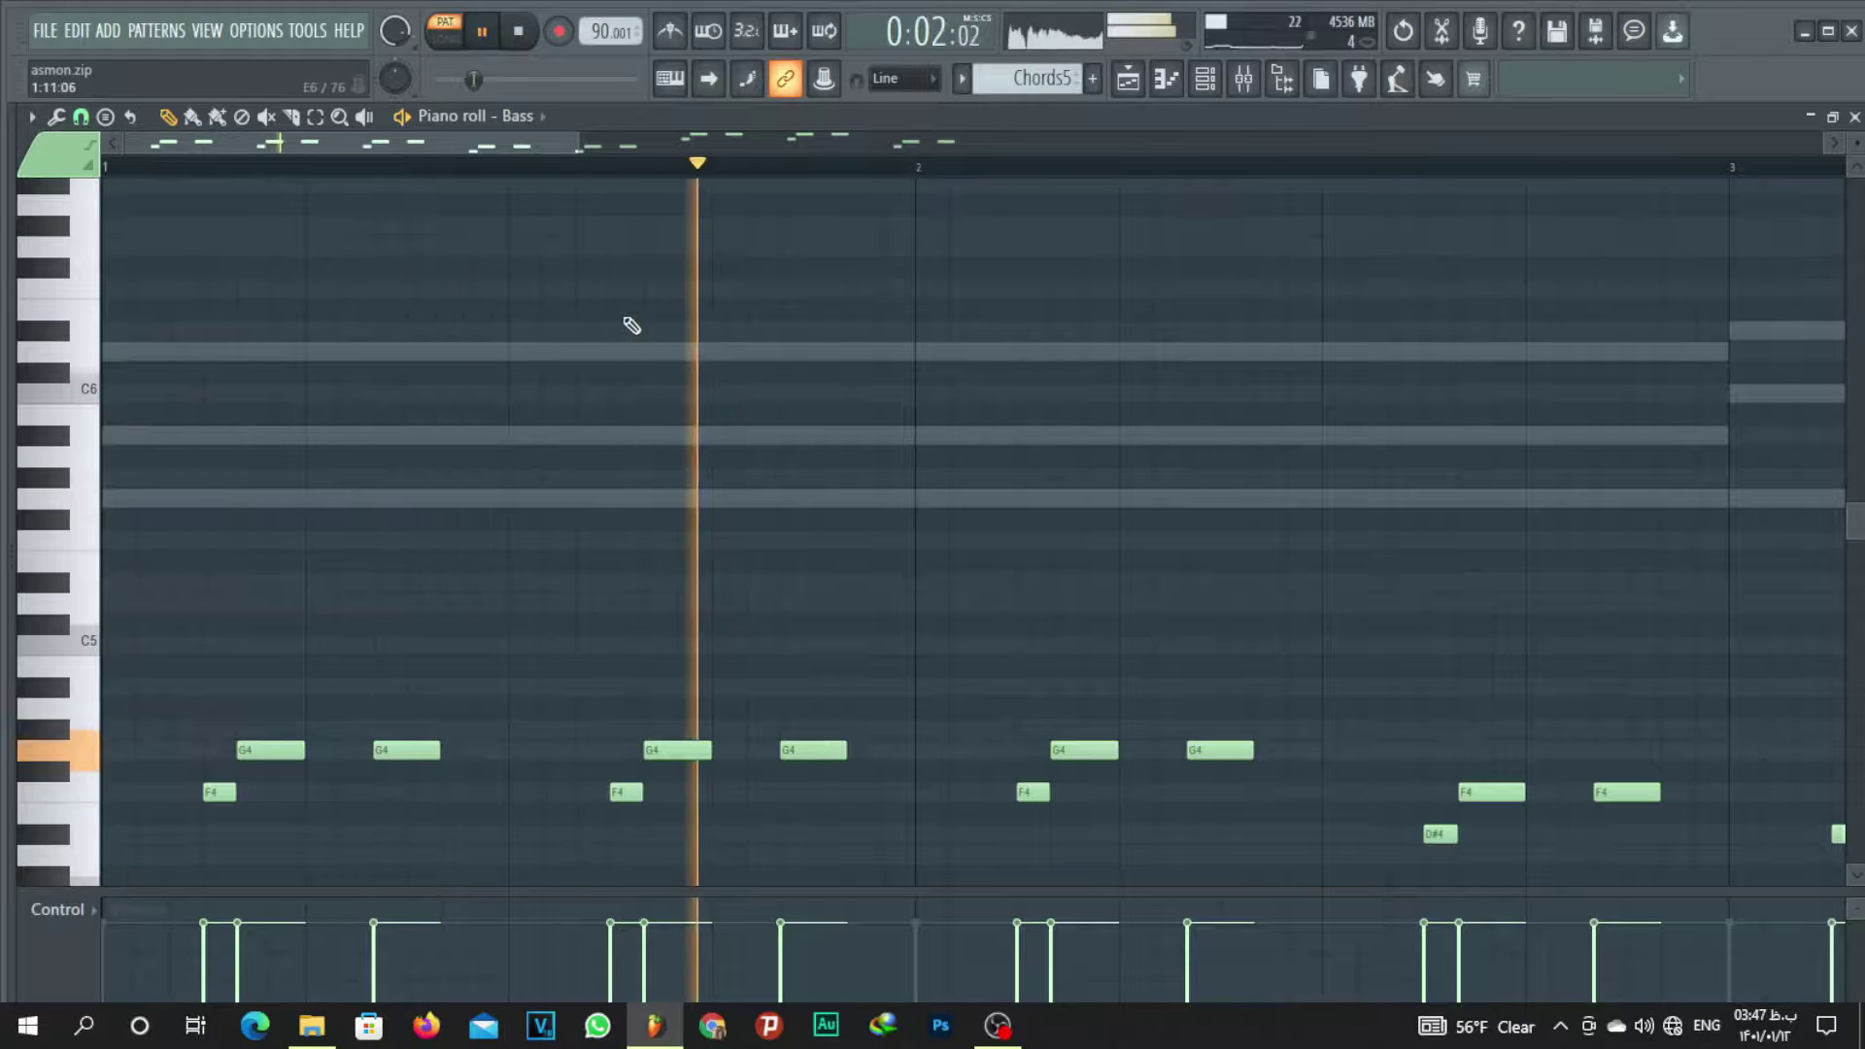
scroll(633, 324, "down", 5)
scroll(887, 175, "down", 3)
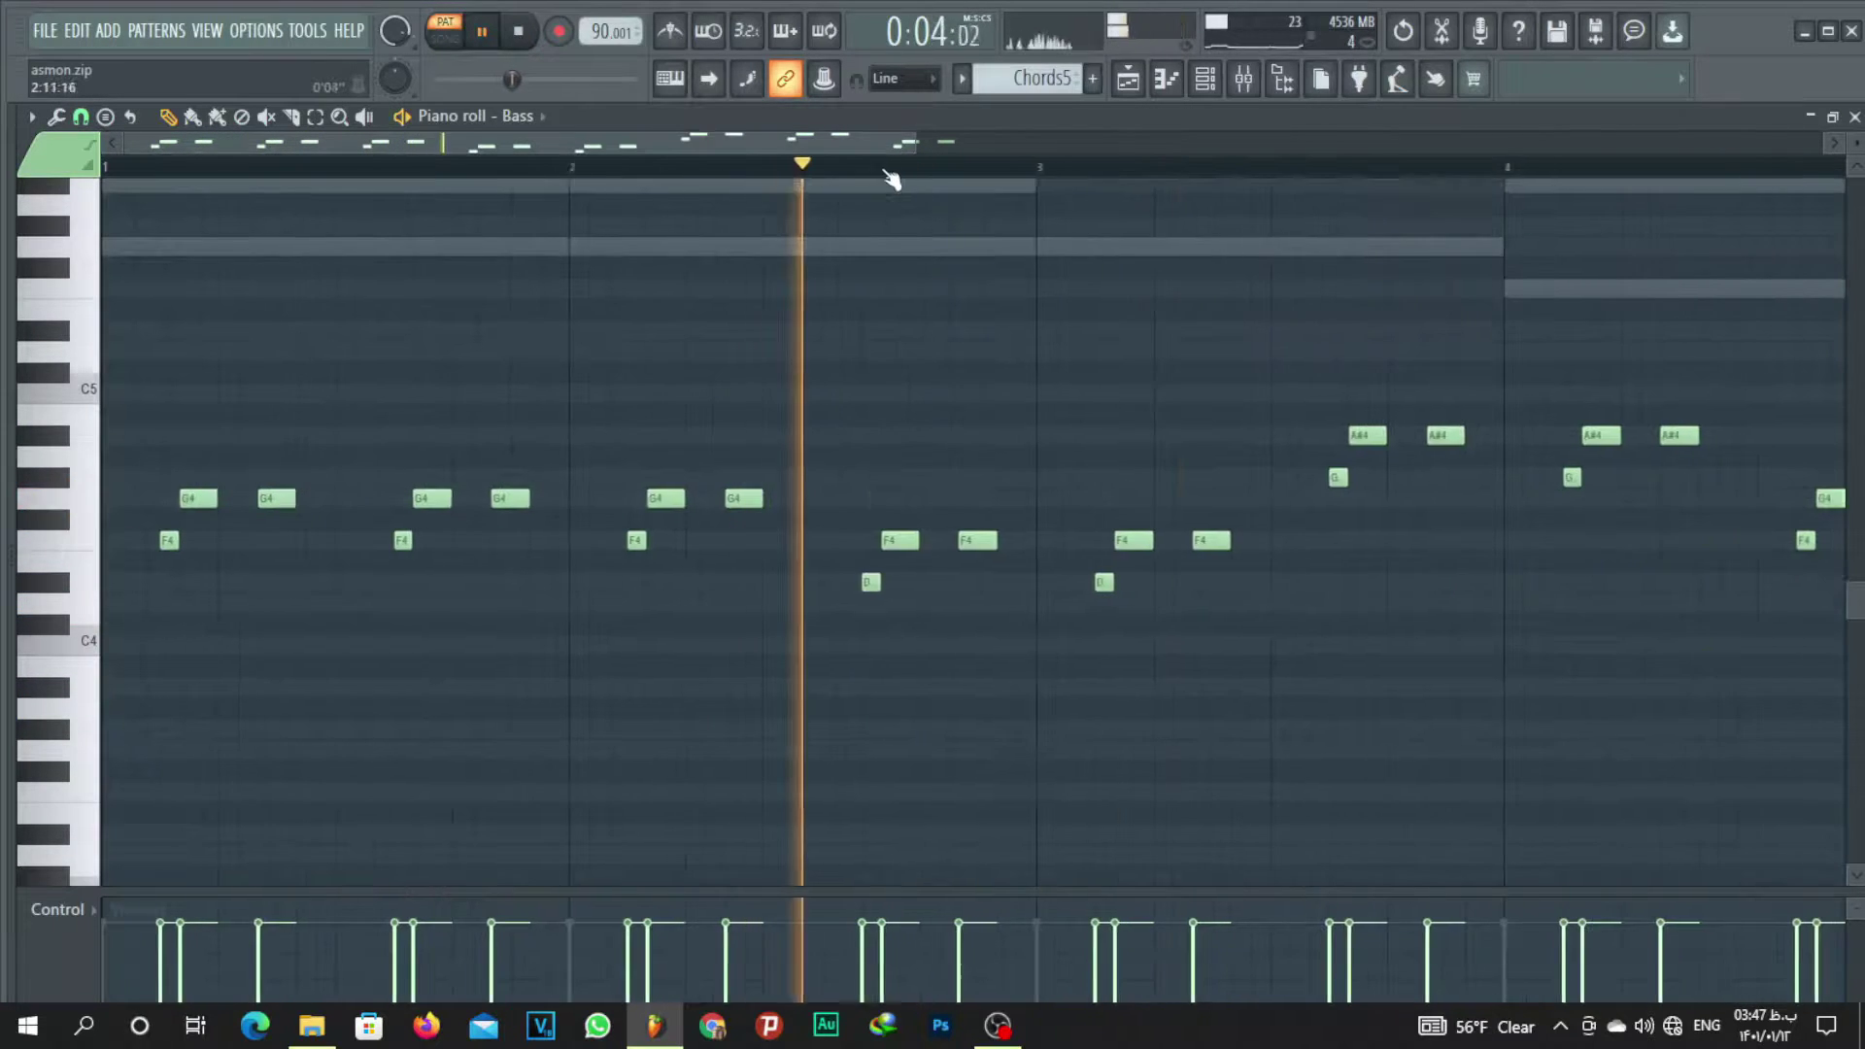
scroll(958, 667, "up", 3)
key("space")
Raise the last three bass notes of bar 2 by two semitones, to F4, G4 and G4.
left_click_drag(1028, 643, 880, 747)
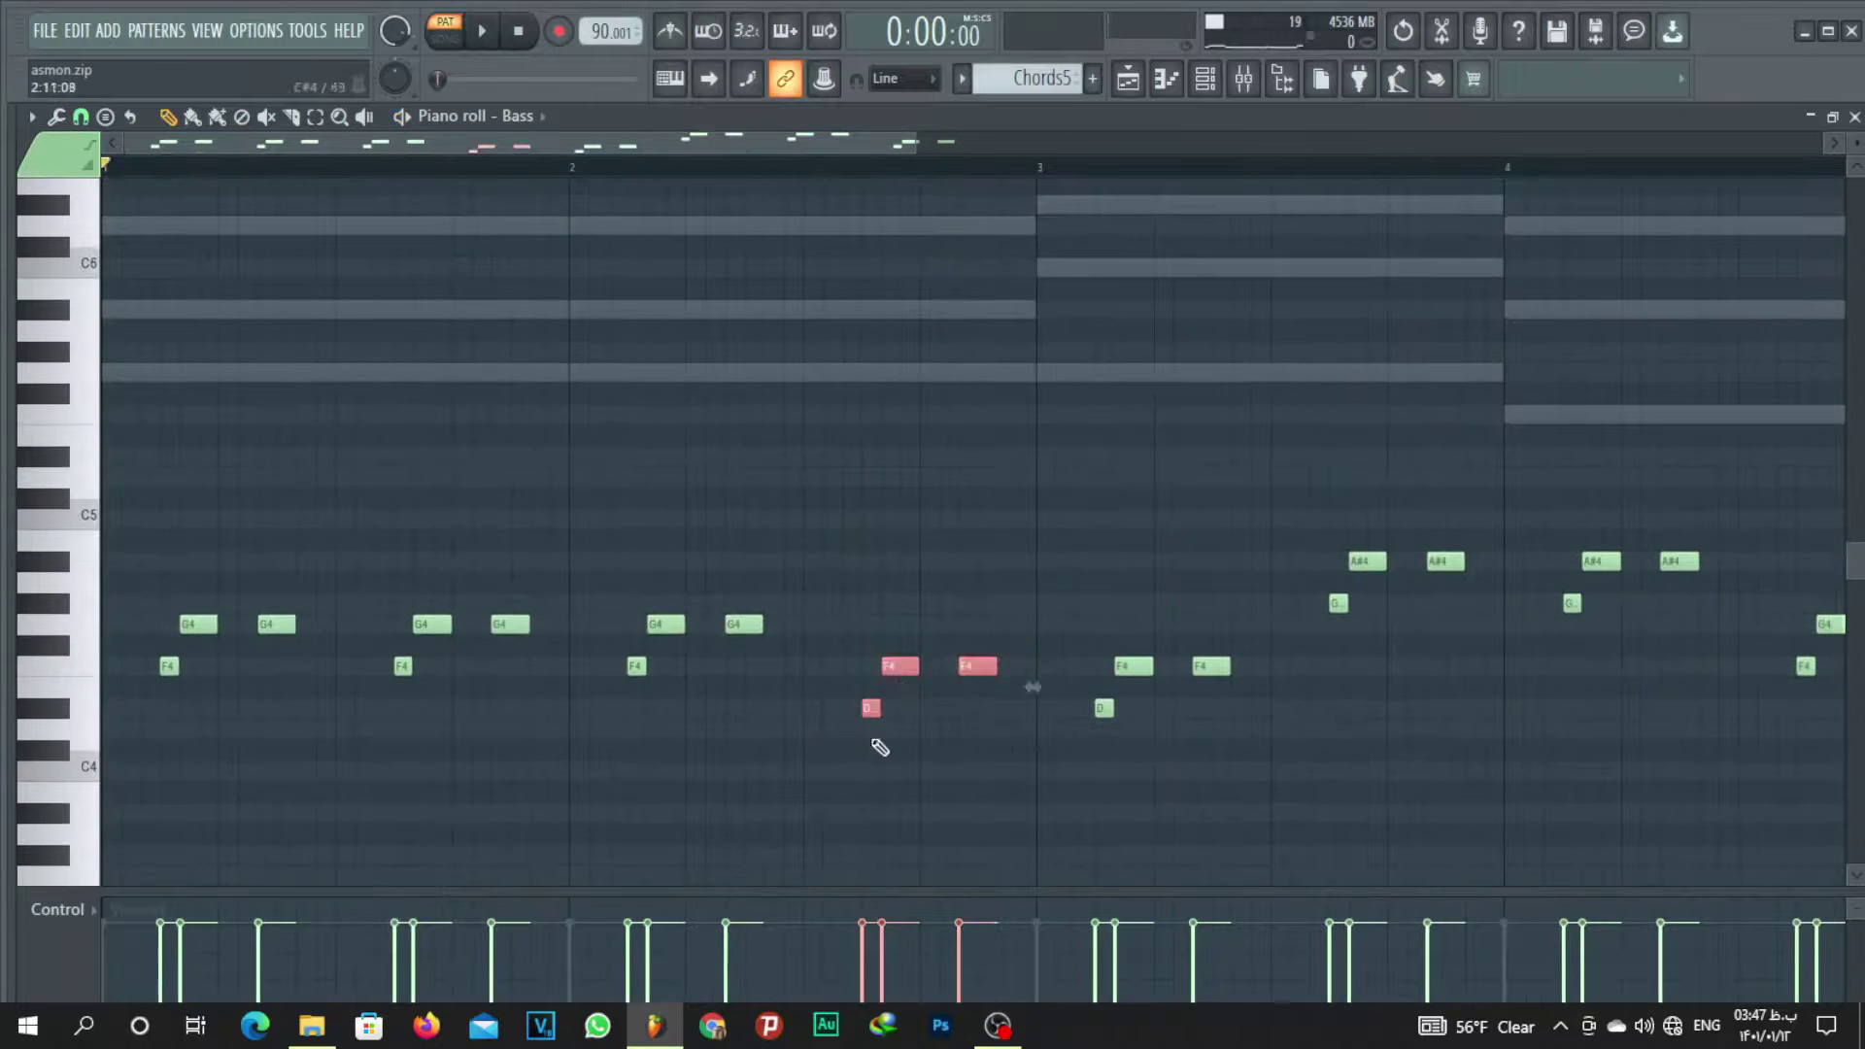
left_click_drag(897, 666, 896, 623)
left_click(1103, 616)
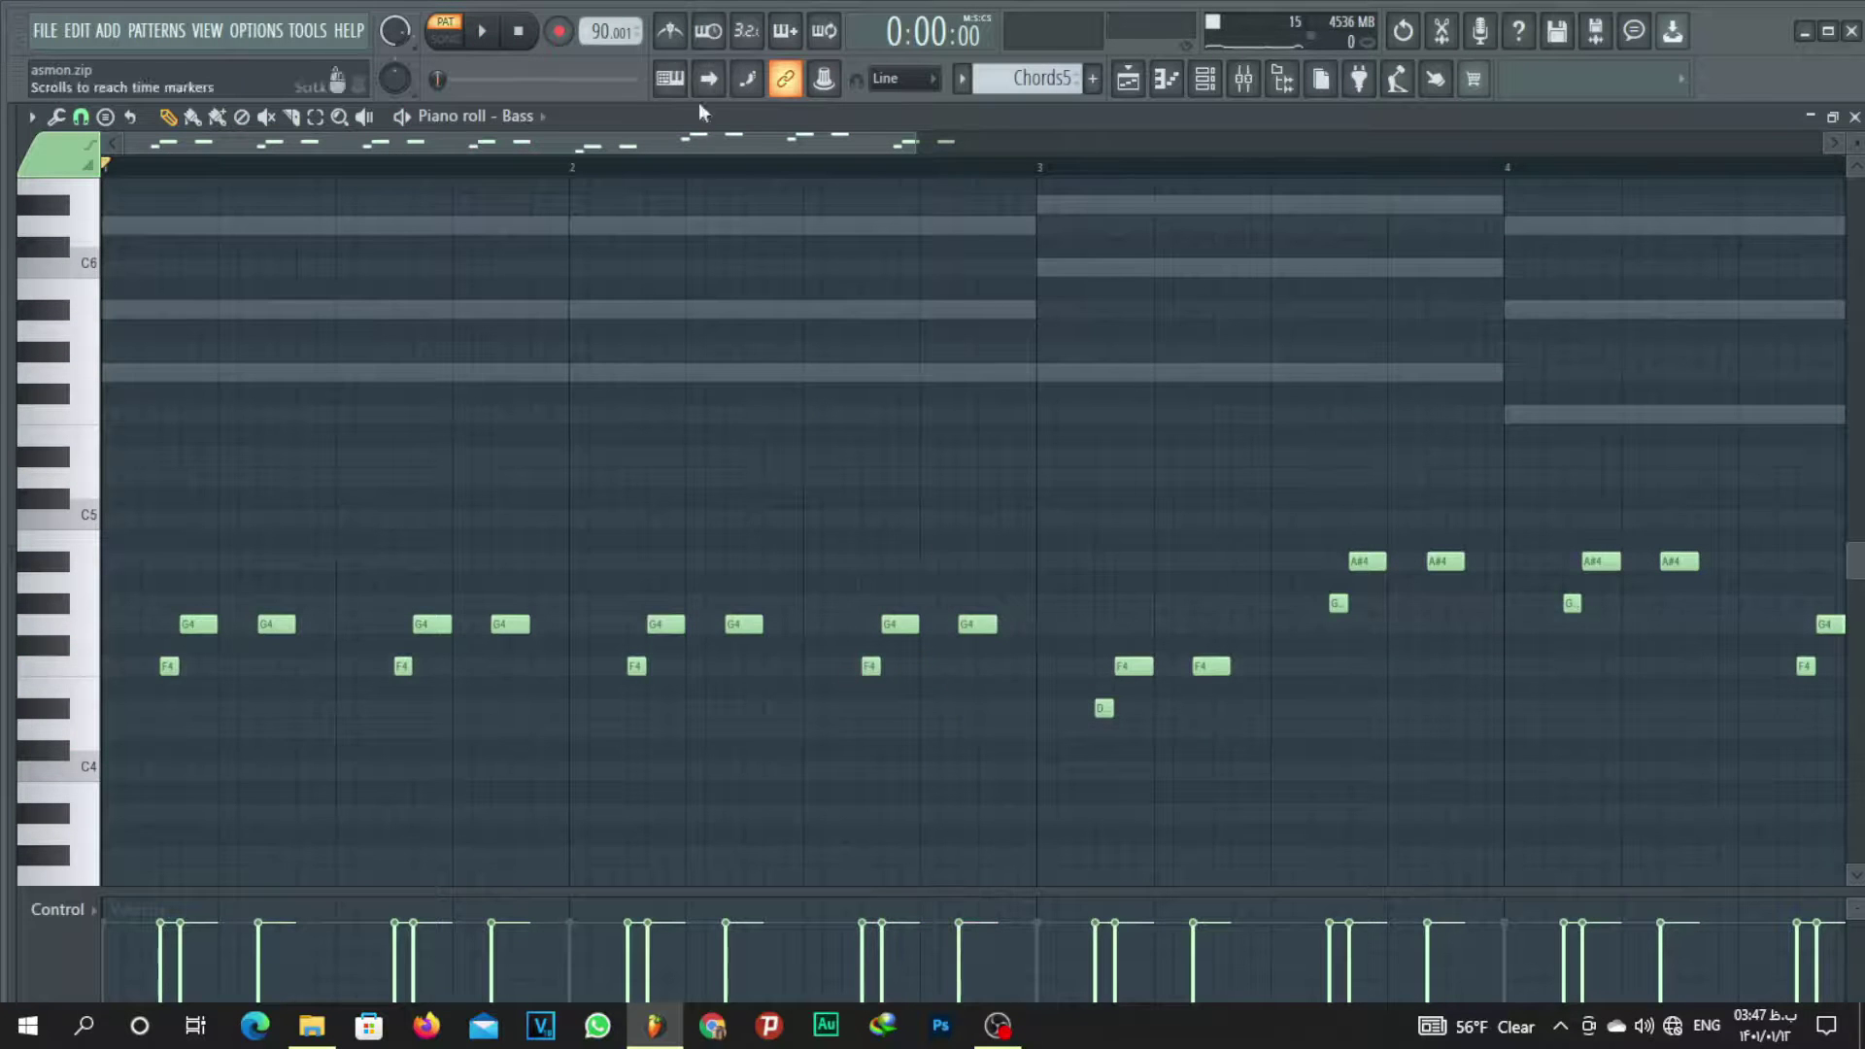
scroll(699, 172, "down", 2)
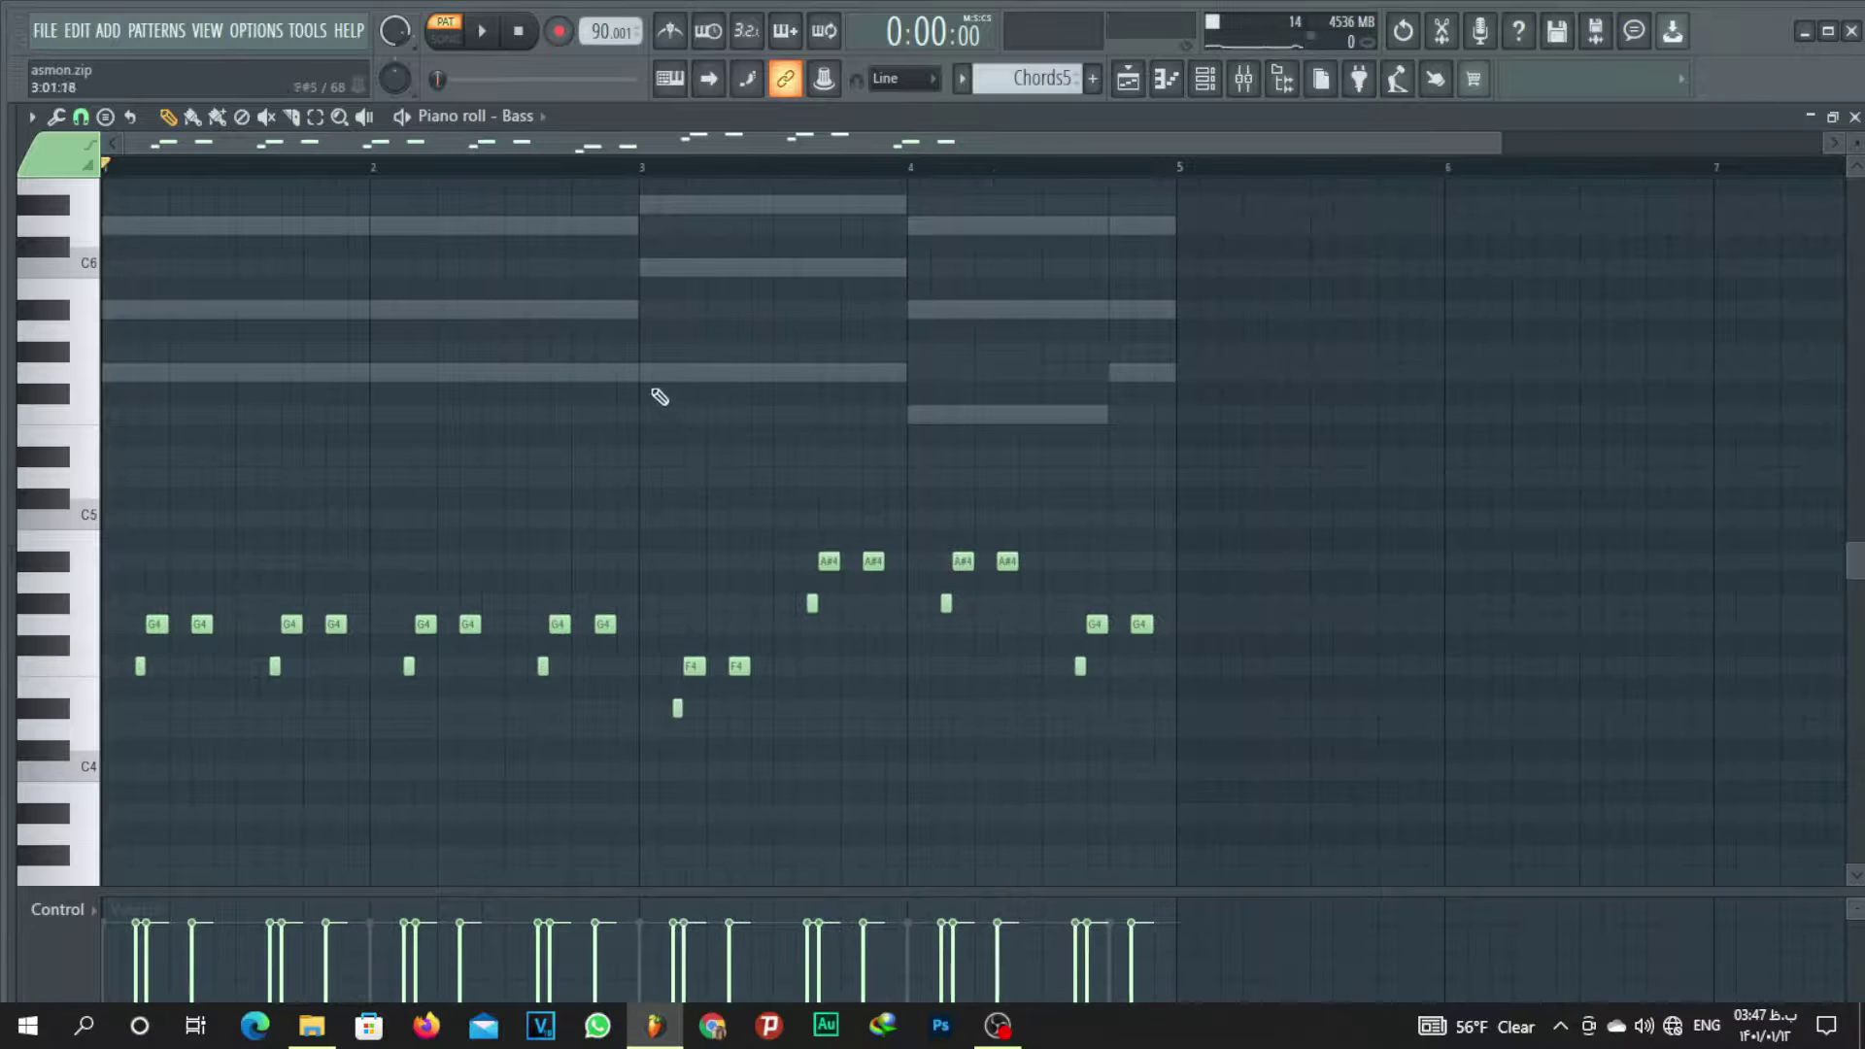
left_click(655, 272)
right_click(674, 270)
left_click_drag(775, 638, 682, 680)
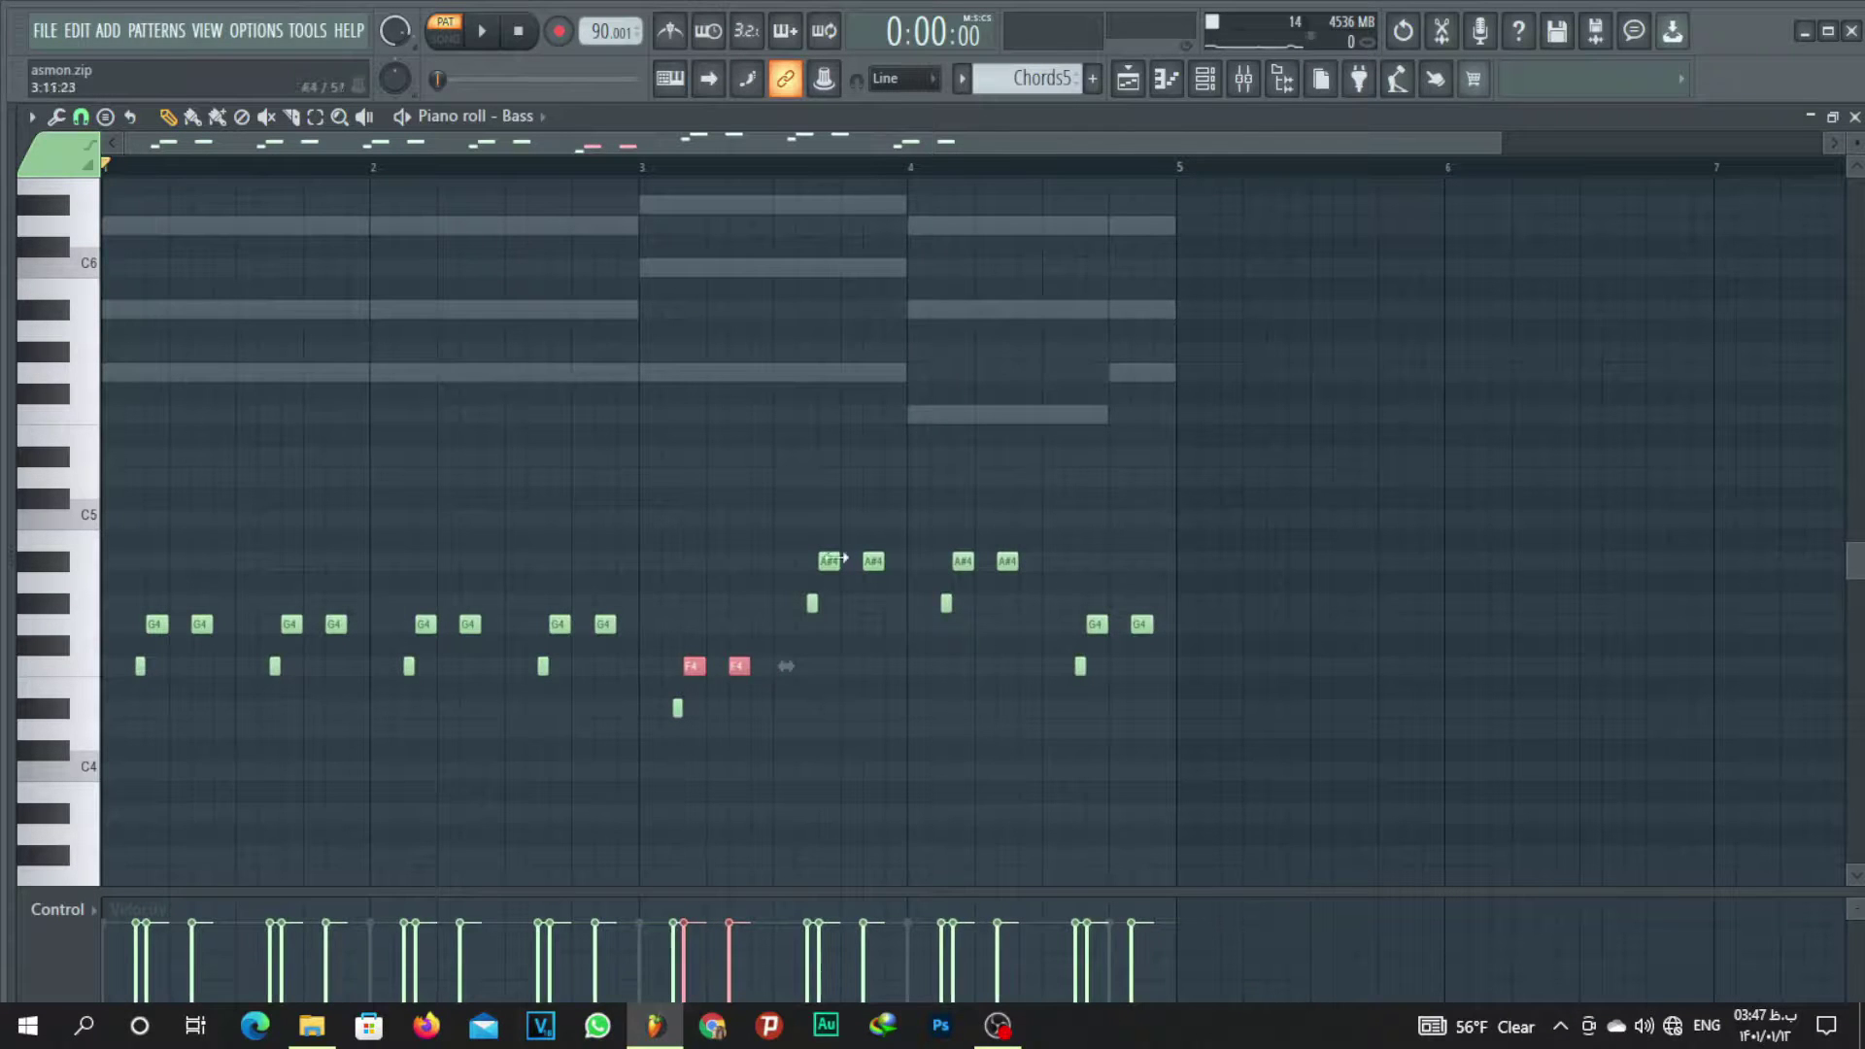
left_click(666, 483)
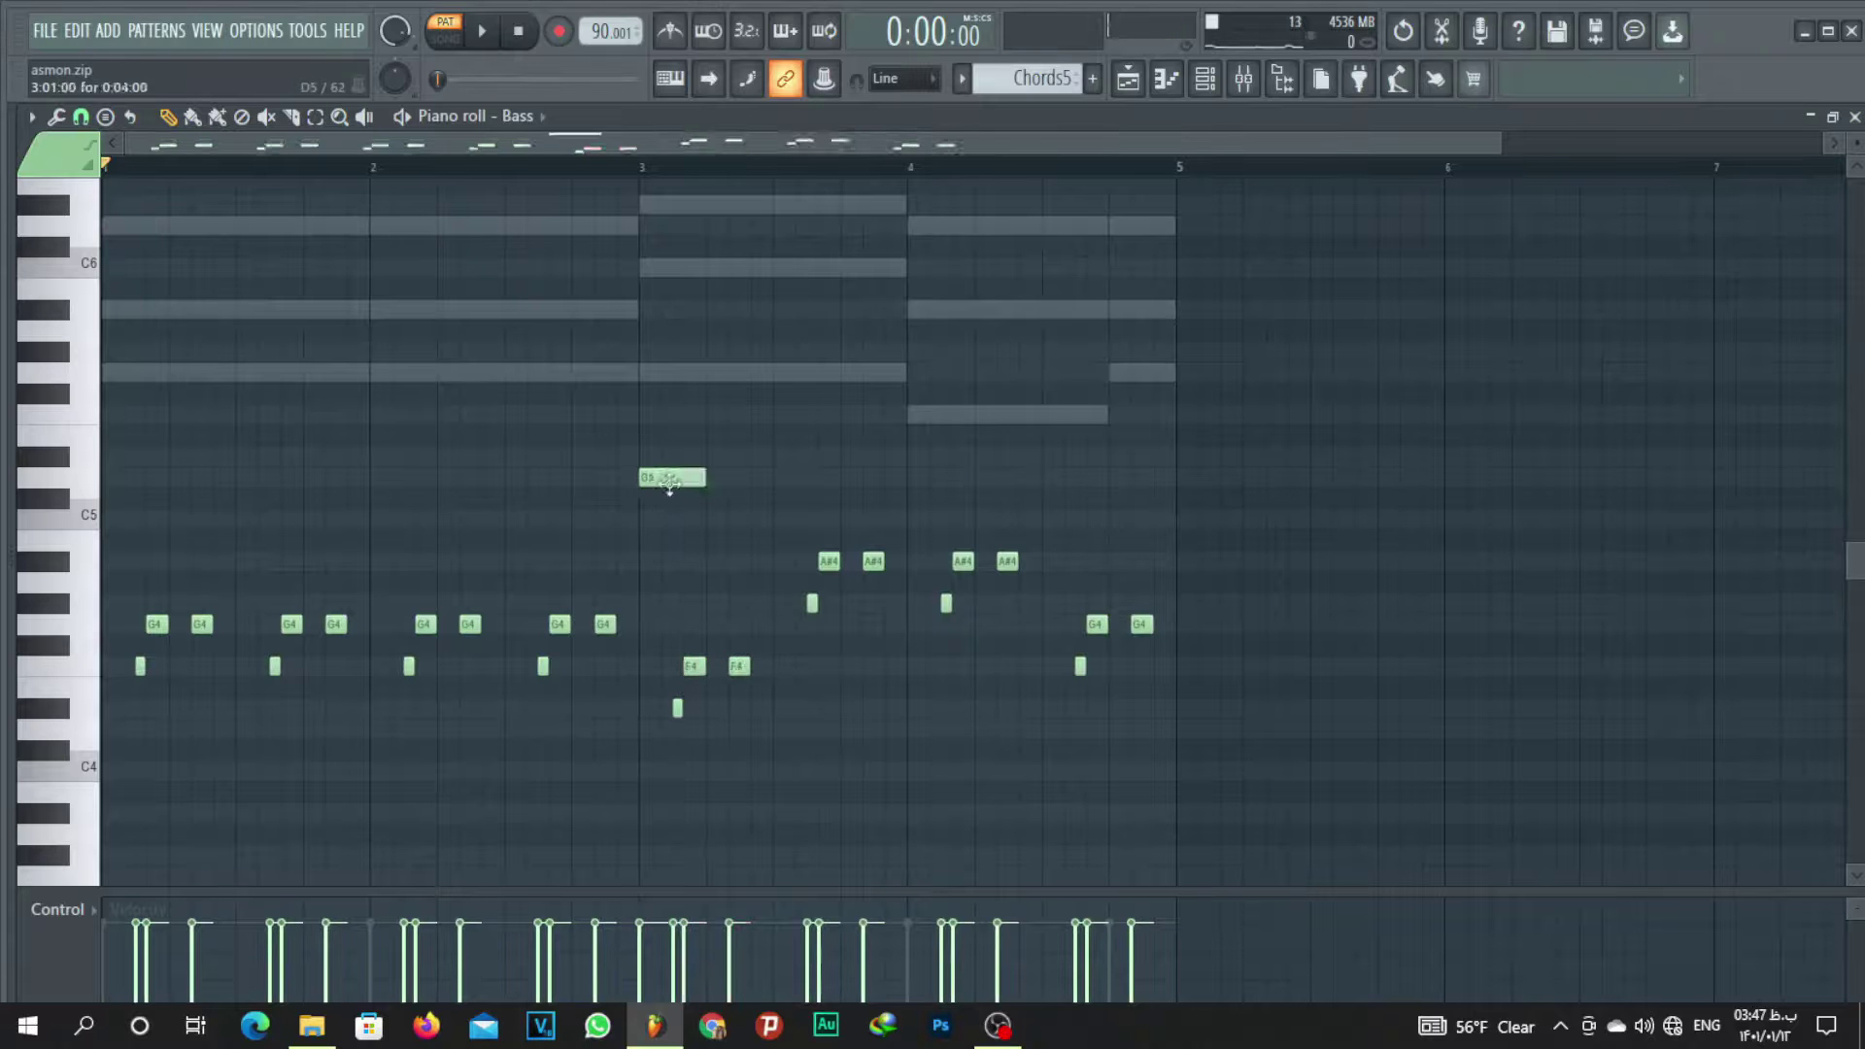
left_click_drag(667, 477, 666, 524)
right_click(669, 520)
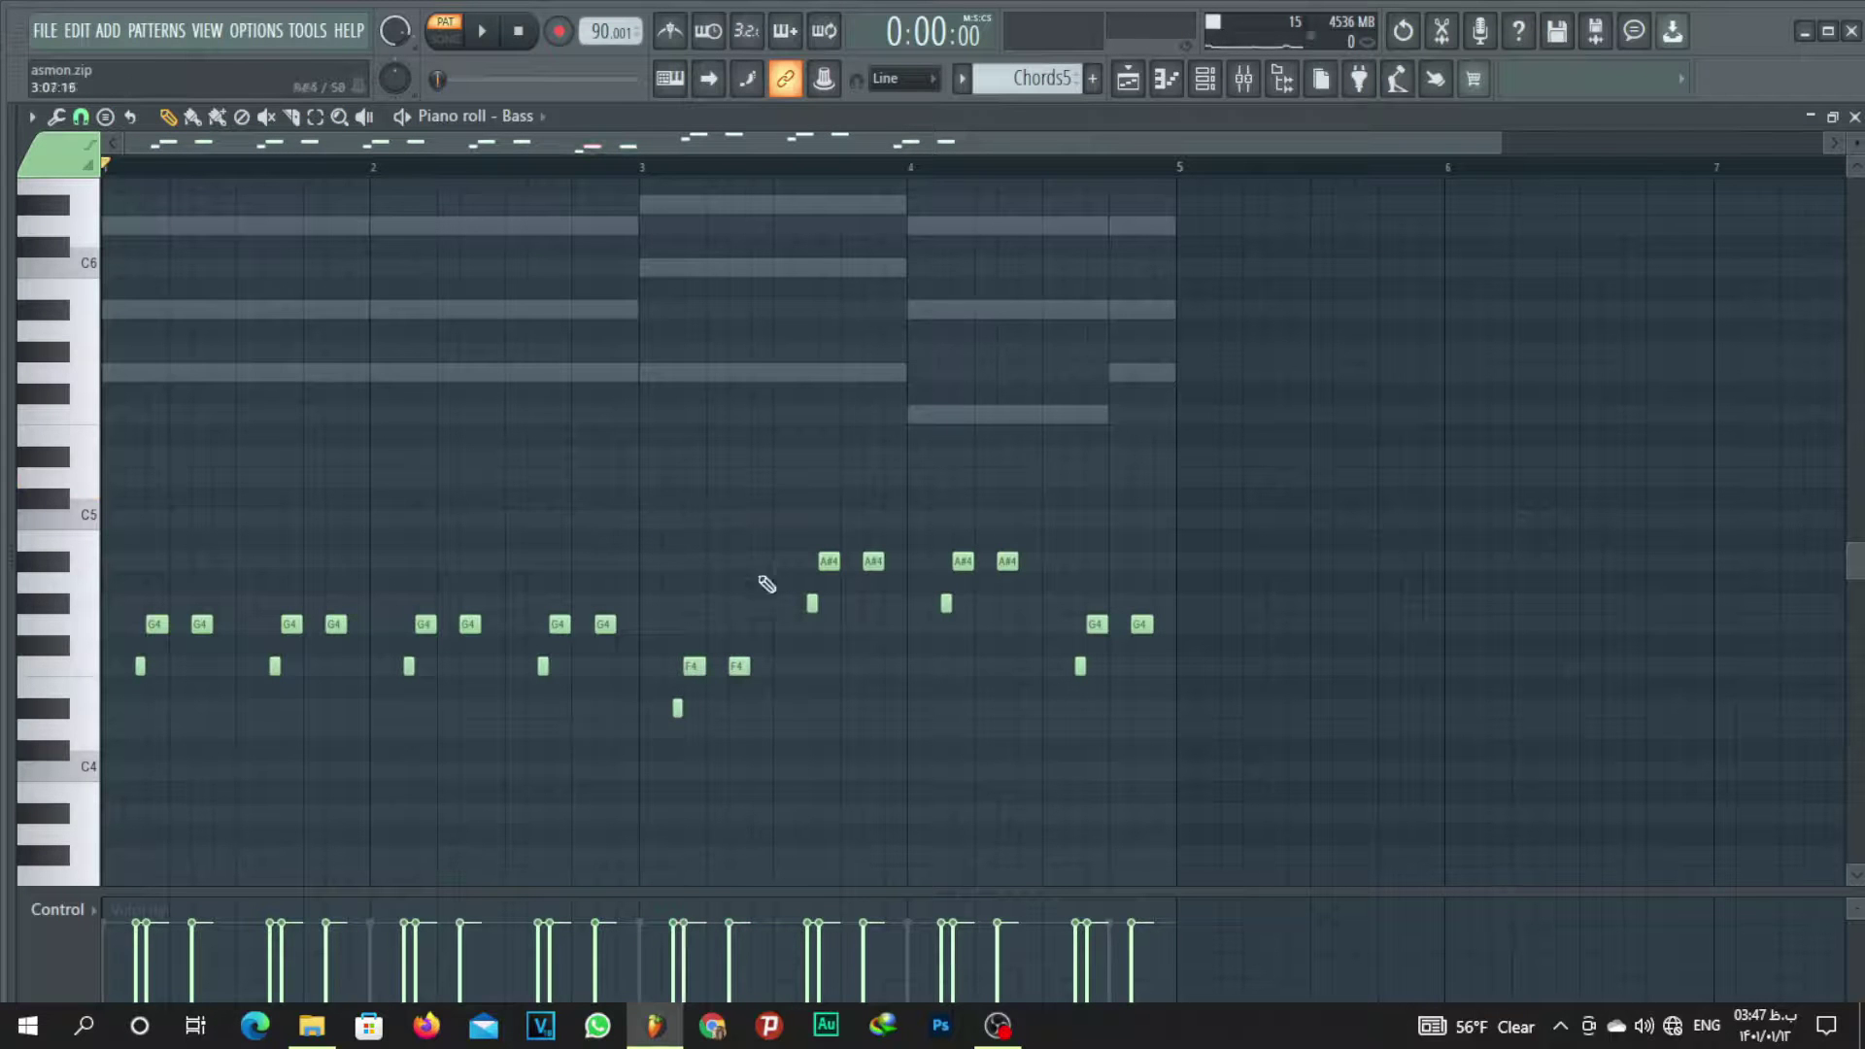
Raise both three-note bass groups in bar 3 to A#4, C5 and C5.
left_click_drag(770, 638, 678, 561)
left_click(783, 627)
left_click_drag(910, 549, 802, 647)
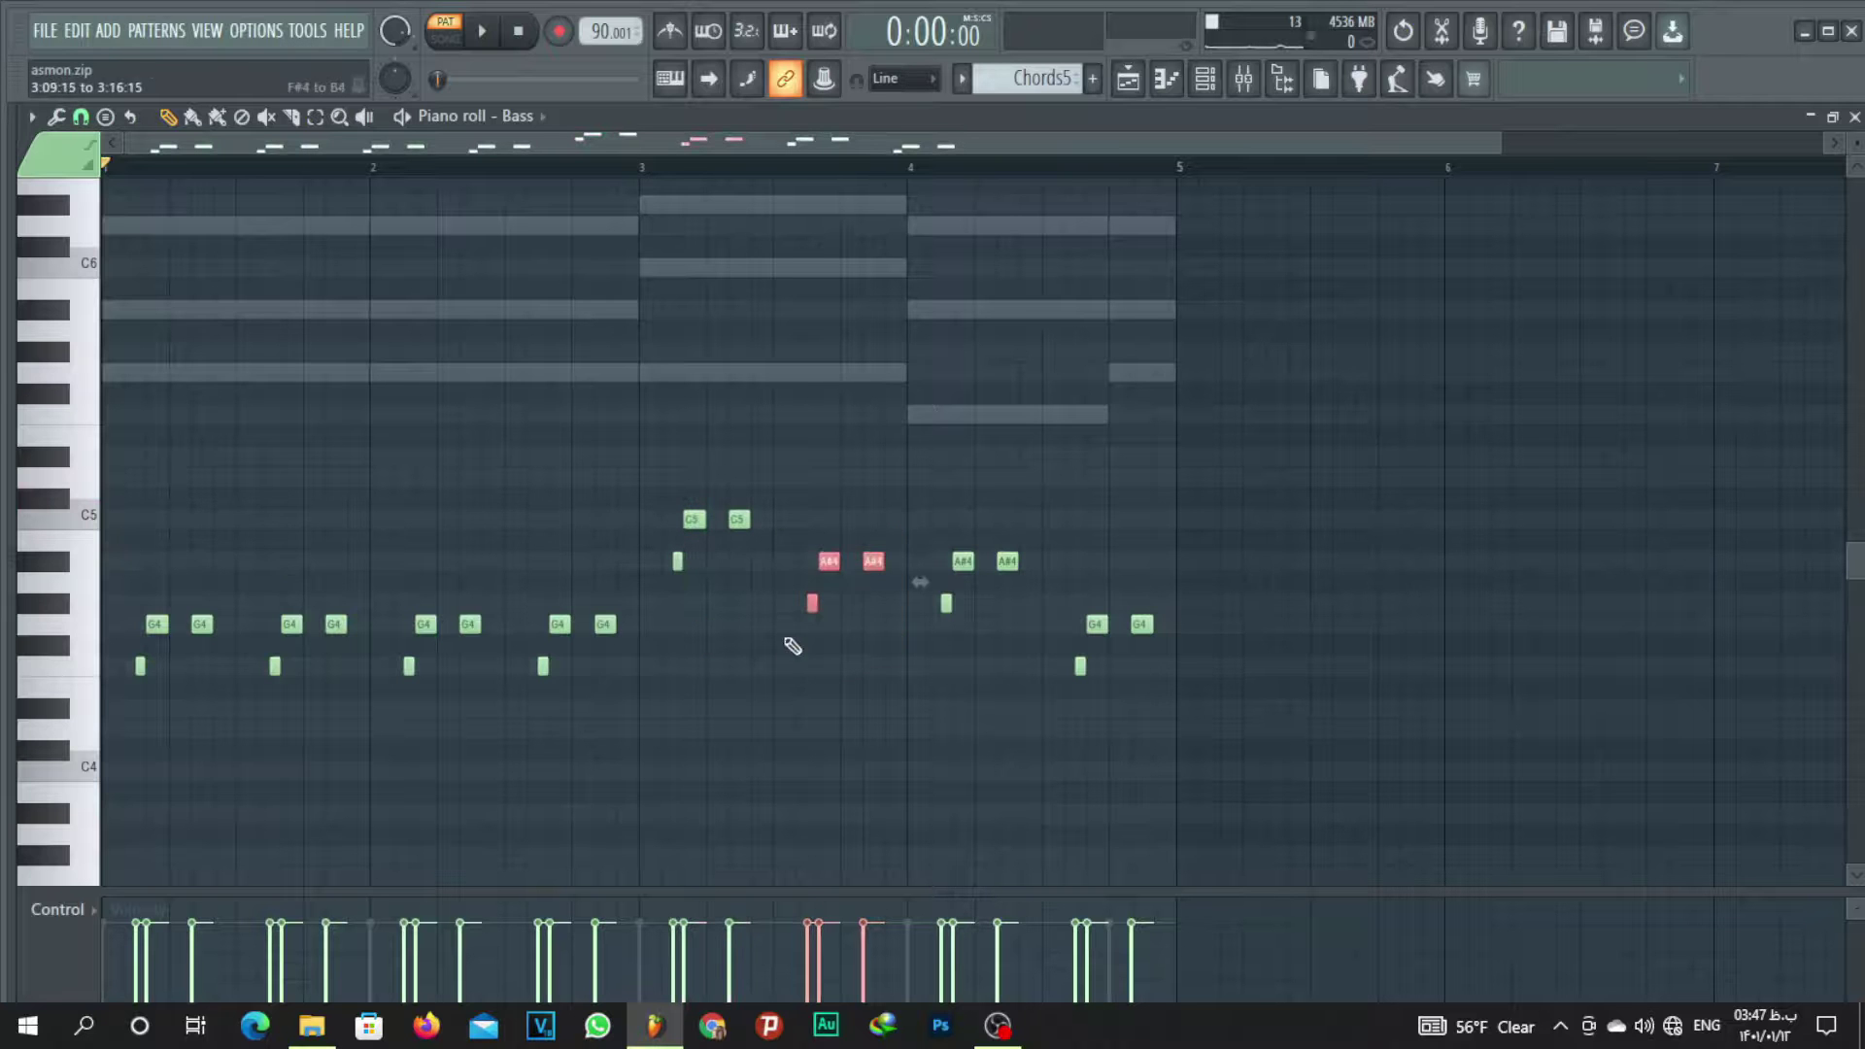
left_click_drag(826, 559, 826, 517)
left_click(869, 617)
Listen to the four-bar bass line and raise the first two notes of bar 4's second group to G#4 and A#4.
key("space")
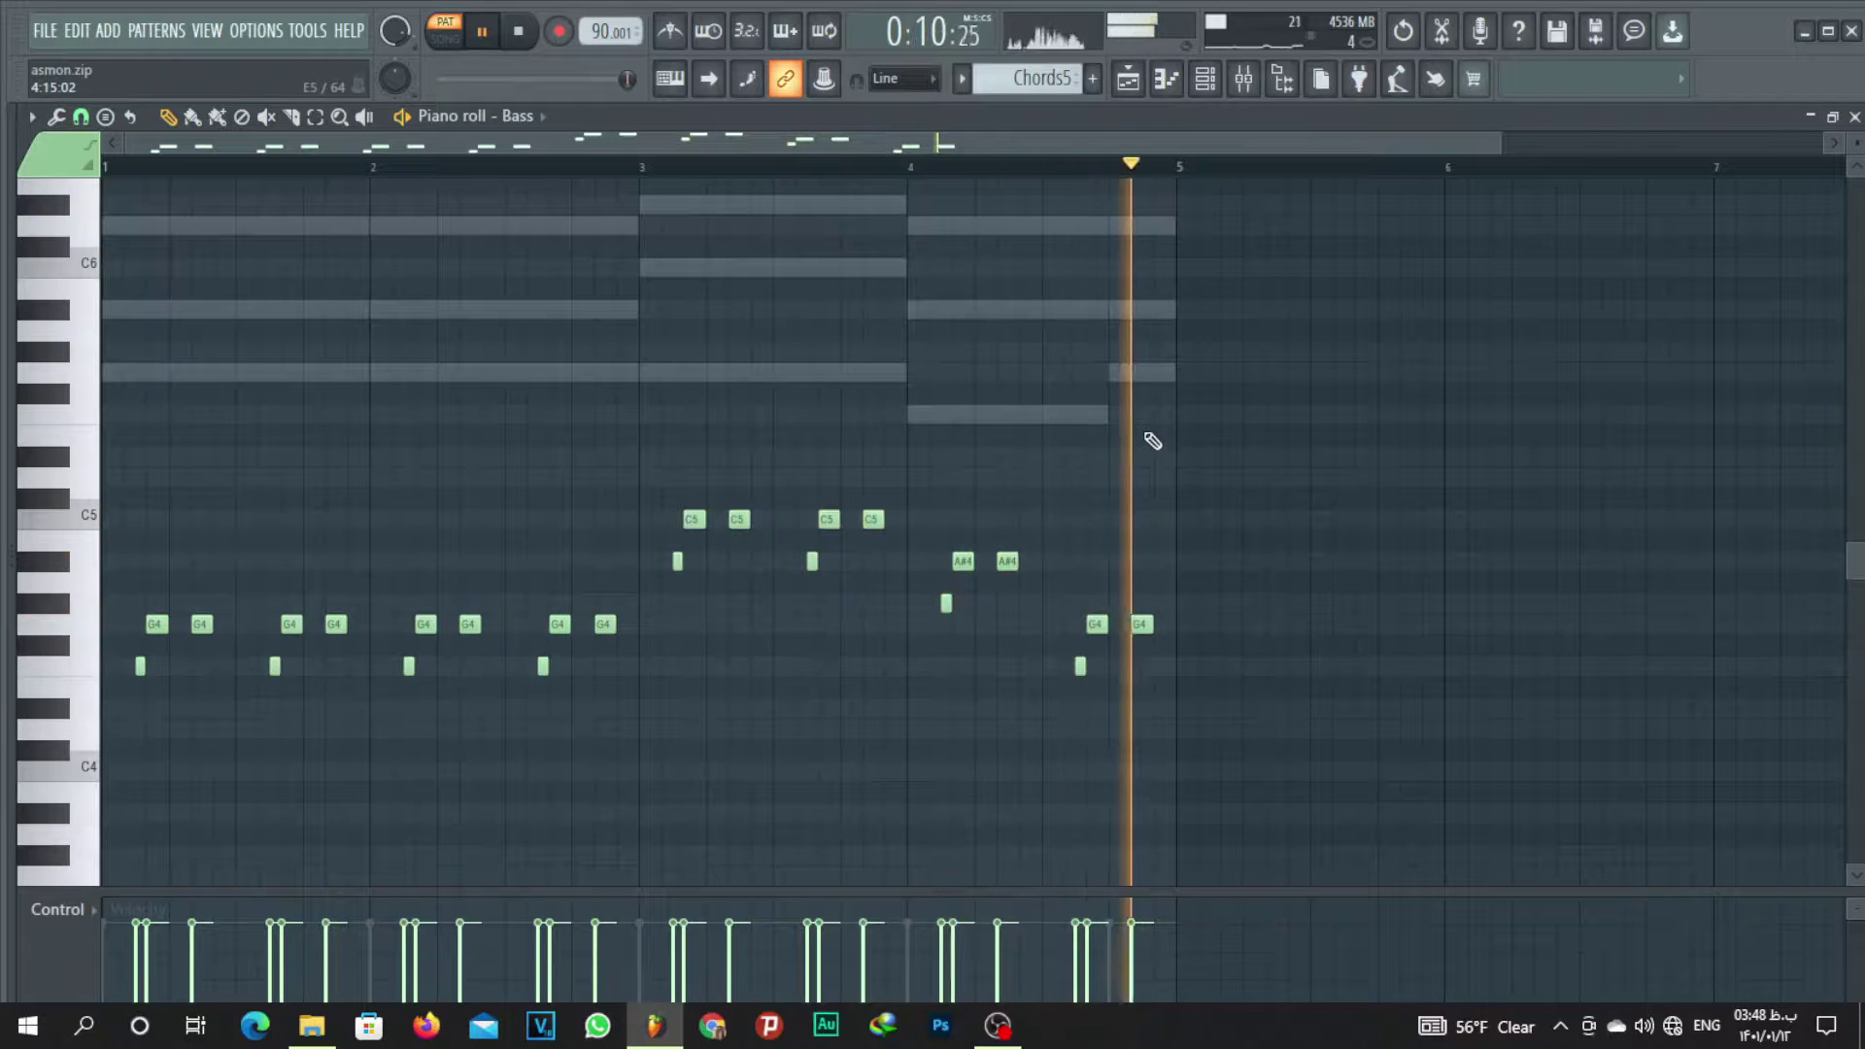
key("space")
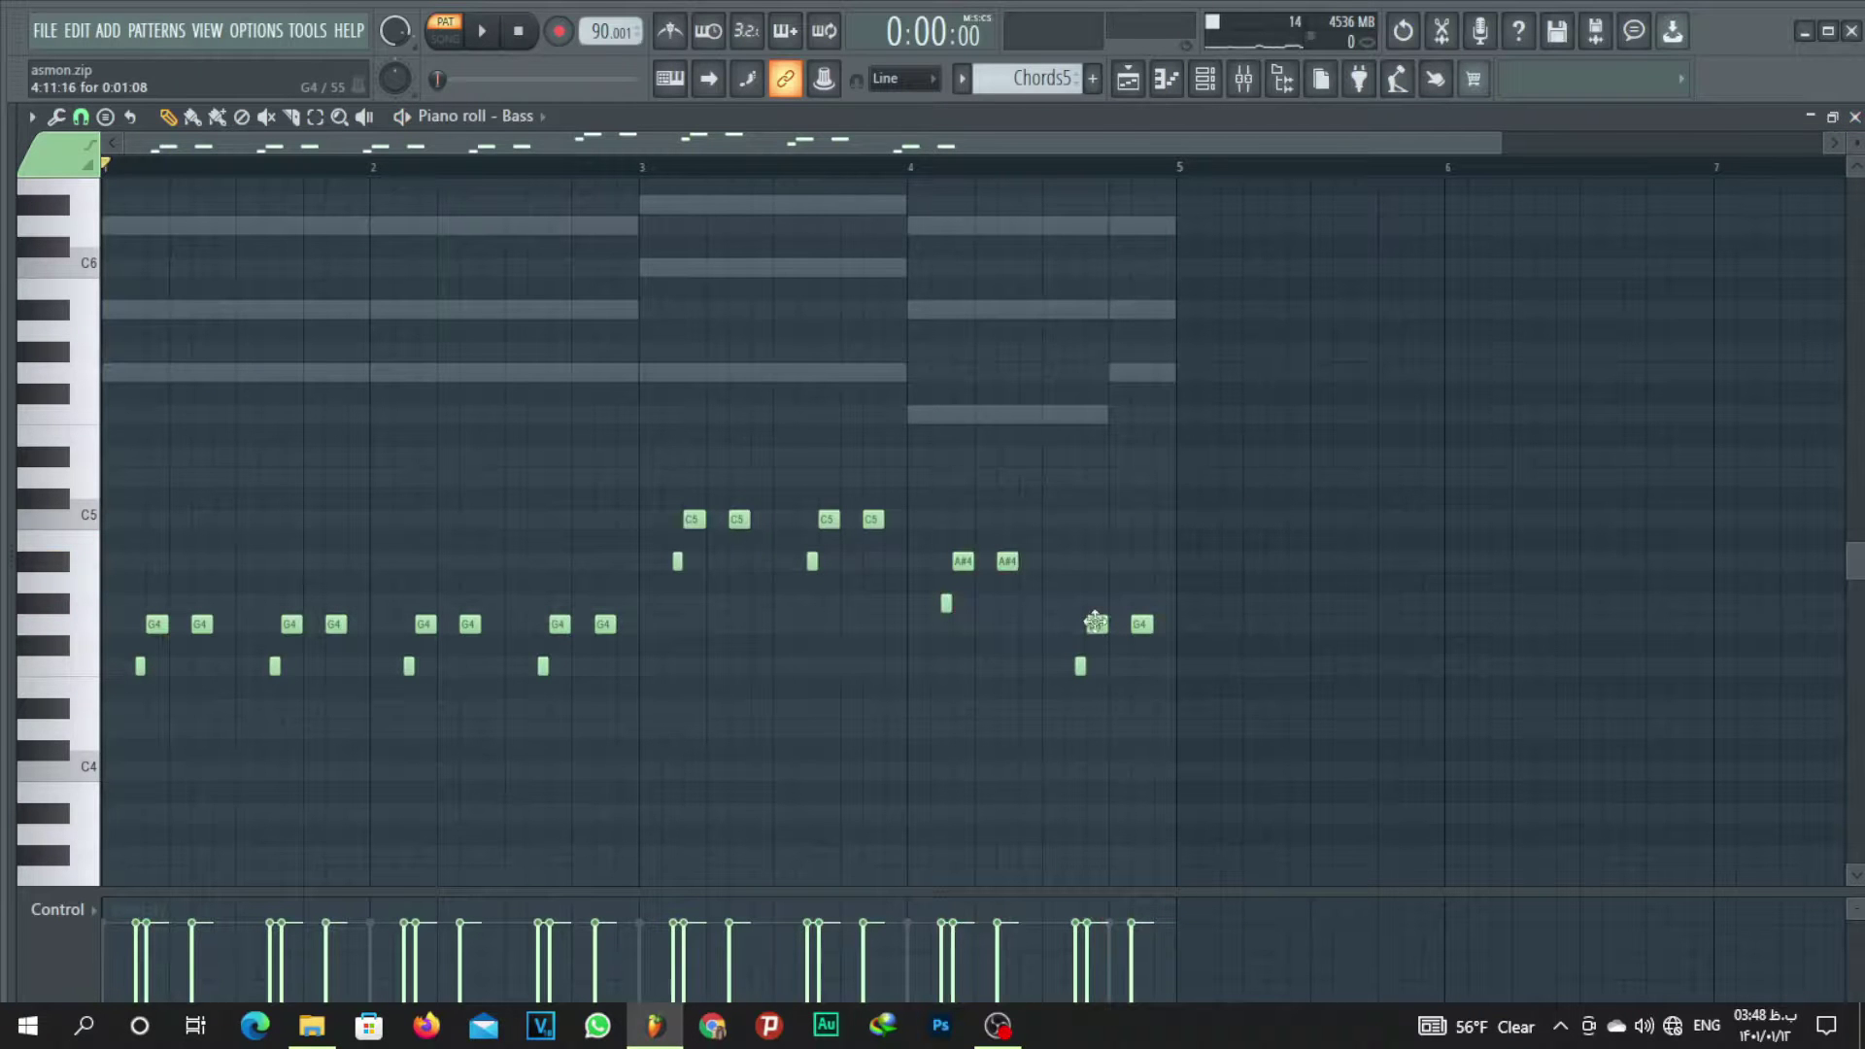
left_click_drag(1091, 624, 1093, 561)
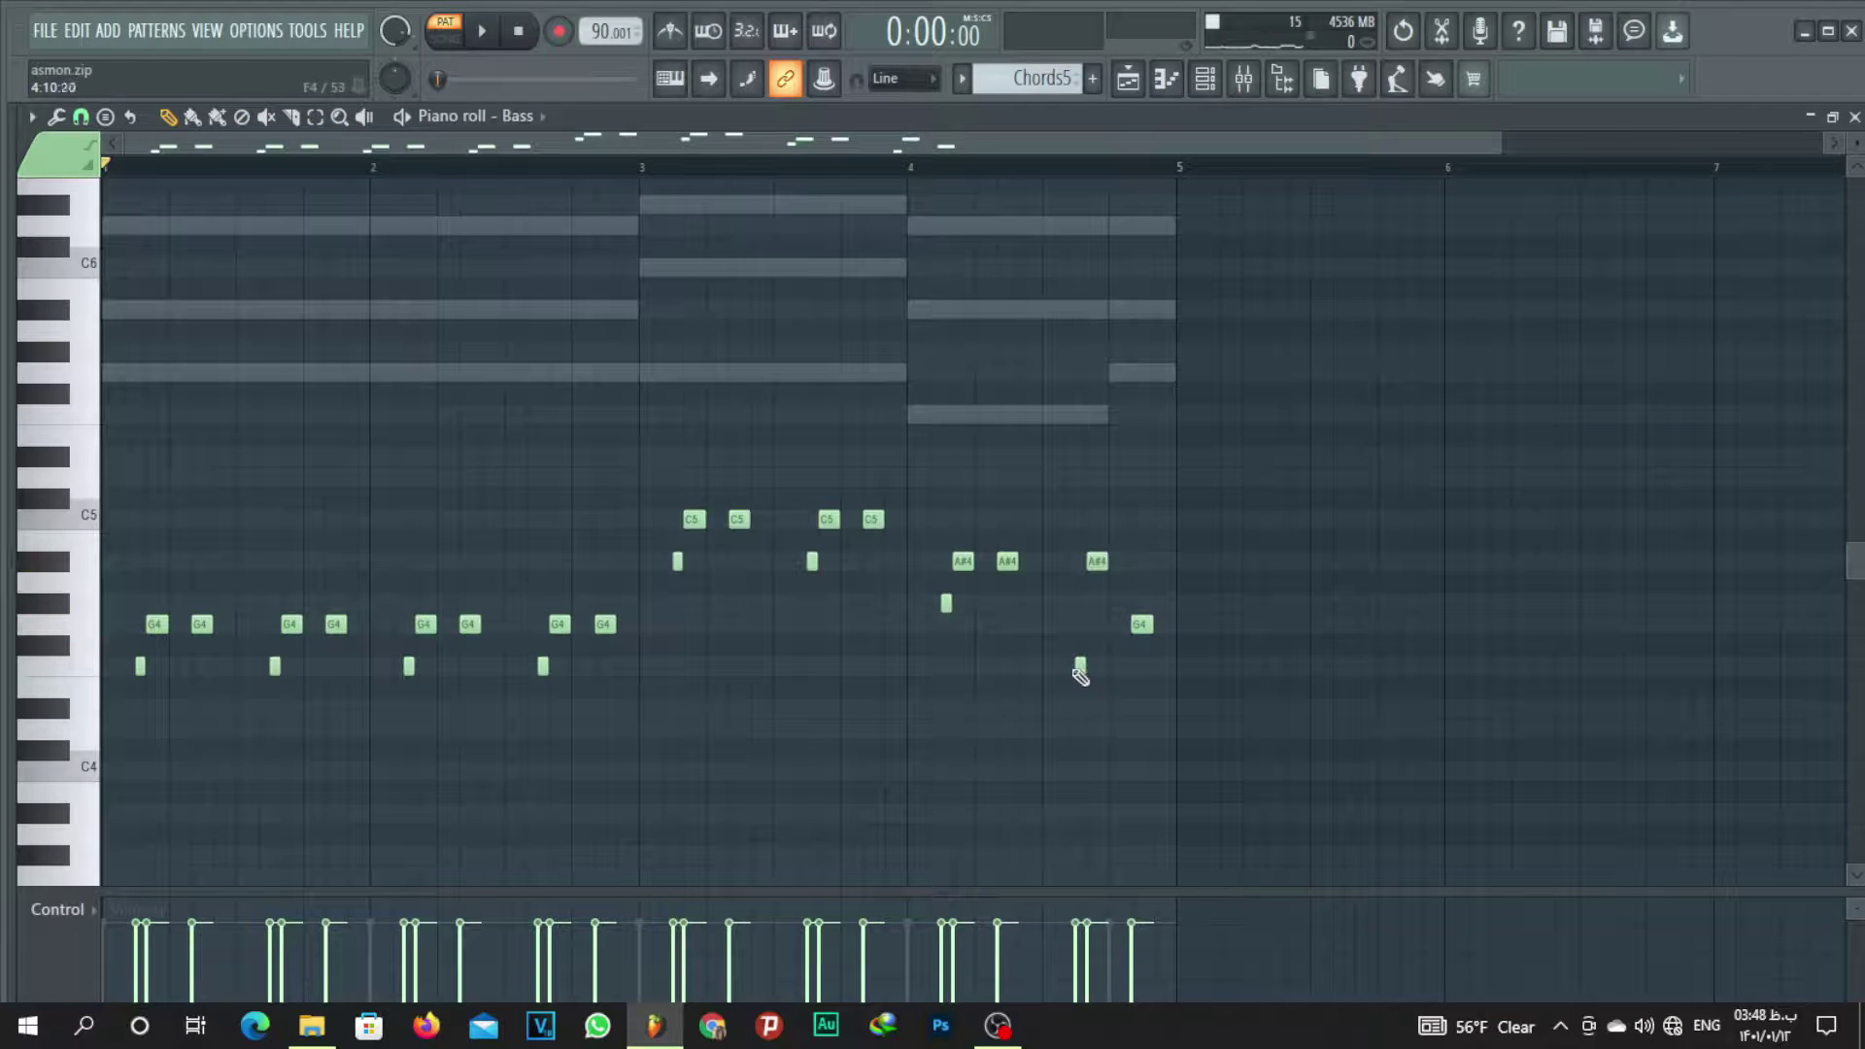
left_click_drag(1080, 666, 1080, 603)
Listen to the revised bass line against the Chords5 chords and return to the playlist.
key("space")
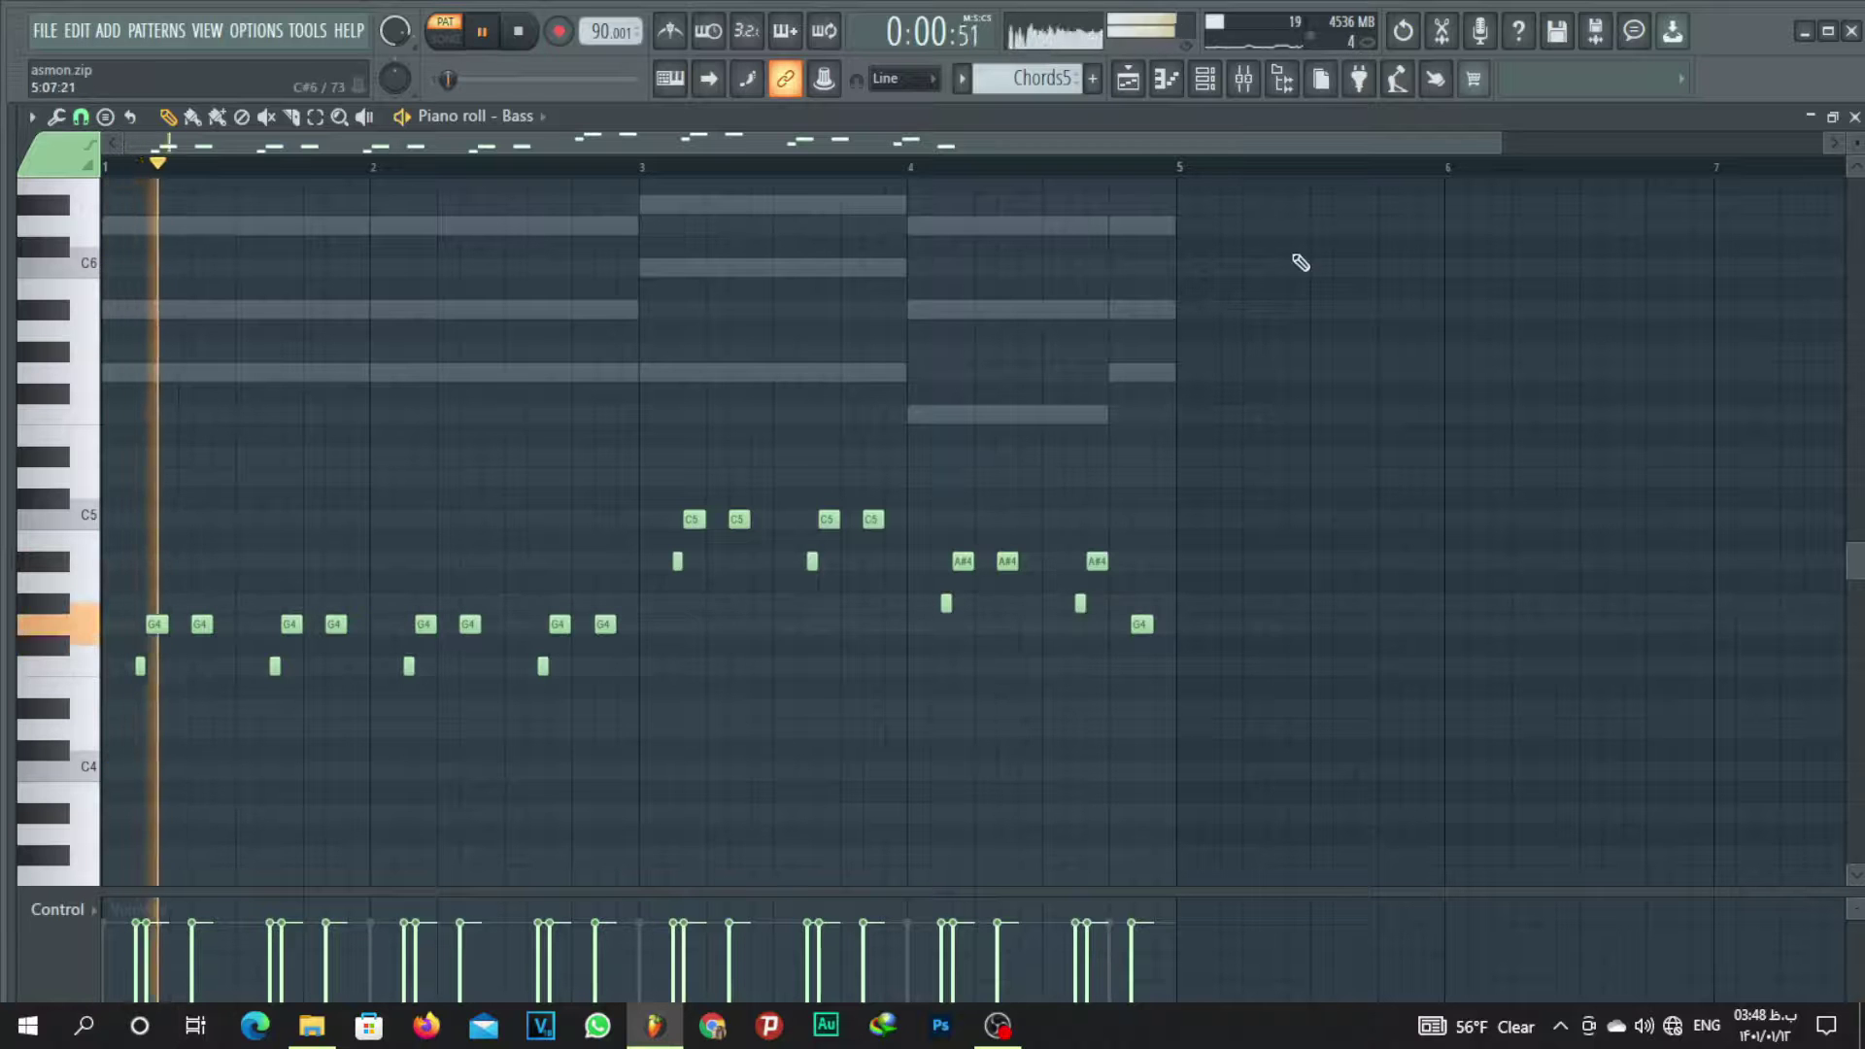
key("space")
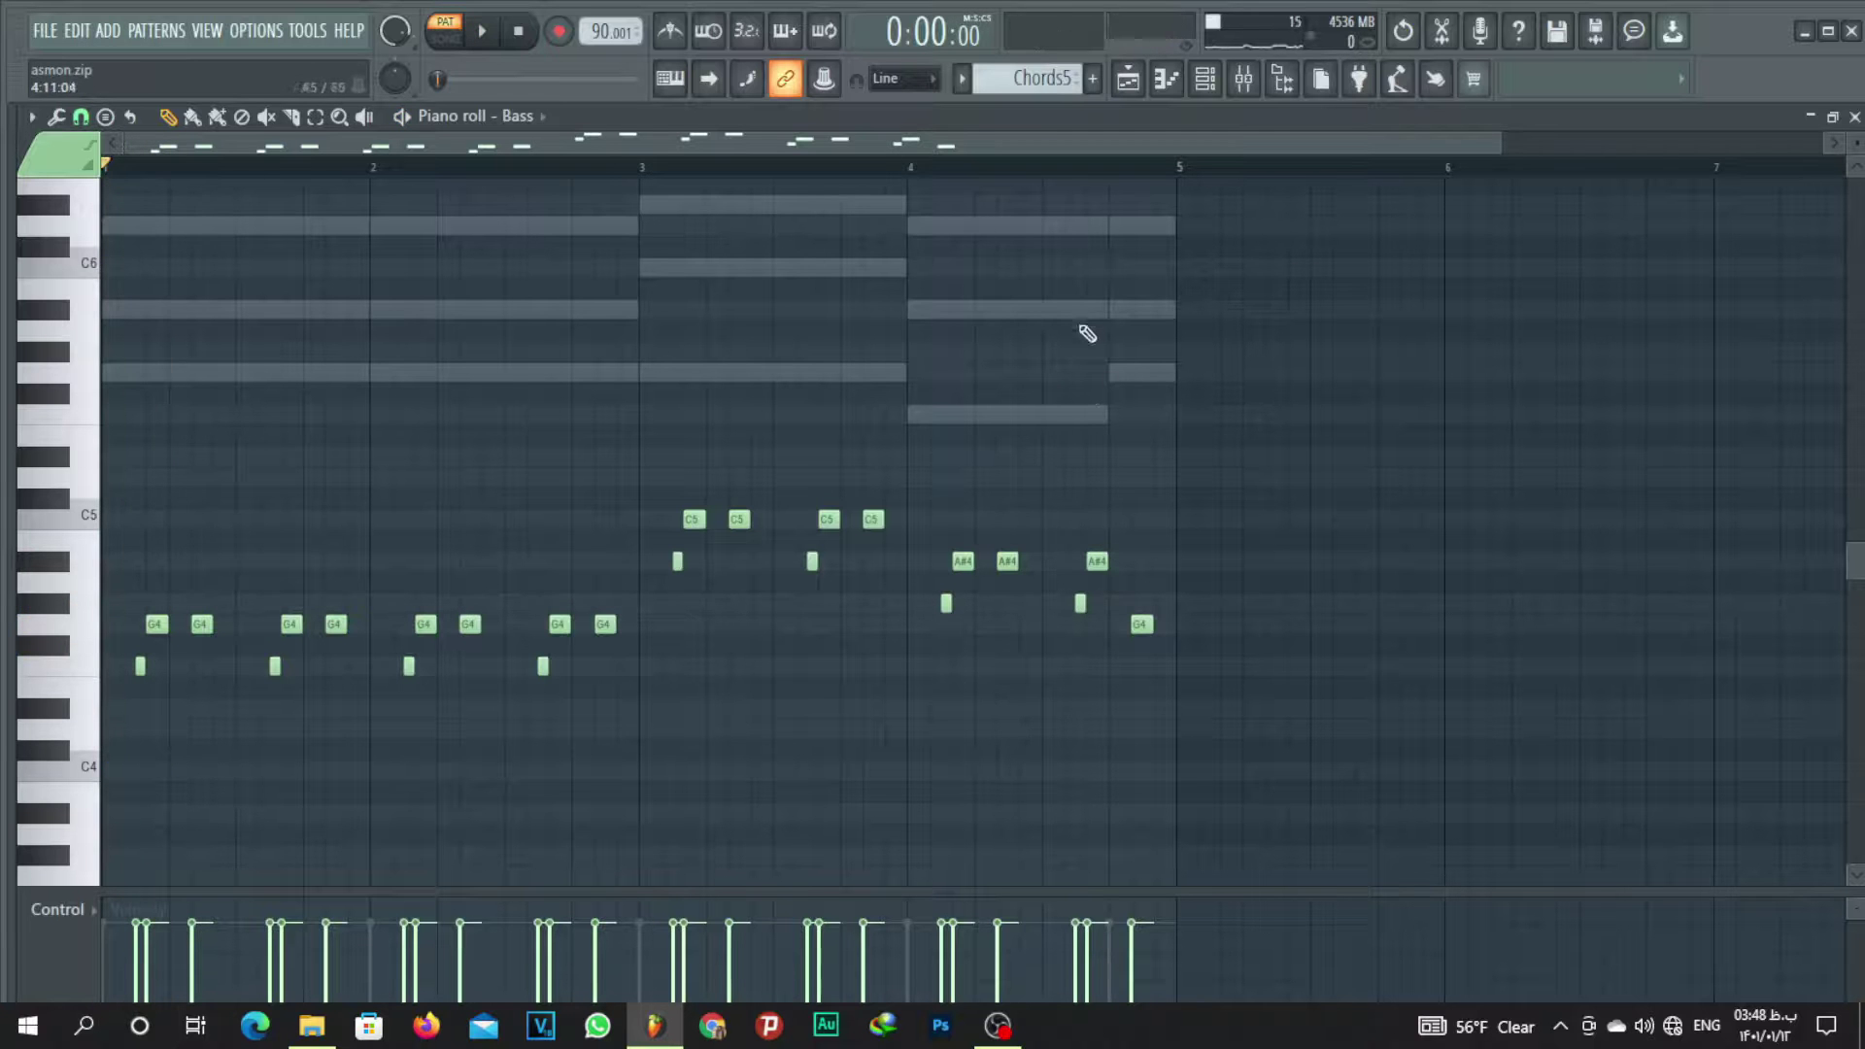
key("space")
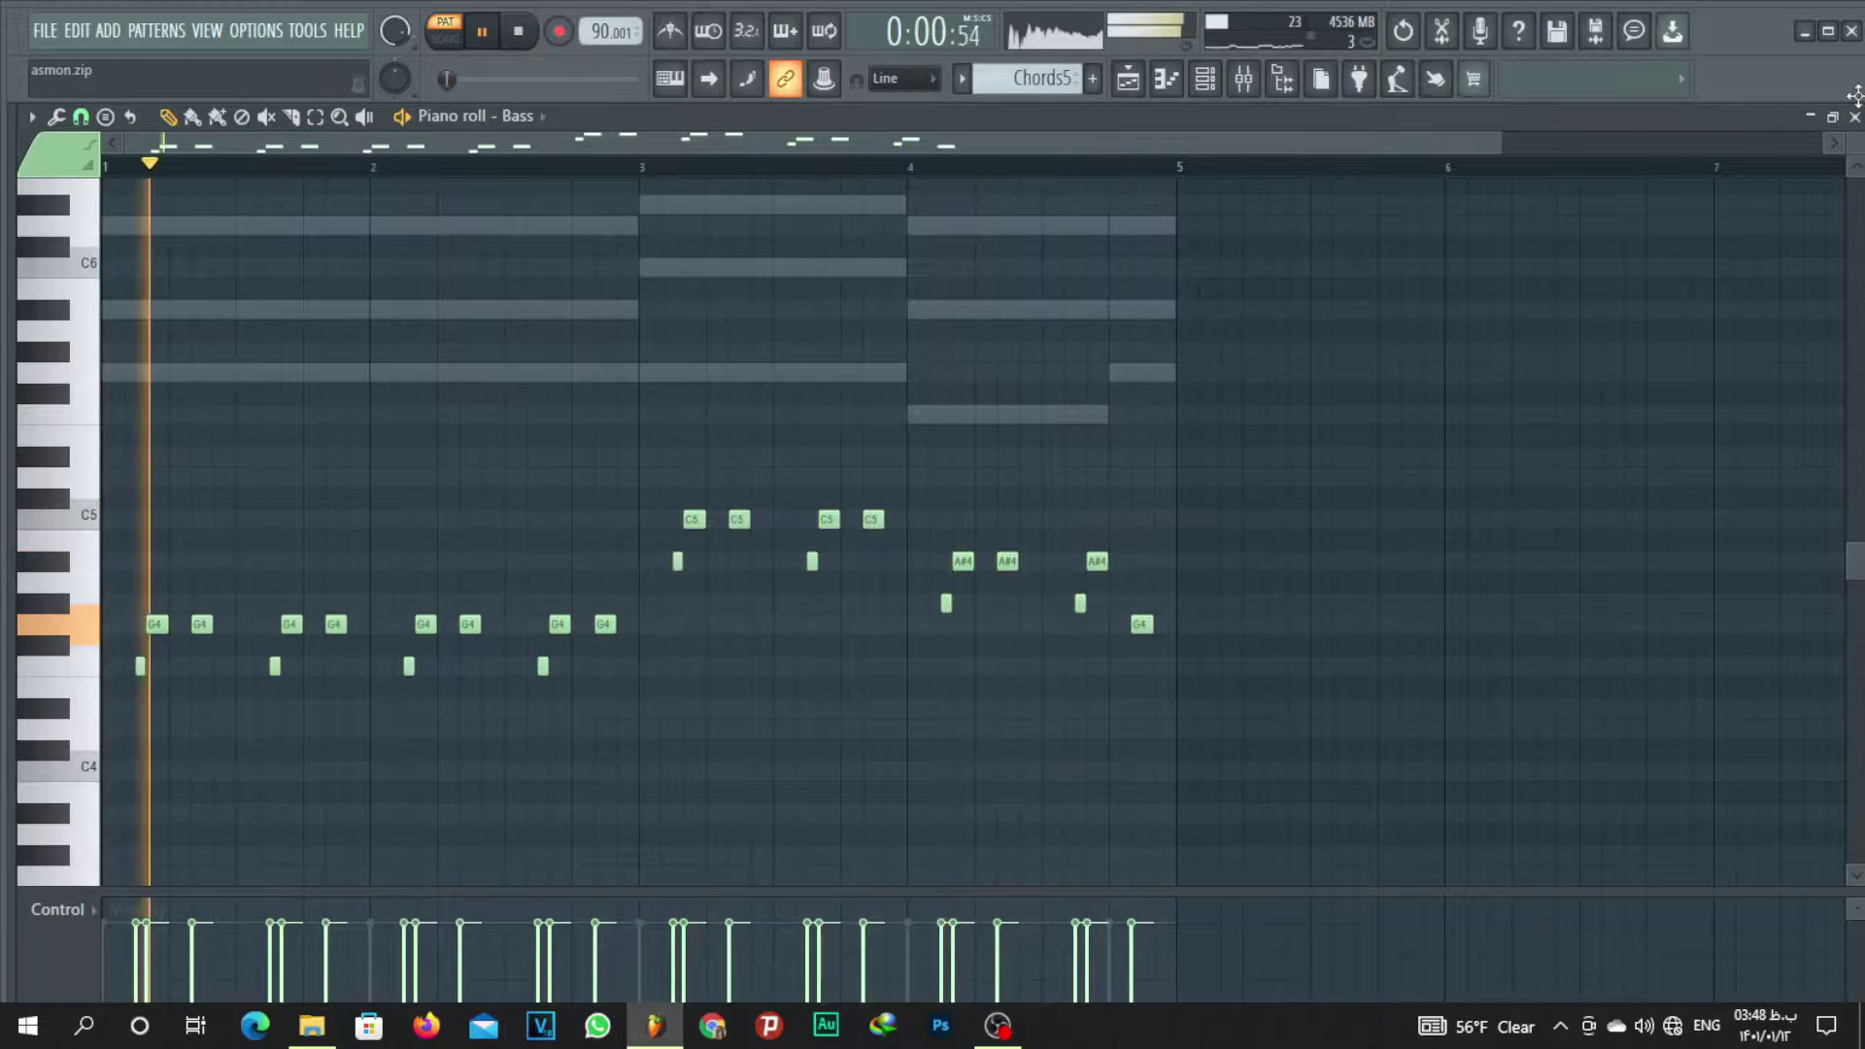
key("space")
key("F5")
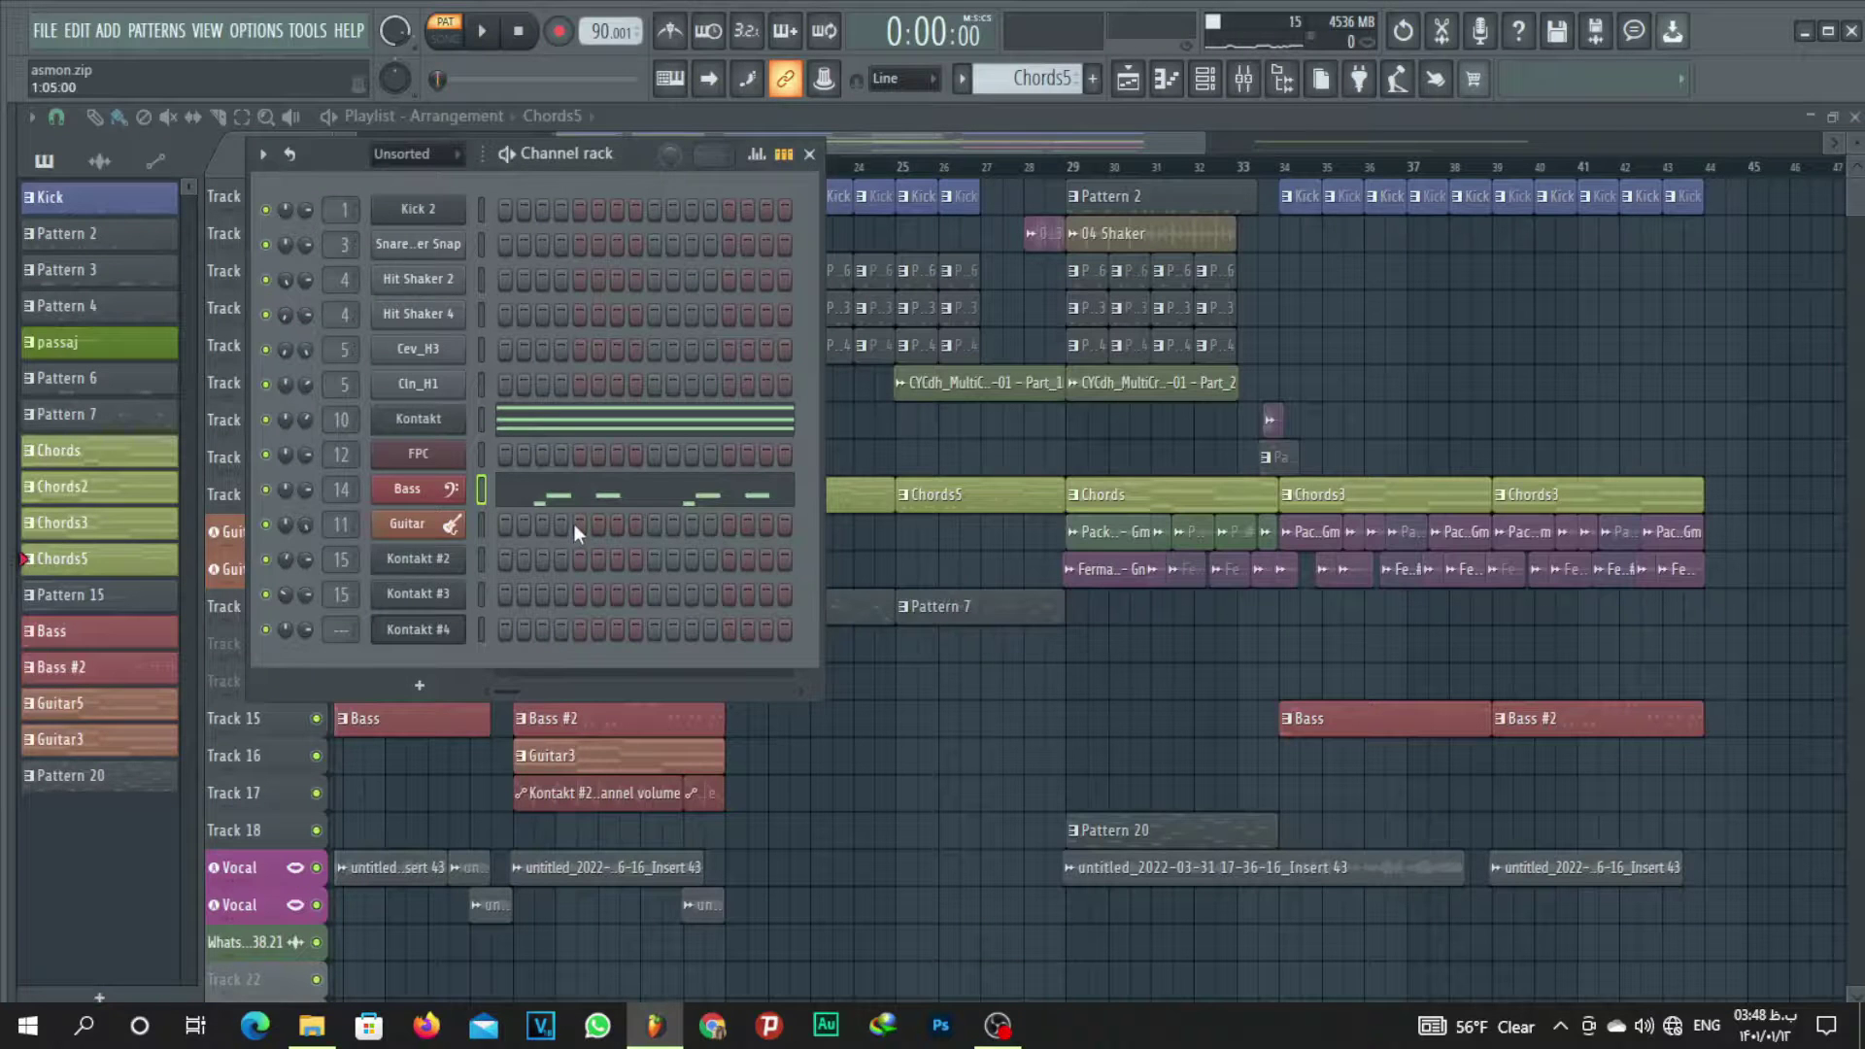
key("F6")
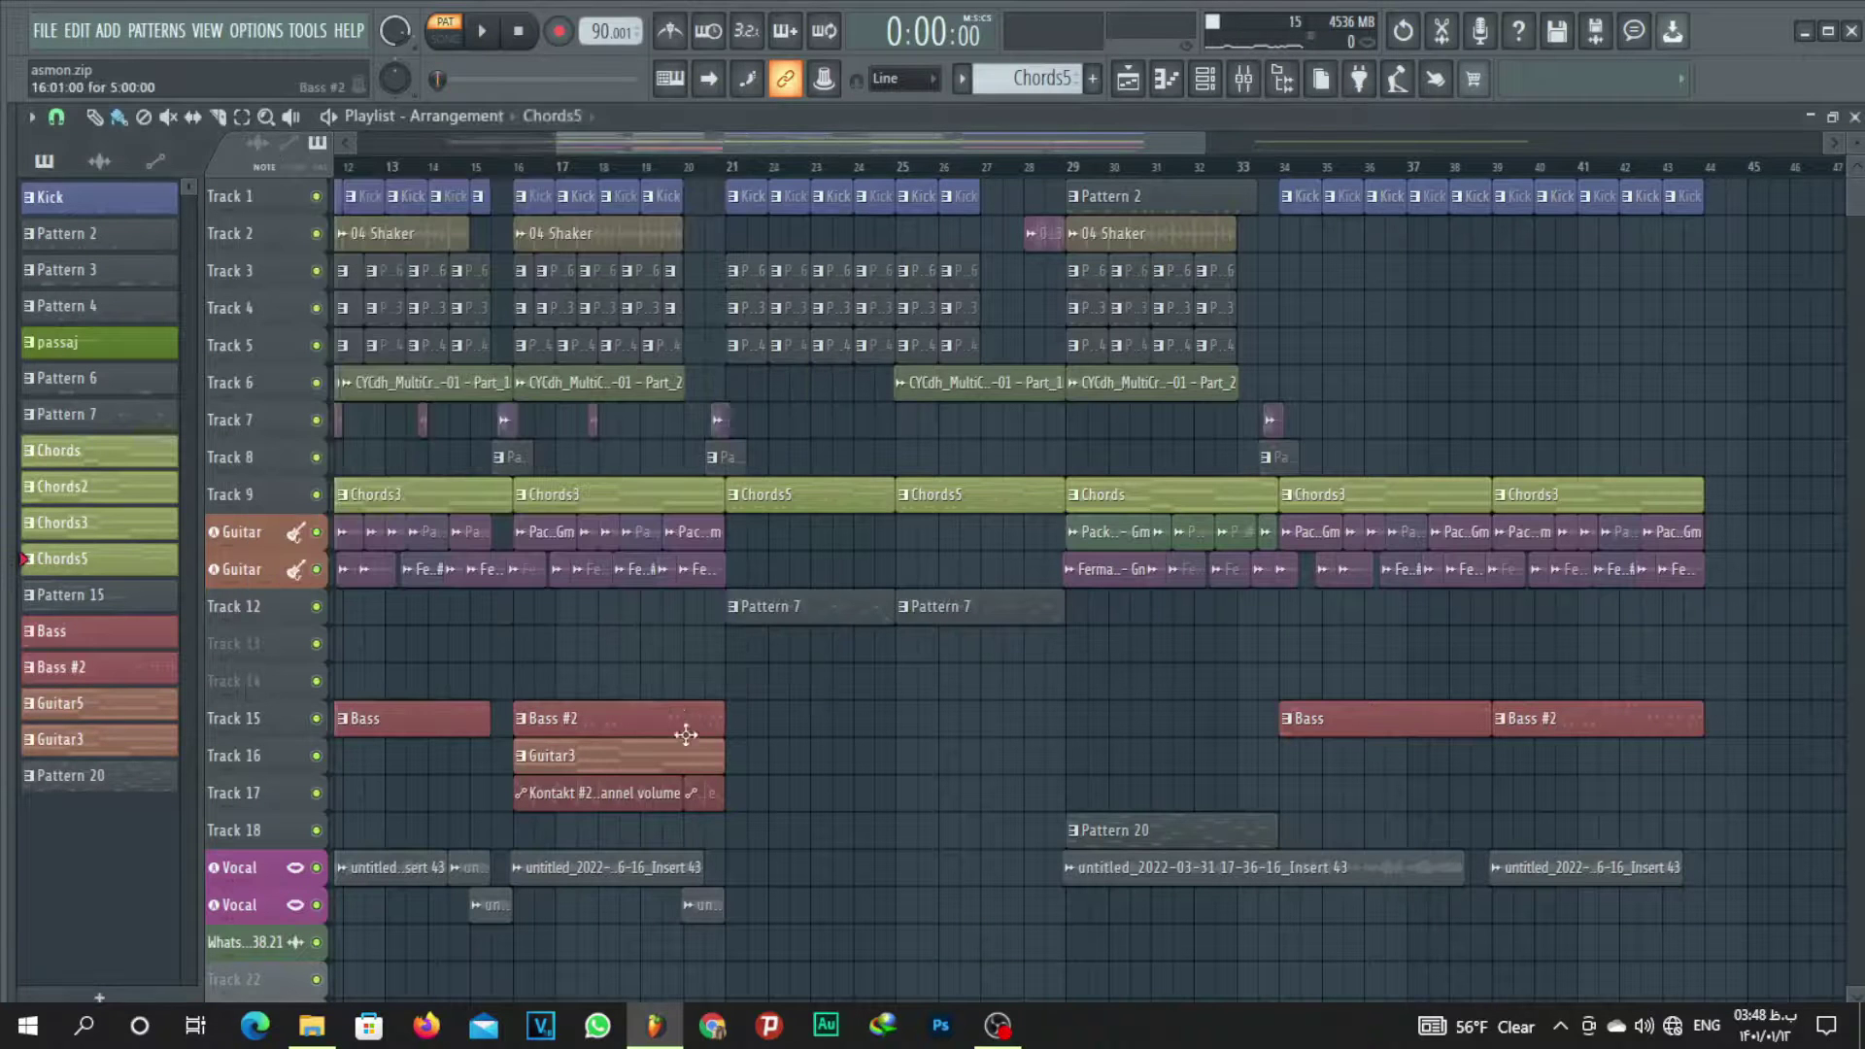
Clone the Bass #2 pattern and place the clone at bar 21 on Track 15.
left_click(685, 724)
left_click(745, 717)
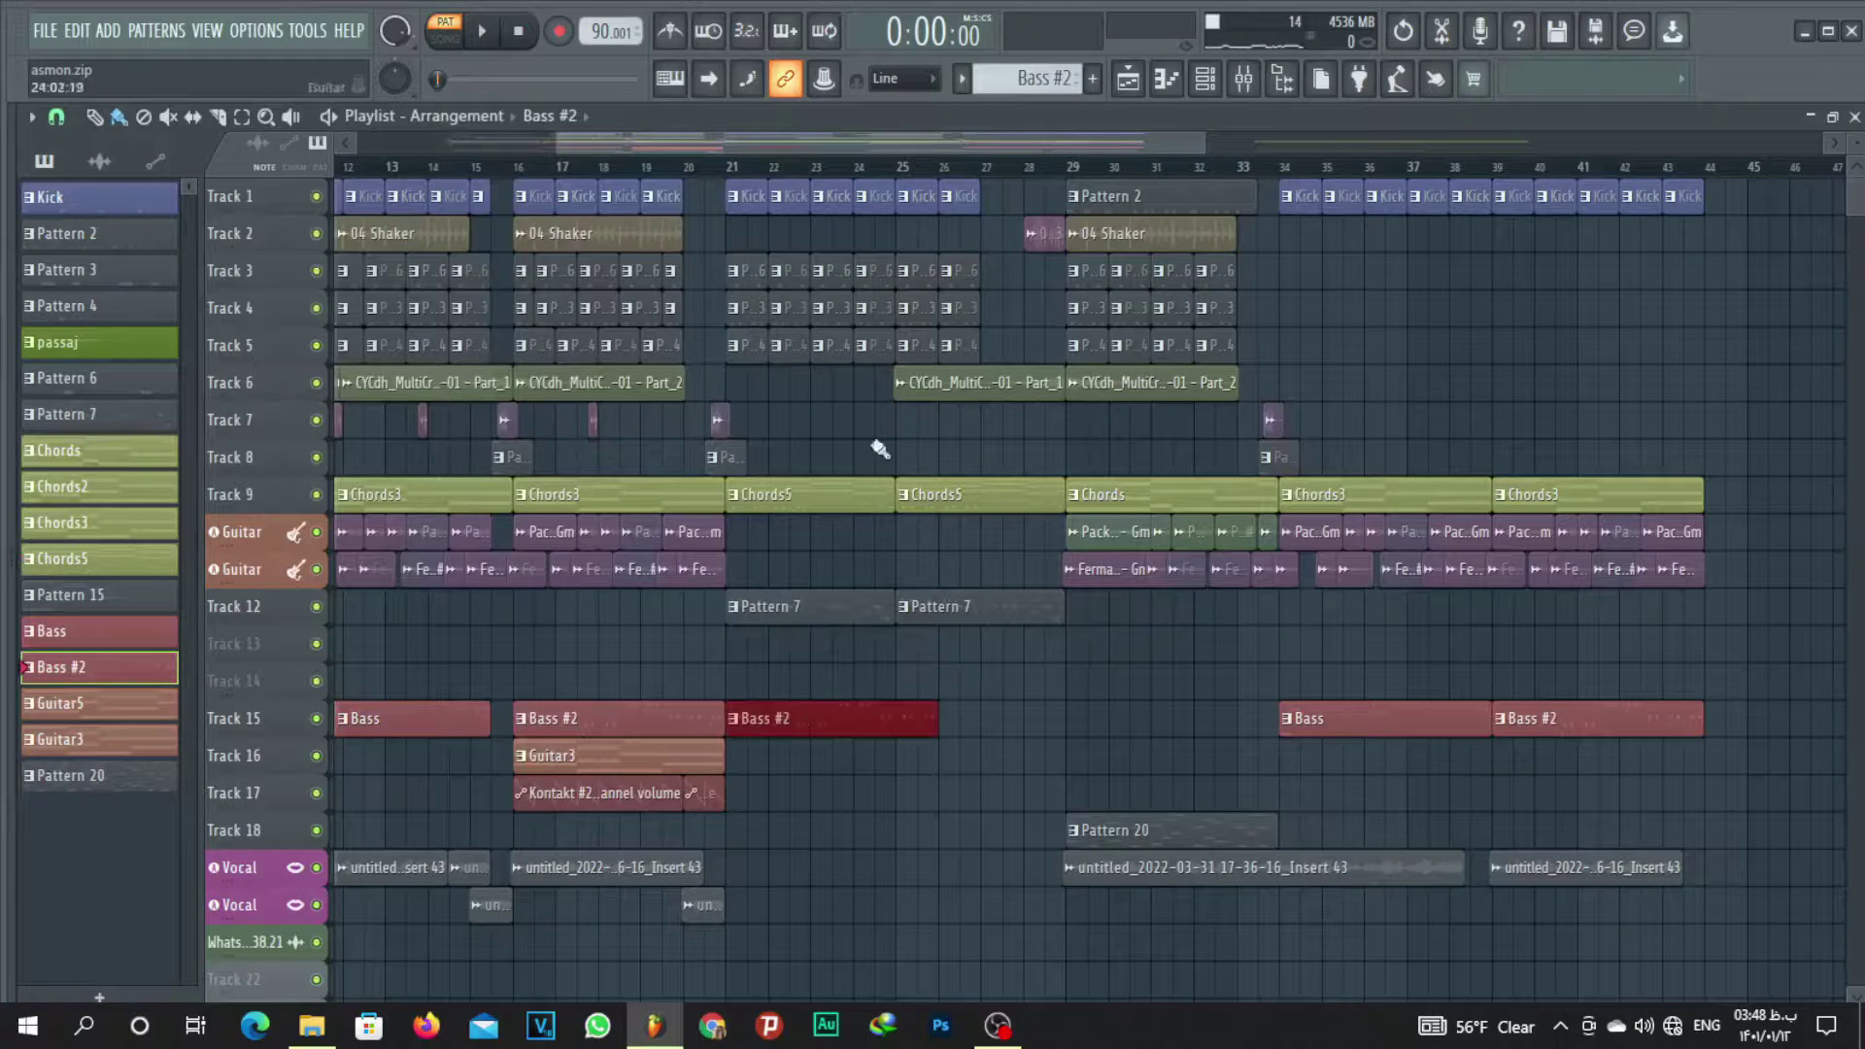
key("ctrl+shift+c")
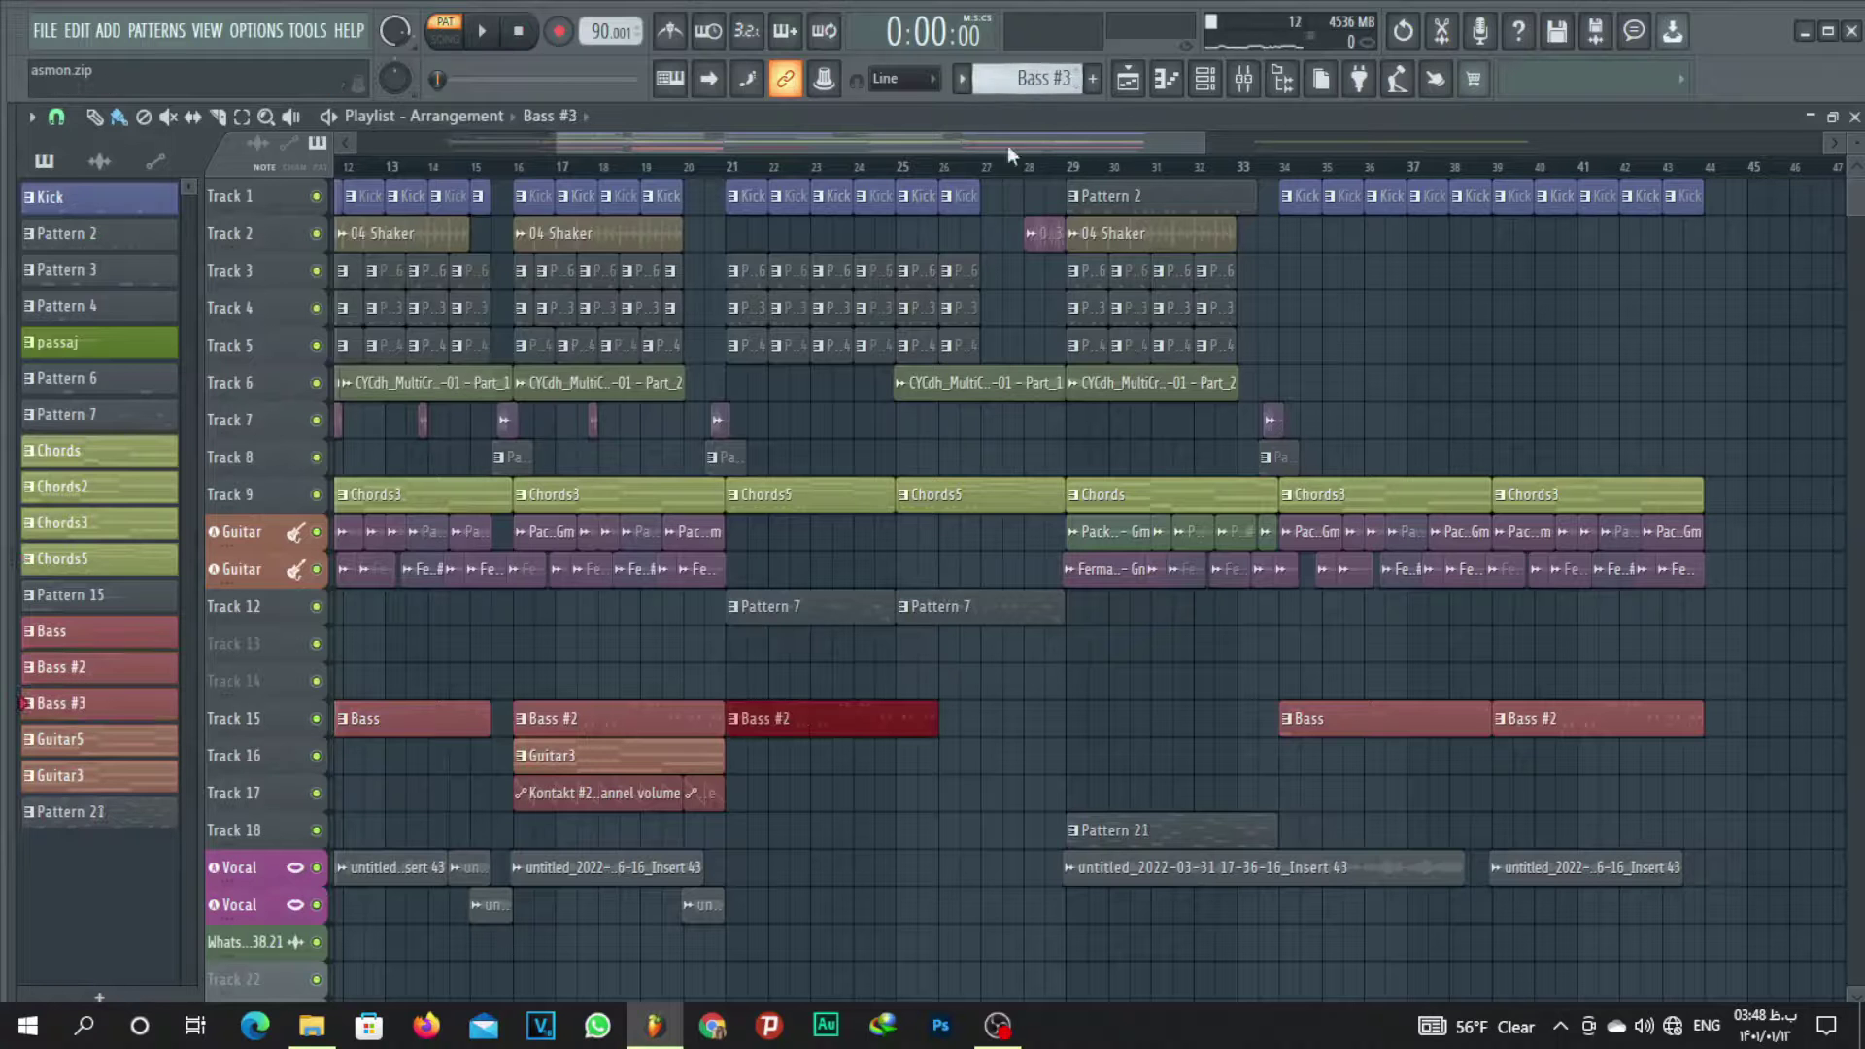
right_click(799, 726)
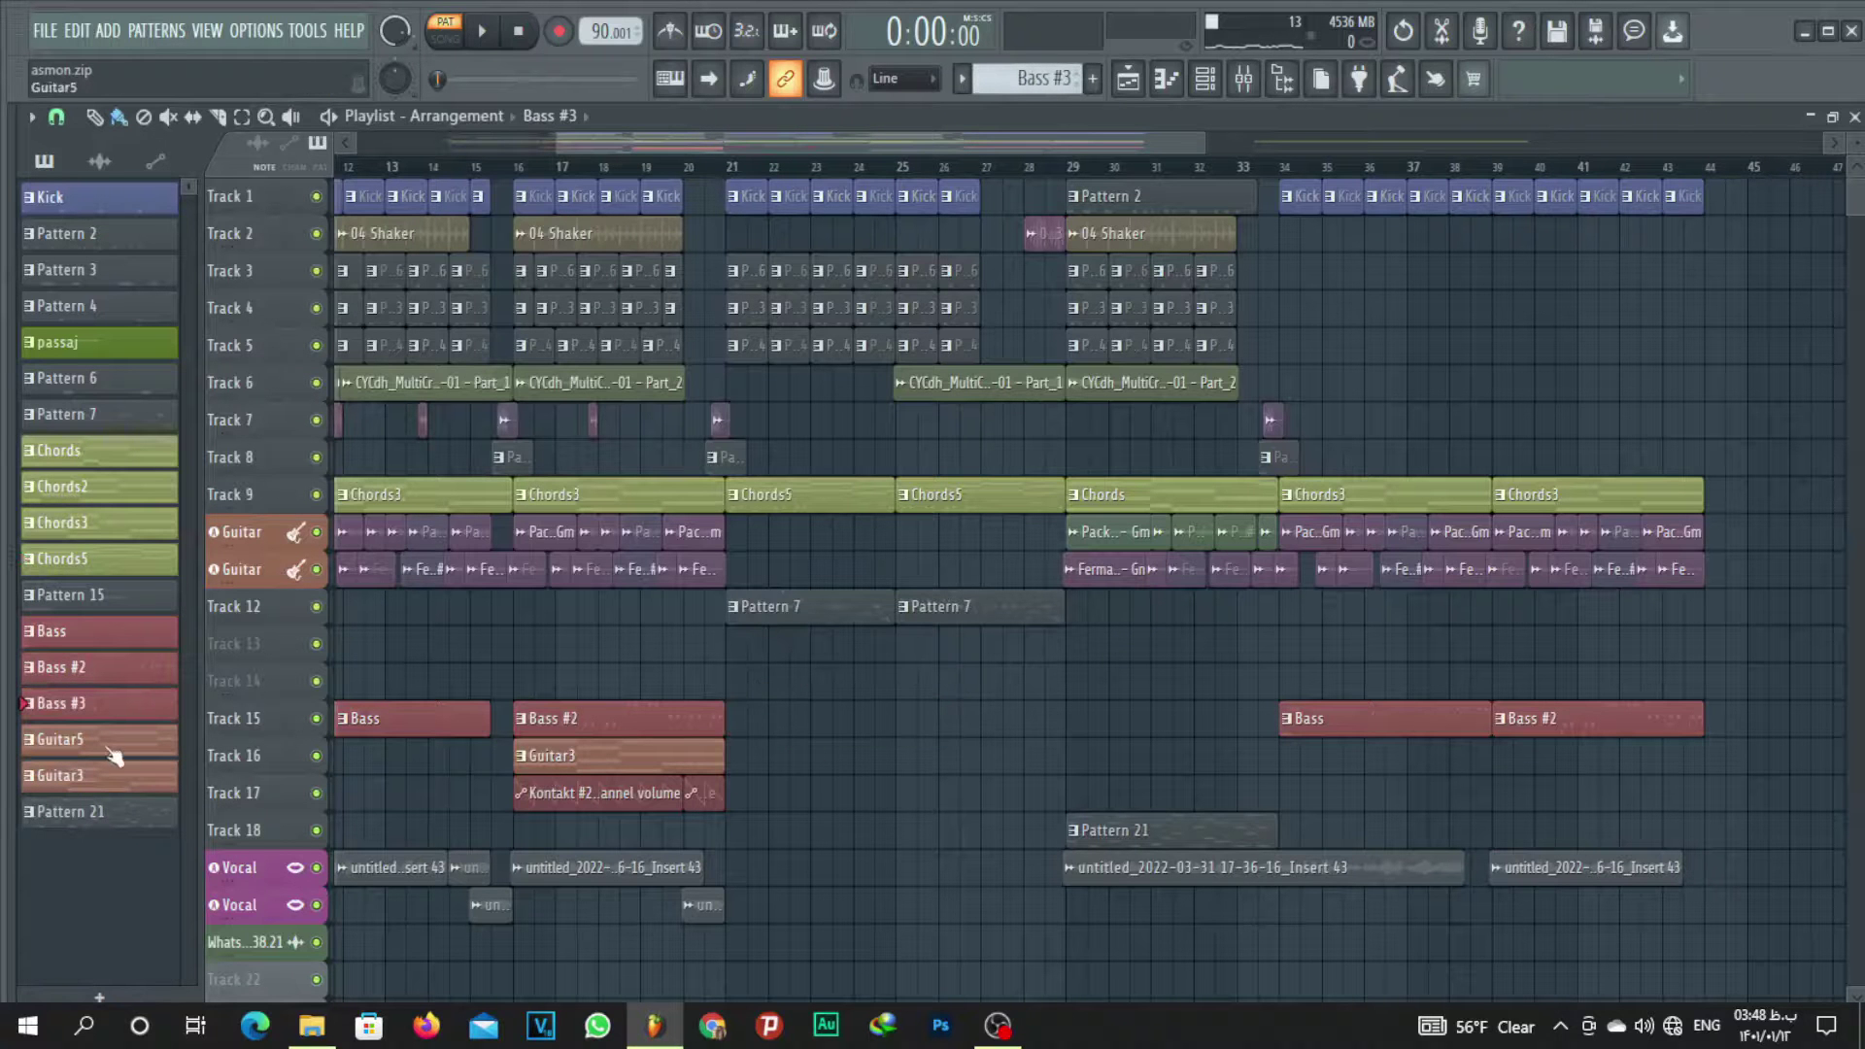
left_click_drag(97, 703, 741, 727)
Shorten the Bass #3 clip to end at bar 25 and add a second four-bar Bass #3 clip from bar 25 on Track 15.
left_click(813, 511)
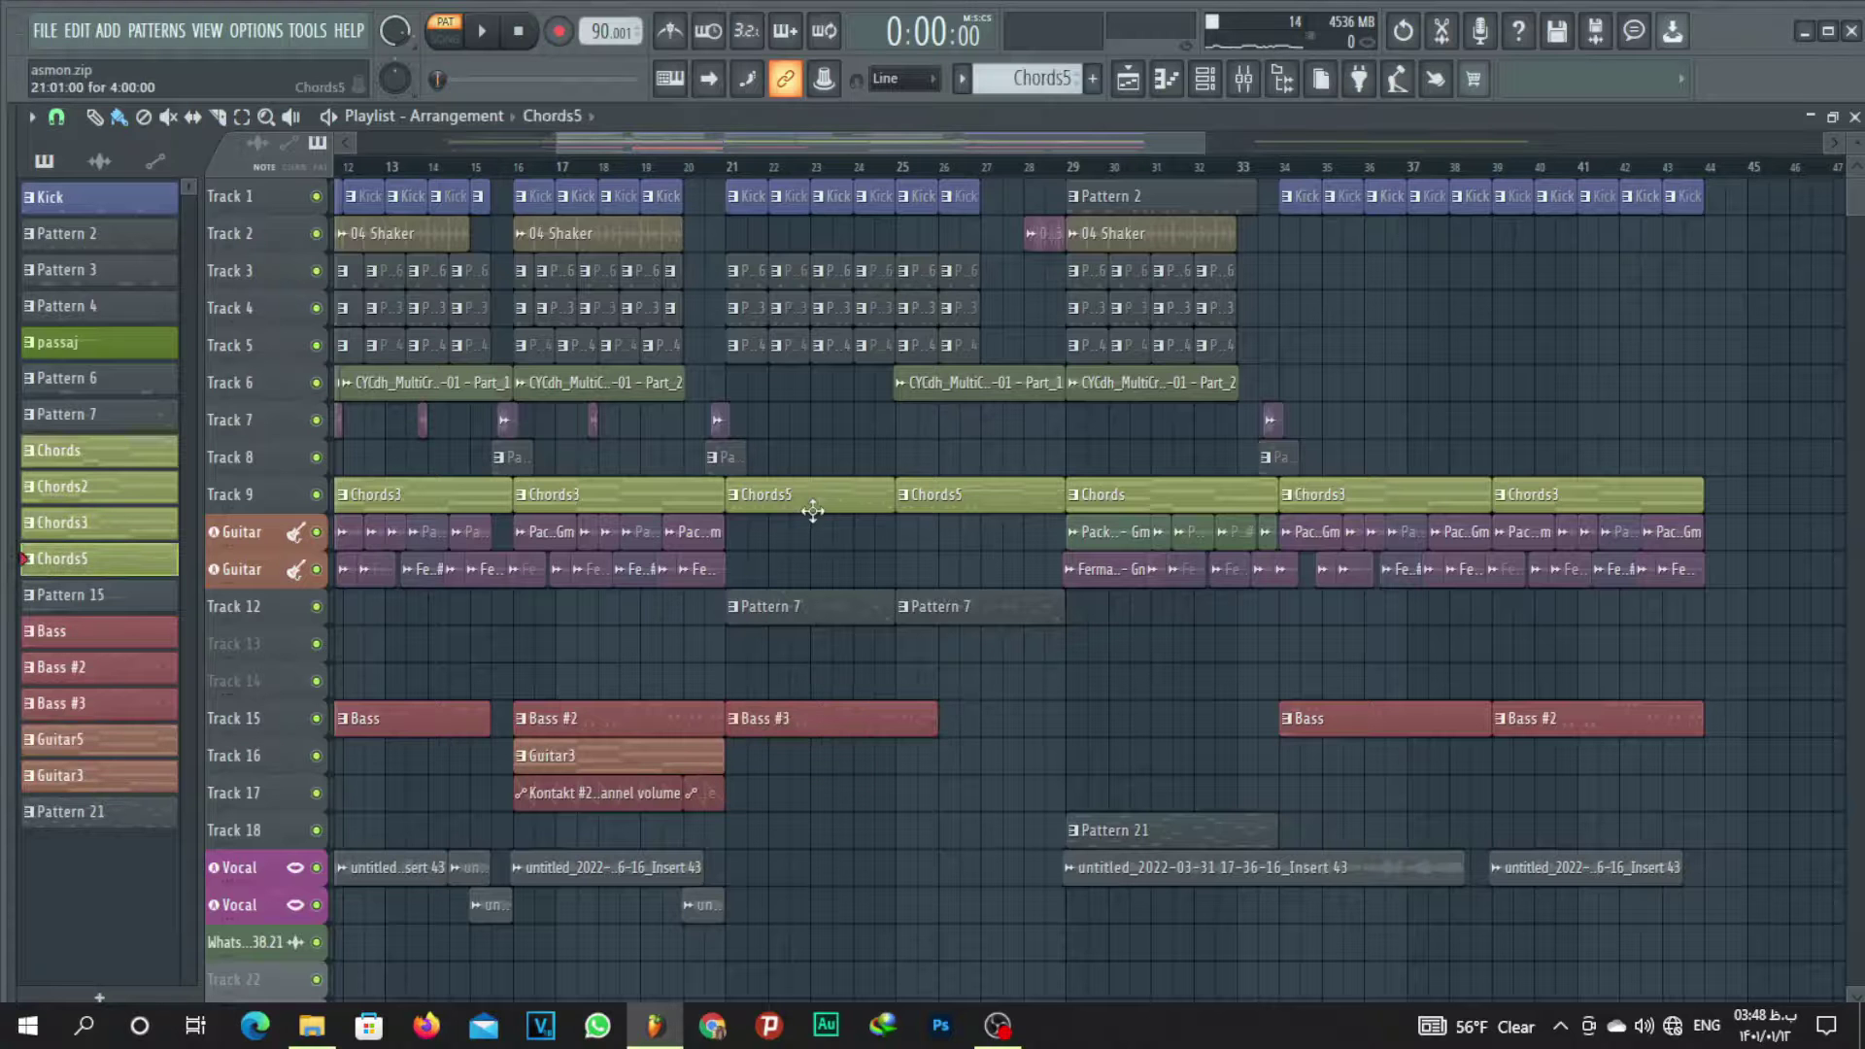
left_click(1205, 83)
right_click(504, 494)
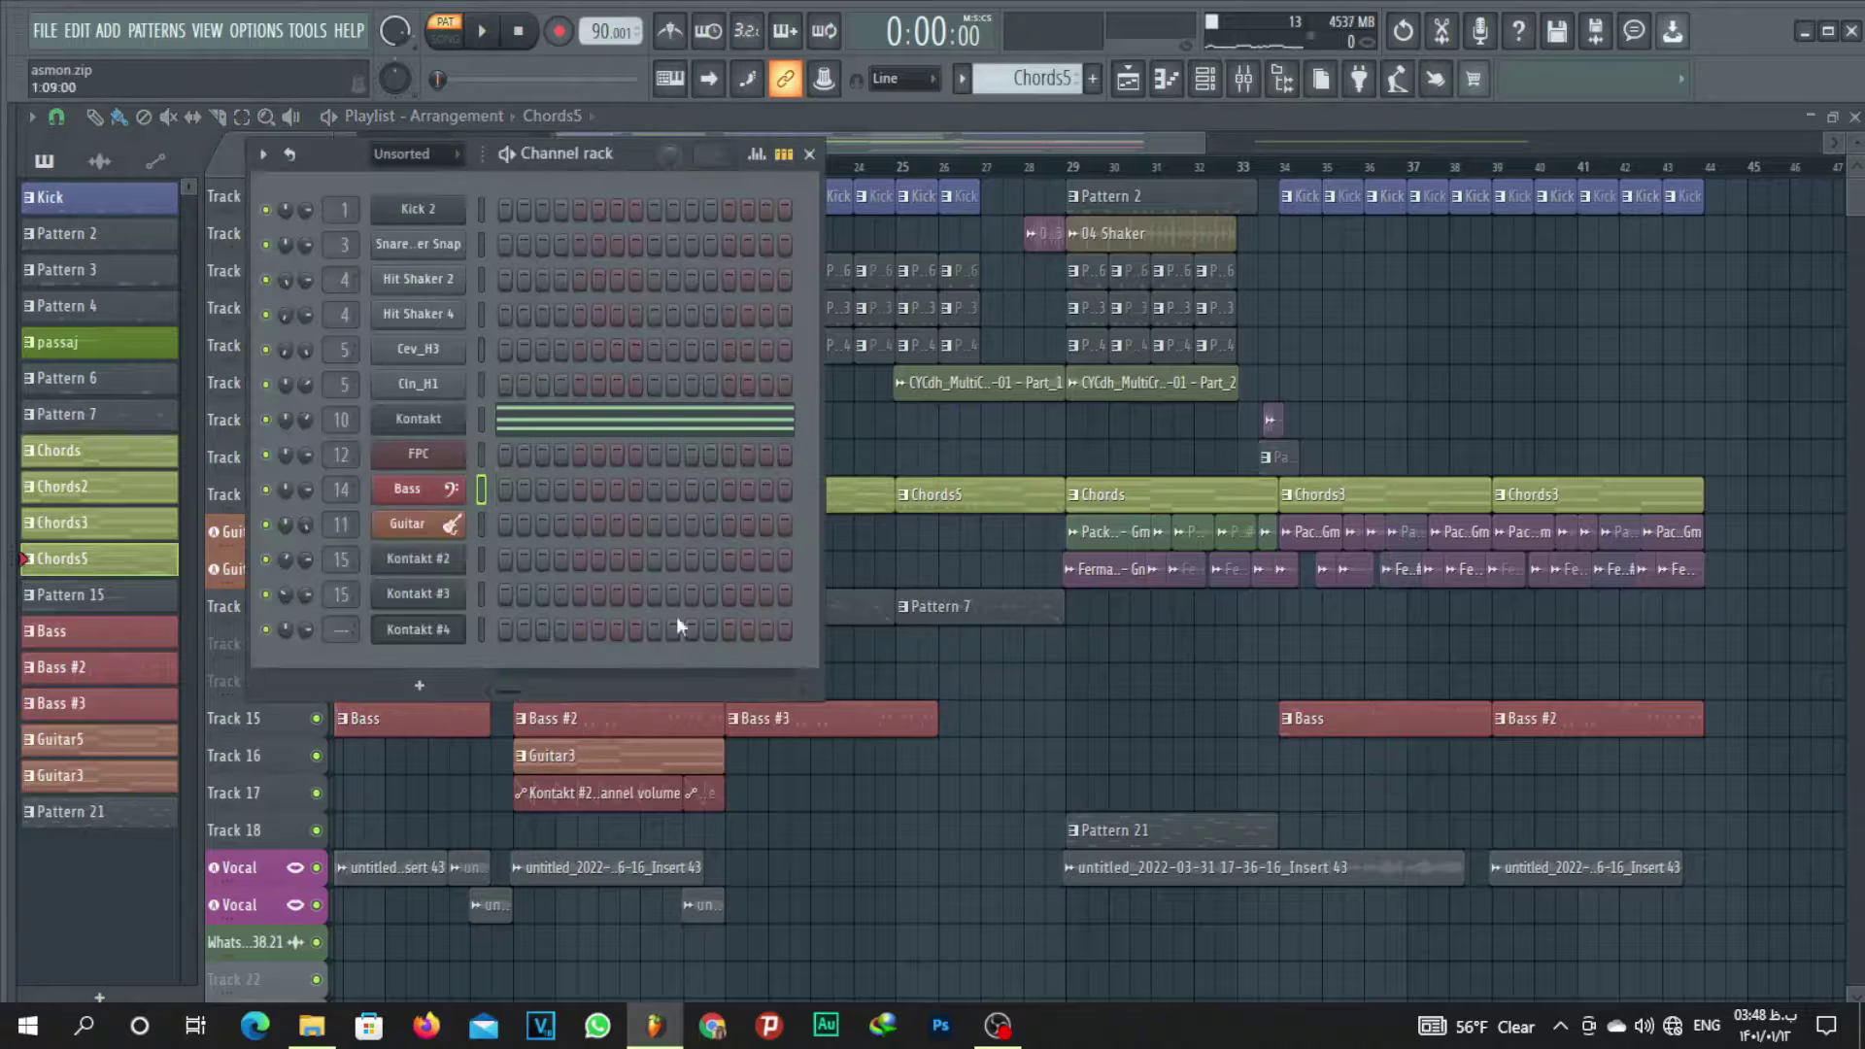
left_click(858, 717)
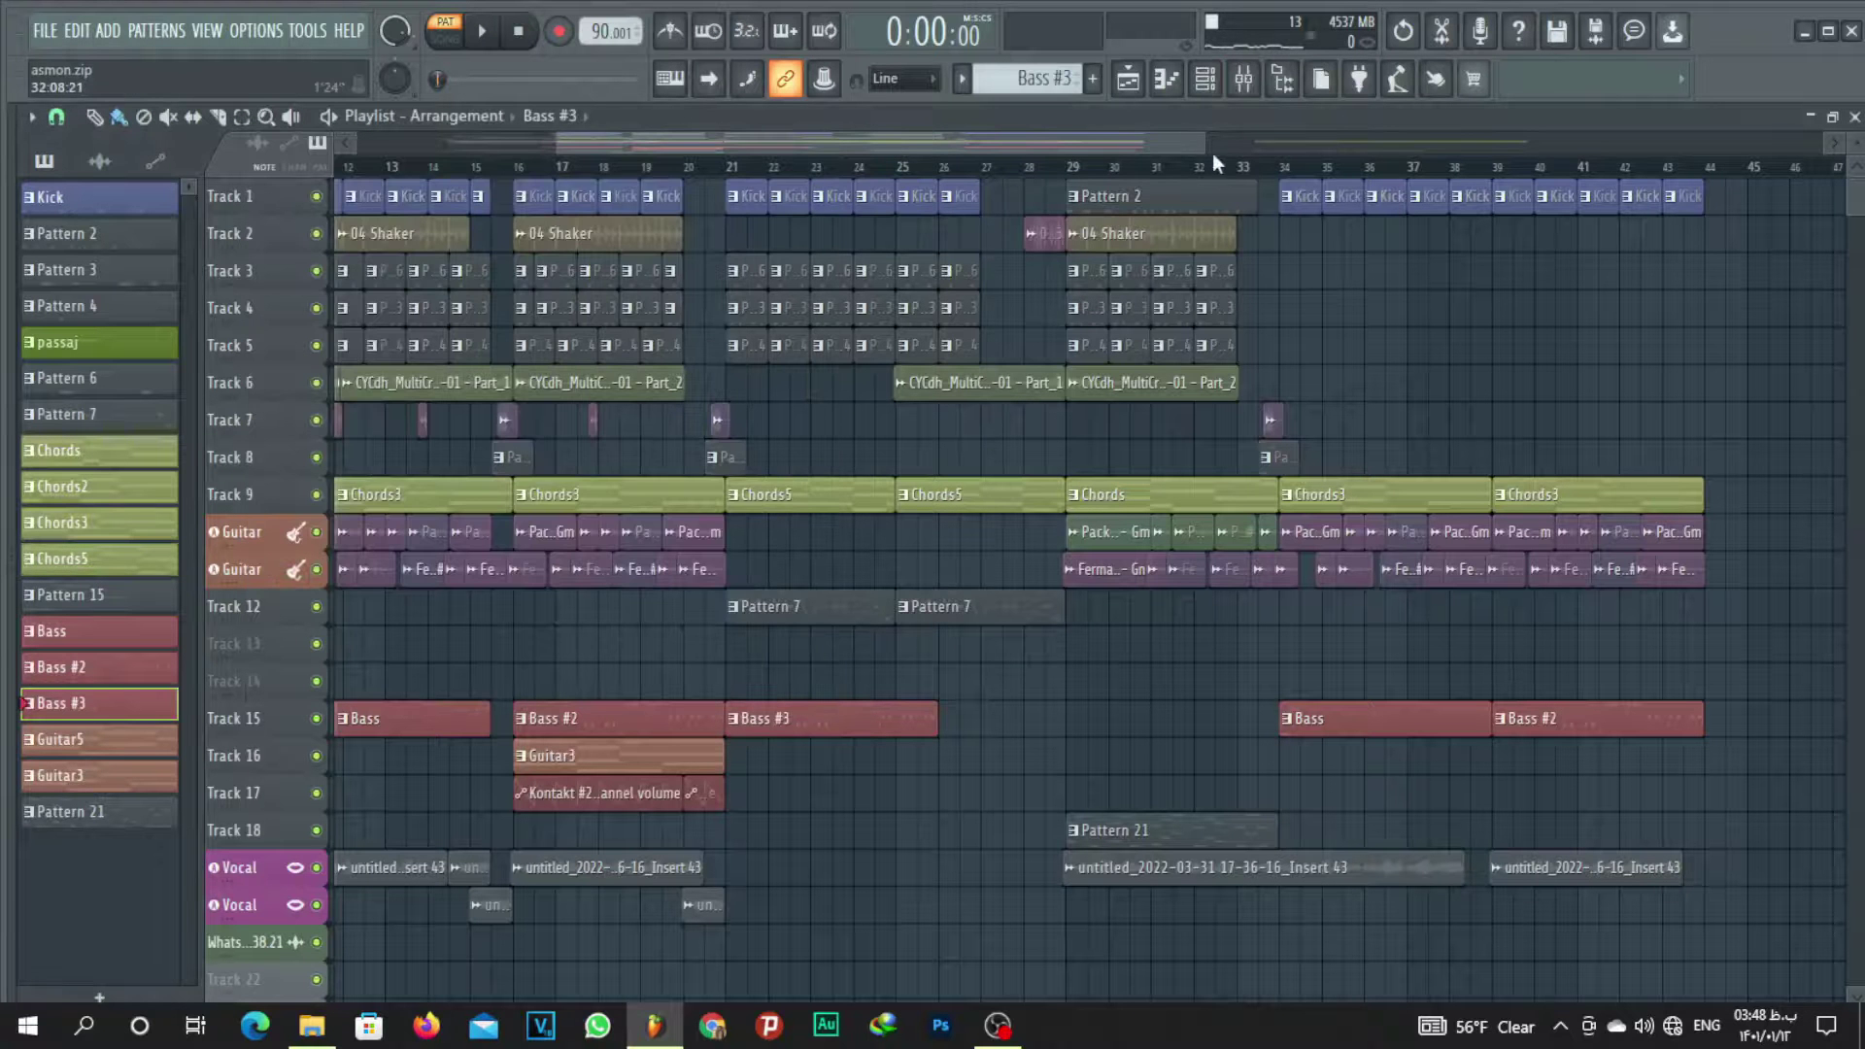
left_click(1206, 82)
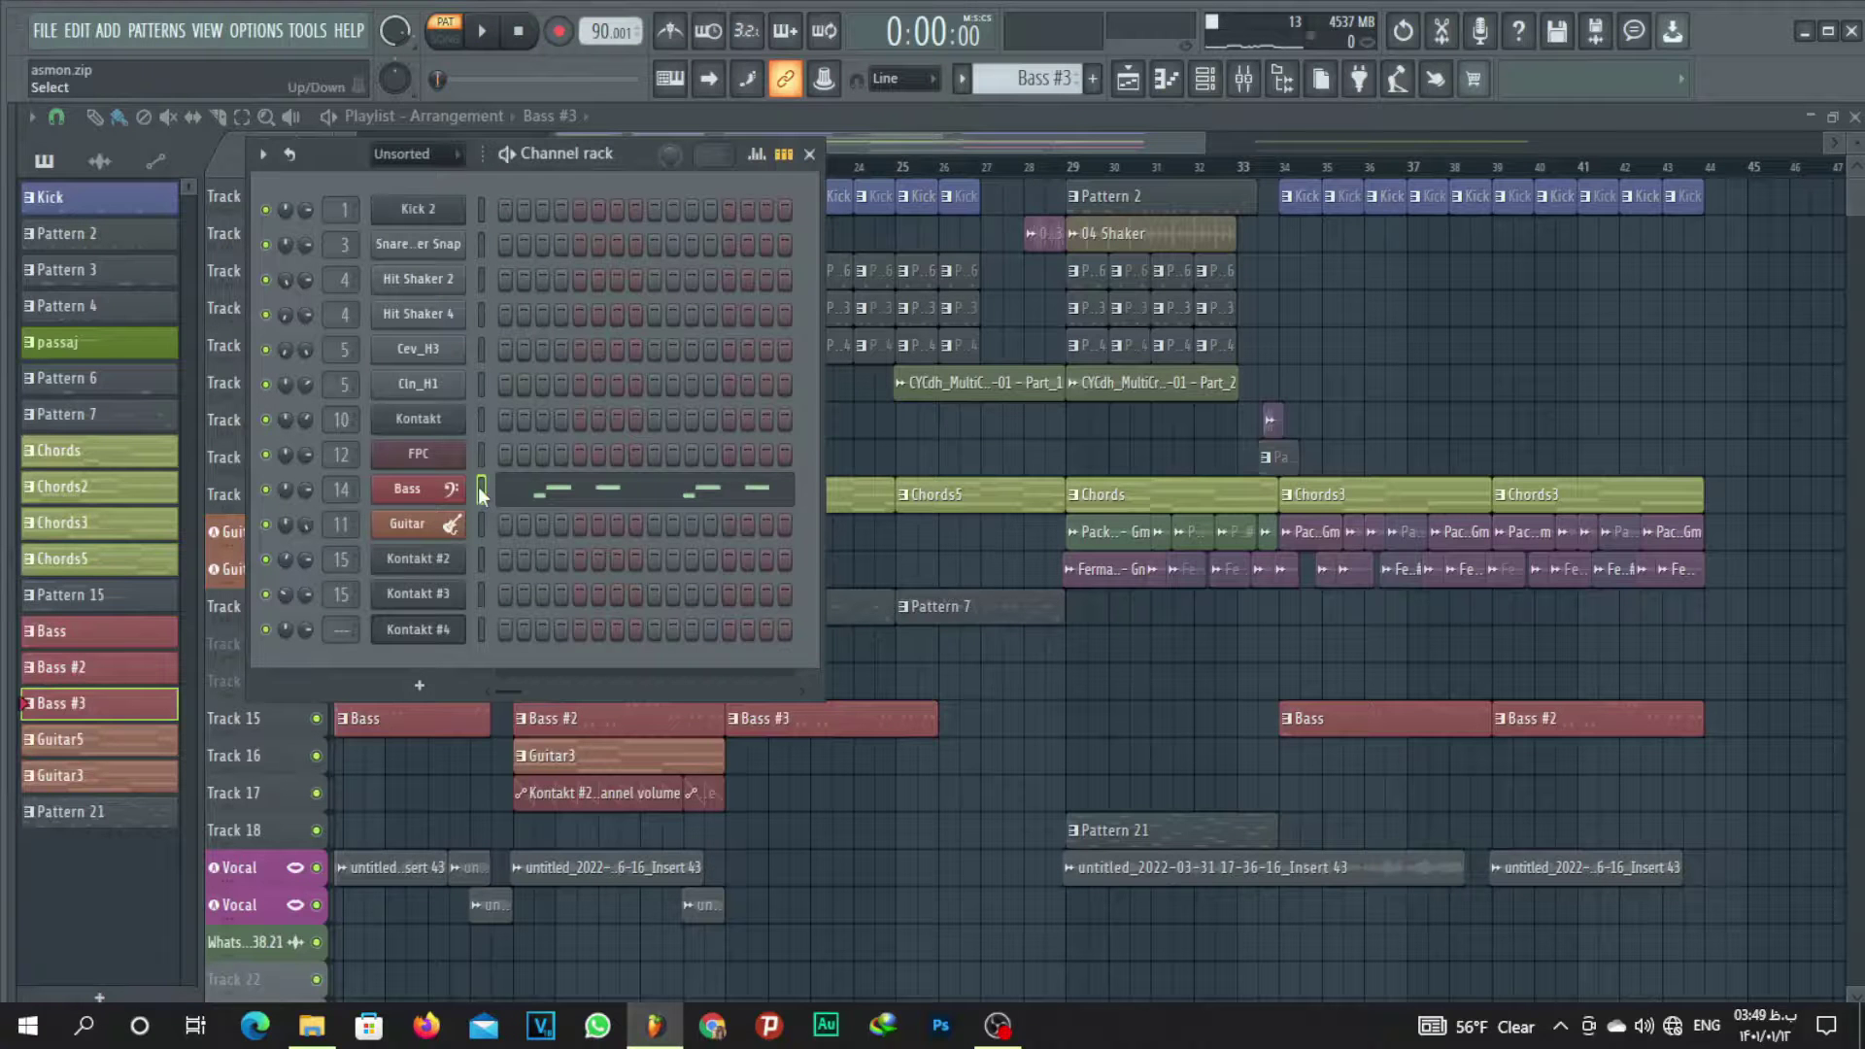
left_click(935, 728)
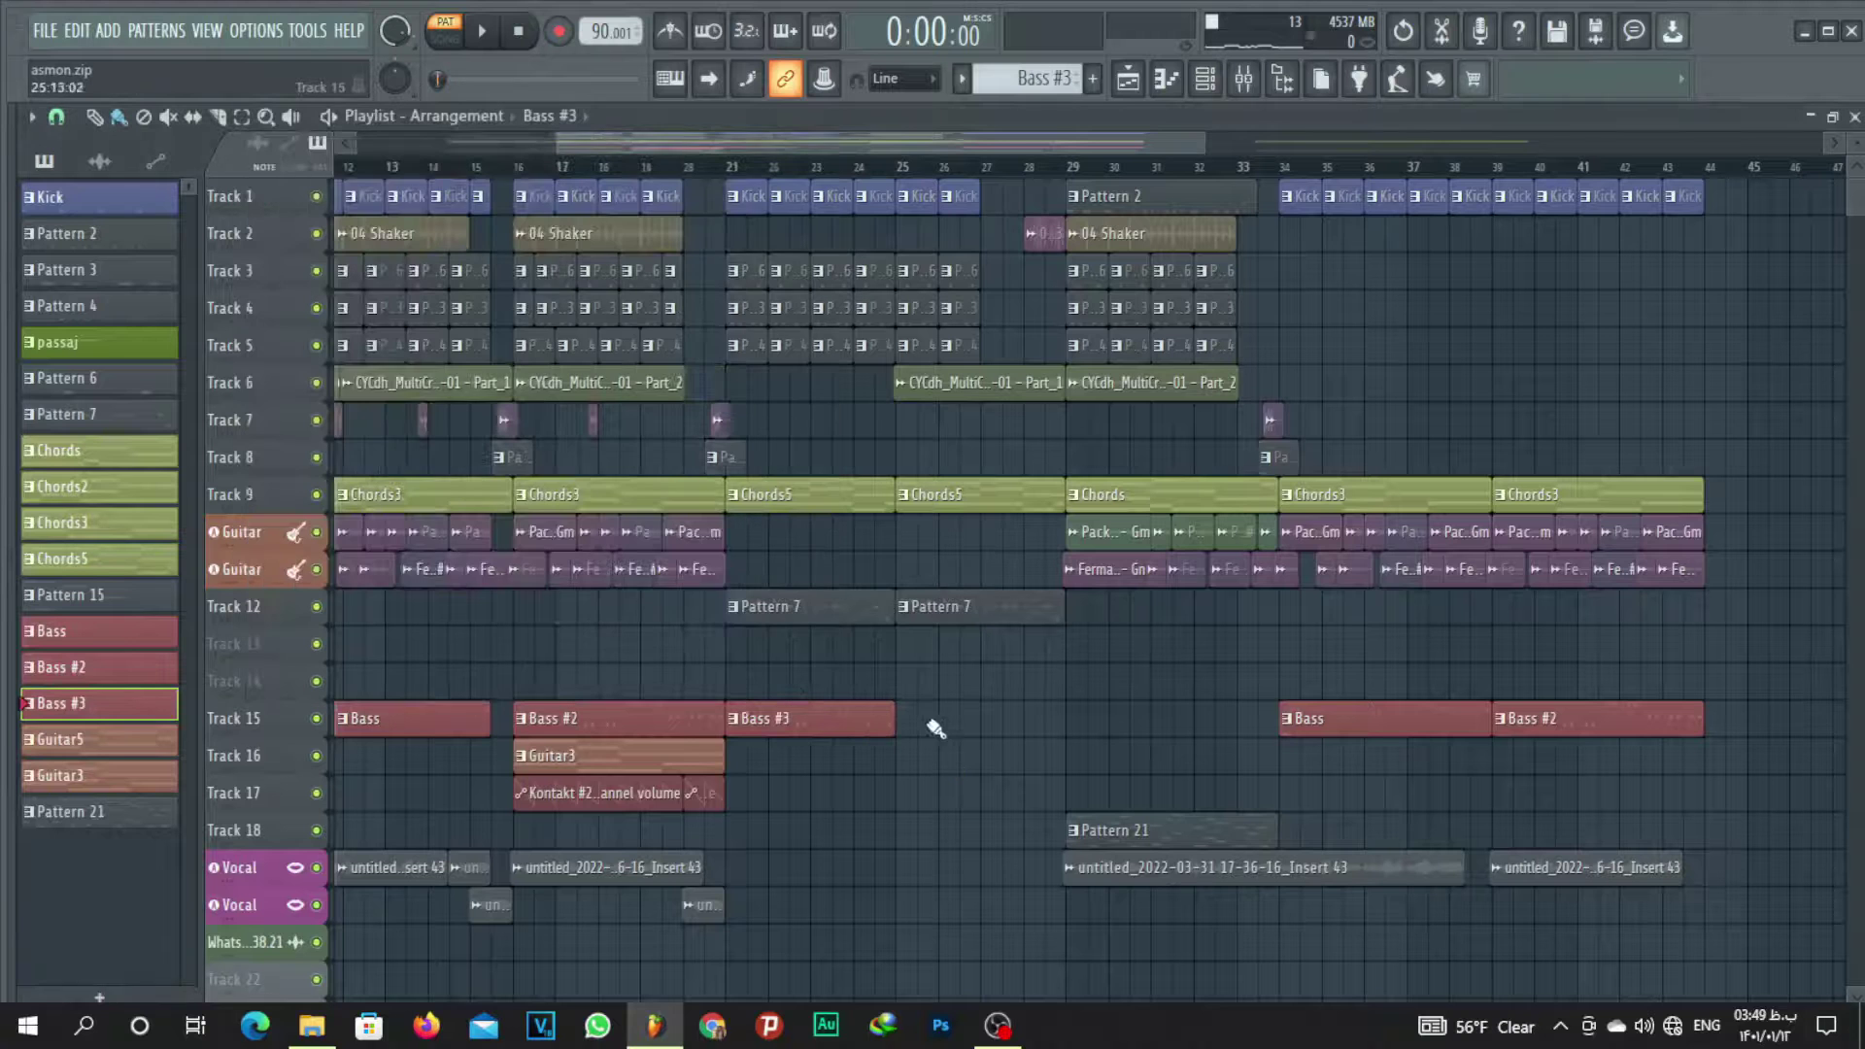
left_click(908, 727)
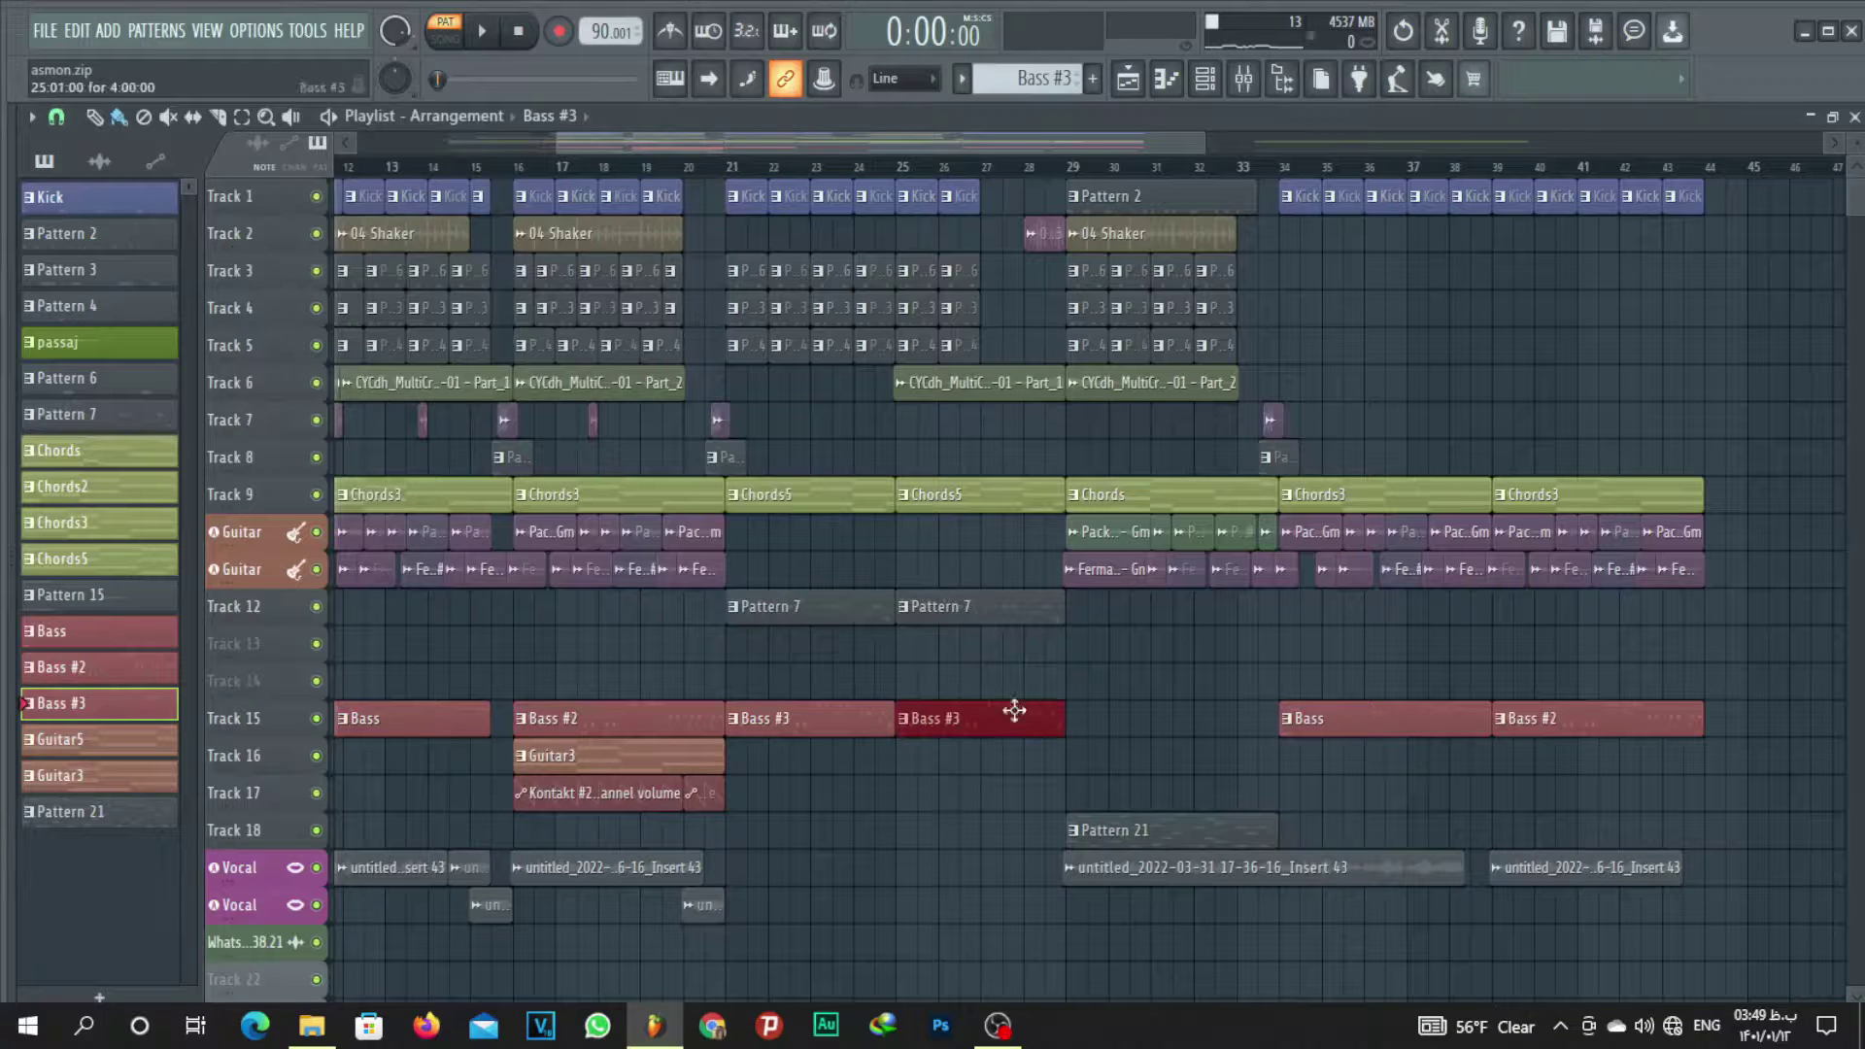
Listen to the full arrangement from bar 21 through the two Bass #3 clips into bar 29.
left_click(735, 167)
key("space")
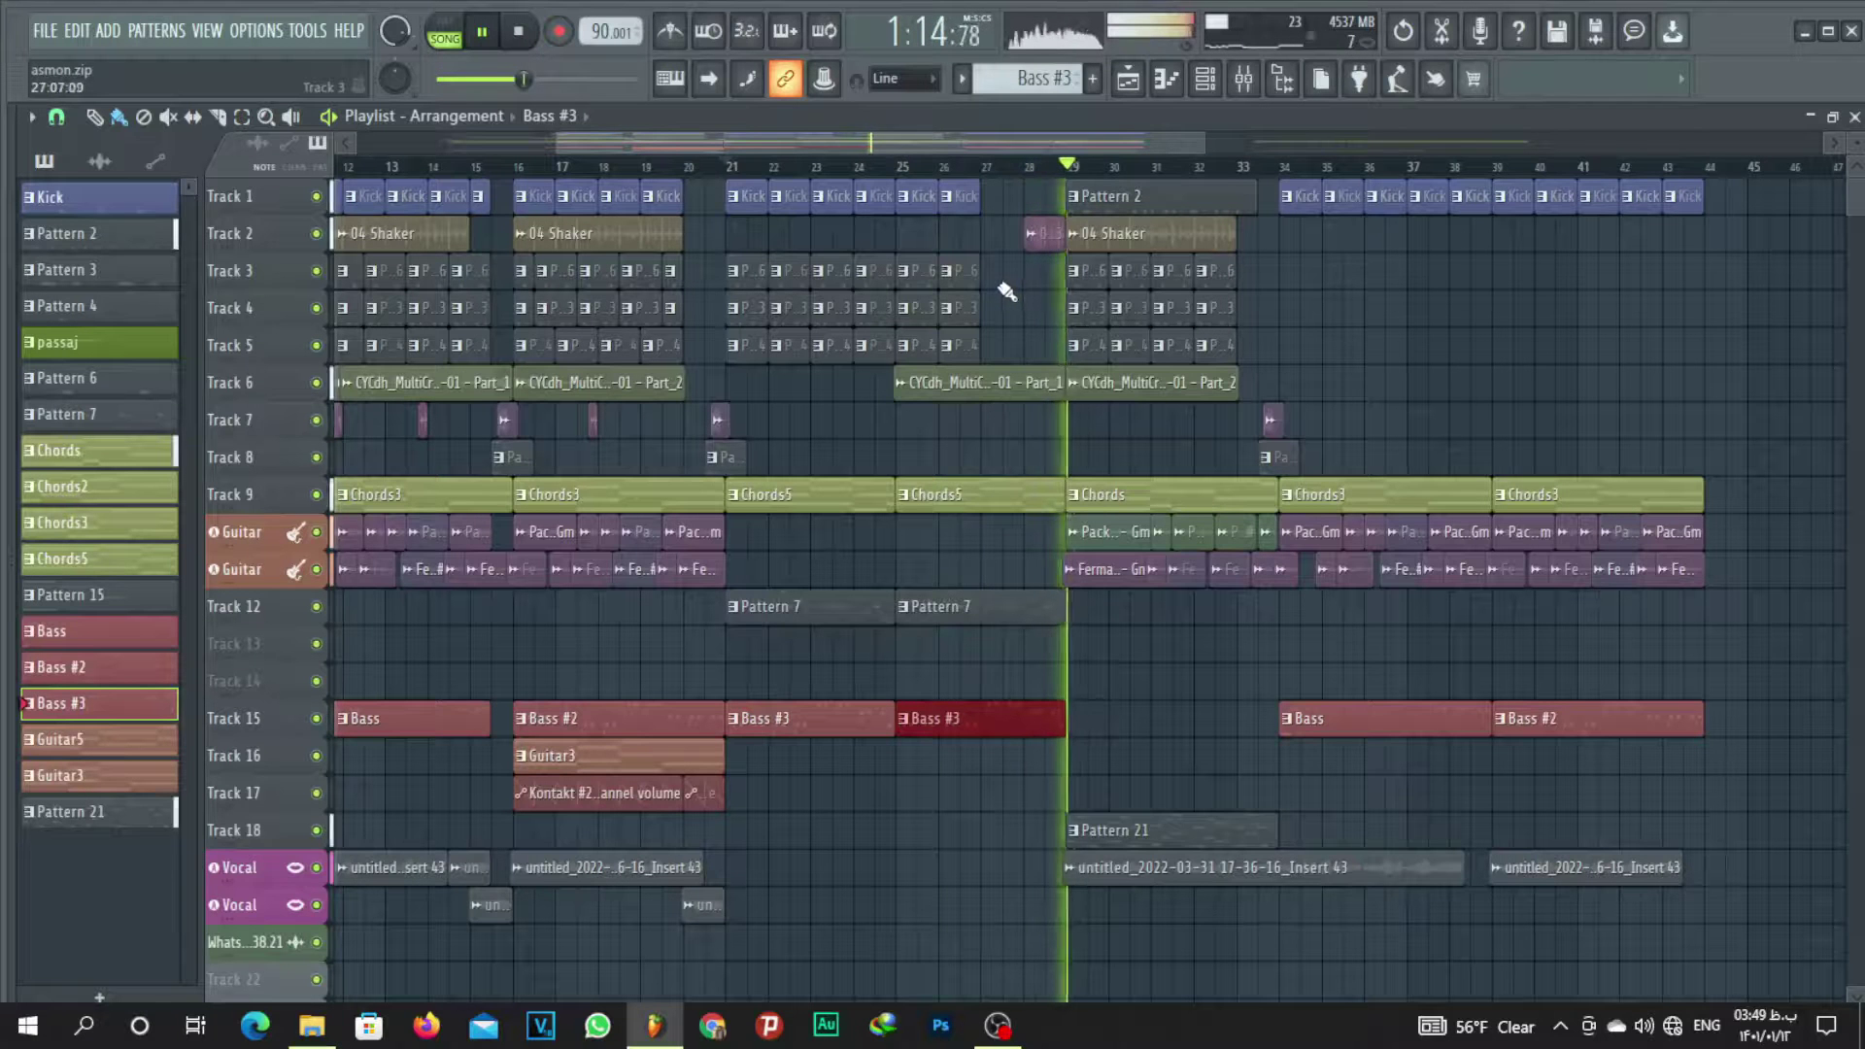
scroll(1006, 291, "down", 2)
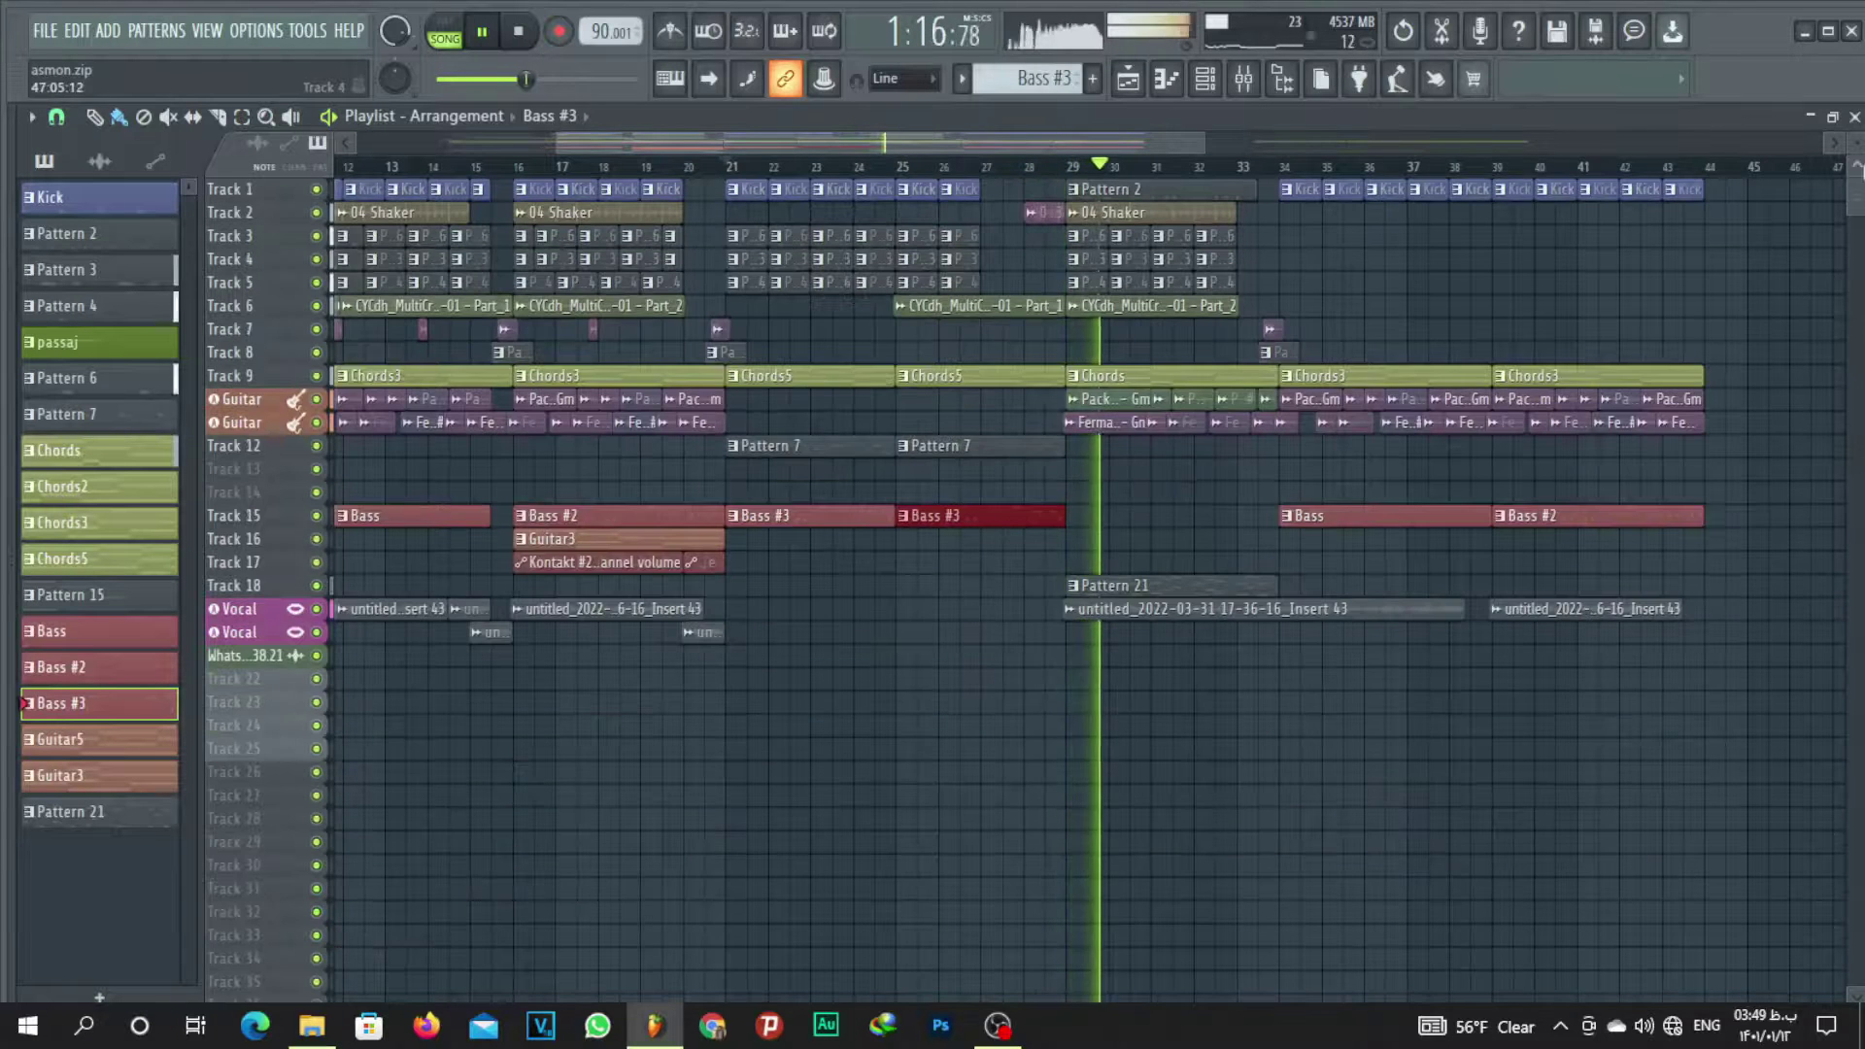
scroll(583, 787, "up", 2)
key("space")
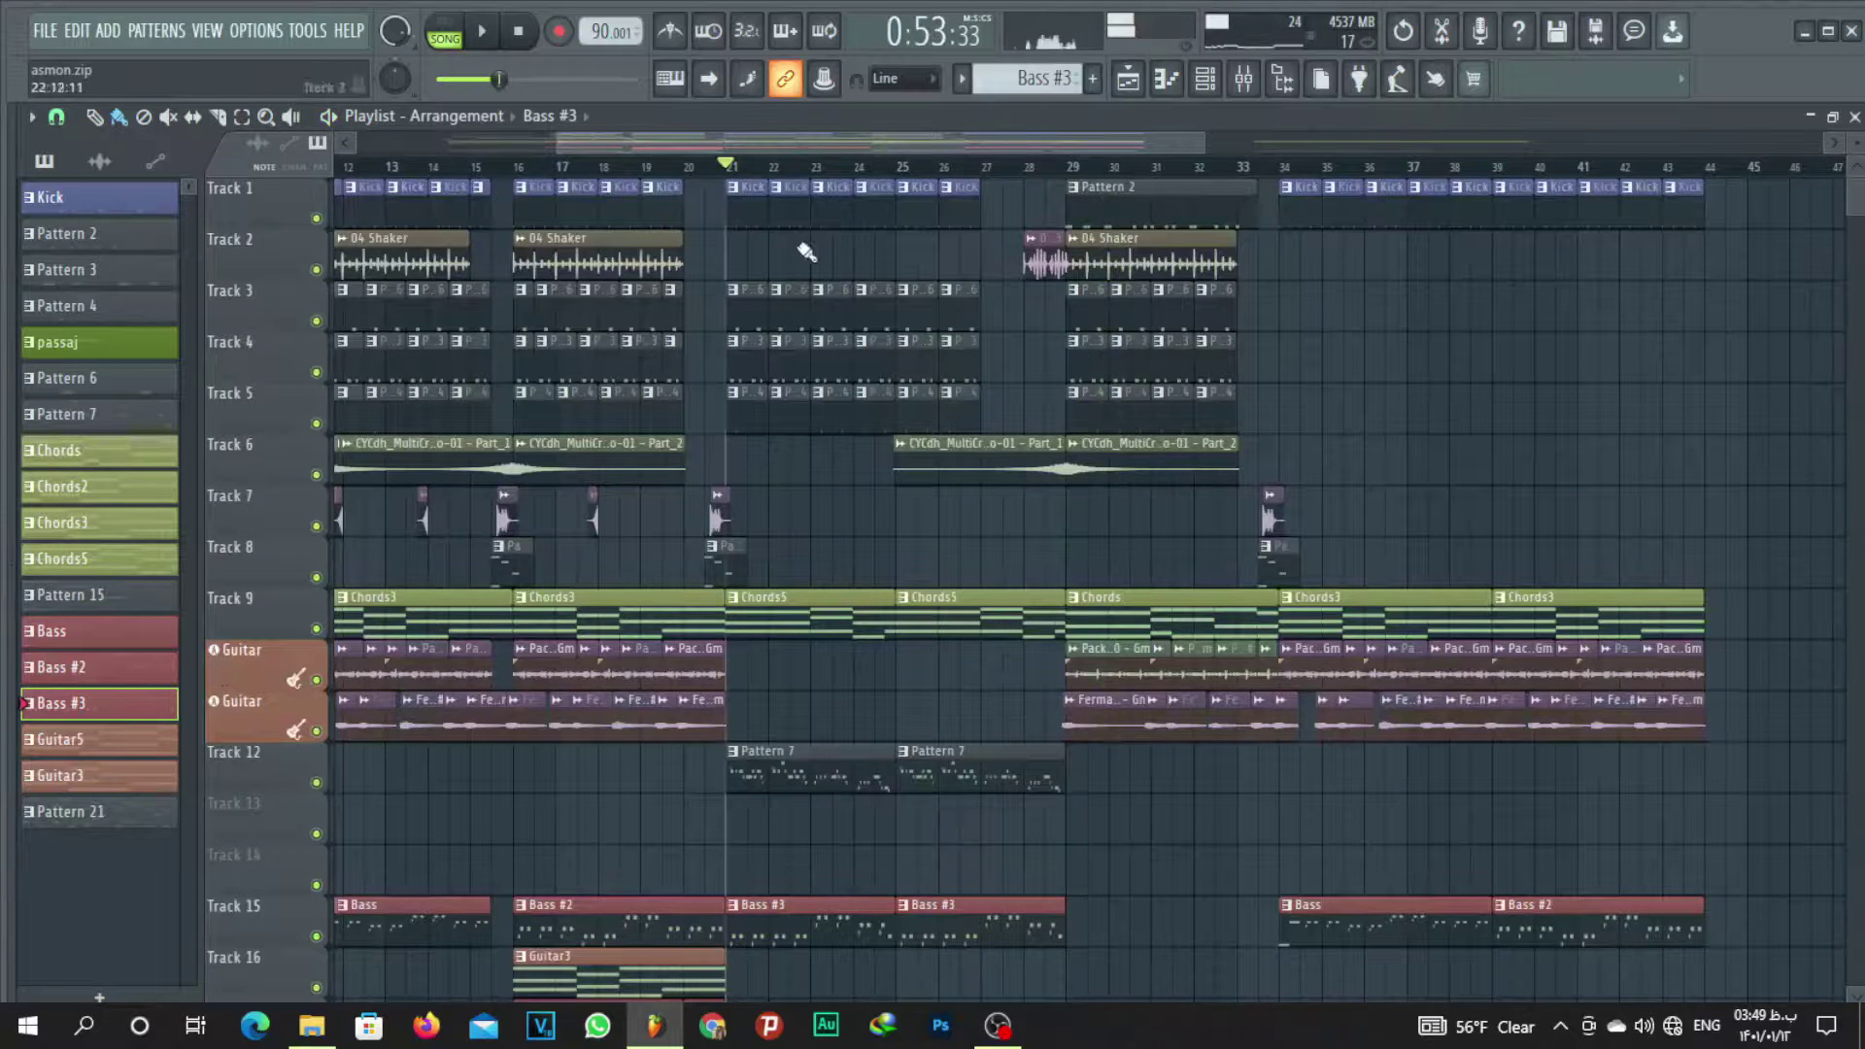
Solo the Guitar track holding the Pack Gher 90 clips and listen to it from bar 11.
scroll(738, 195, "up", 5)
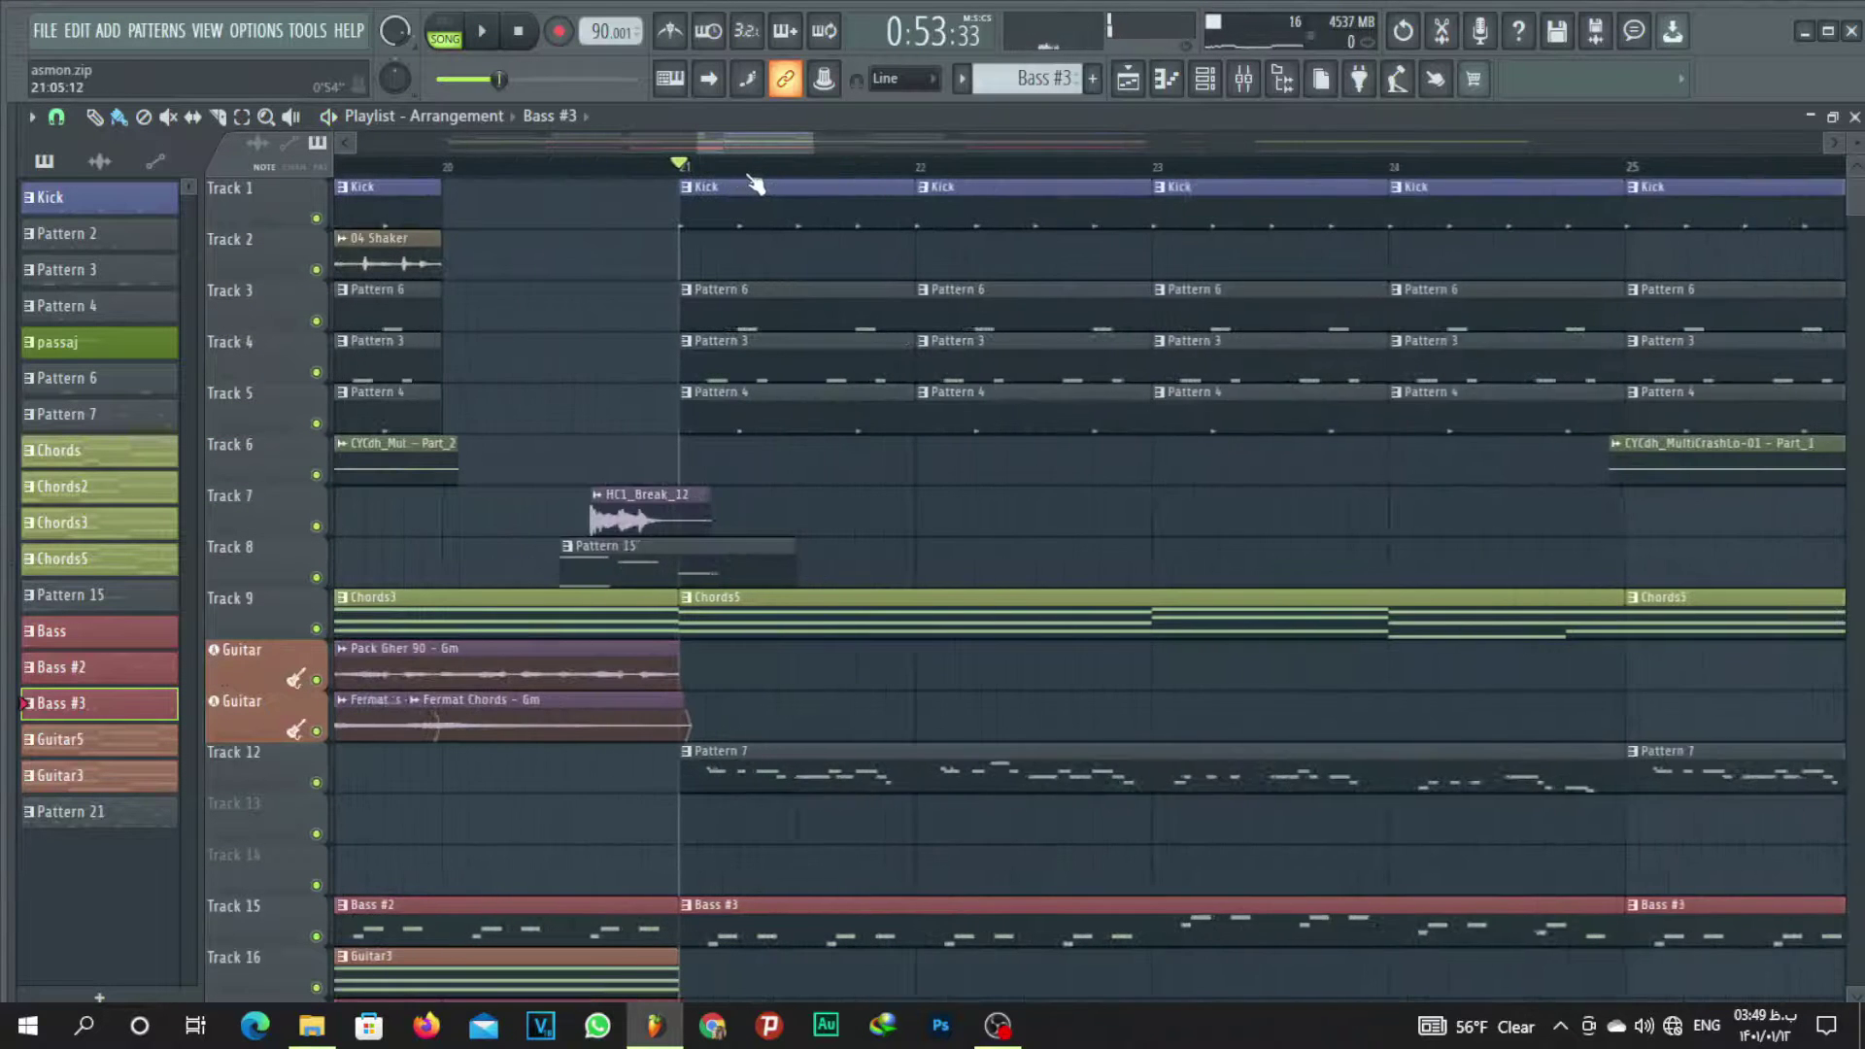
scroll(756, 185, "down", 1)
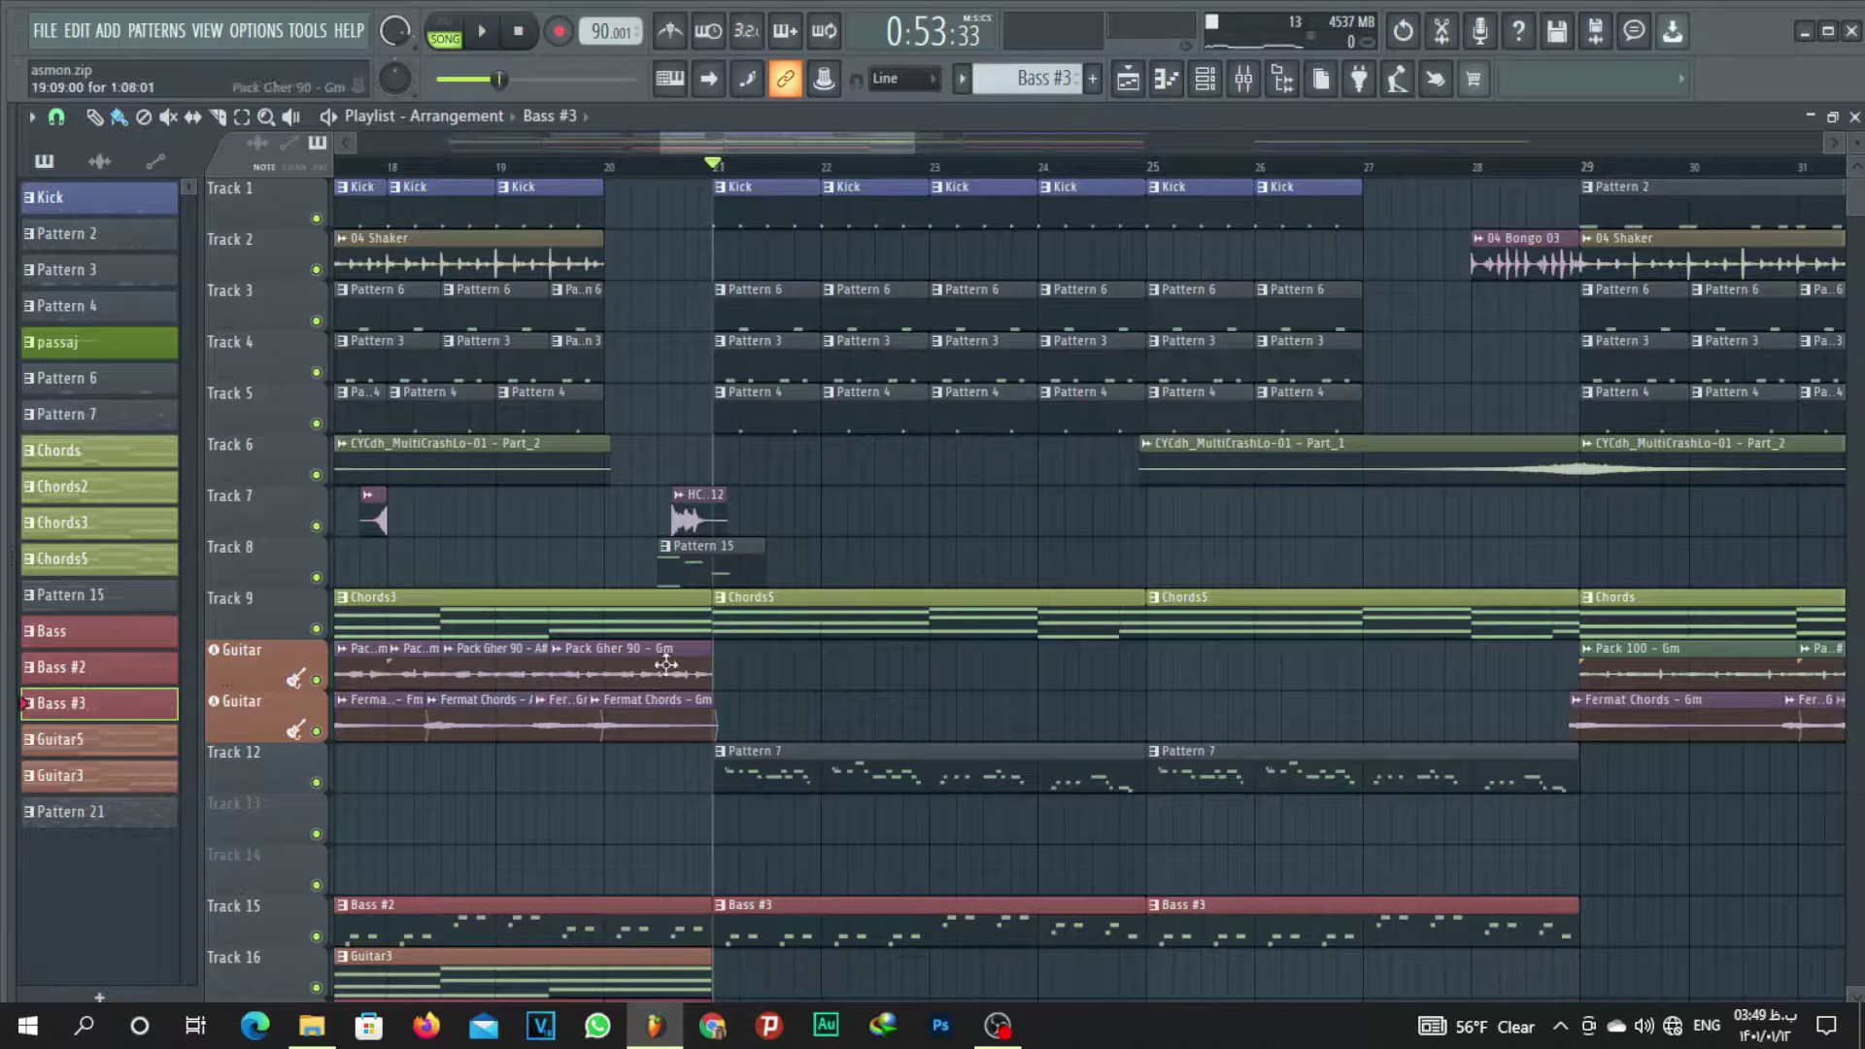
right_click(316, 681)
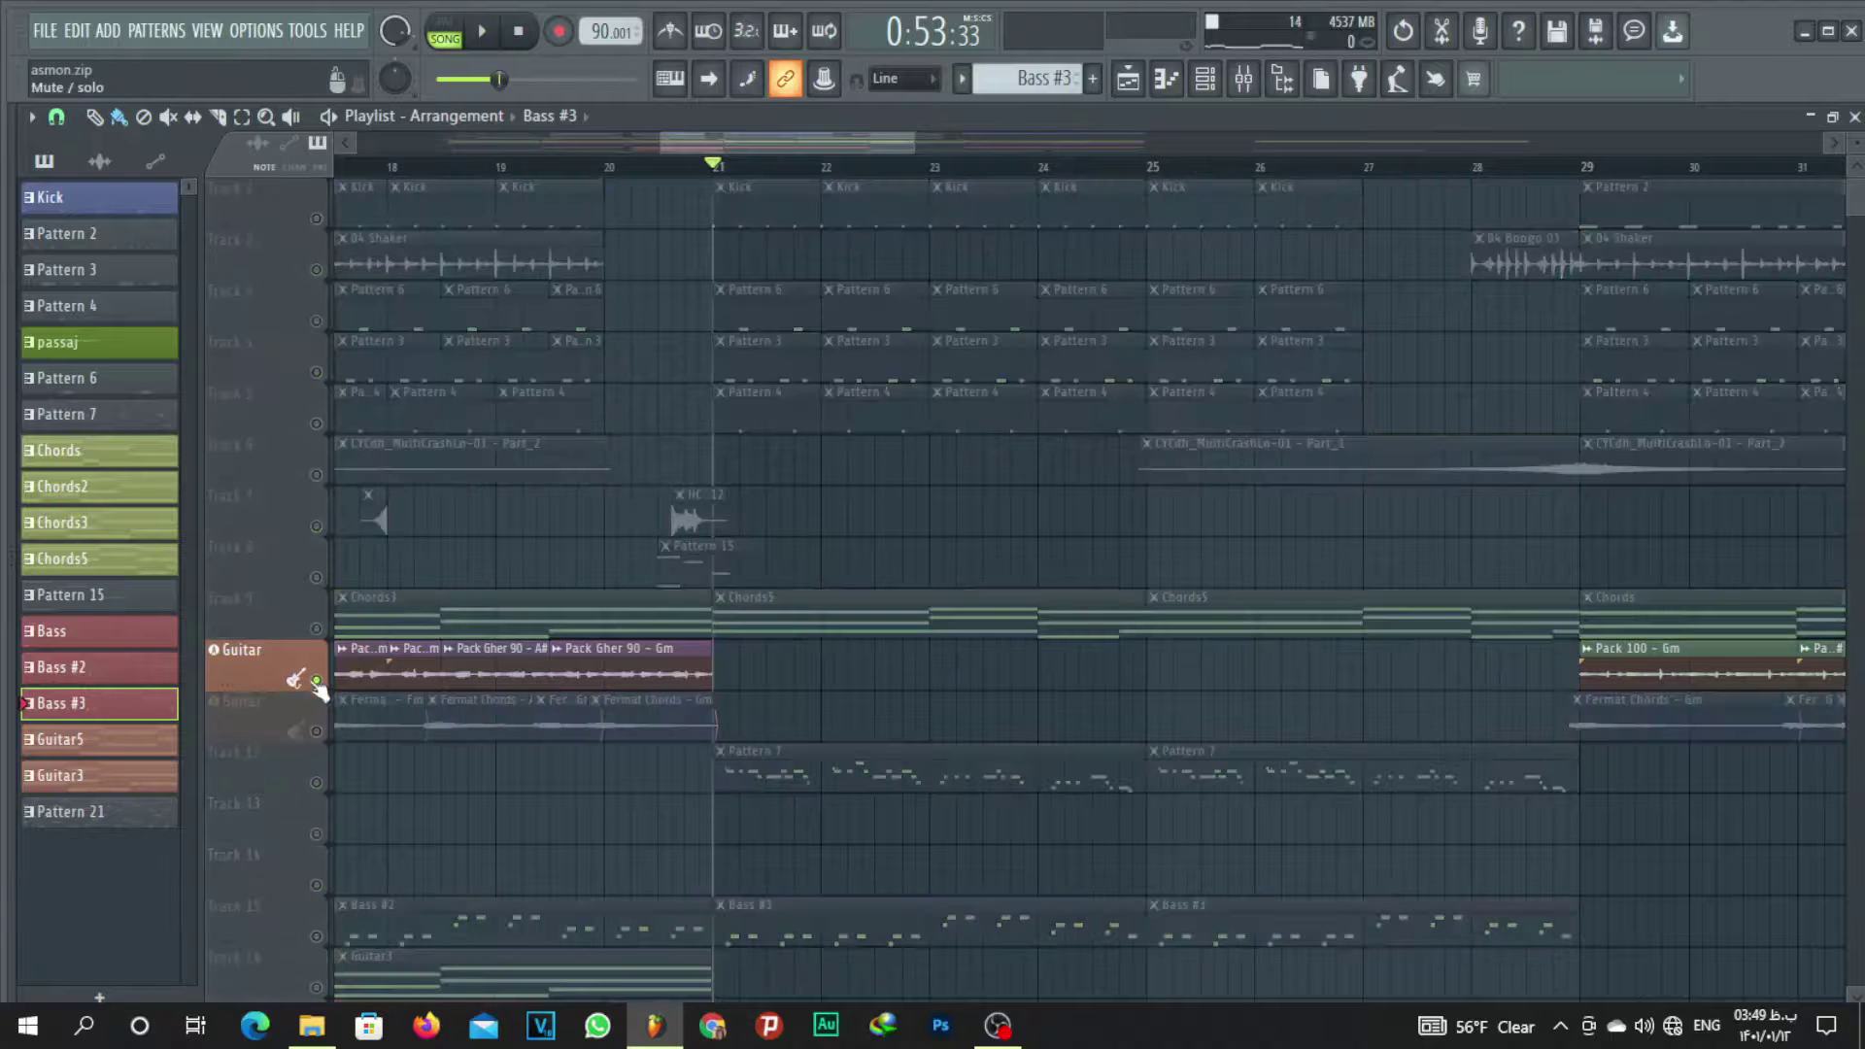
left_click_drag(783, 148, 645, 154)
left_click(493, 167)
key("space")
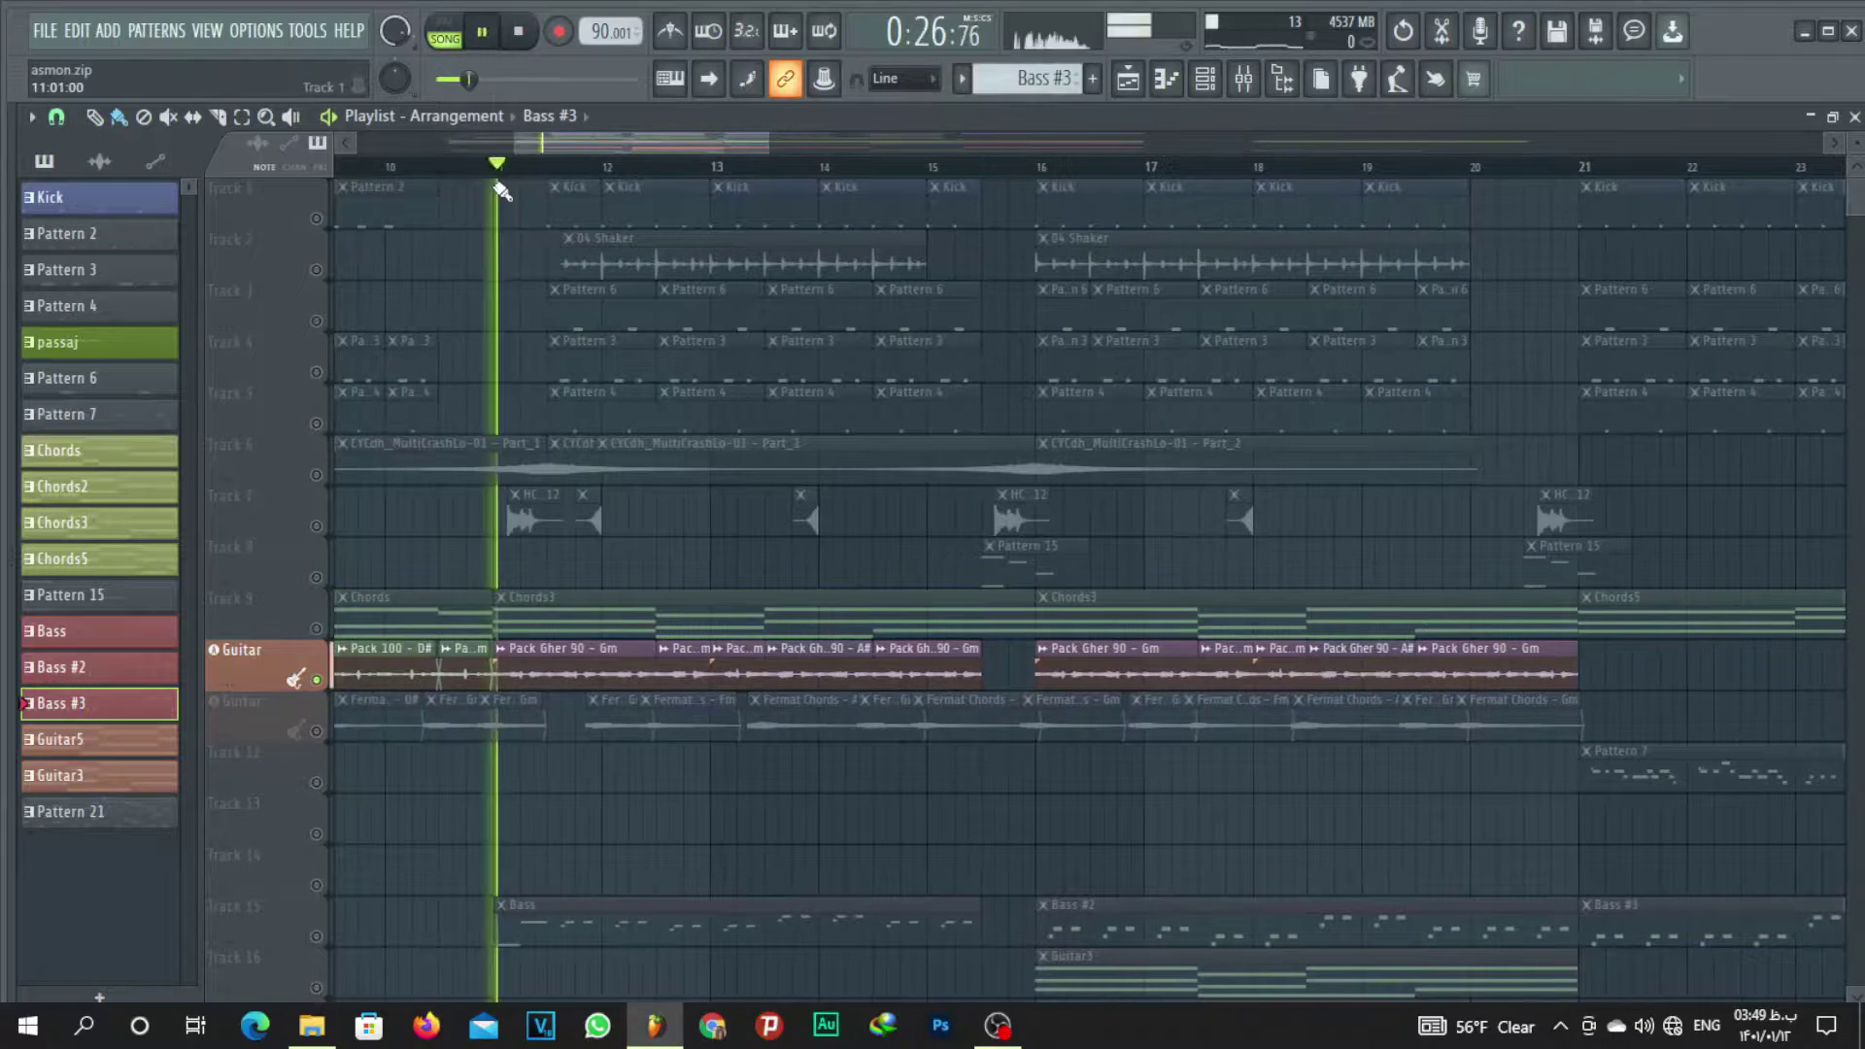
scroll(533, 167, "down", 4)
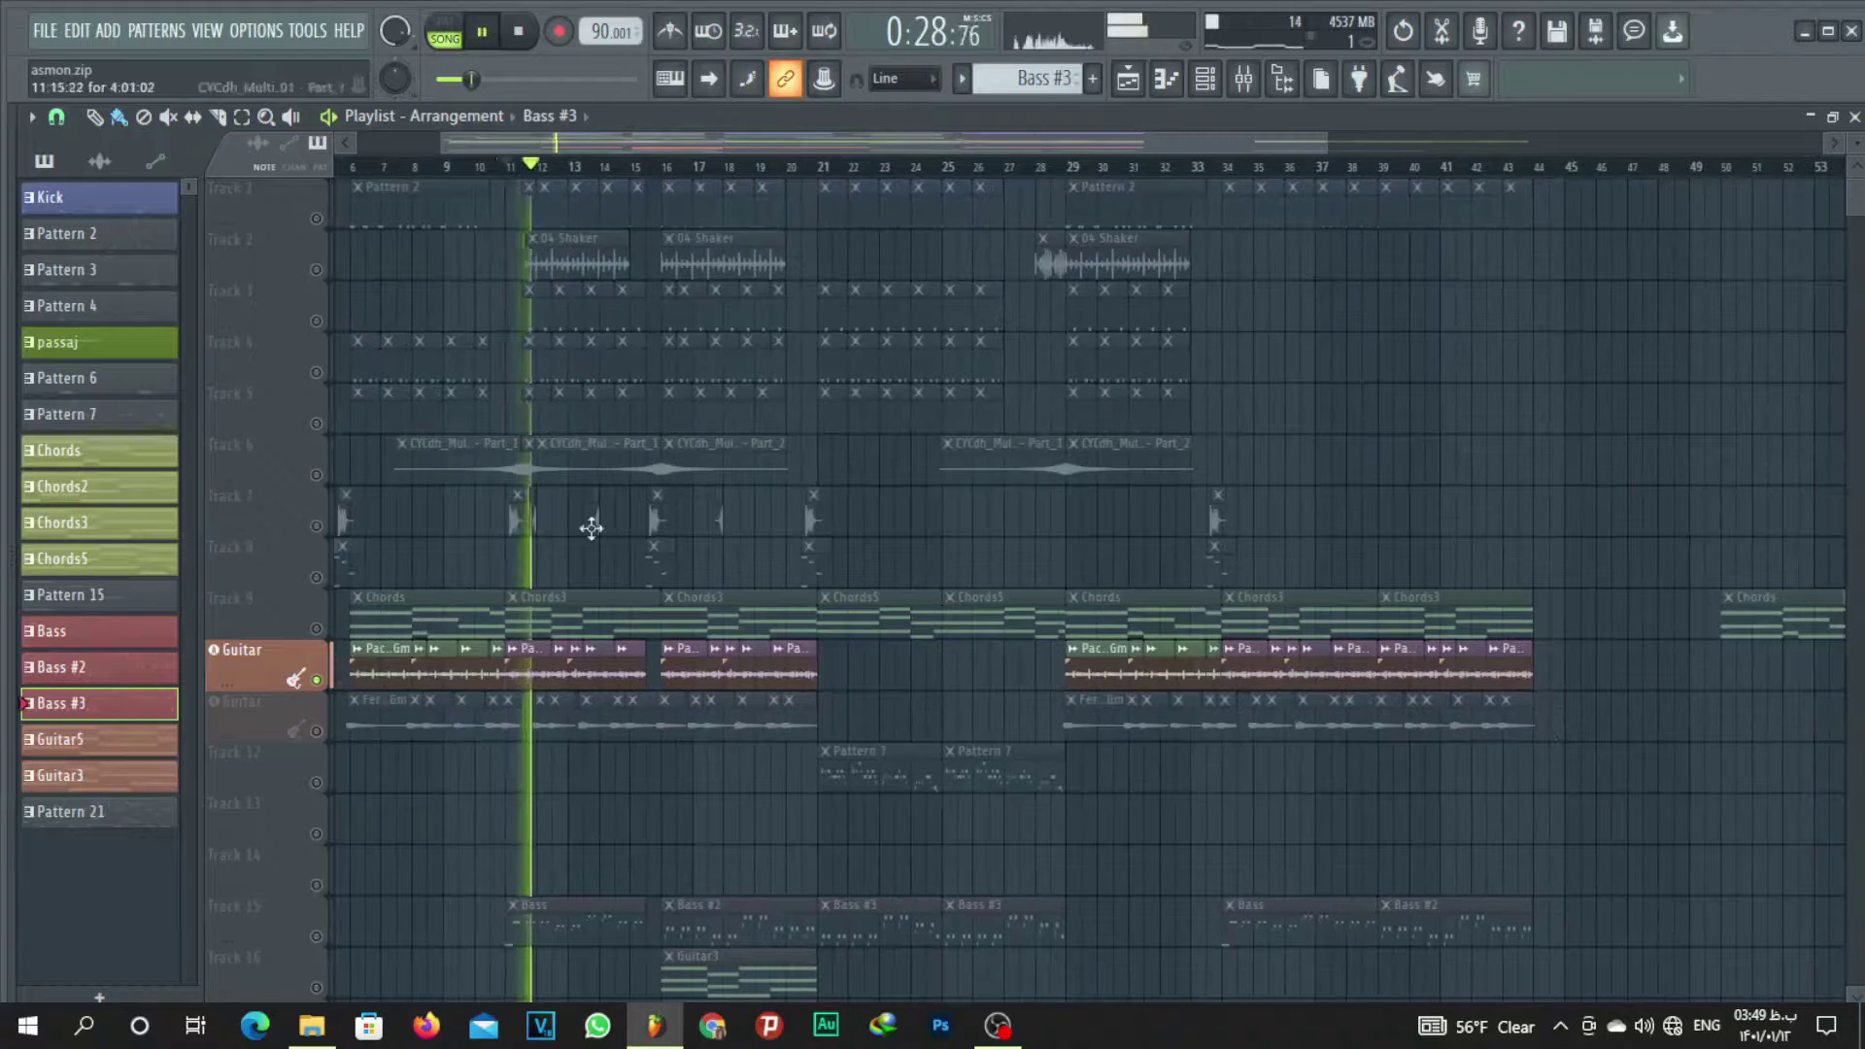
Place a Pack Gher 90 - Gm clip at bar 21 on the soloed Guitar track and extend it to bar 23.
key("space")
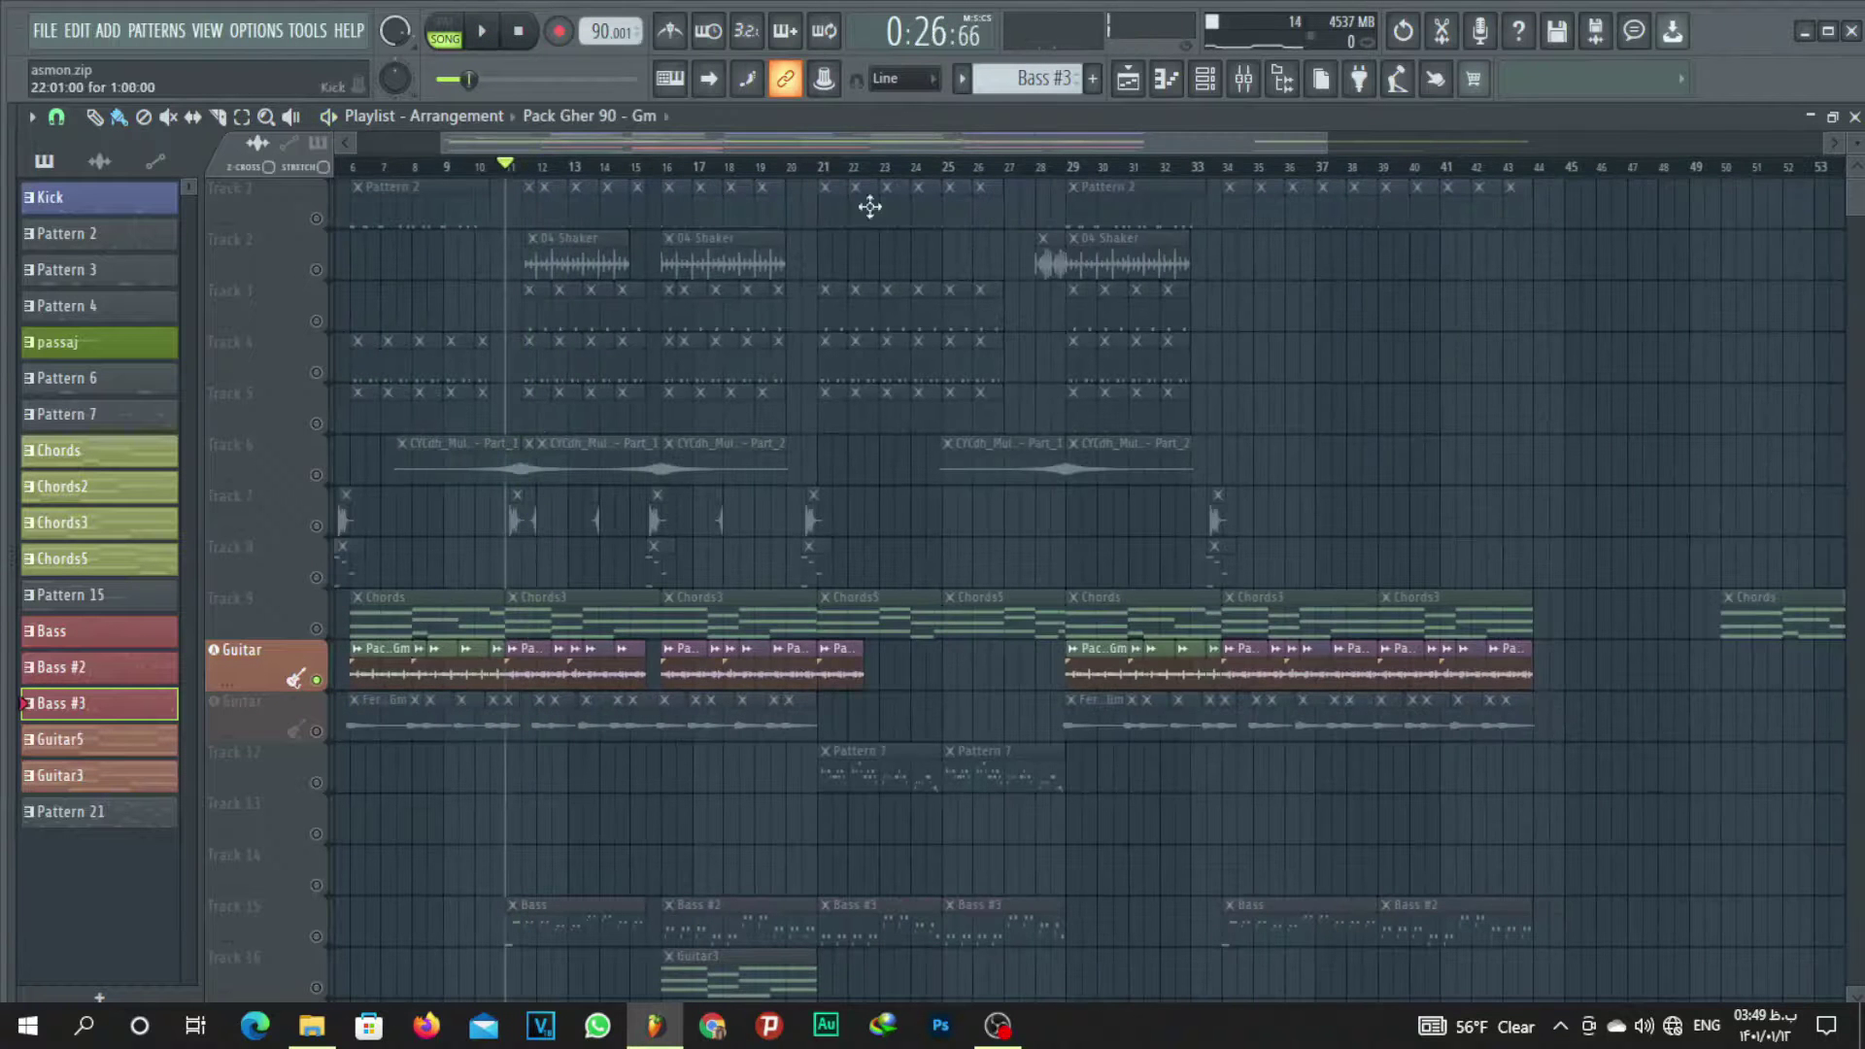
scroll(882, 167, "up", 5)
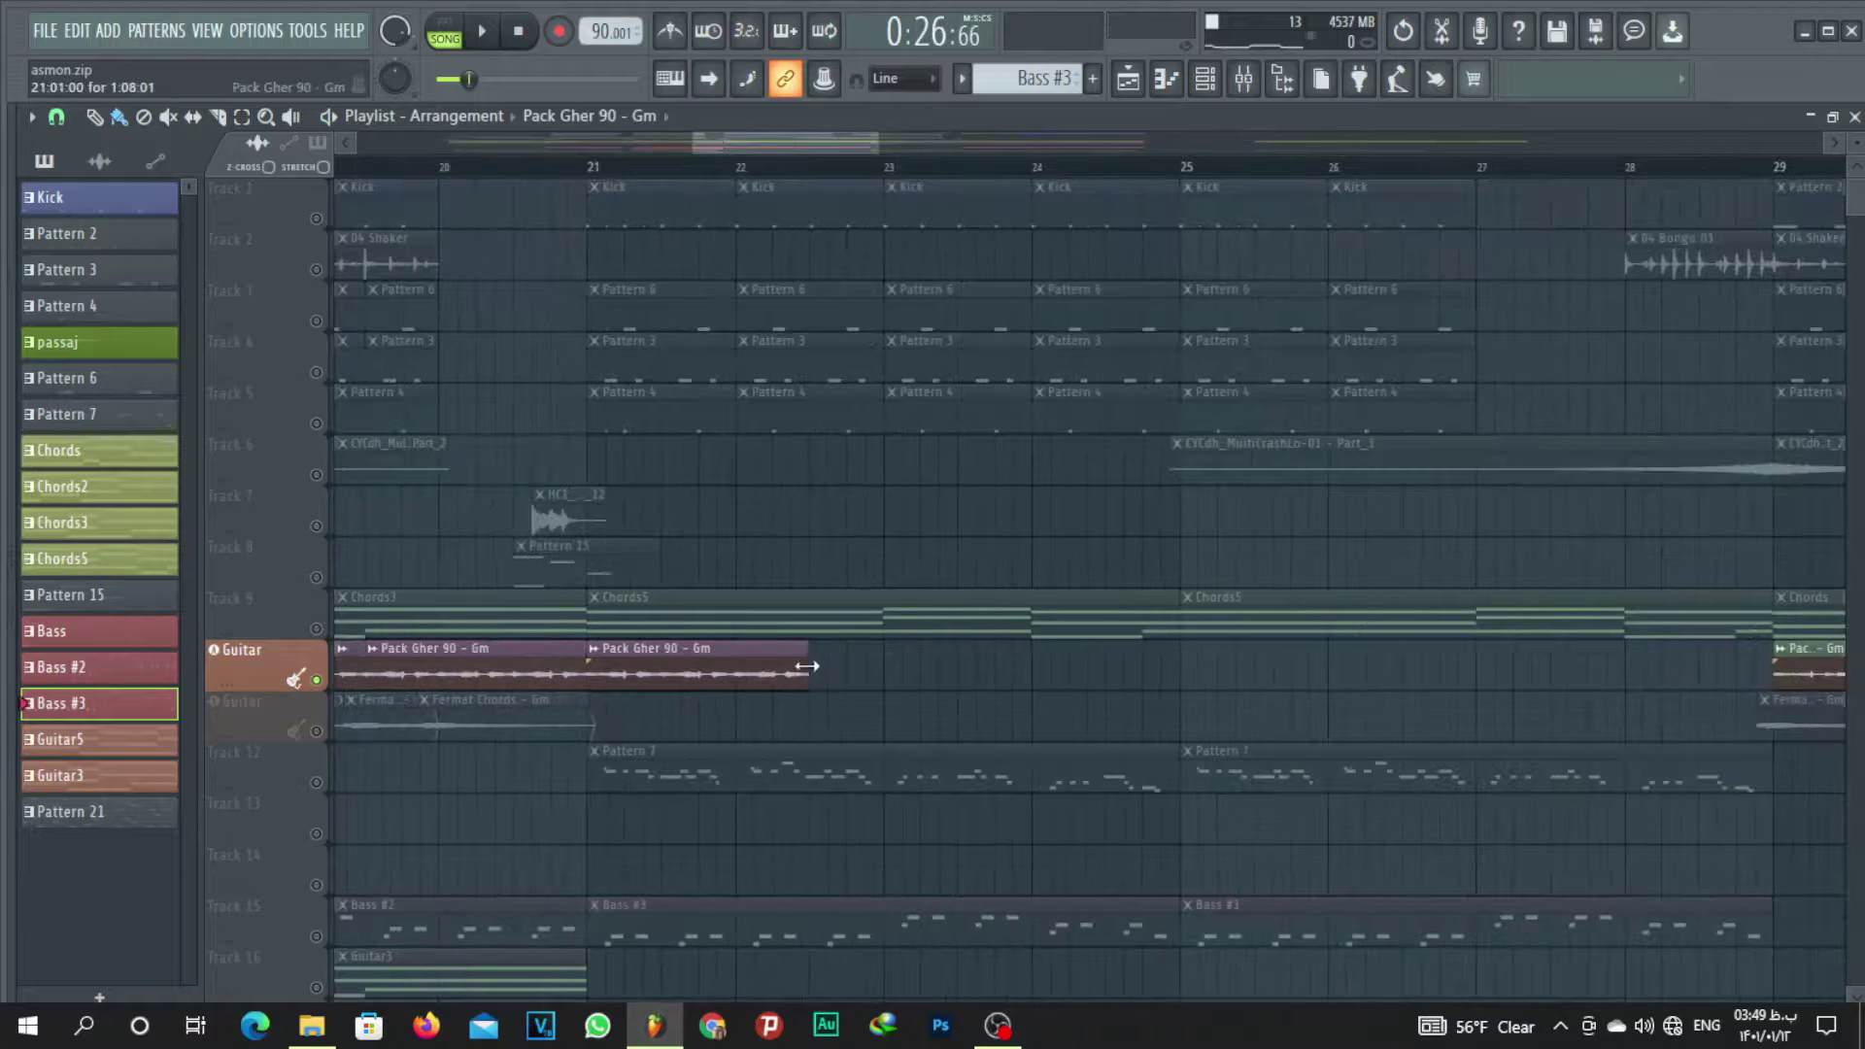
scroll(758, 167, "down", 4)
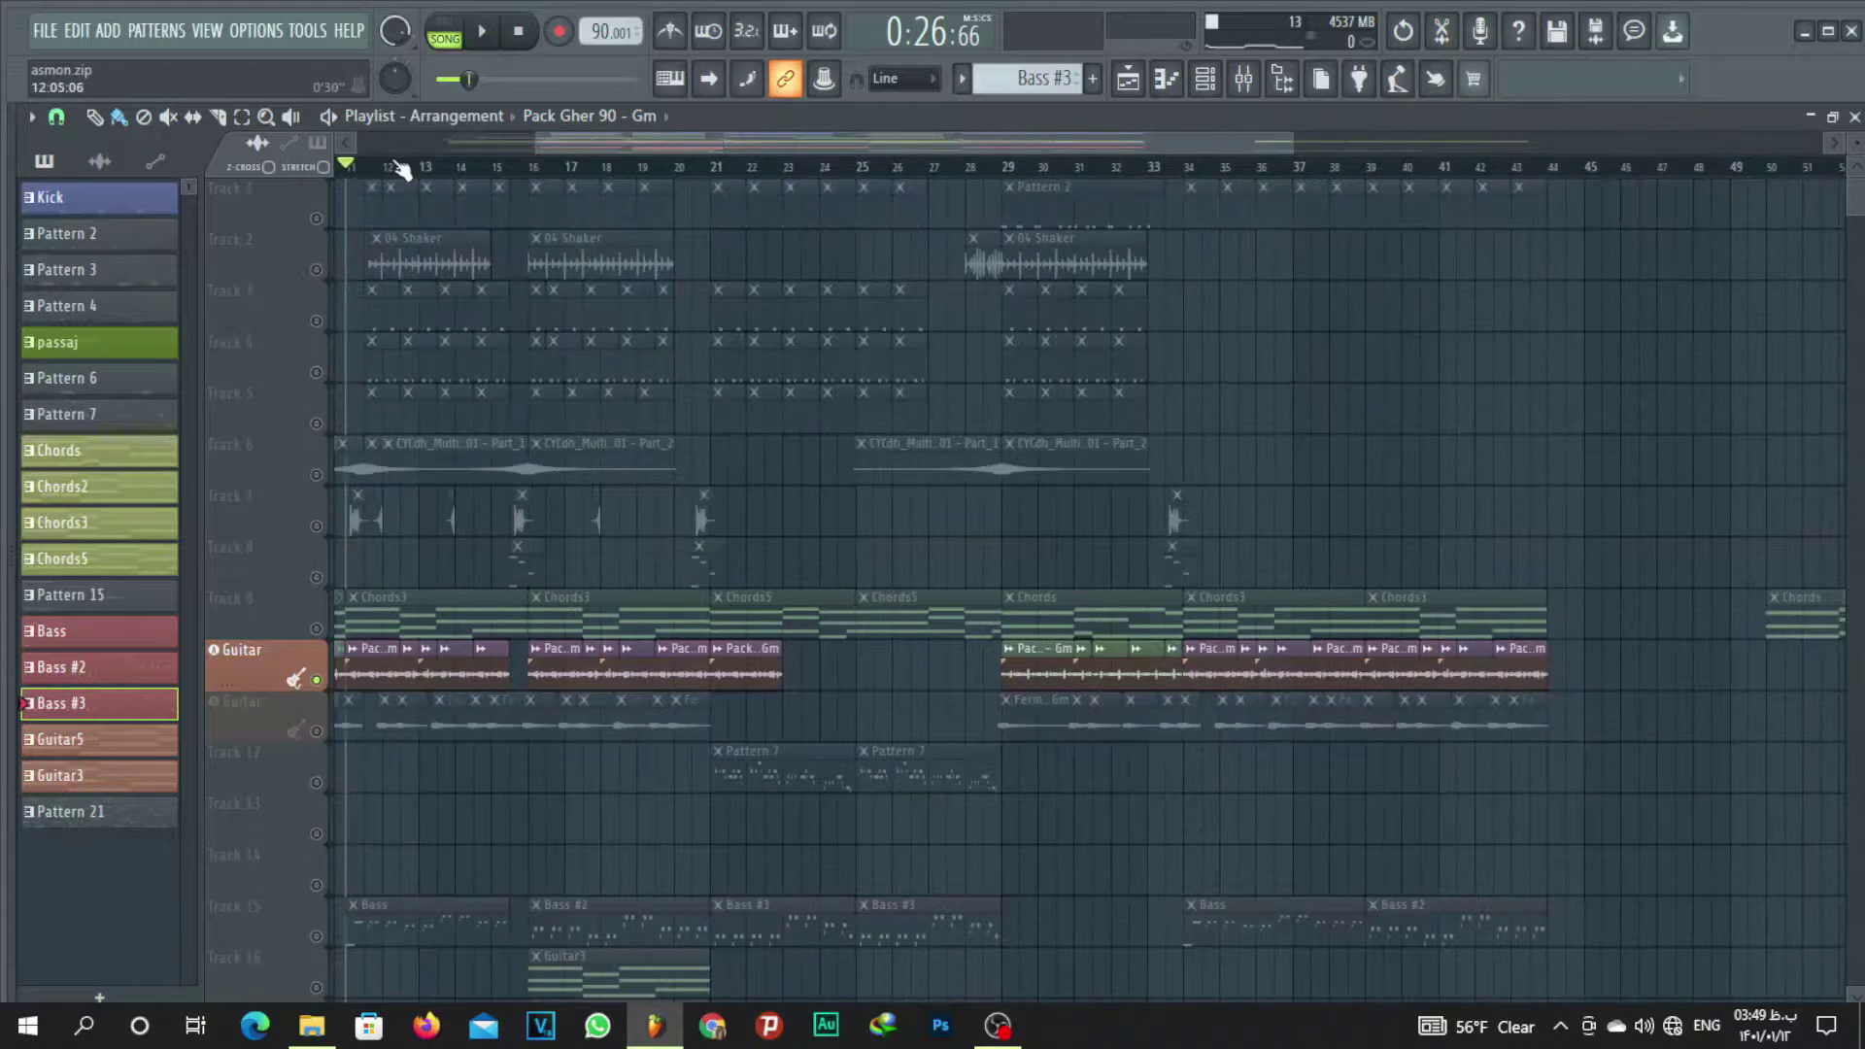
Solo the Guitar track holding the Fermat Chords clips and listen to it from around bar 11.
scroll(400, 170, "up", 5)
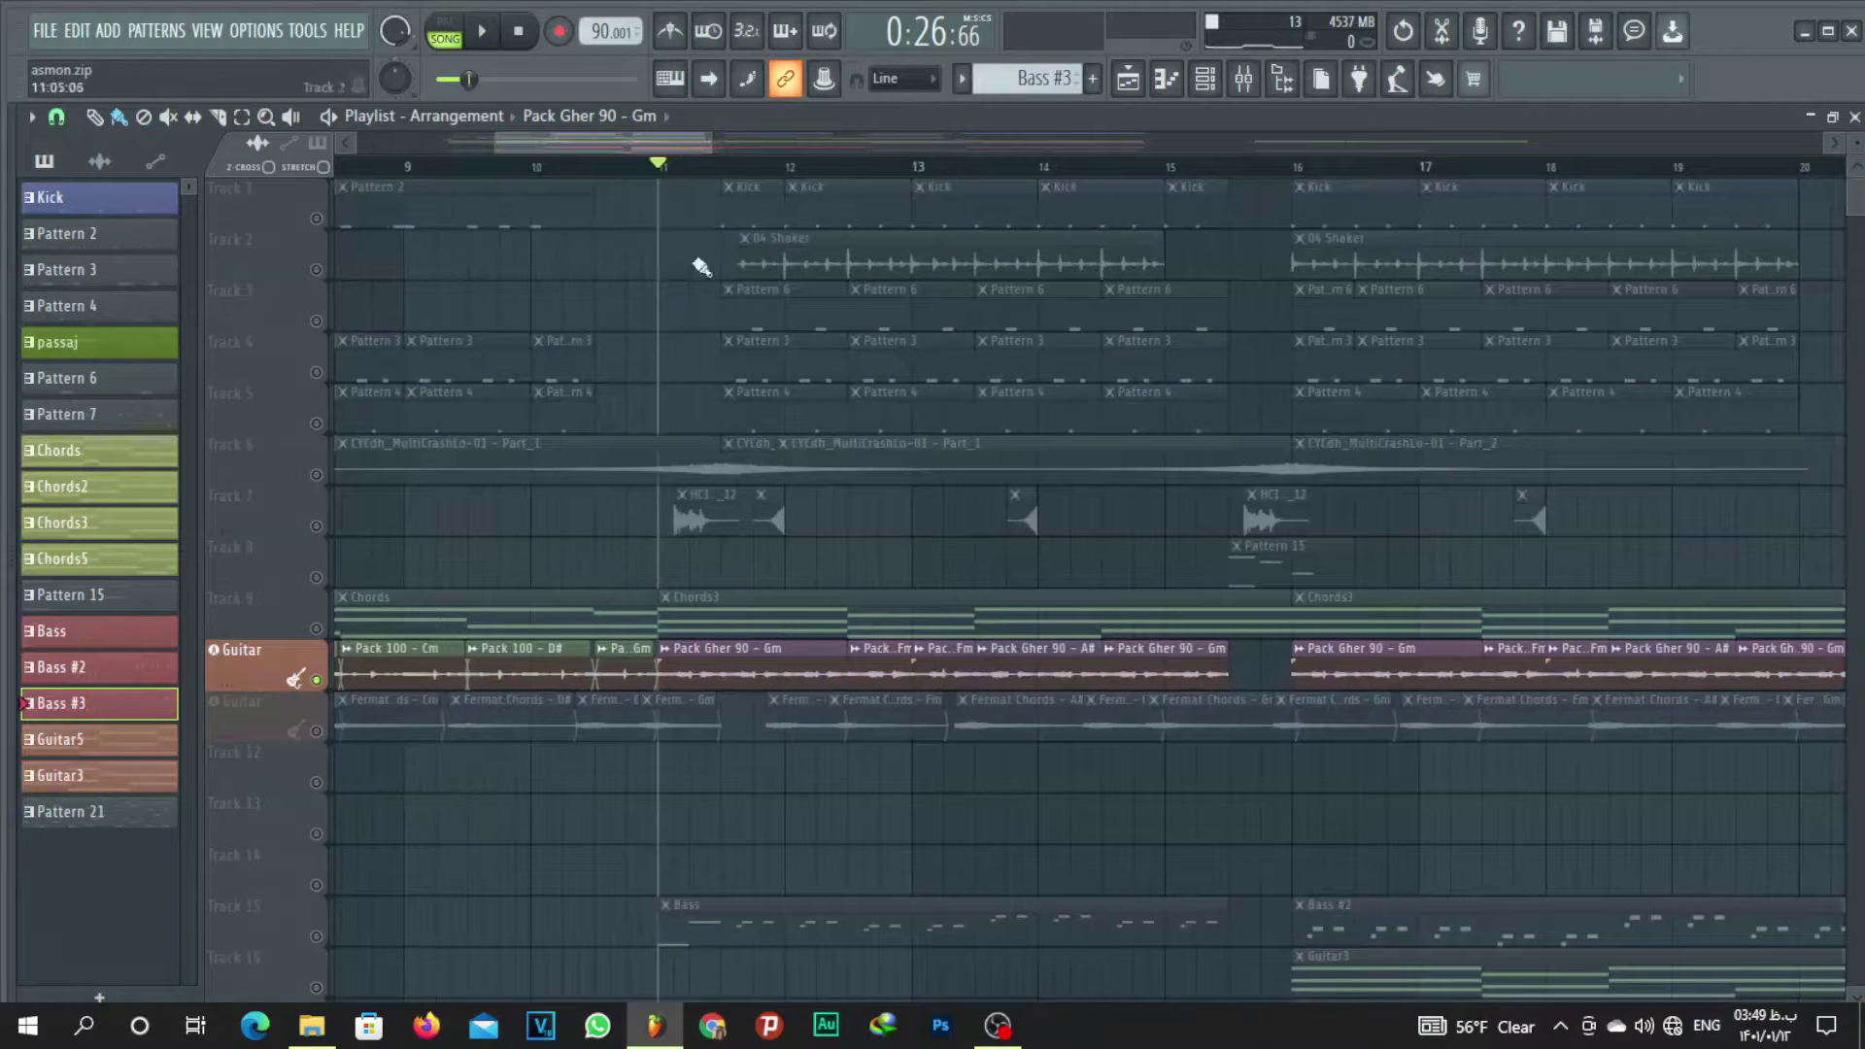
left_click(316, 732)
key("space")
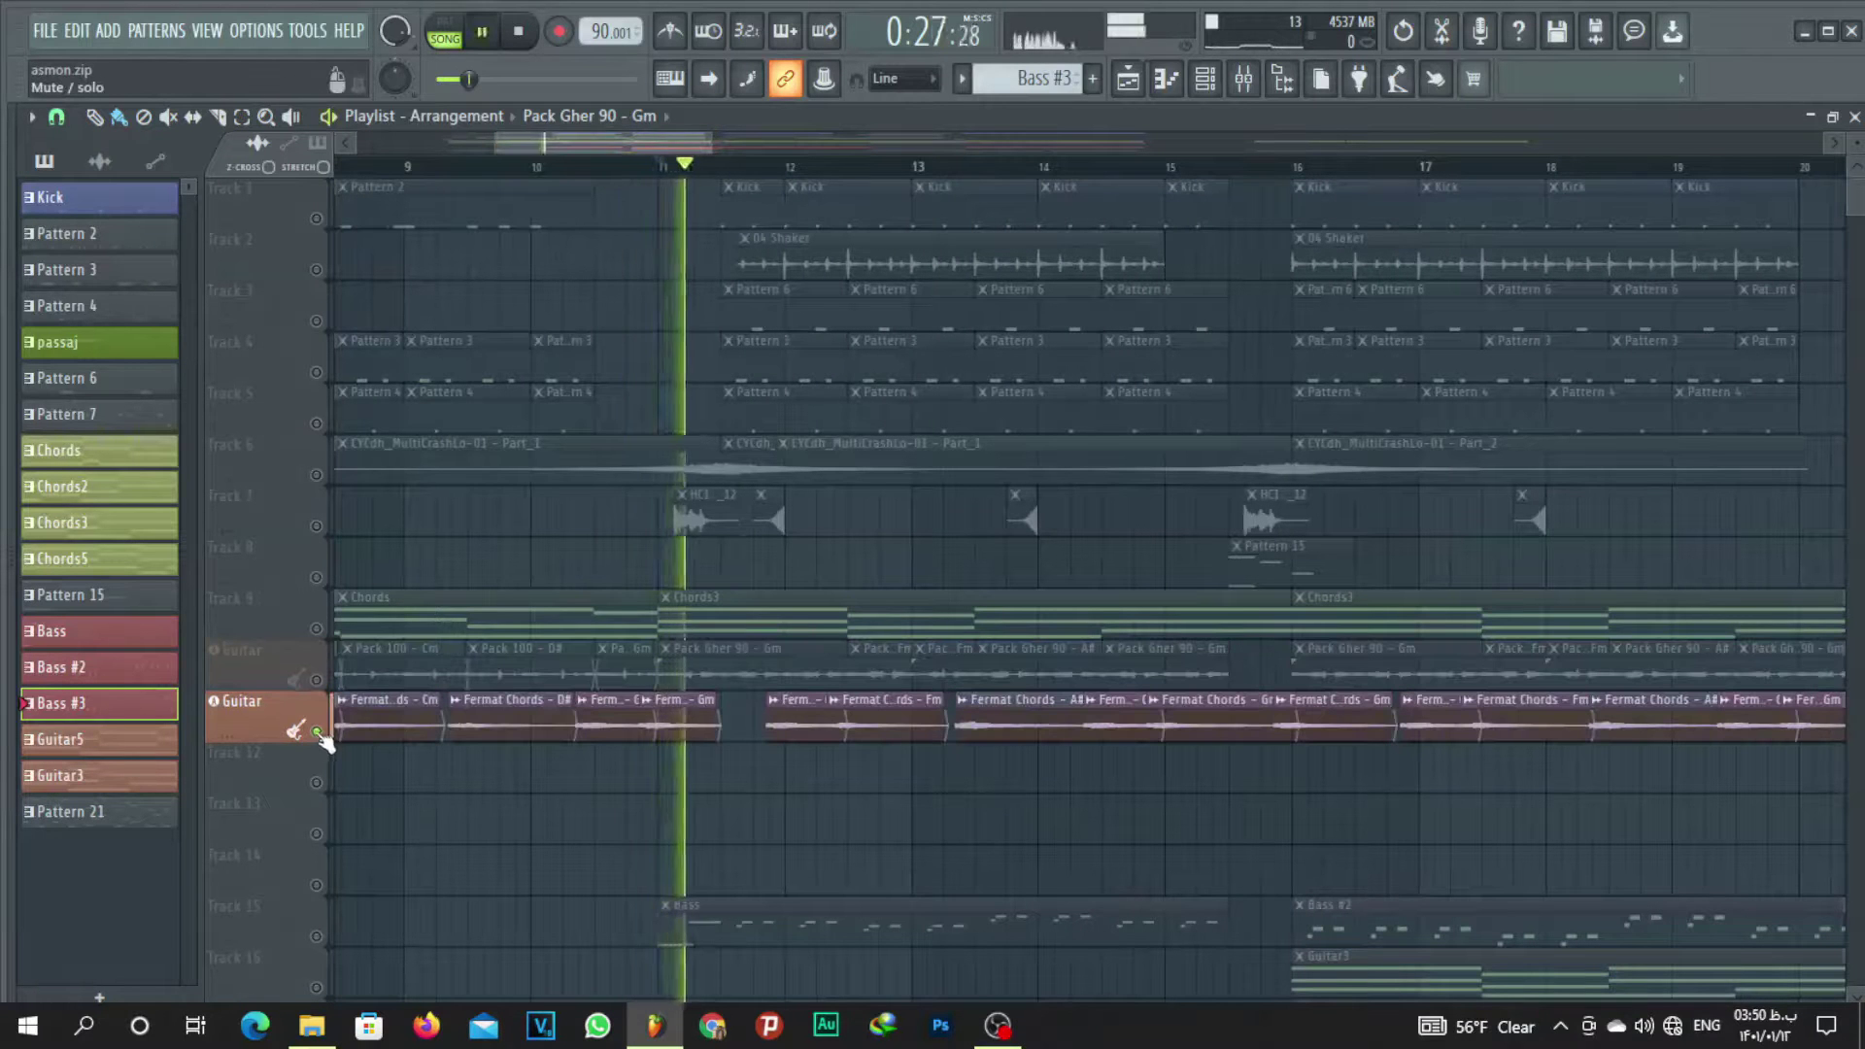
key("space")
key("space")
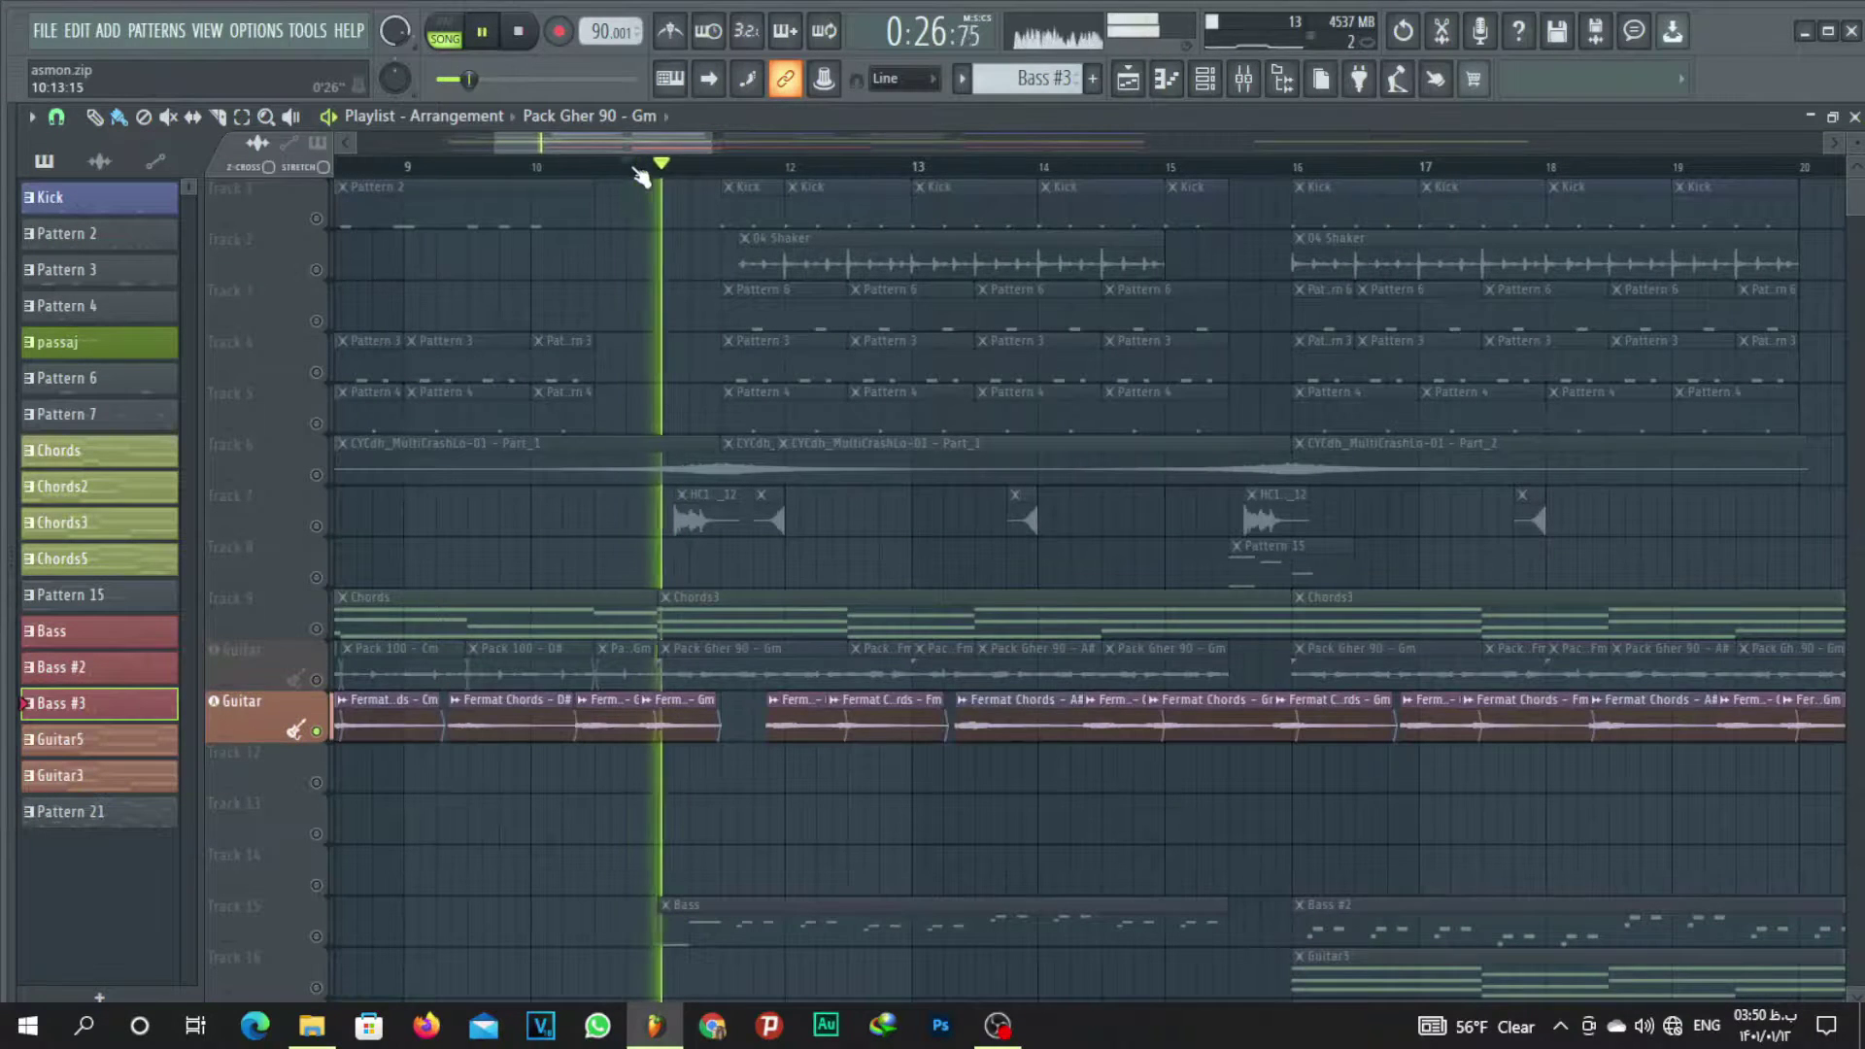
scroll(644, 171, "down", 3)
scroll(644, 171, "down", 2)
key("space")
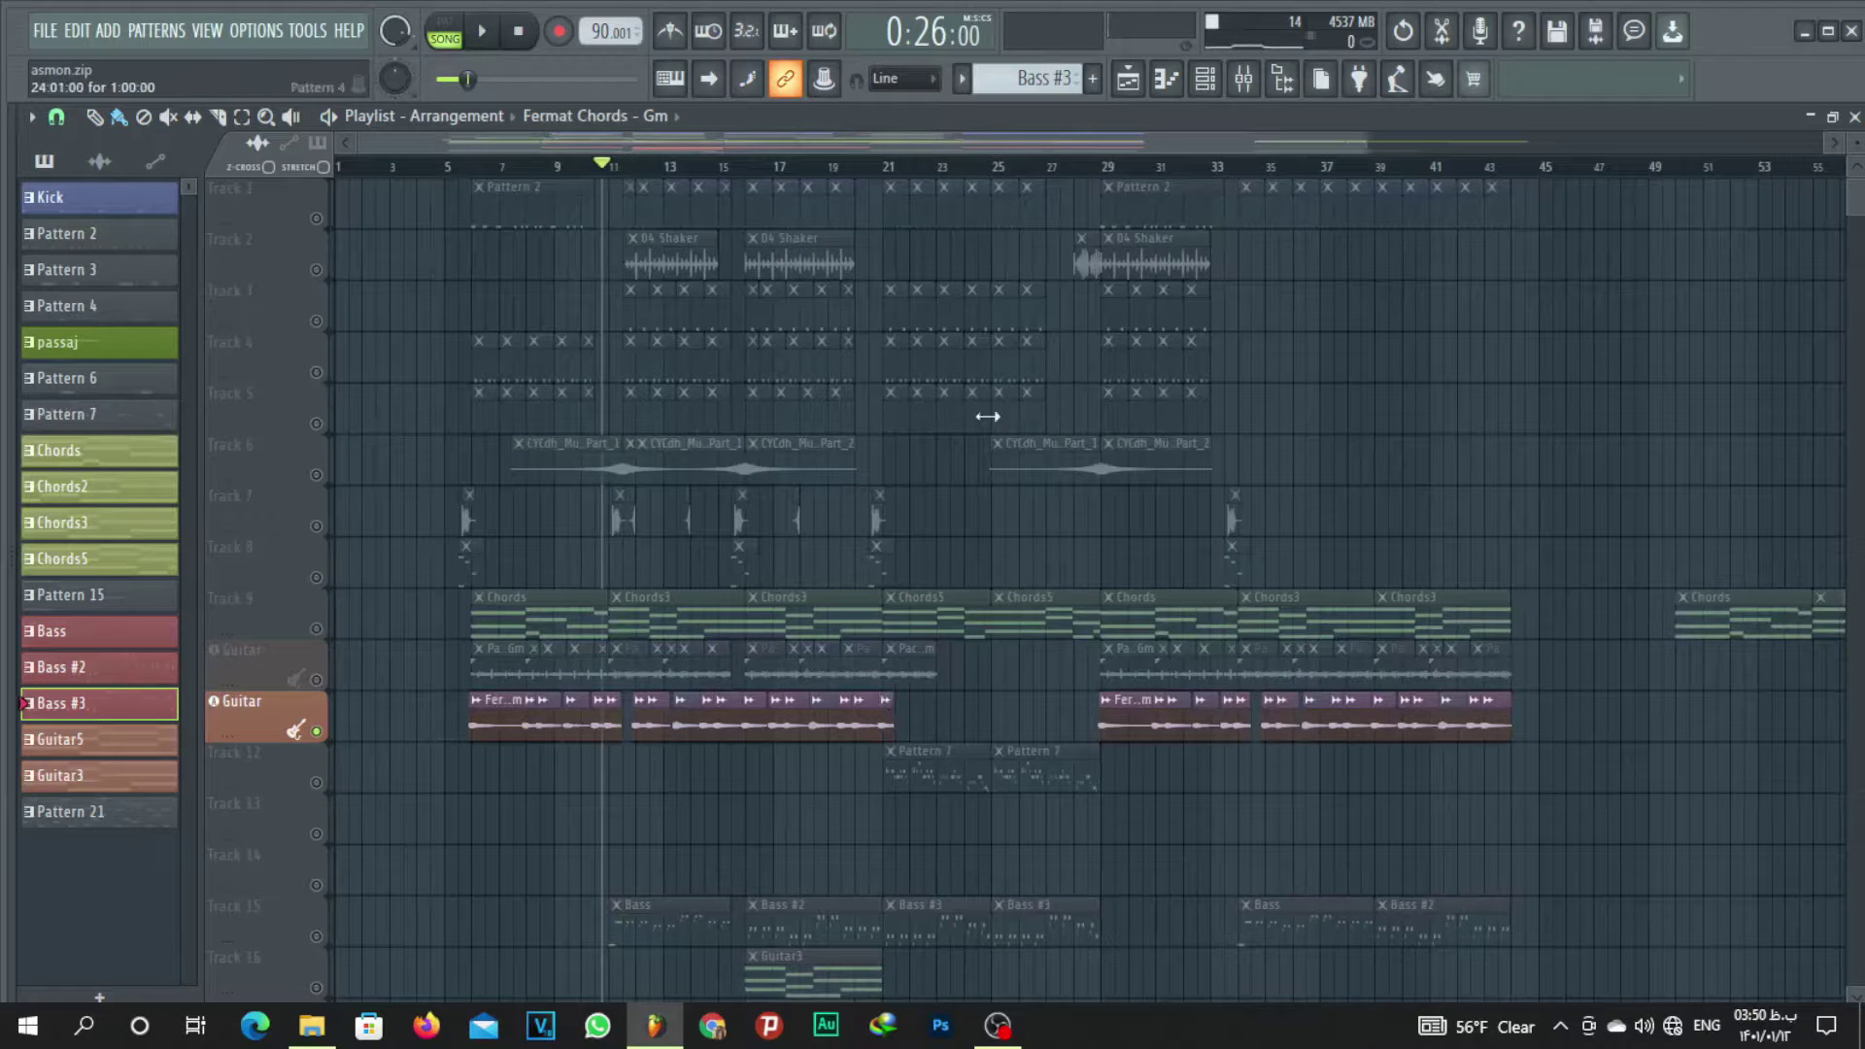
Listen to both Guitar tracks together around bar 21 and add a short Fermat Chords - Gm clip just before bar 22.
left_click(880, 184)
key("space")
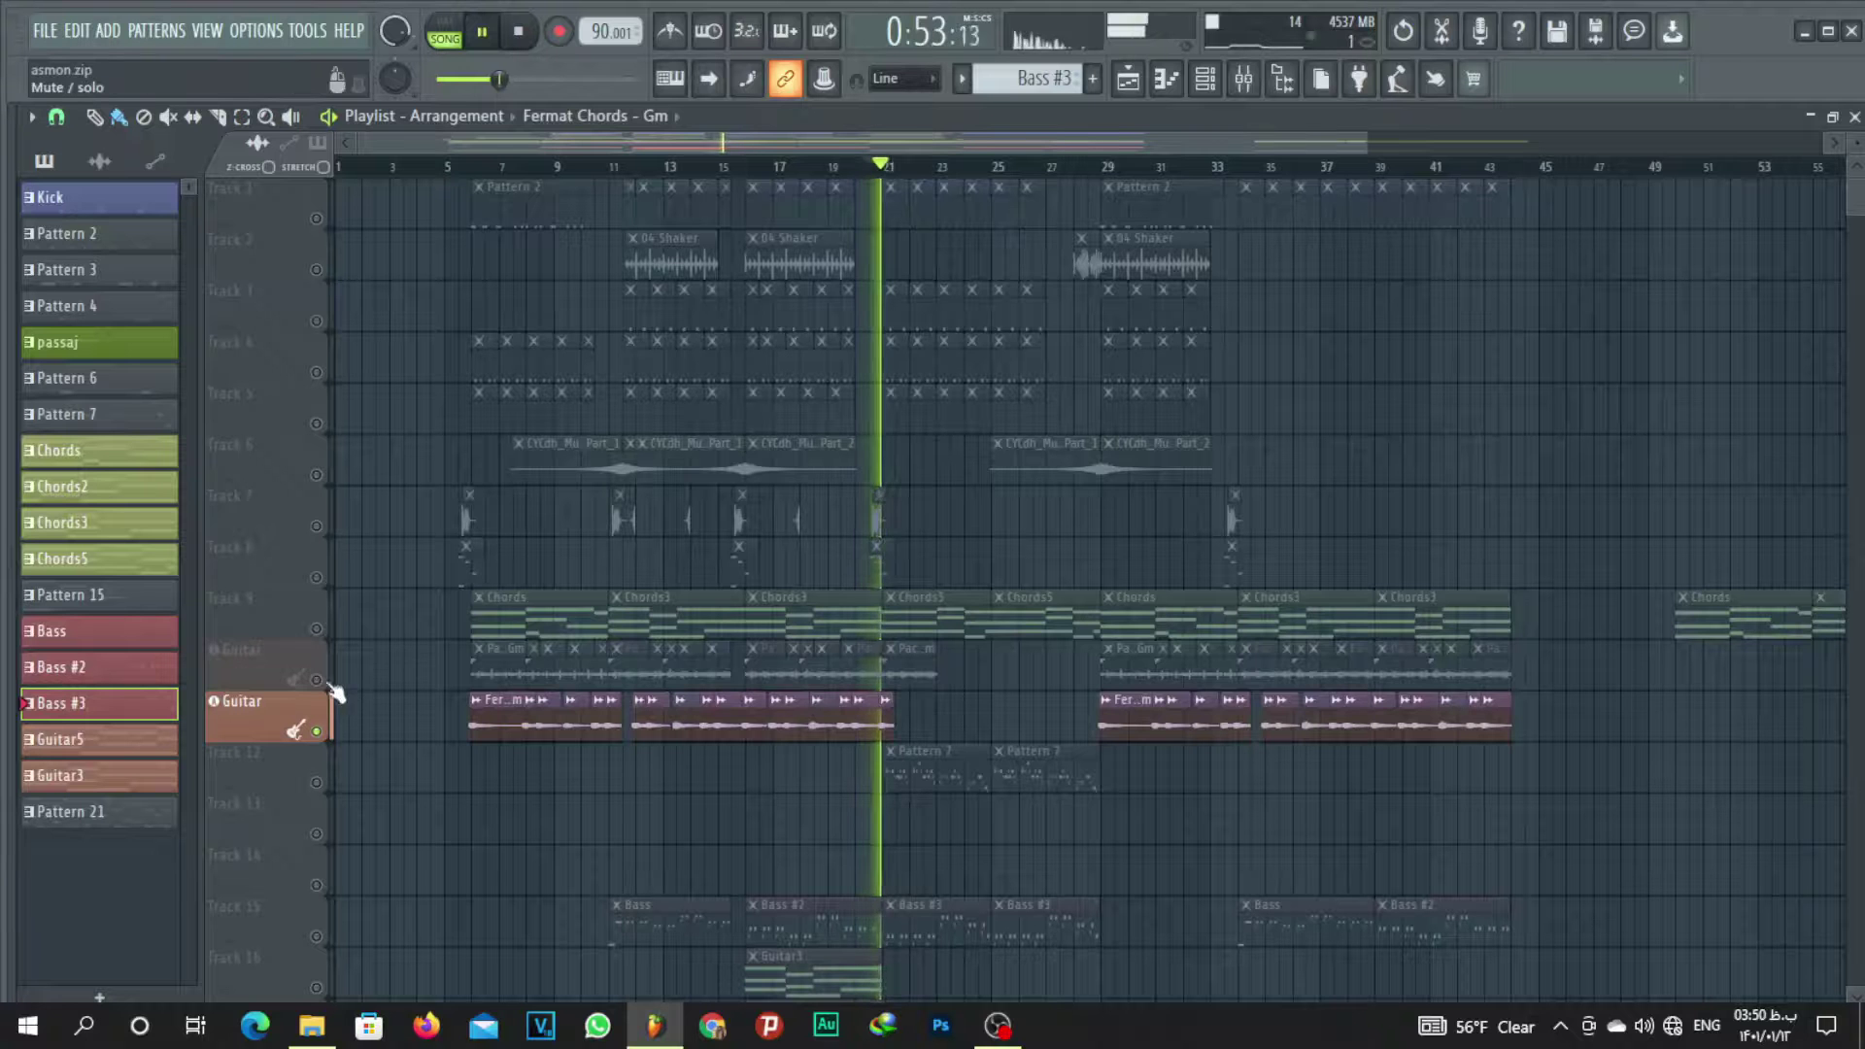
left_click(316, 680)
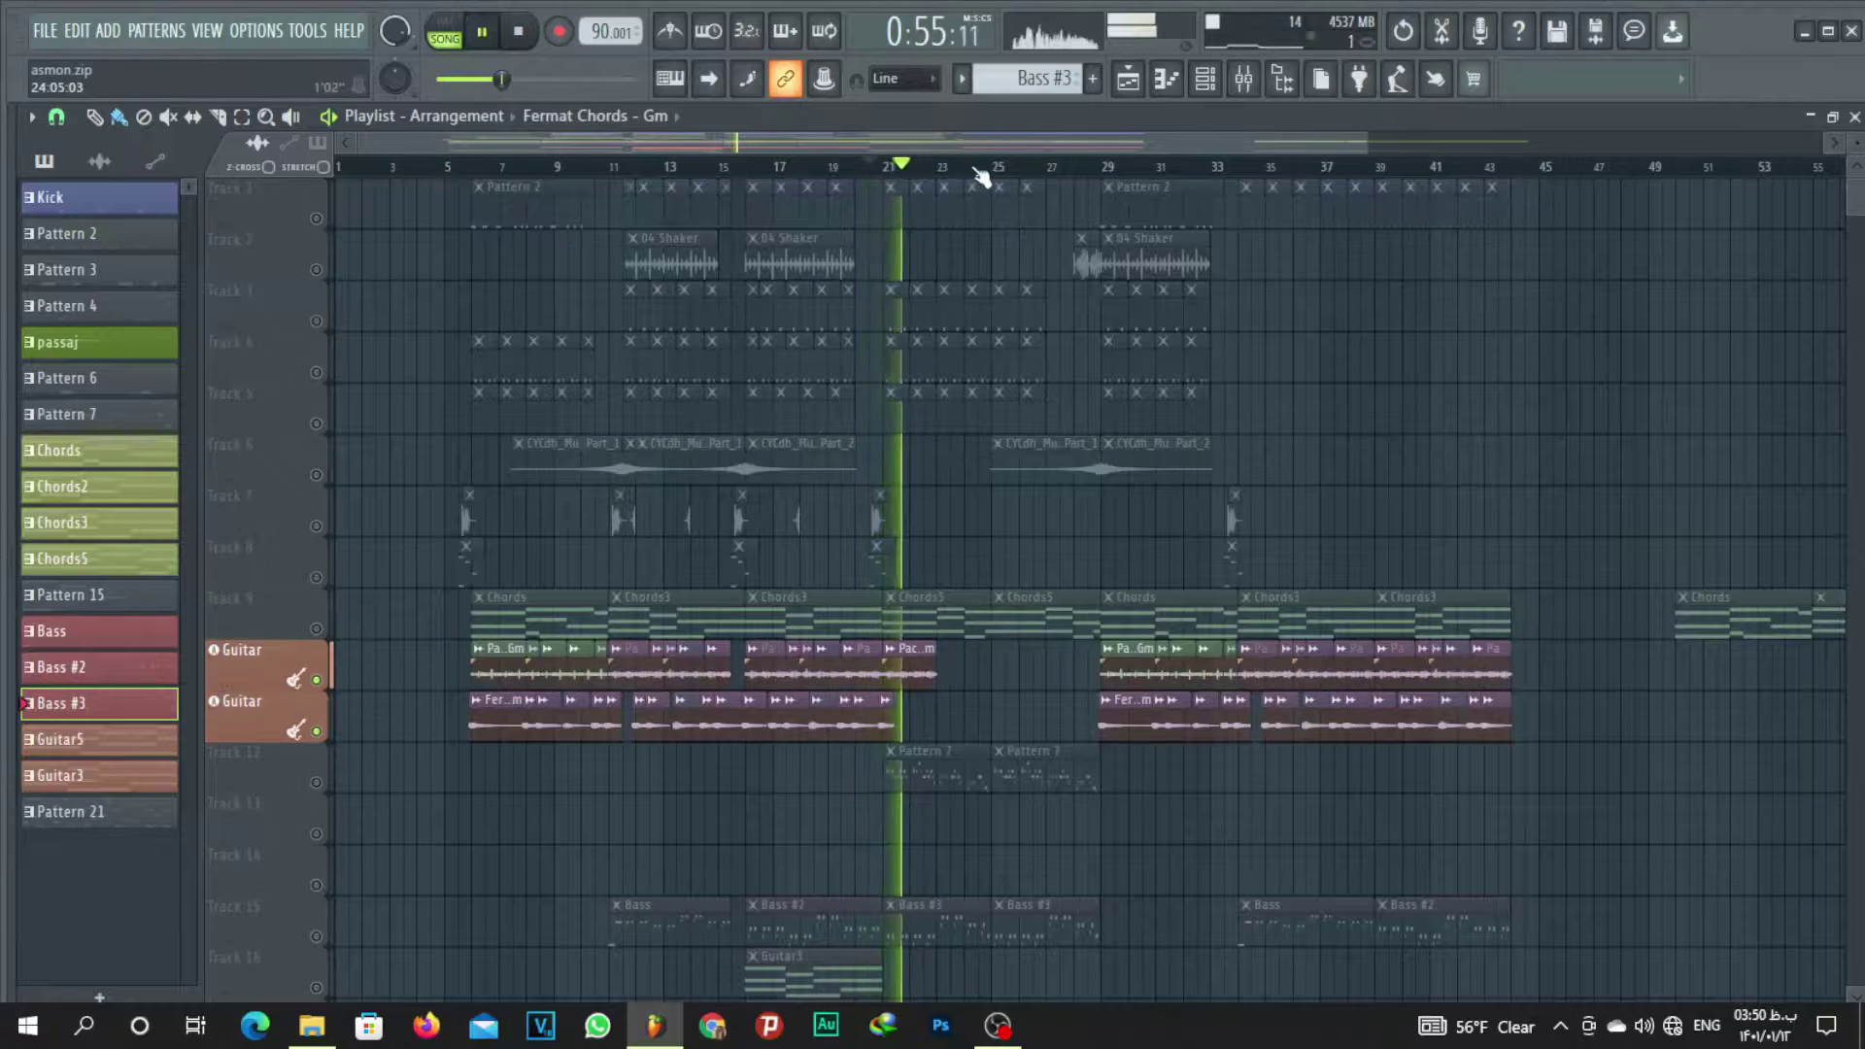
scroll(981, 174, "up", 2)
key("space")
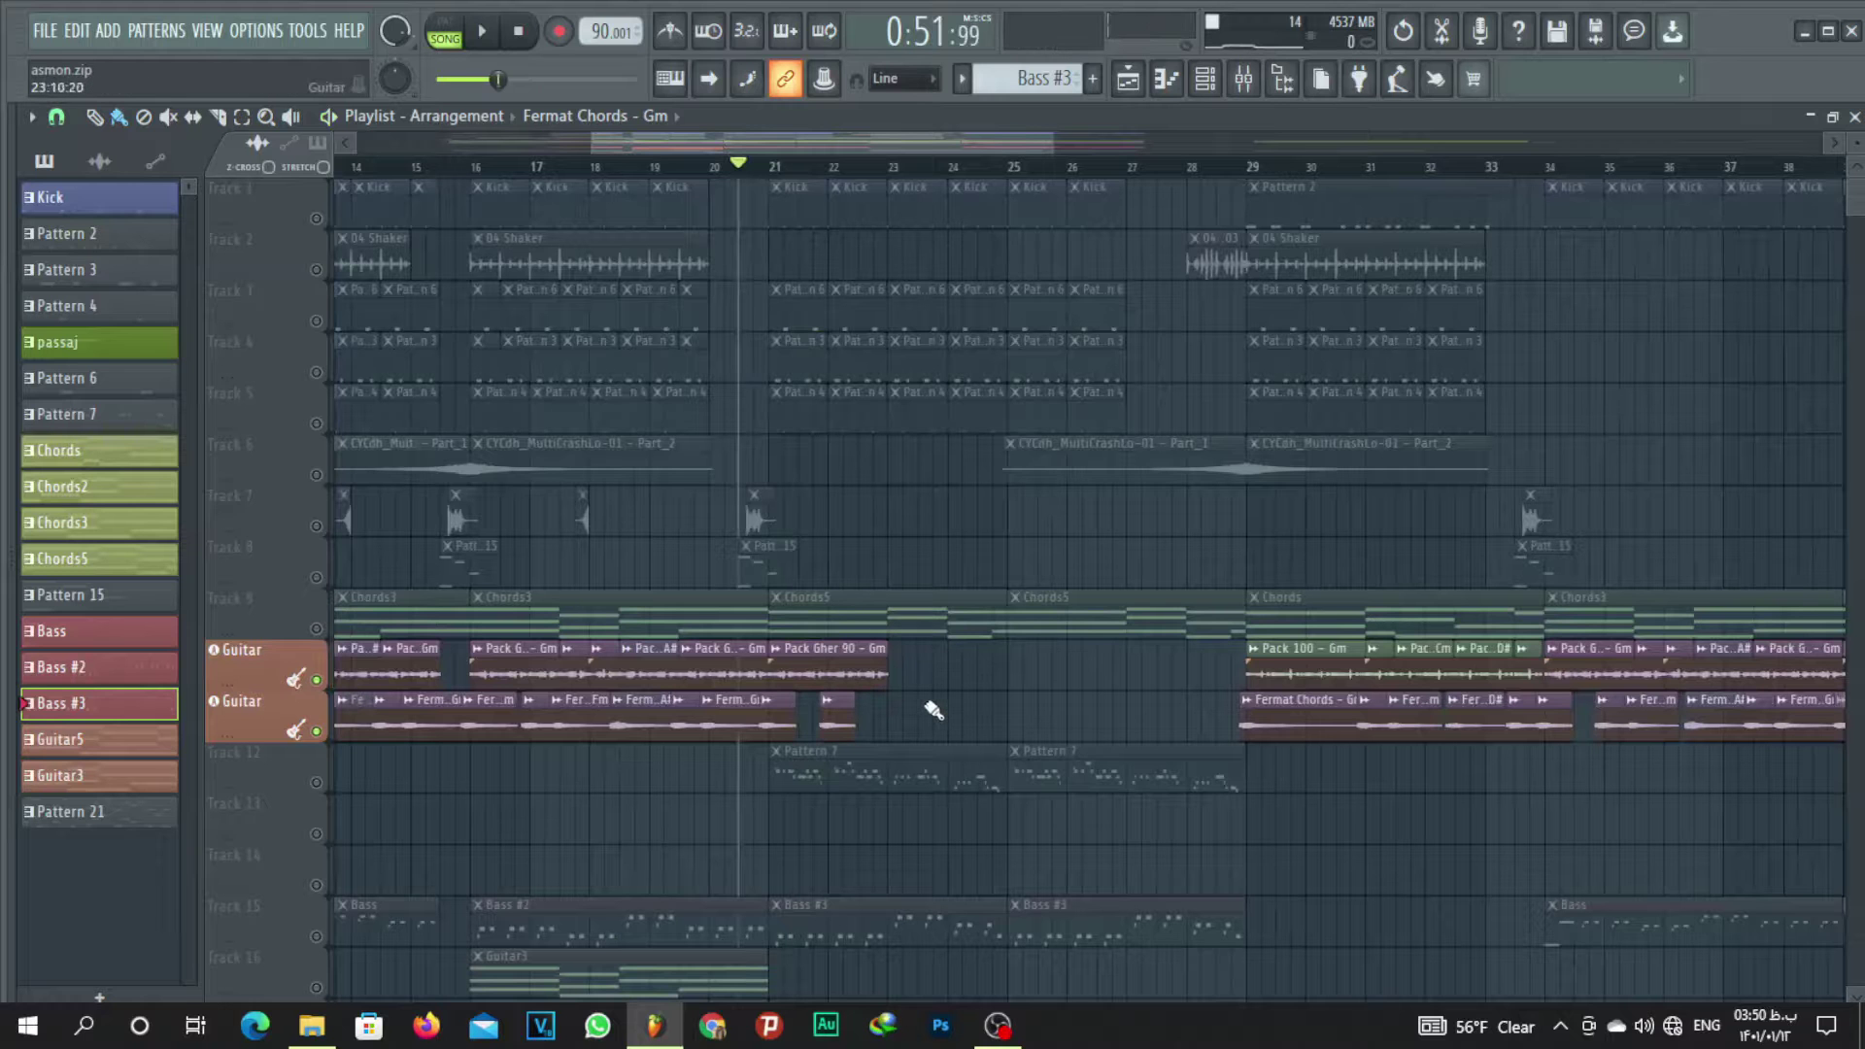
key("space")
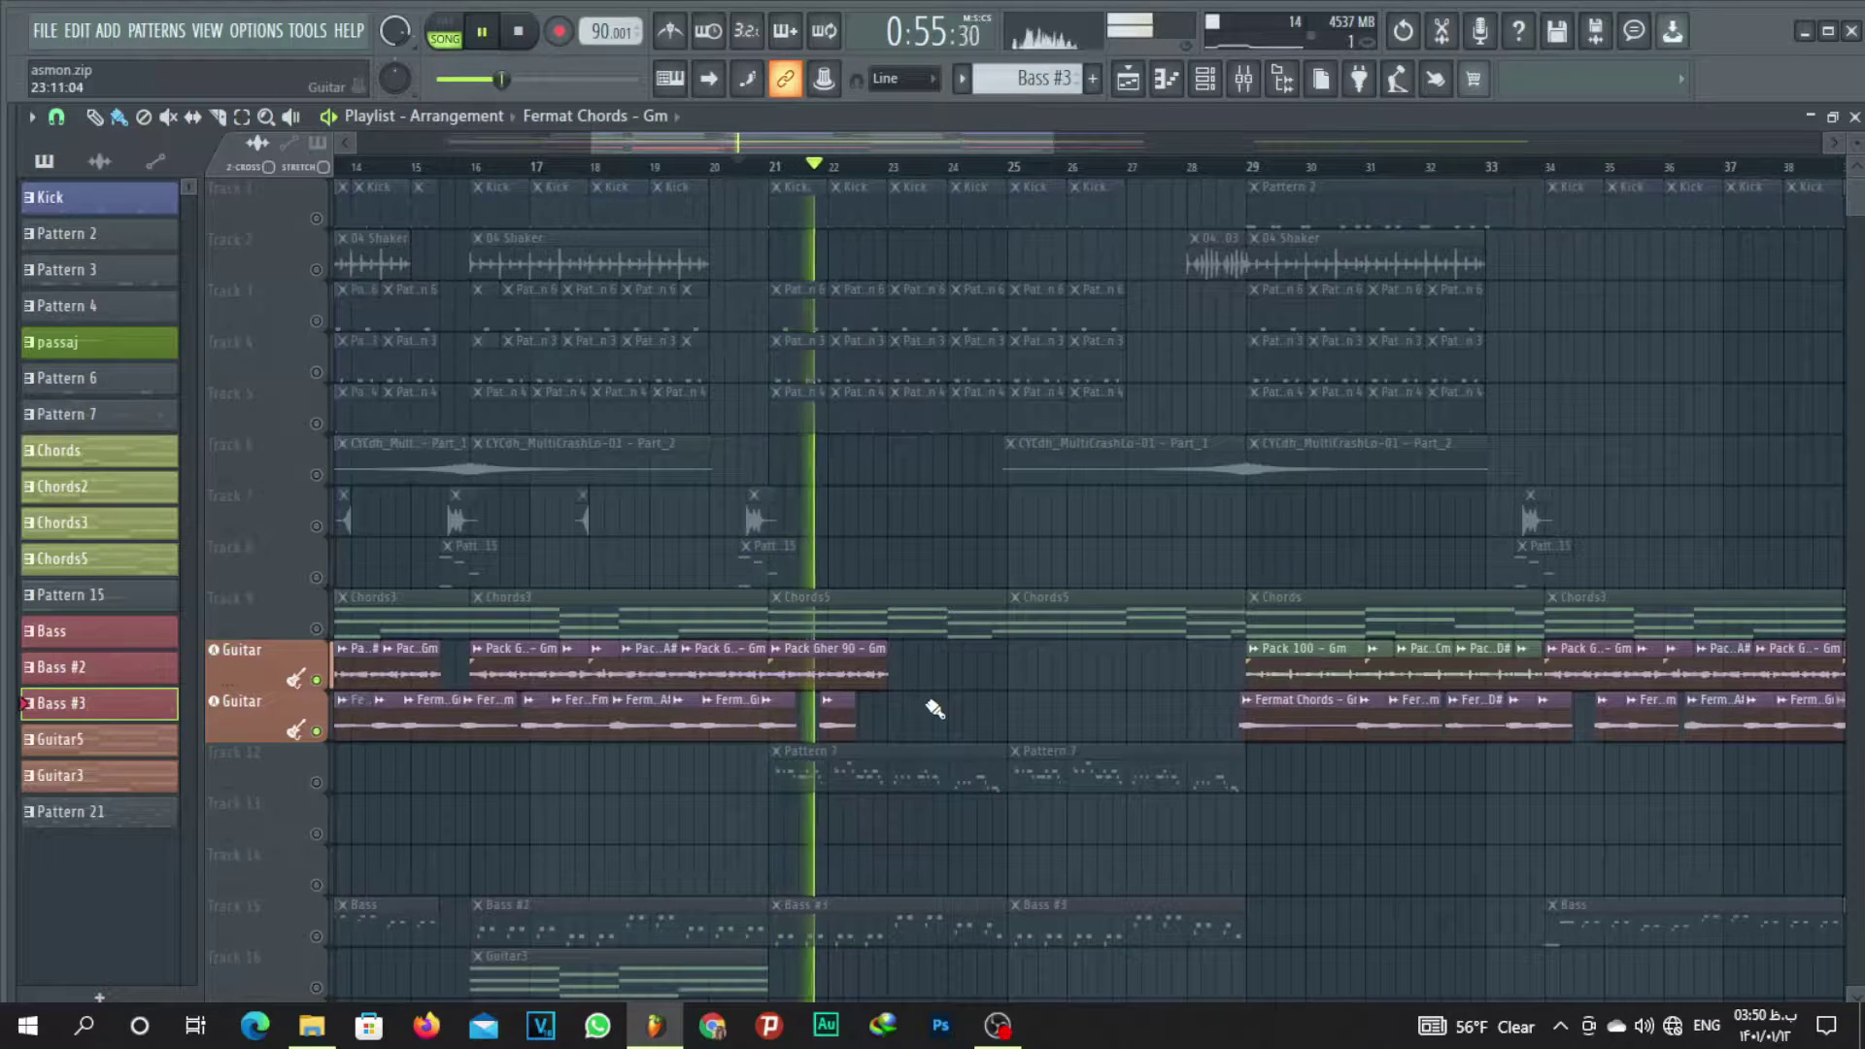
key("space")
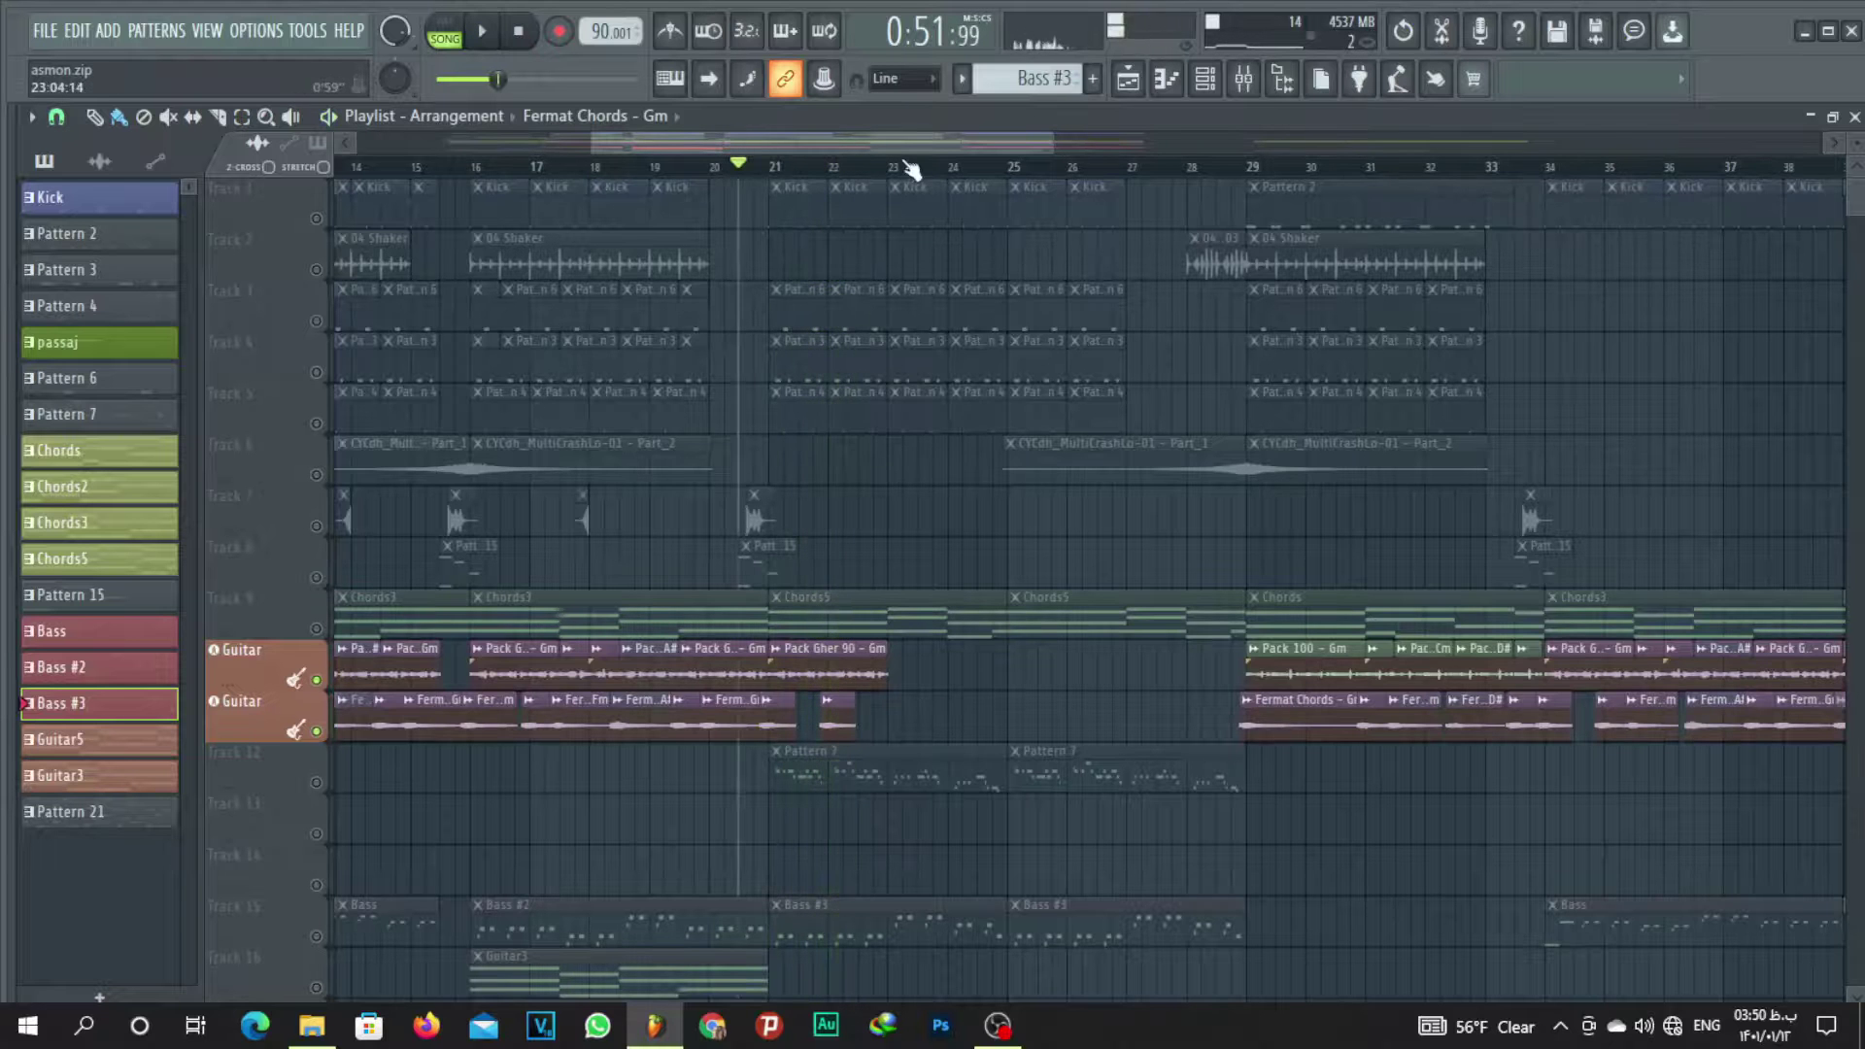
Add a Pack Gher 90 - A# clip to the Guitar track just after bar 24.
scroll(923, 230, "up", 2)
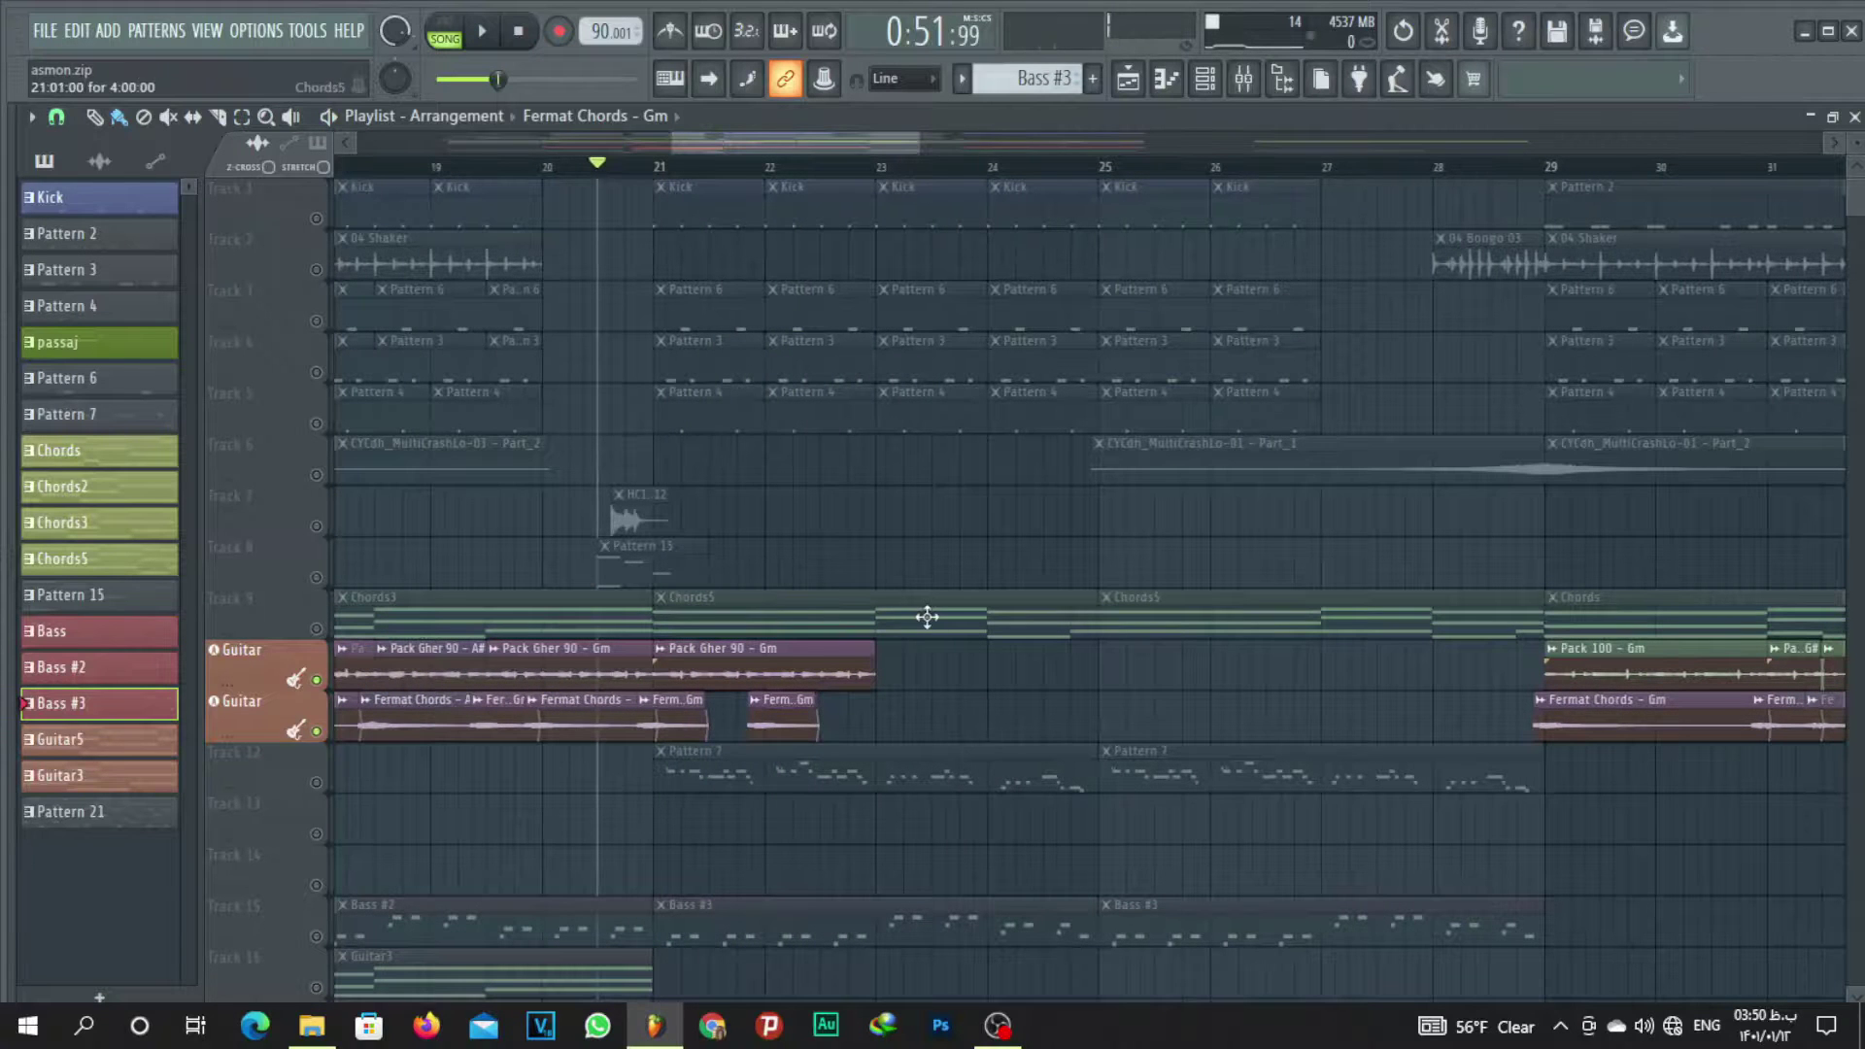
scroll(894, 175, "down", 3)
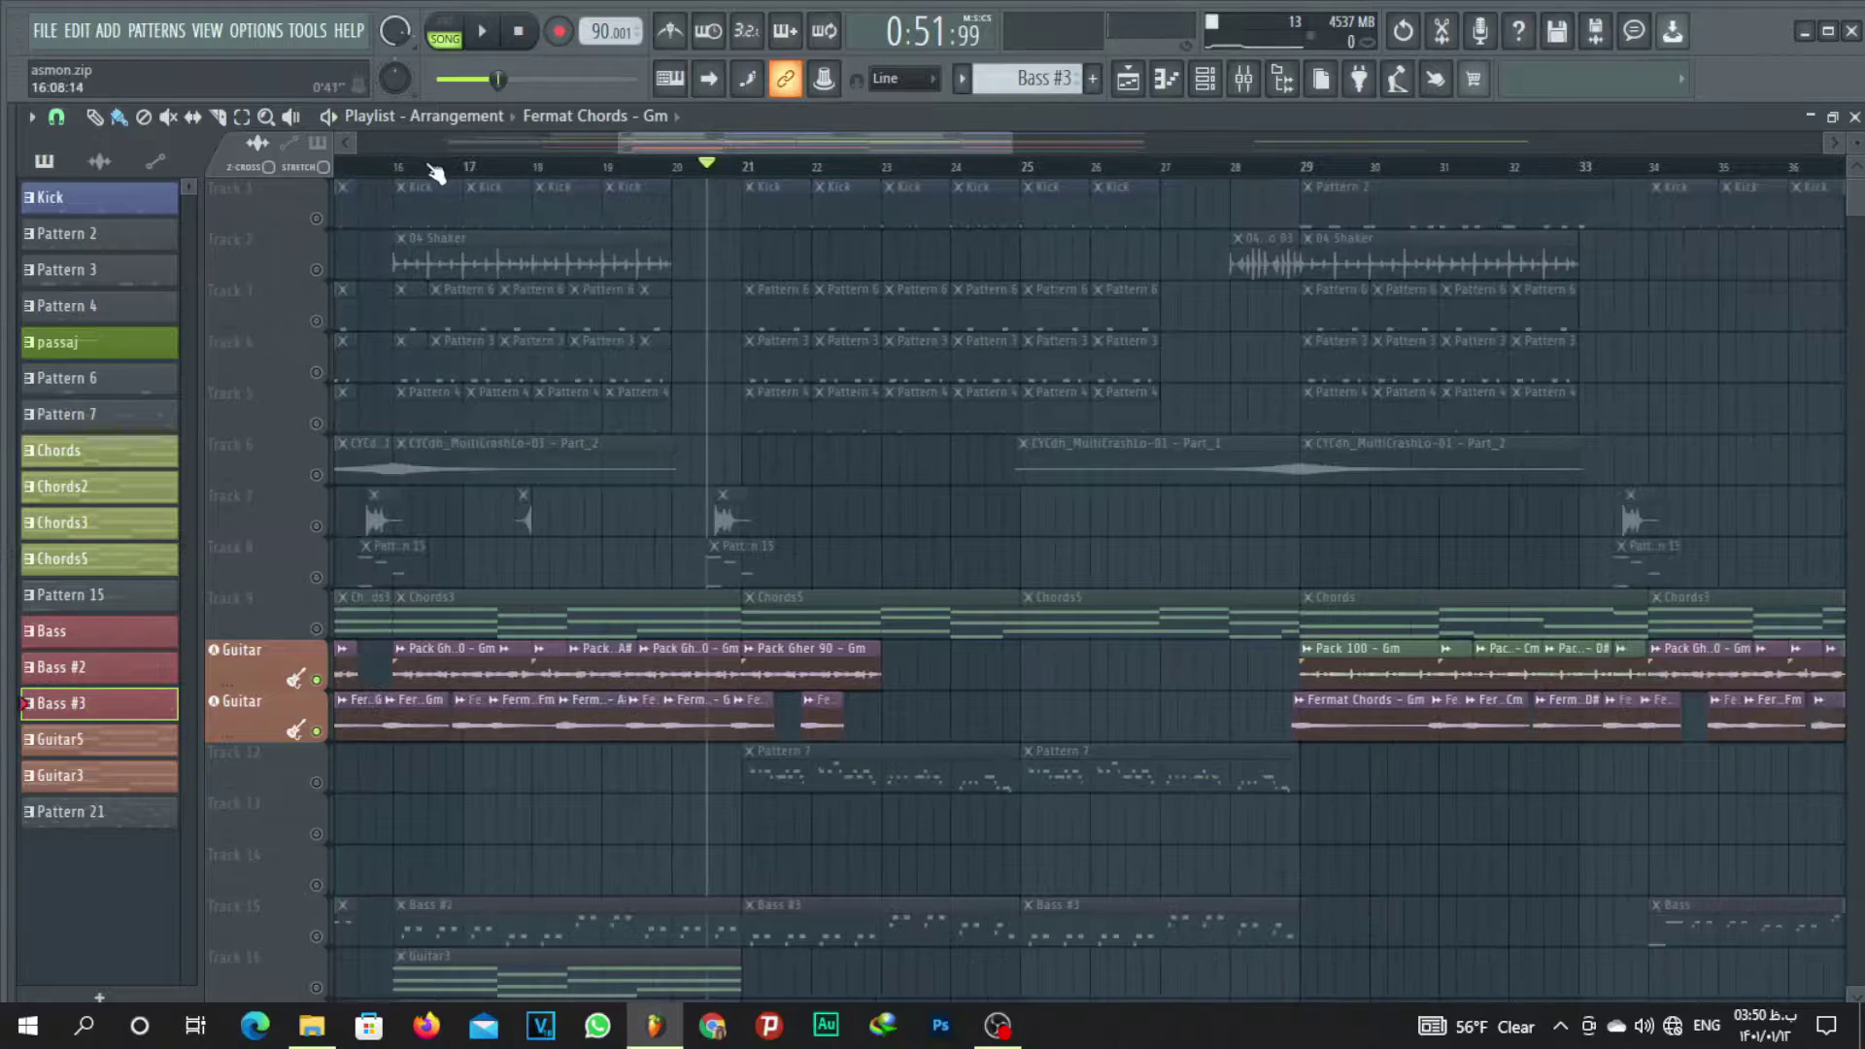
scroll(442, 167, "up", 3)
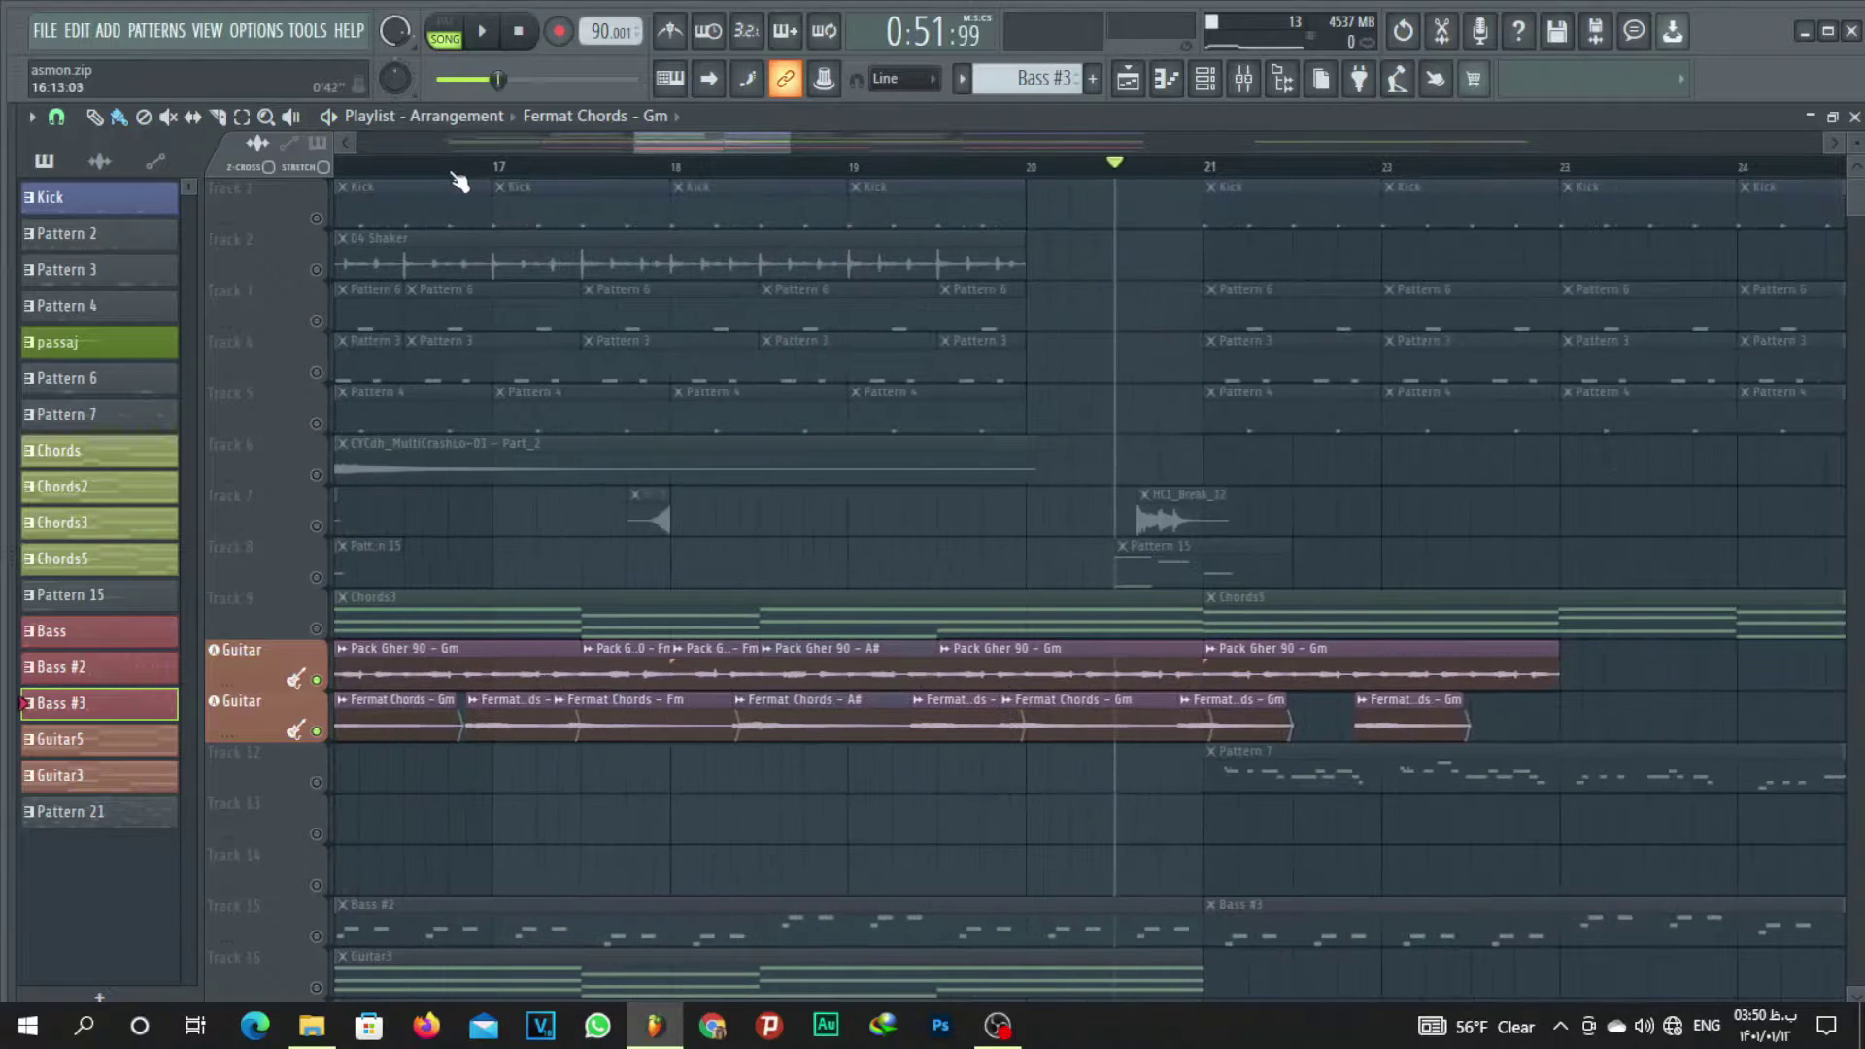
scroll(457, 182, "up", 2)
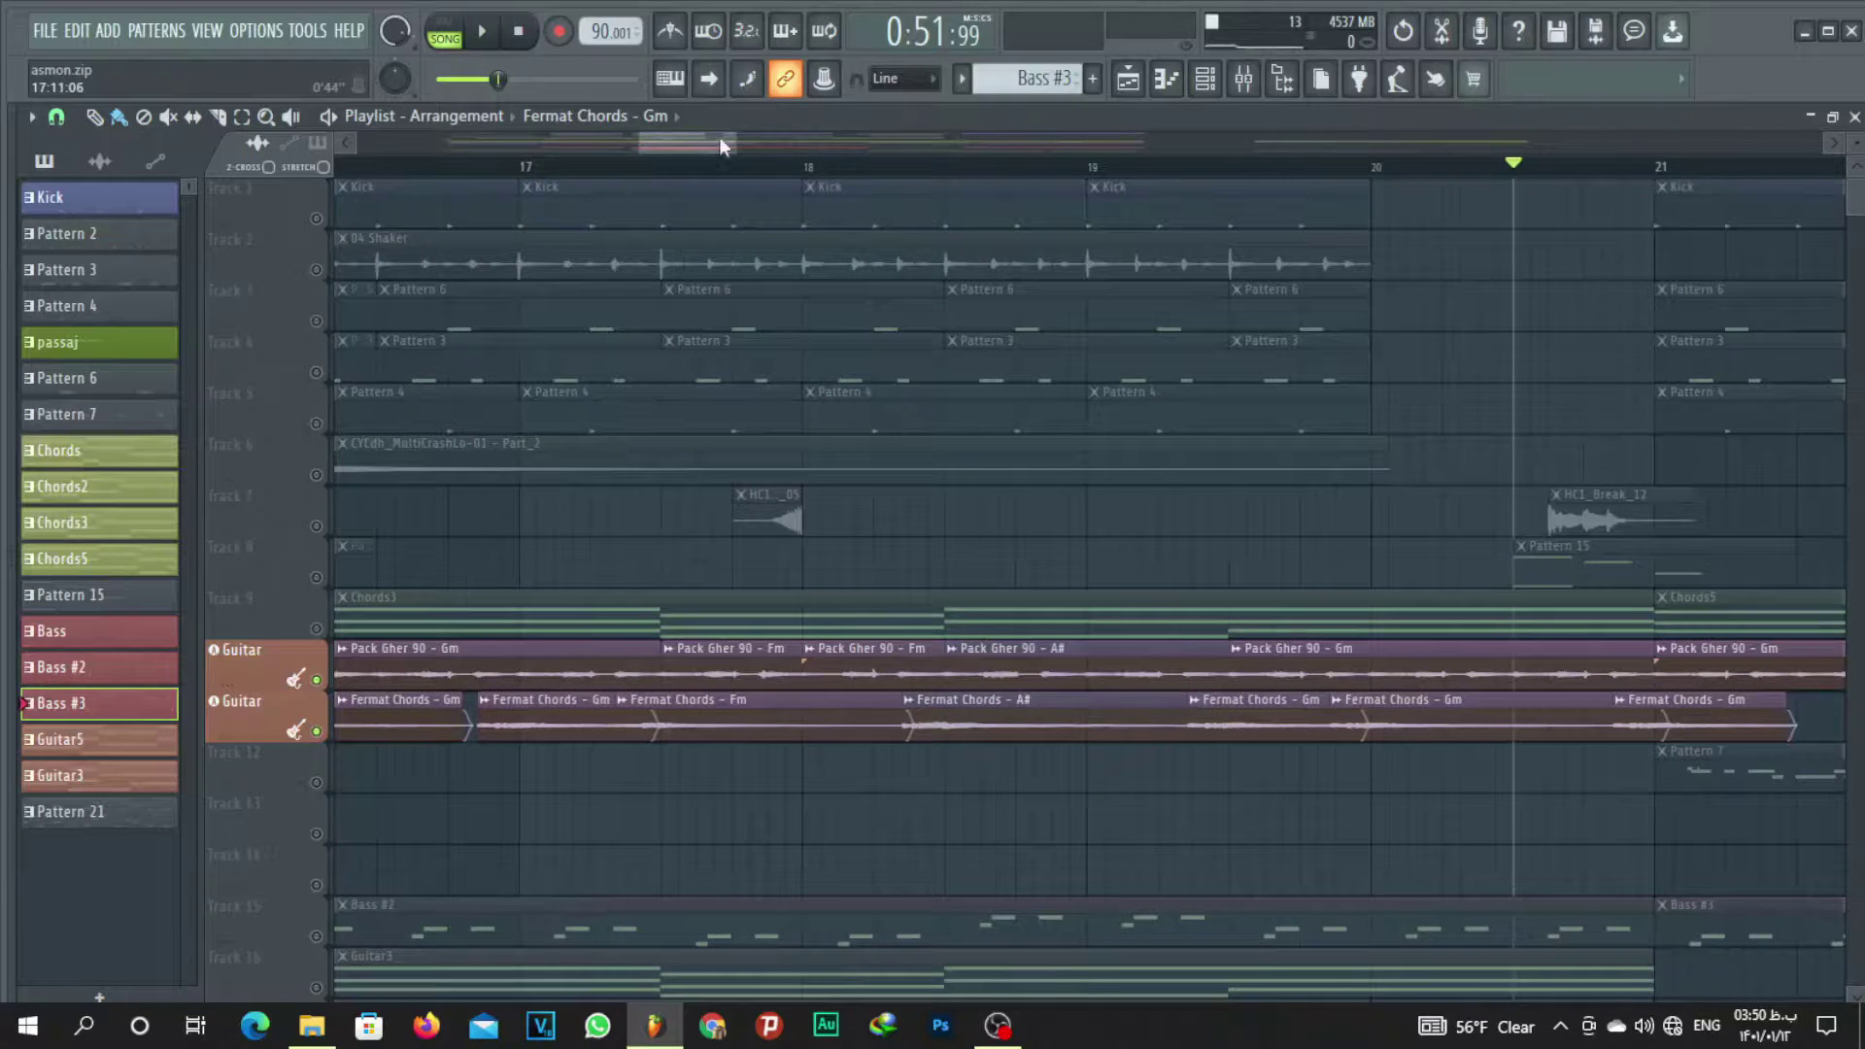
left_click_drag(719, 146, 762, 167)
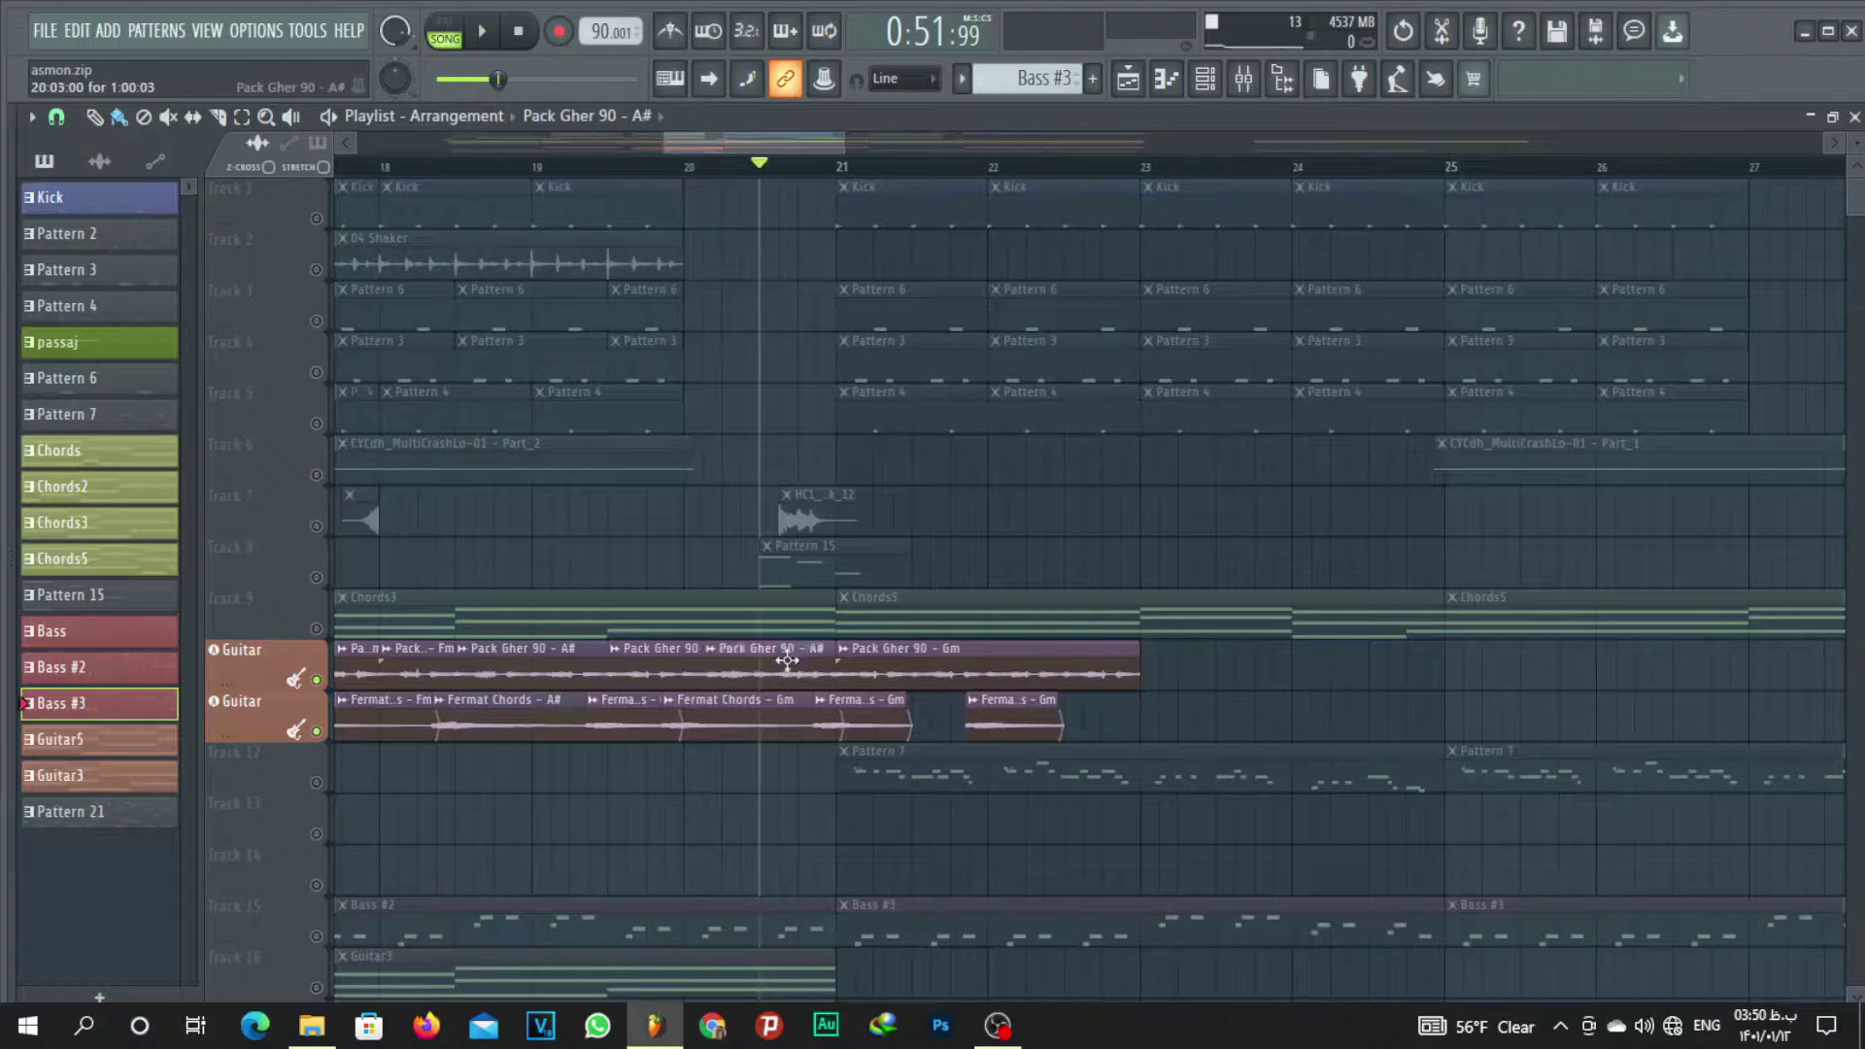
left_click_drag(787, 660, 1473, 653)
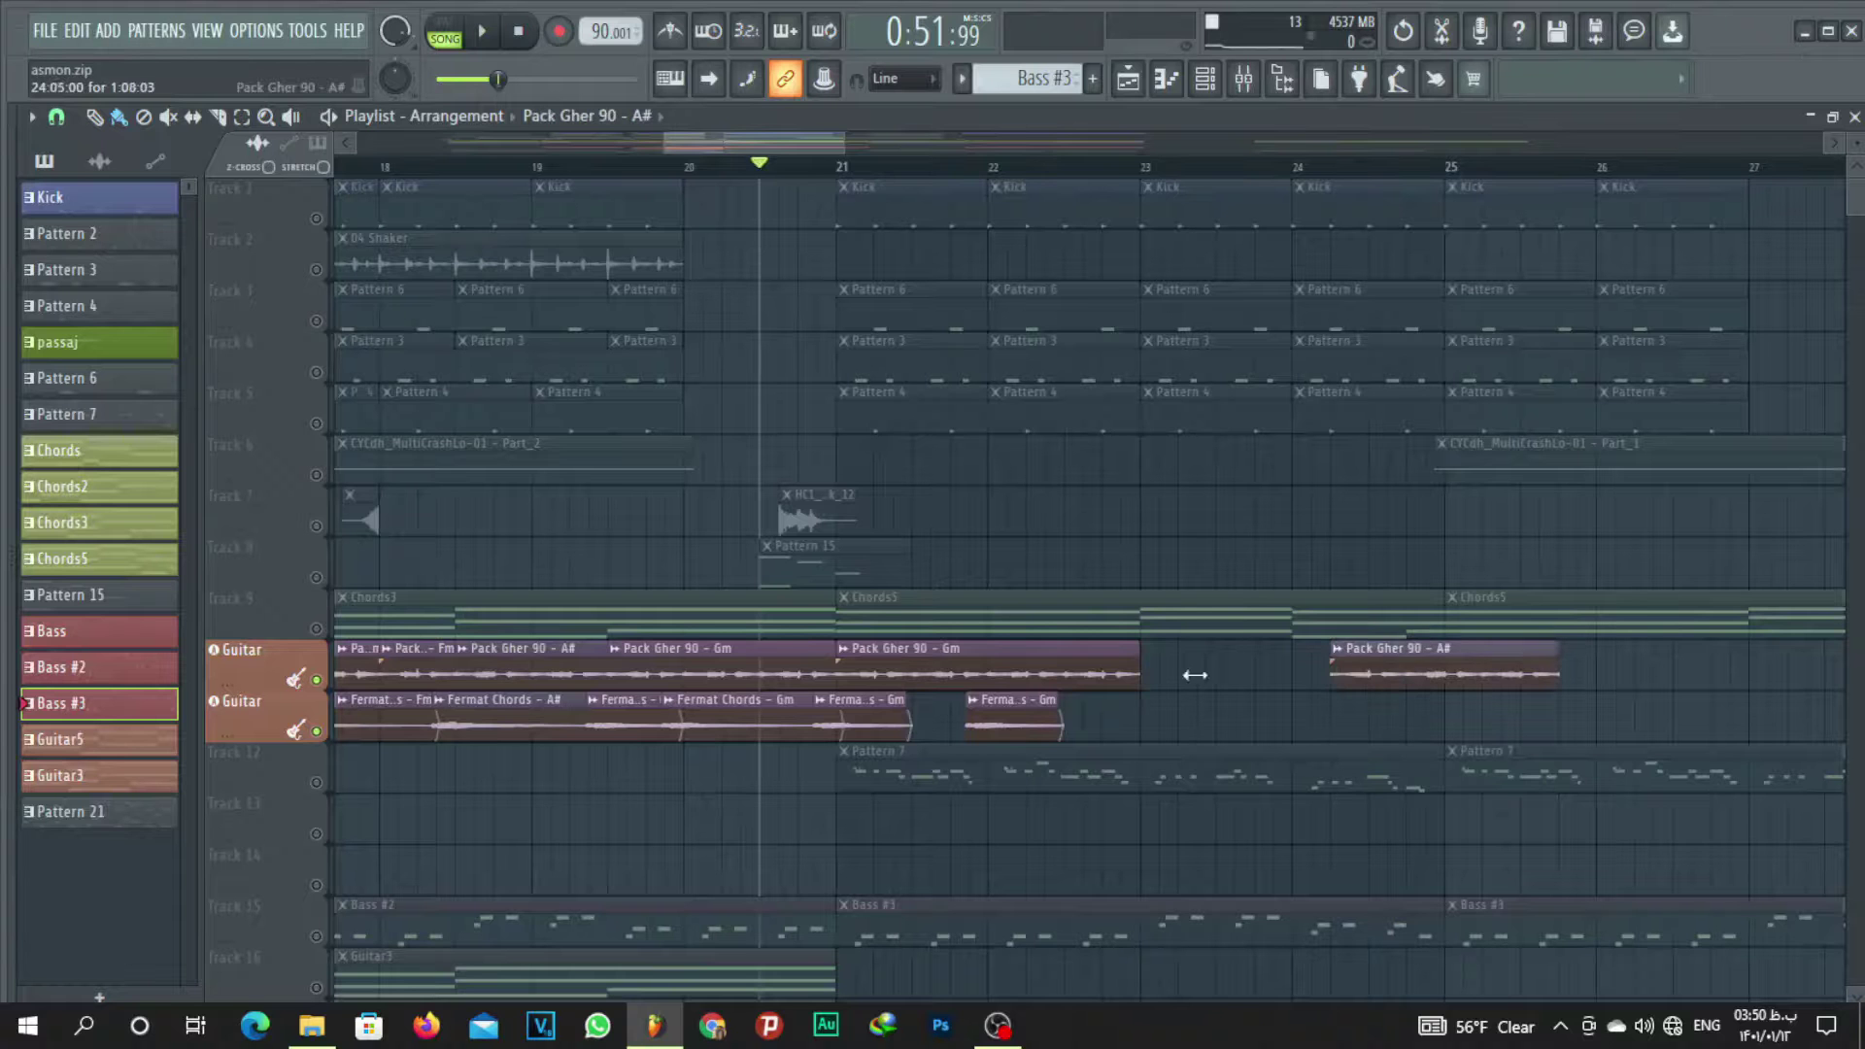
Align the Pack Gher 90 - A# clip to bar 24, fill the remainder up to bar 25 with a short Pack Gher 90 clip and listen.
scroll(1115, 183, "down", 4)
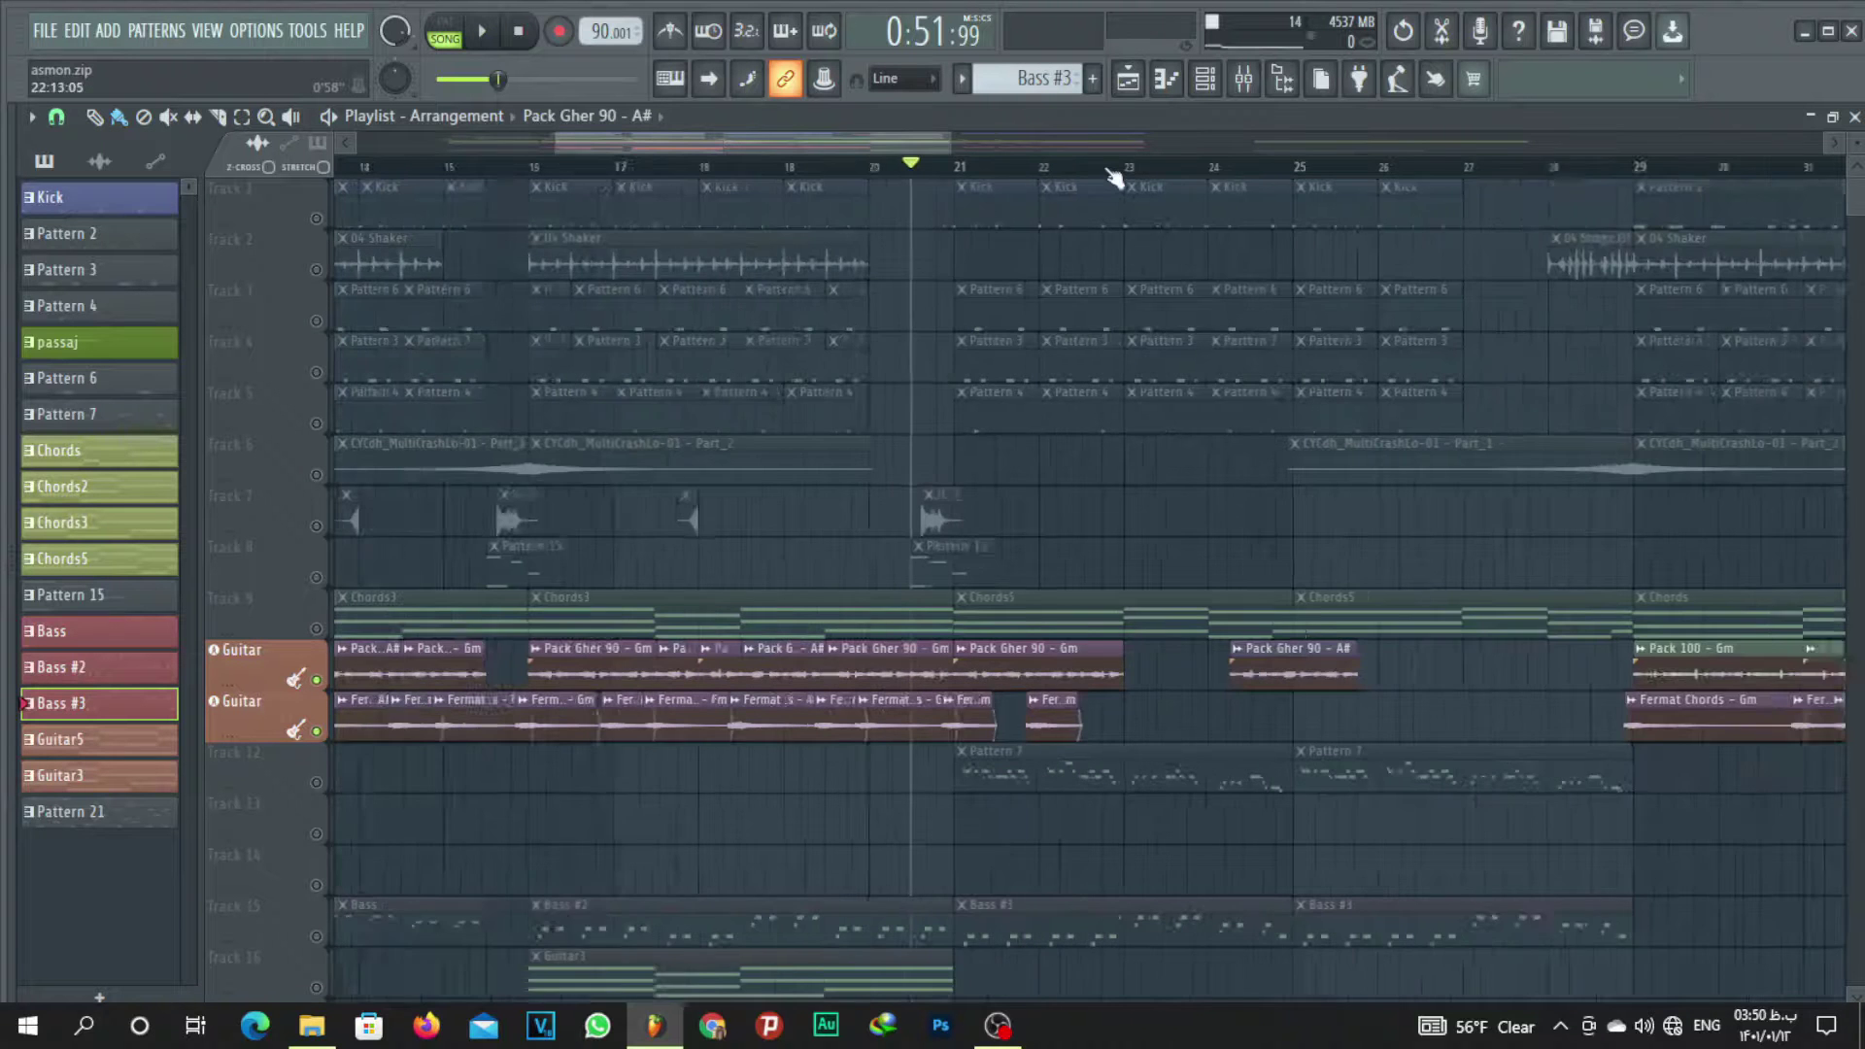
left_click(1227, 666)
scroll(1279, 177, "up", 5)
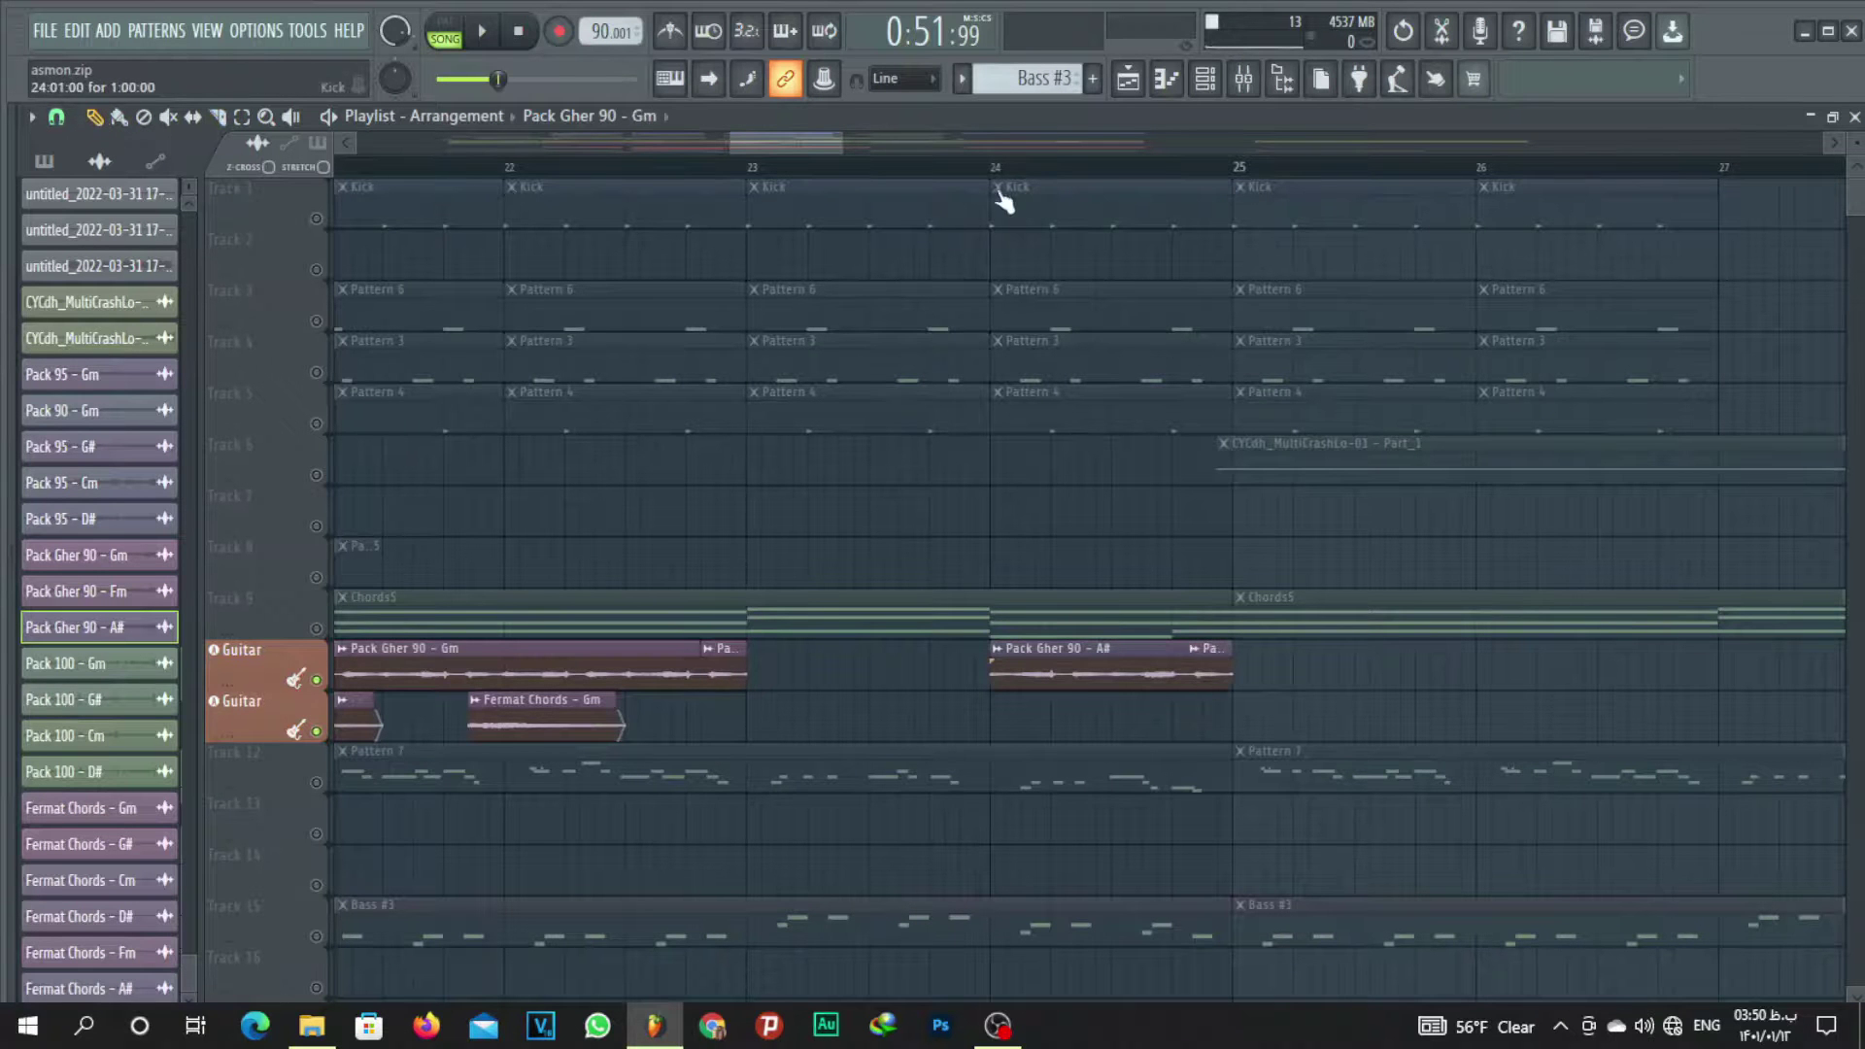
key("space")
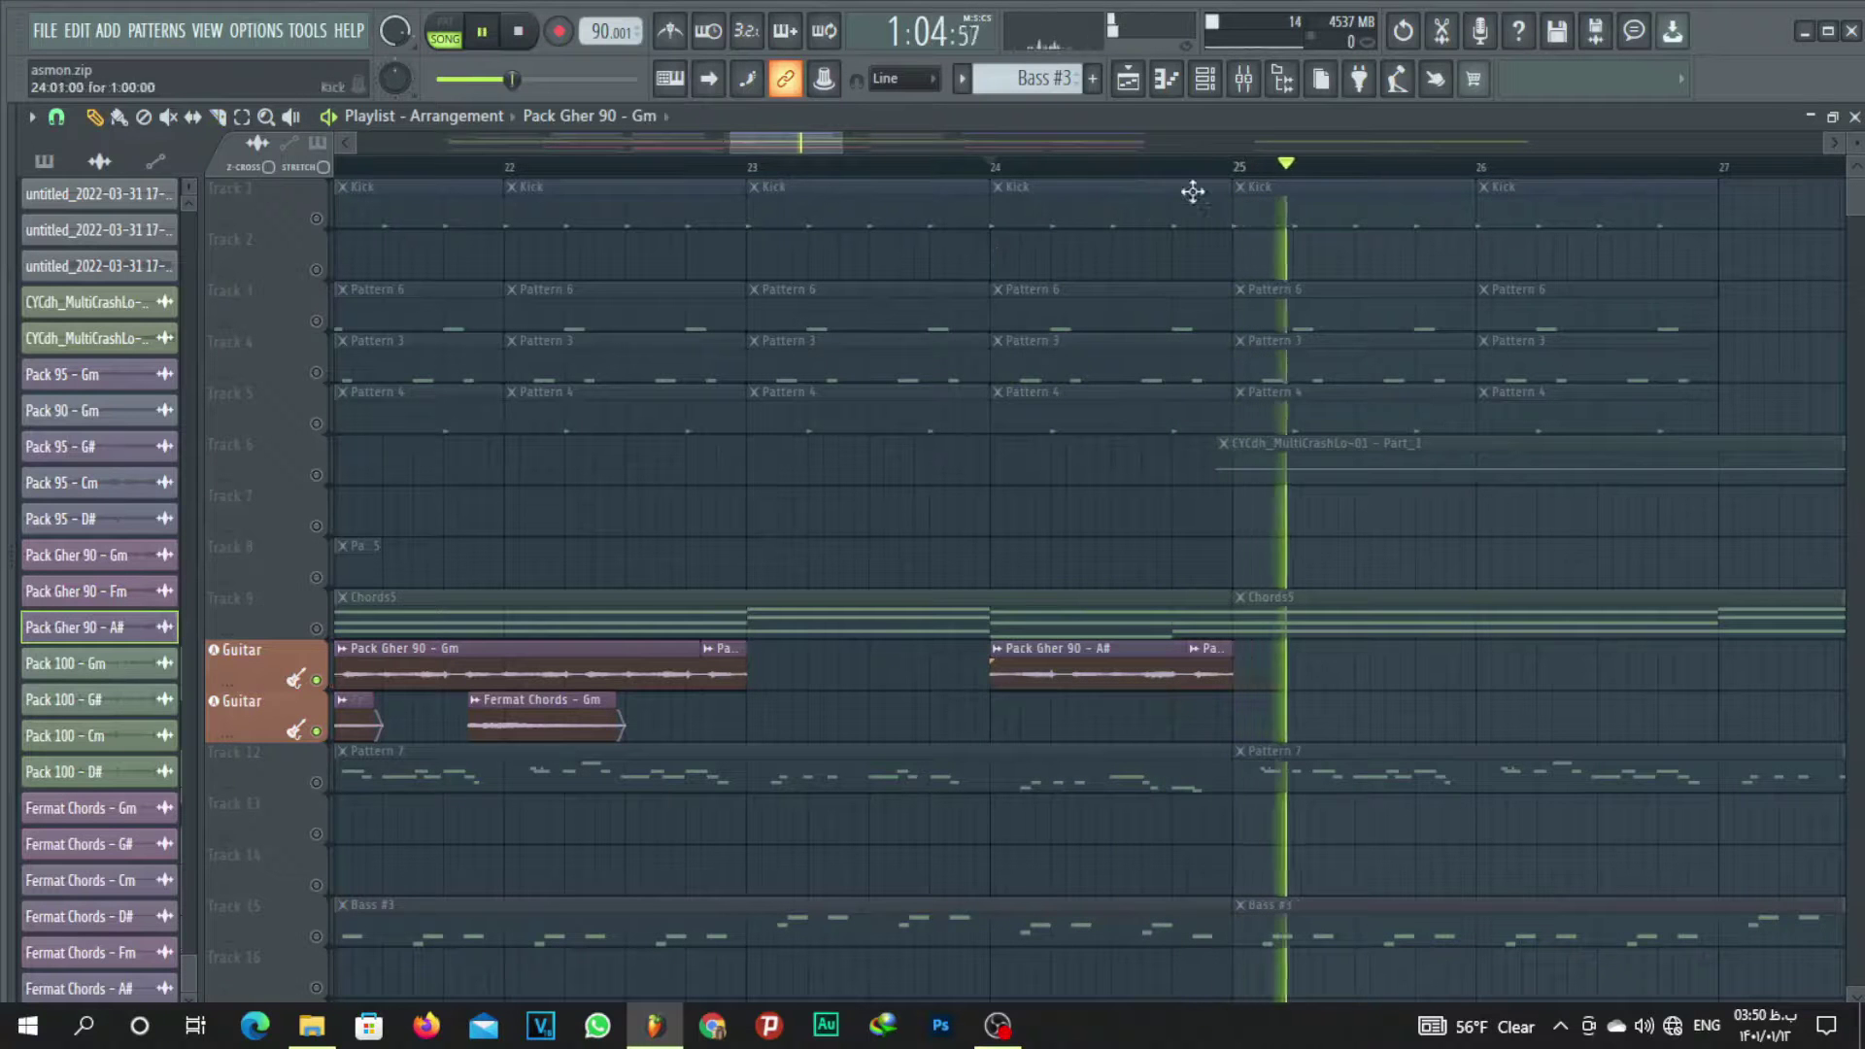
Add a Fermat Chords - Cm clip to the lower Guitar track just before bar 23 and listen from just before bar 21.
left_click(1127, 167)
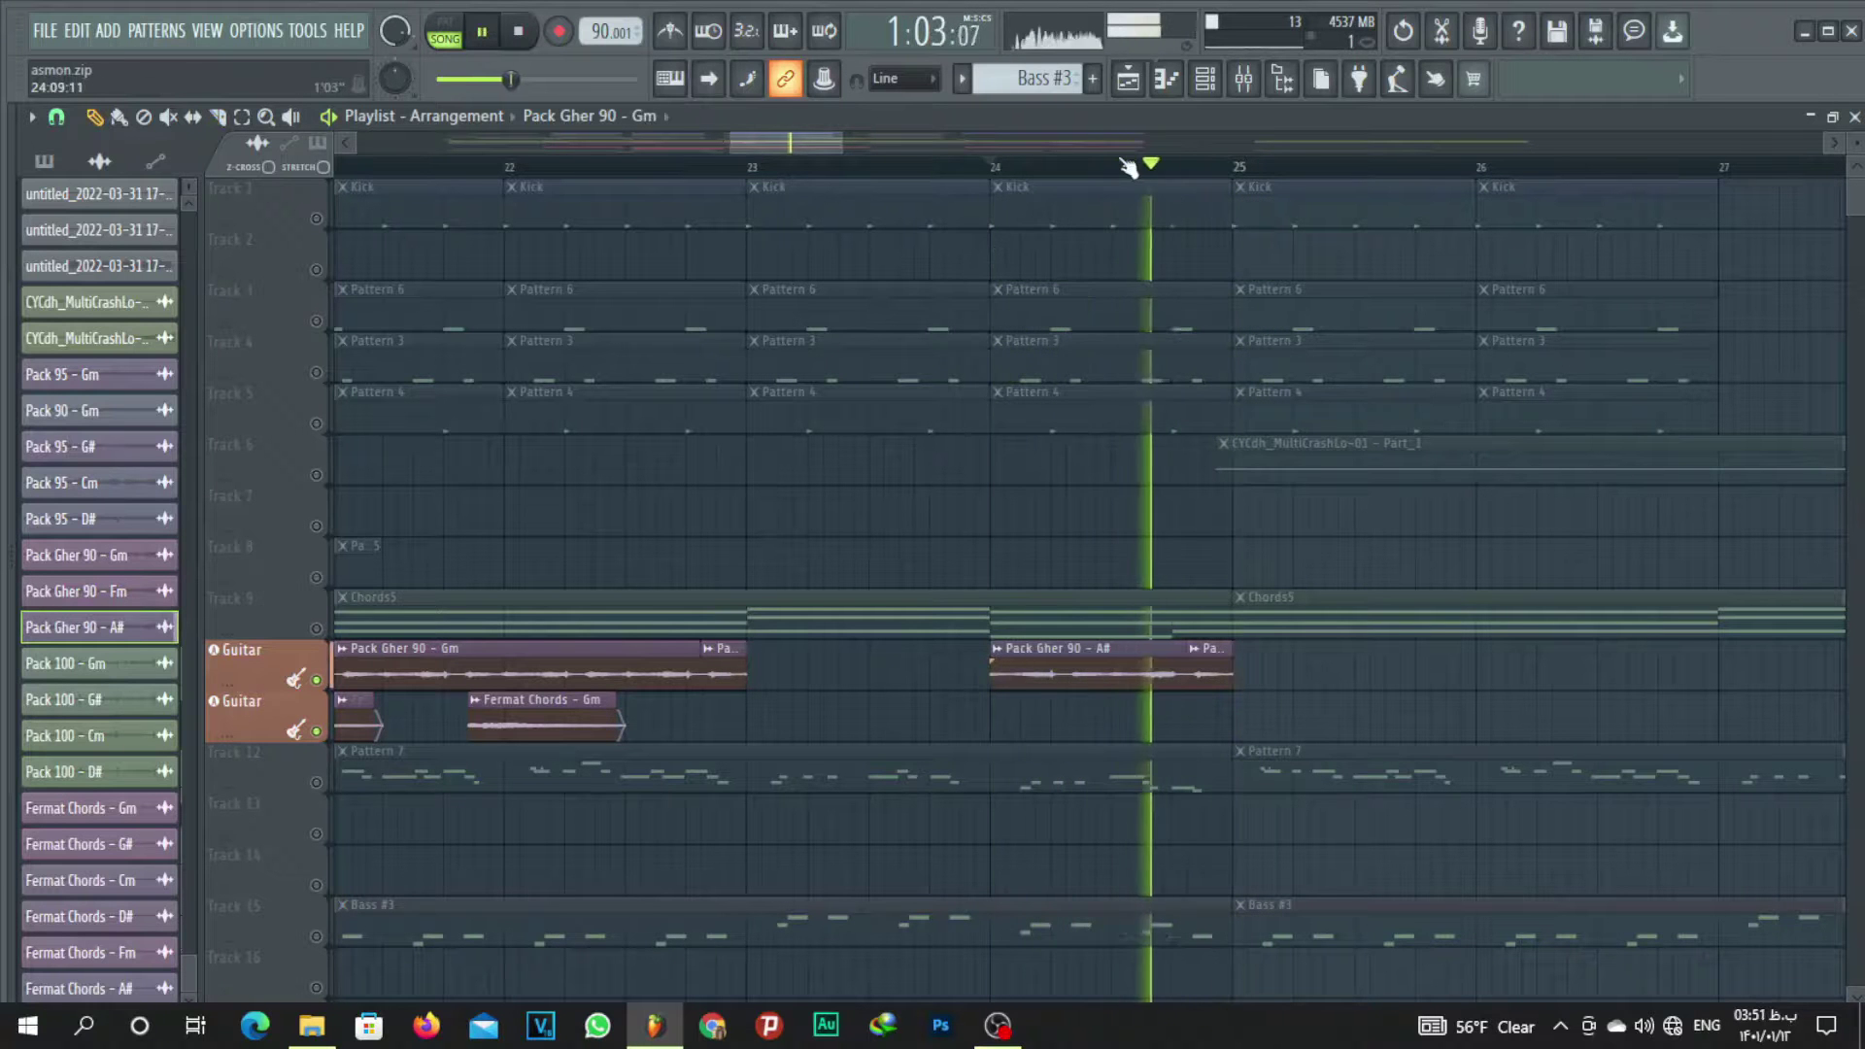
key("space")
scroll(754, 175, "down", 3)
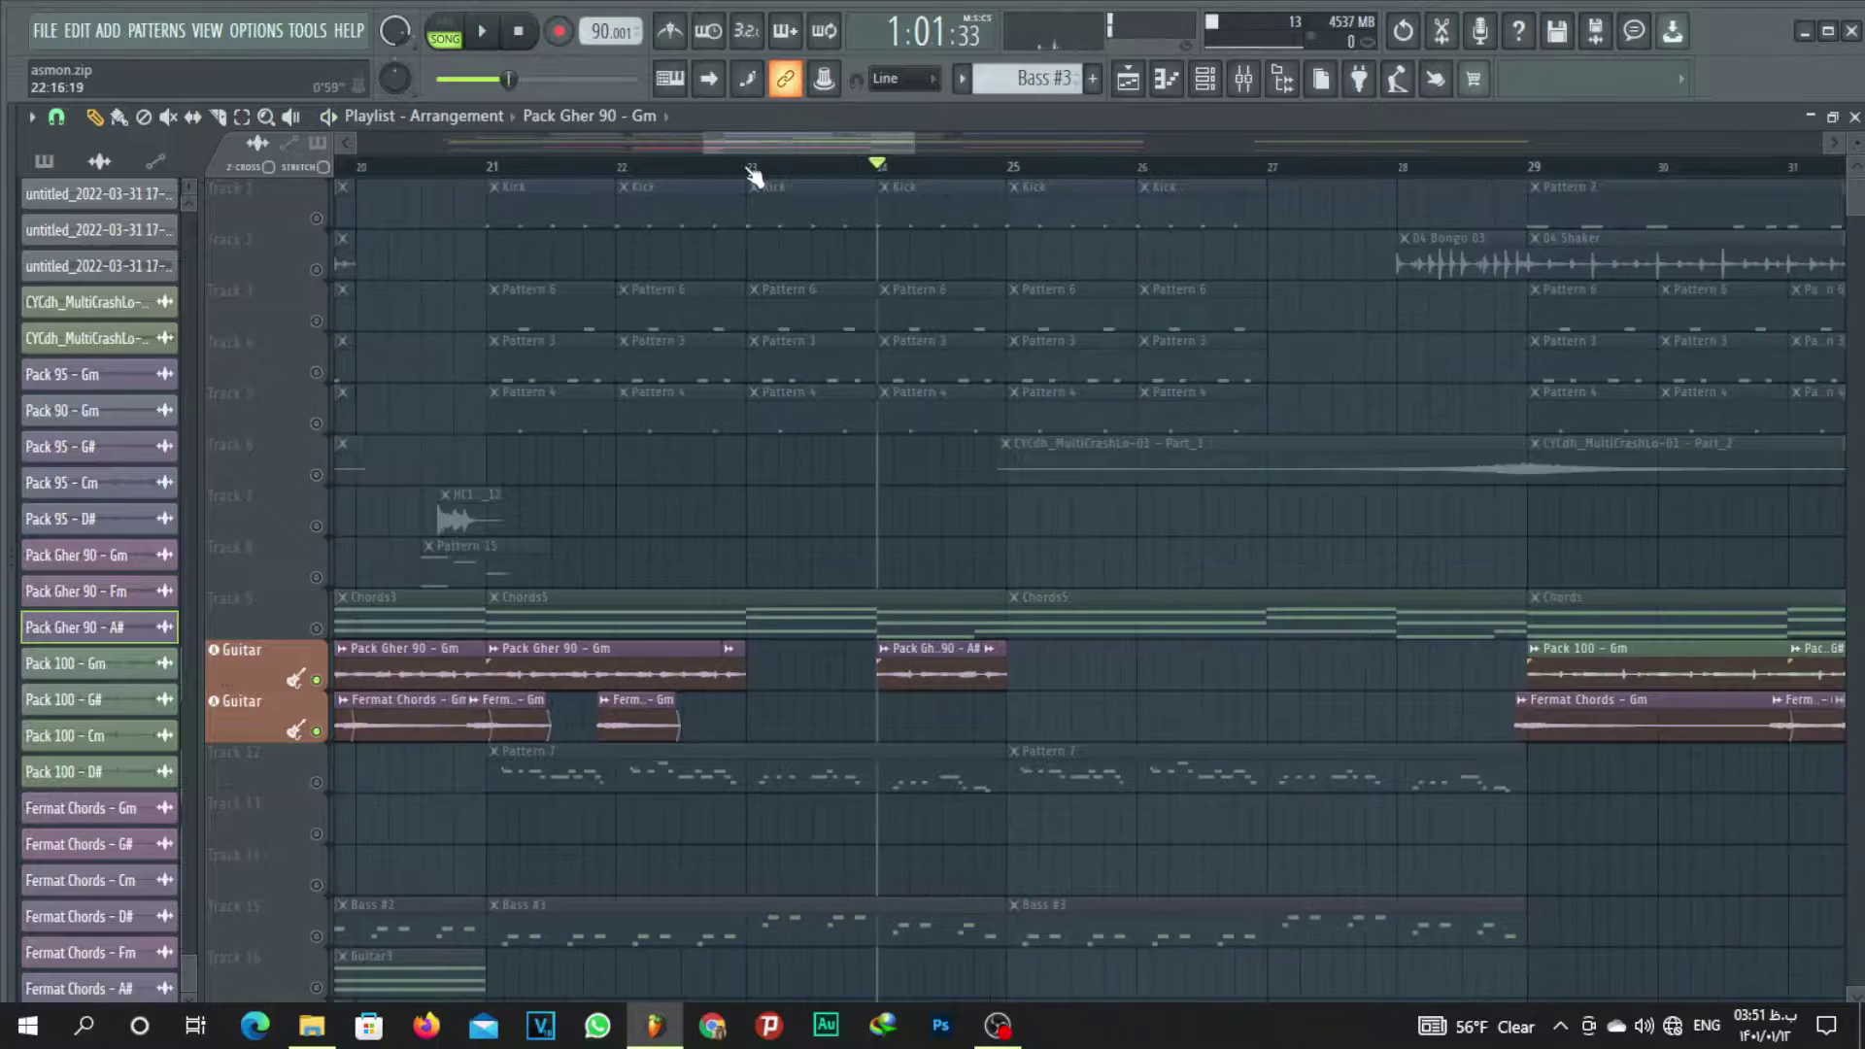
mouse_move(20, 592)
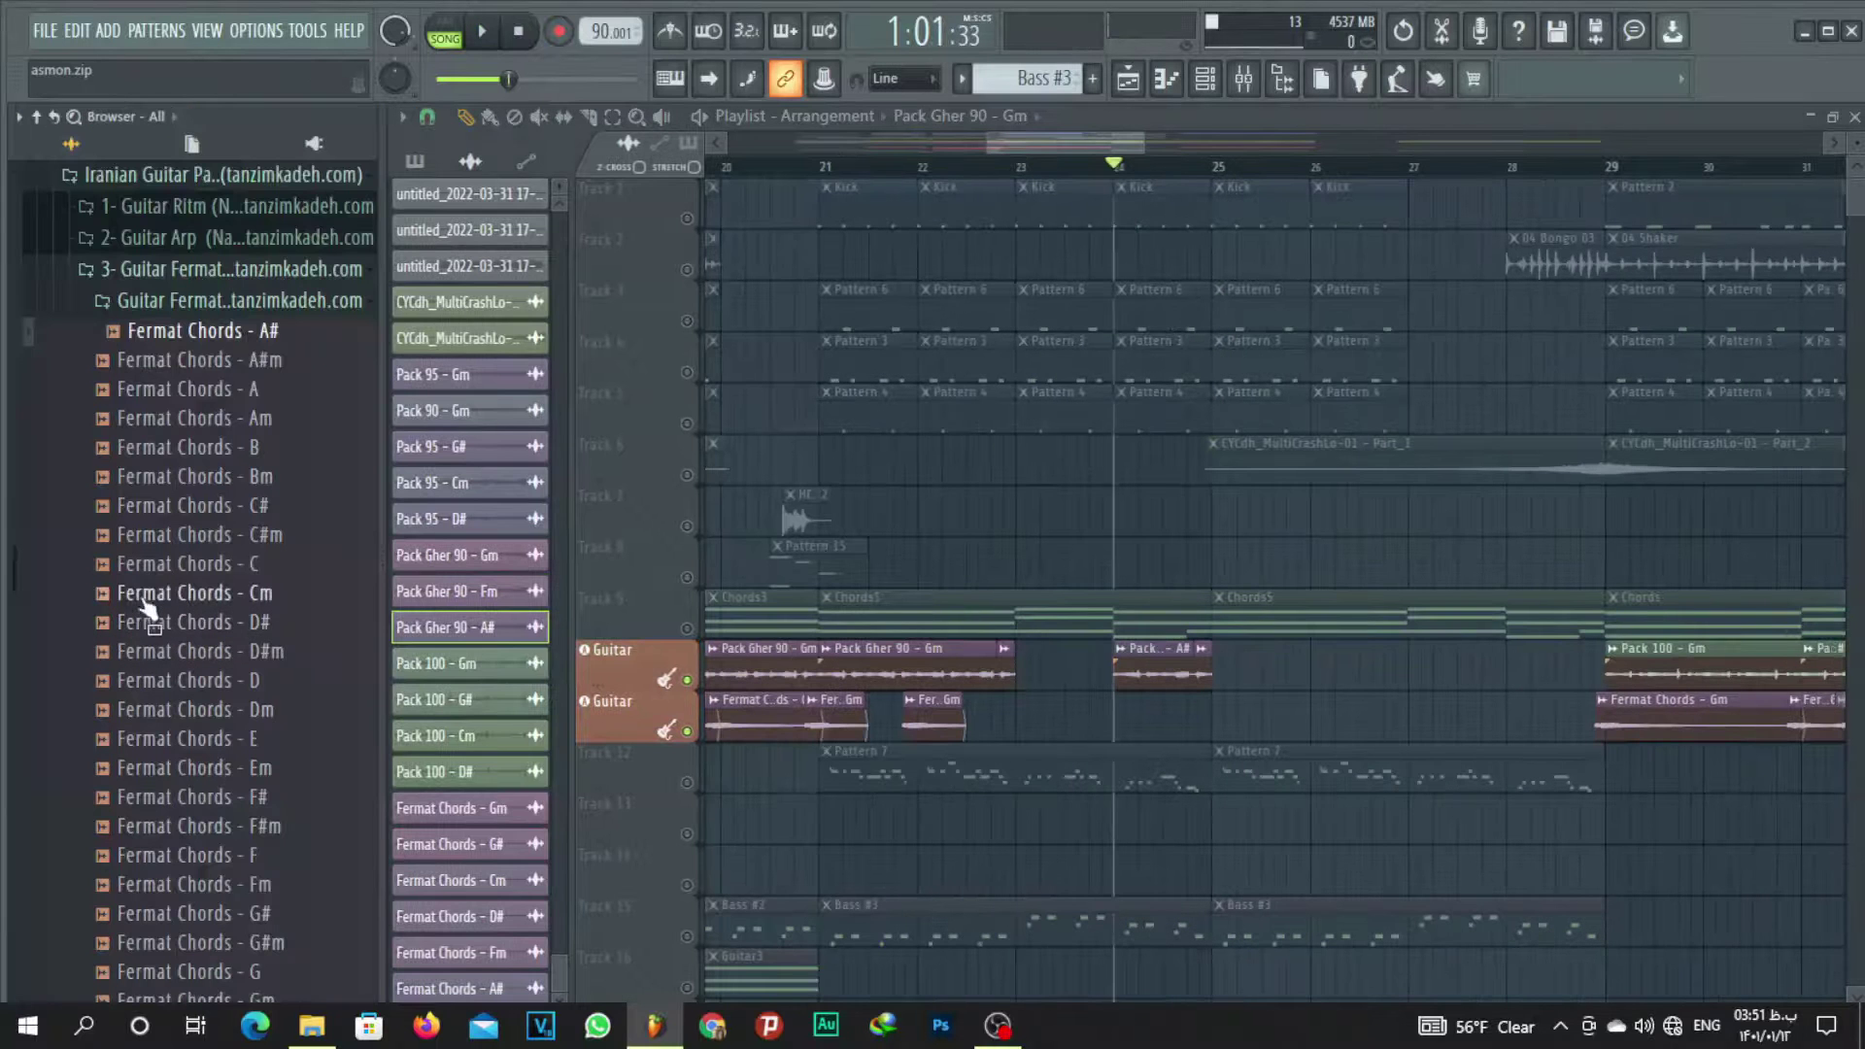
scroll(146, 612, "up", 3)
scroll(146, 612, "down", 3)
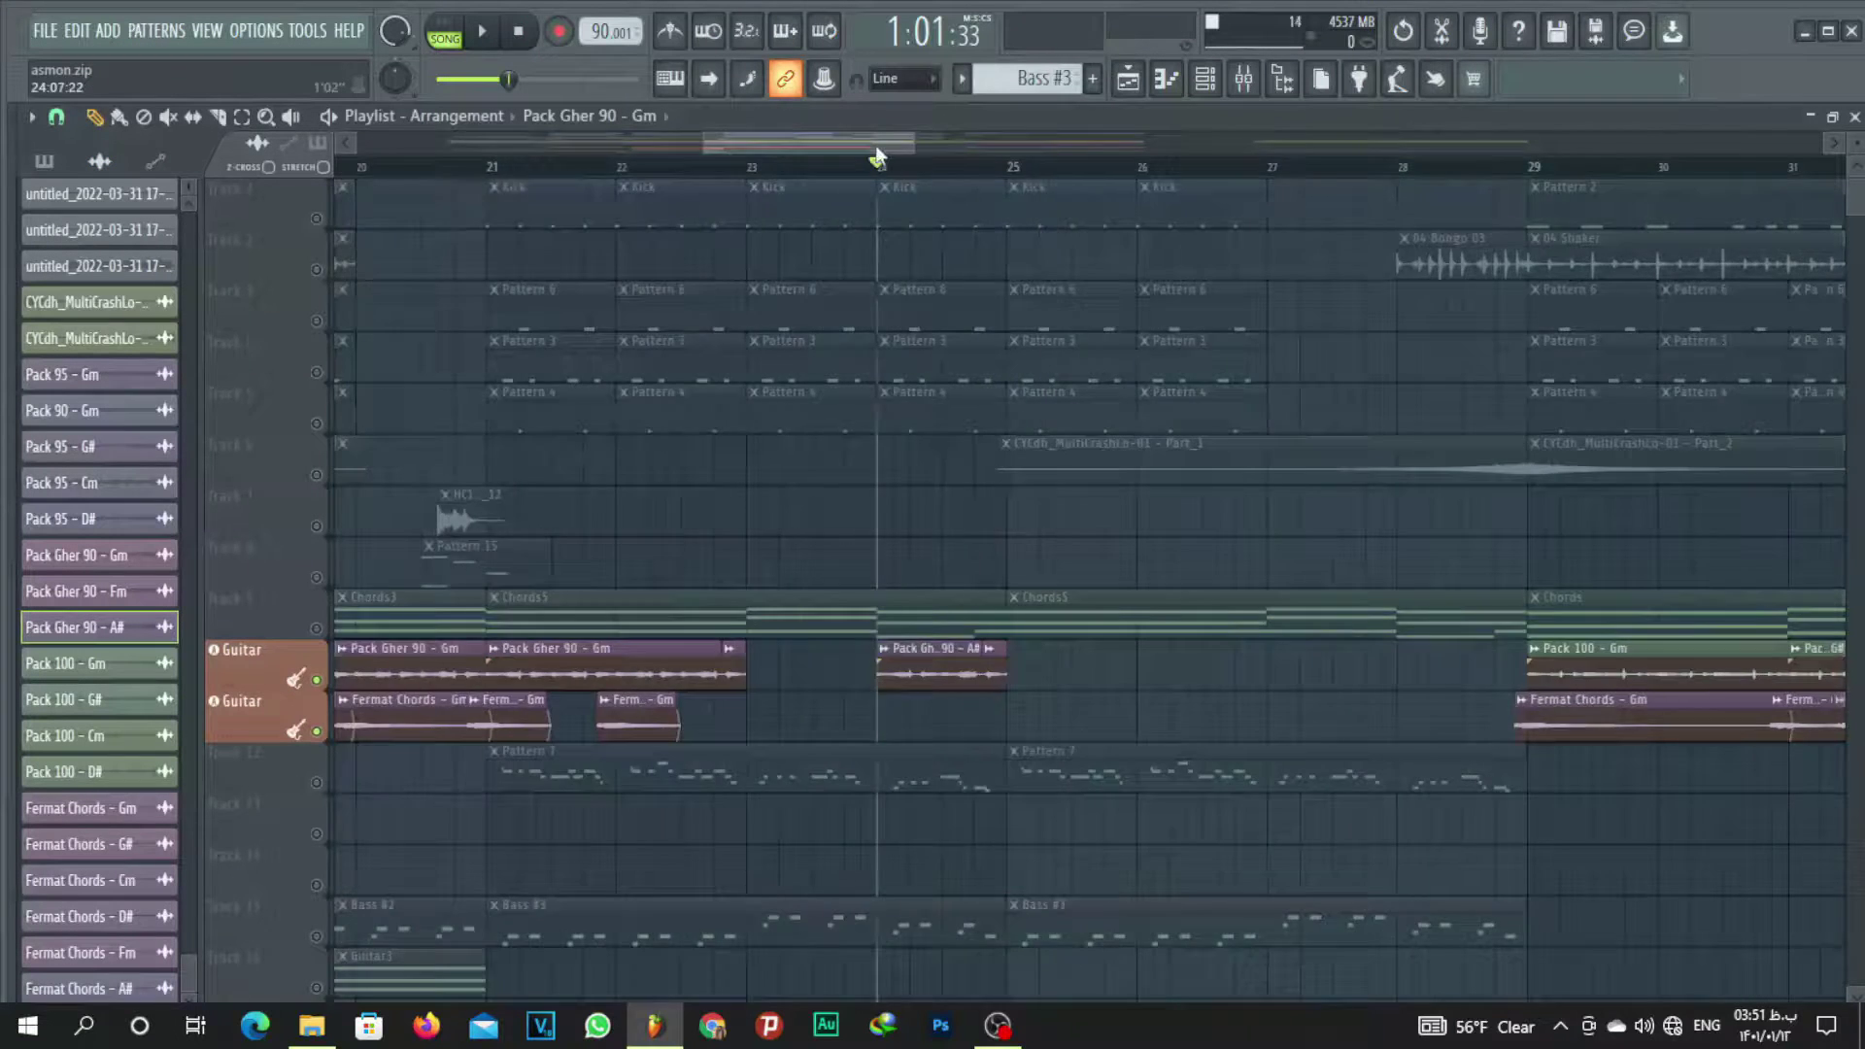
left_click_drag(876, 146, 597, 146)
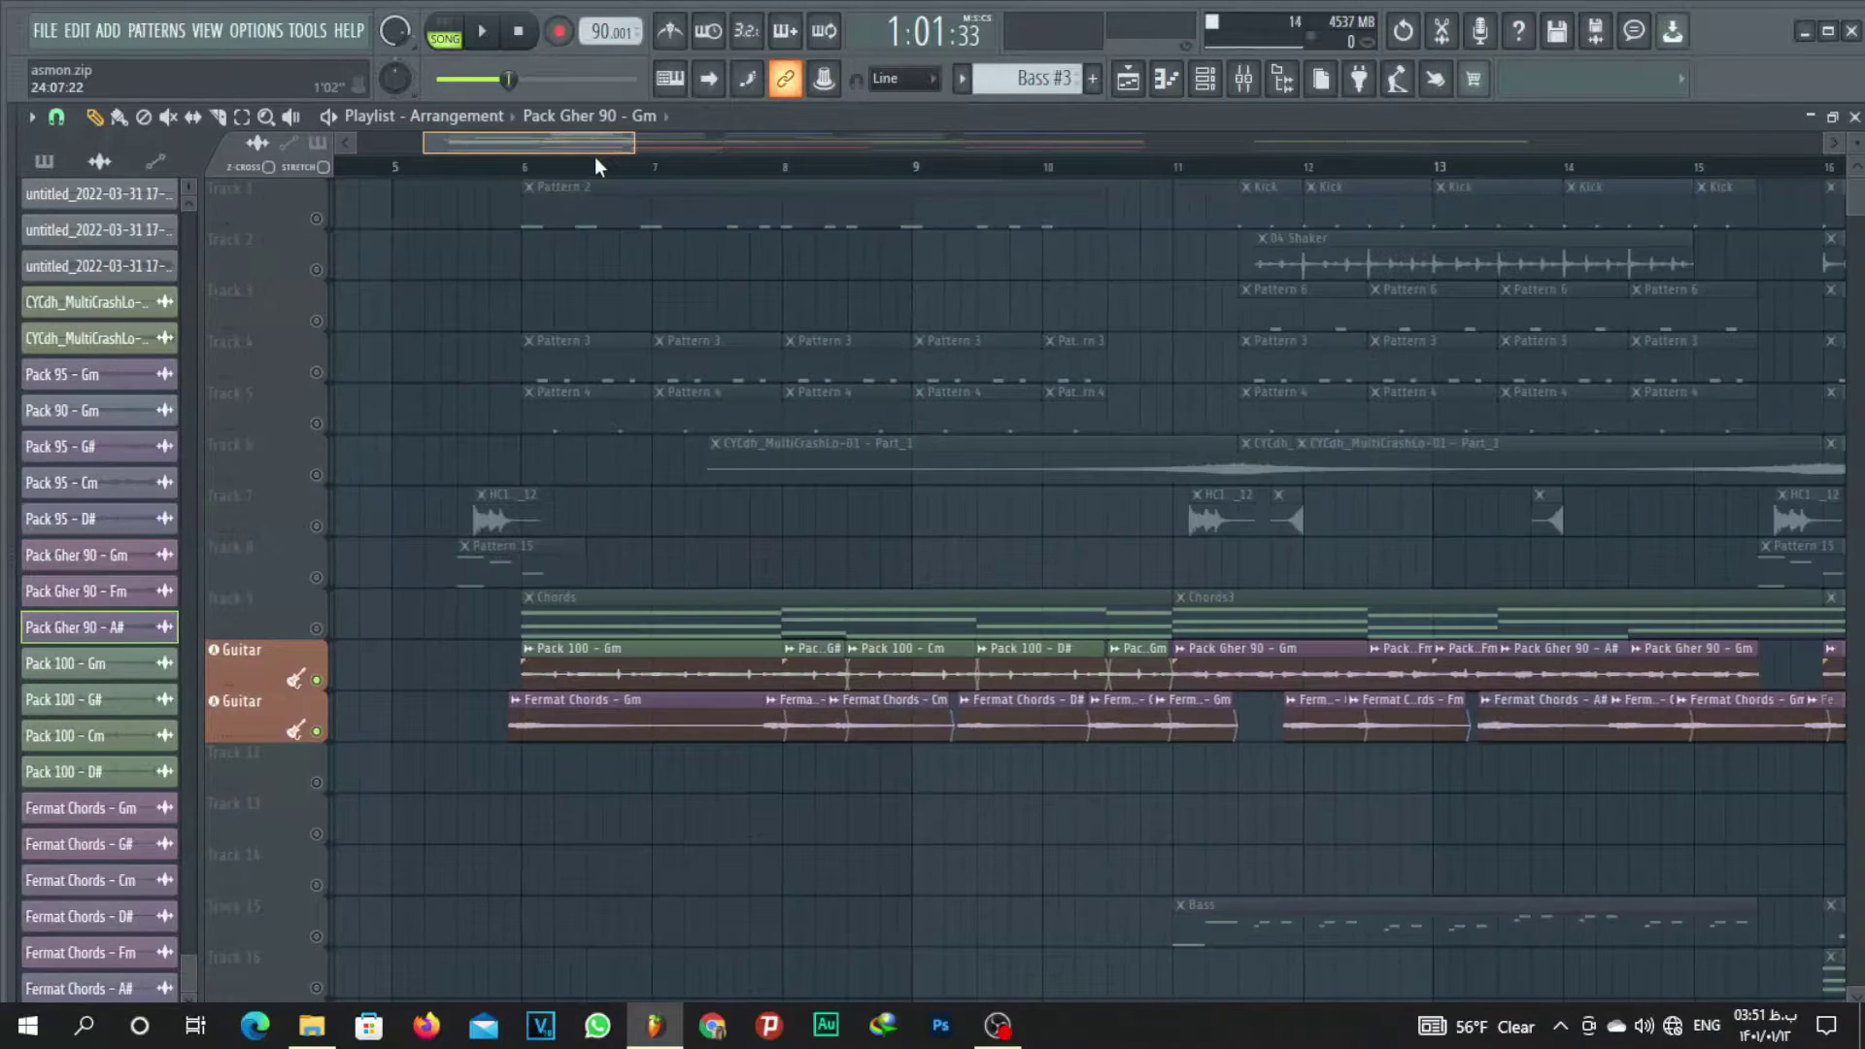
left_click_drag(924, 175, 932, 427)
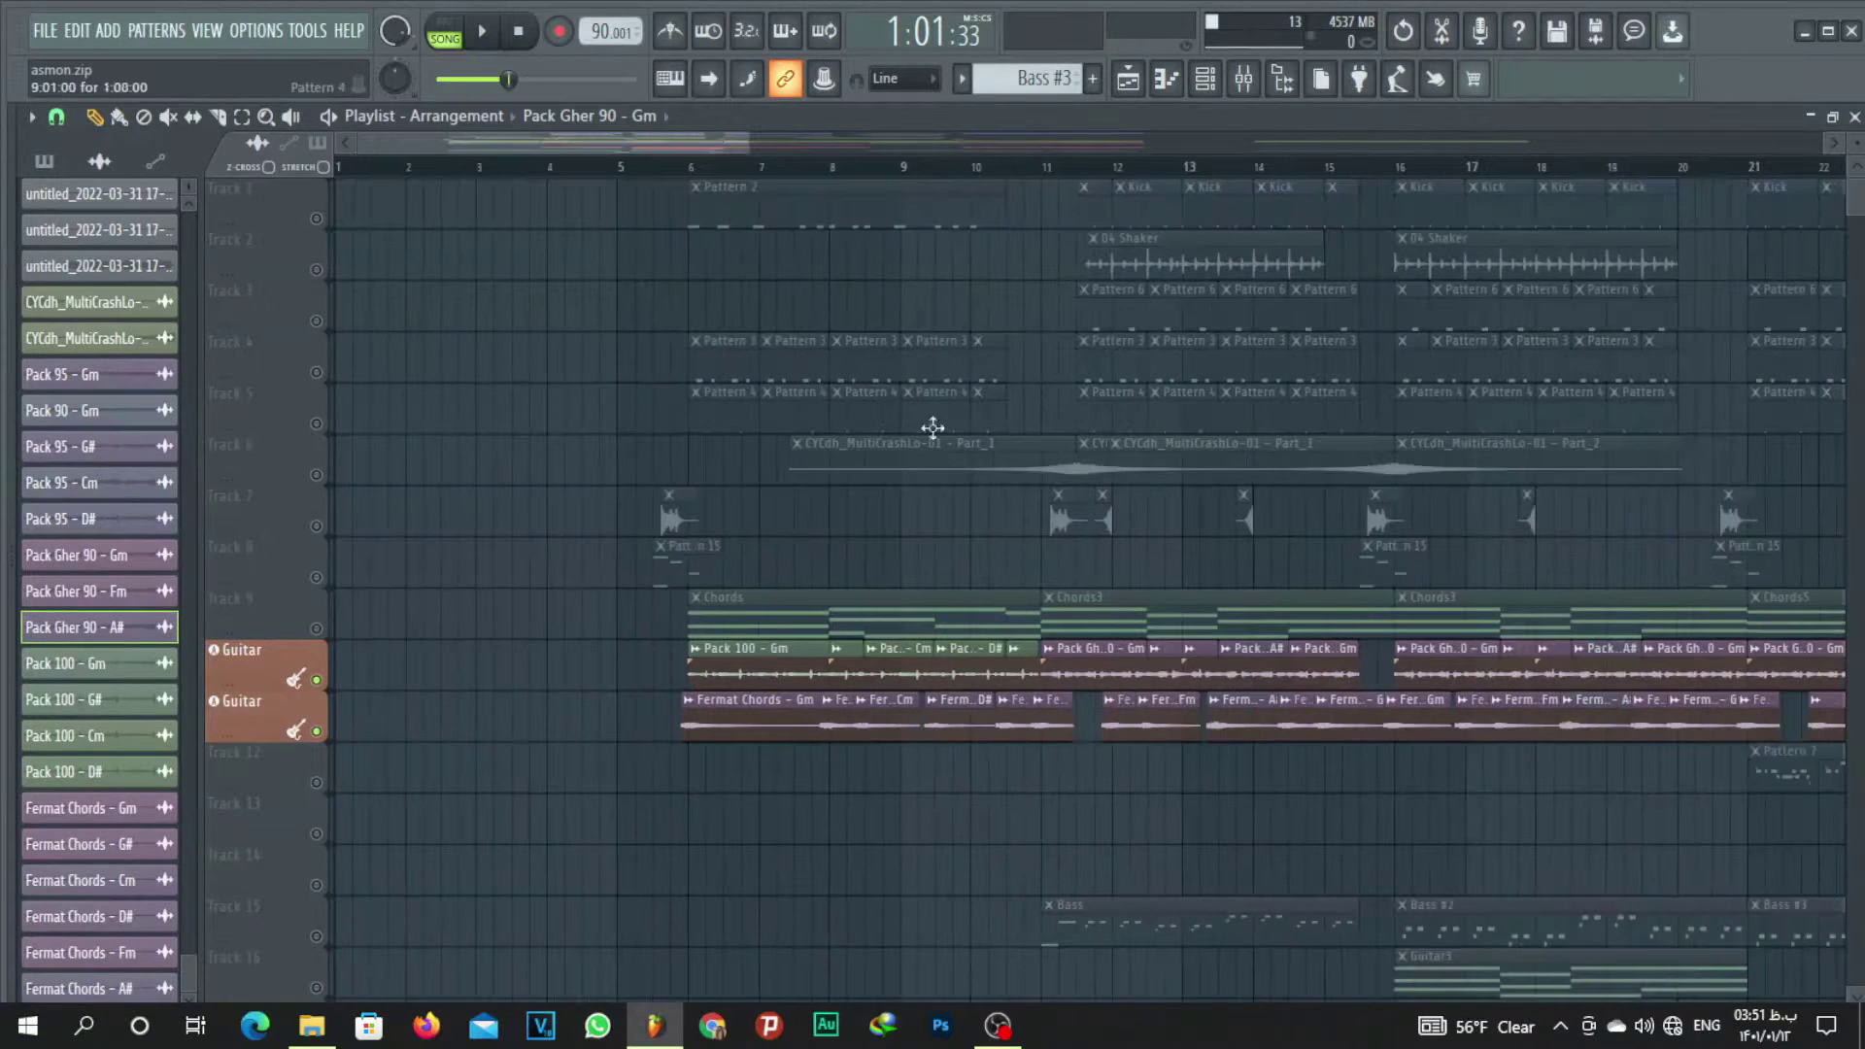
left_click_drag(1757, 711, 1794, 718)
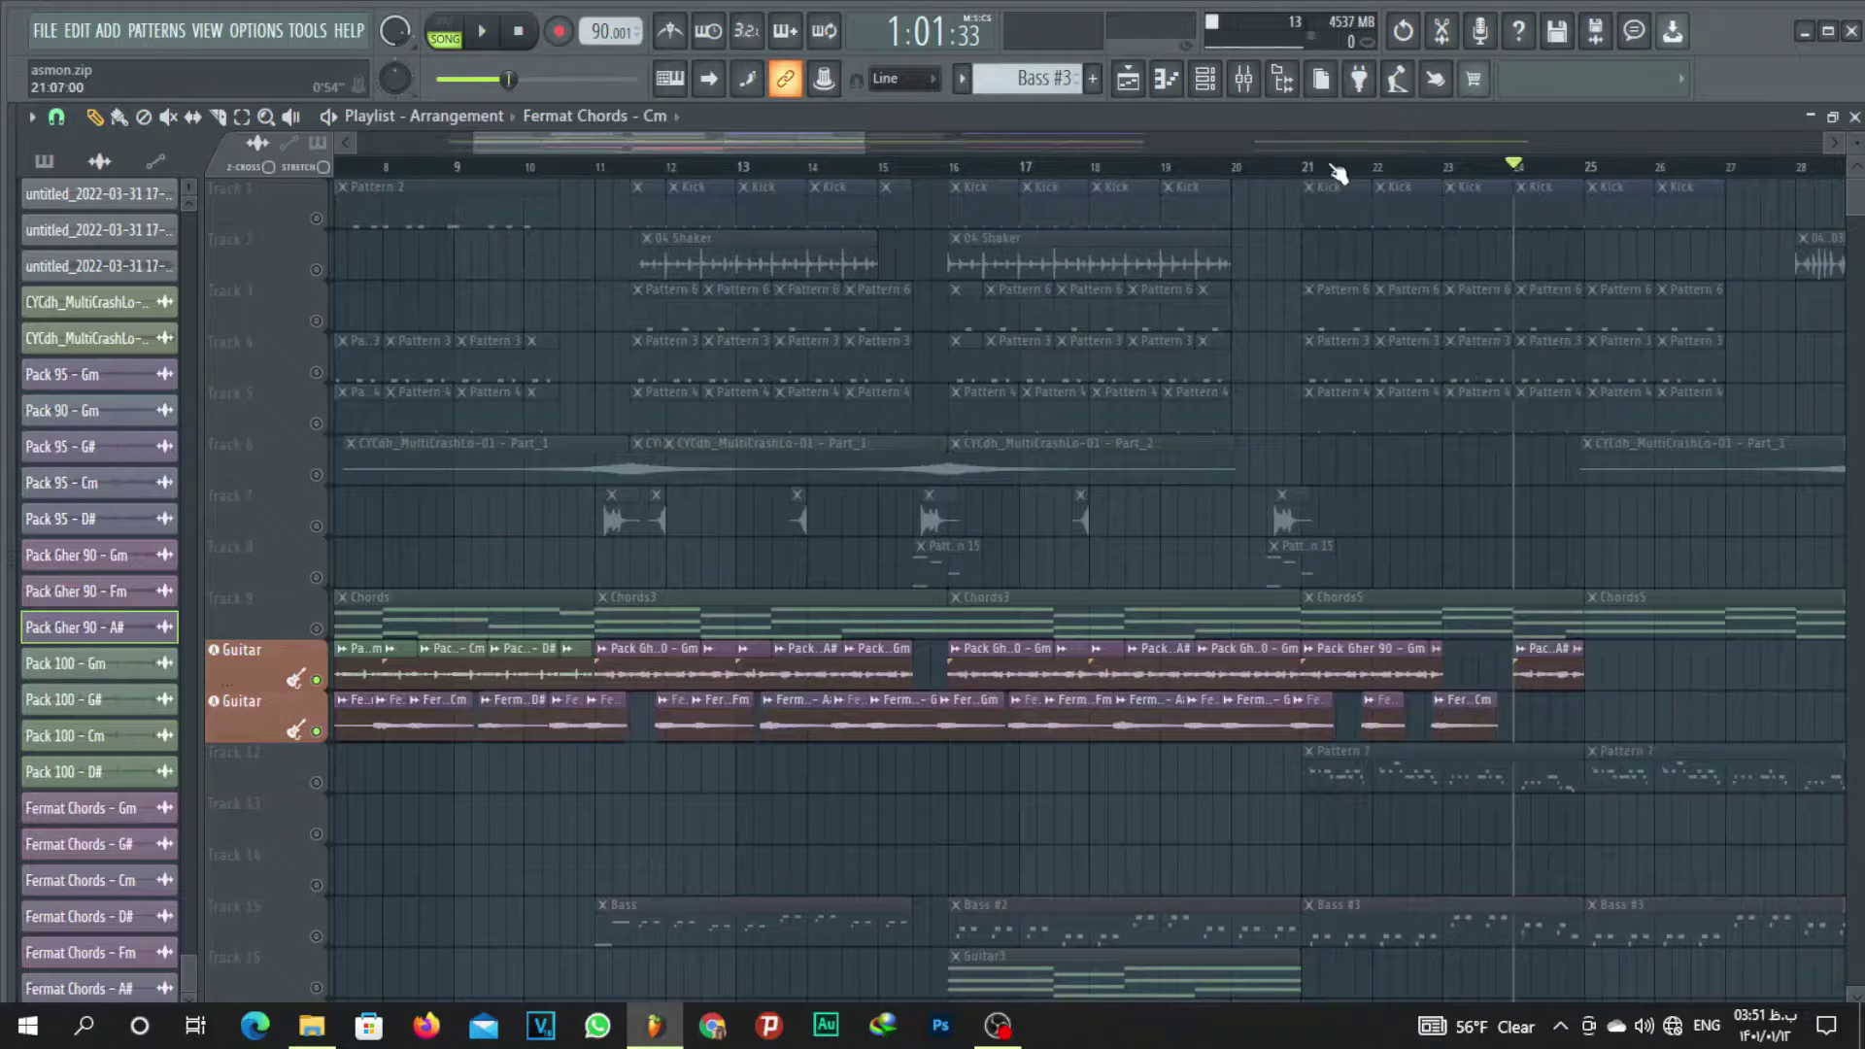
left_click_drag(1339, 173, 1295, 175)
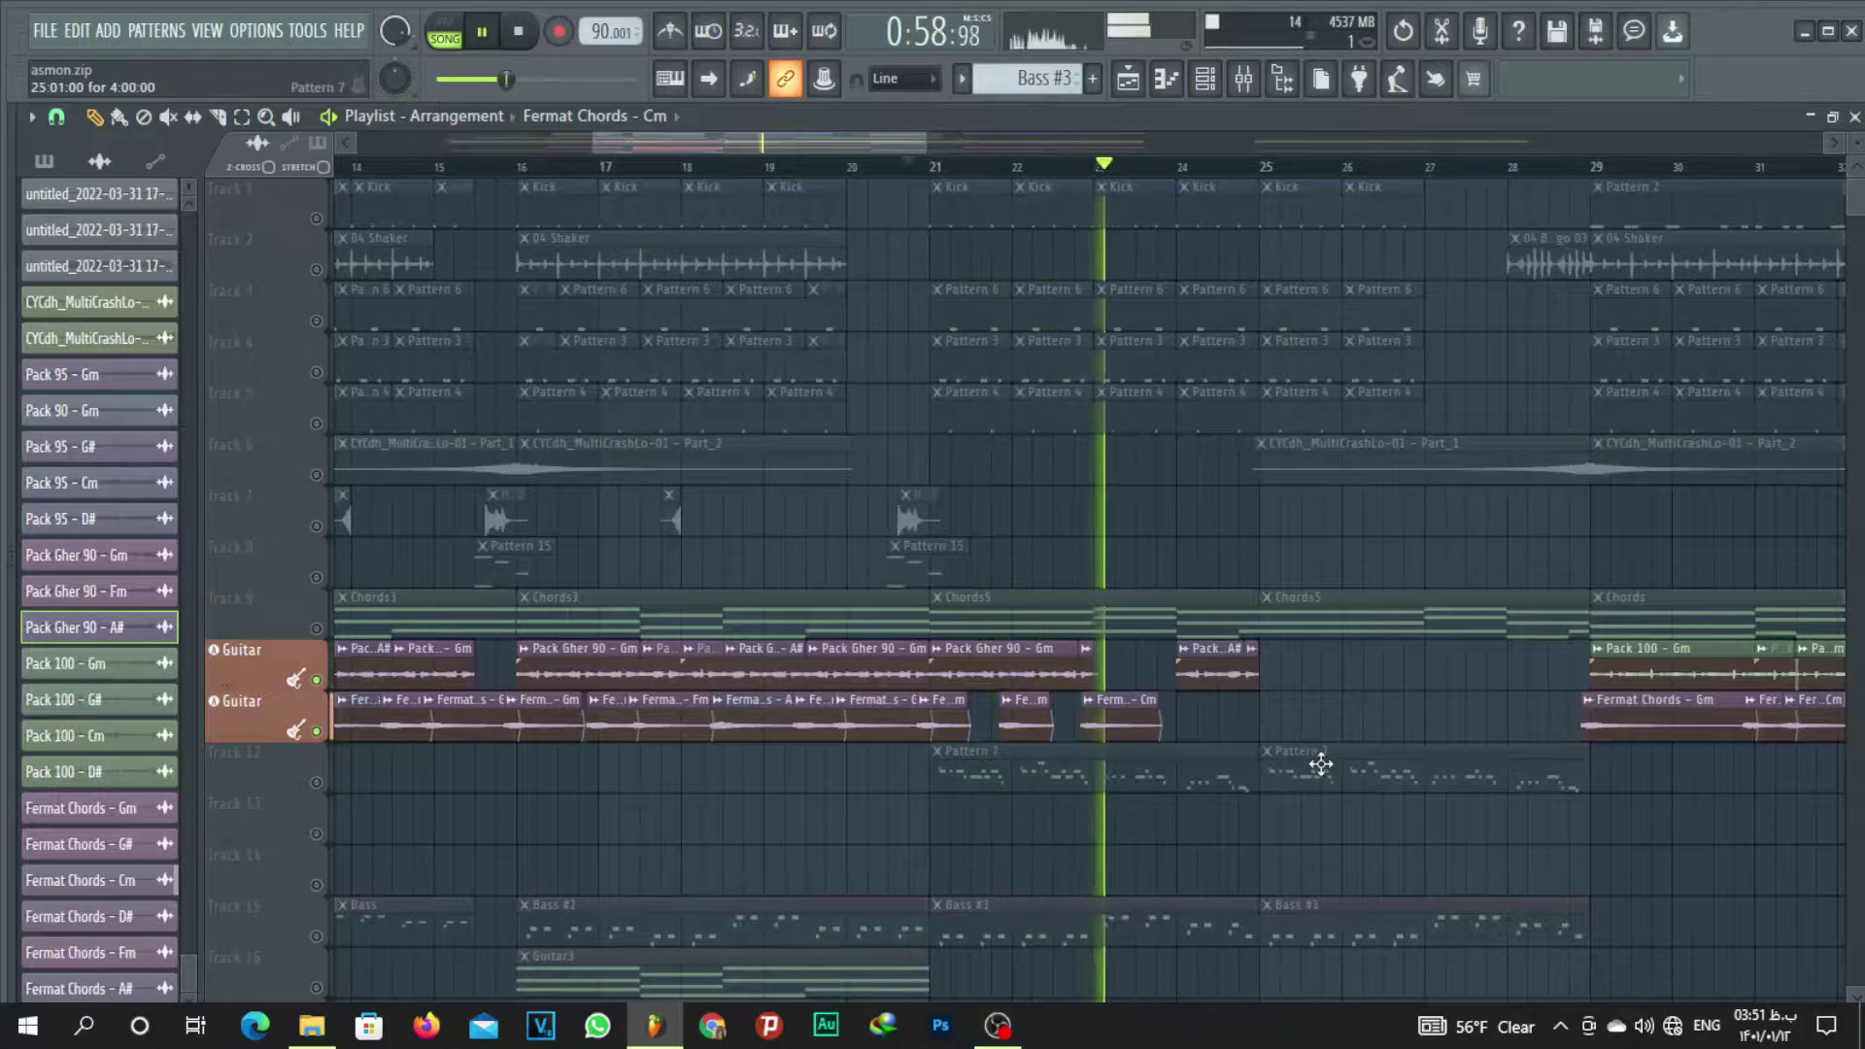
key("space")
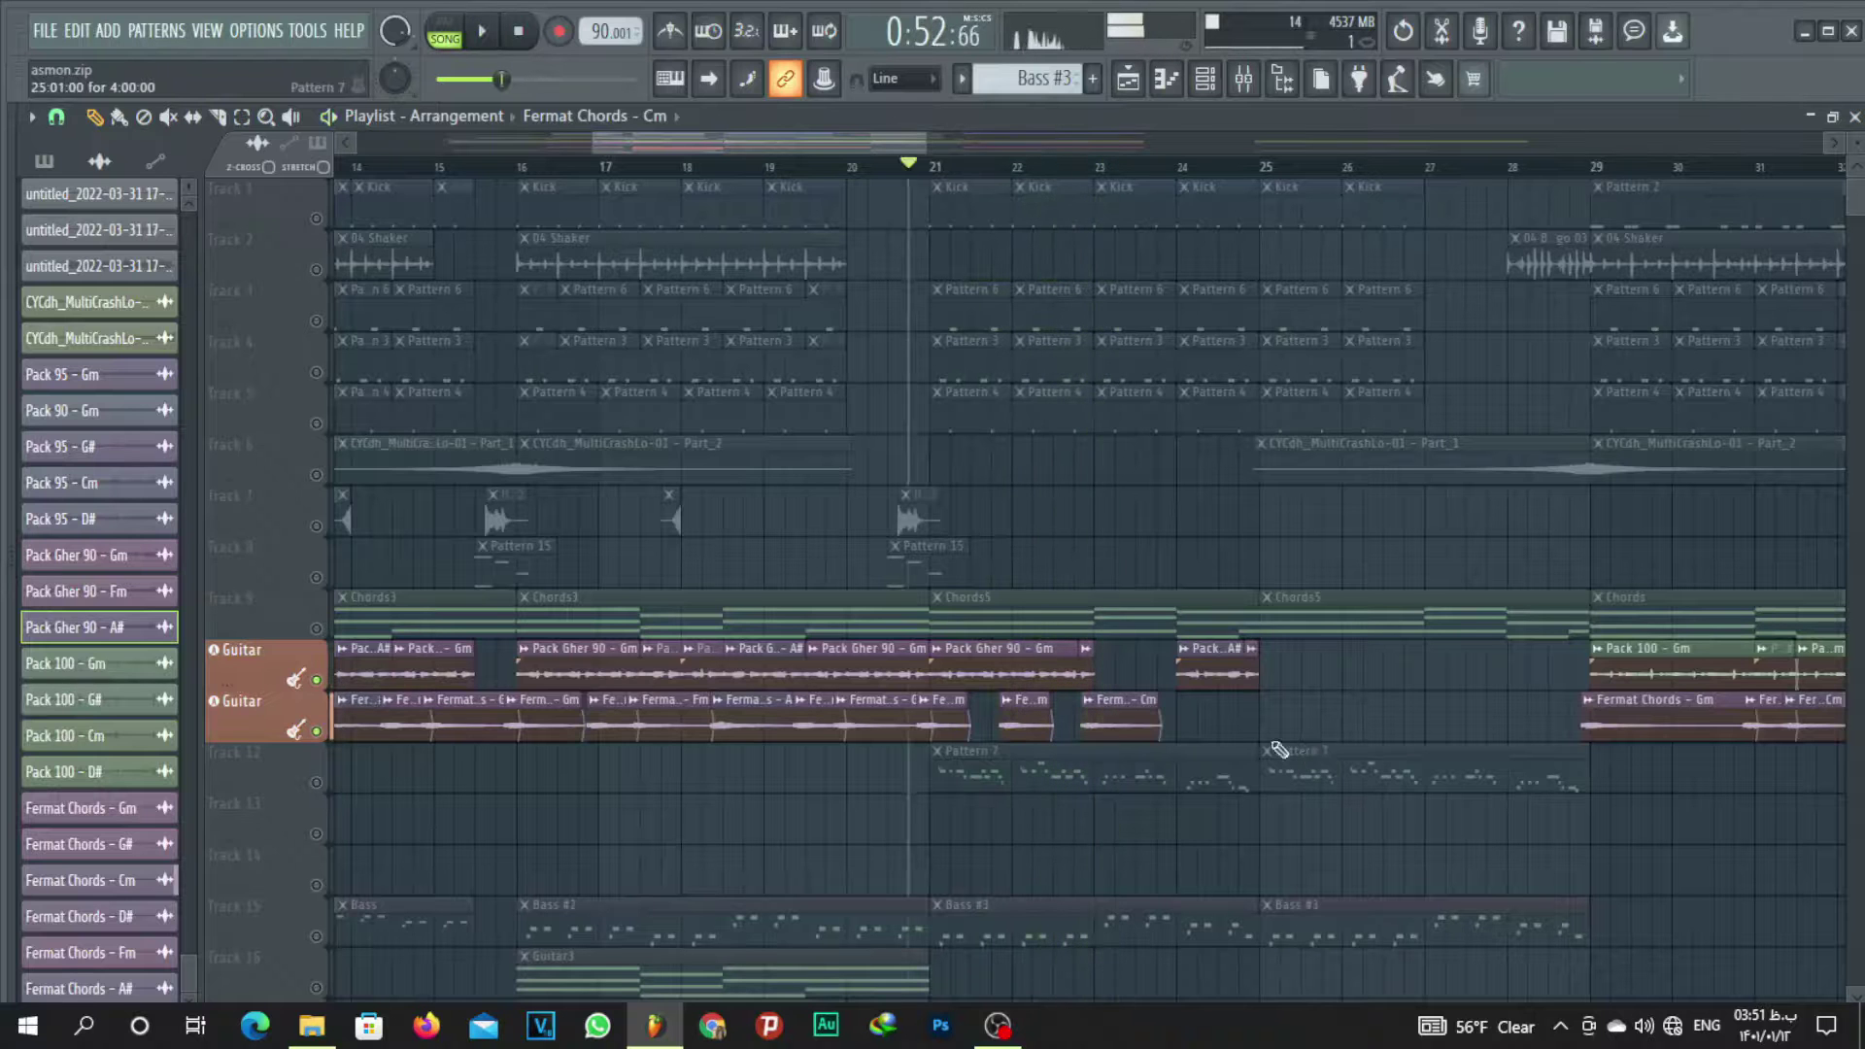
Open the Guitar 6.8 rhythm samples in the Guitar Irani library and preview Pack 110 - Cm from the 1-6.8 Ritm 1 folder.
mouse_move(10, 539)
scroll(204, 559, "up", 2)
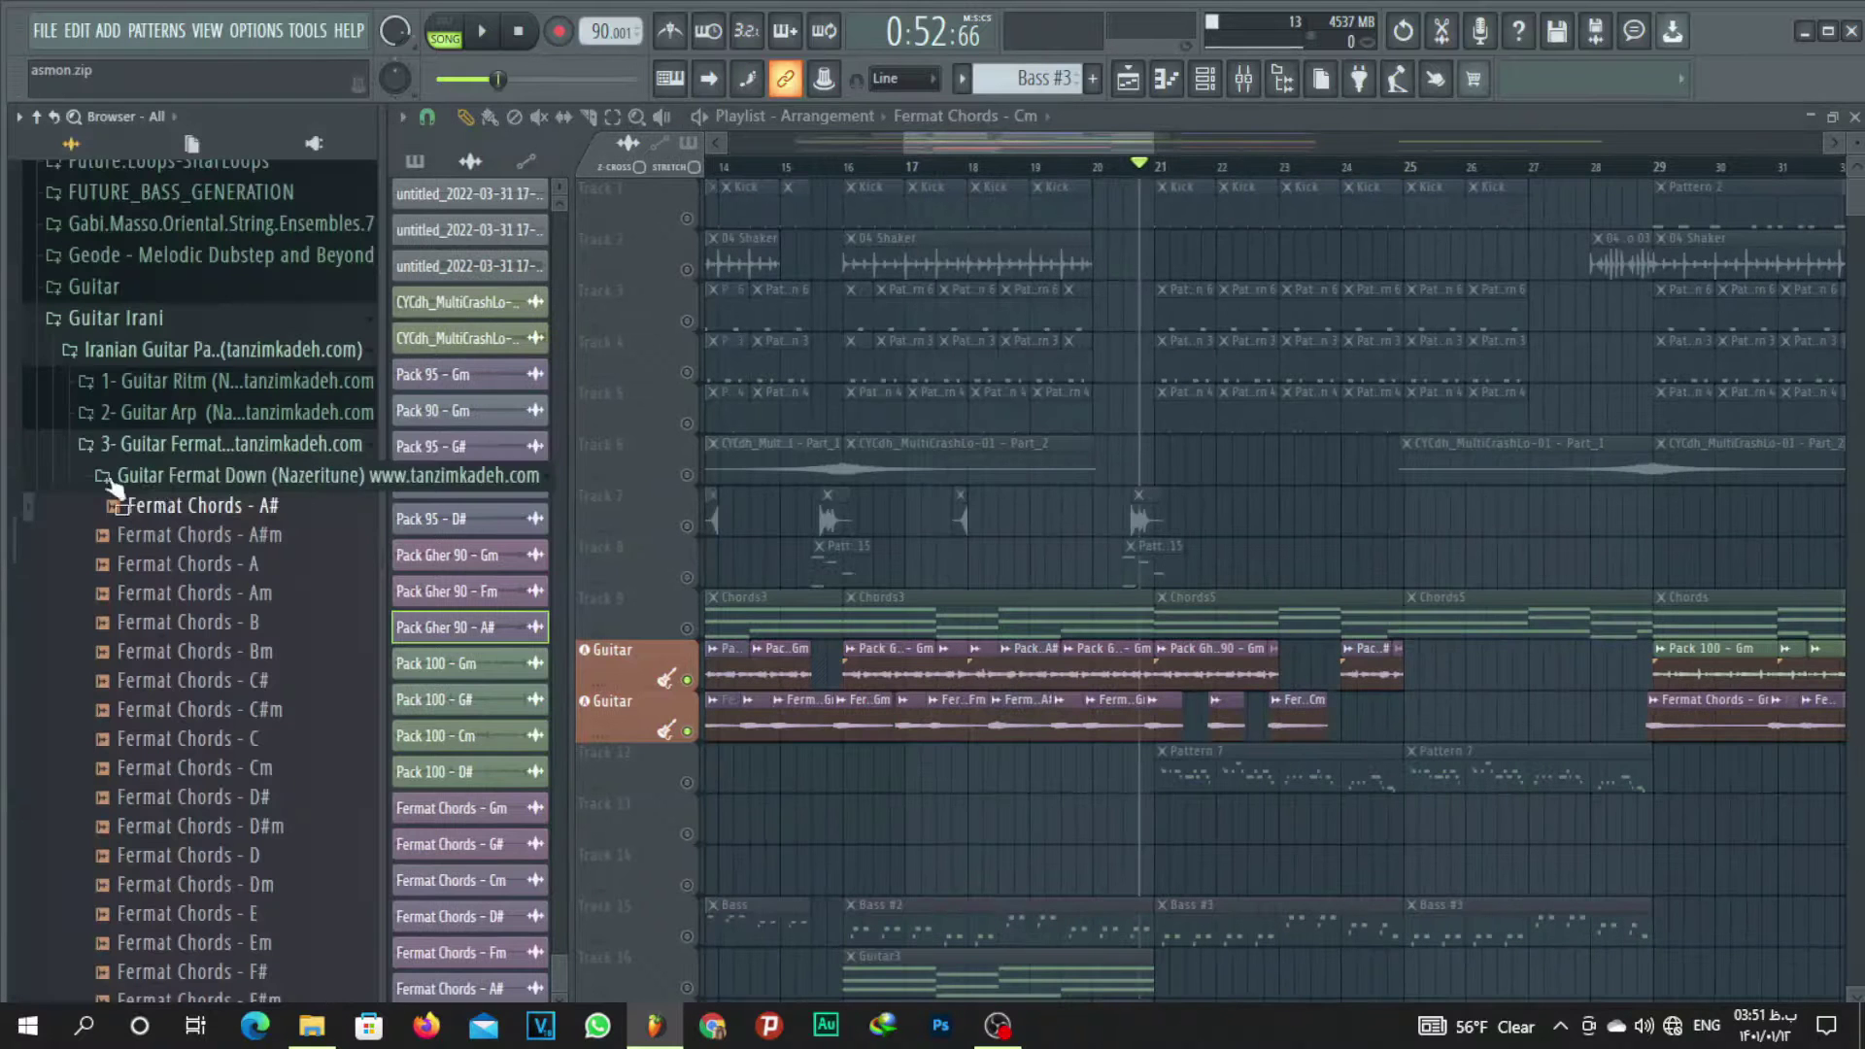
left_click(185, 380)
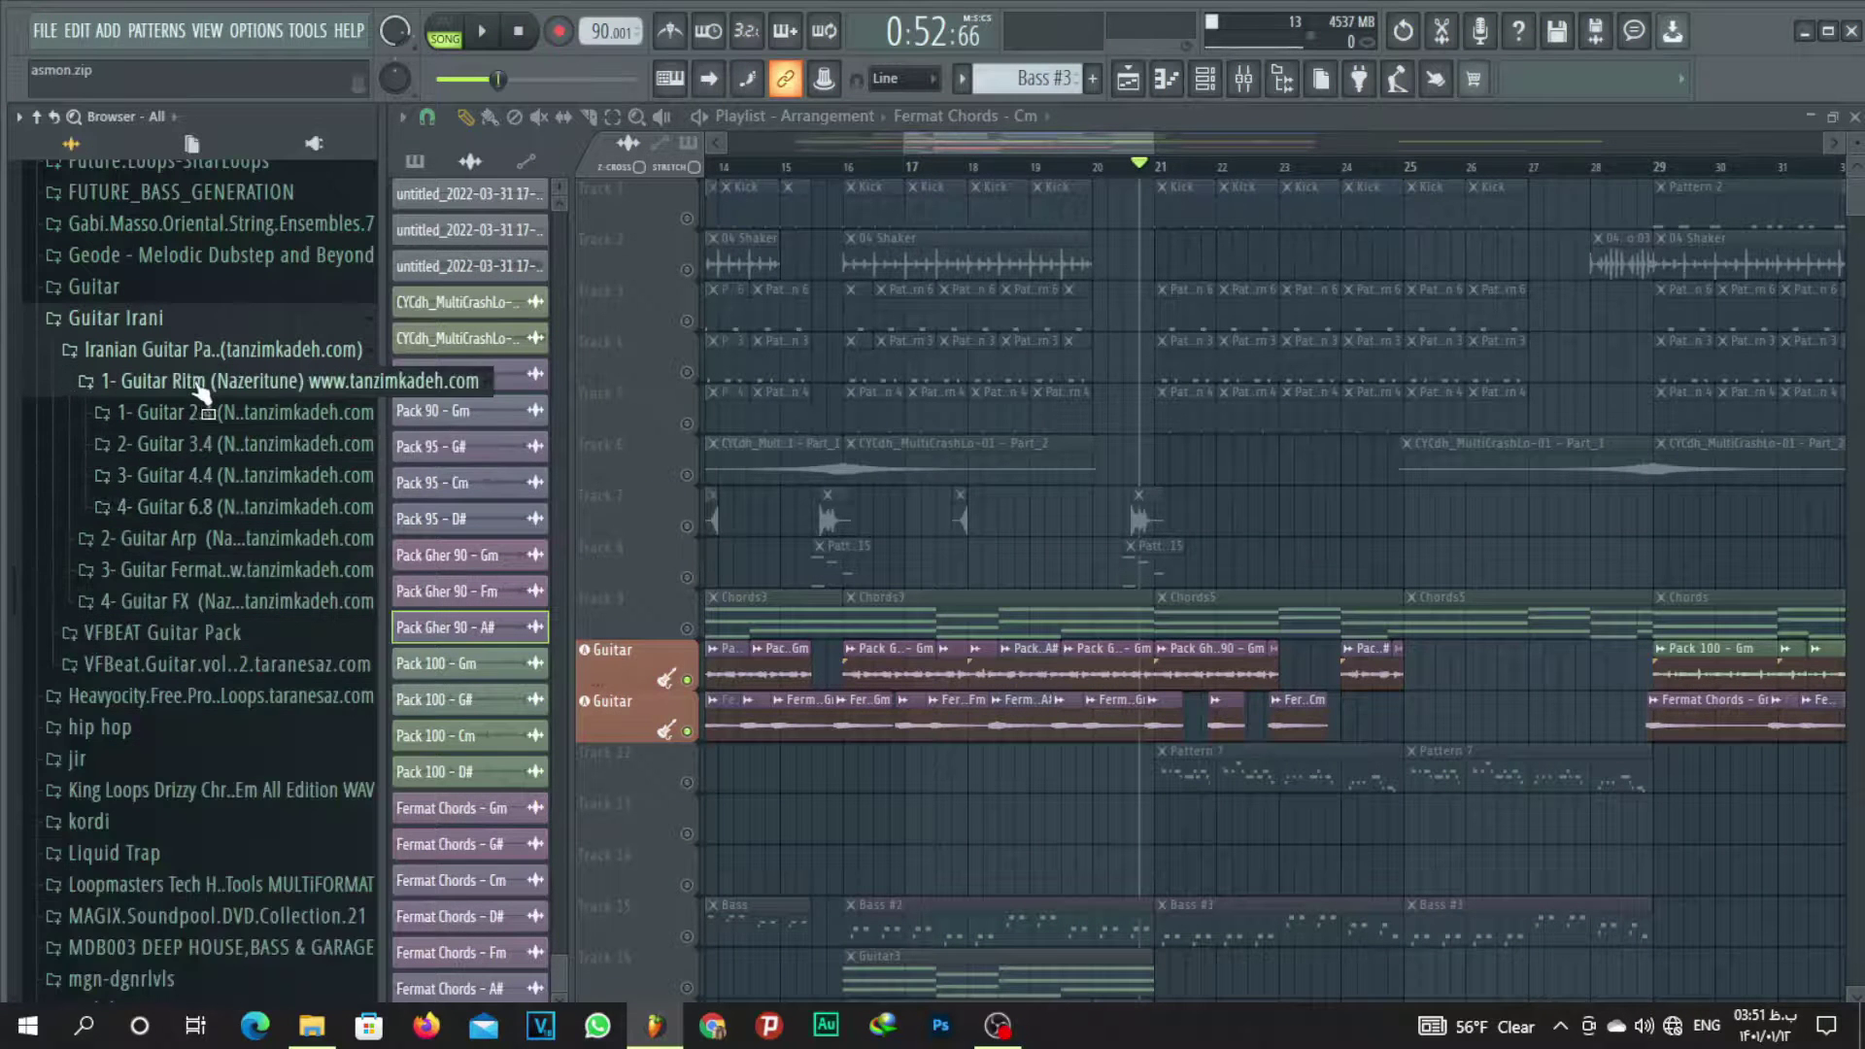
left_click(251, 506)
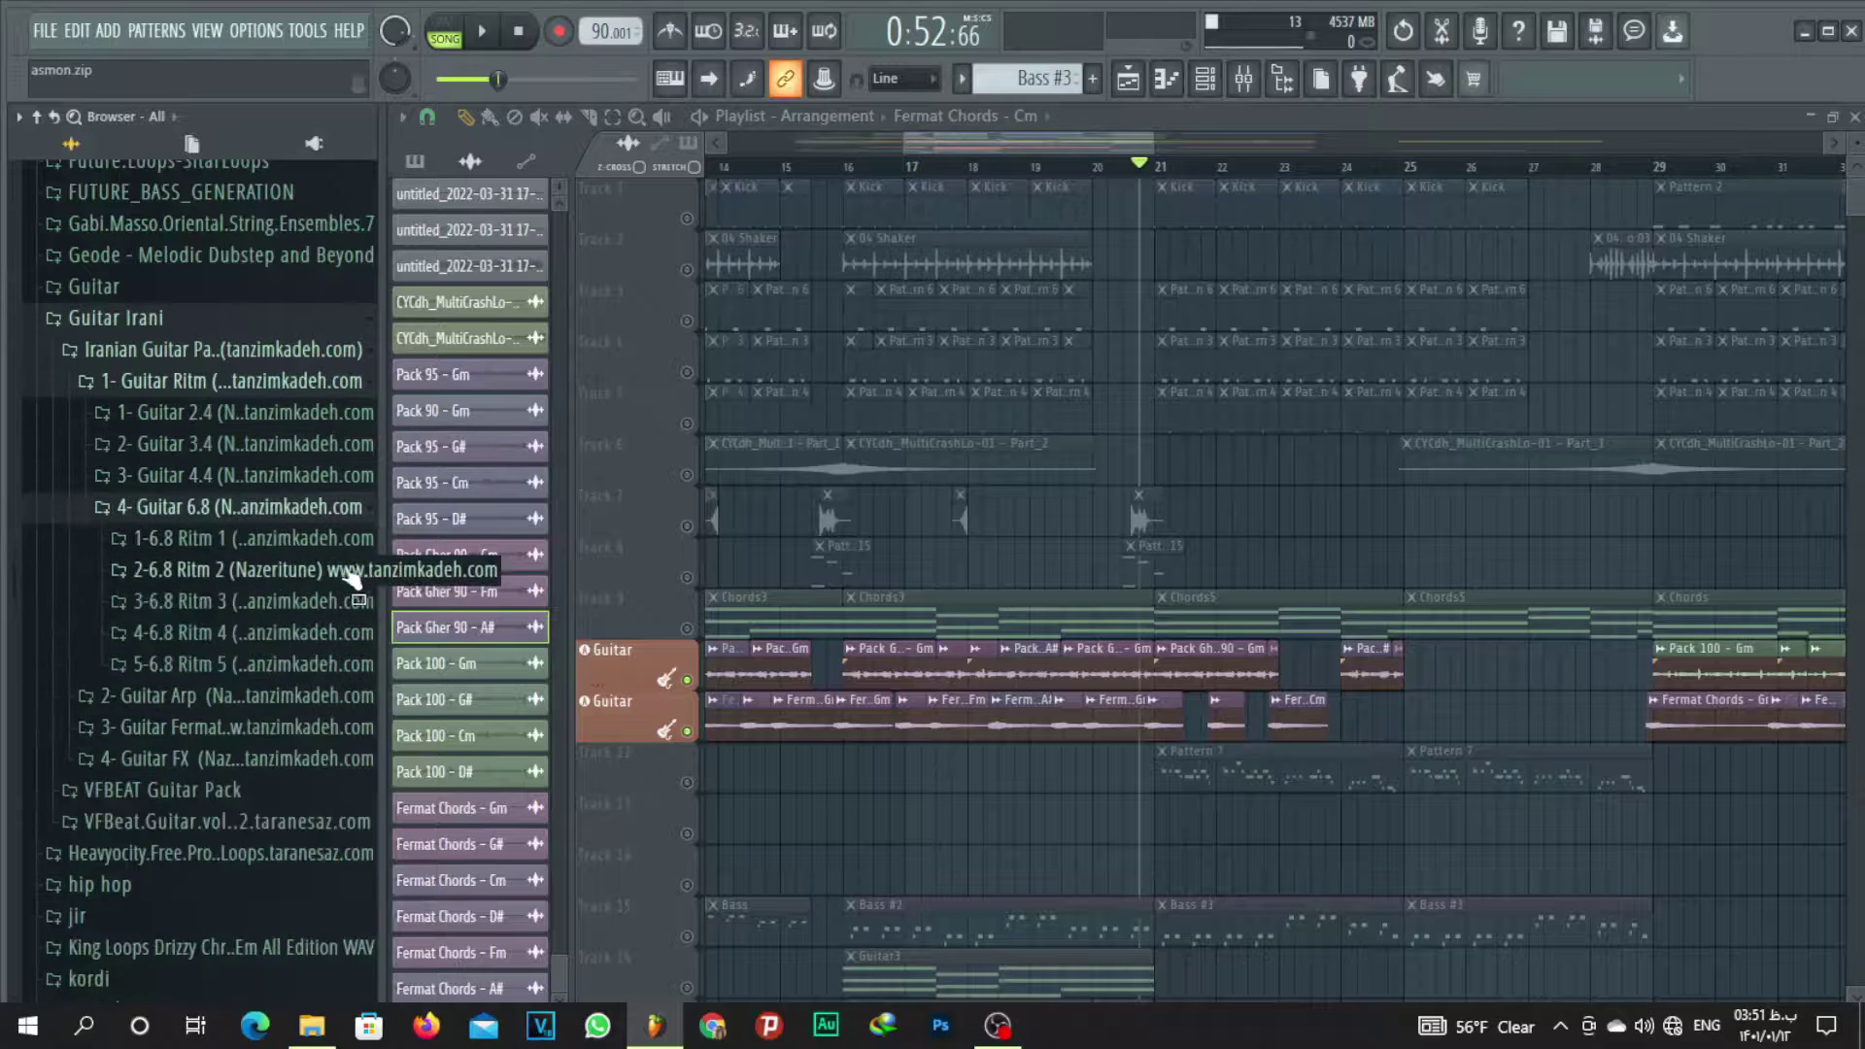
left_click(267, 540)
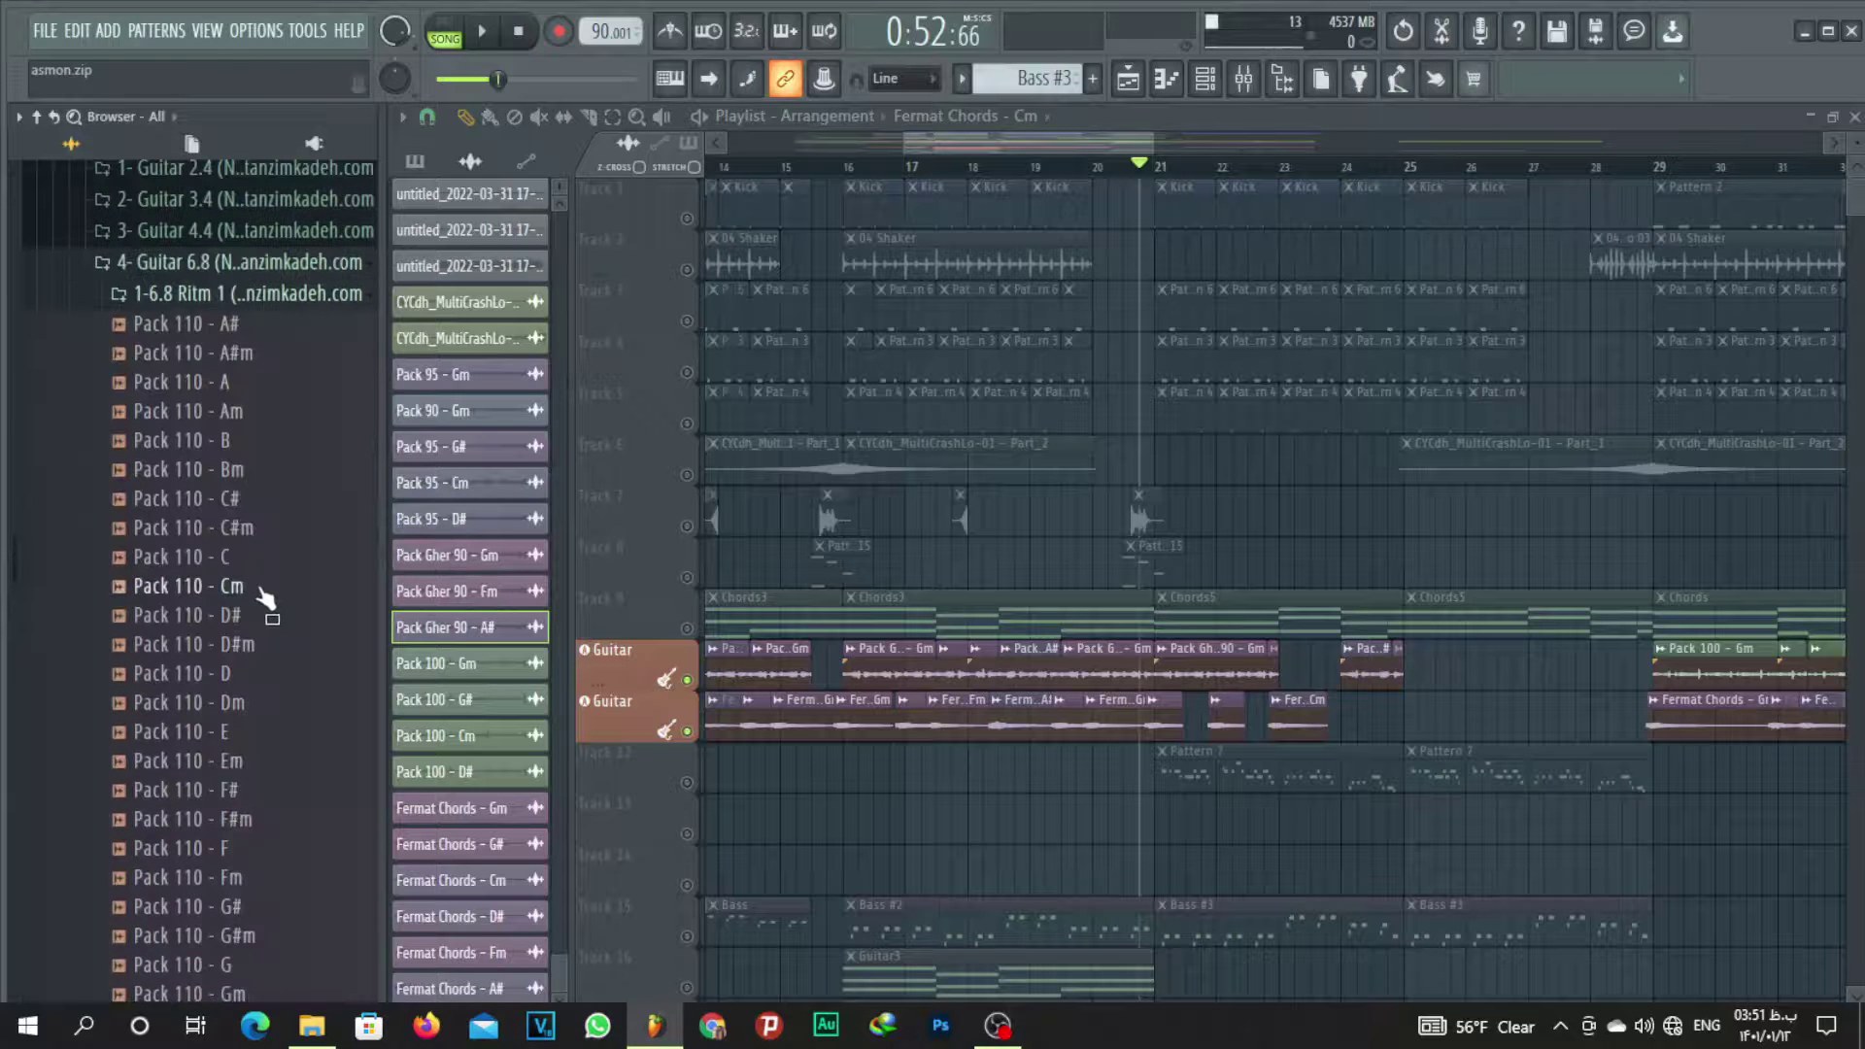
left_click(262, 589)
scroll(243, 476, "up", 2)
left_click(237, 468)
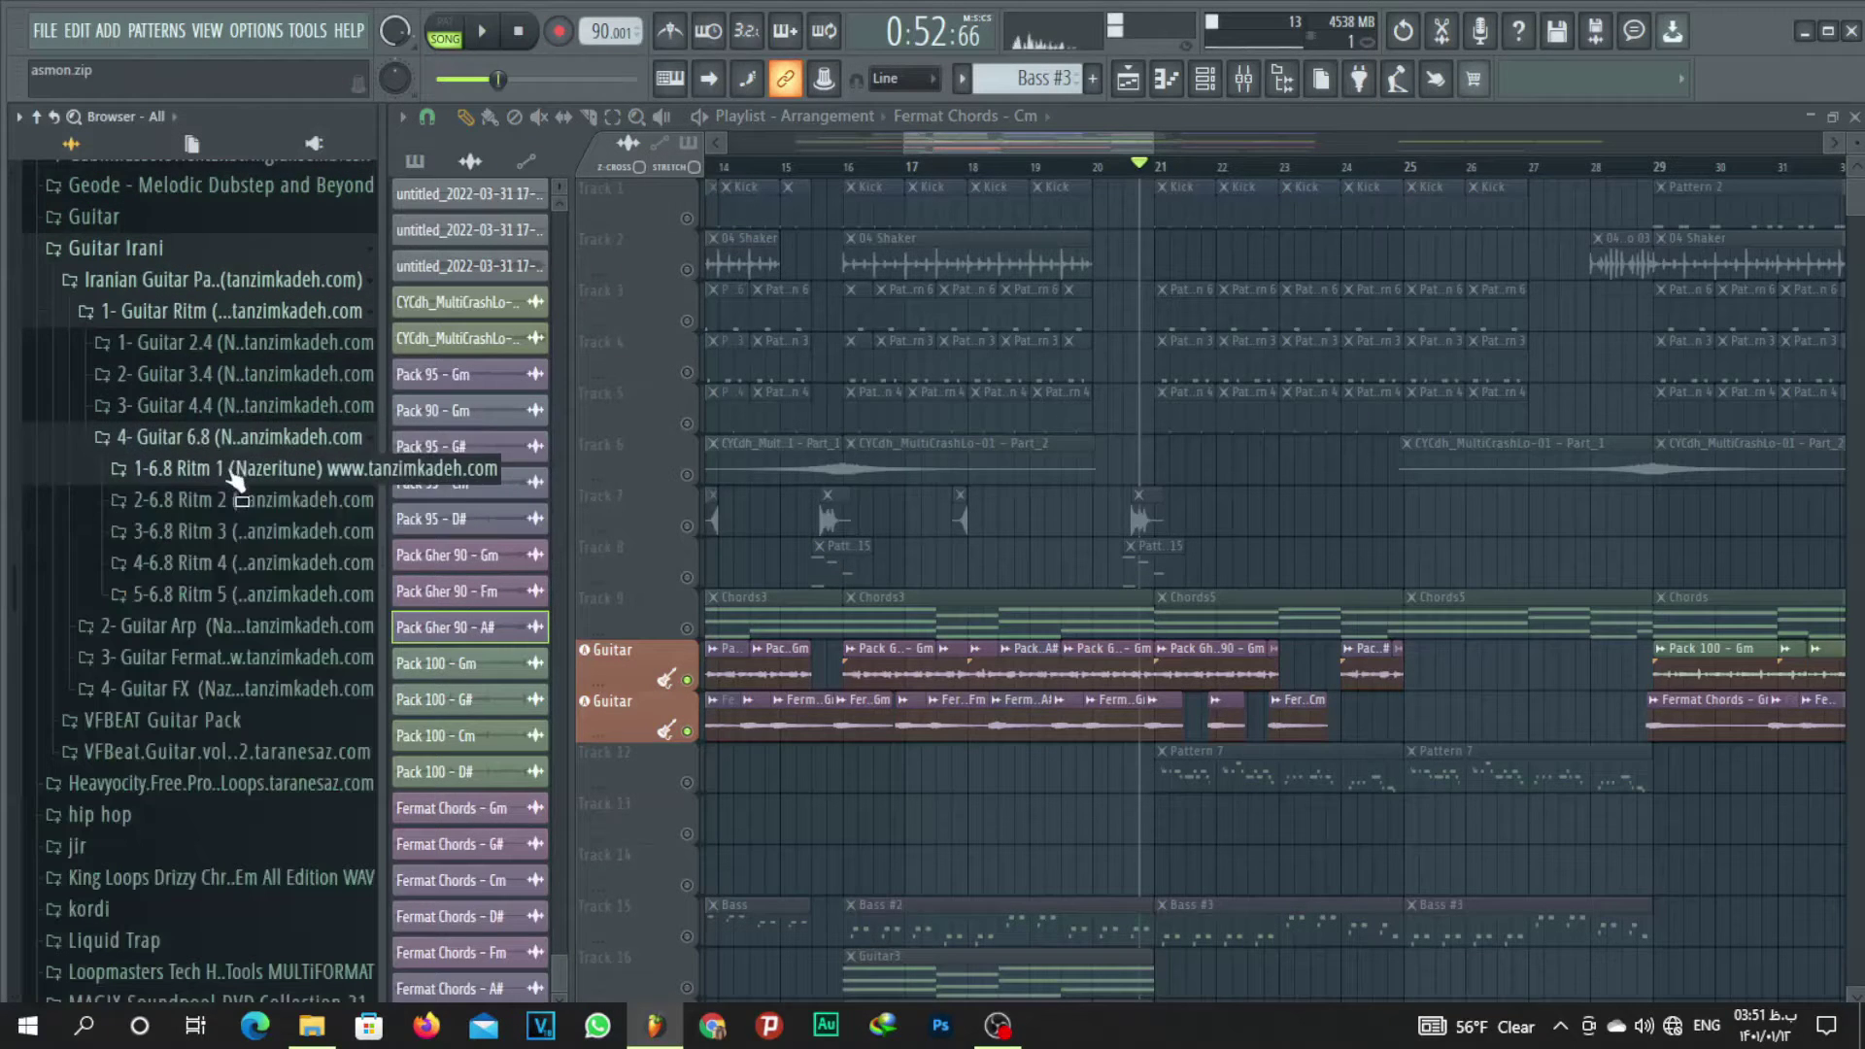
Check the remaining 6.8 rhythm folders, open 4-6.8 Ritm 4 and preview its Pack Gher 90 - D#m sample.
left_click(237, 595)
left_click(216, 677)
scroll(233, 632, "up", 4)
left_click(250, 600)
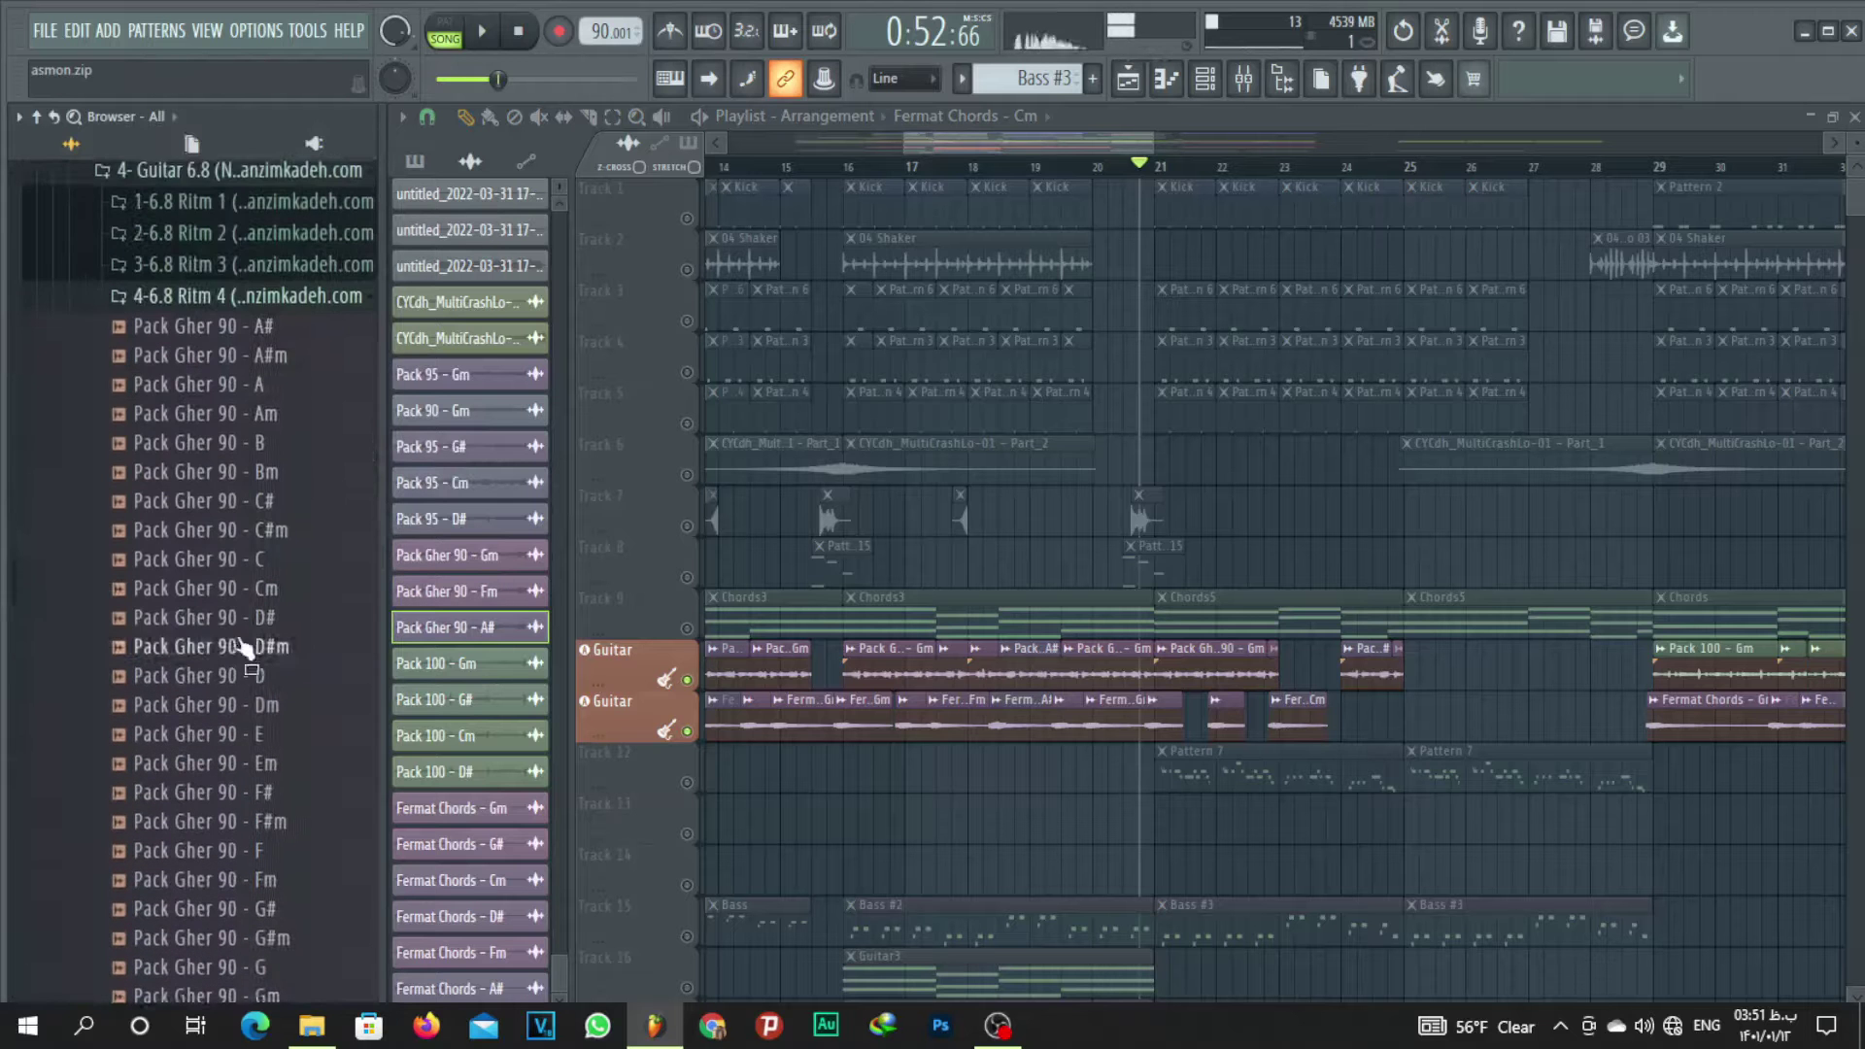
left_click(230, 657)
scroll(261, 663, "up", 3)
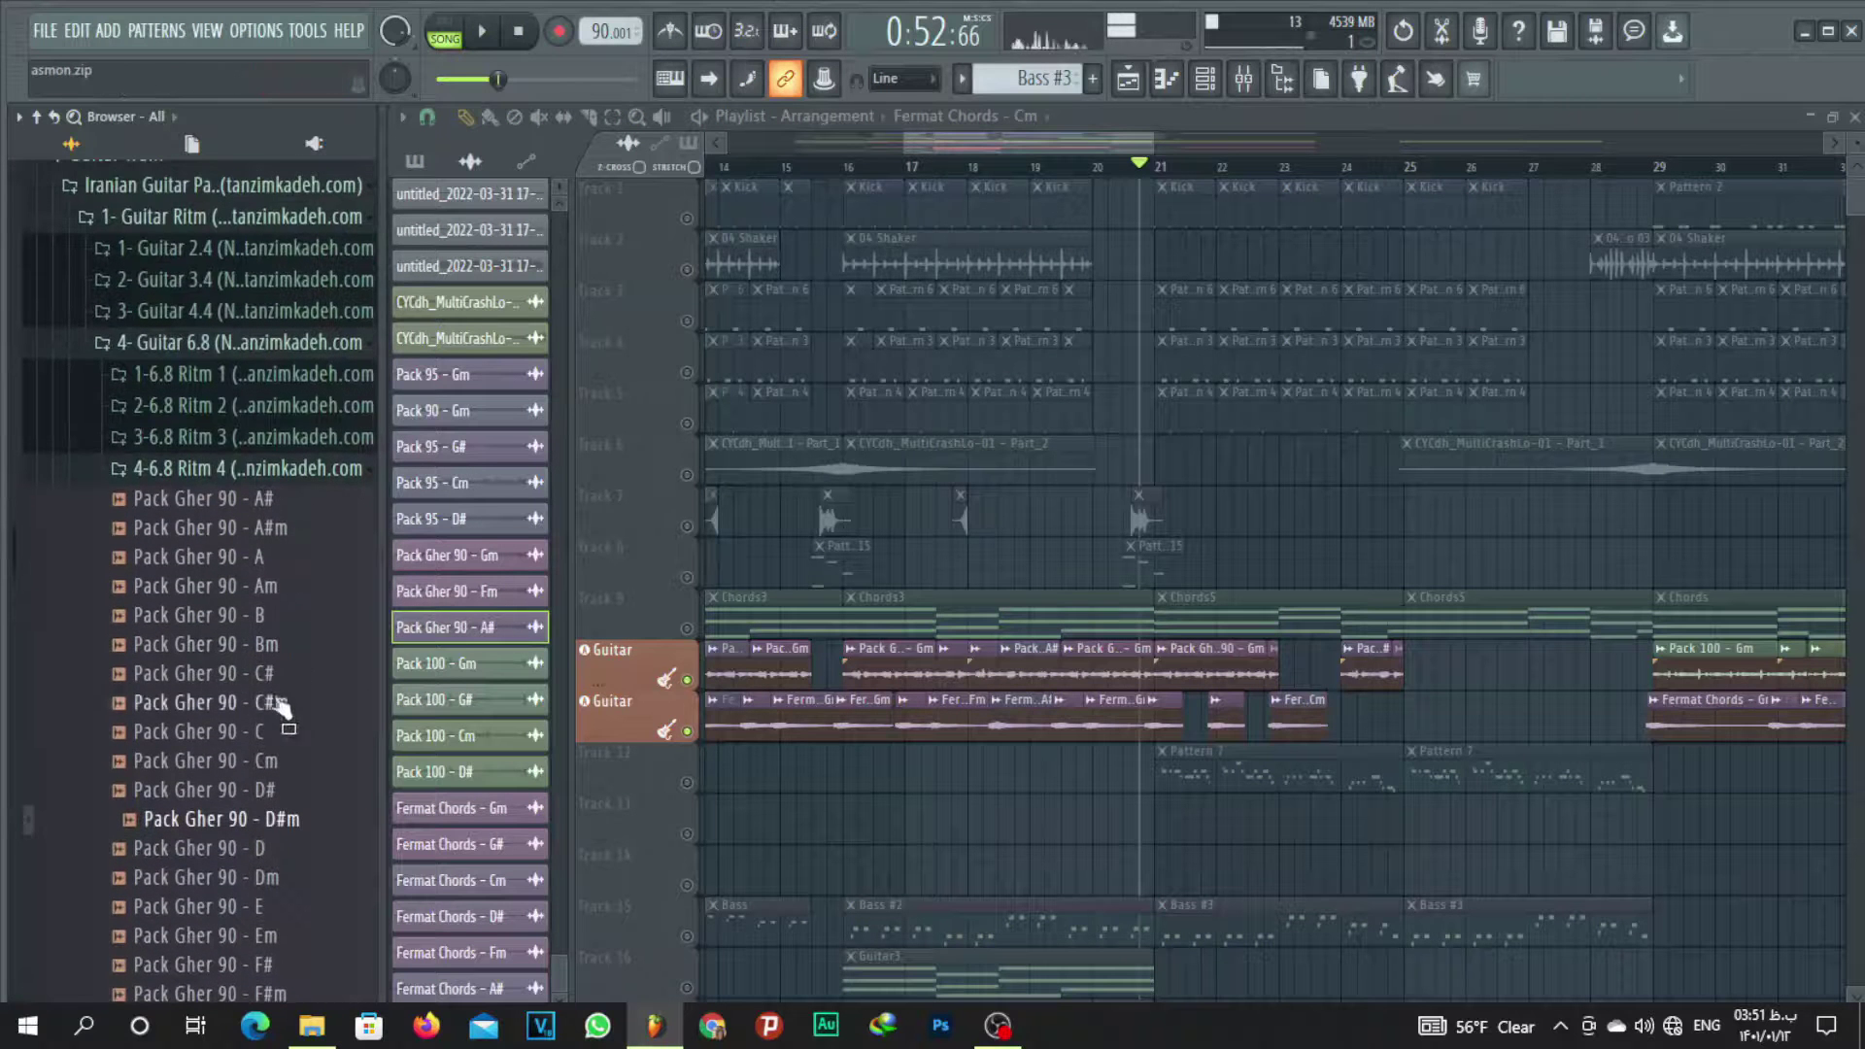
Add the Pack Gher 90 - Cm sample to the lower Guitar track at bar 25.
key("alt+F8")
left_click(516, 32)
key("alt+F8")
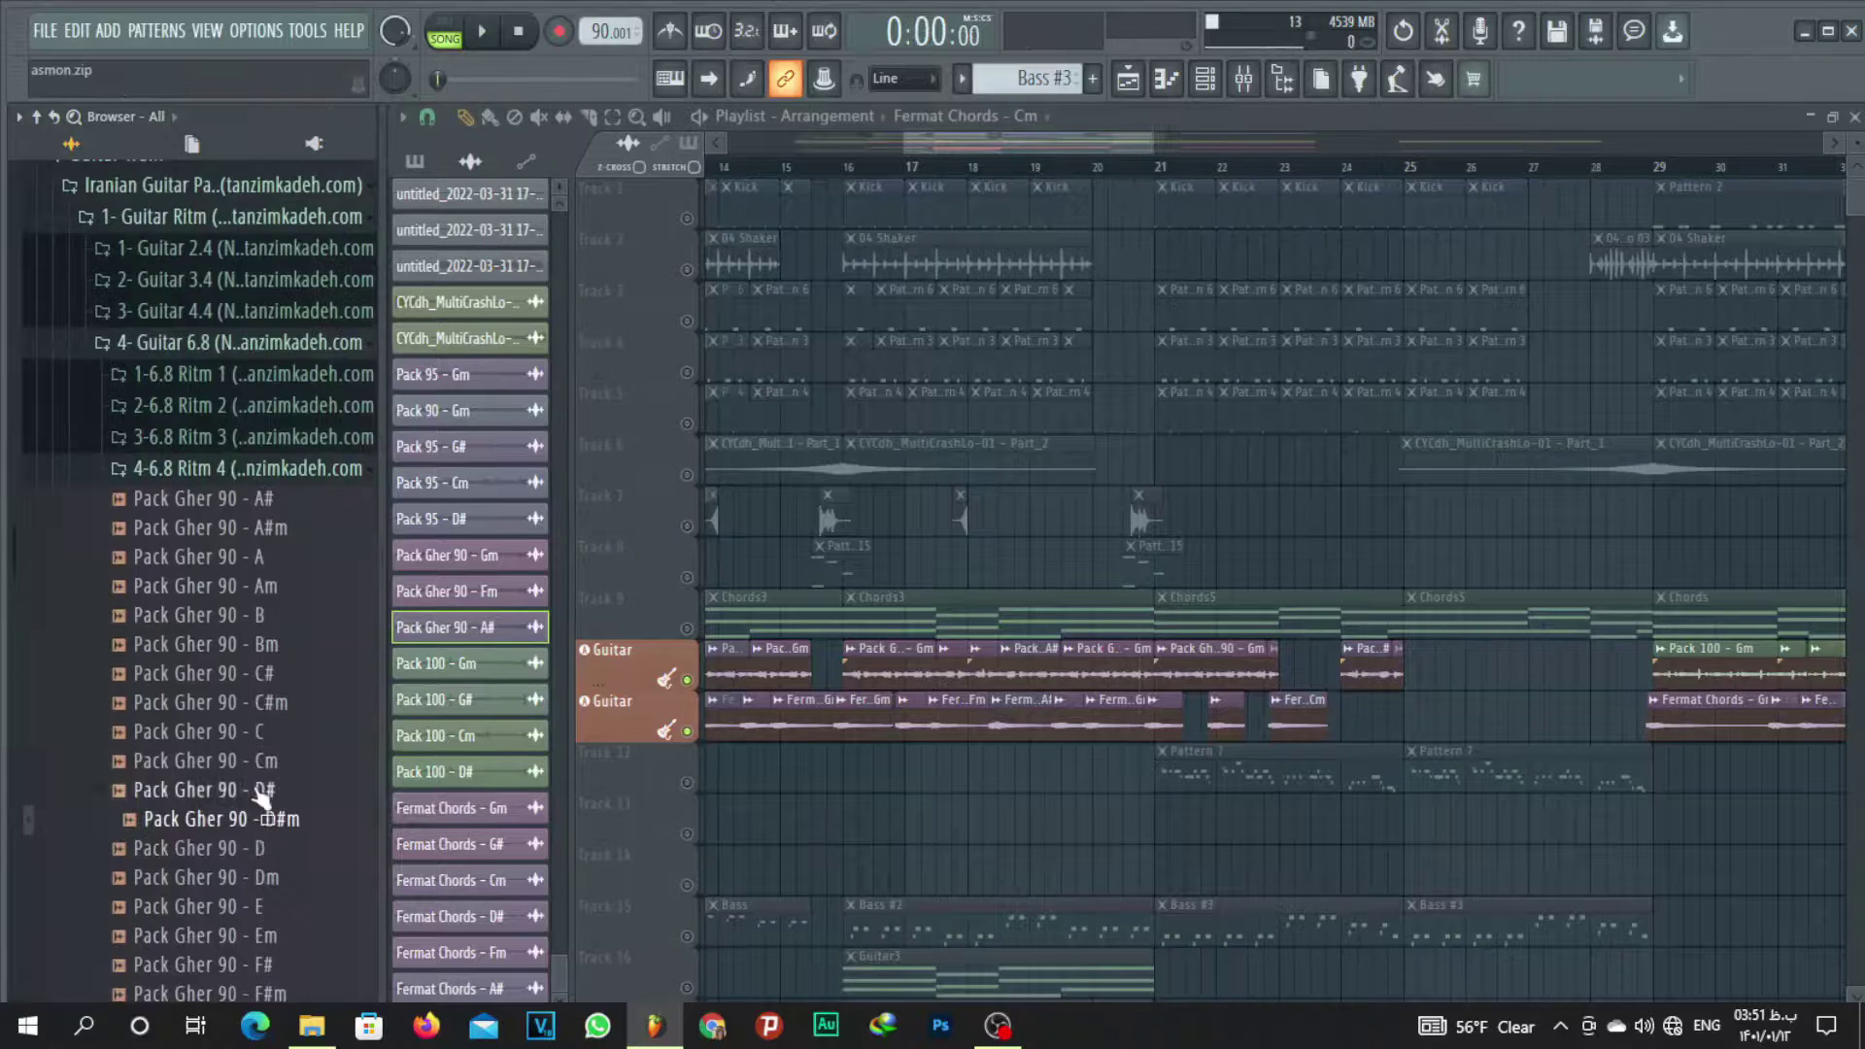
scroll(261, 794, "down", 6)
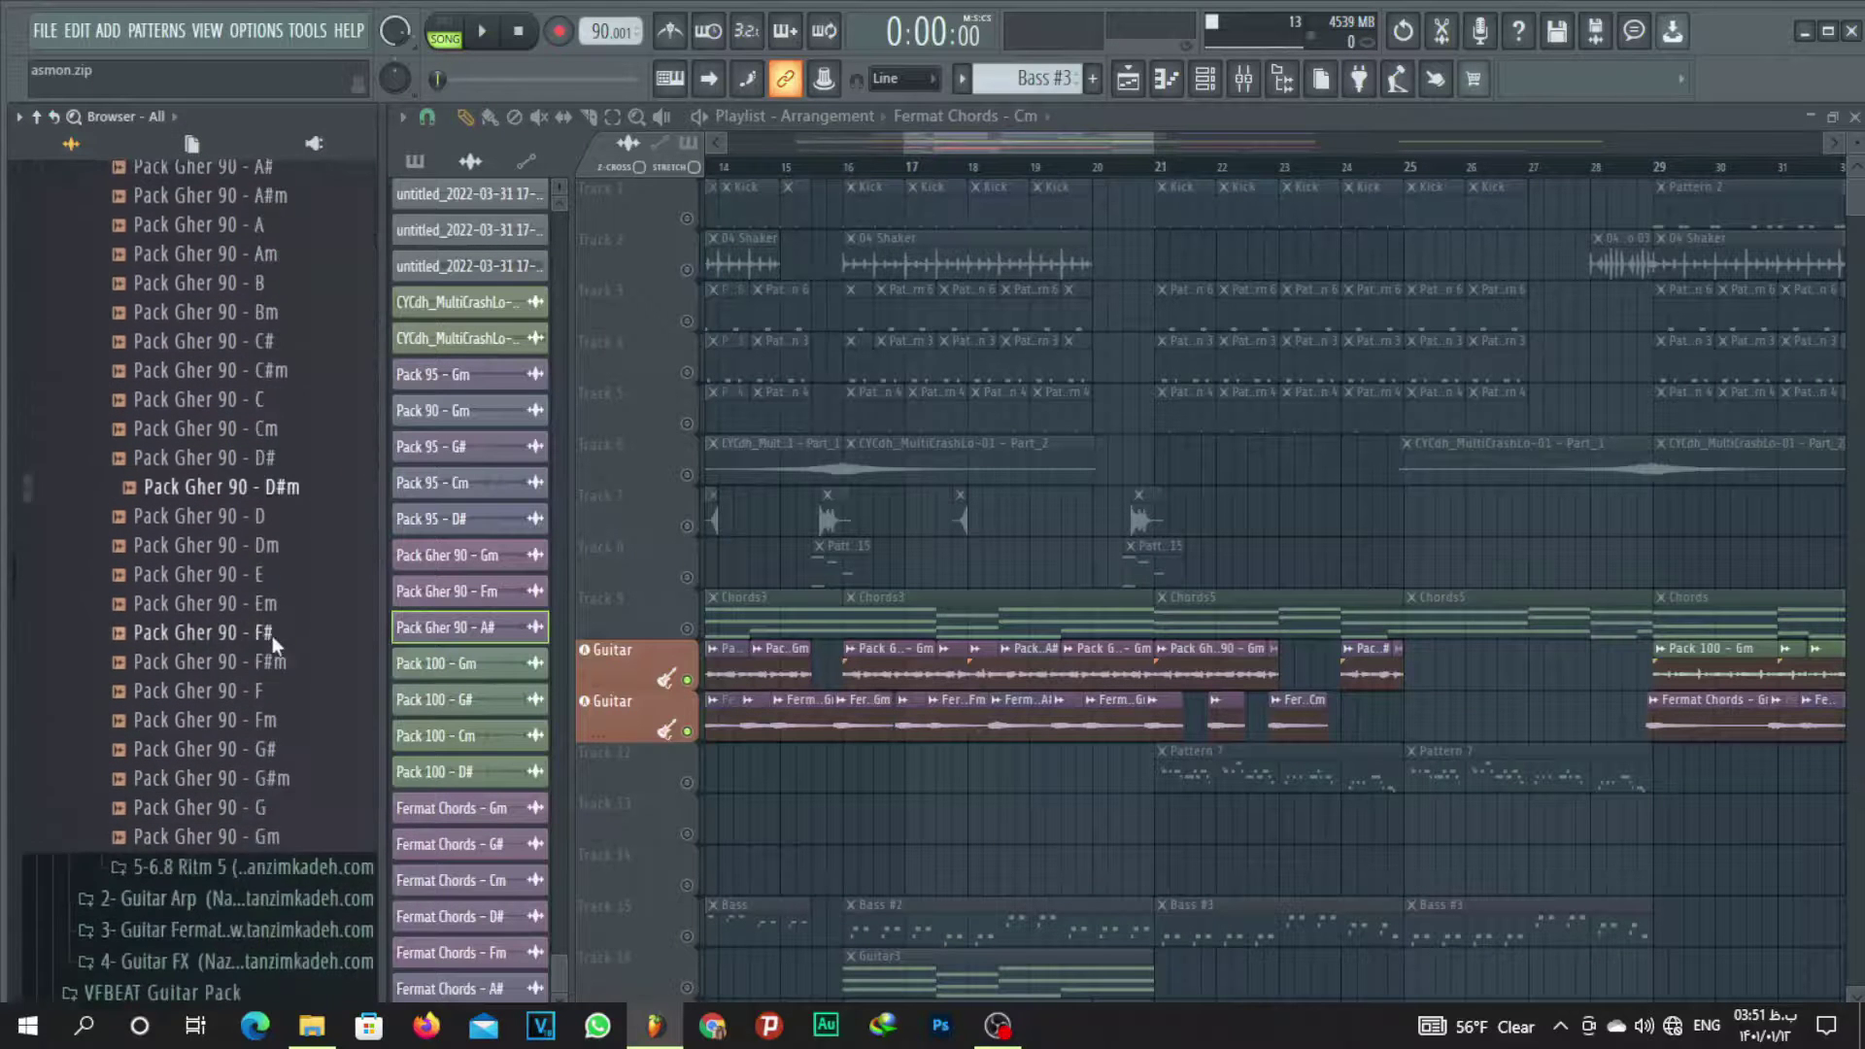
scroll(270, 420, "up", 3)
left_click_drag(265, 600, 1267, 707)
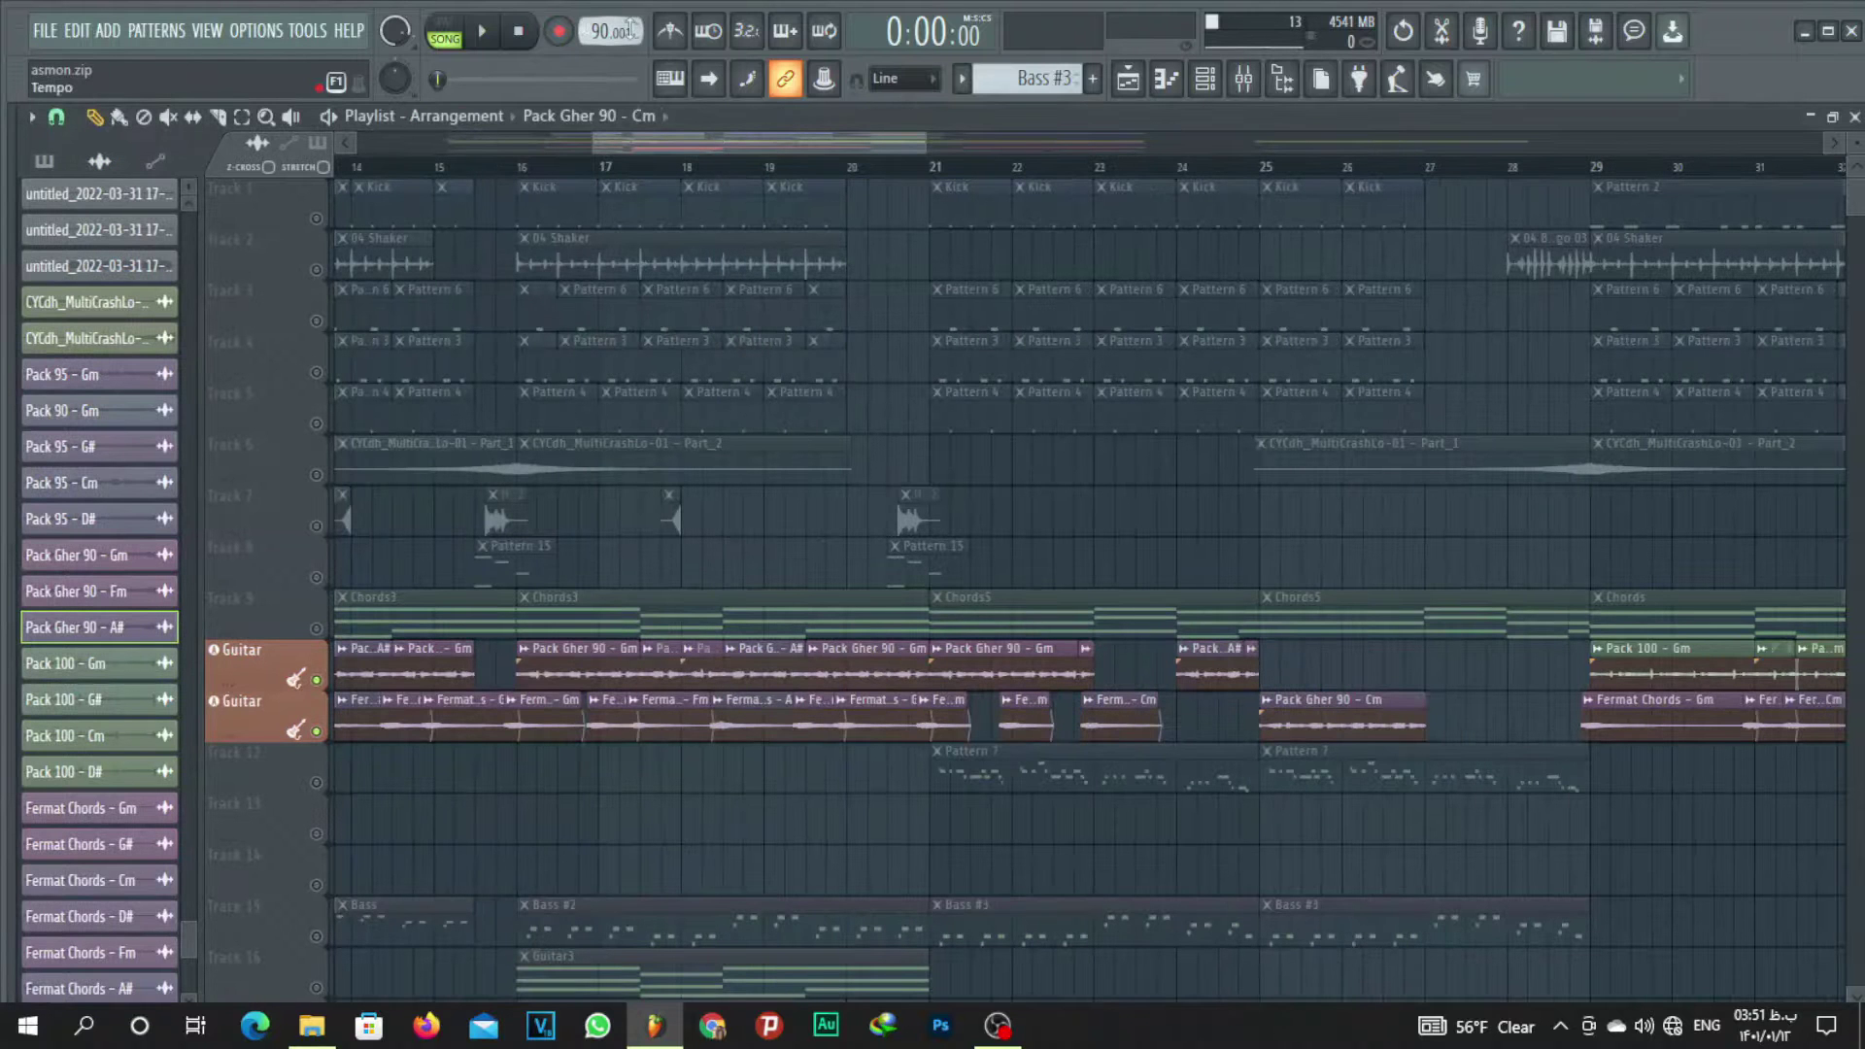
Fit the Pack Gher 90 - Cm clip to the project tempo with a sample tempo of 90 BPM.
right_click(1275, 706)
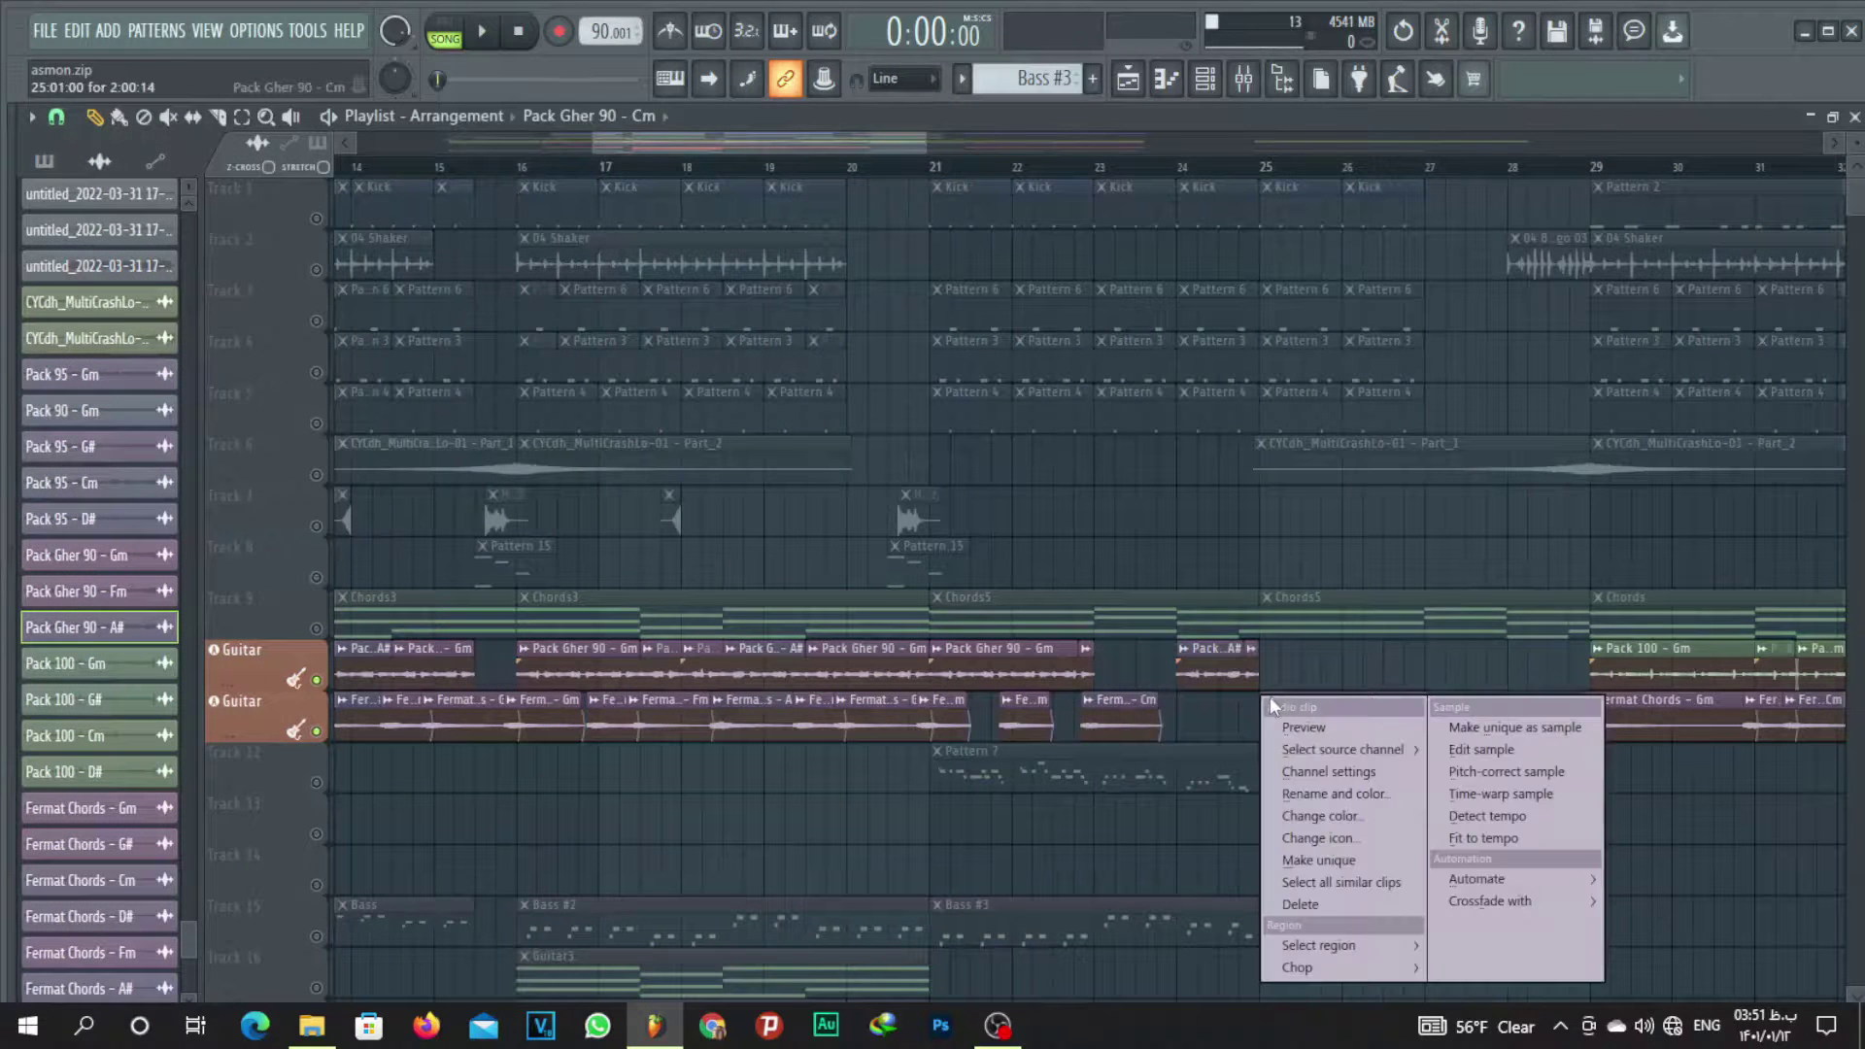
left_click(1527, 840)
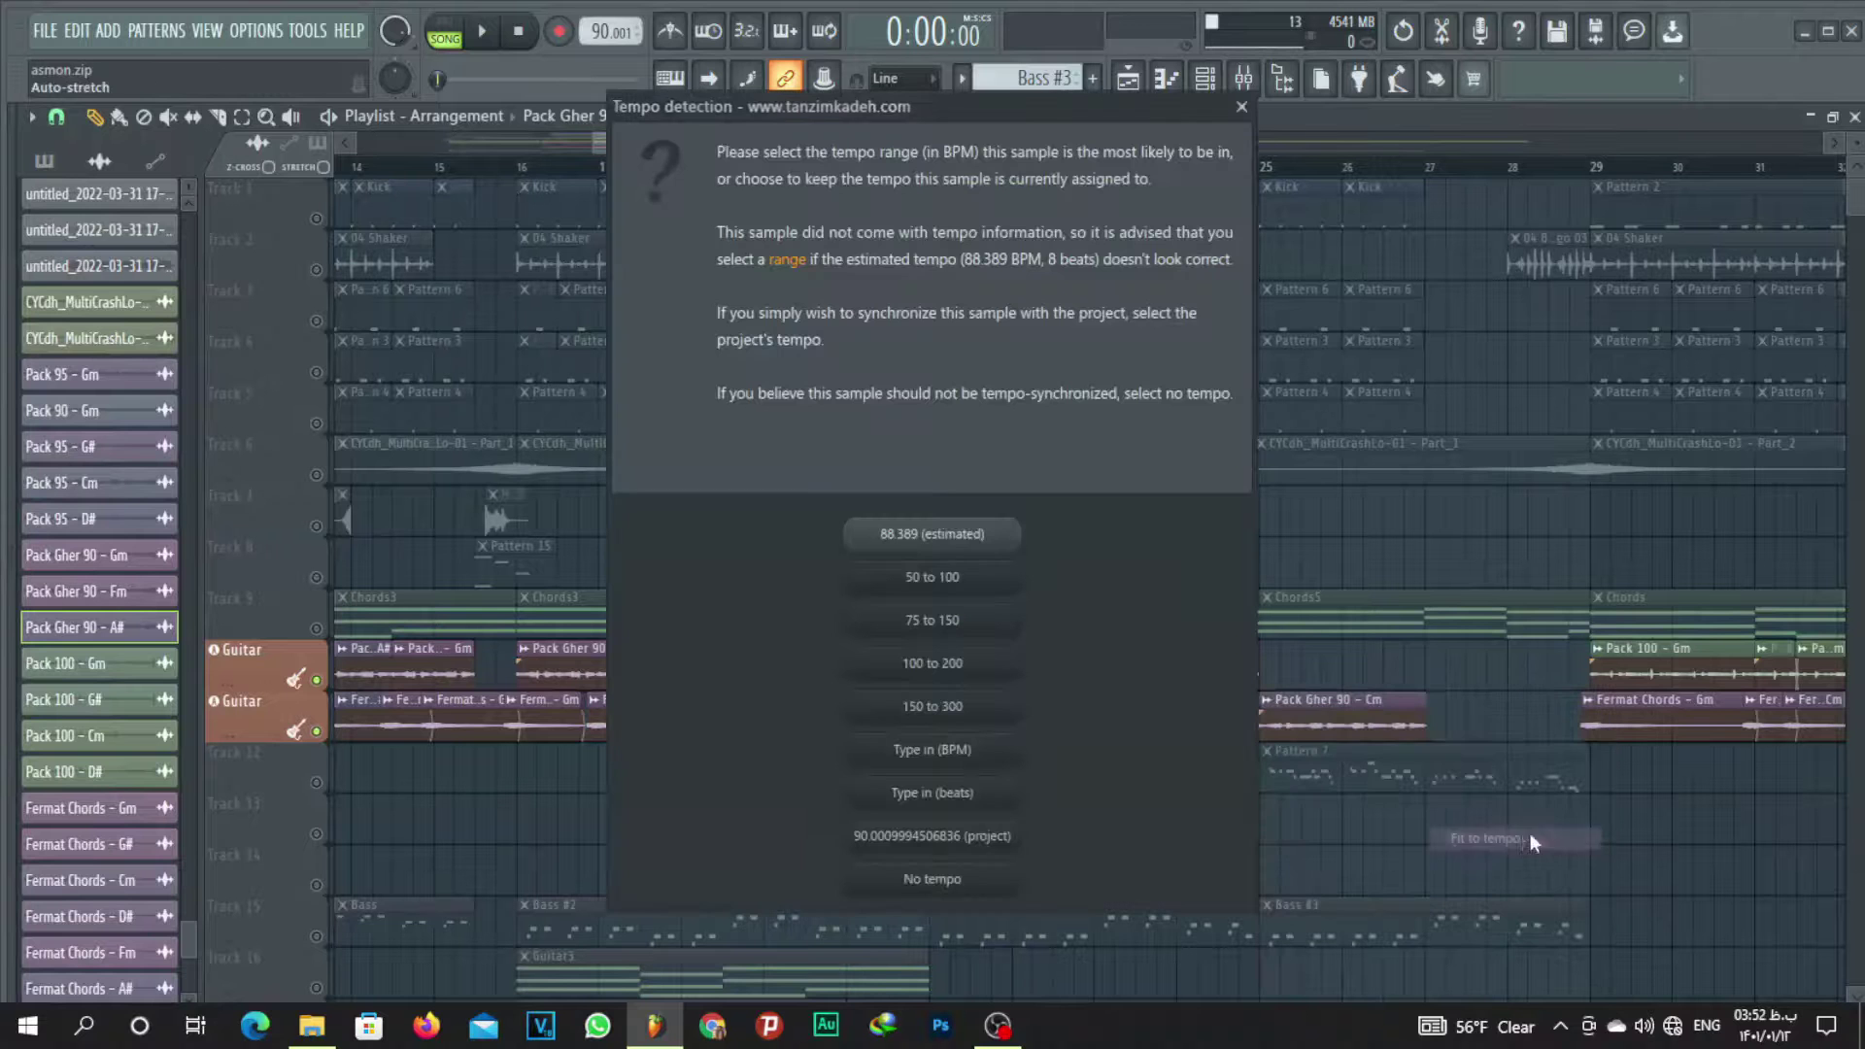
left_click(960, 761)
type("9")
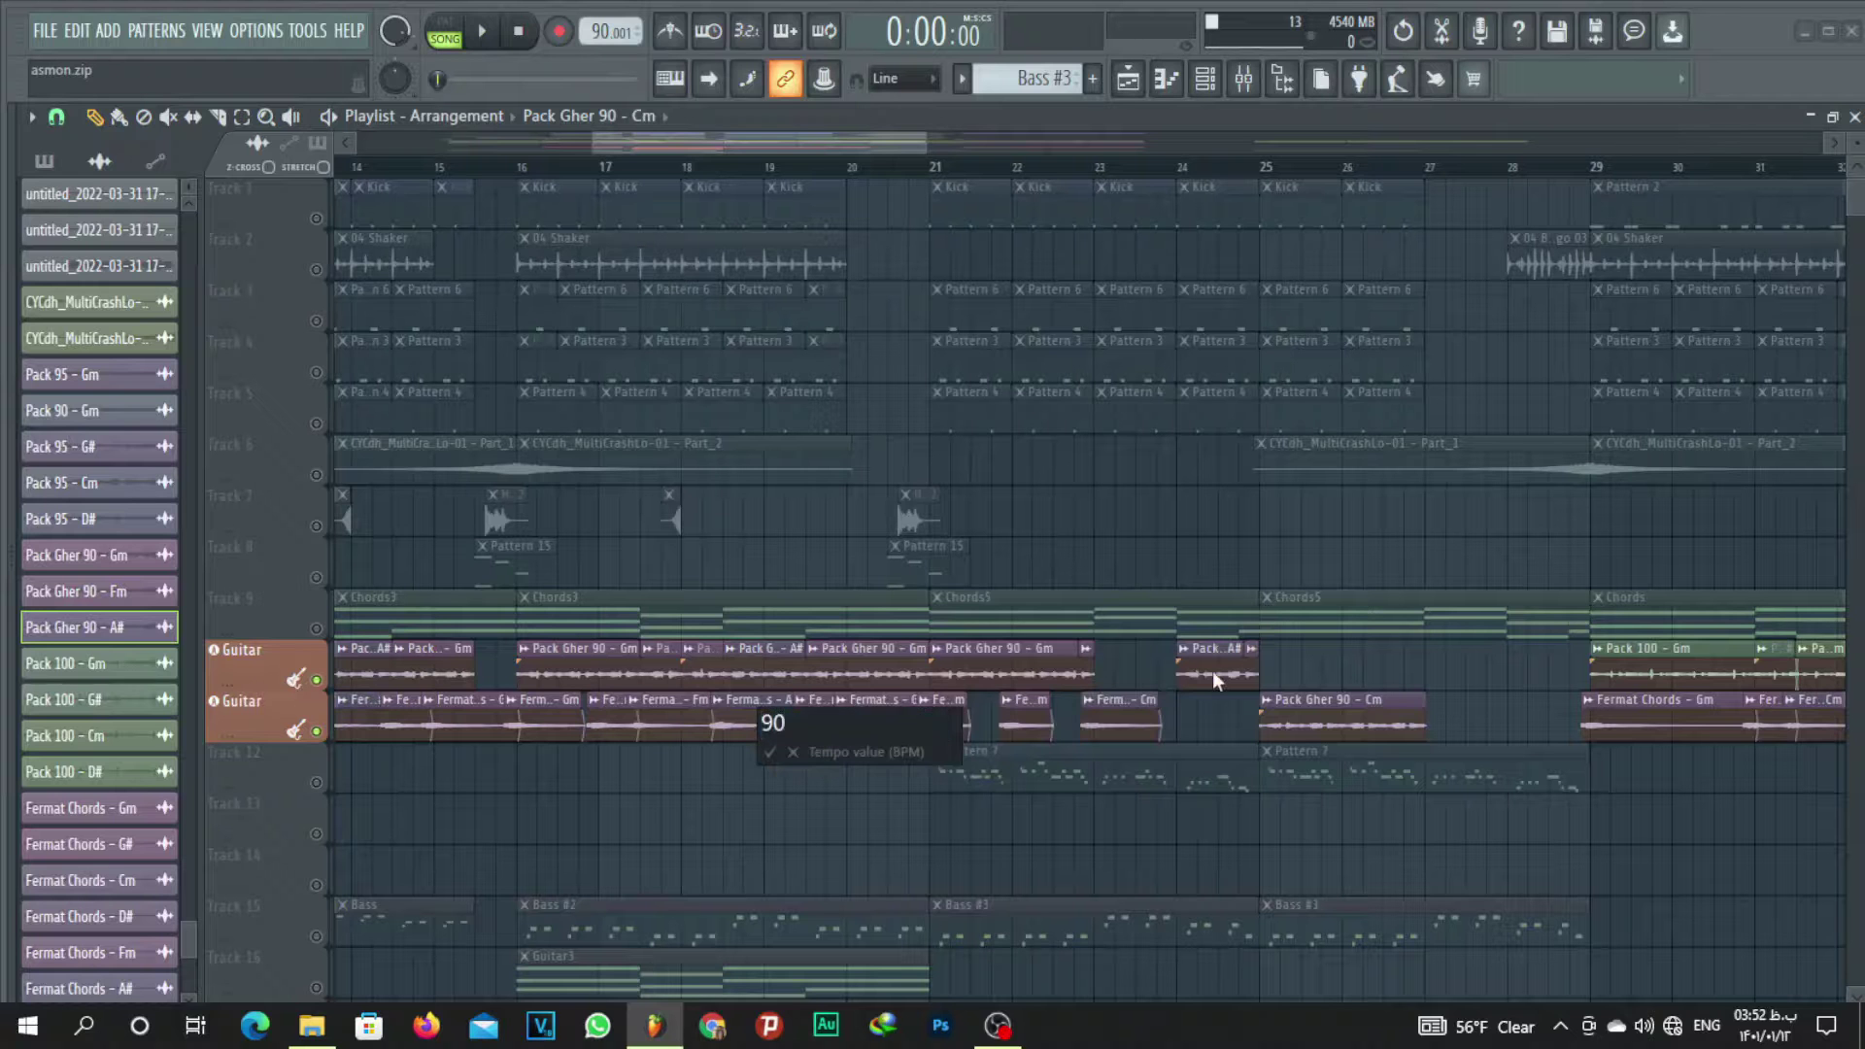
type("0")
key("Return")
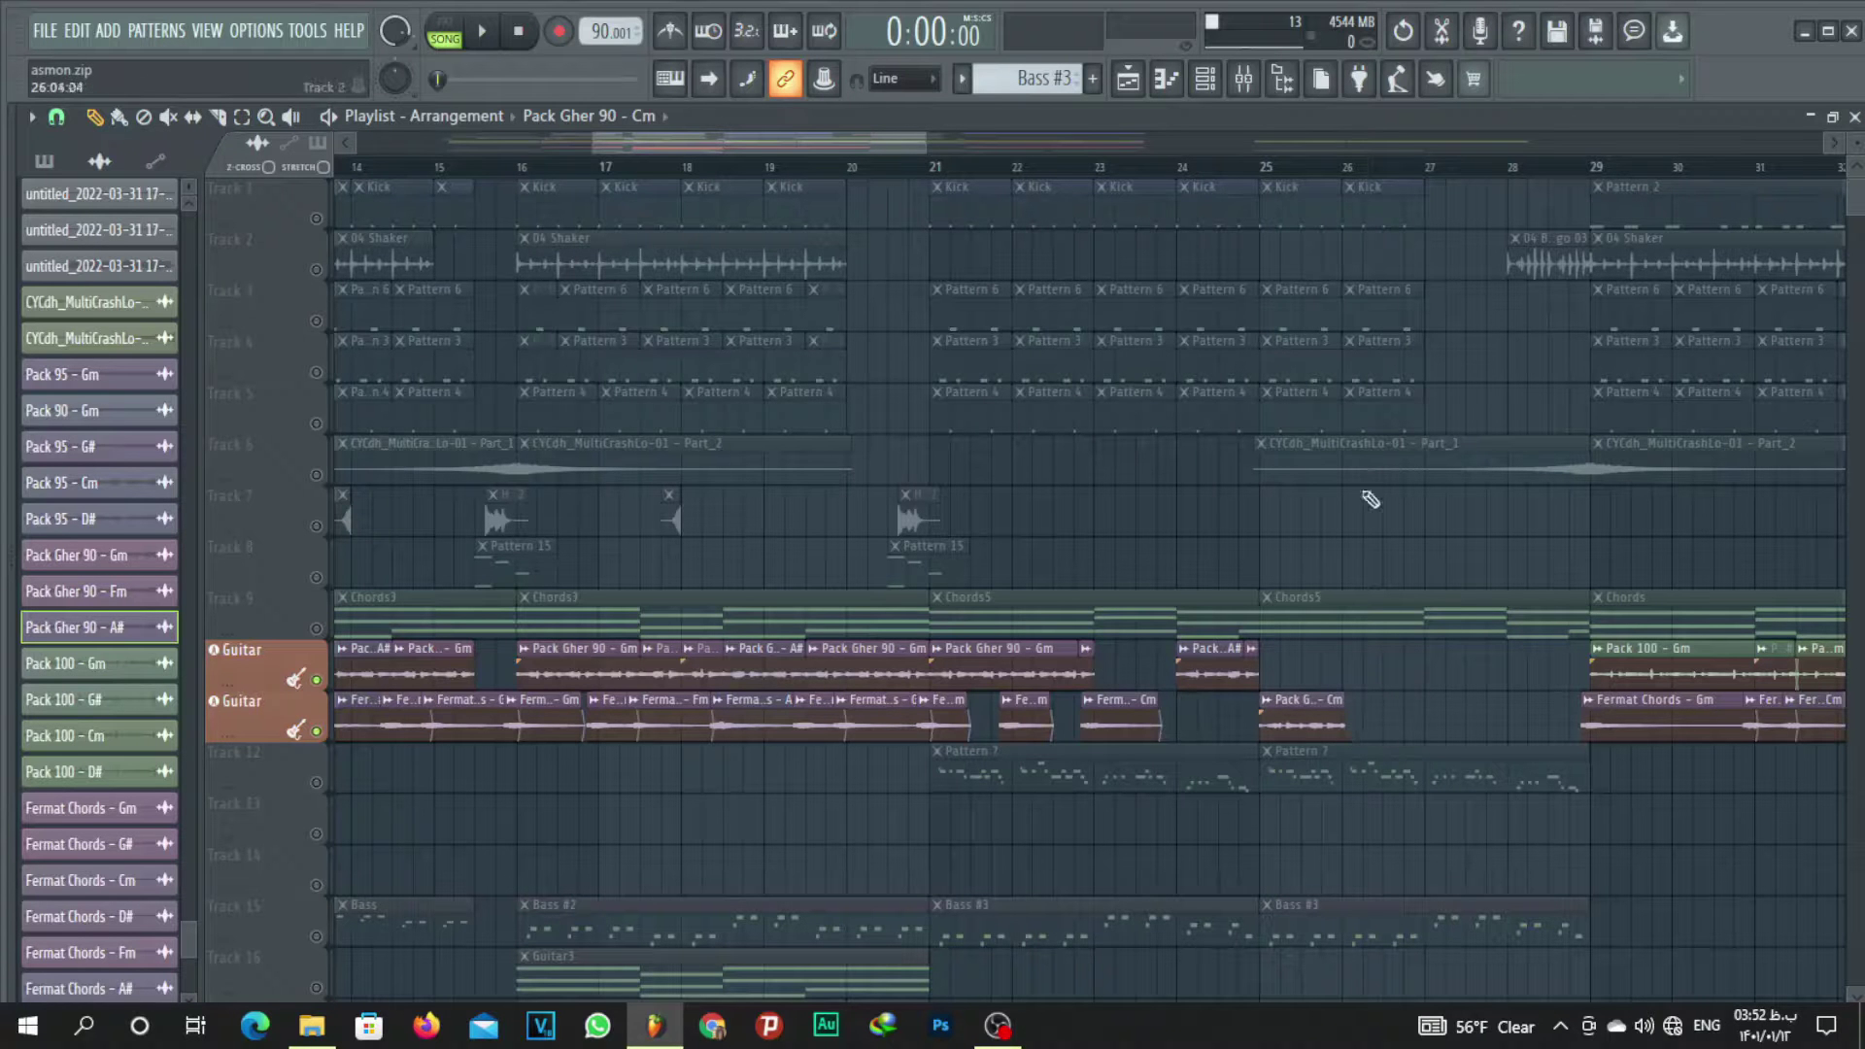
Trim the Pack Gher 90 - Cm clip to about one bar and move it to bar 23 on the upper Guitar track.
scroll(1353, 180, "up", 5)
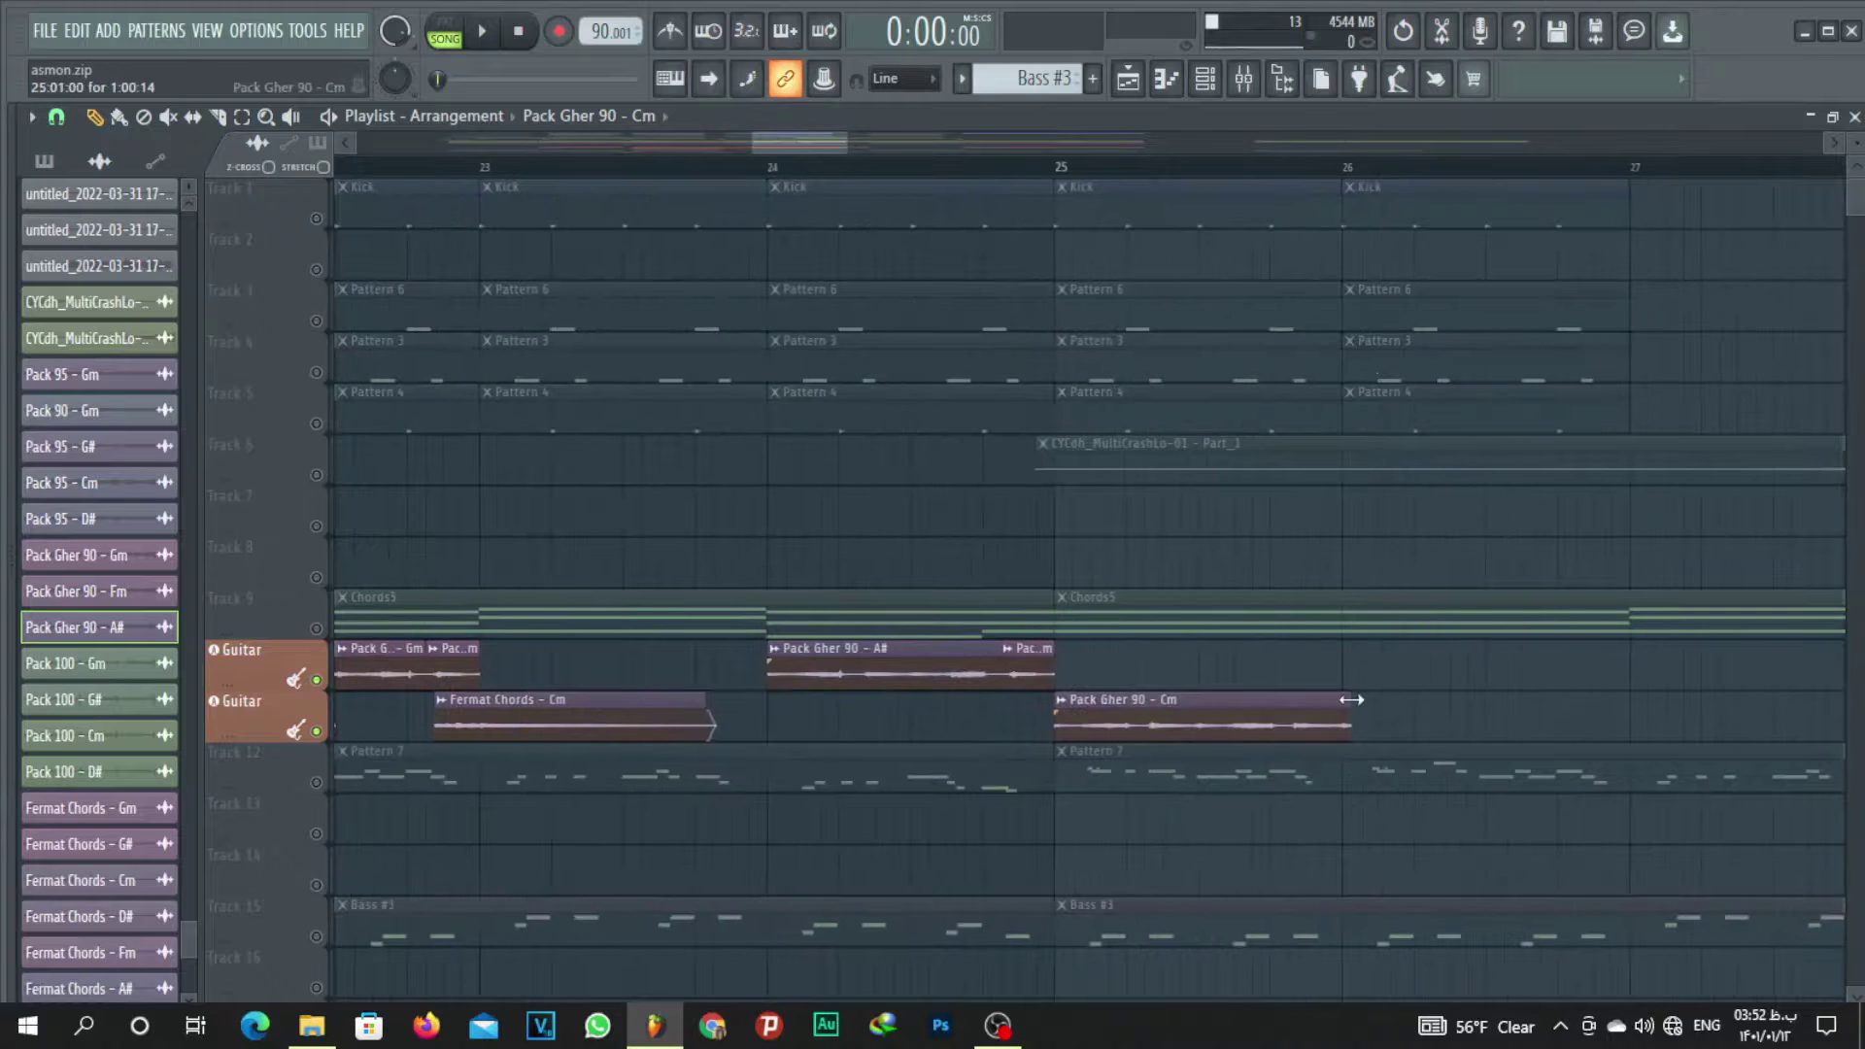
left_click_drag(1197, 715, 644, 627)
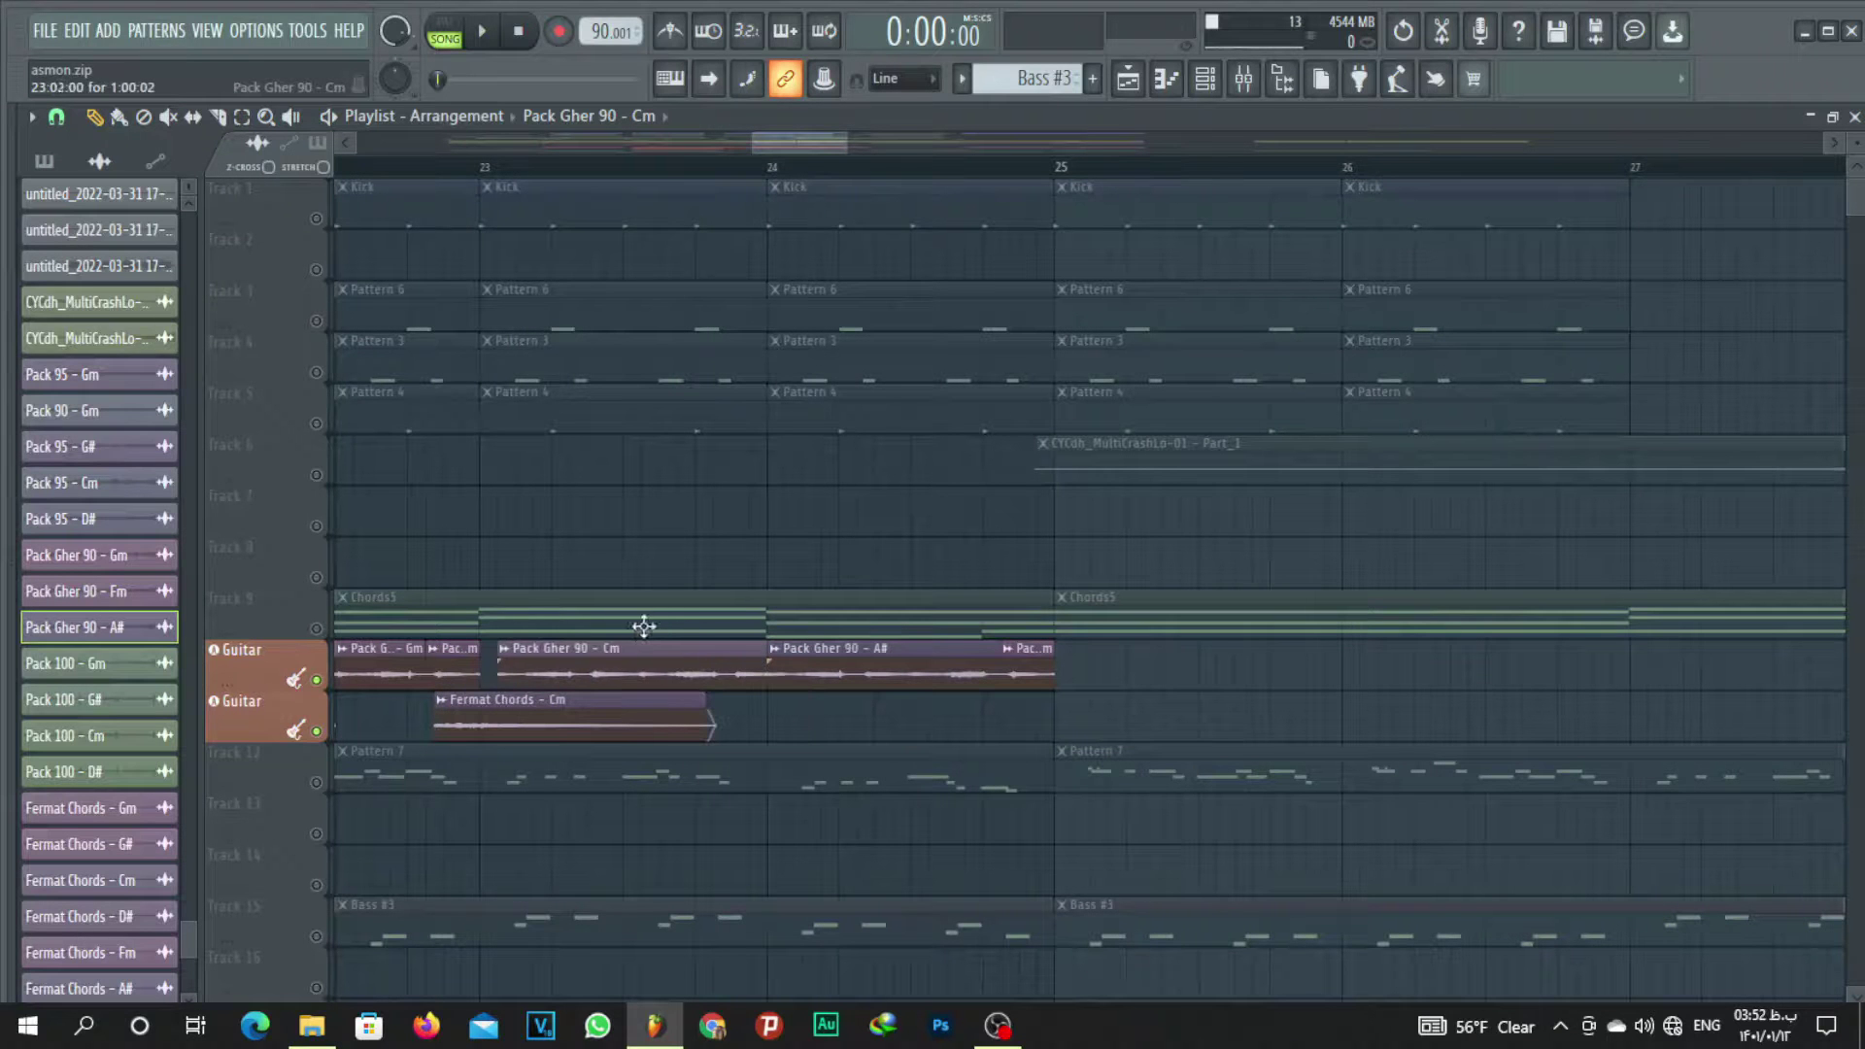
left_click(753, 661)
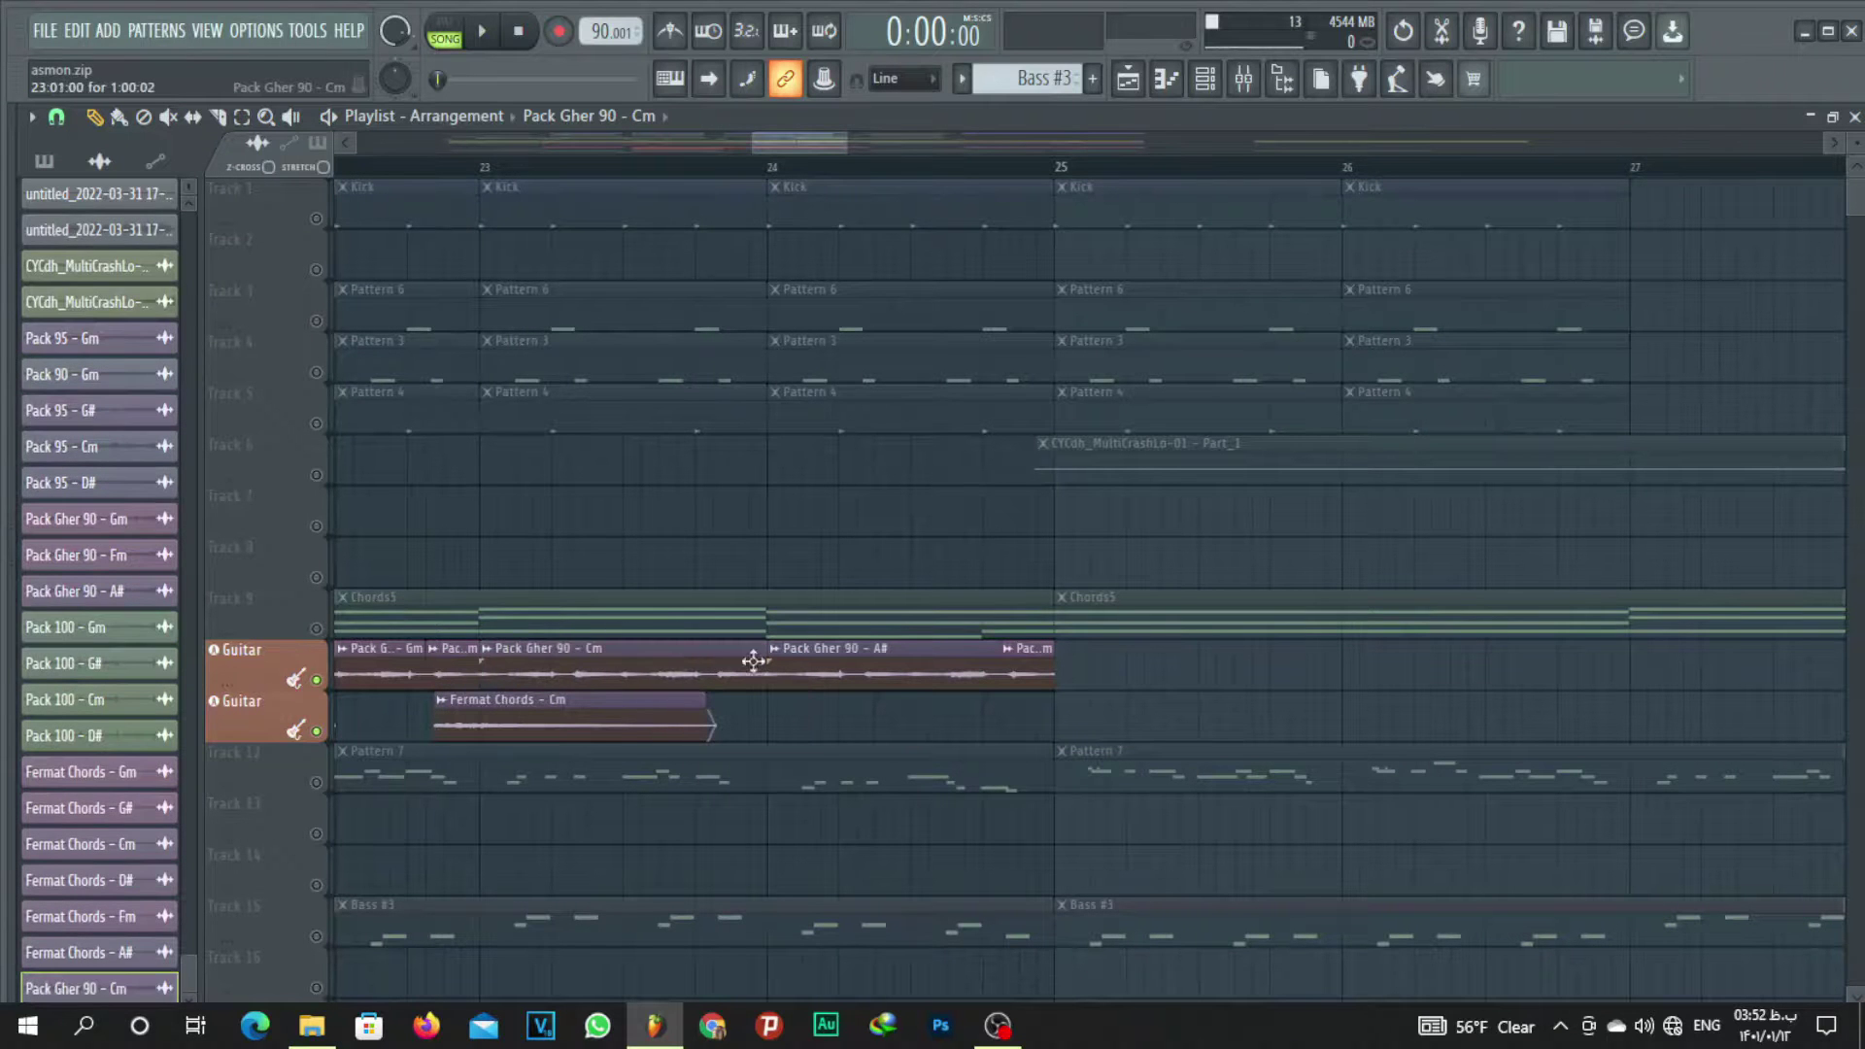
Check the channel settings of the Pack Gher 90 - Cm and Pack Gher 90 - A# clips.
double_click(676, 663)
left_click(885, 433)
double_click(872, 664)
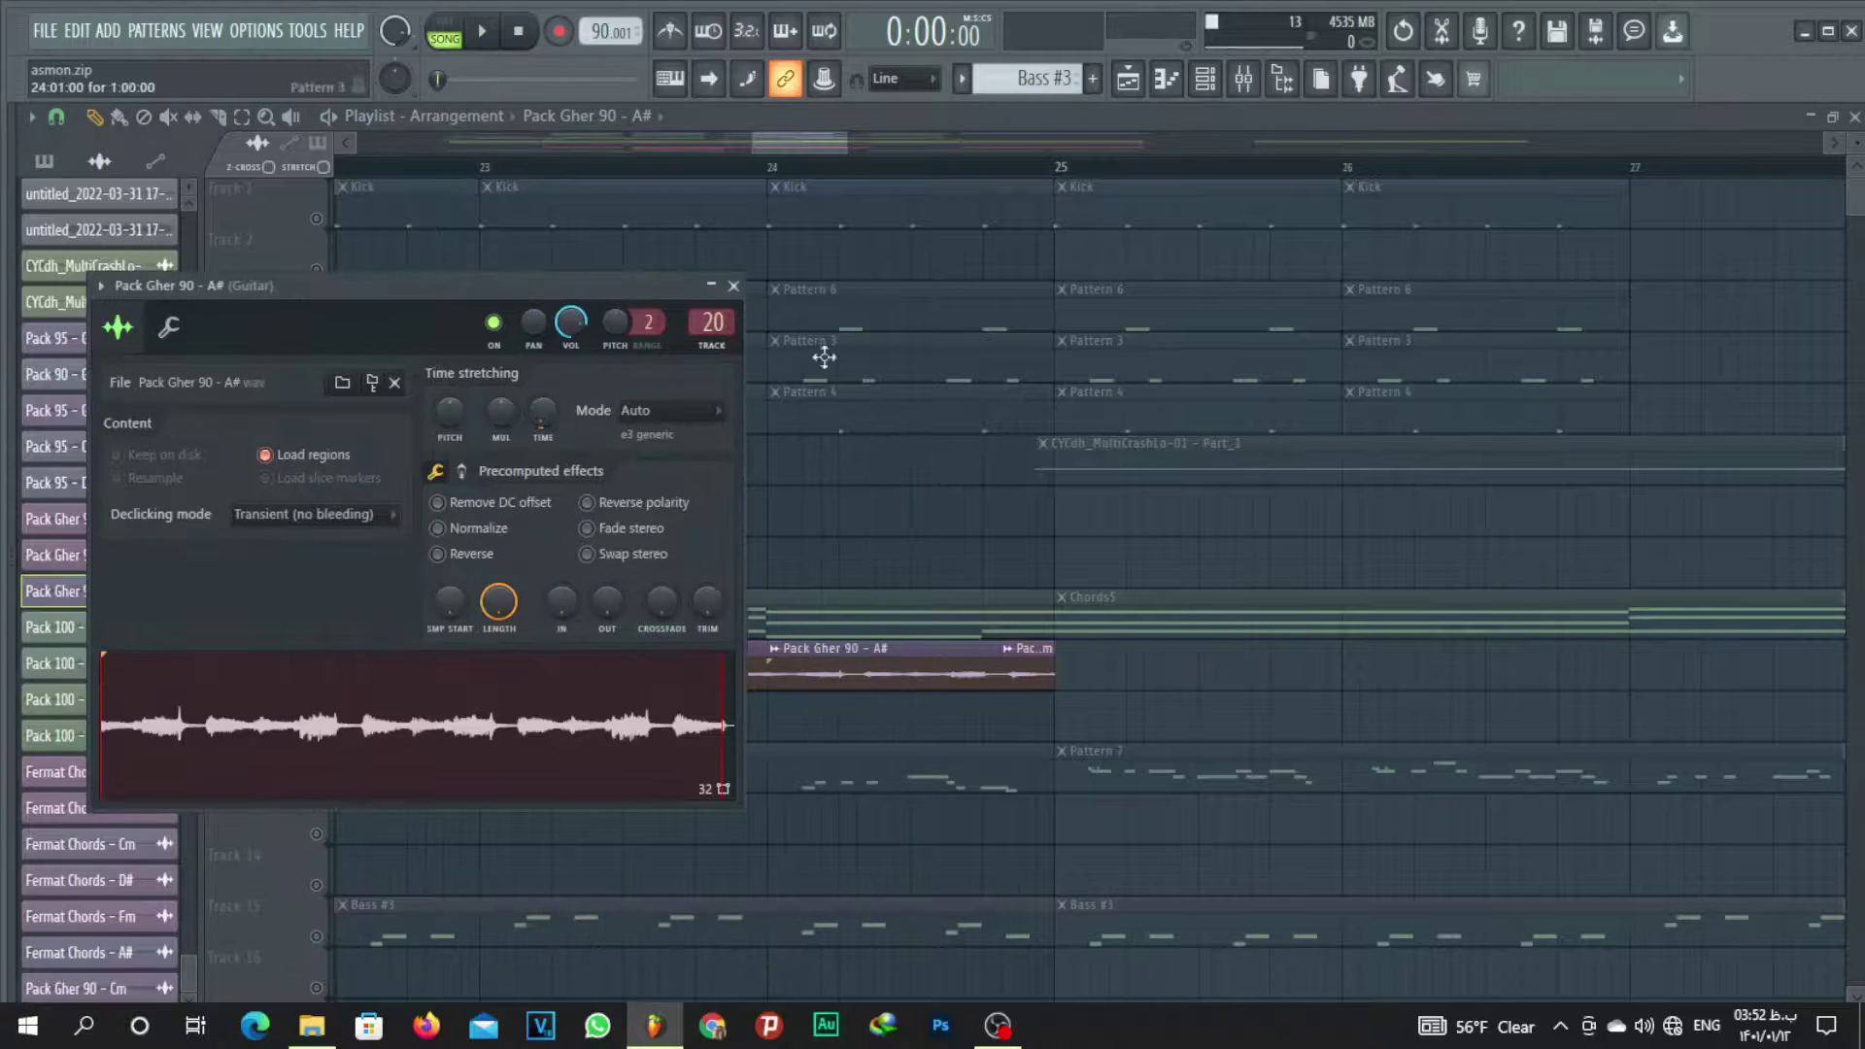
left_click(733, 288)
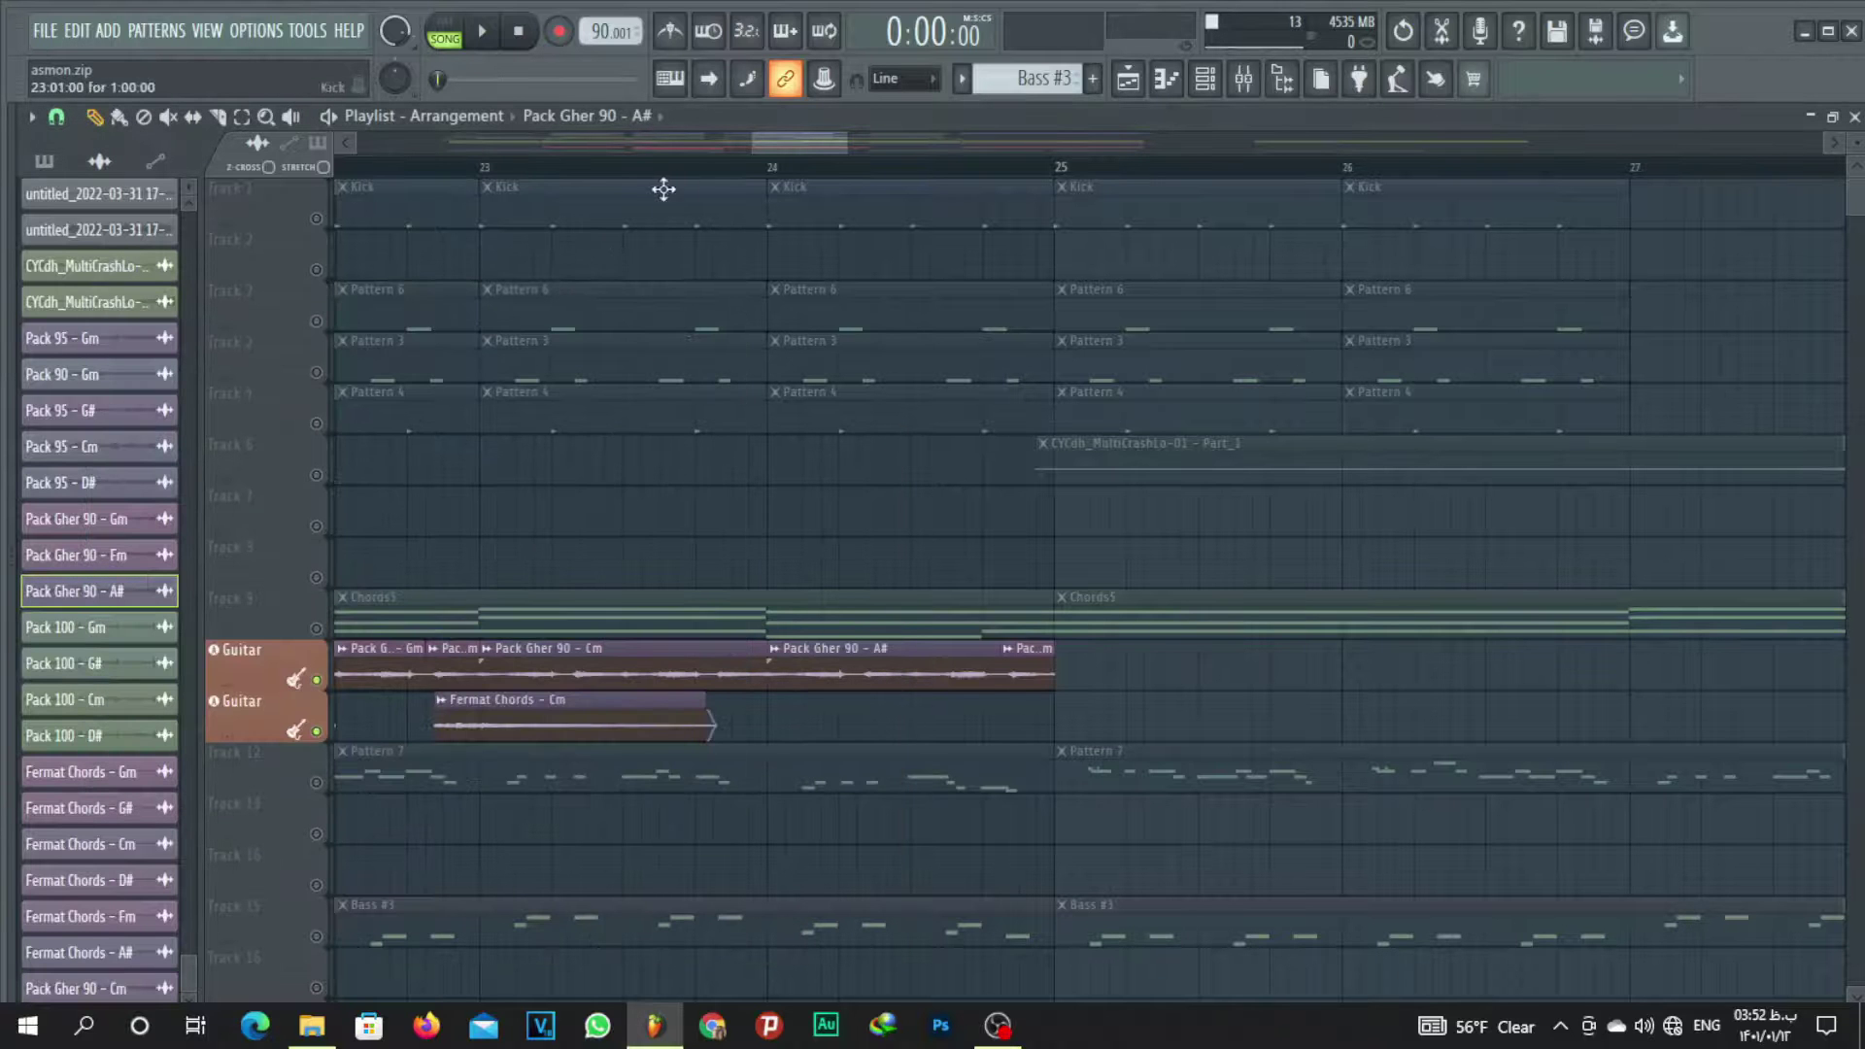
Add a Fermat Chords - A# clip to the lower Guitar track just before bar 24 and listen from just before bar 21.
scroll(685, 175, "down", 6)
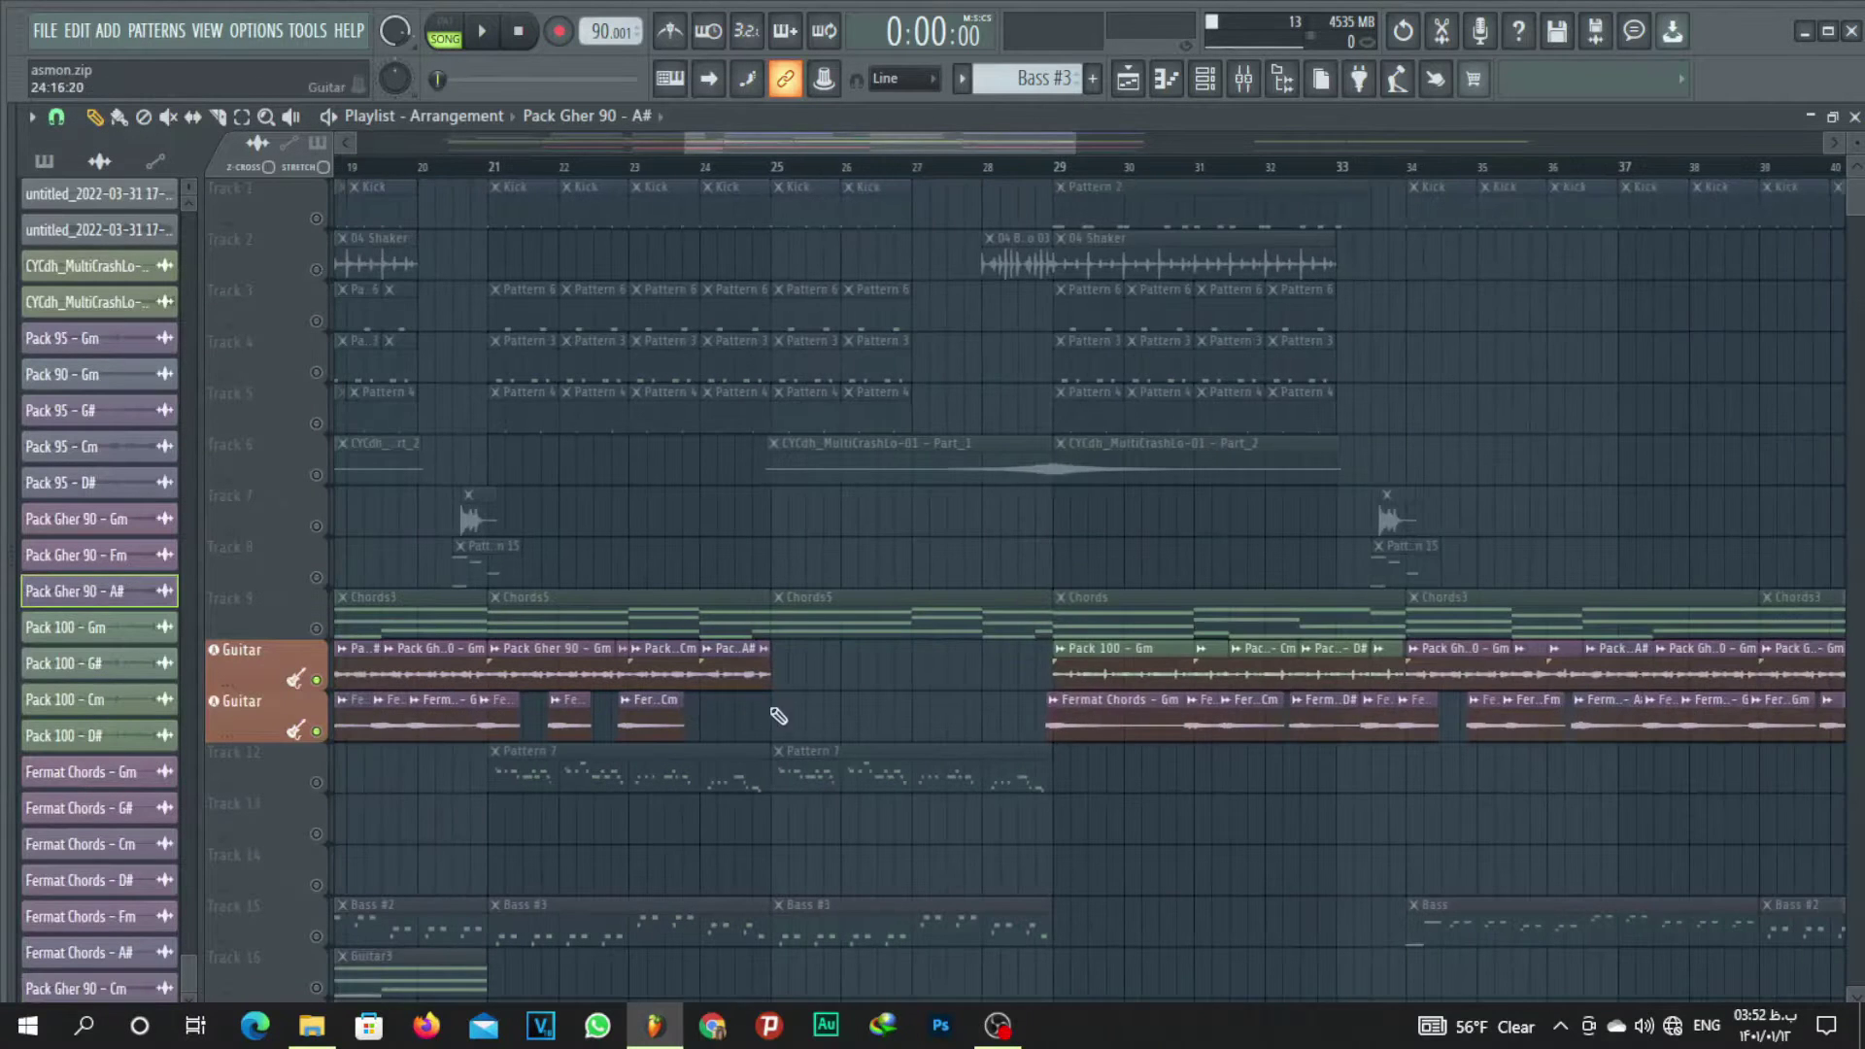
scroll(690, 175, "up", 6)
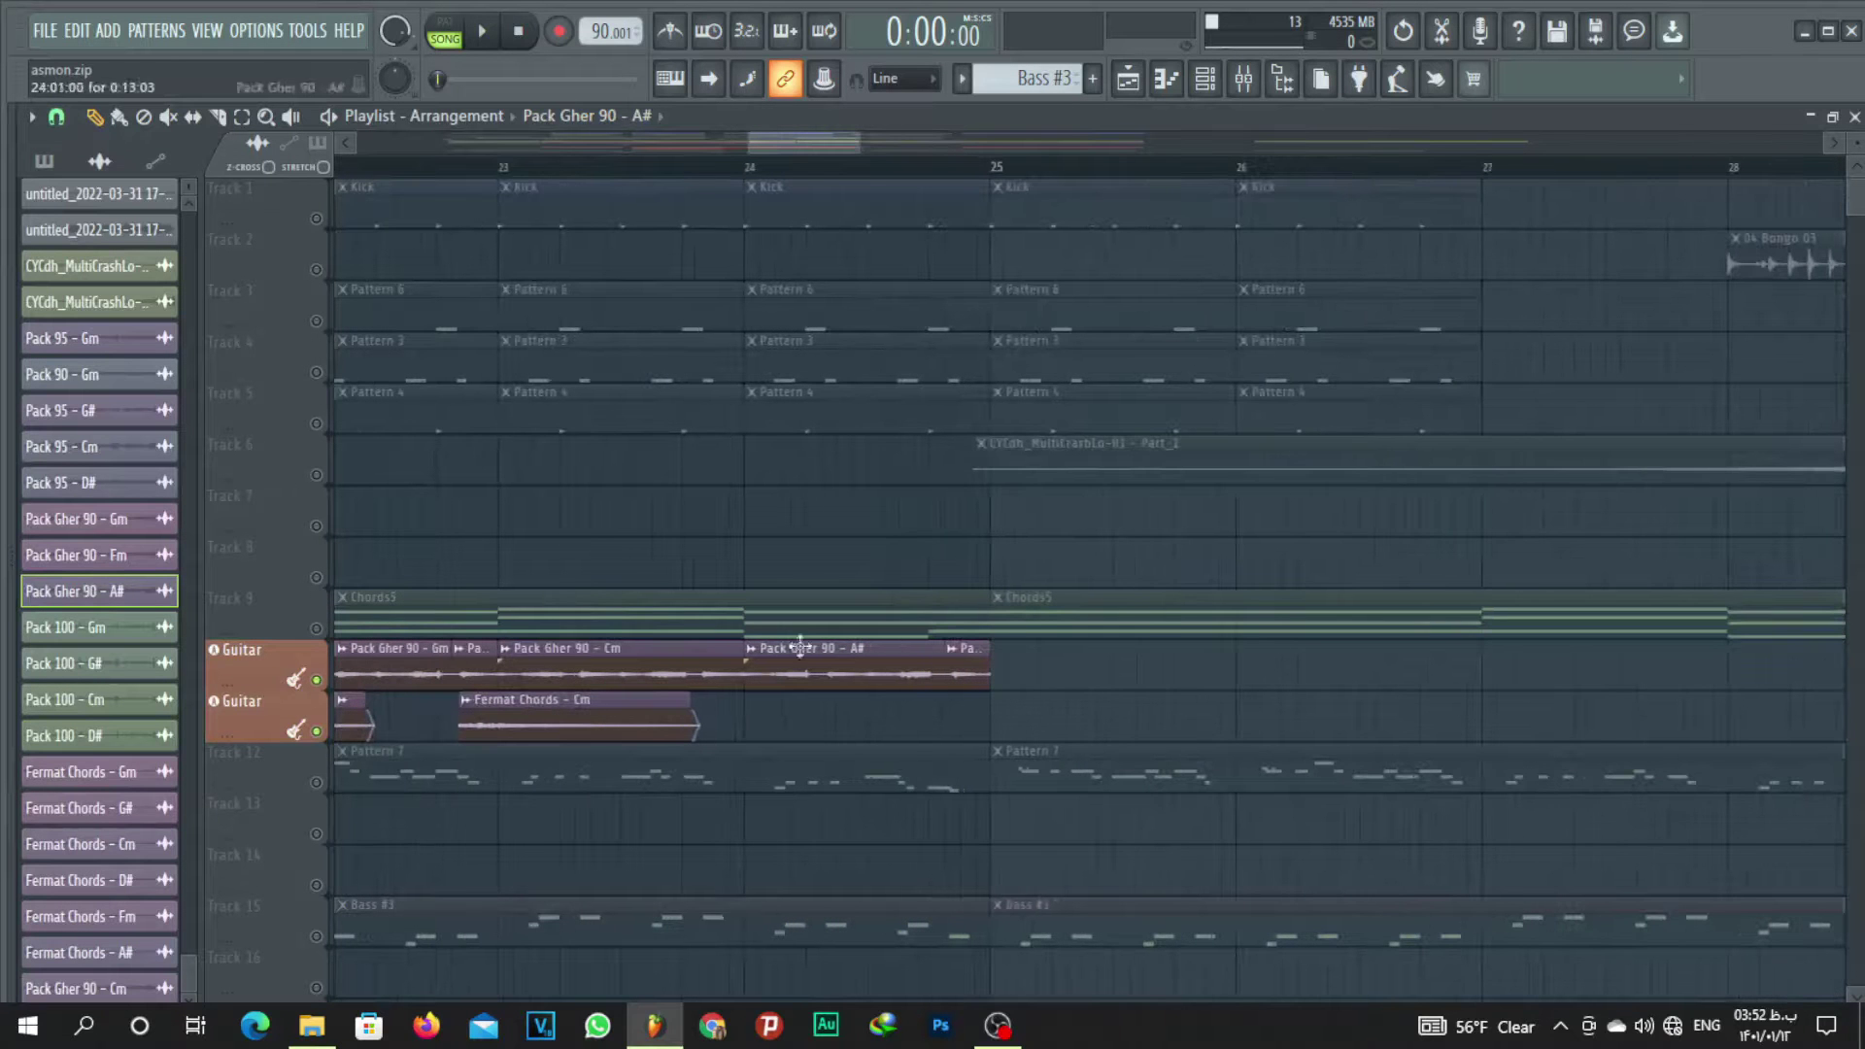
left_click_drag(831, 136, 722, 128)
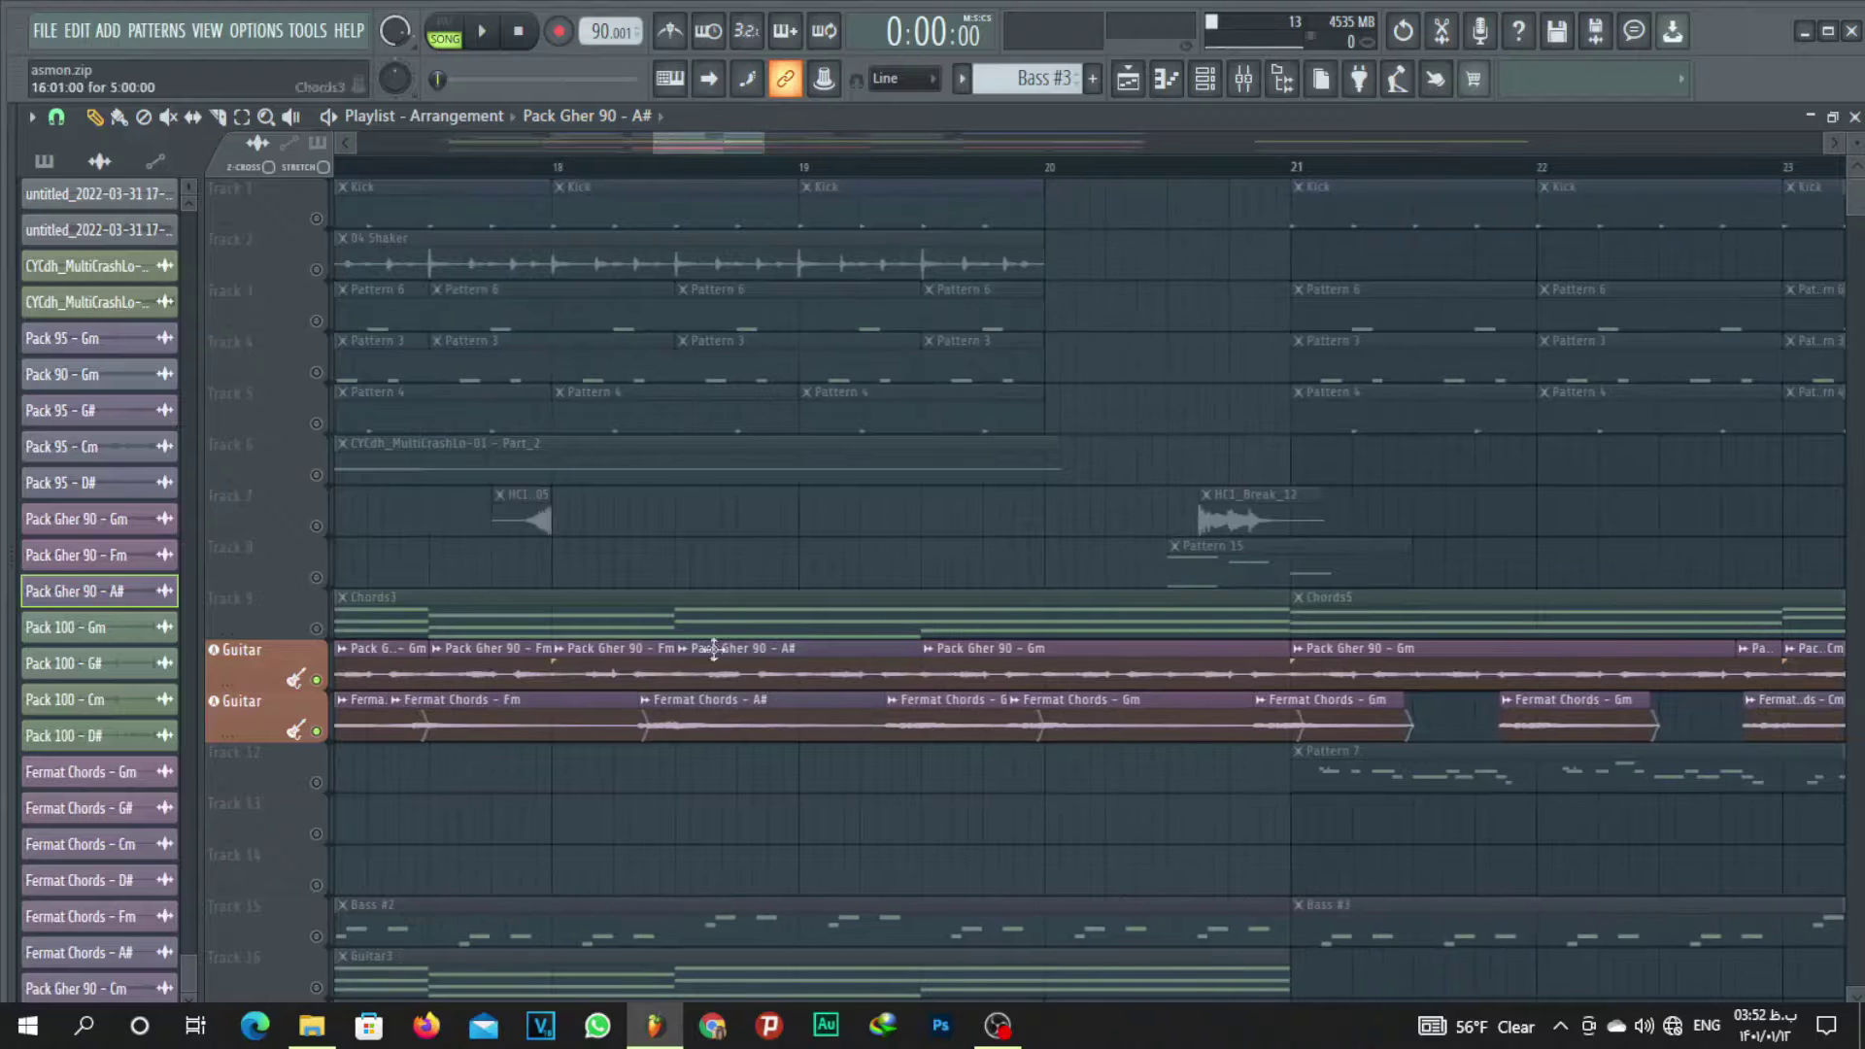
scroll(753, 168, "down", 3)
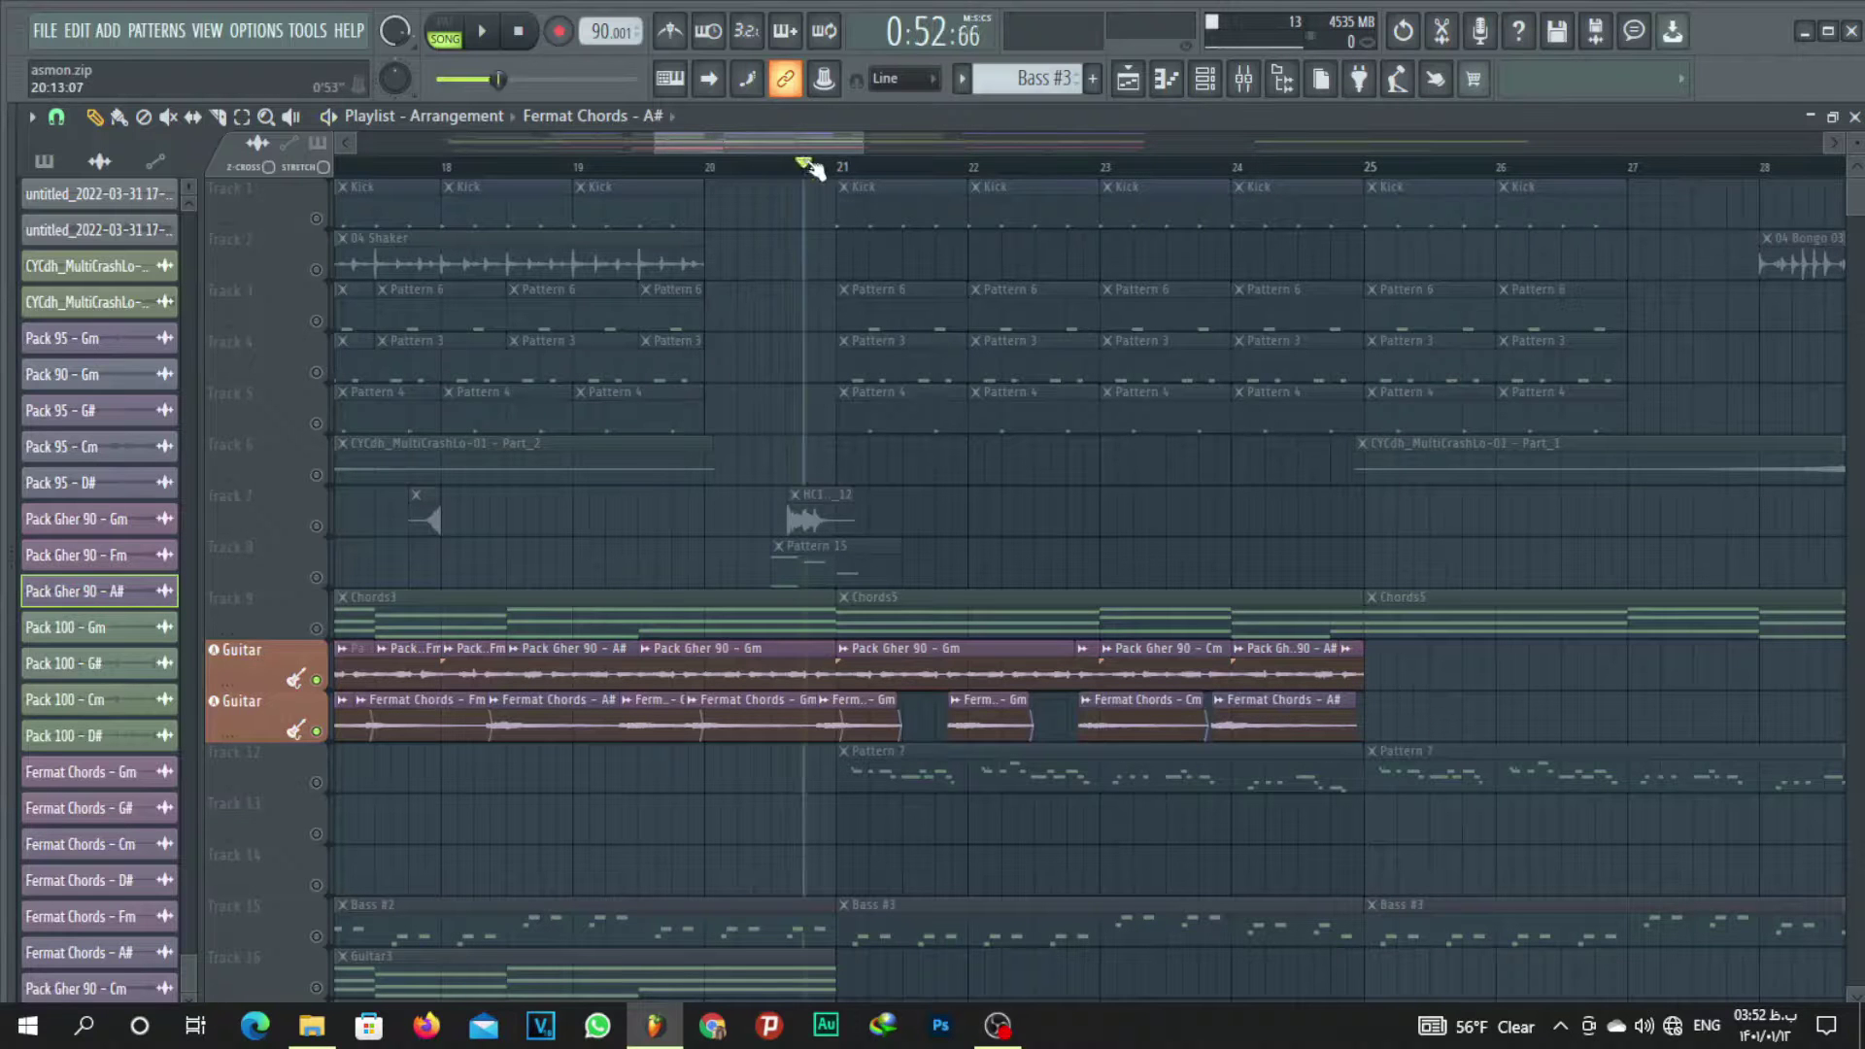
key("space")
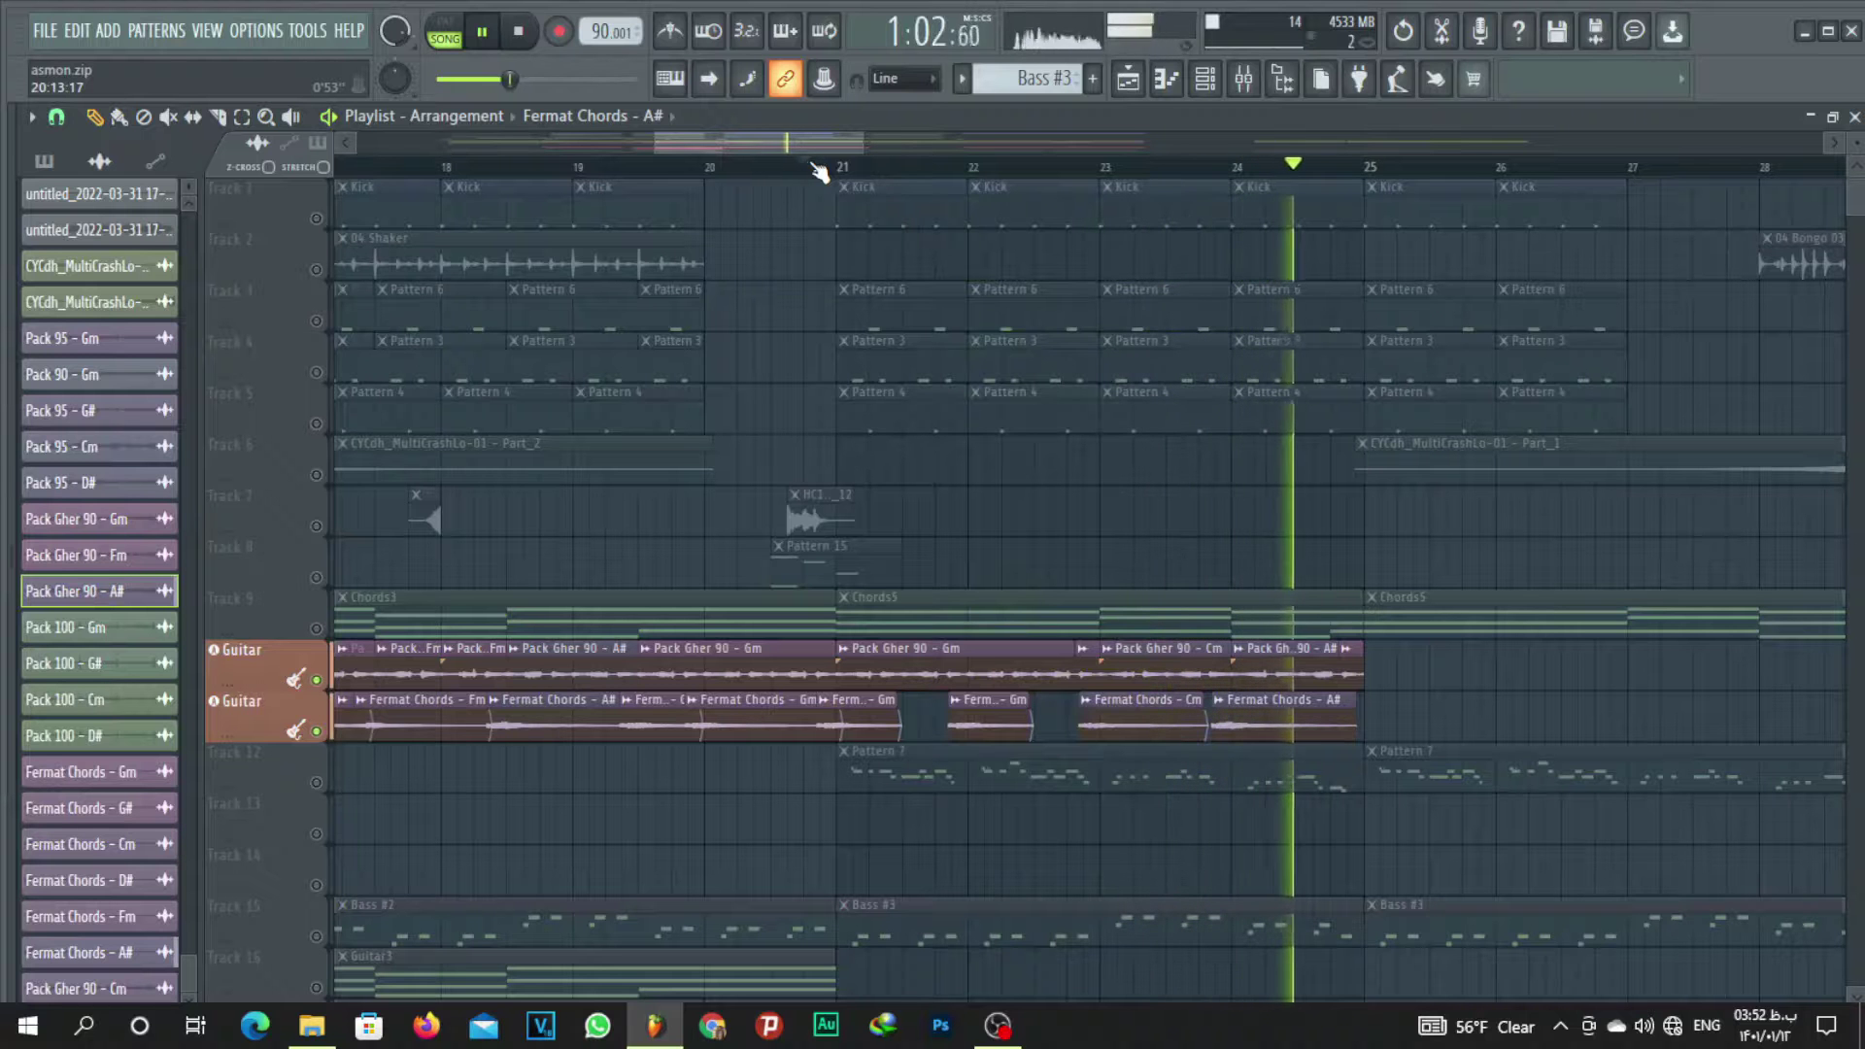
key("space")
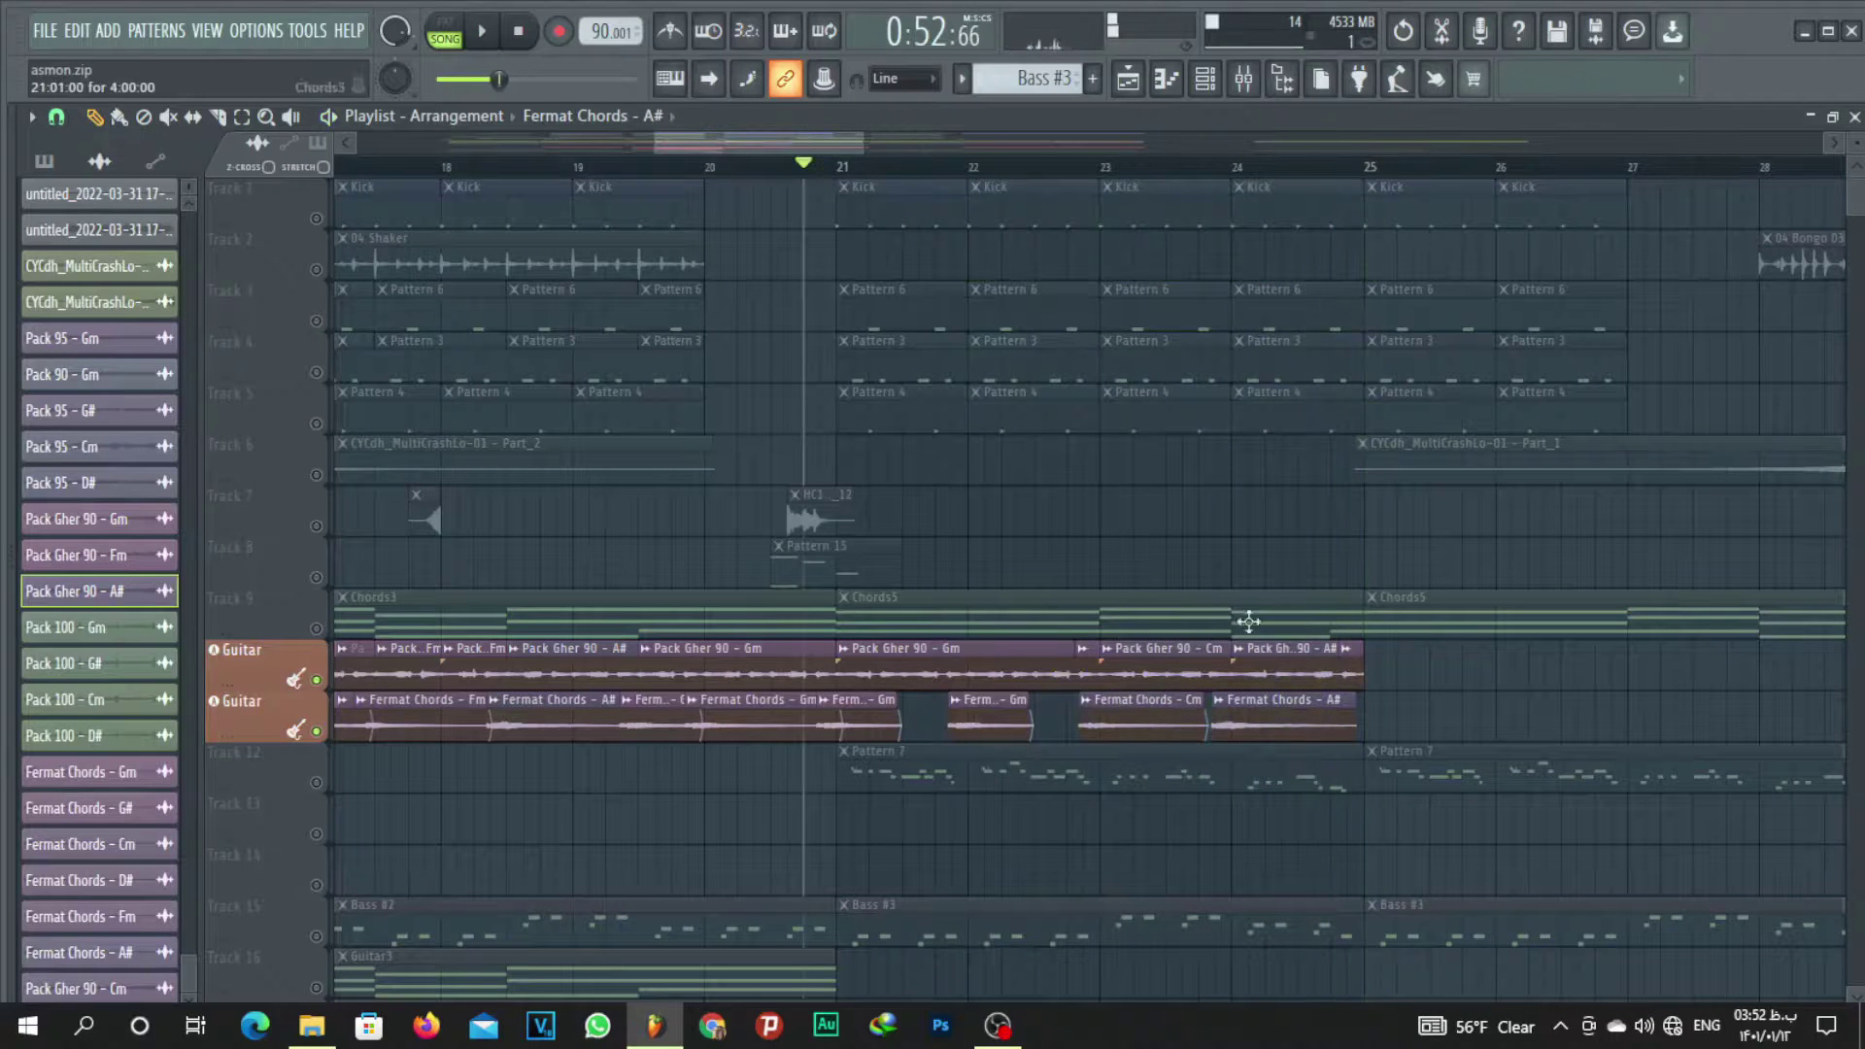
scroll(947, 185, "down", 3)
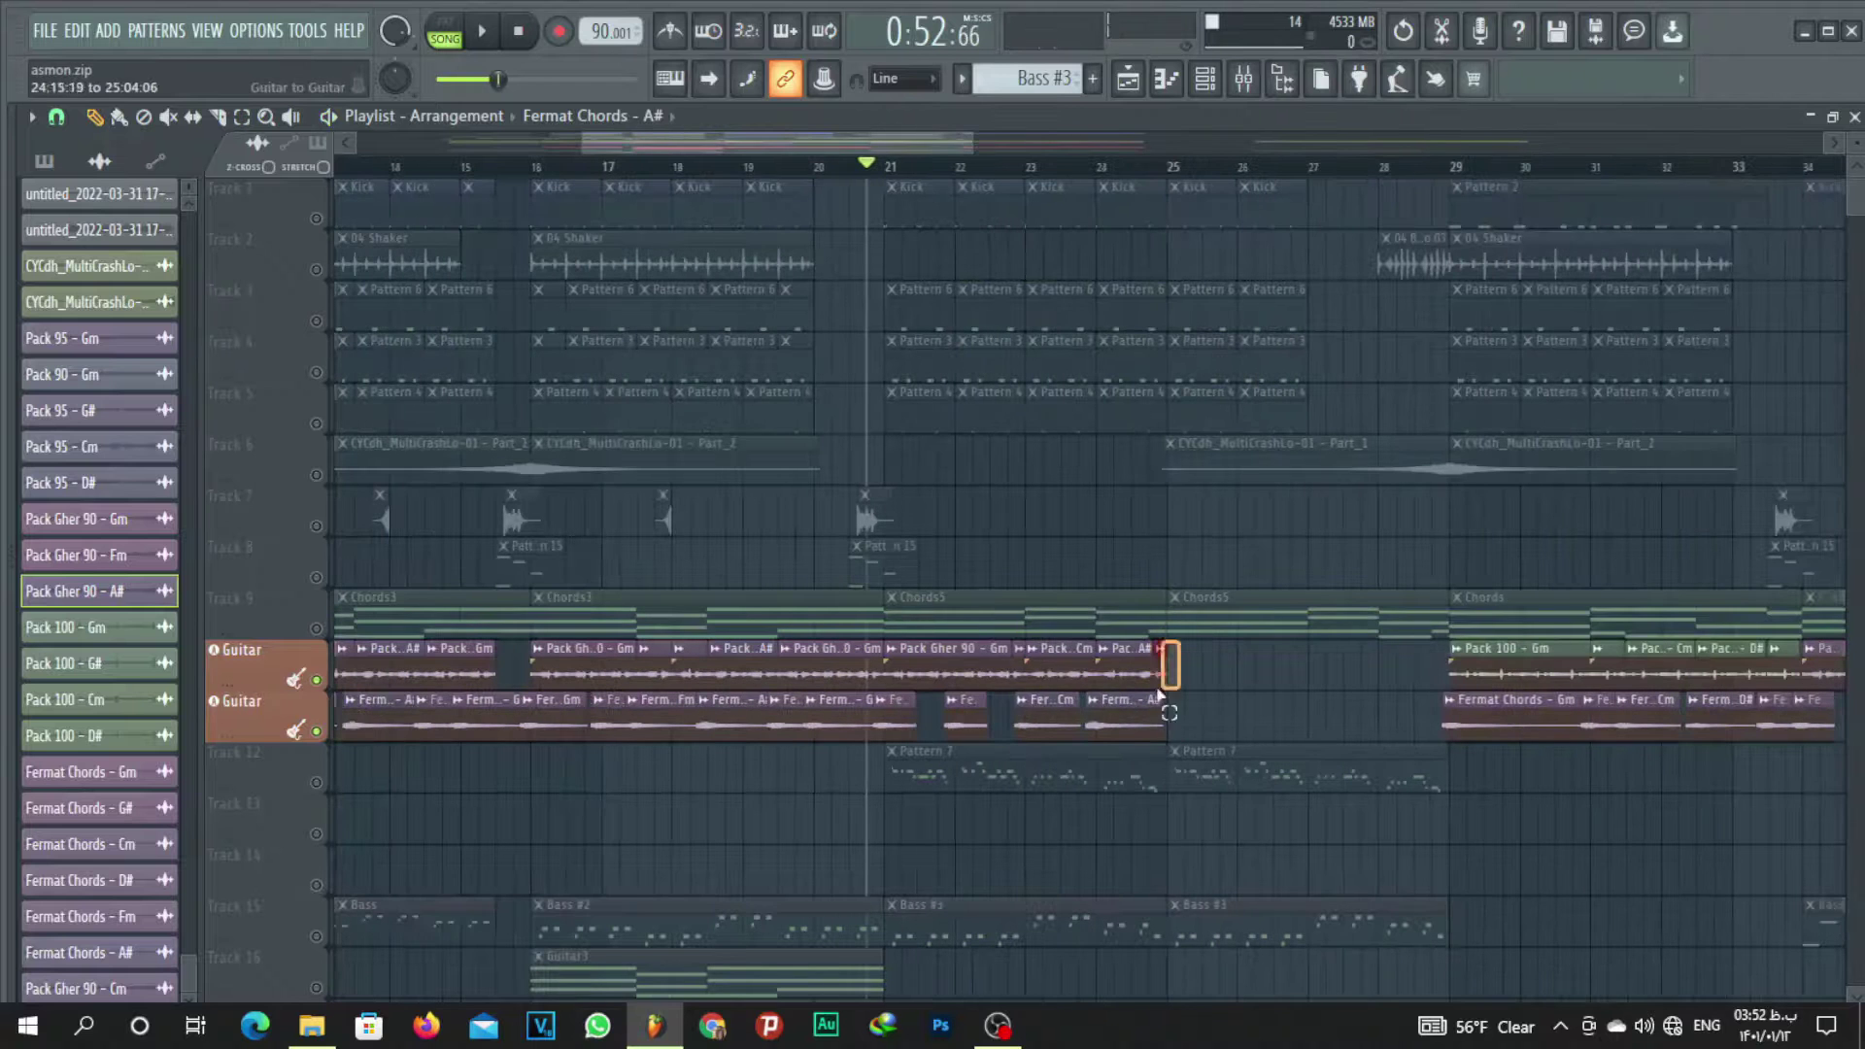
Duplicate the bar 21 to 25 clips on both Guitar tracks to bars 25 to 29.
mouse_move(1159, 692)
left_mouse_down()
mouse_move(907, 742)
mouse_move(1159, 689)
left_mouse_up()
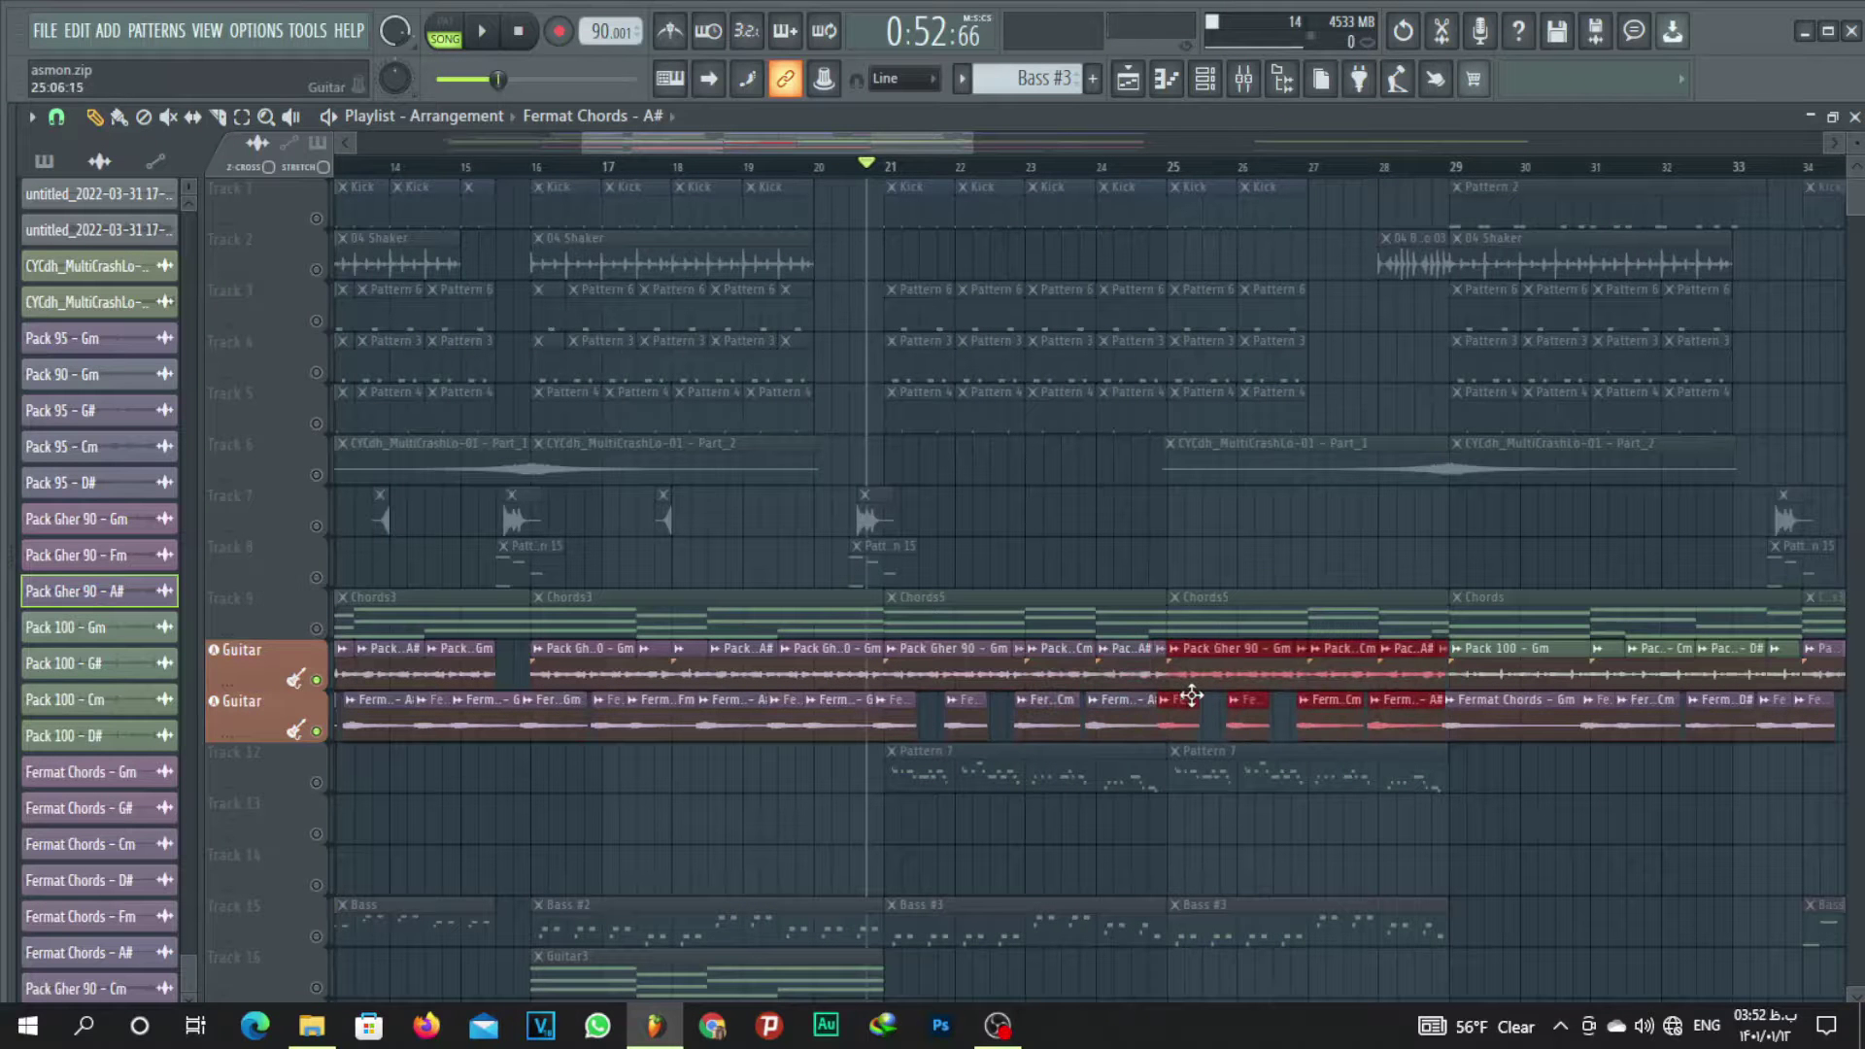
key("space")
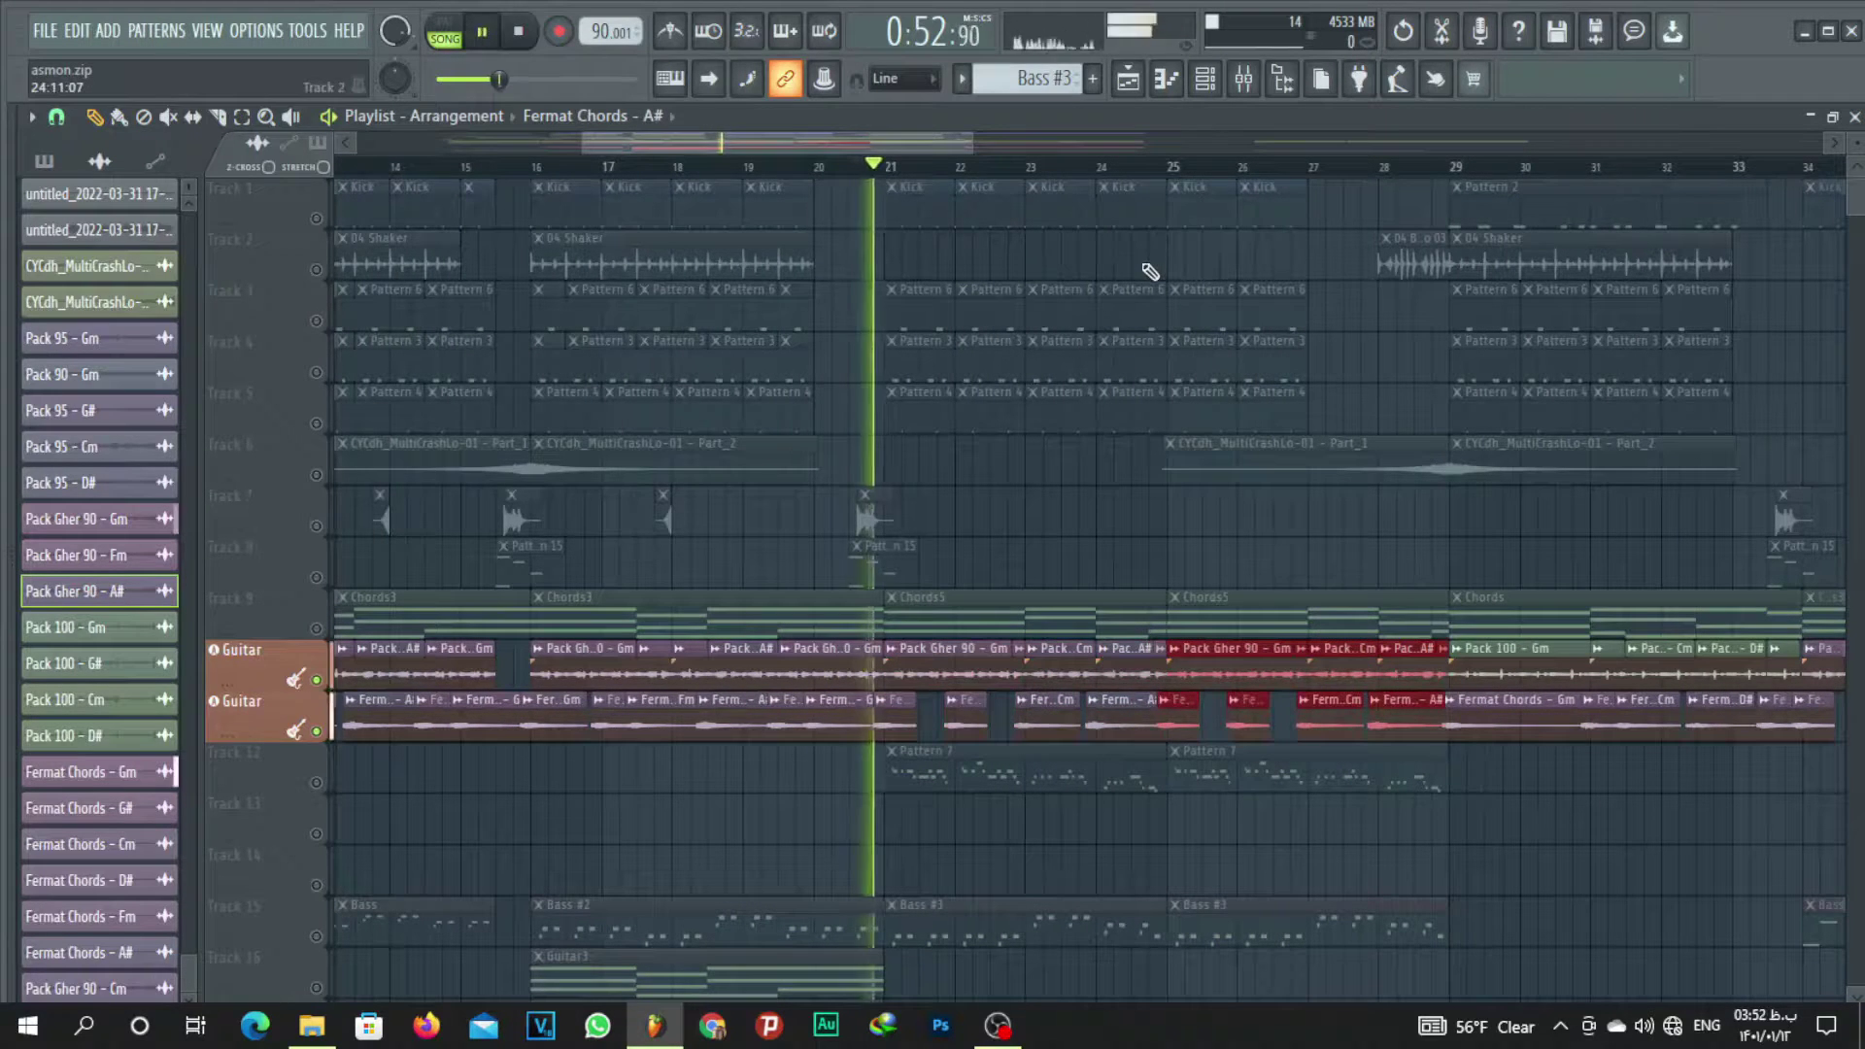
key("space")
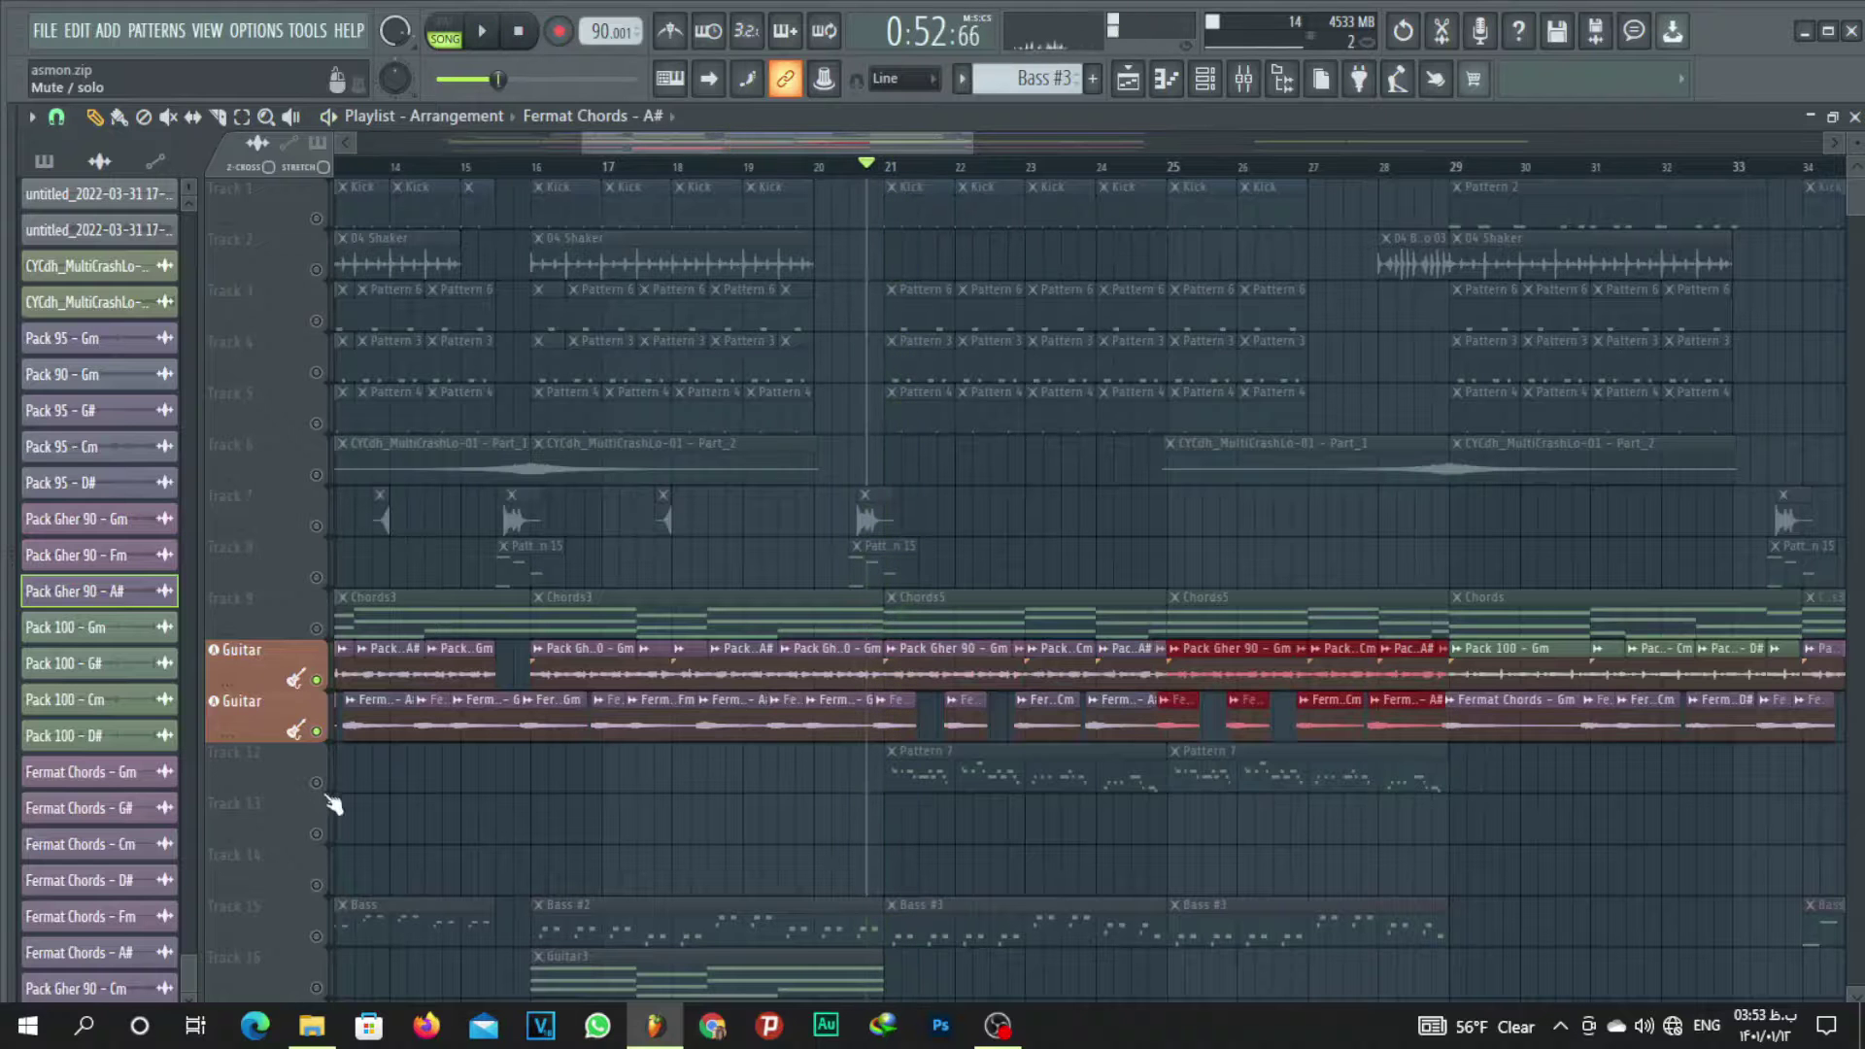
Unmute Track 12 and listen to Pattern 7 with the two Guitar tracks through to bar 29.
left_click(318, 784)
key("space")
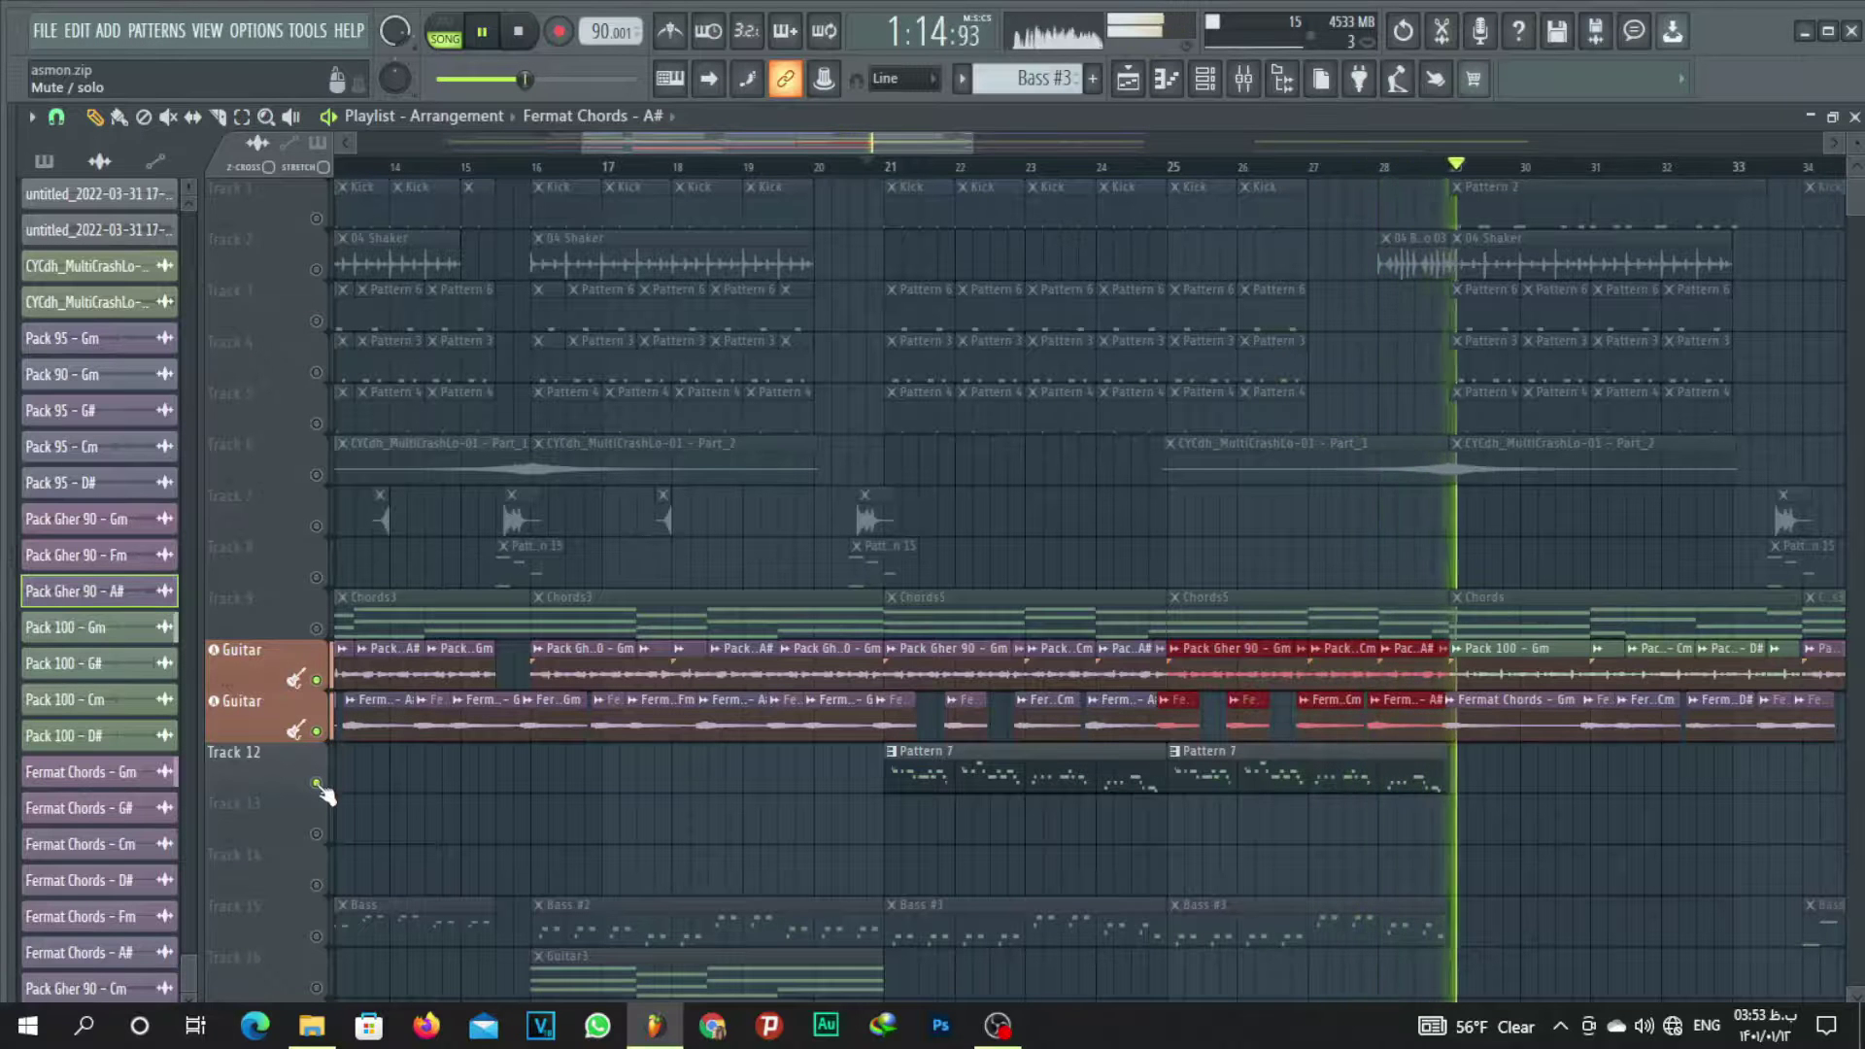
scroll(974, 357, "down", 5)
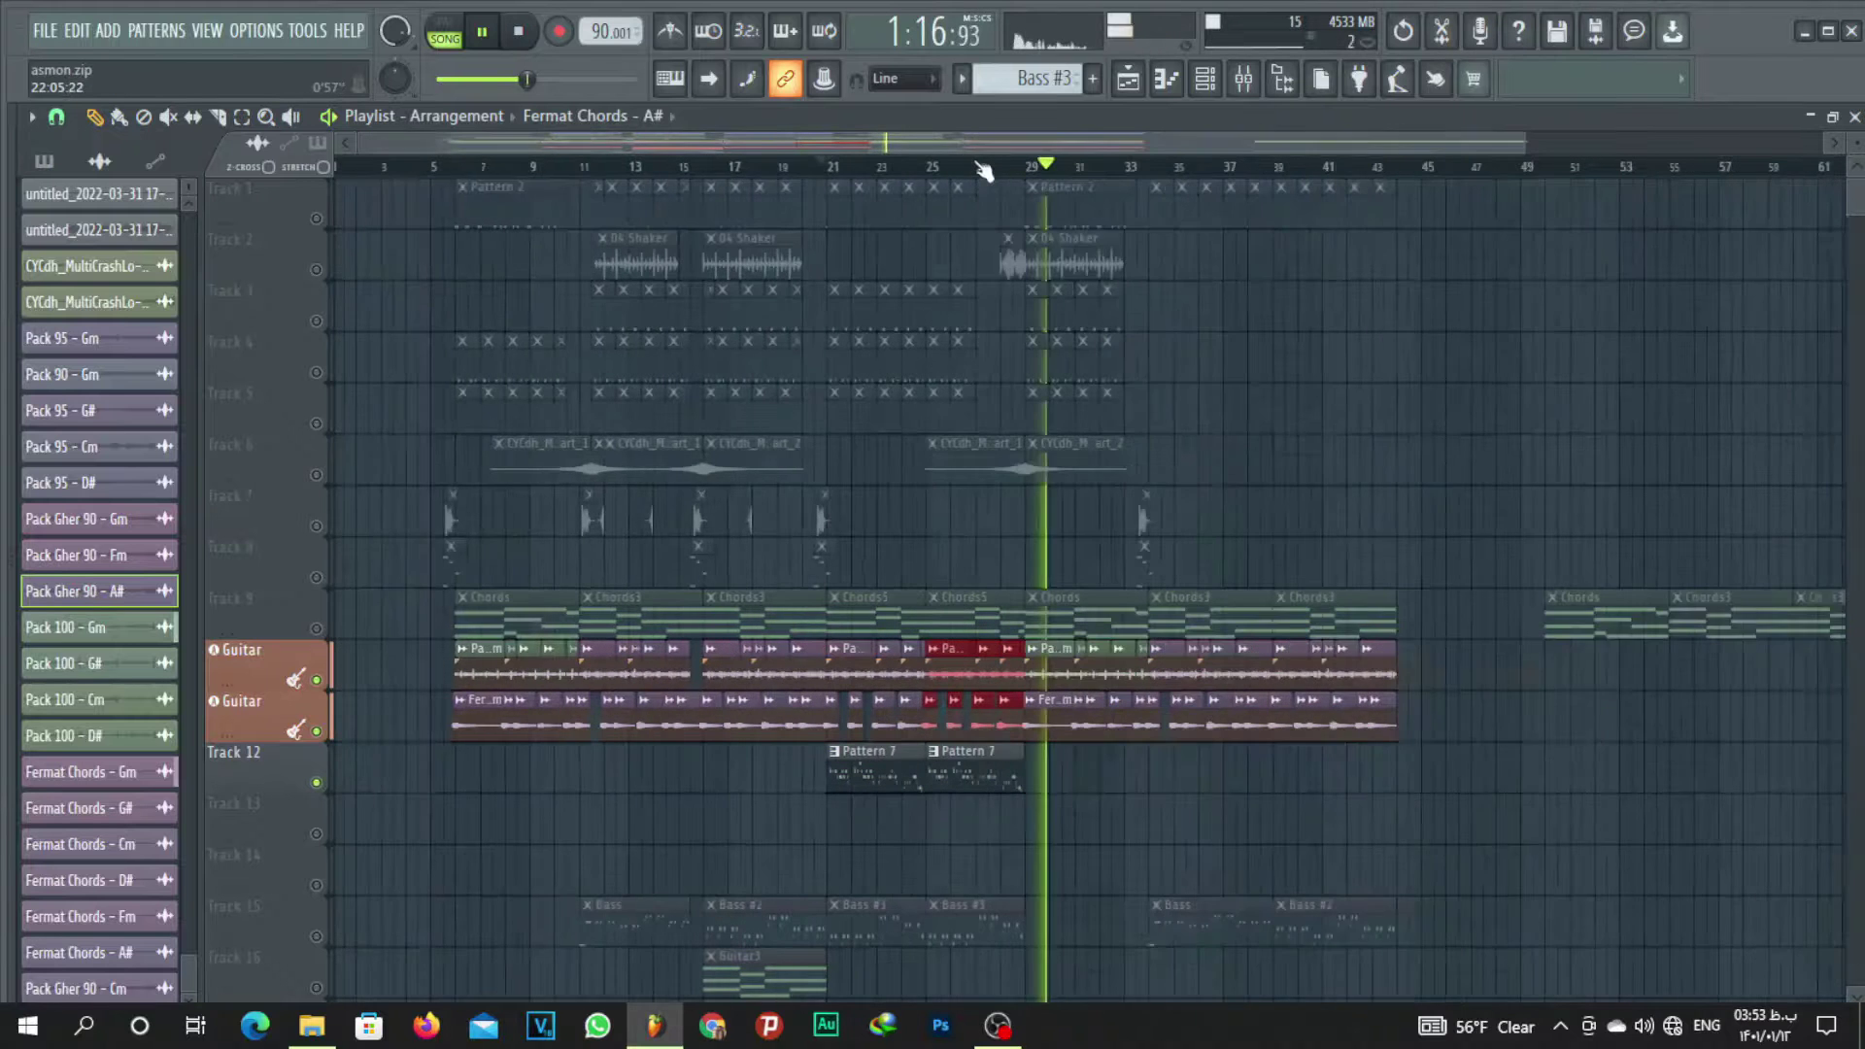
scroll(1027, 564, "down", 3)
scroll(1027, 564, "down", 4)
key("space")
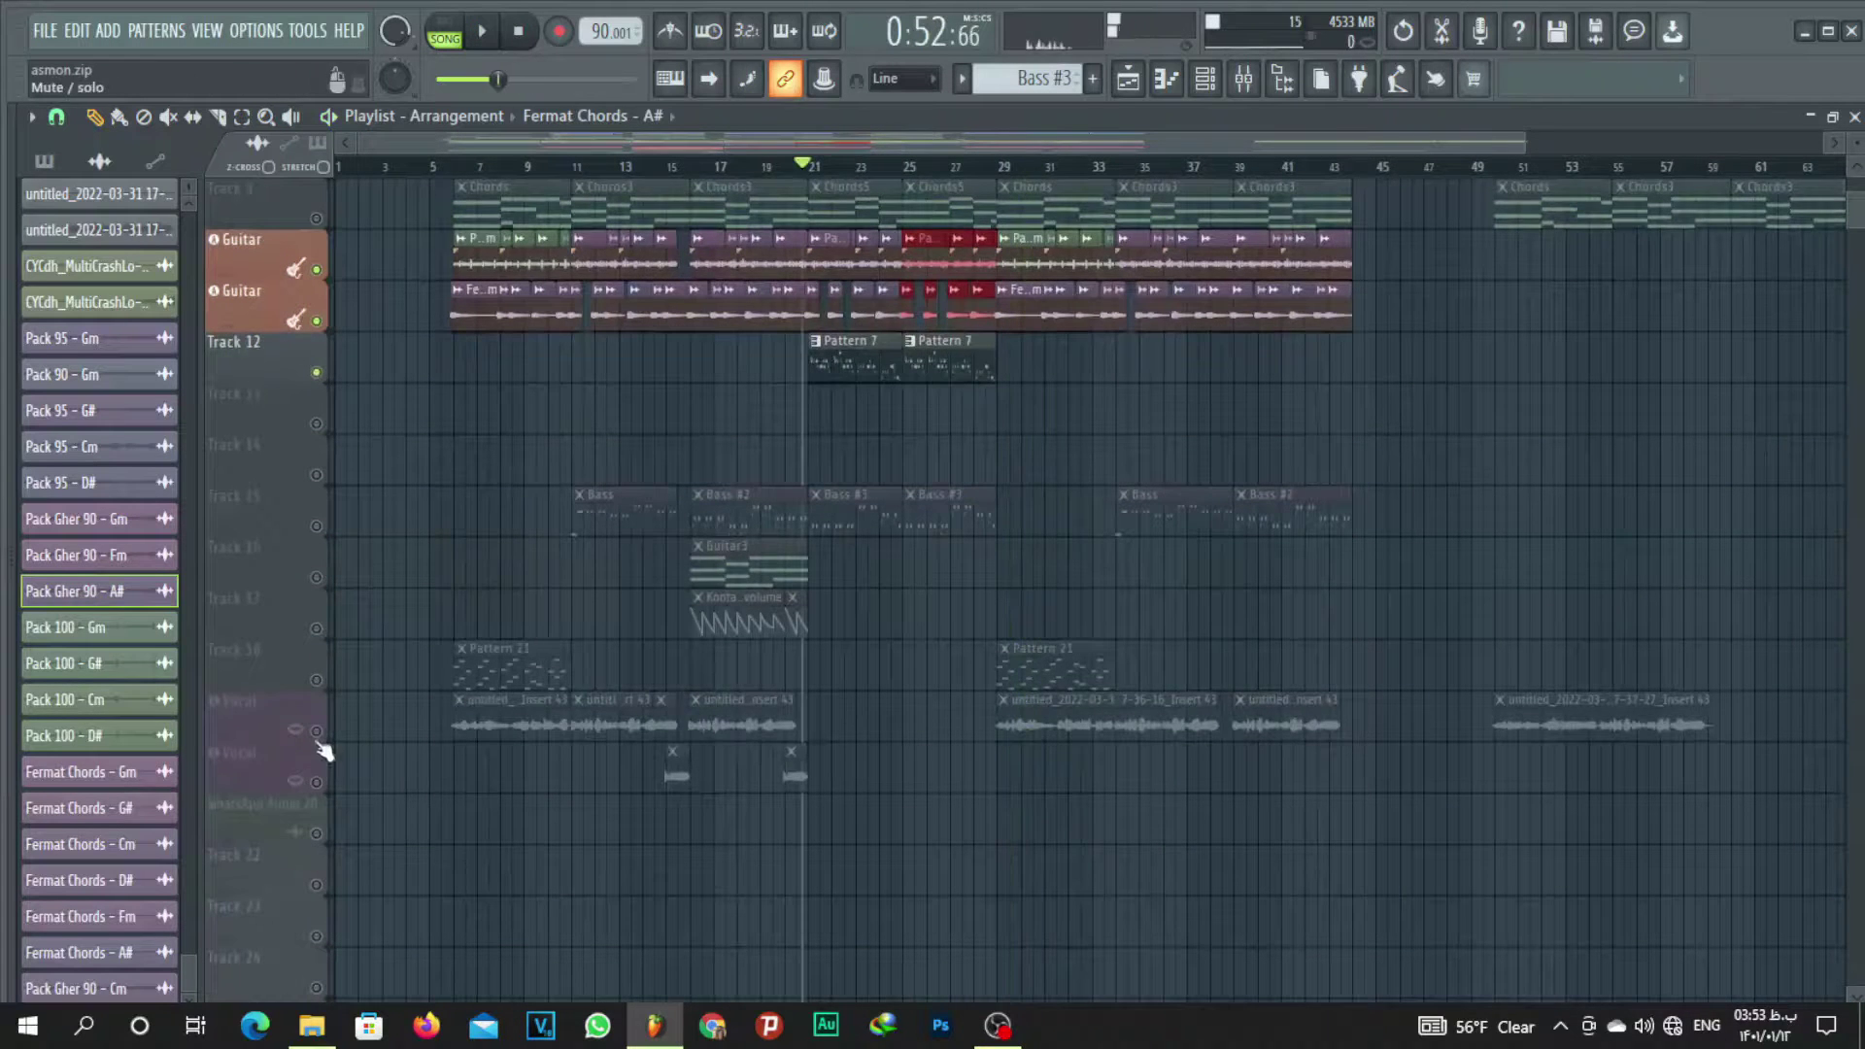
Turn the remaining tracks back on and listen to the full arrangement from bar 20 into the middle section.
scroll(328, 742, "up", 4)
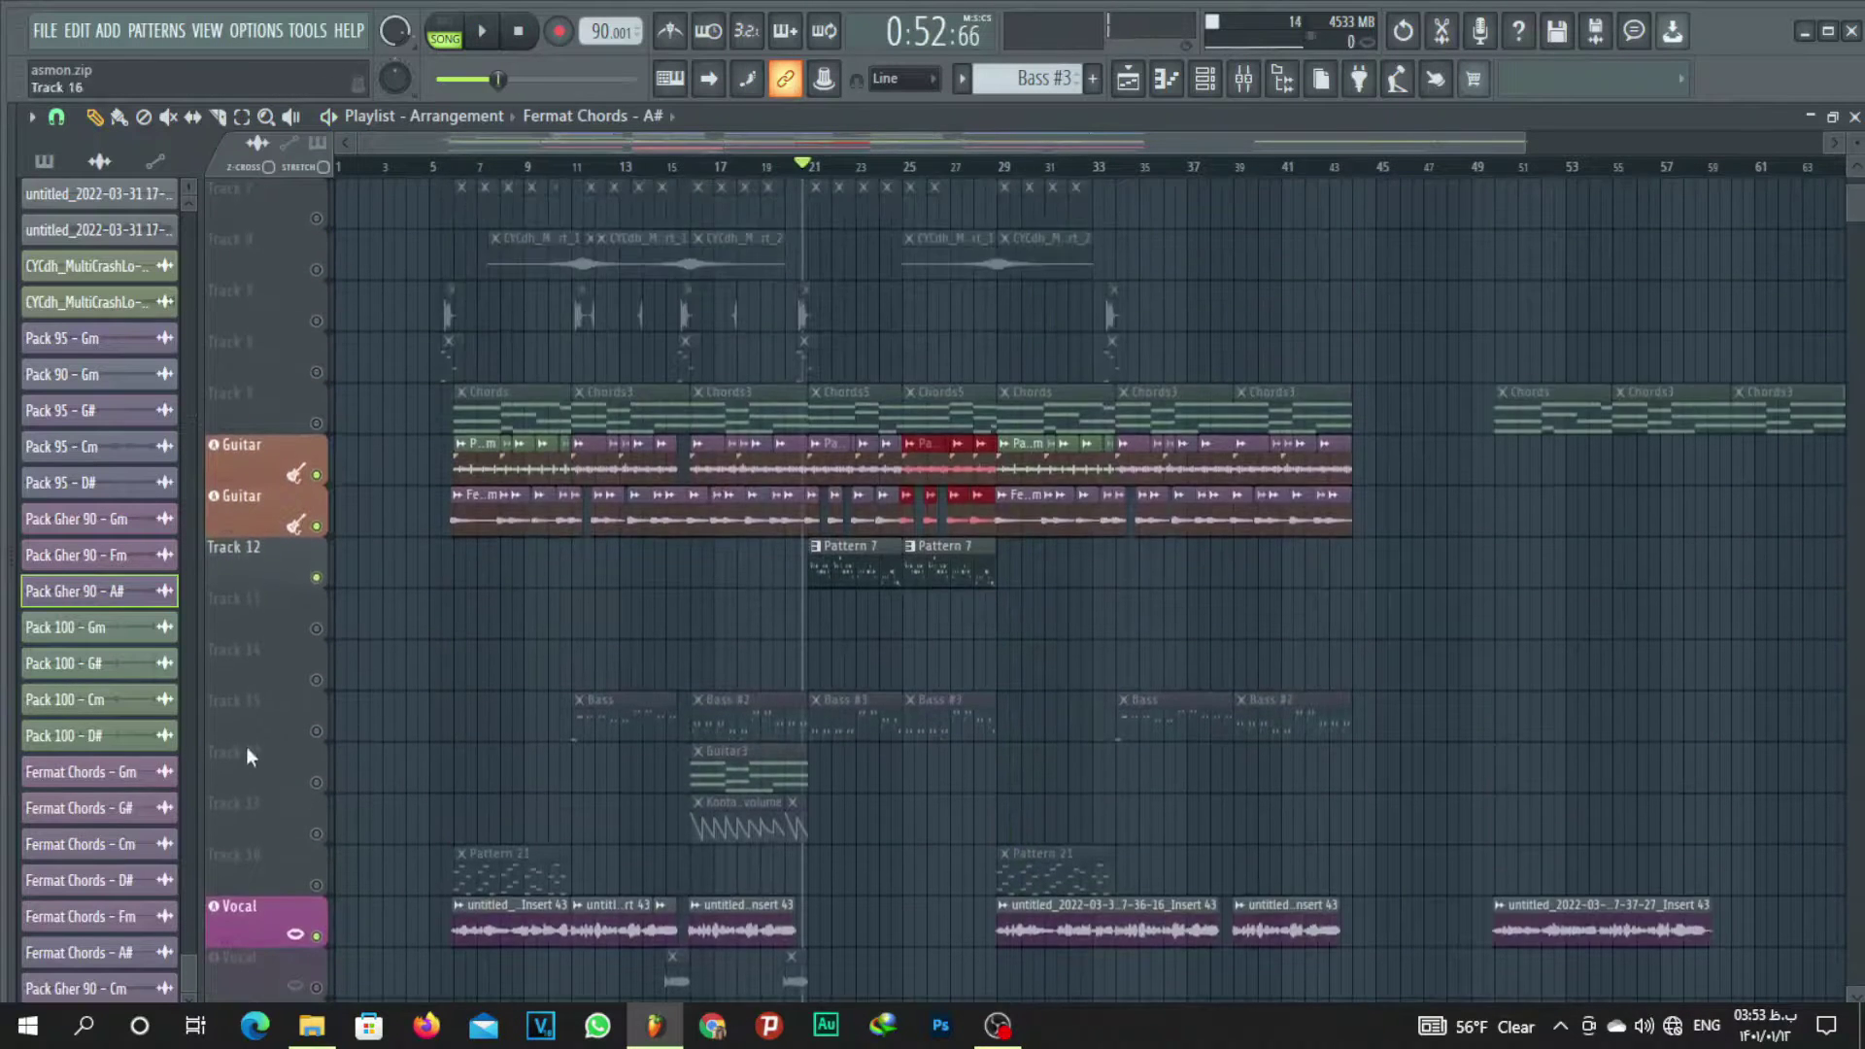
left_click(316, 732)
scroll(785, 287, "up", 4)
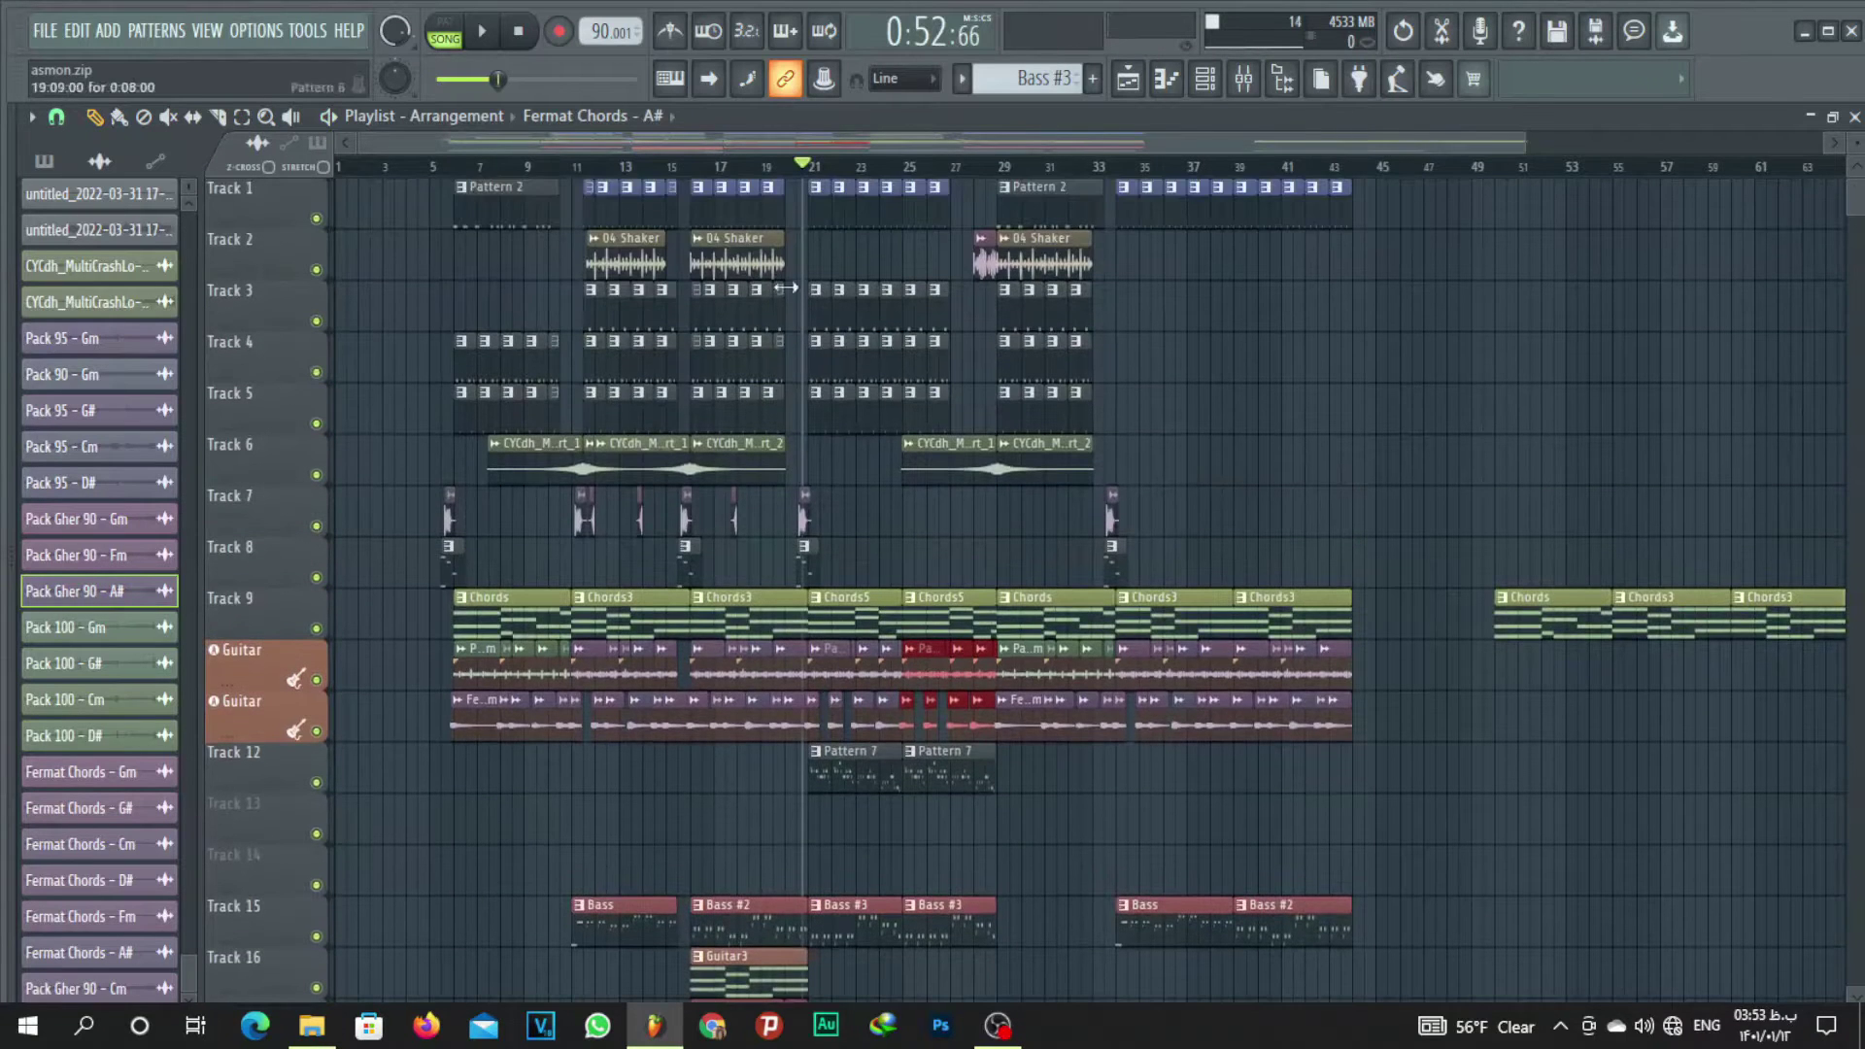
key("space")
scroll(795, 171, "up", 3)
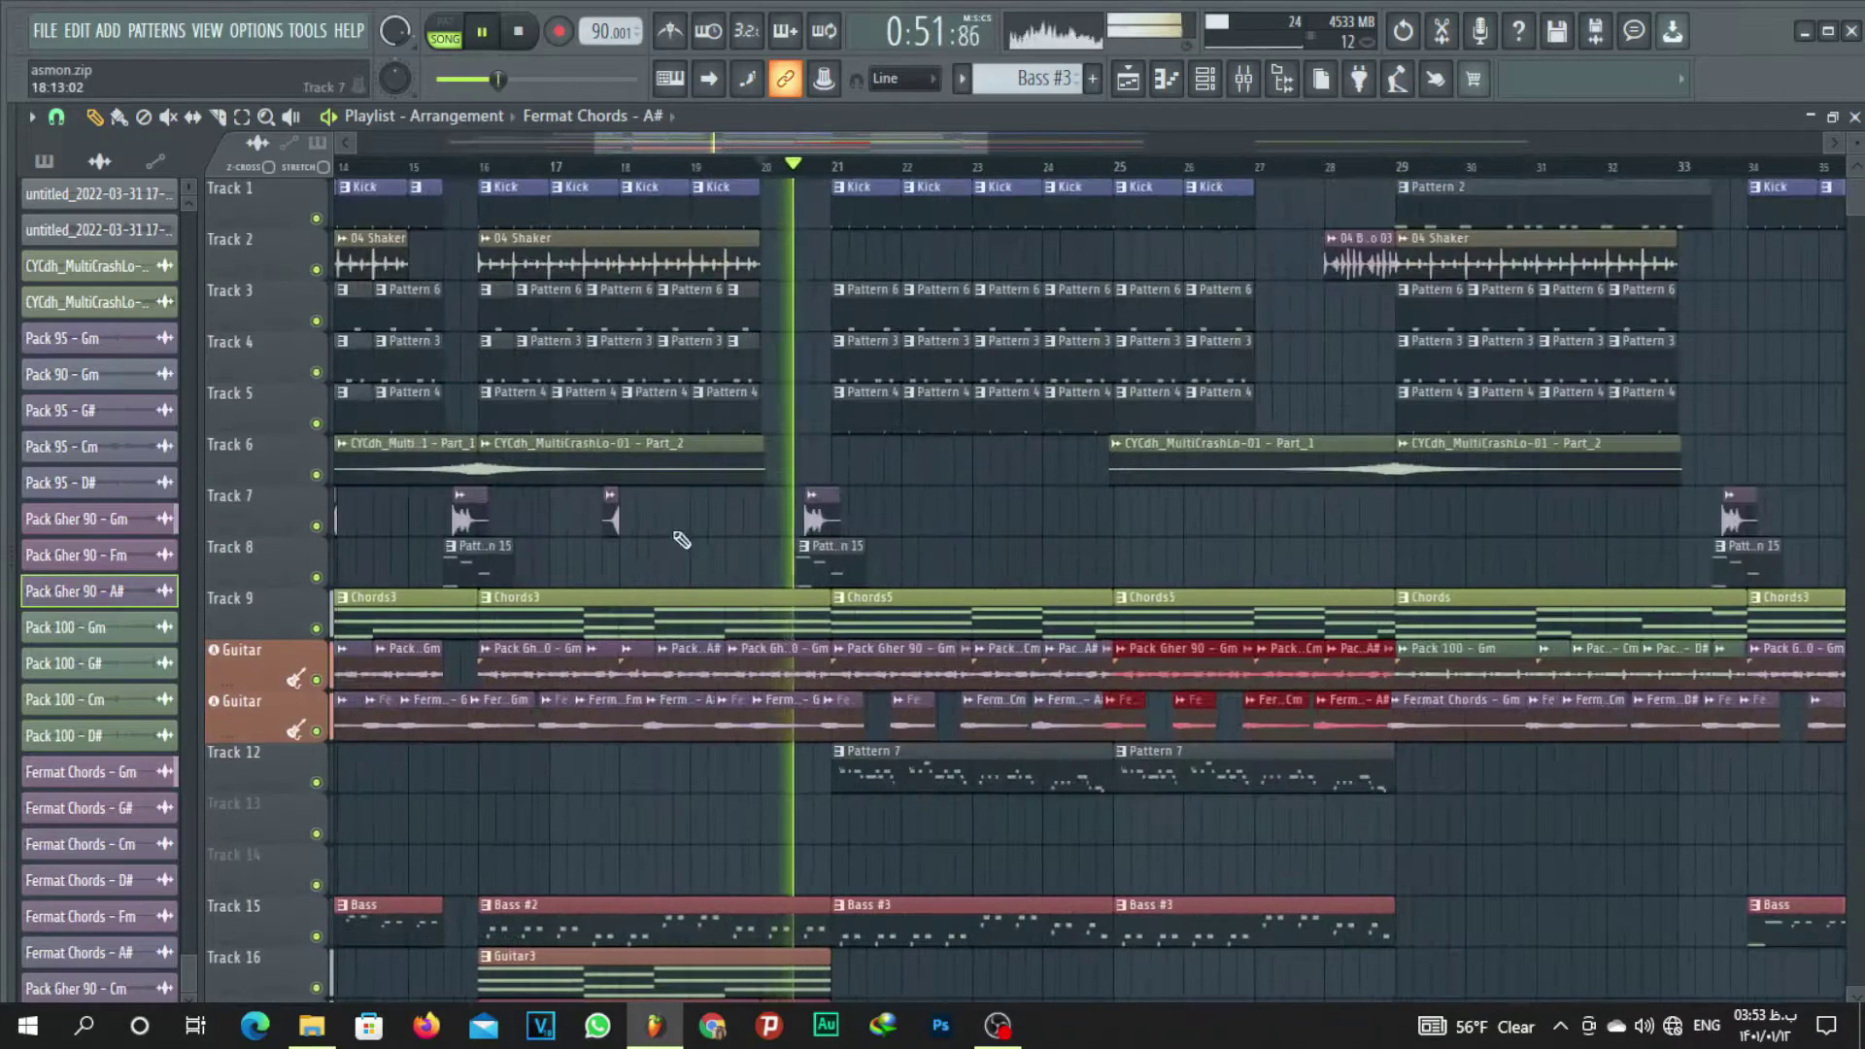
scroll(673, 530, "down", 2)
scroll(674, 531, "down", 2)
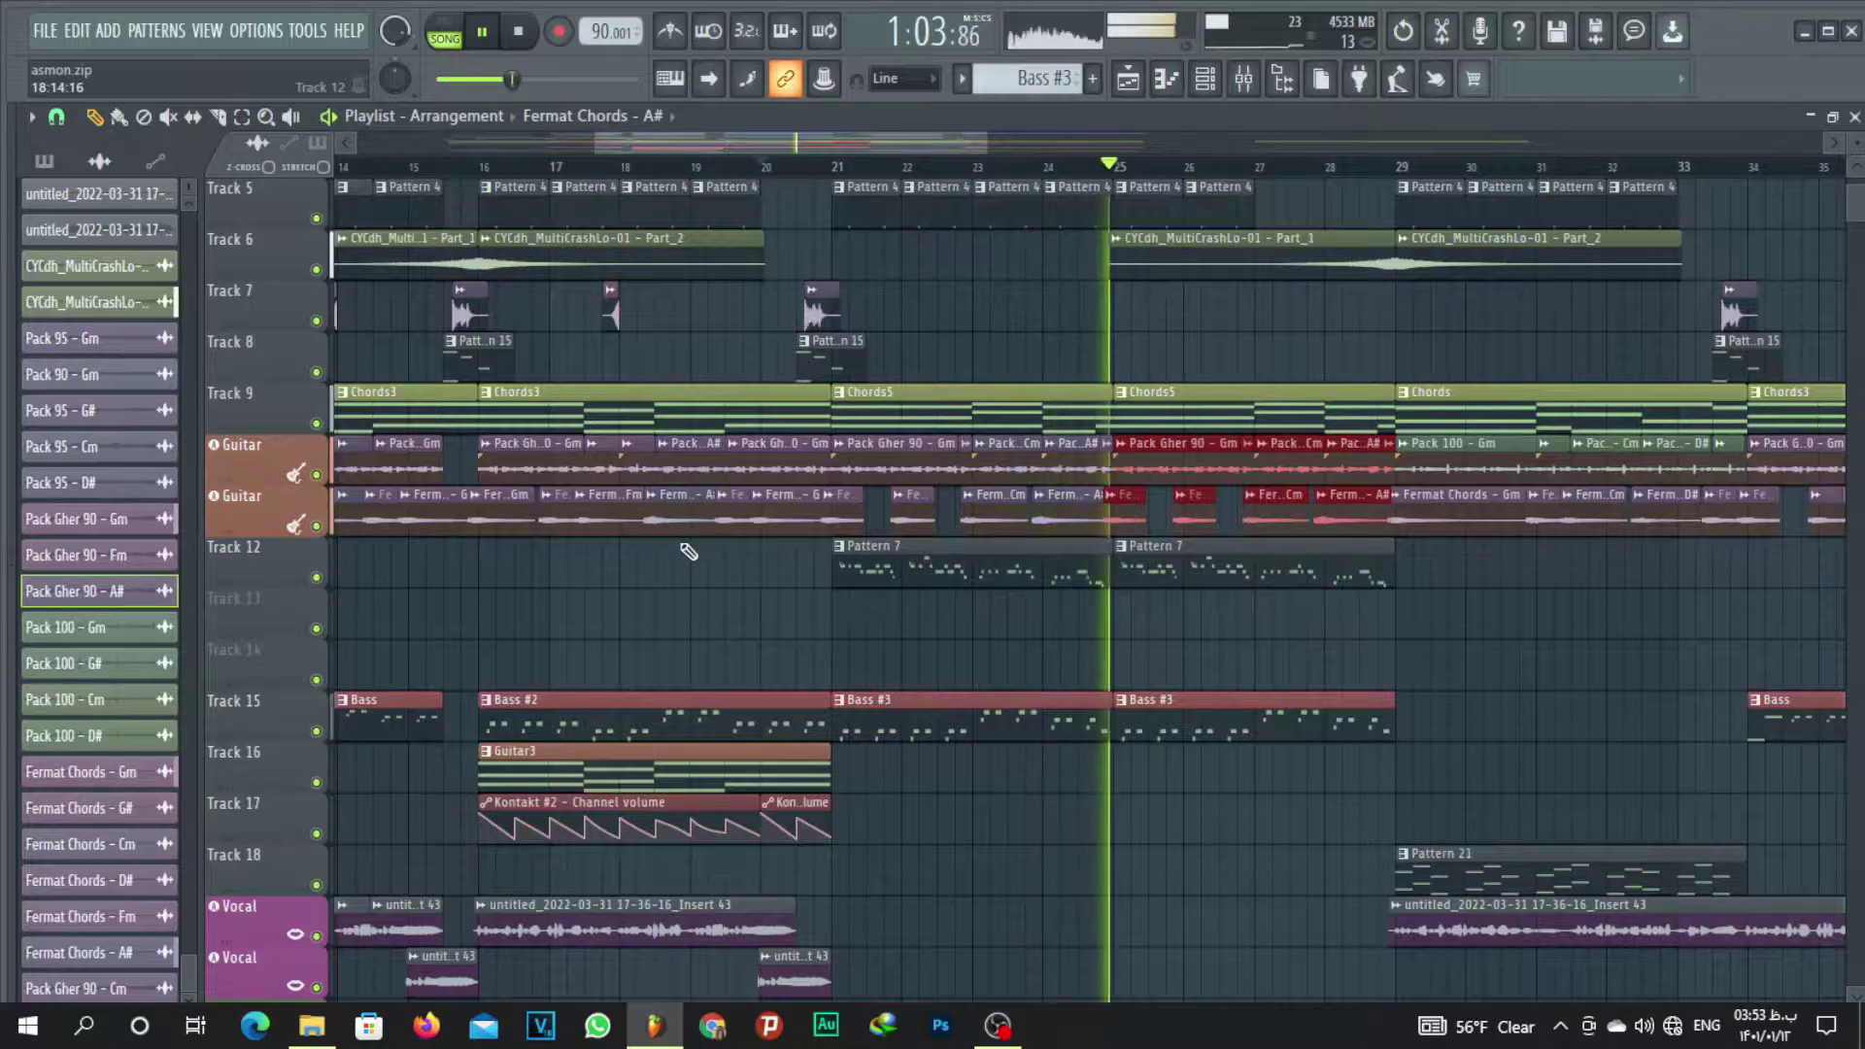
scroll(689, 553, "up", 4)
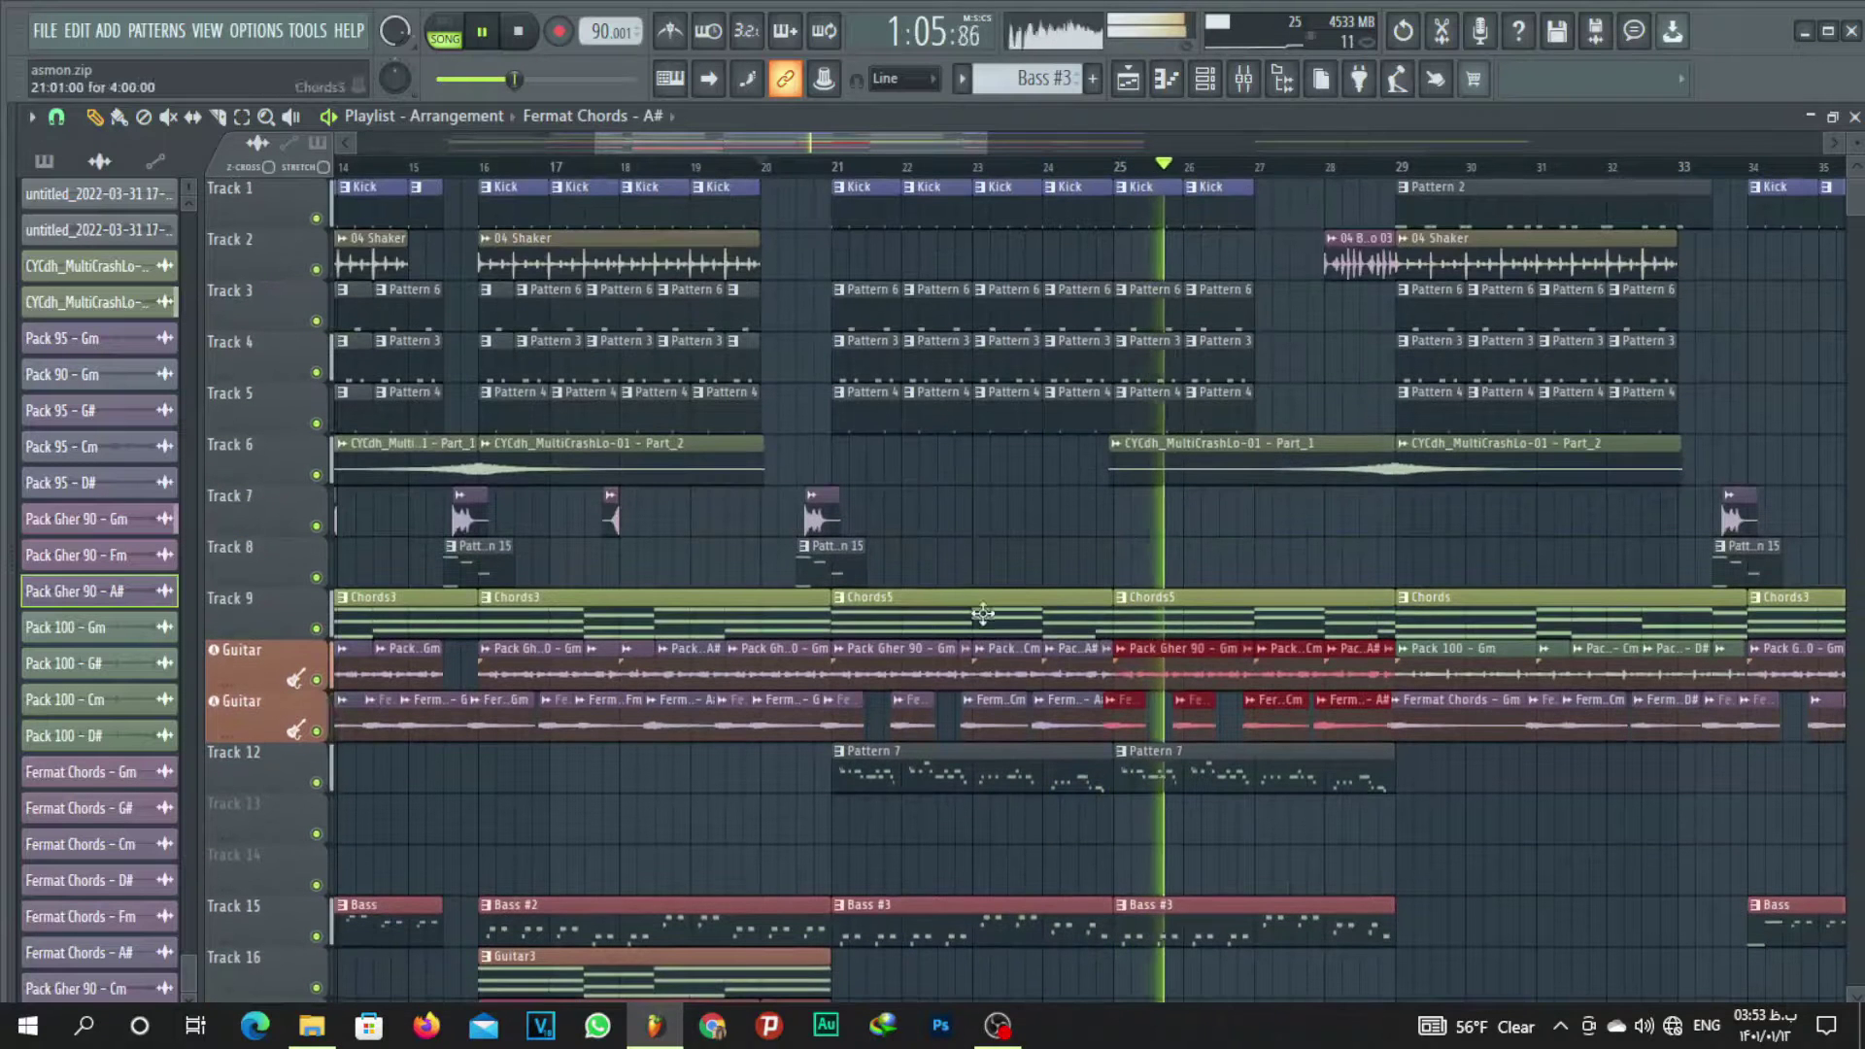
scroll(1156, 194, "down", 2, "ctrl")
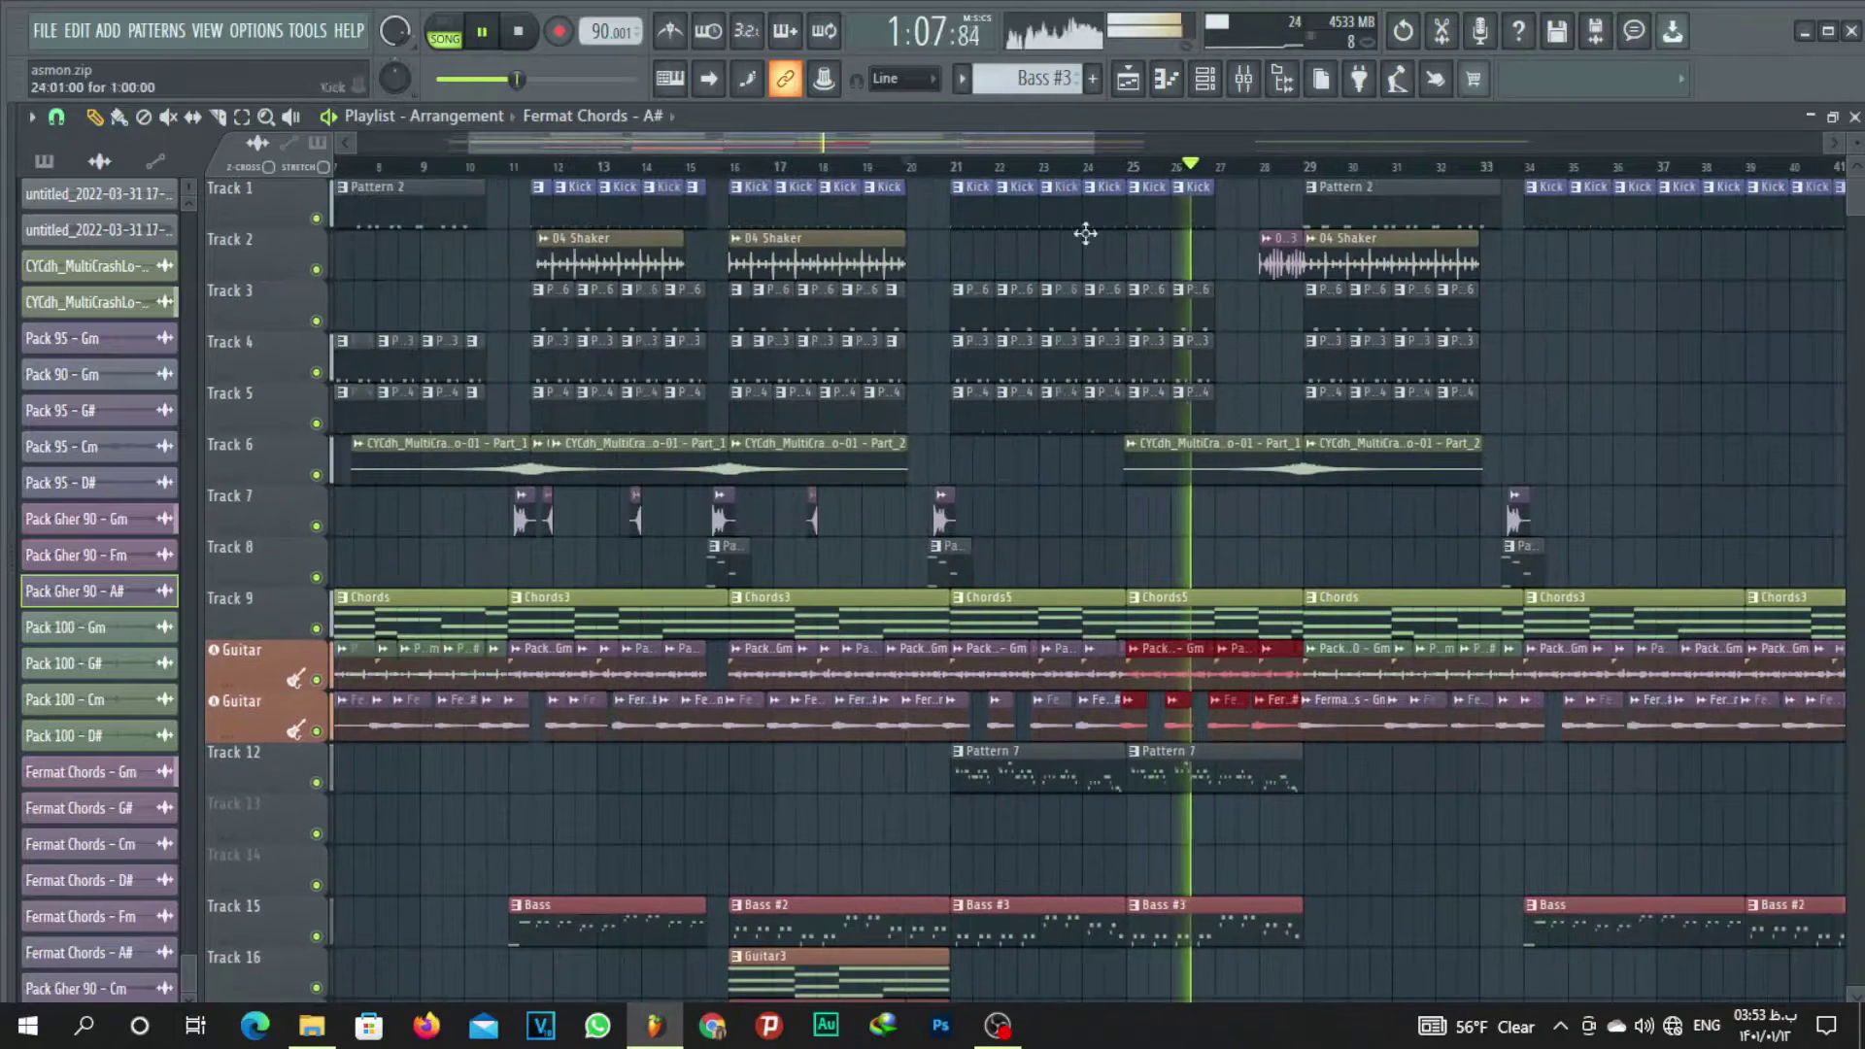
Copy the 04 Shaker clip from bar 16 to bar 21 on Track 2 and listen to Track 2 soloed.
key("space")
left_click_drag(834, 254, 1036, 262, "shift")
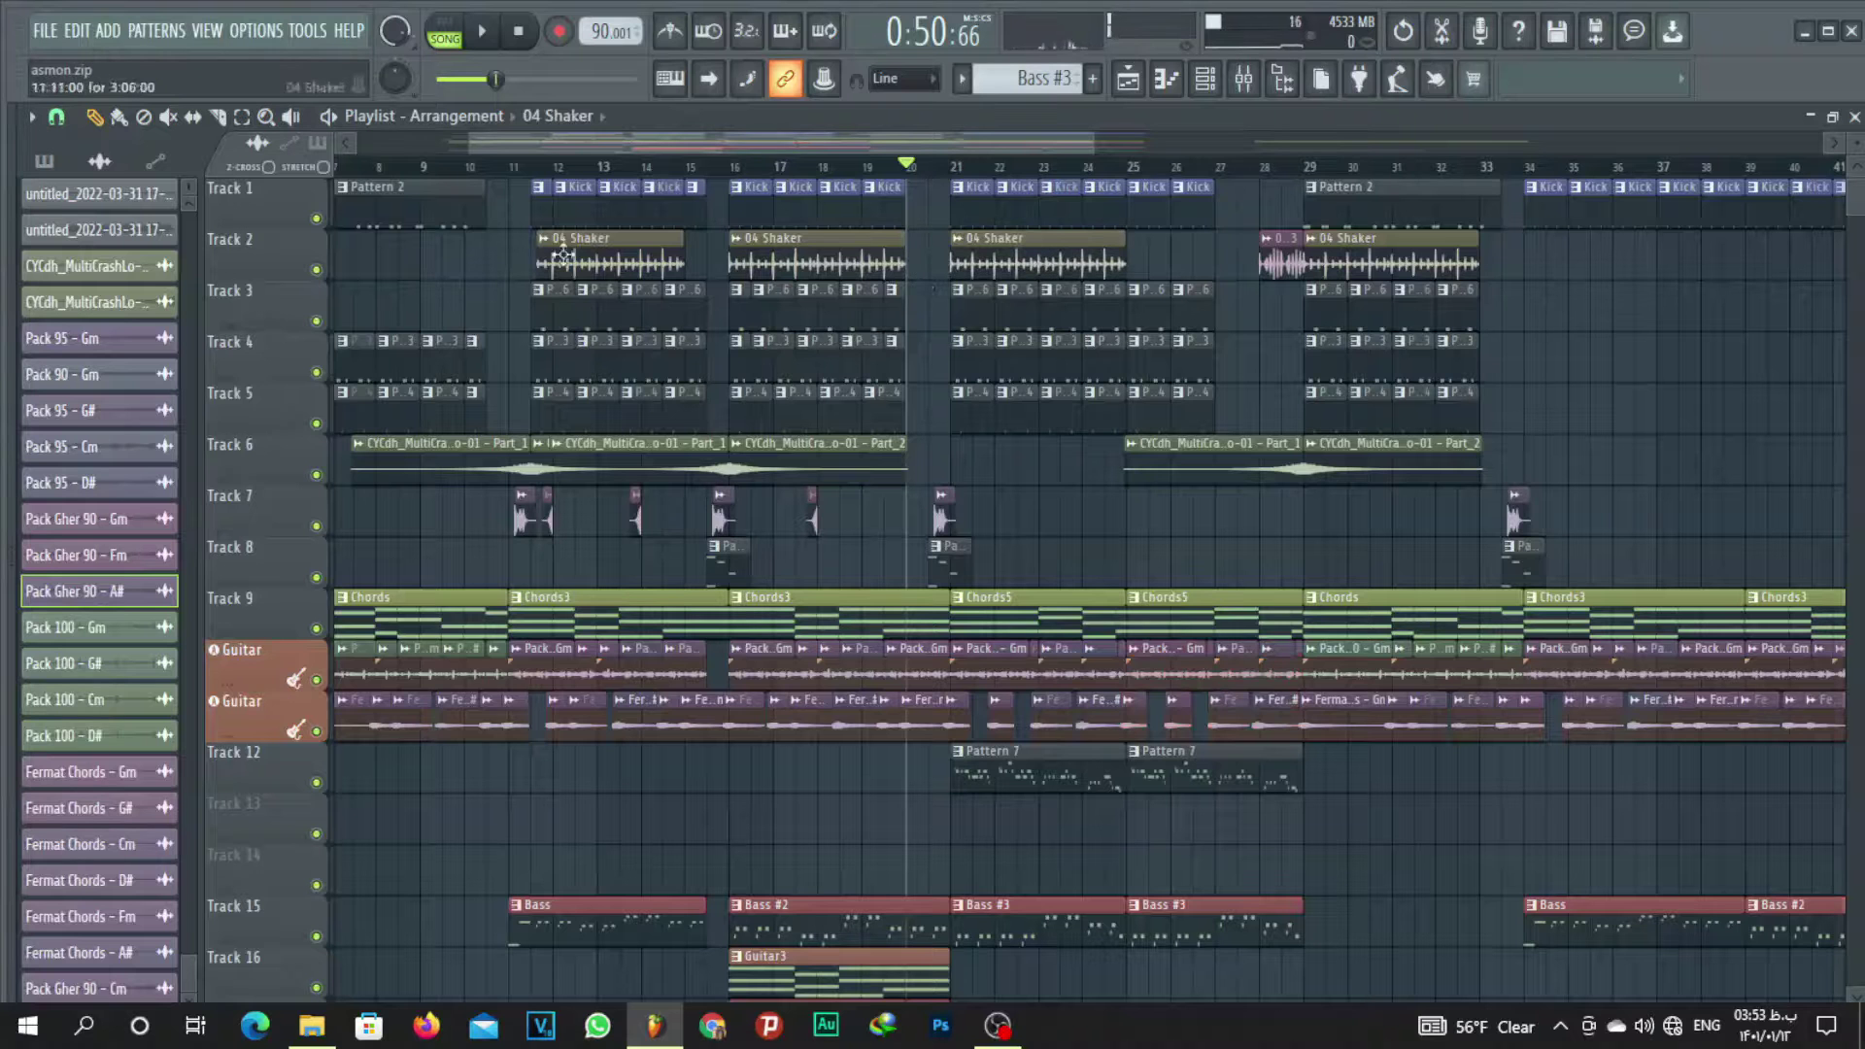
right_click(318, 271)
left_click(389, 680)
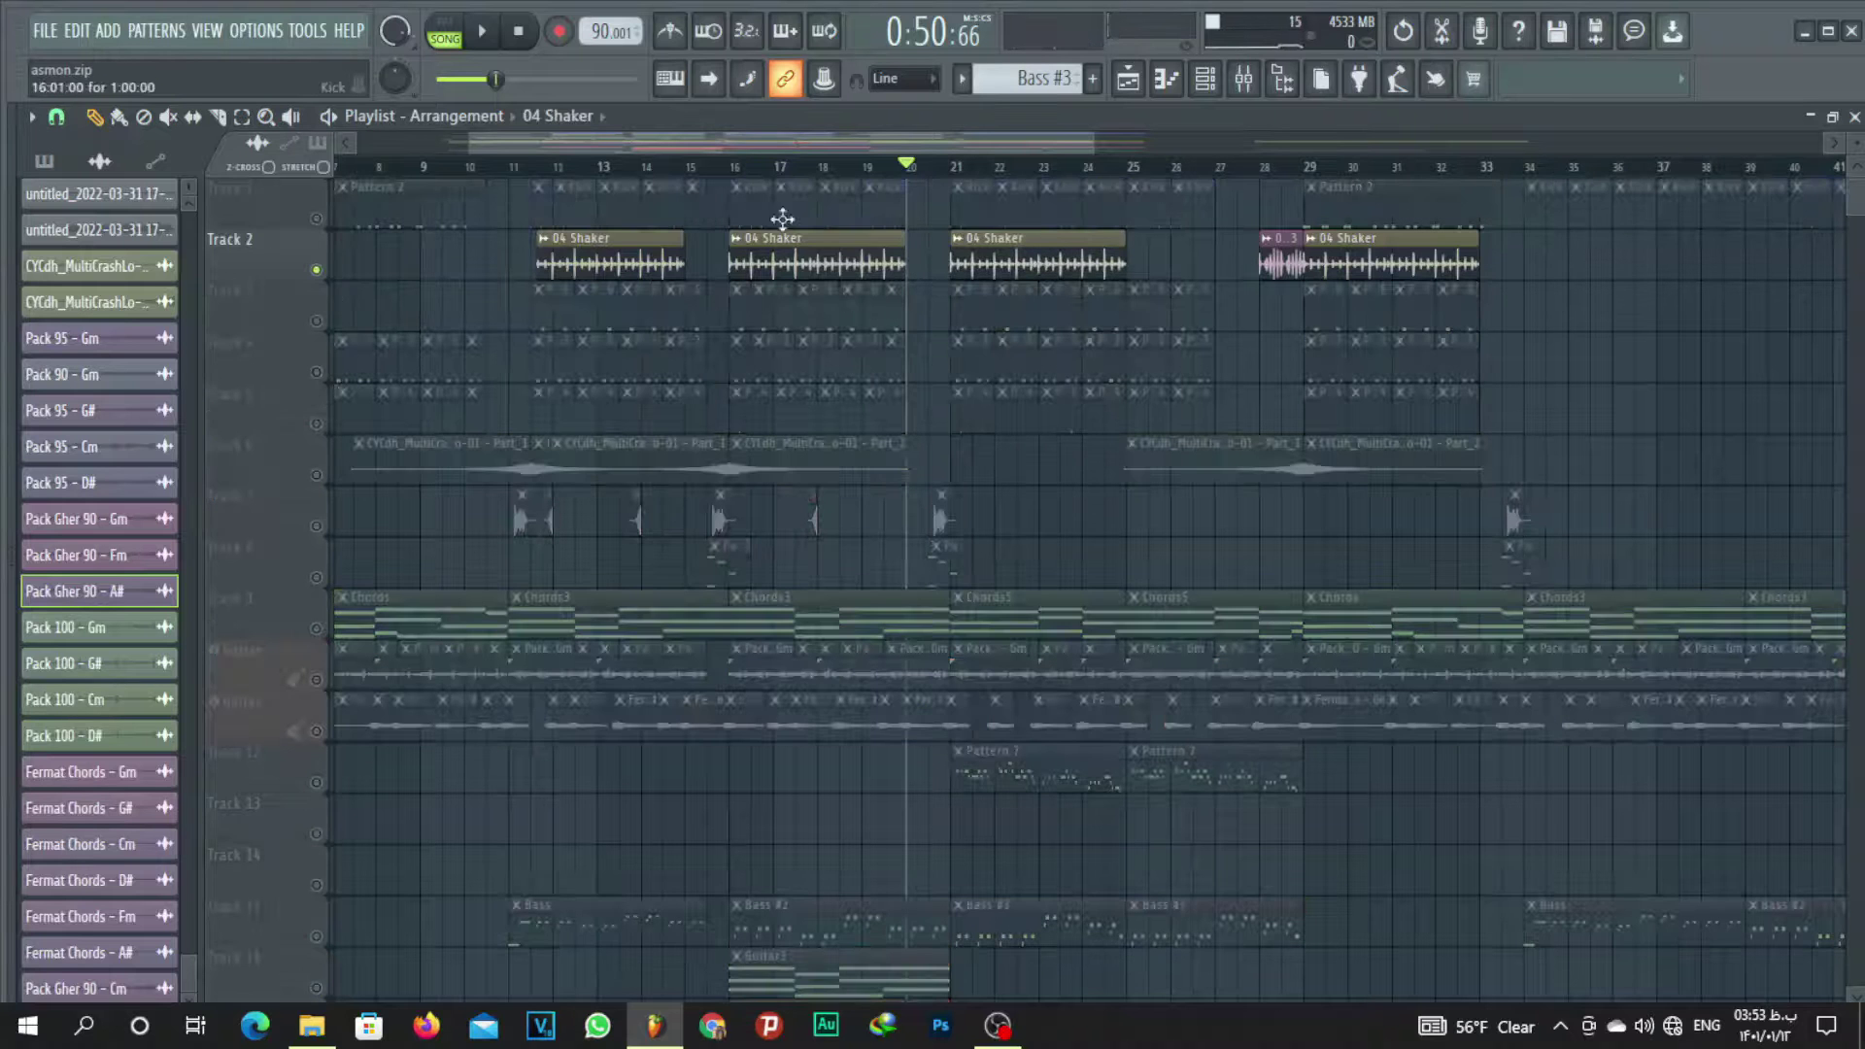
key("space")
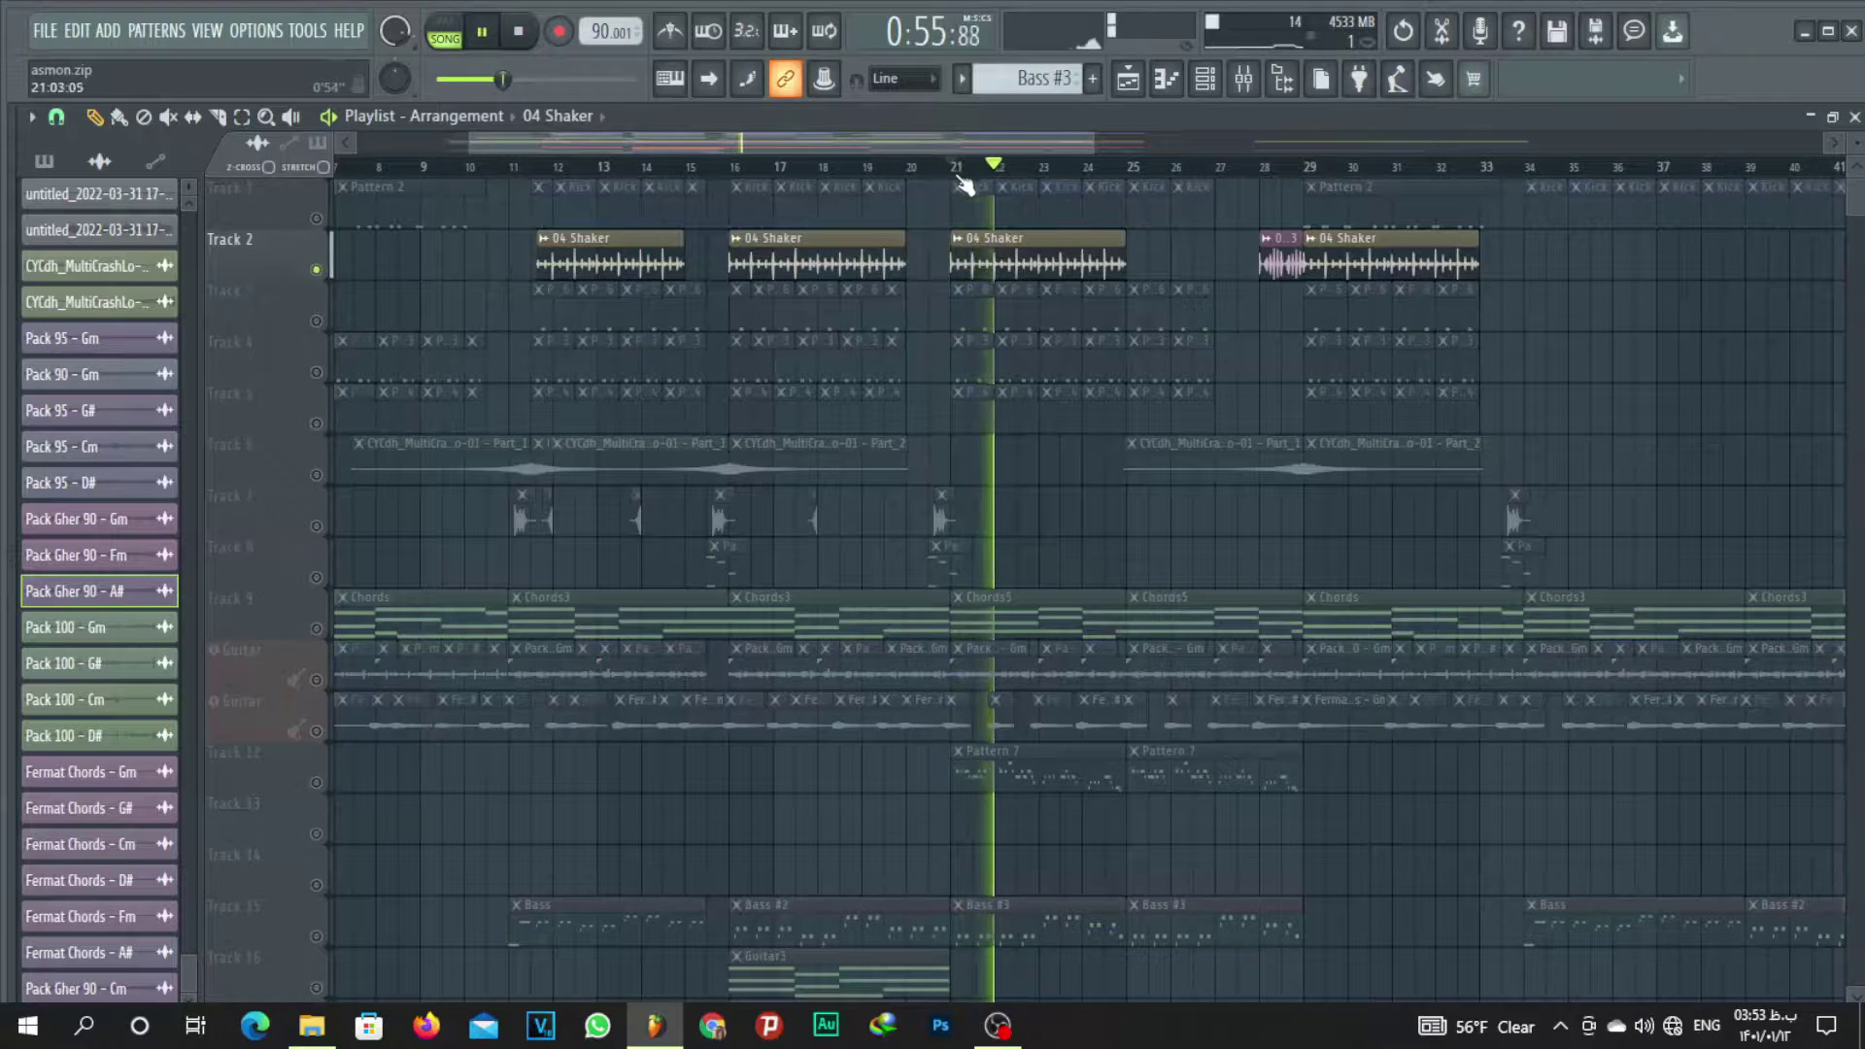
Unsolo Track 2 and listen to the shaker with all tracks around bar 21.
right_click(316, 272)
key("space")
key("space")
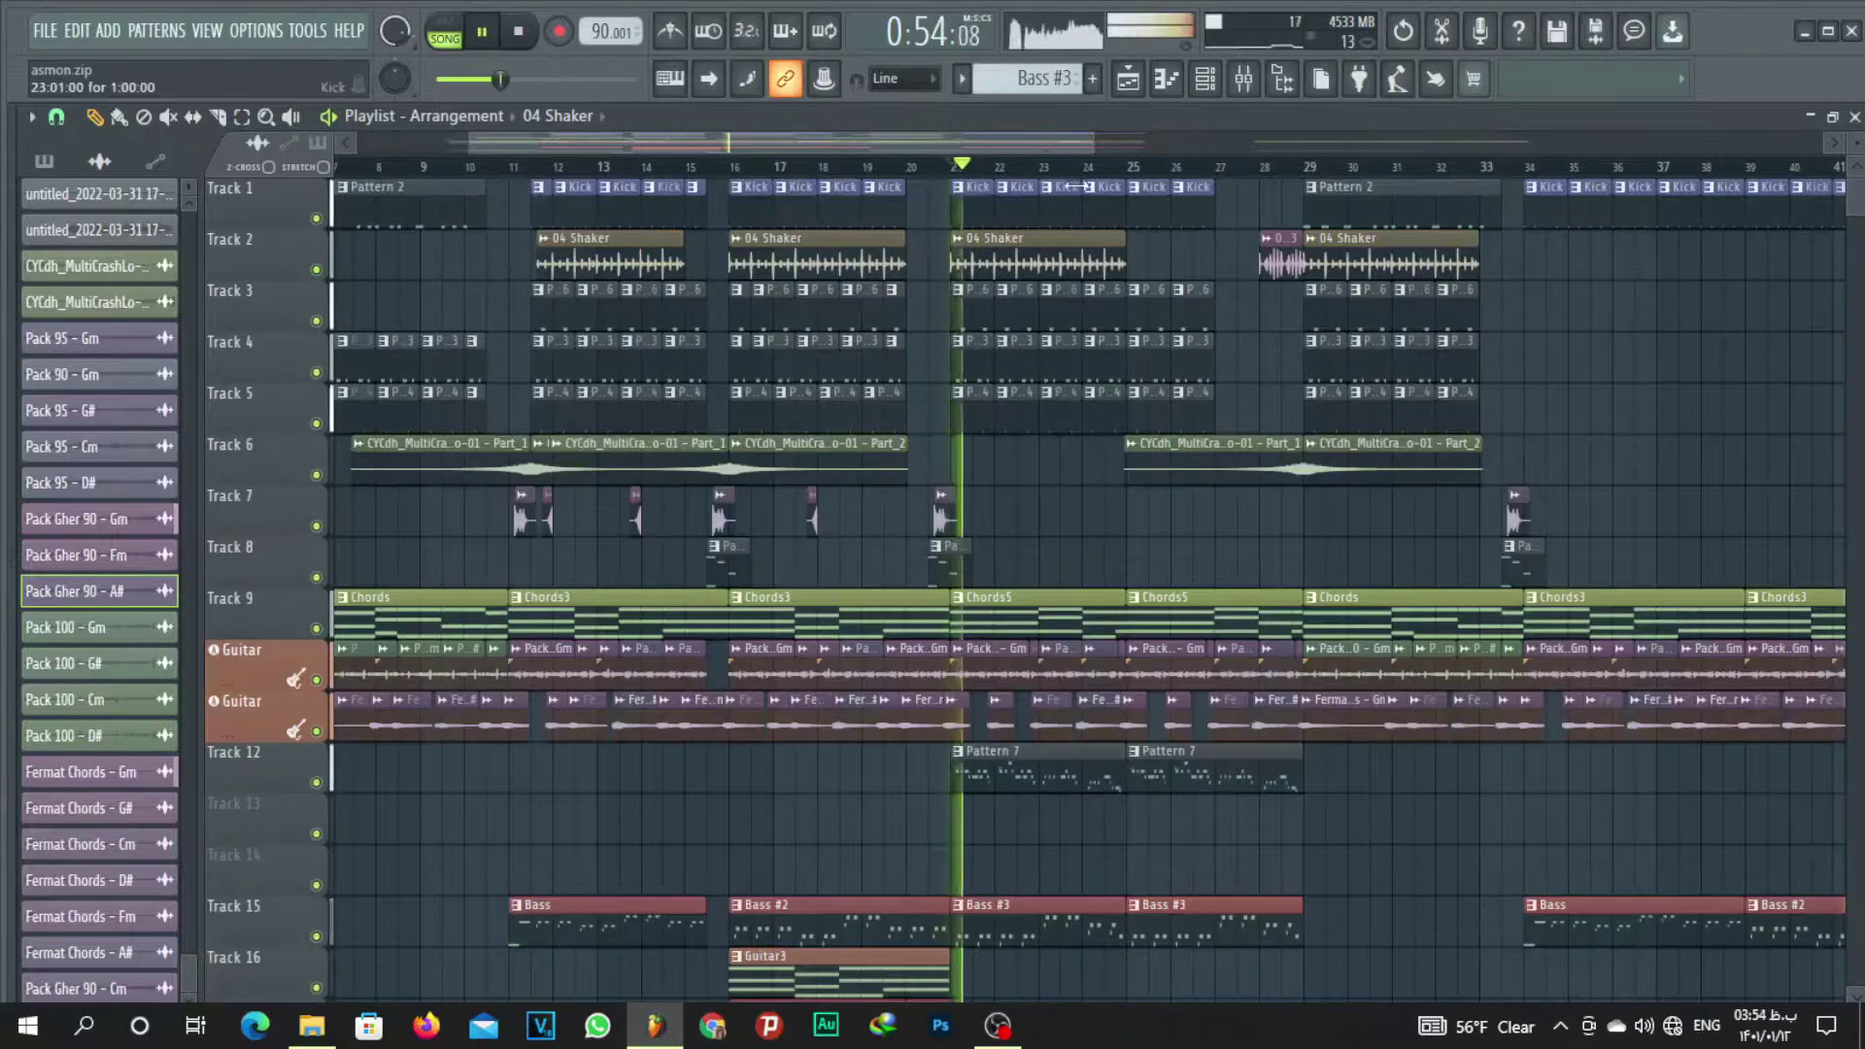
key("space")
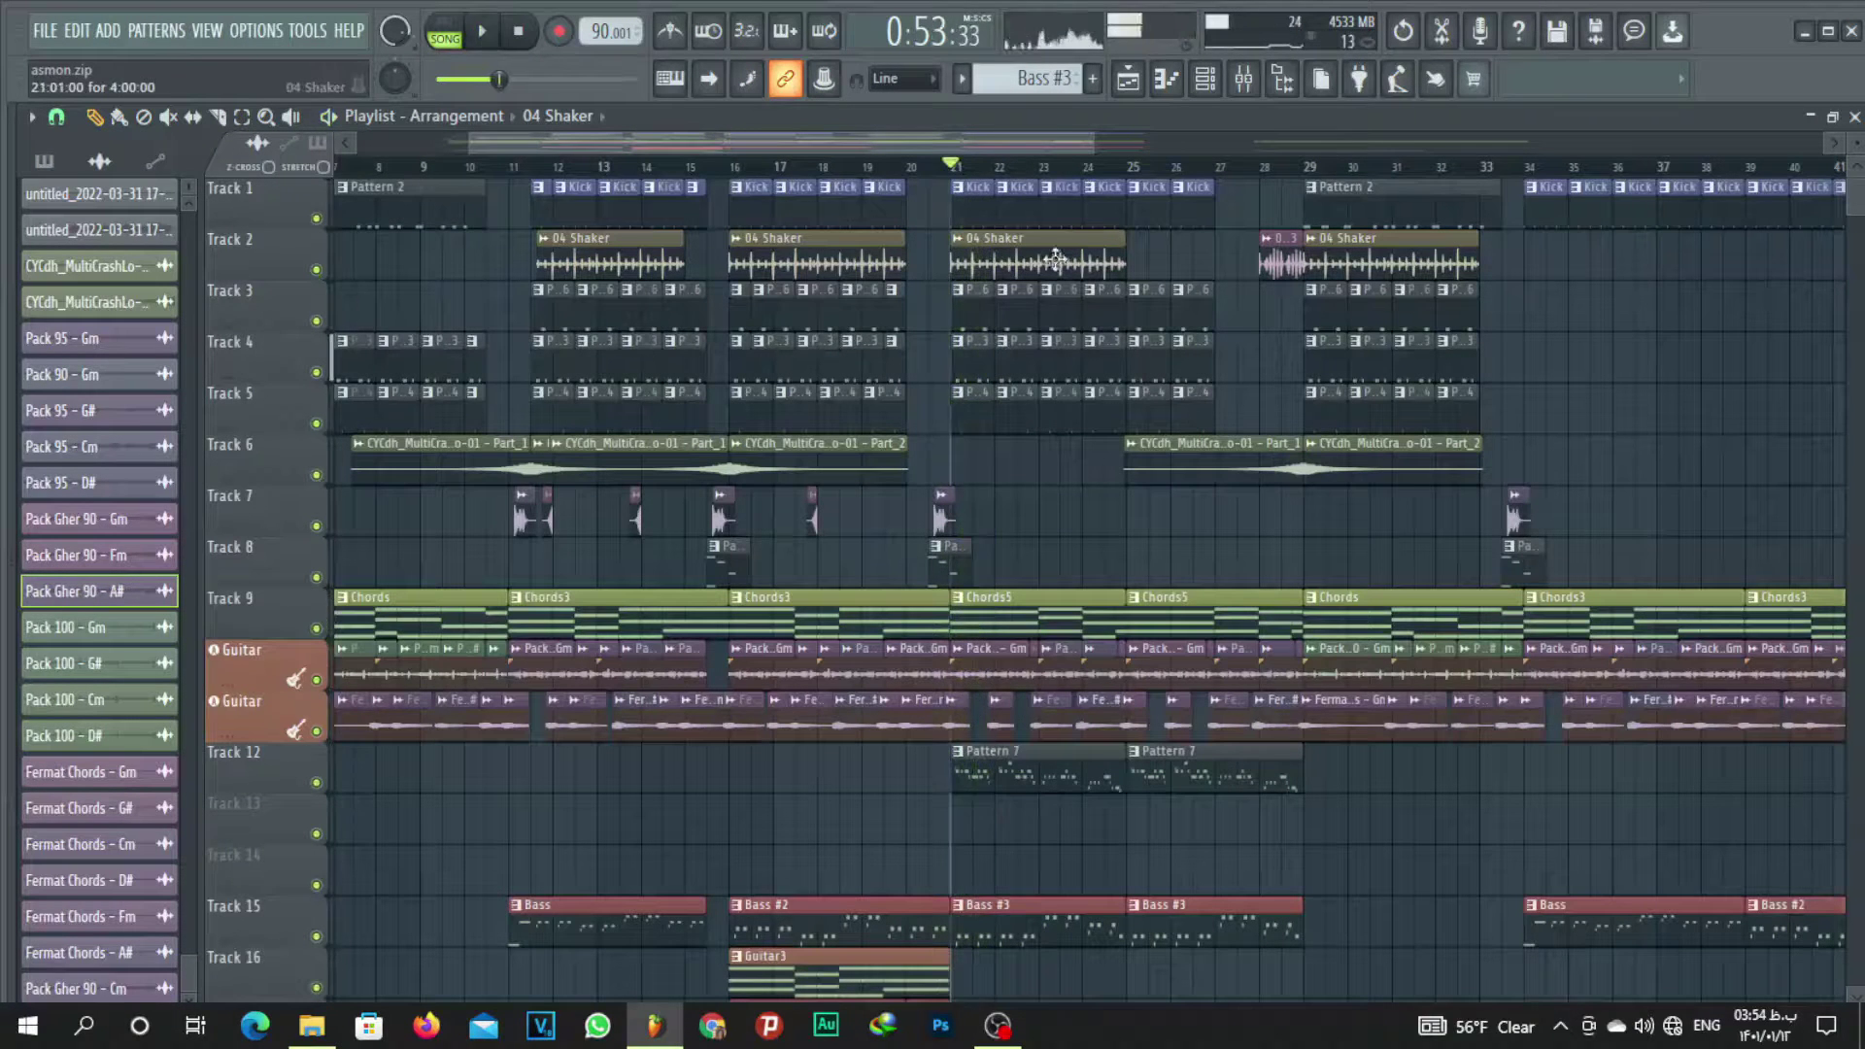
Add an 04 Shaker clip from bar 25 to 28 on Track 2 and a Kick clip at bar 27 on Track 1.
left_click_drag(1195, 275, 1605, 273)
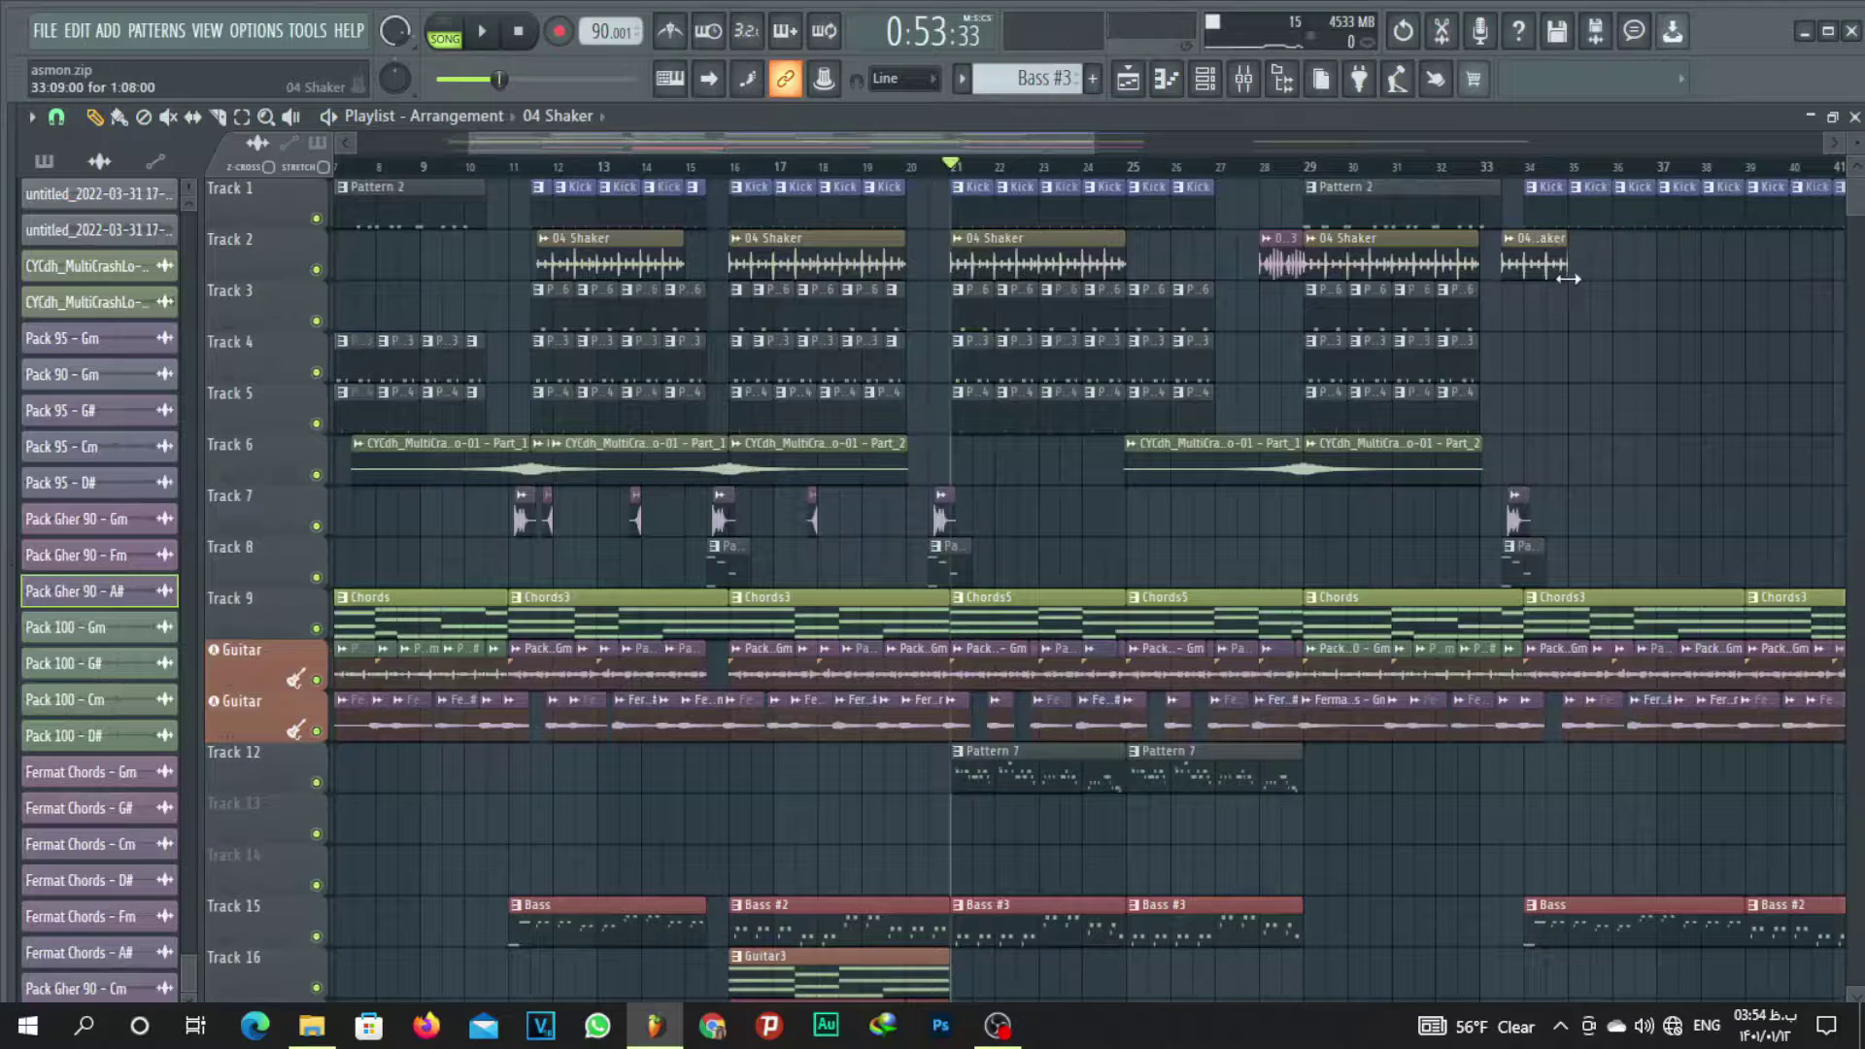
left_click_drag(1191, 259, 1202, 255)
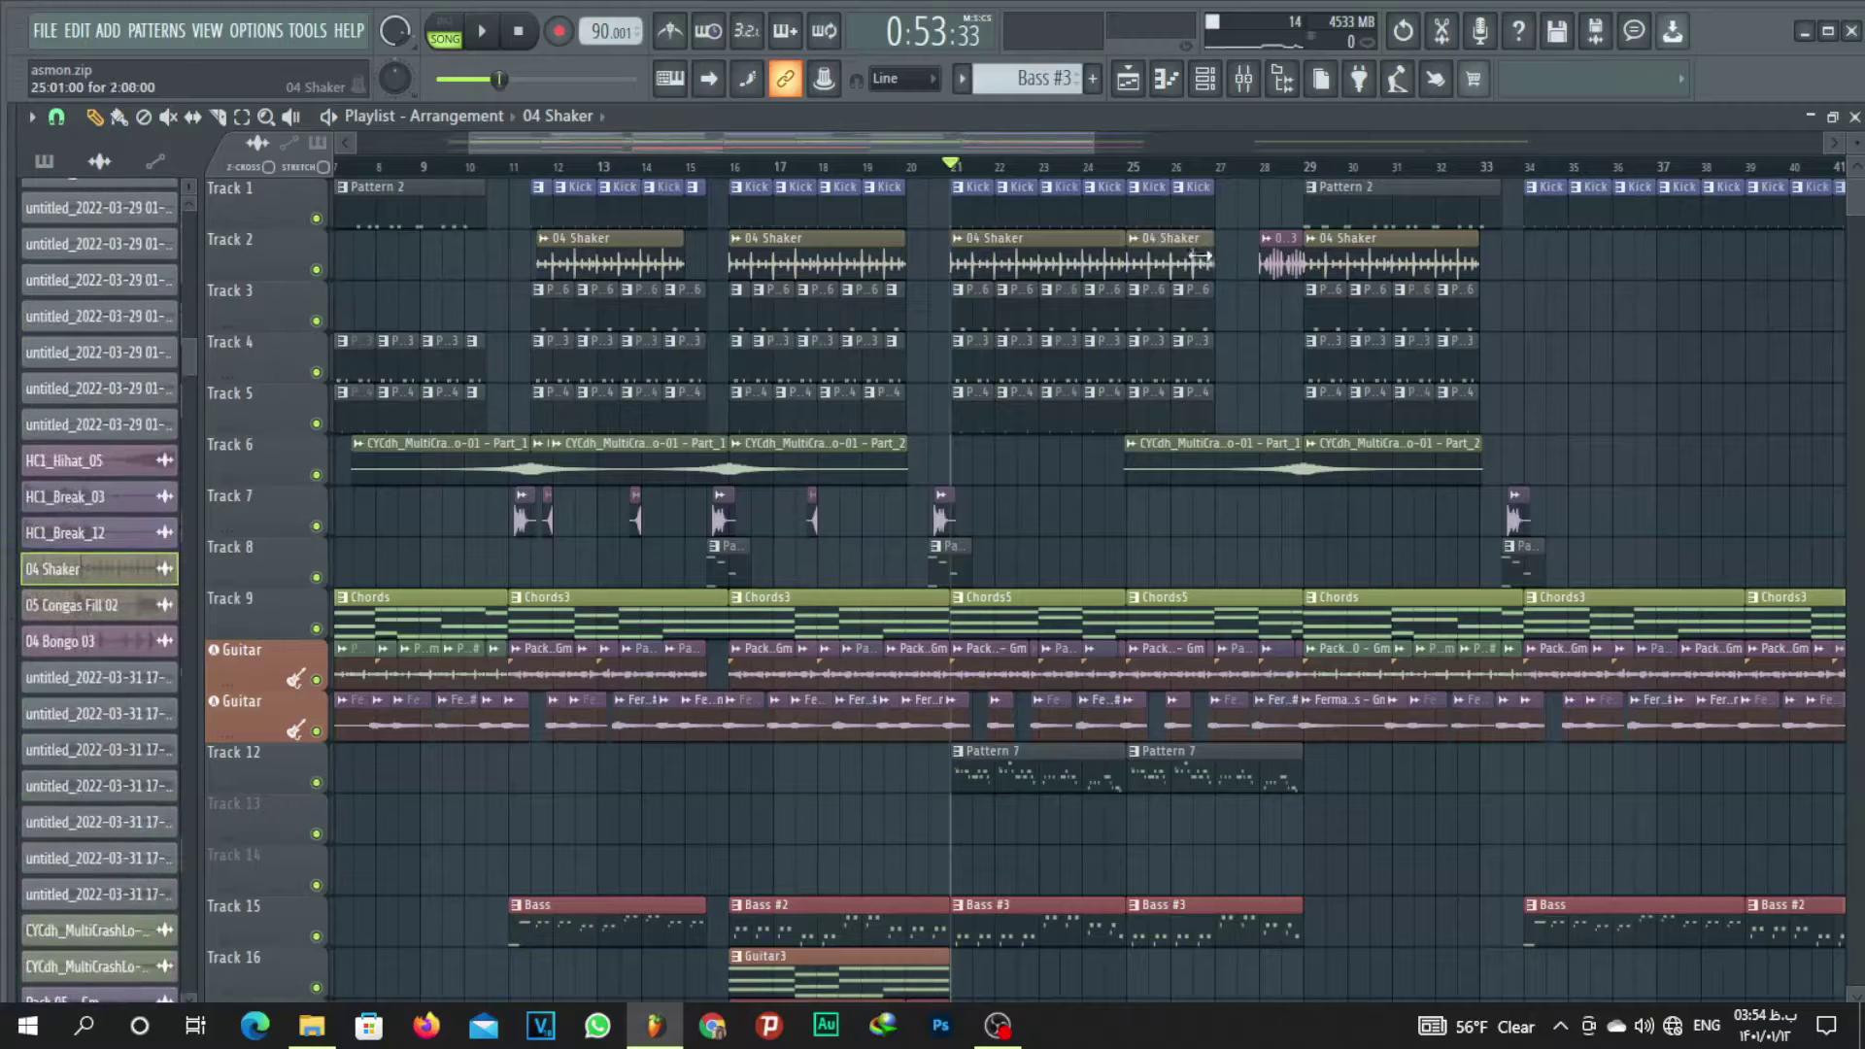
left_click(1209, 206)
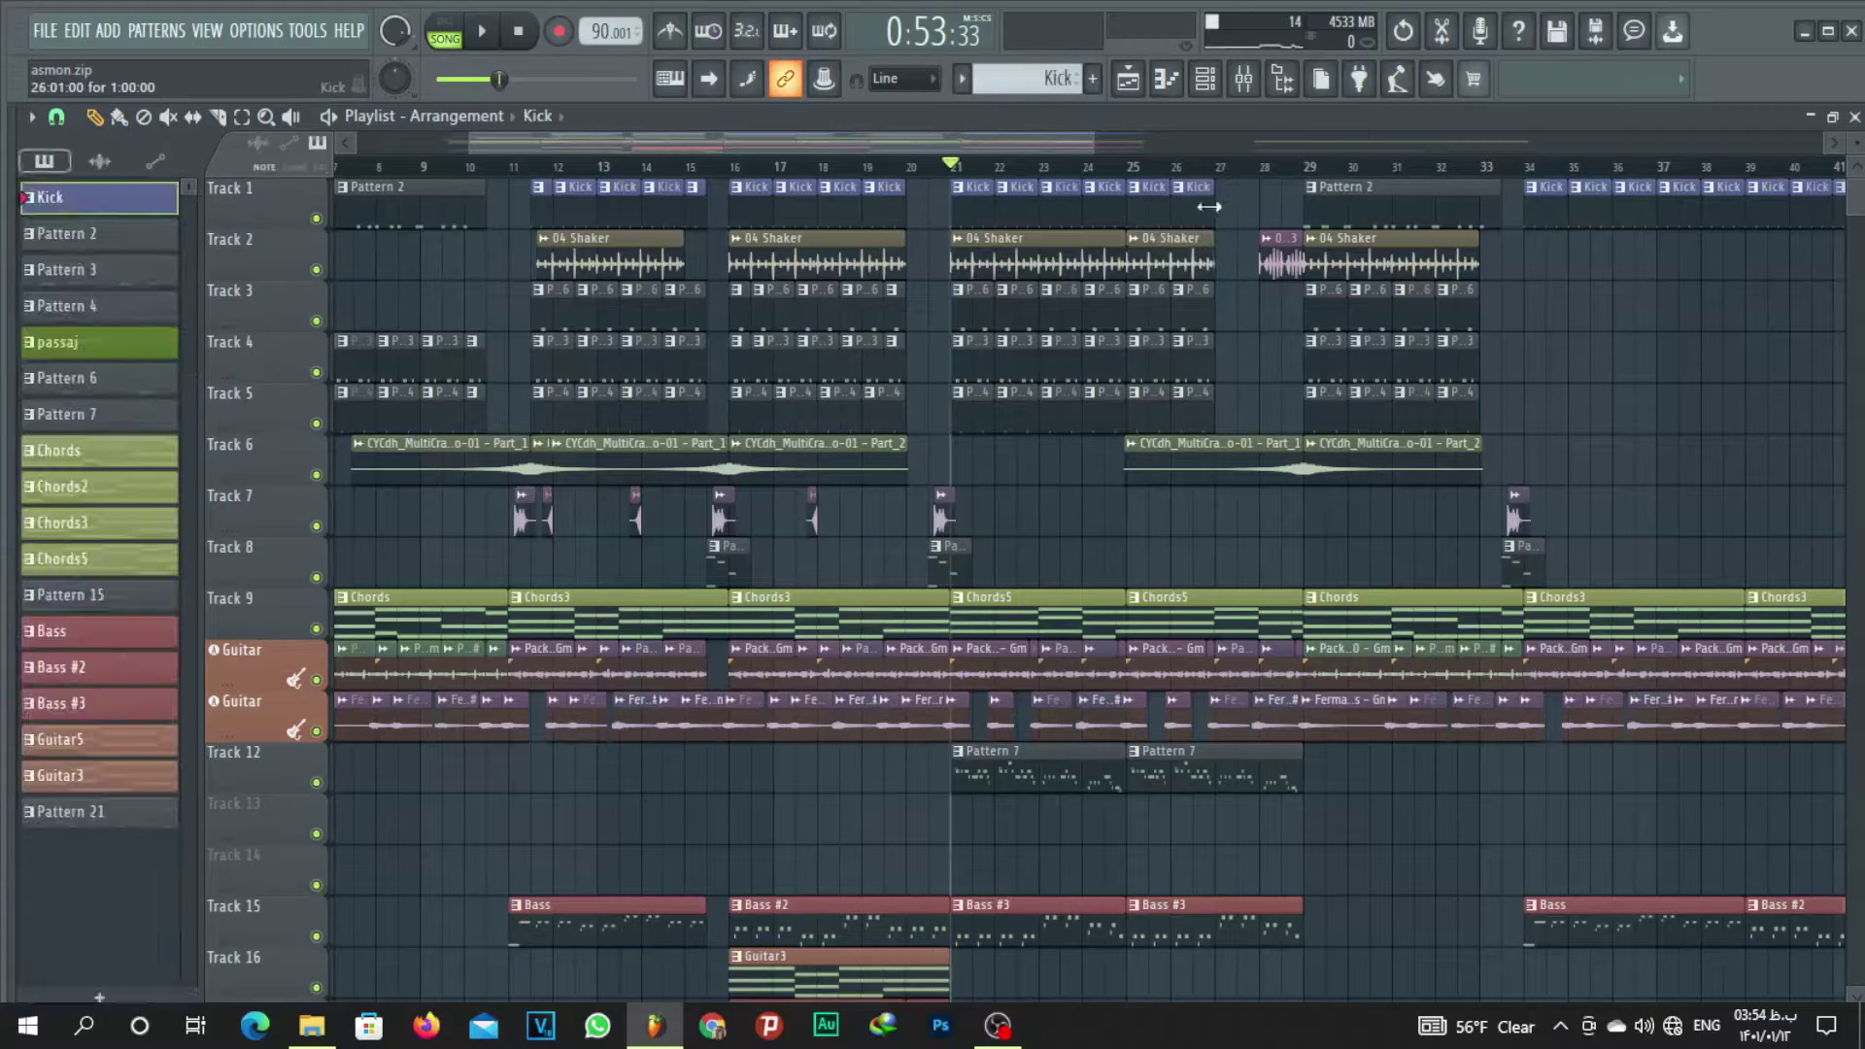
left_click(1197, 263)
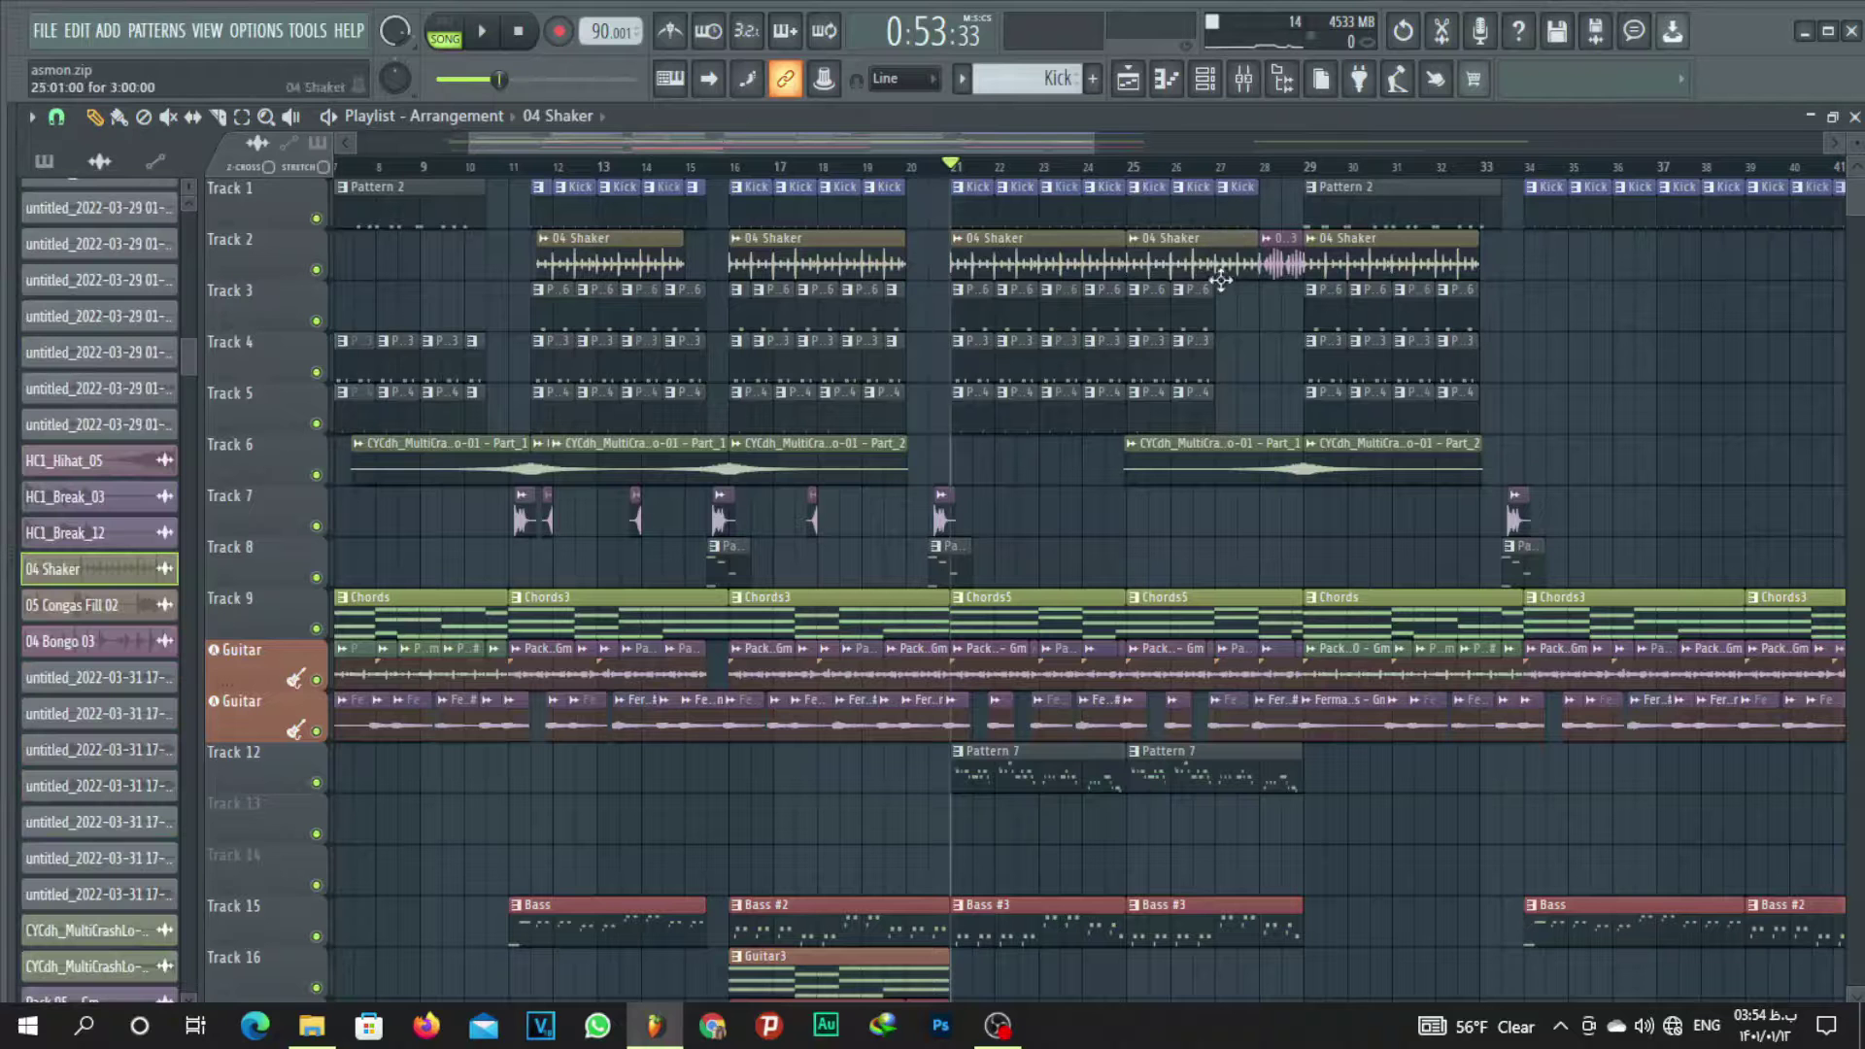
Isolate Tracks 3 and 4 and add a Pattern 6 and a Pattern 3 clip at bar 27 while listening from bar 21.
left_click(1212, 310)
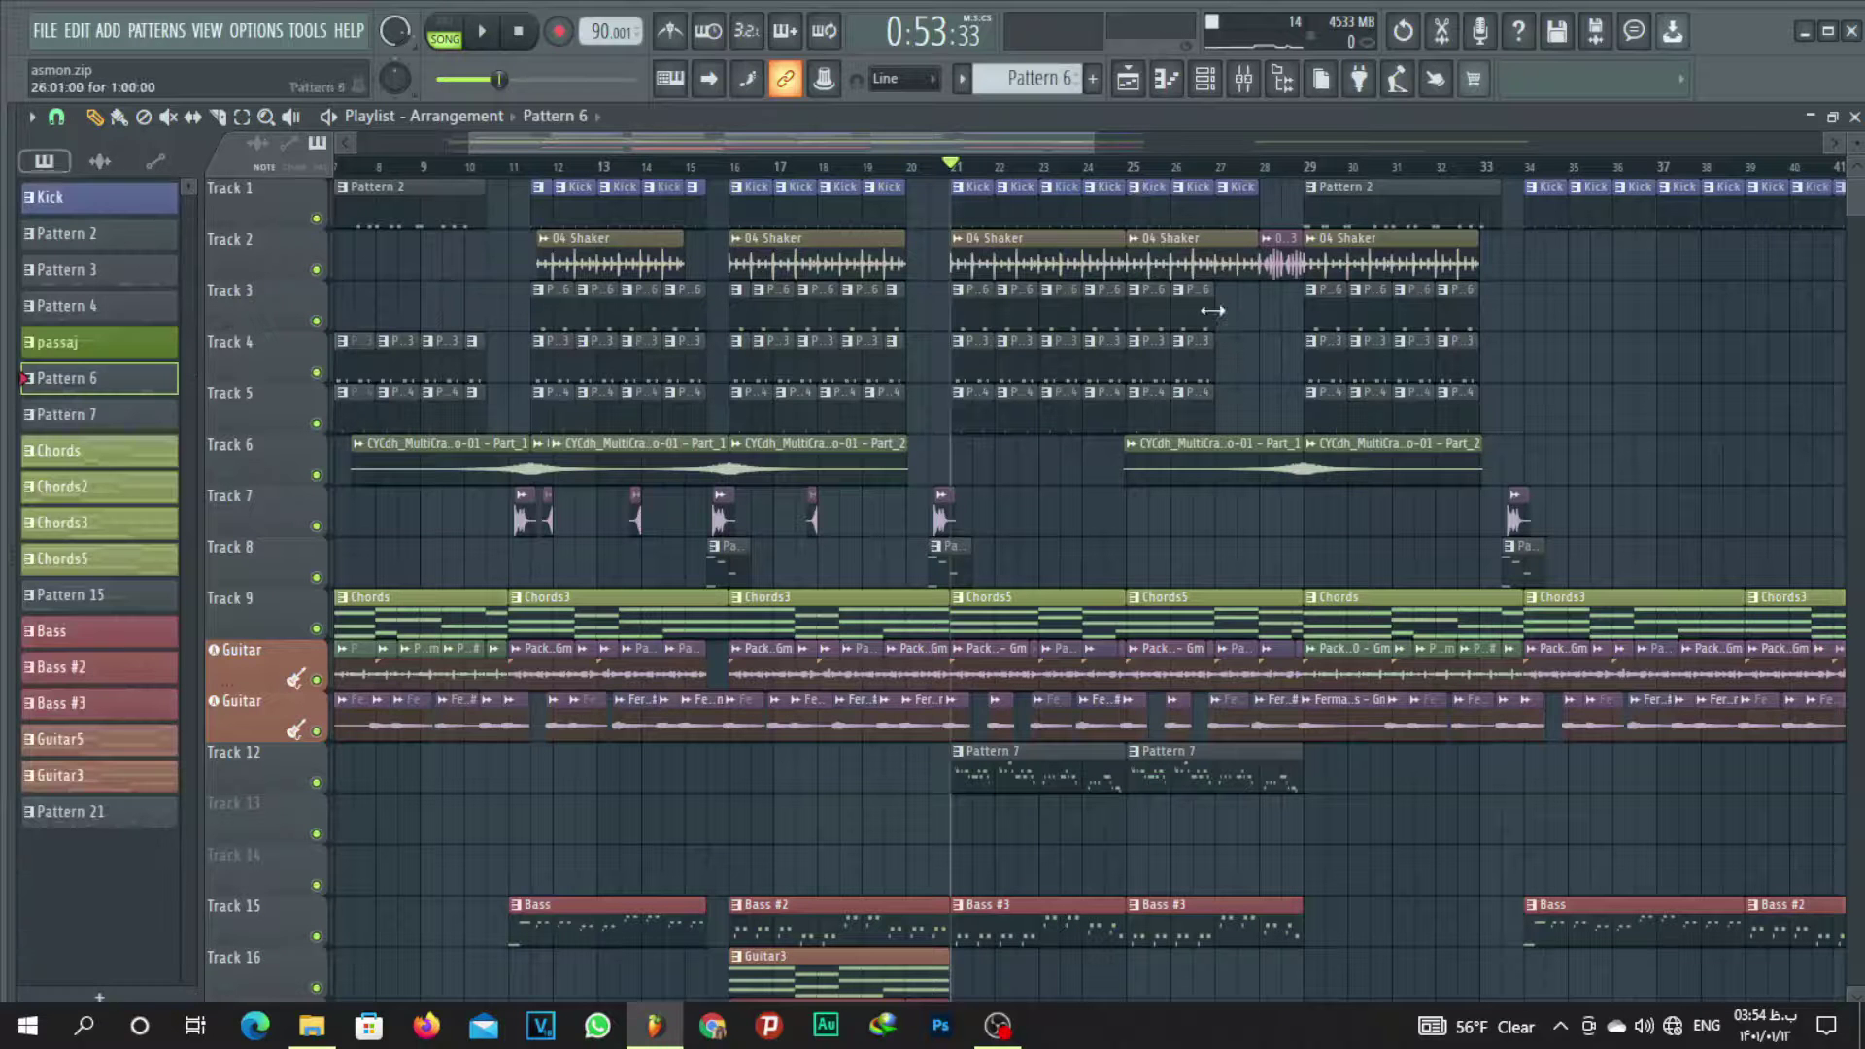
right_click(317, 321)
key("space")
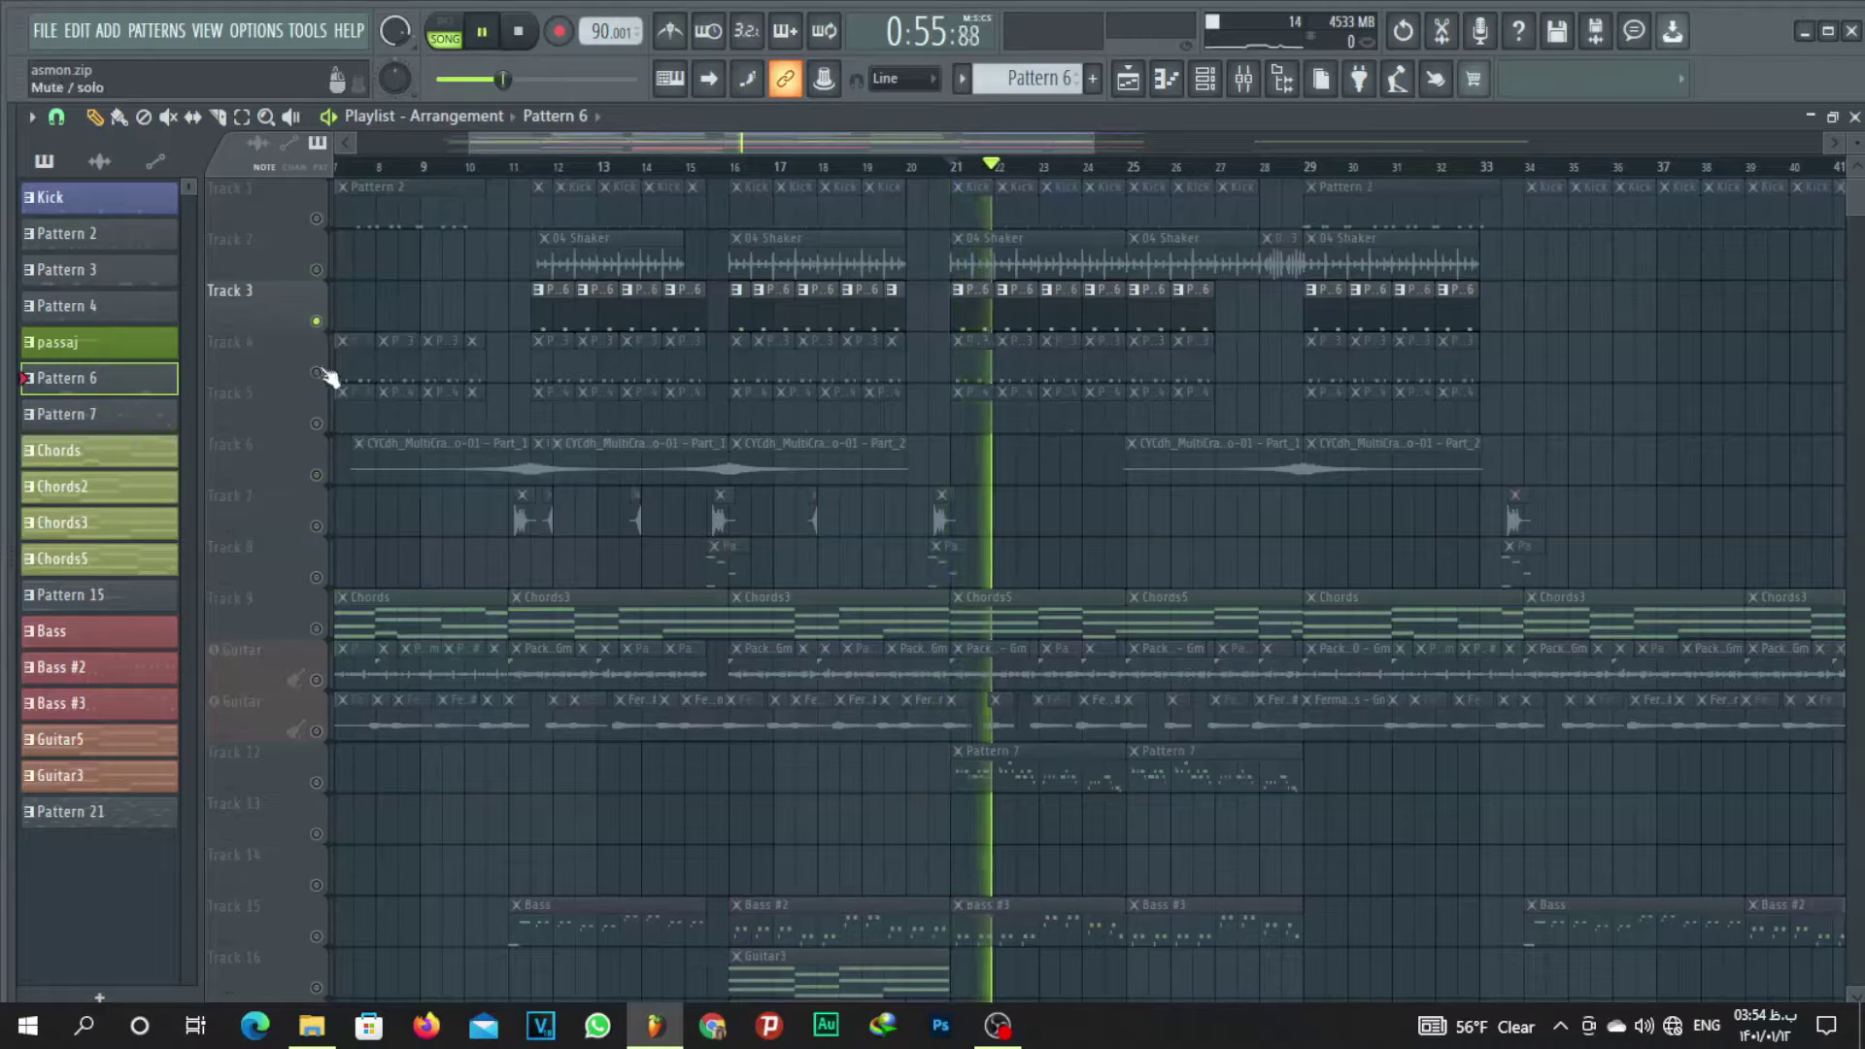
left_click(1207, 368)
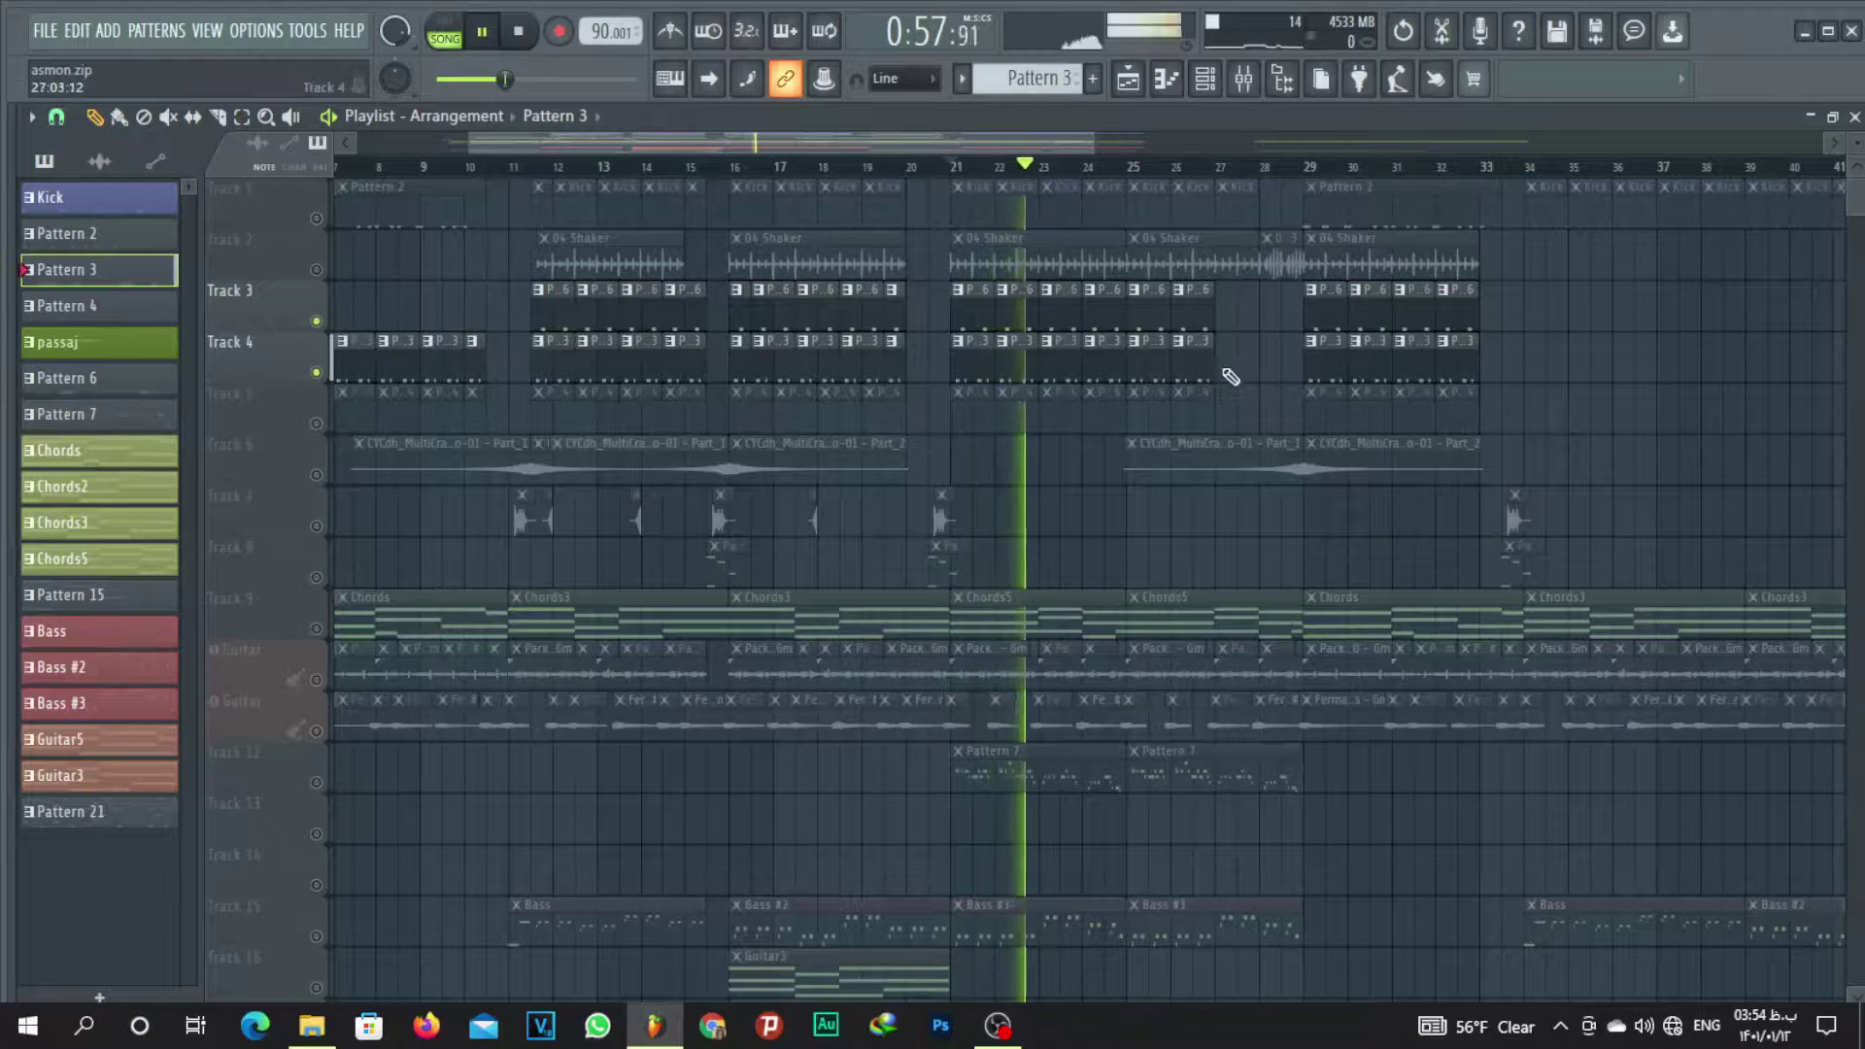
left_click(1222, 369)
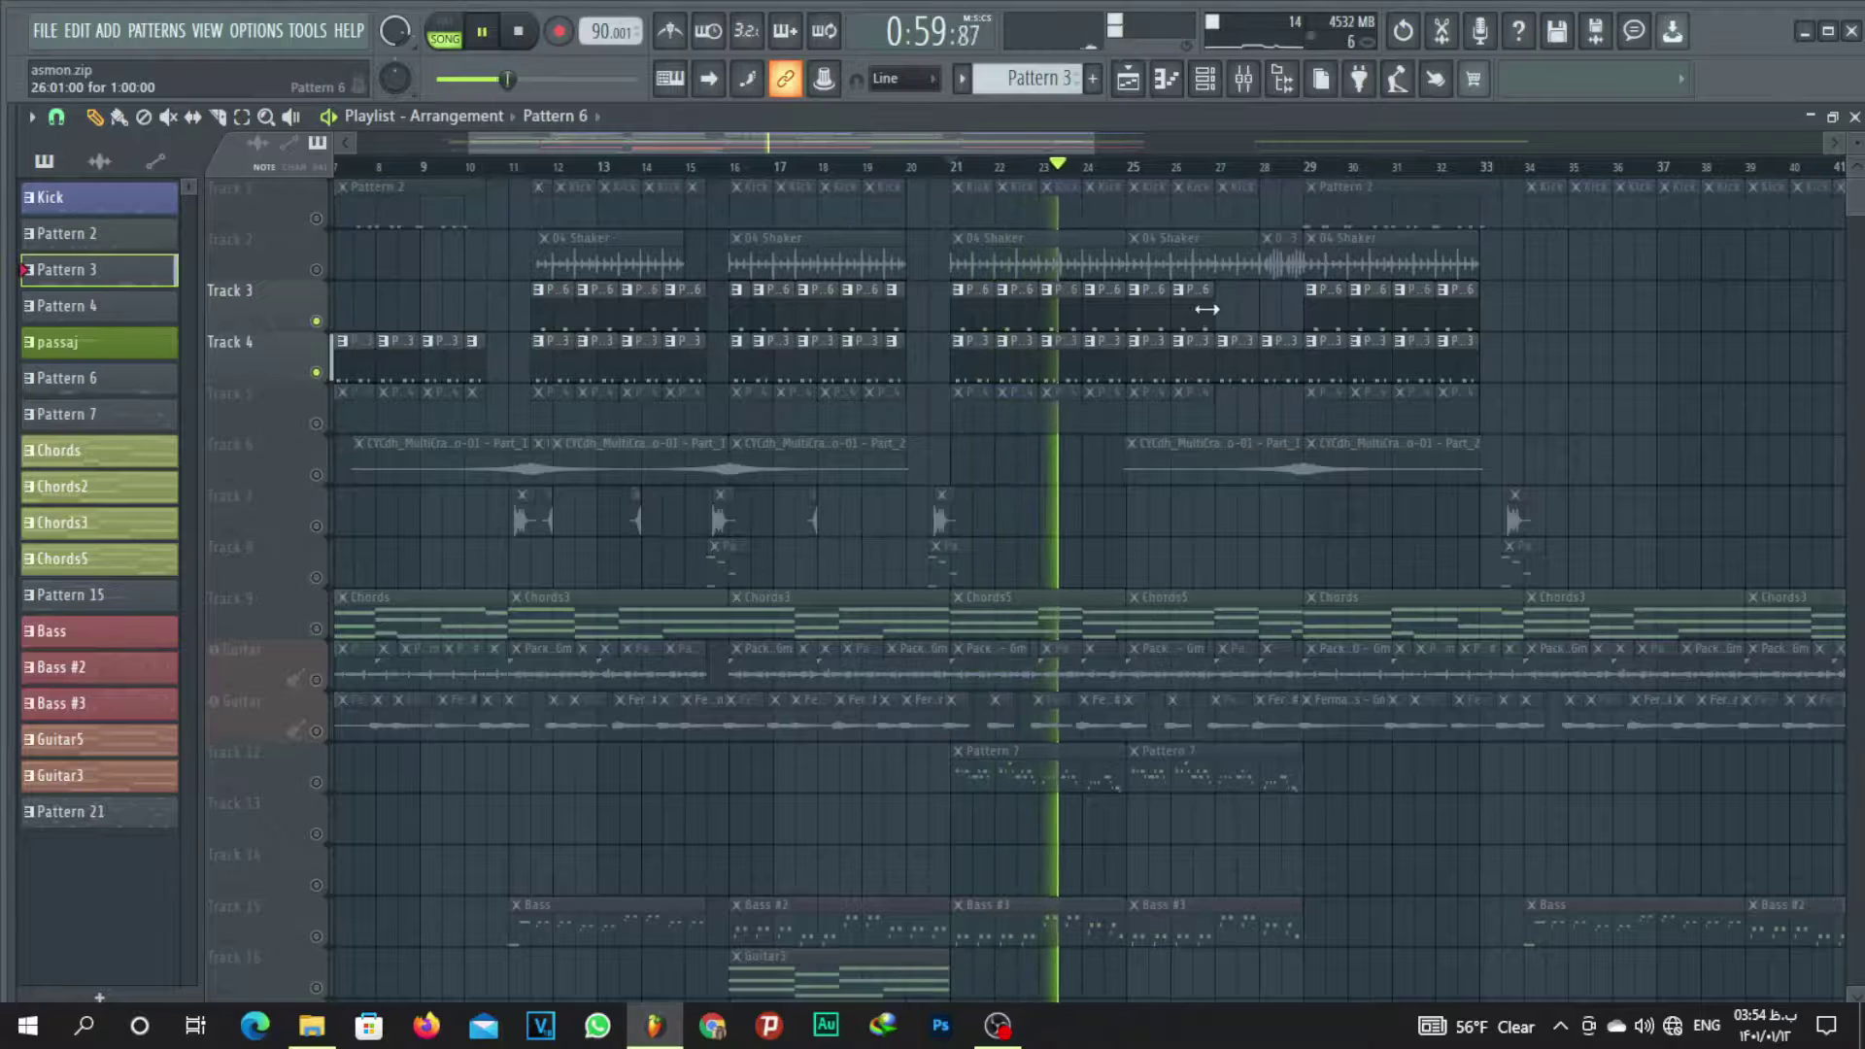
left_click(1275, 348)
right_click(1277, 348)
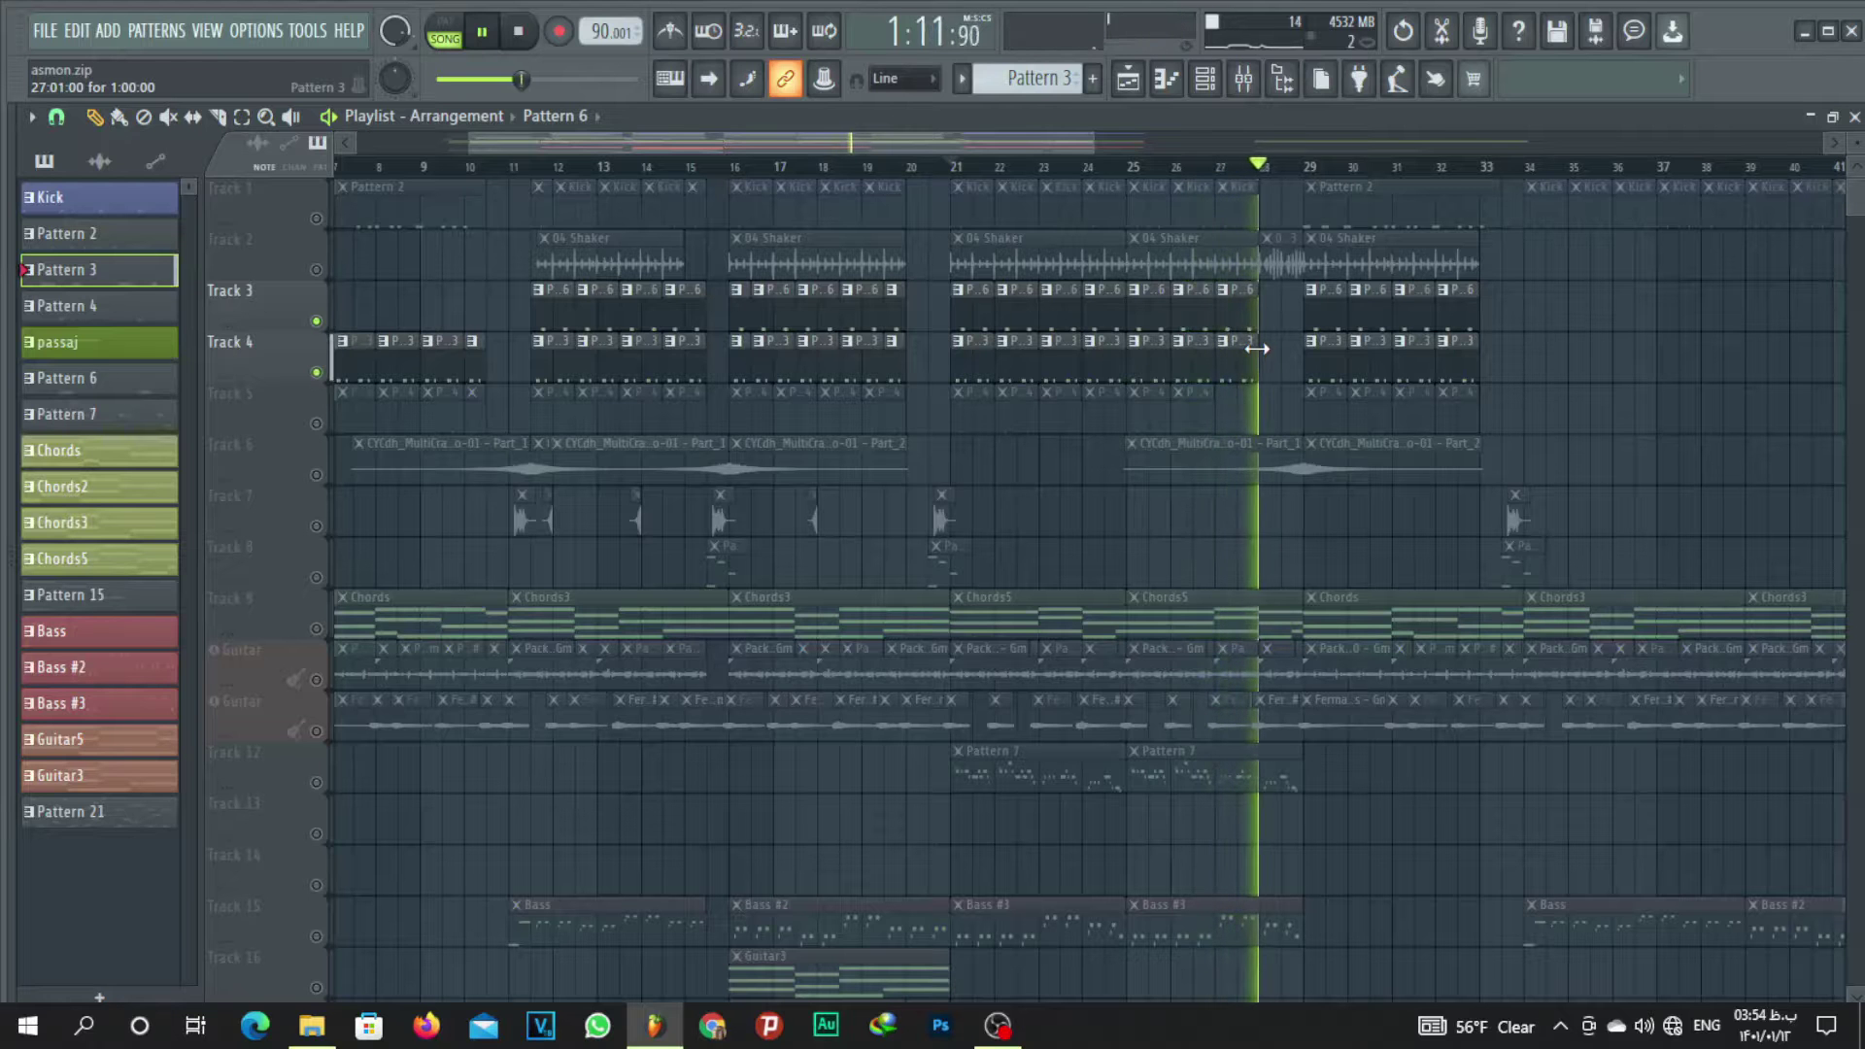
key("space")
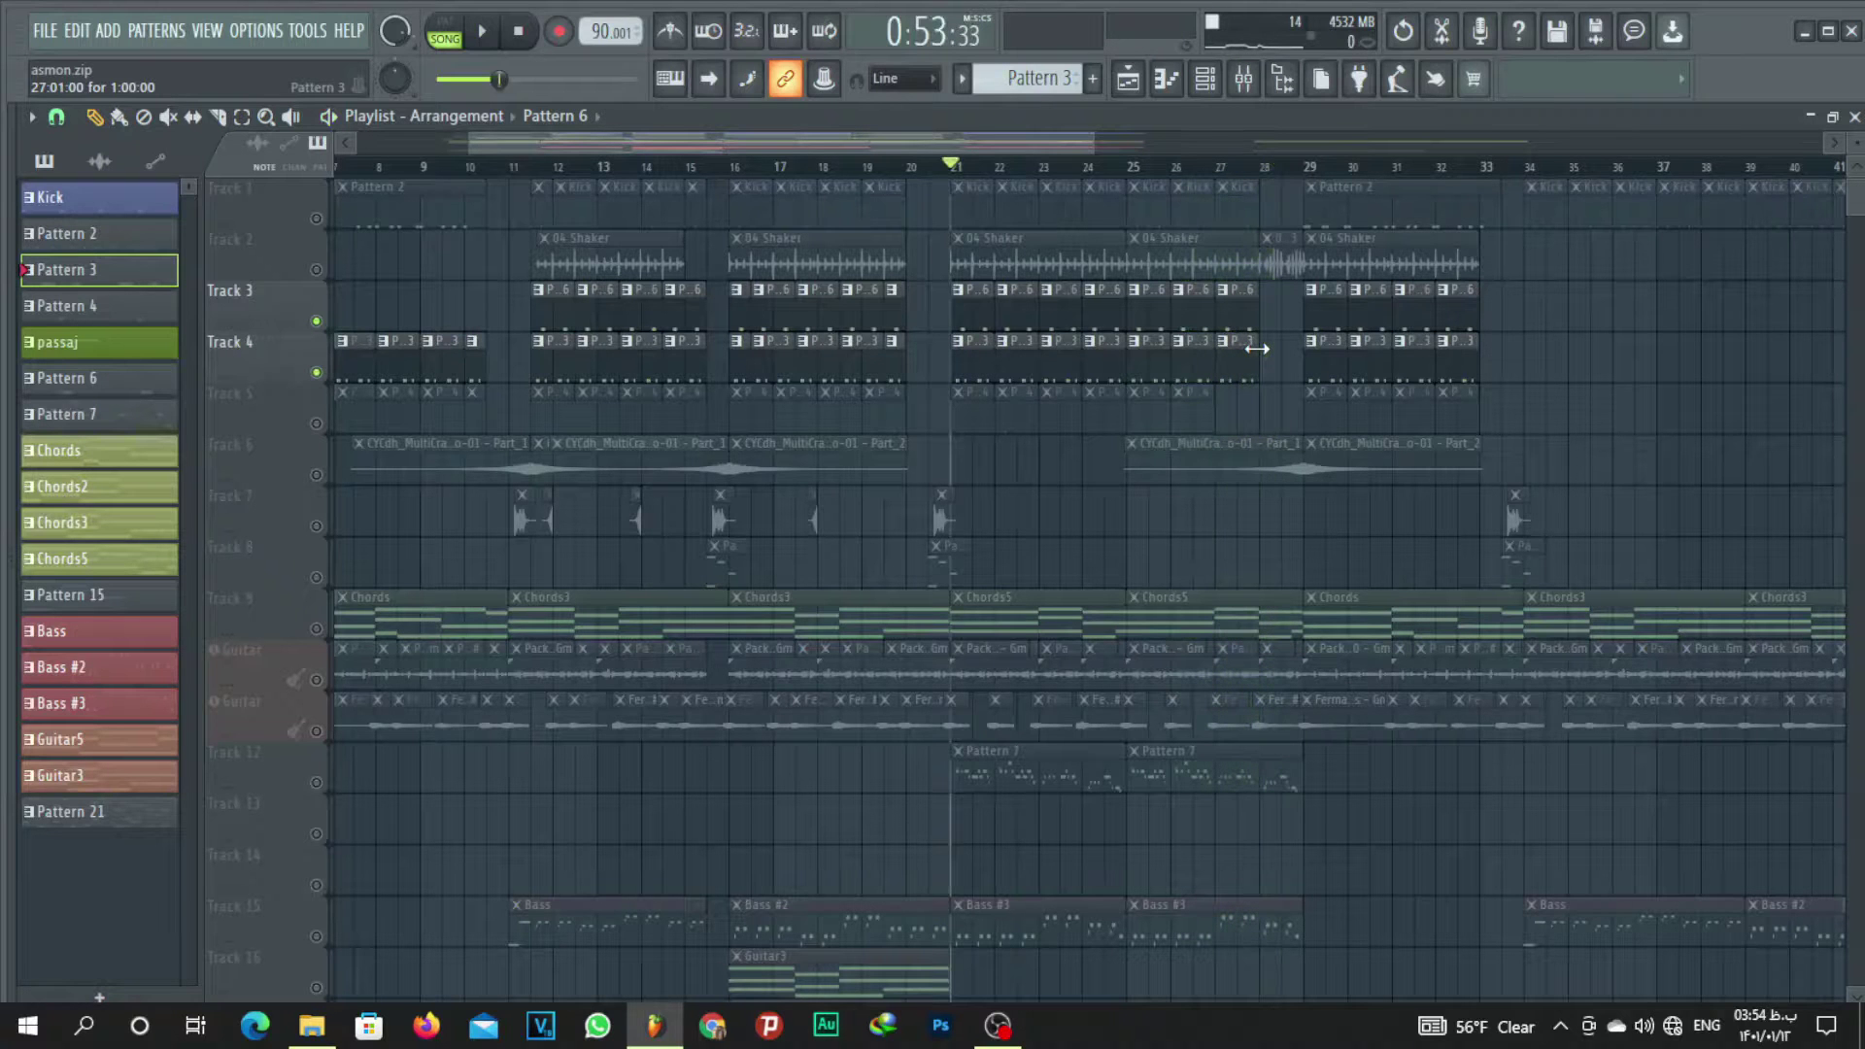
Unmute Tracks 2, 5 and 7 and listen to the percussion from bar 21.
left_click(316, 271)
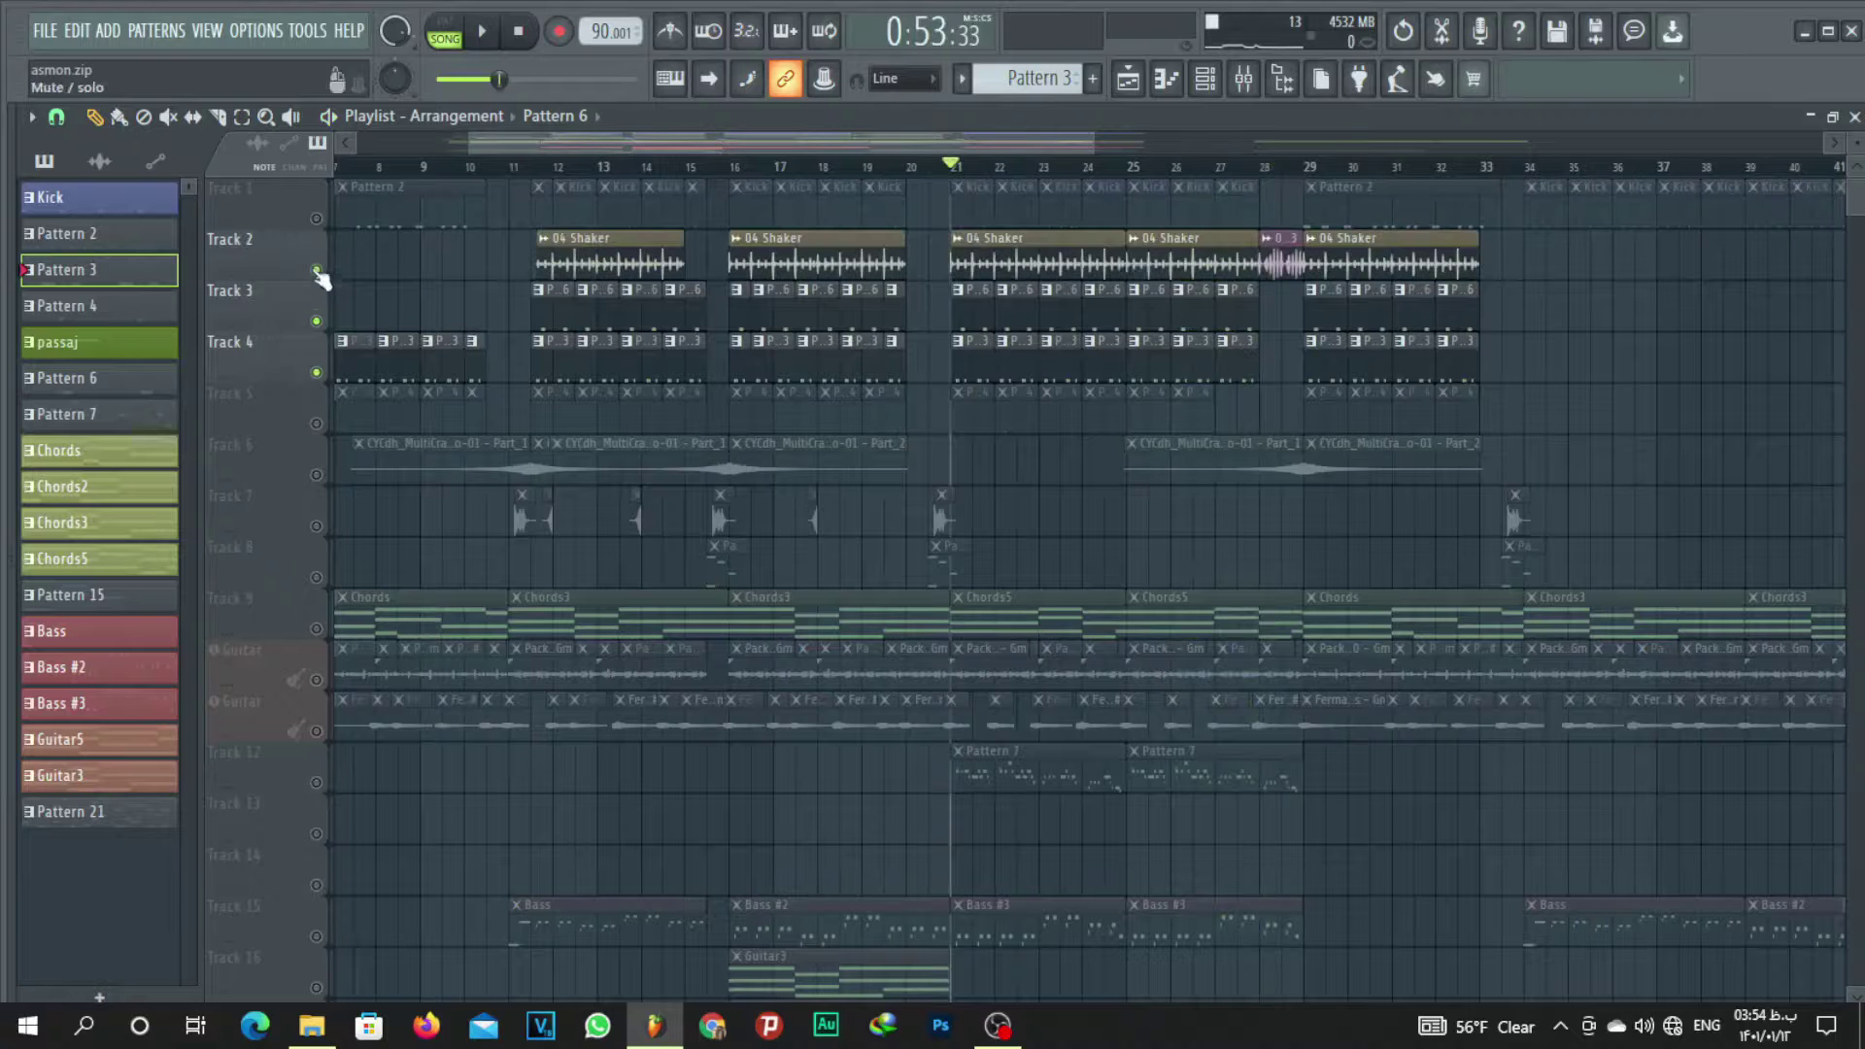
scroll(931, 388, "up", 2)
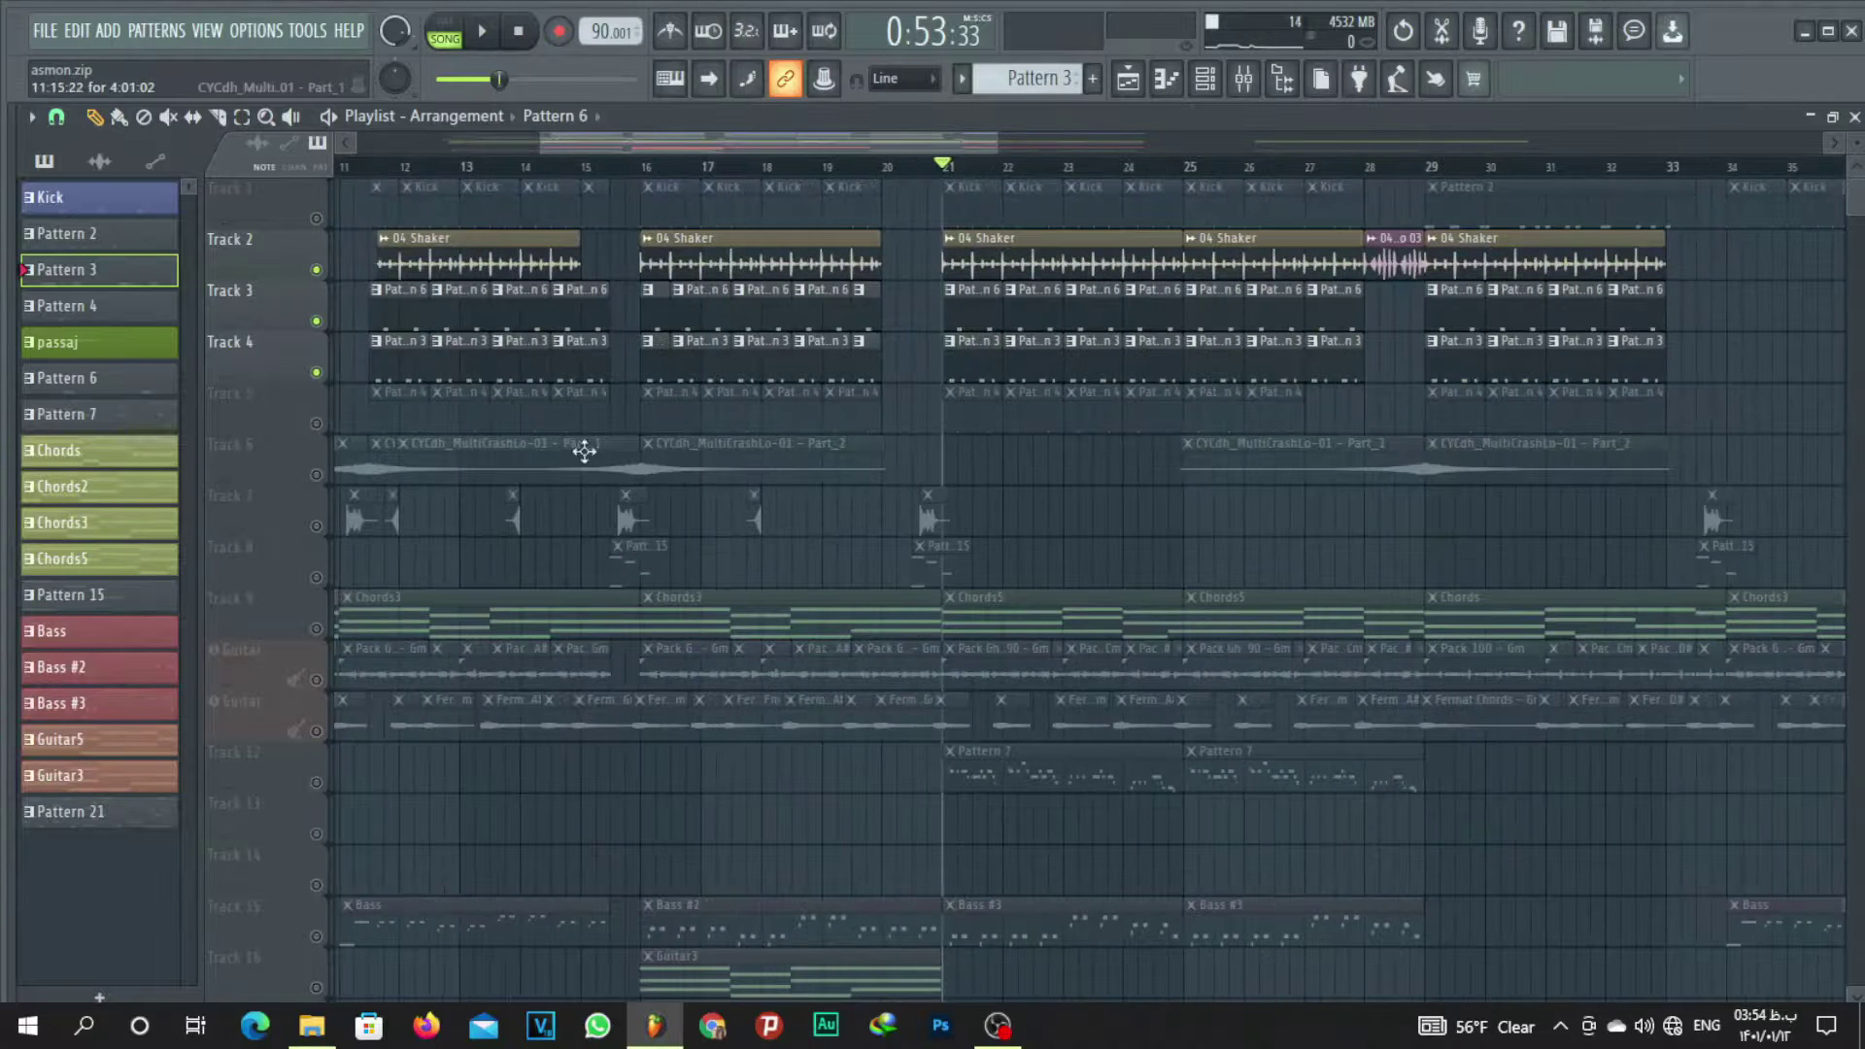
left_click(315, 423)
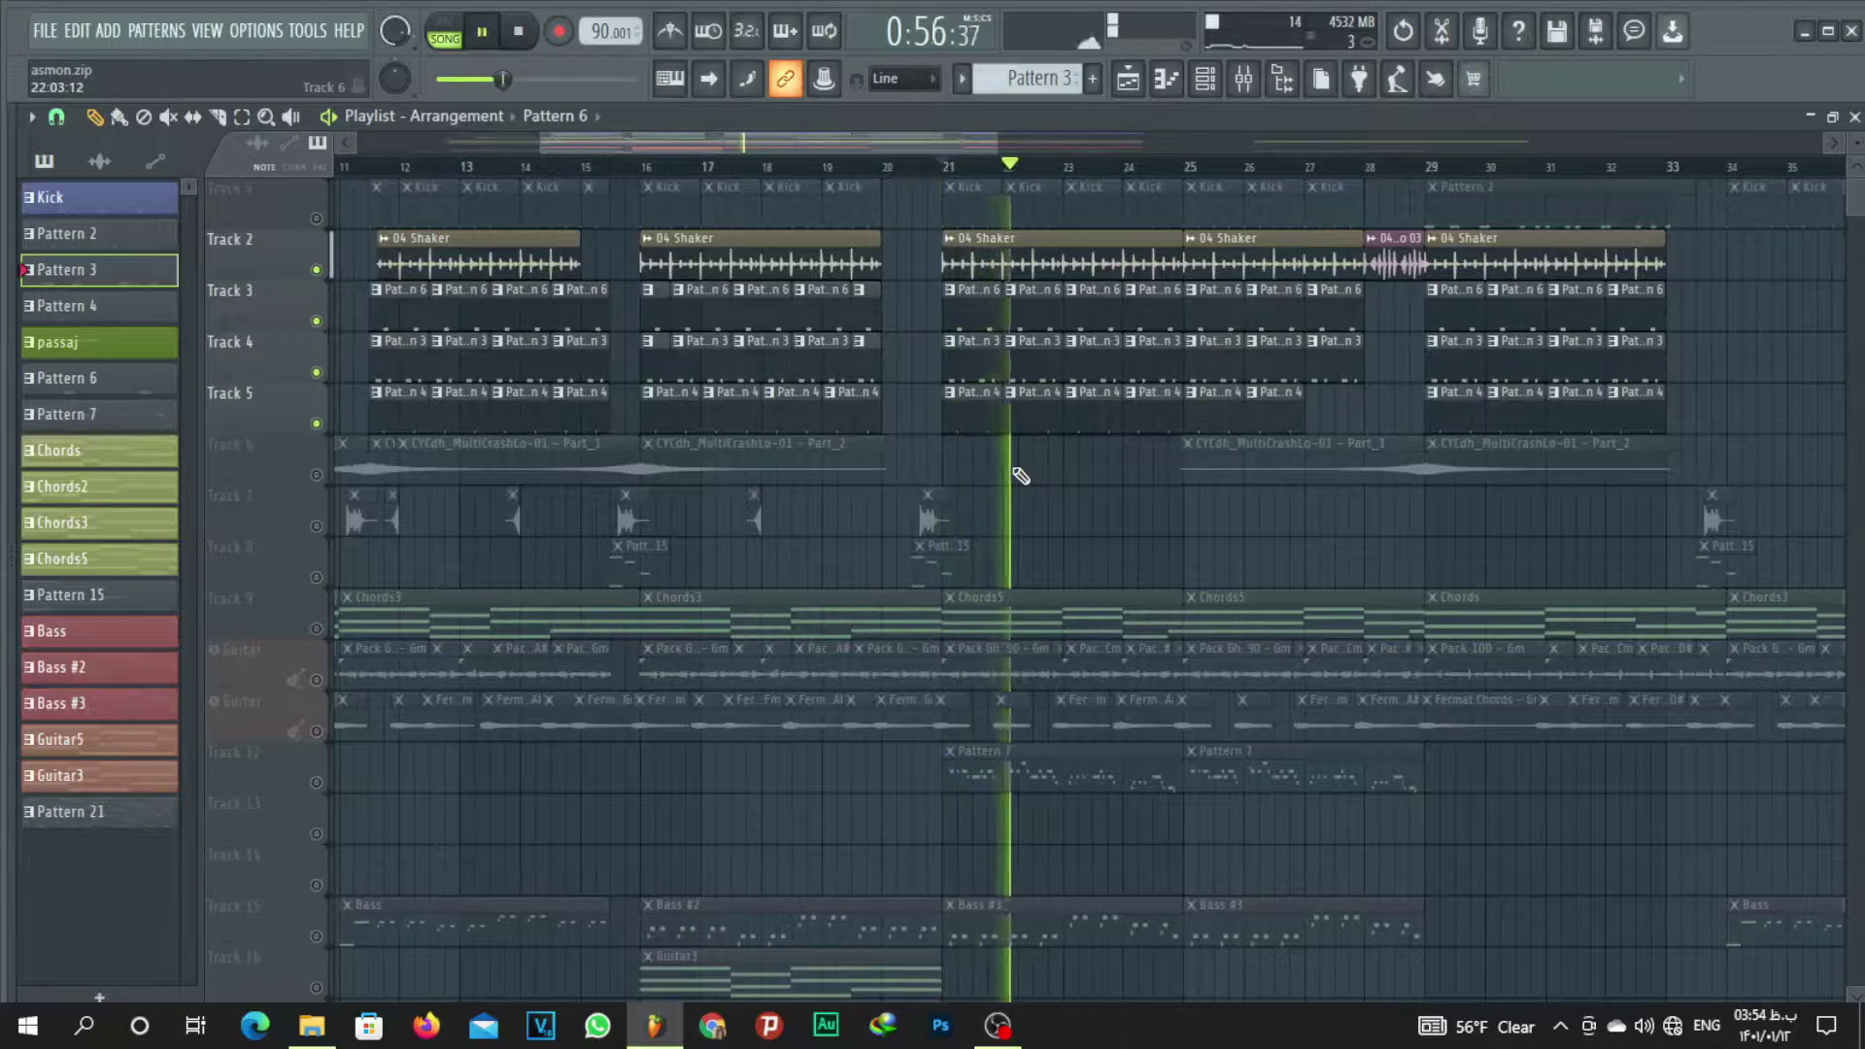
key("space")
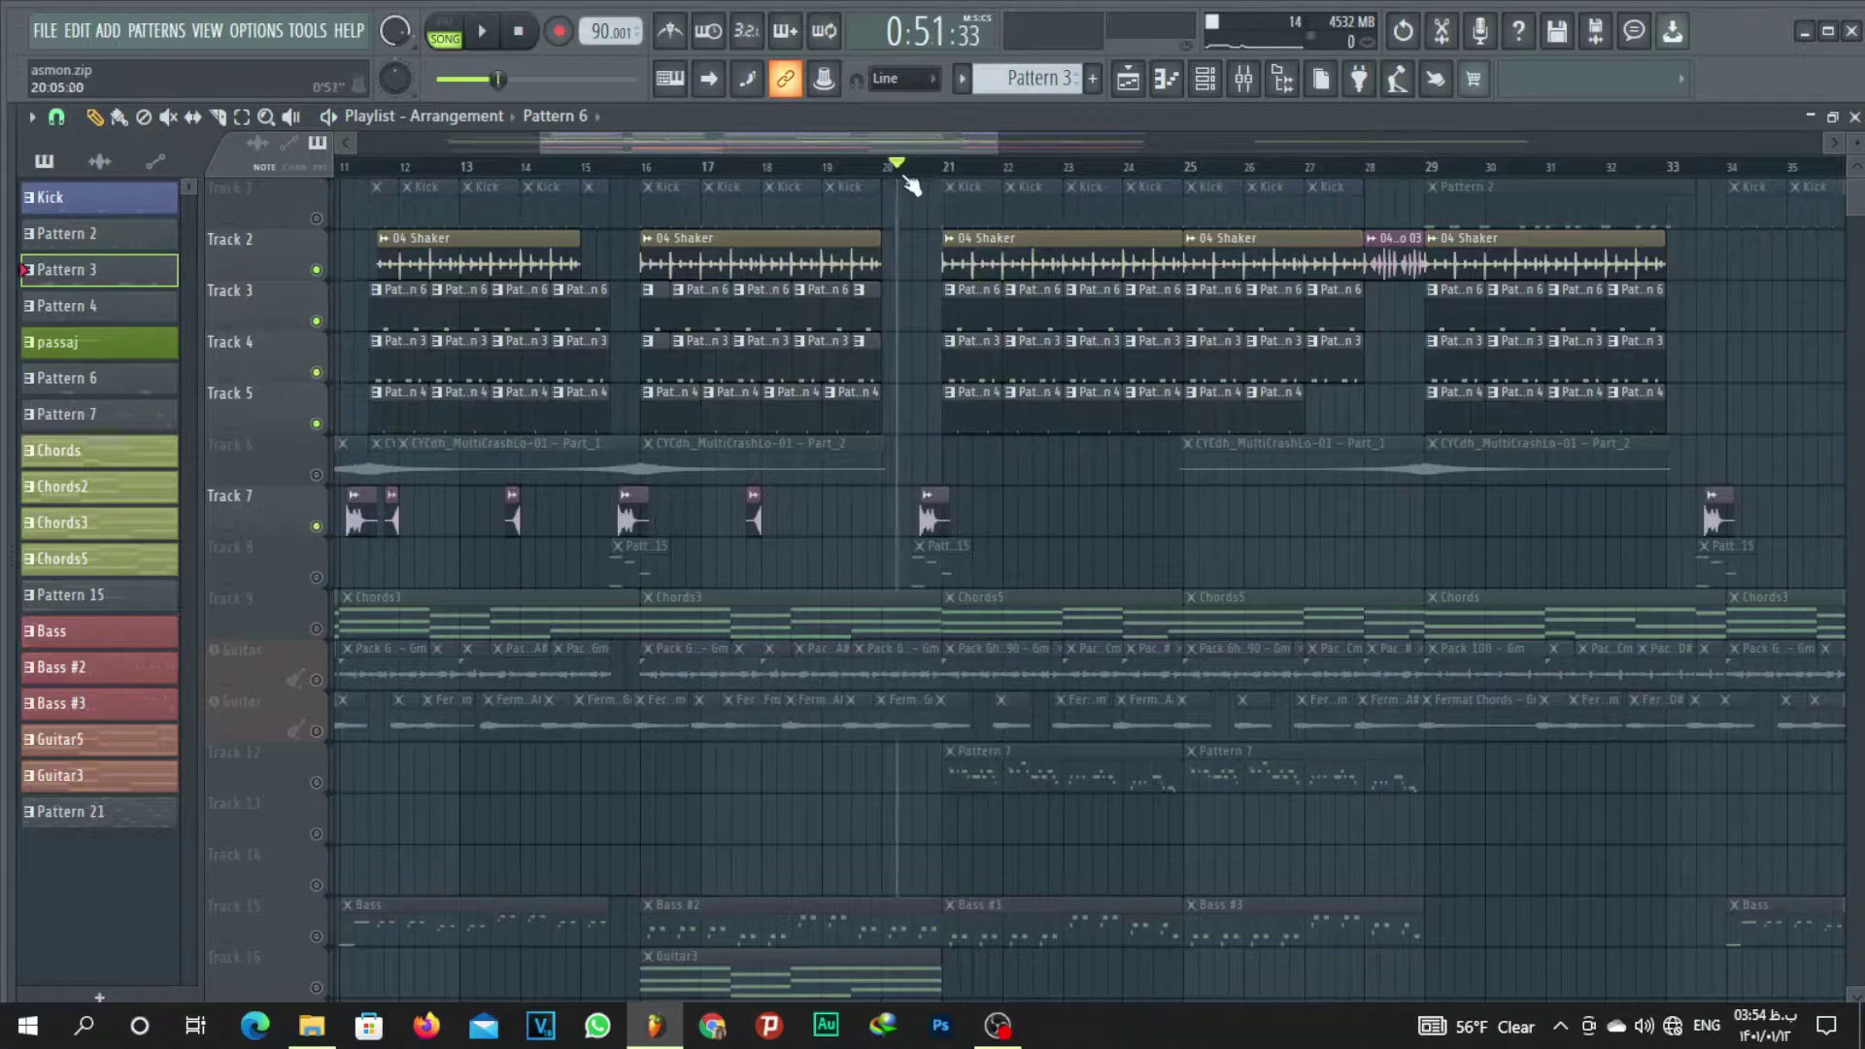
Unmute Track 8 and listen to the Pattern 15 fill leading into bar 21.
key("space")
scroll(949, 179, "up", 3)
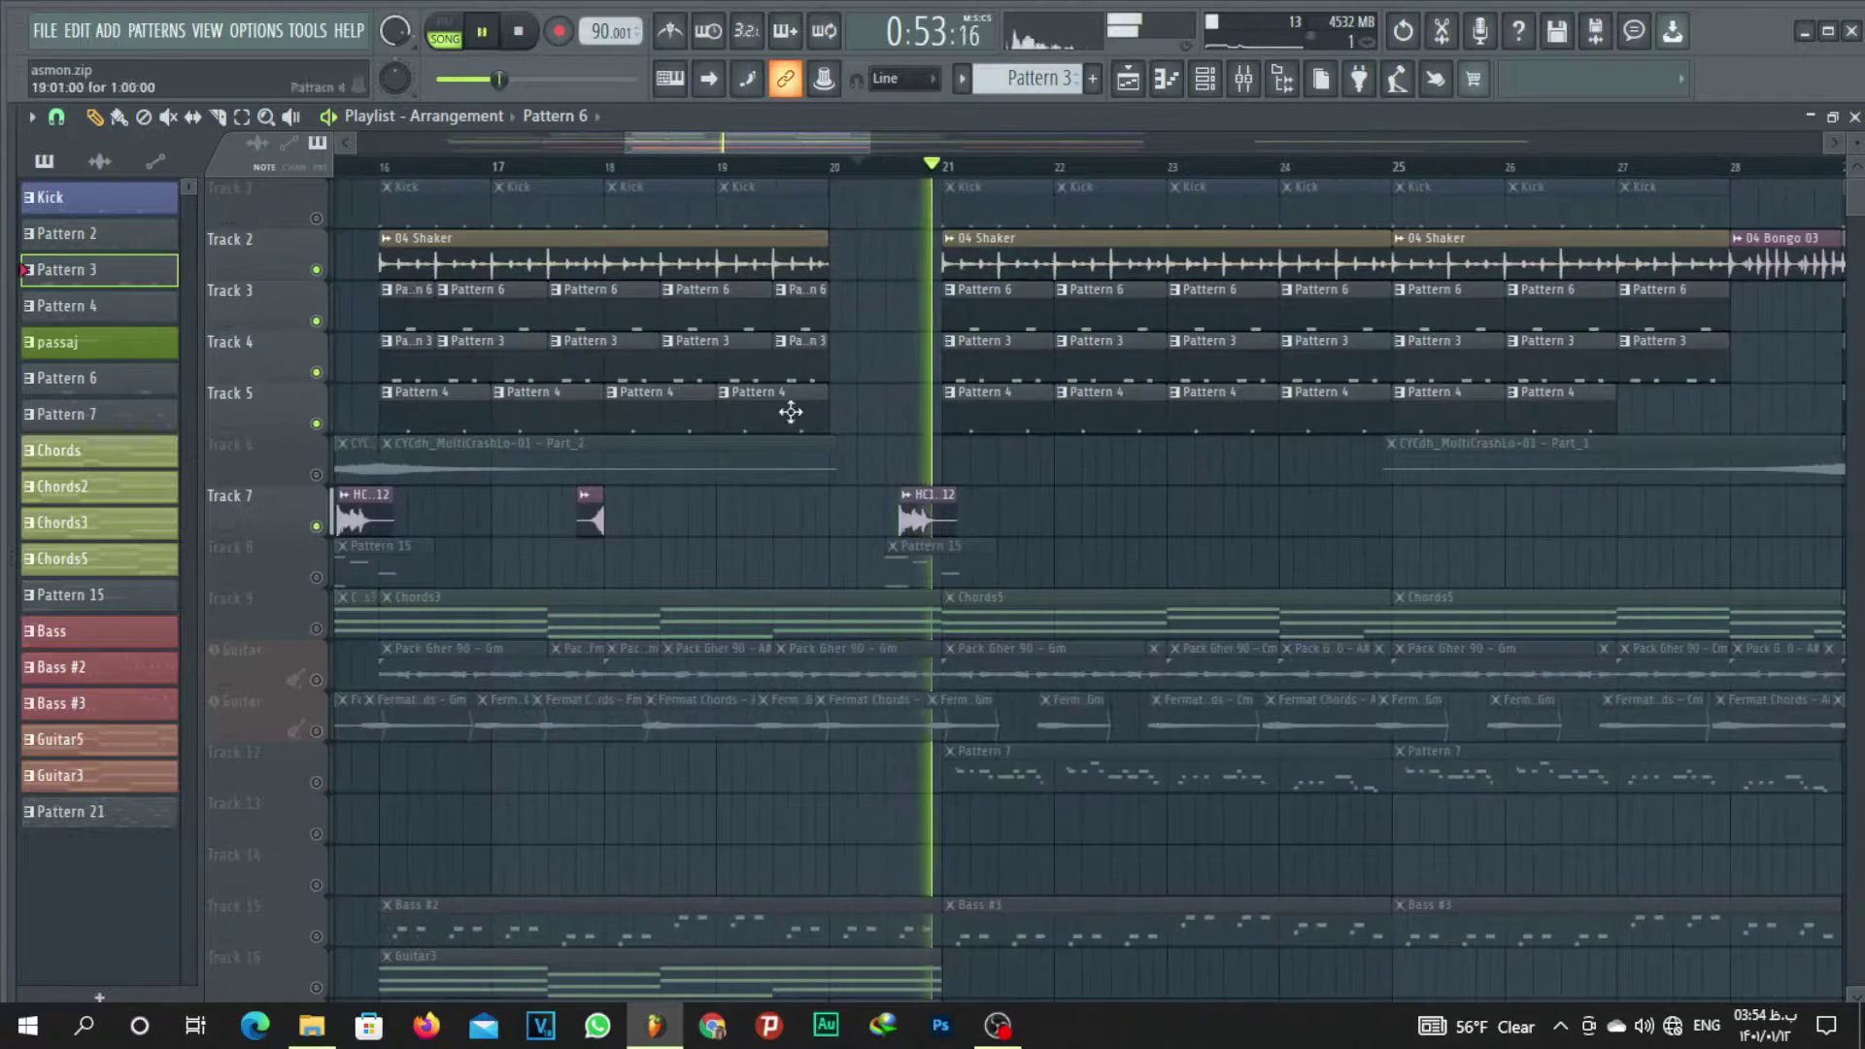
left_click(316, 577)
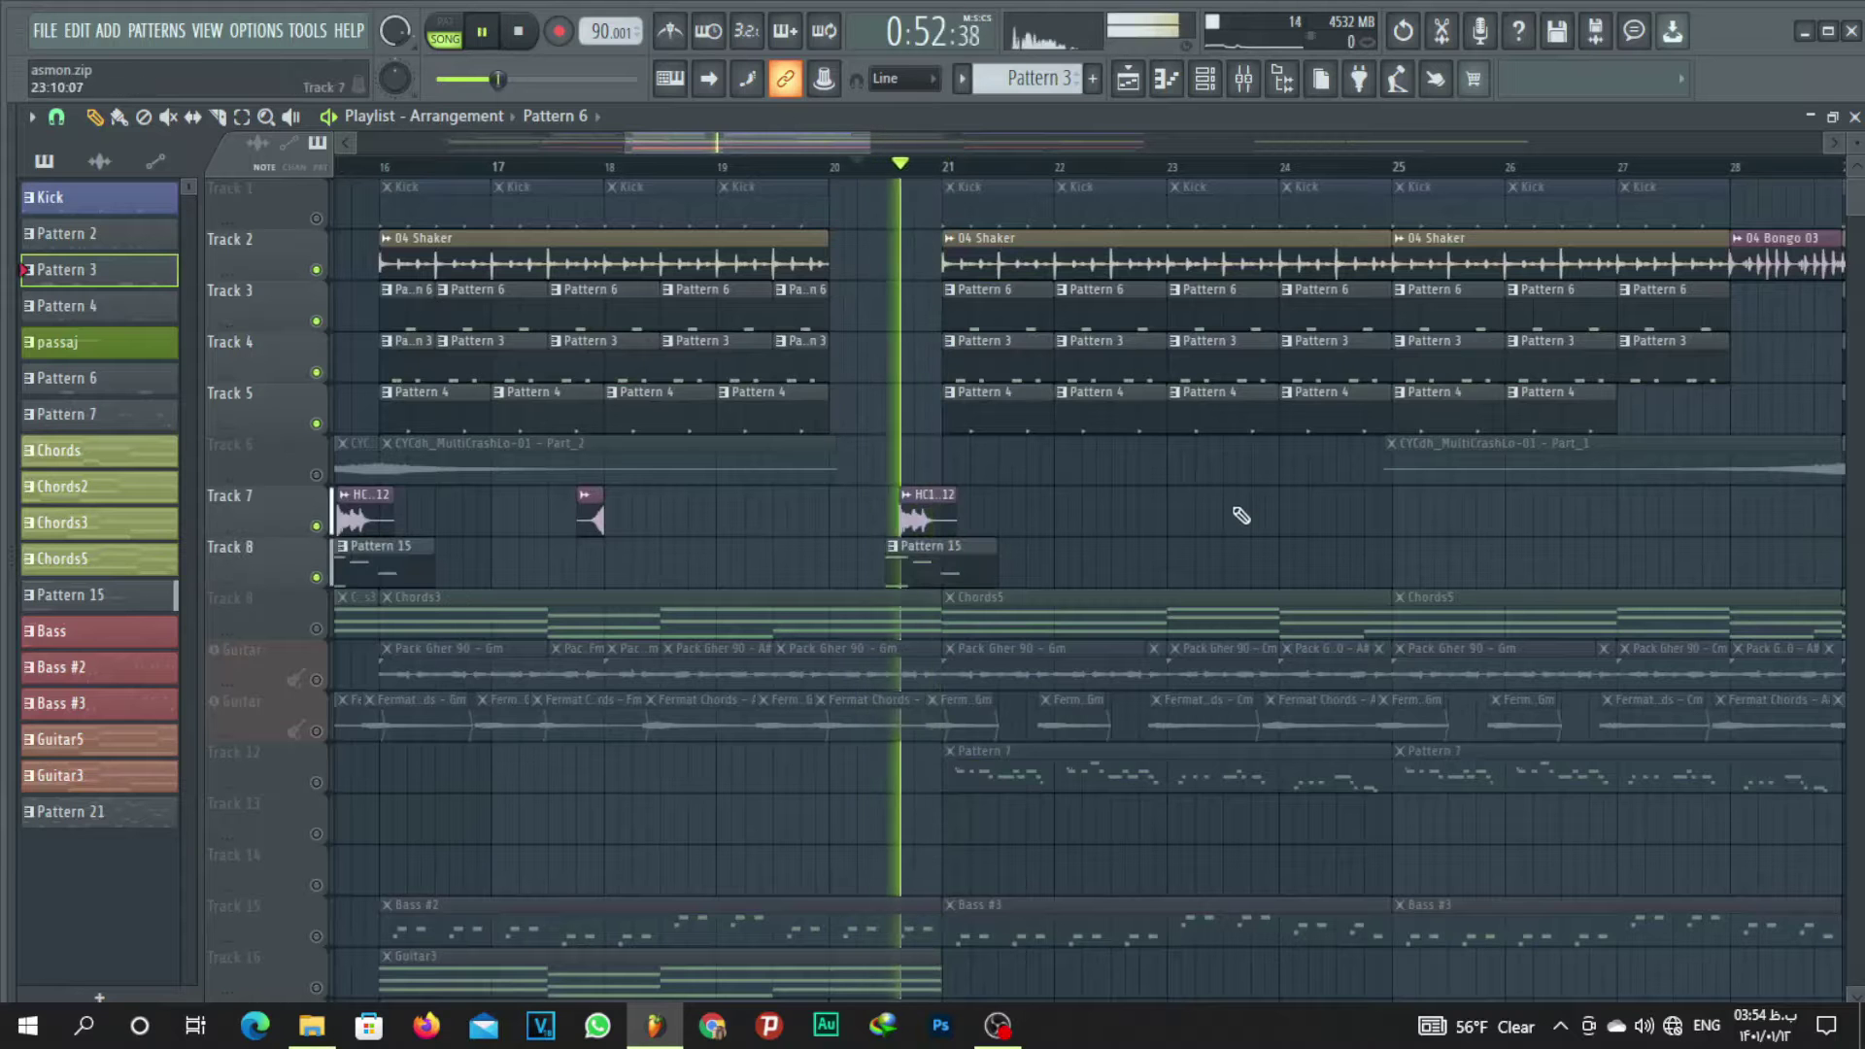
scroll(1032, 185, "down", 3)
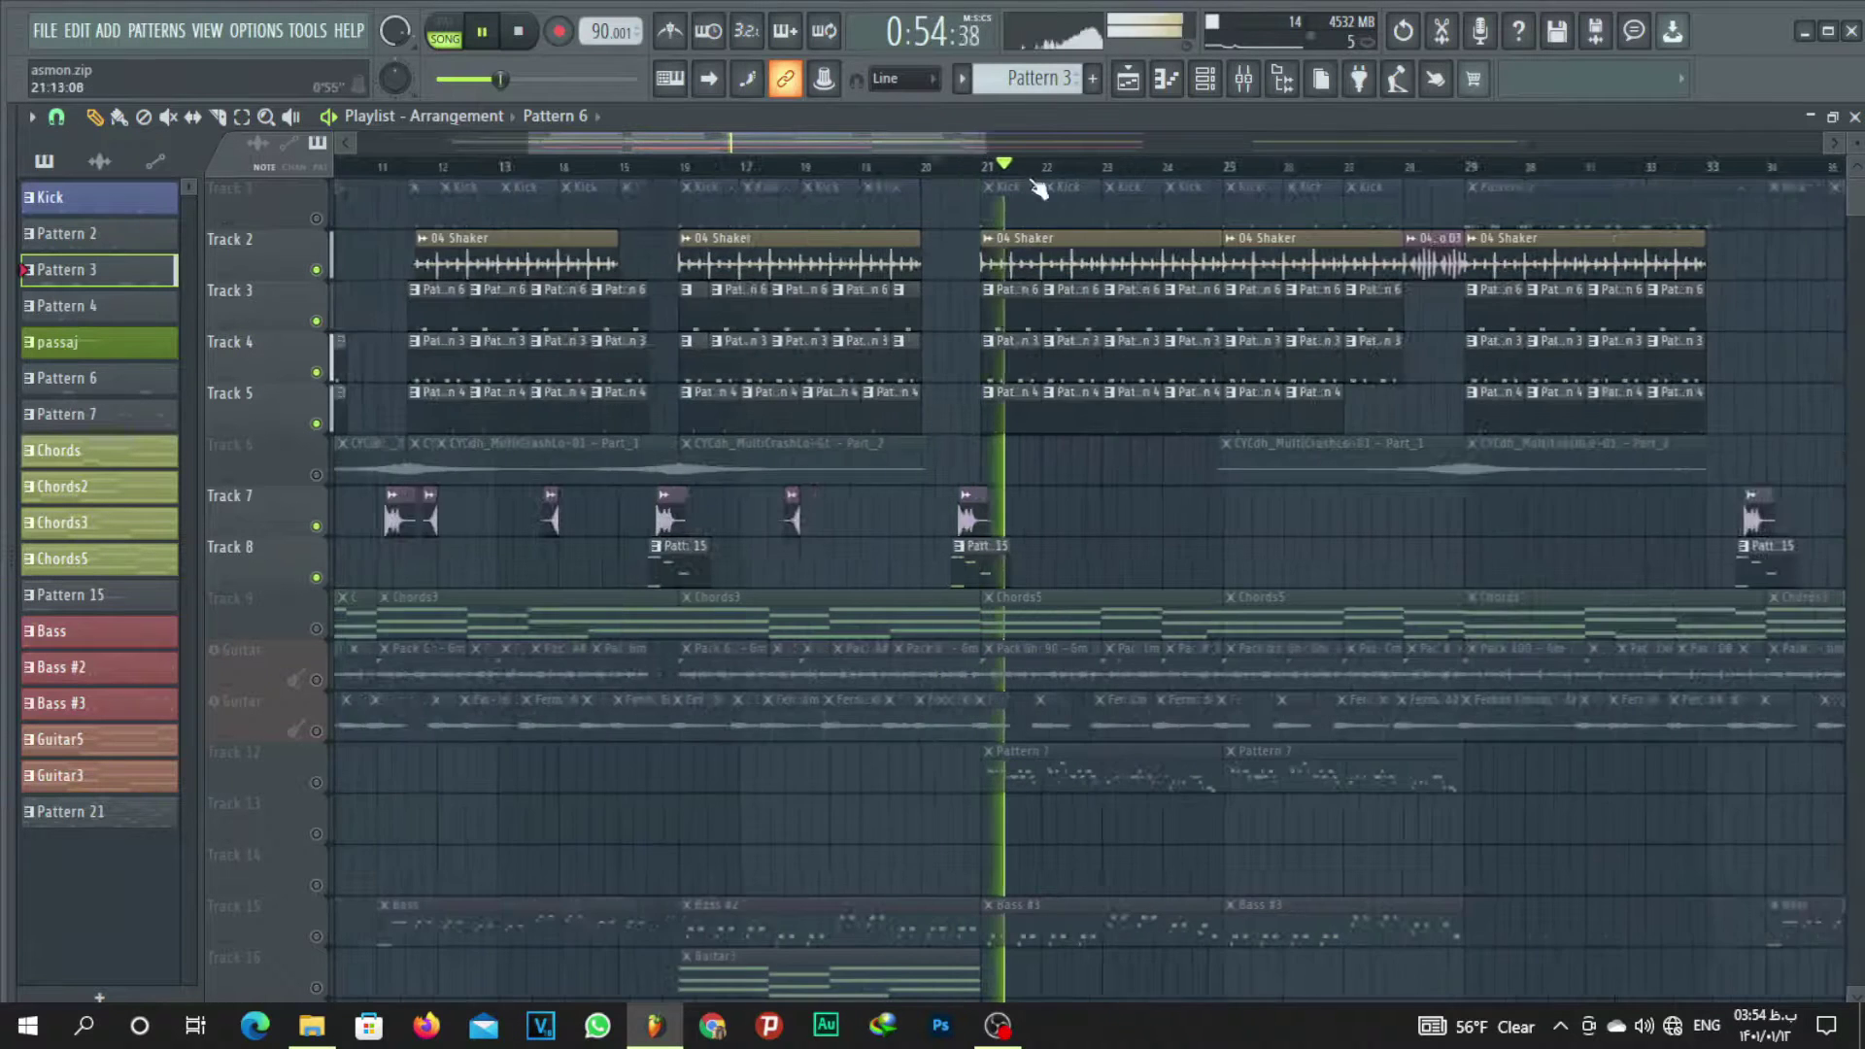
scroll(1038, 188, "down", 3)
key("space")
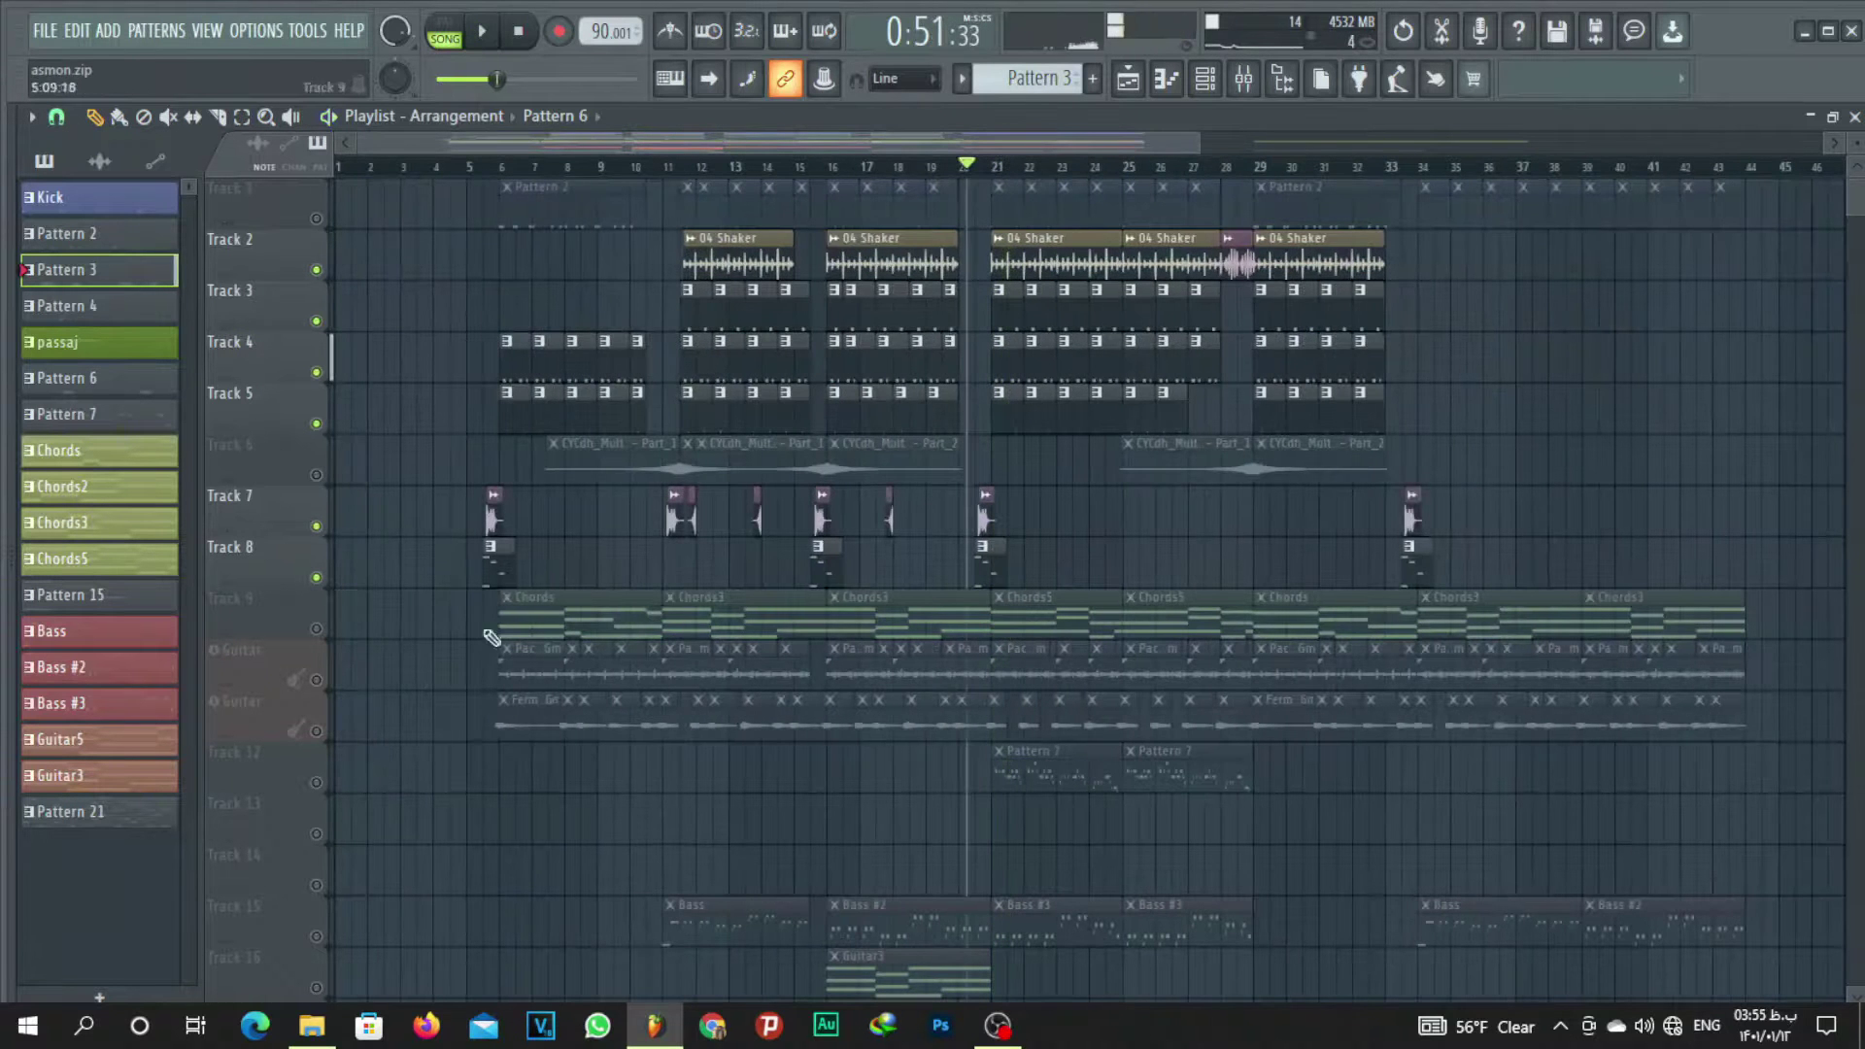
Restore all tracks, play the full arrangement from bar 20 and add a Pattern 4 clip at bar 27 on Track 5.
right_click(316, 629)
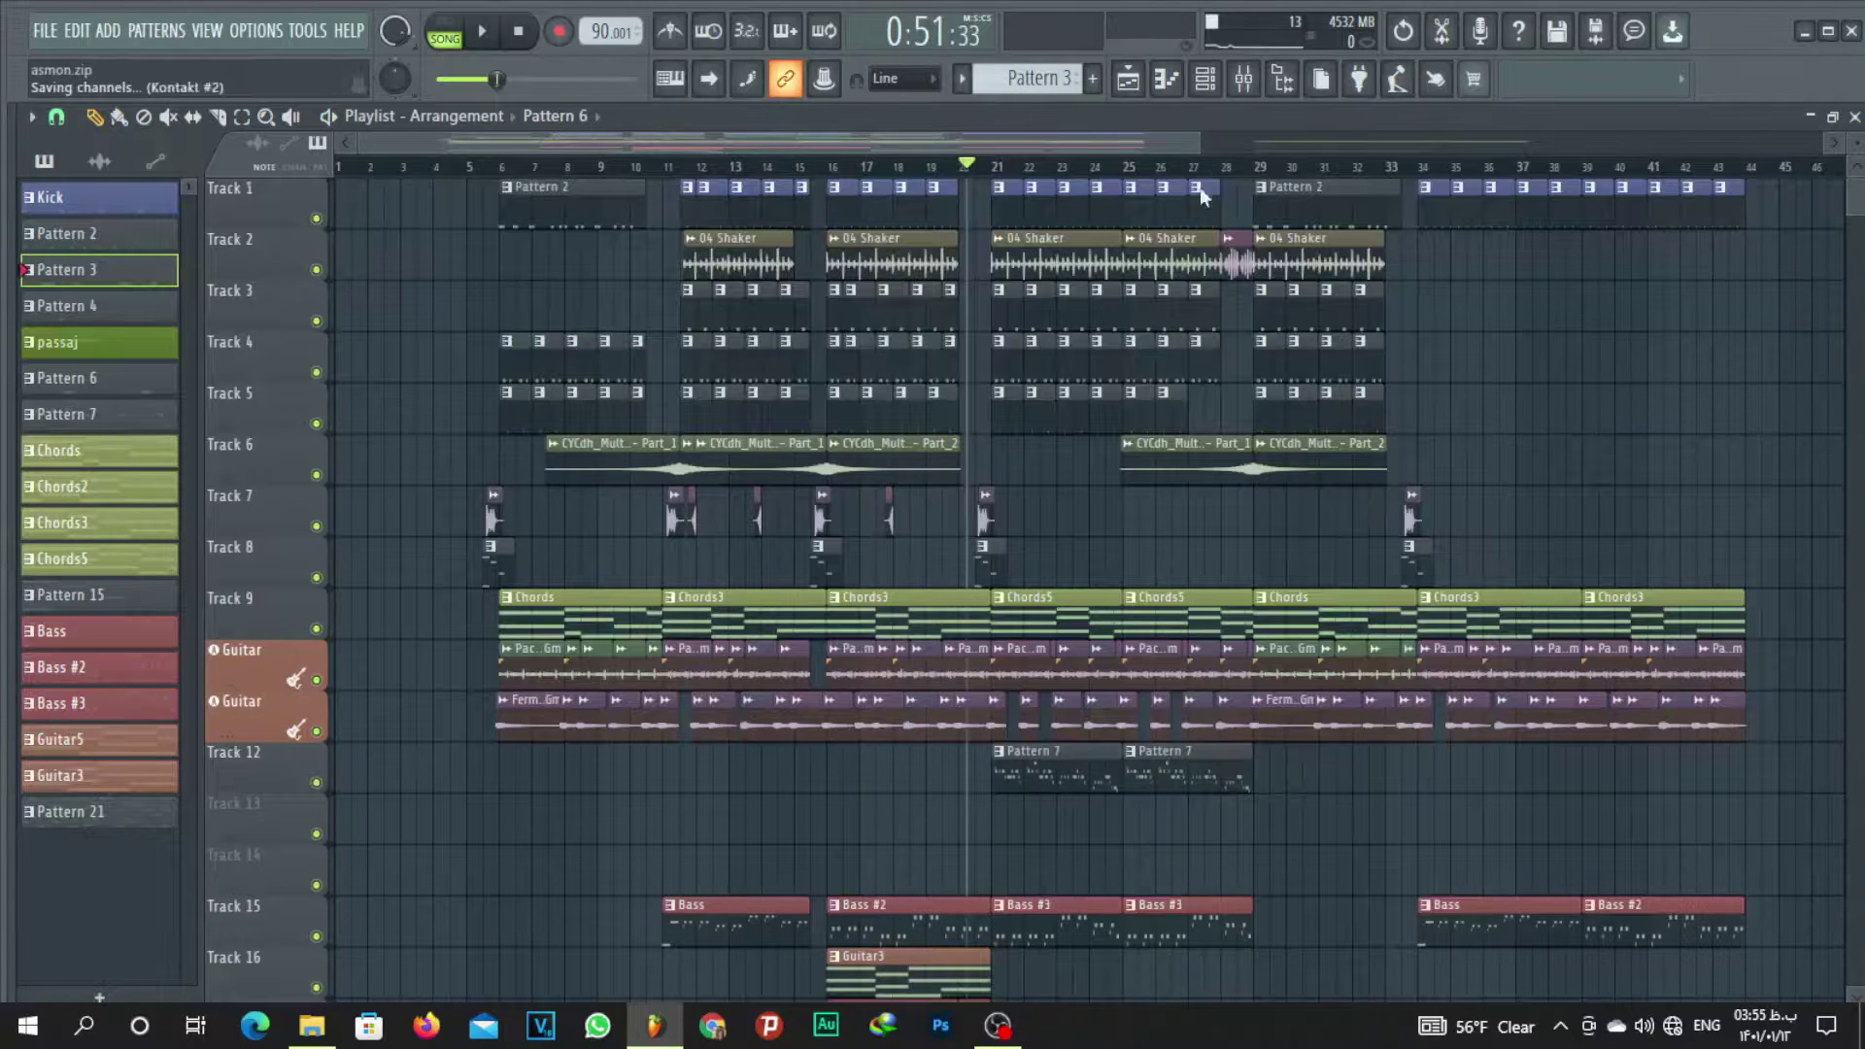
scroll(1155, 381, "down", 4)
key("space")
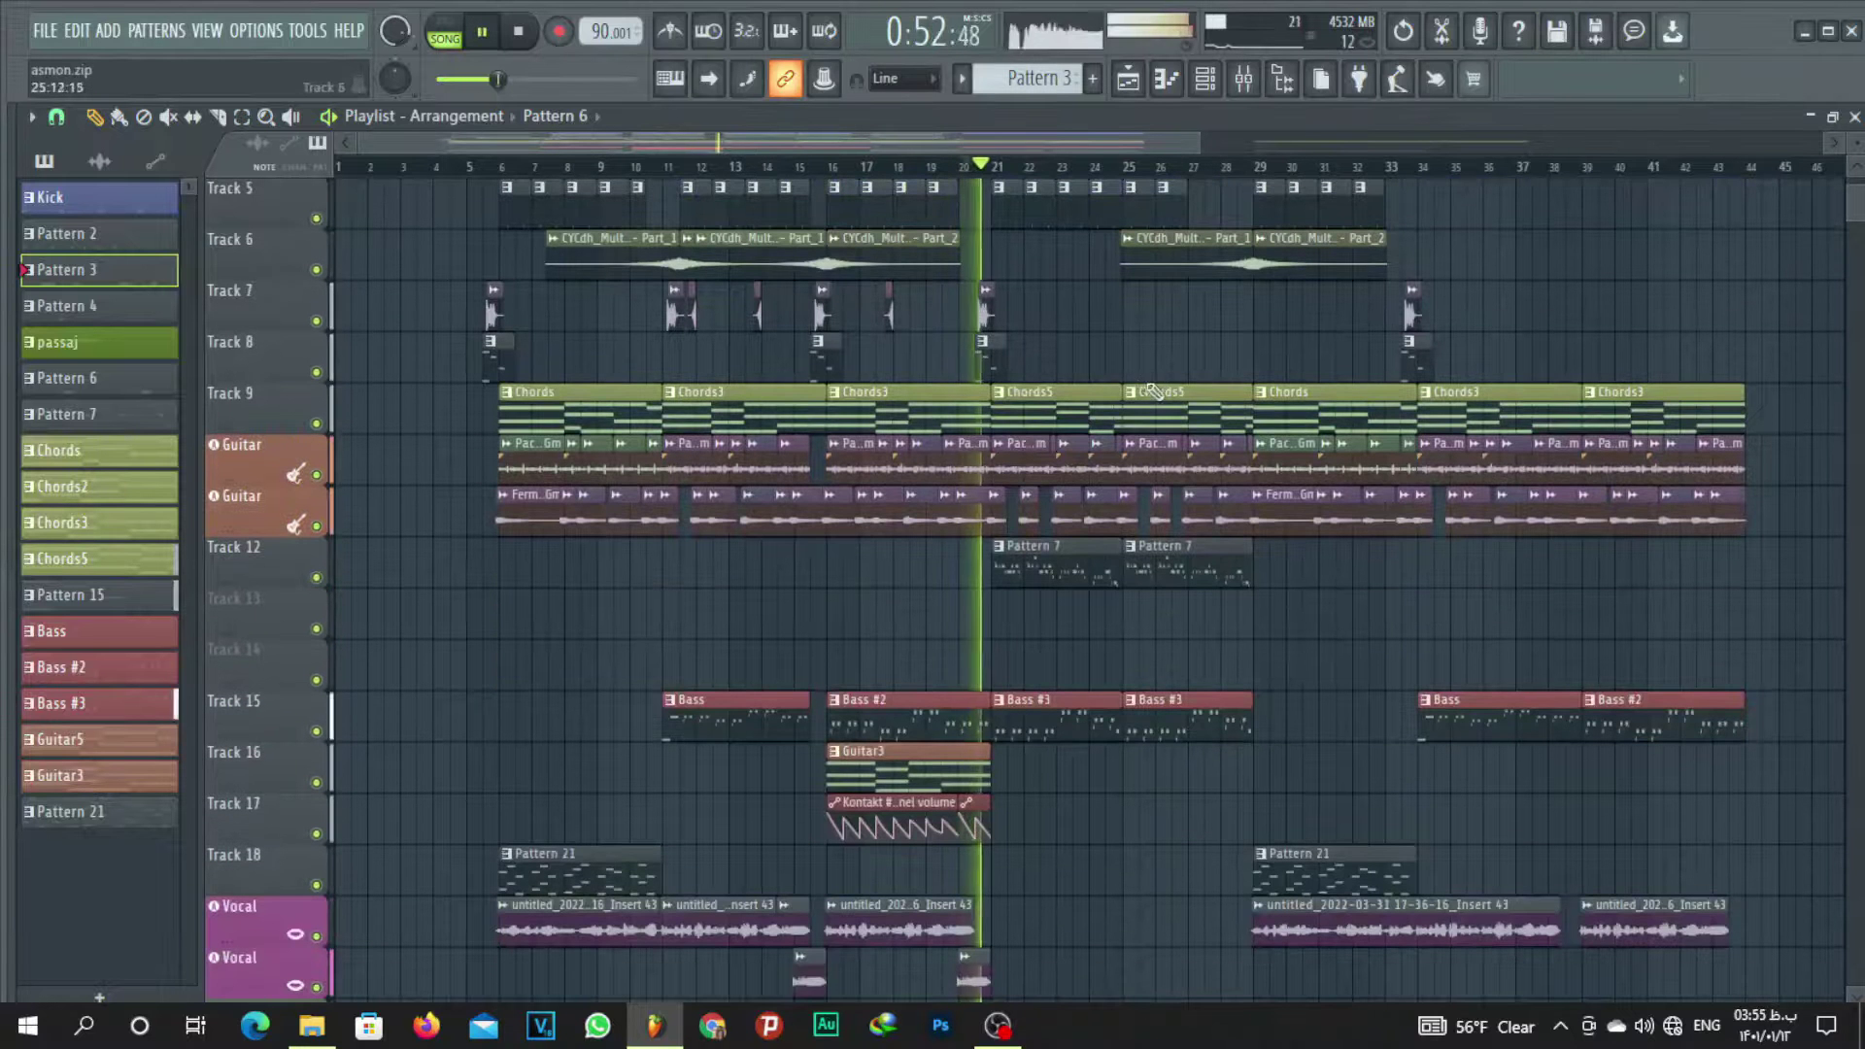
scroll(1136, 384, "up", 2)
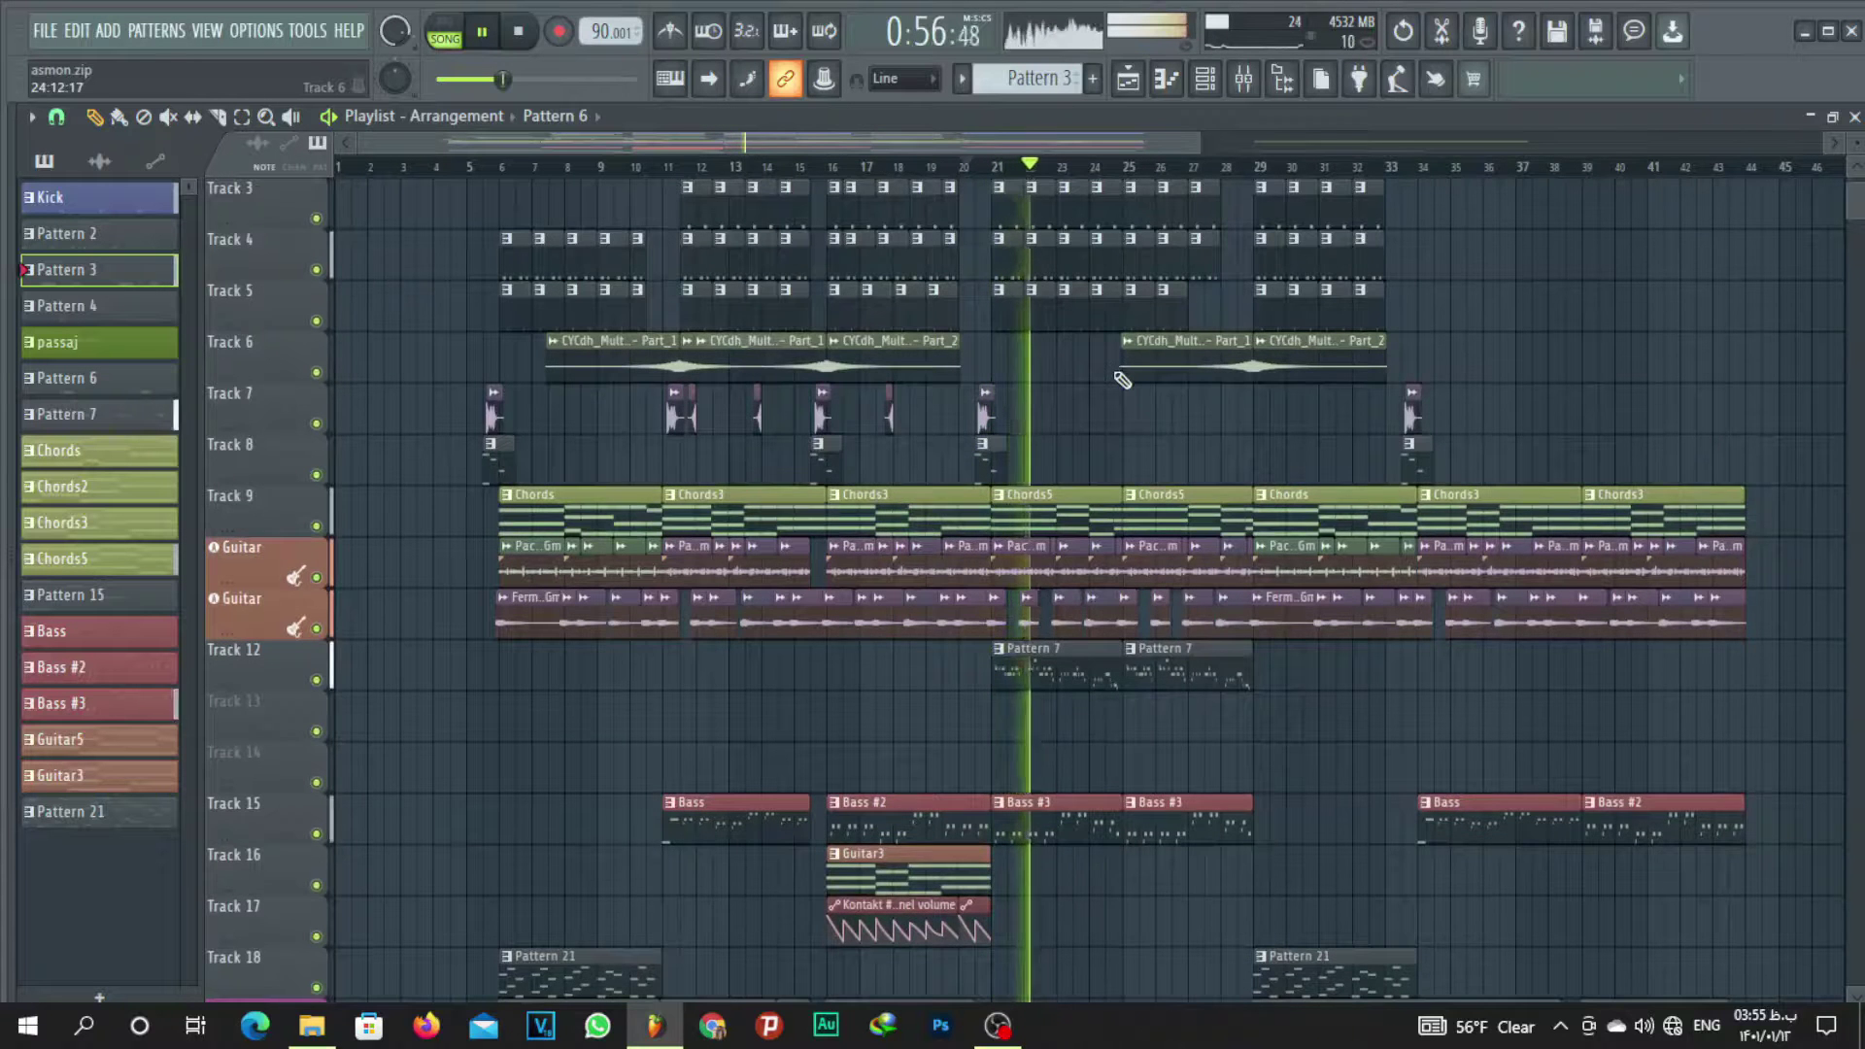
scroll(1122, 380, "up", 2)
left_click(1178, 407)
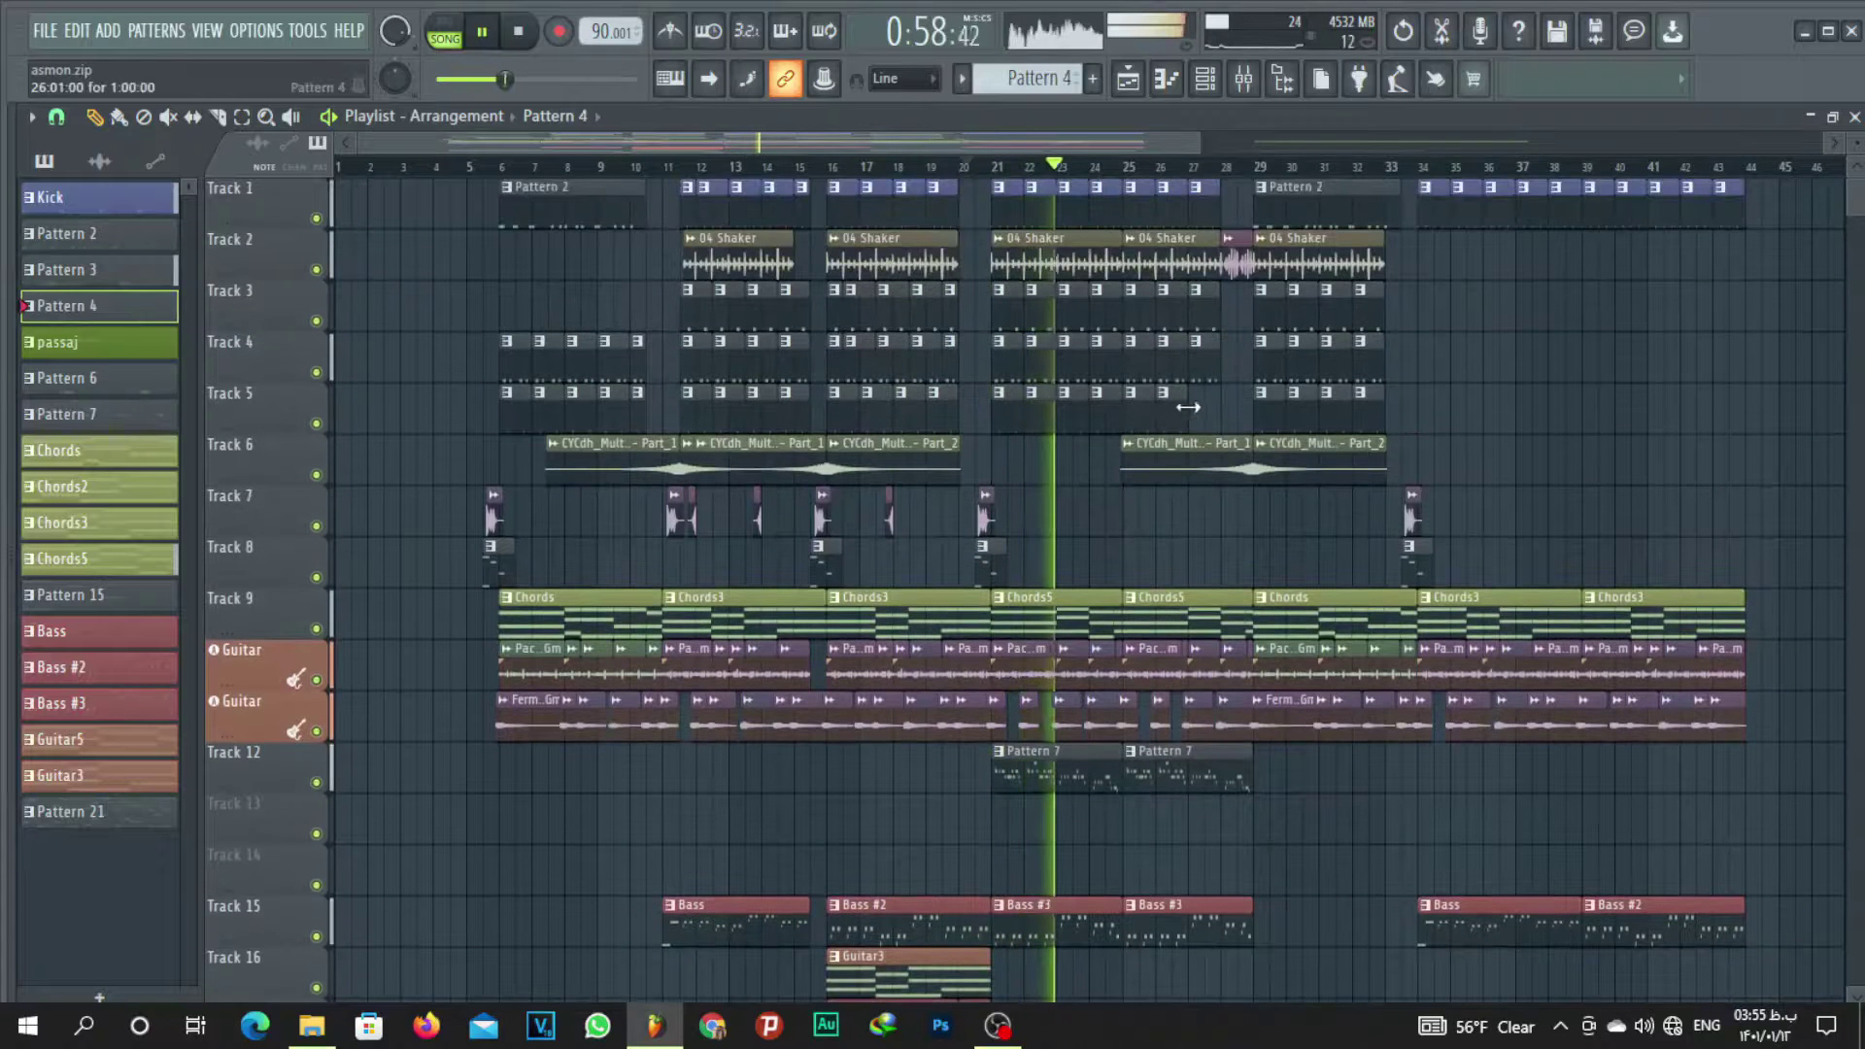
left_click(1194, 409)
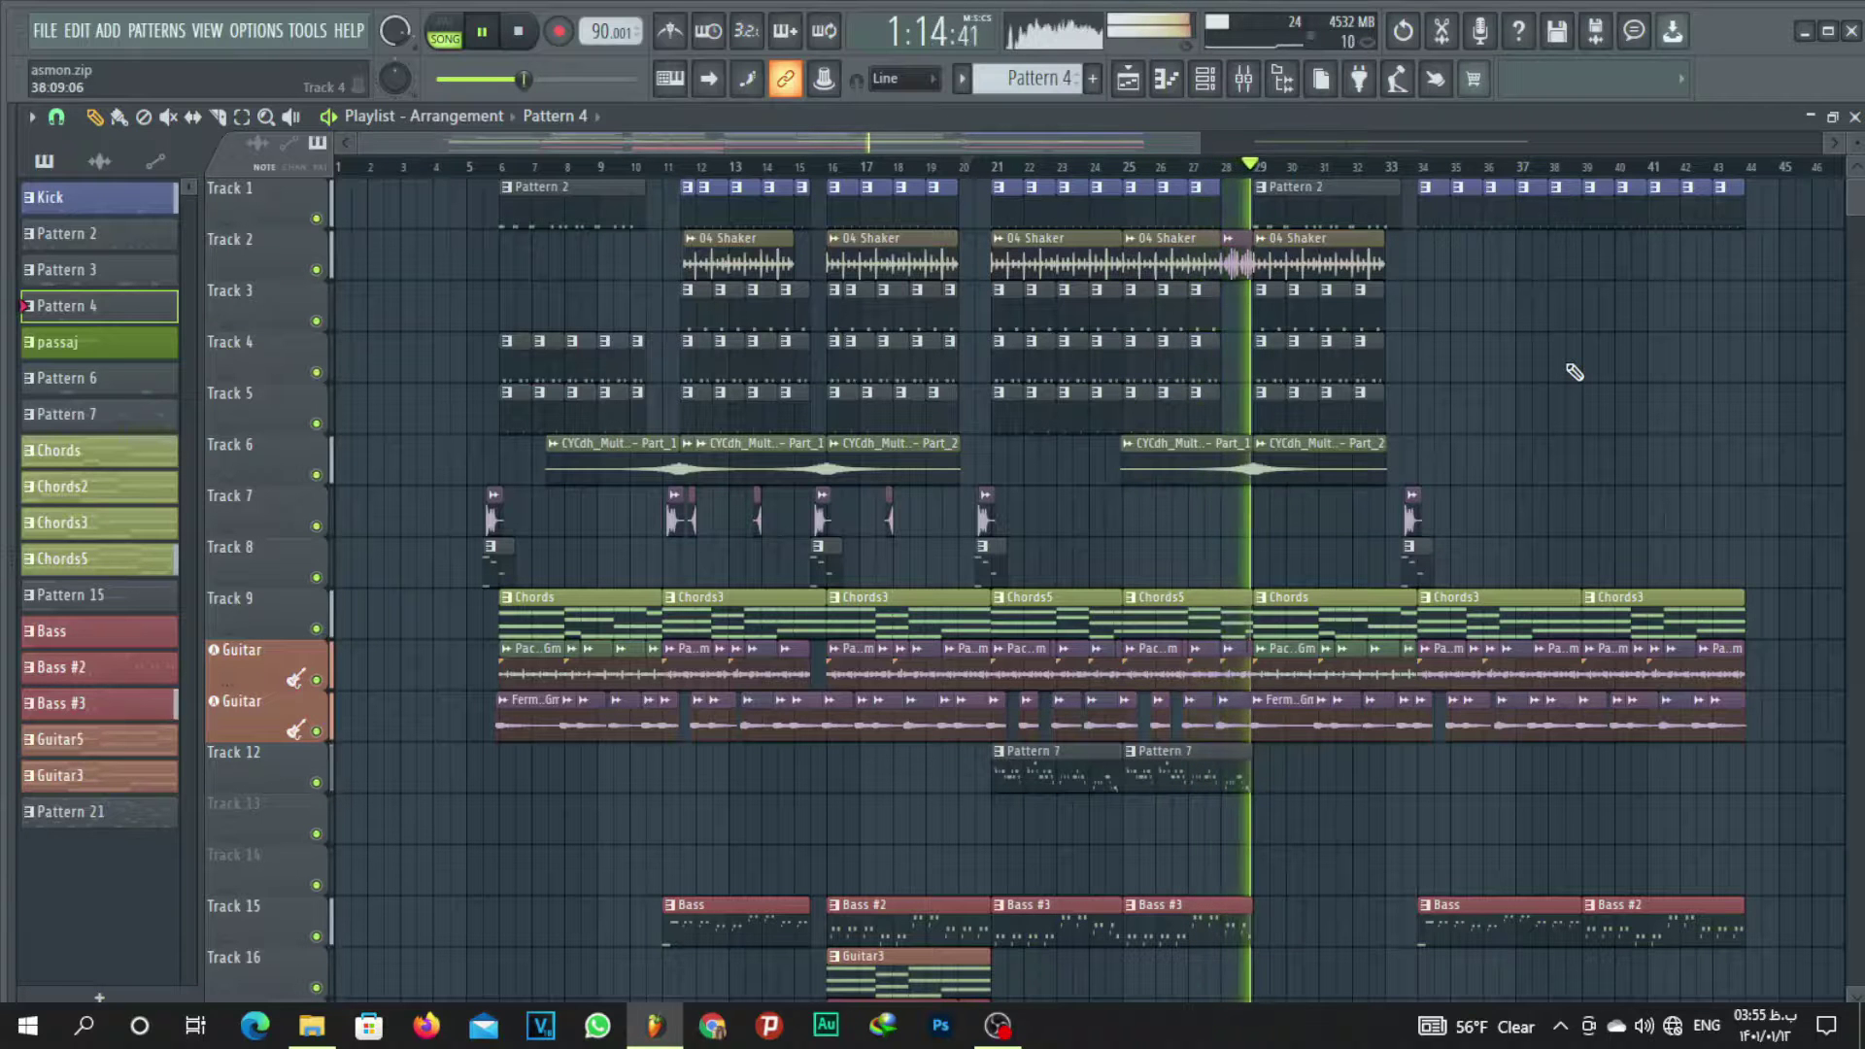
Isolate the two Guitar tracks, listen to them from bar 29 and bring Track 9 back in.
left_click_drag(1165, 138, 1291, 183)
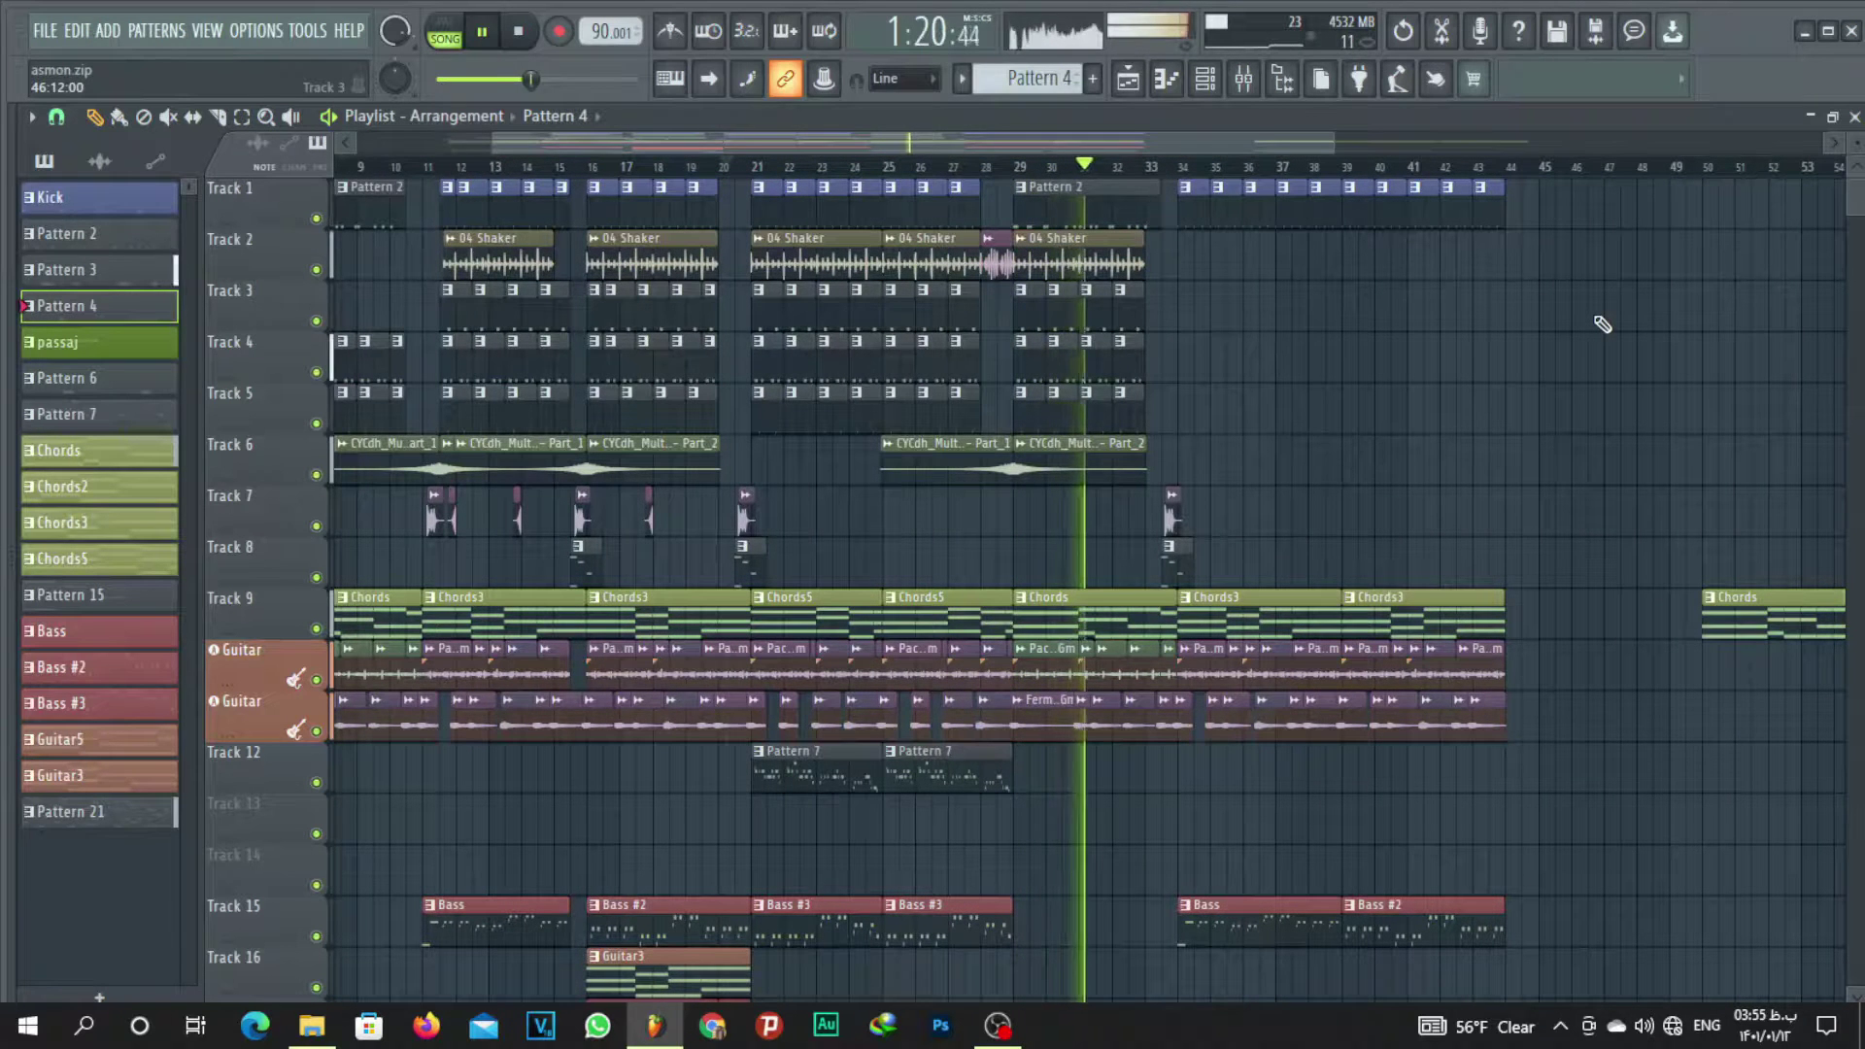
key("space")
scroll(1104, 561, "up", 5)
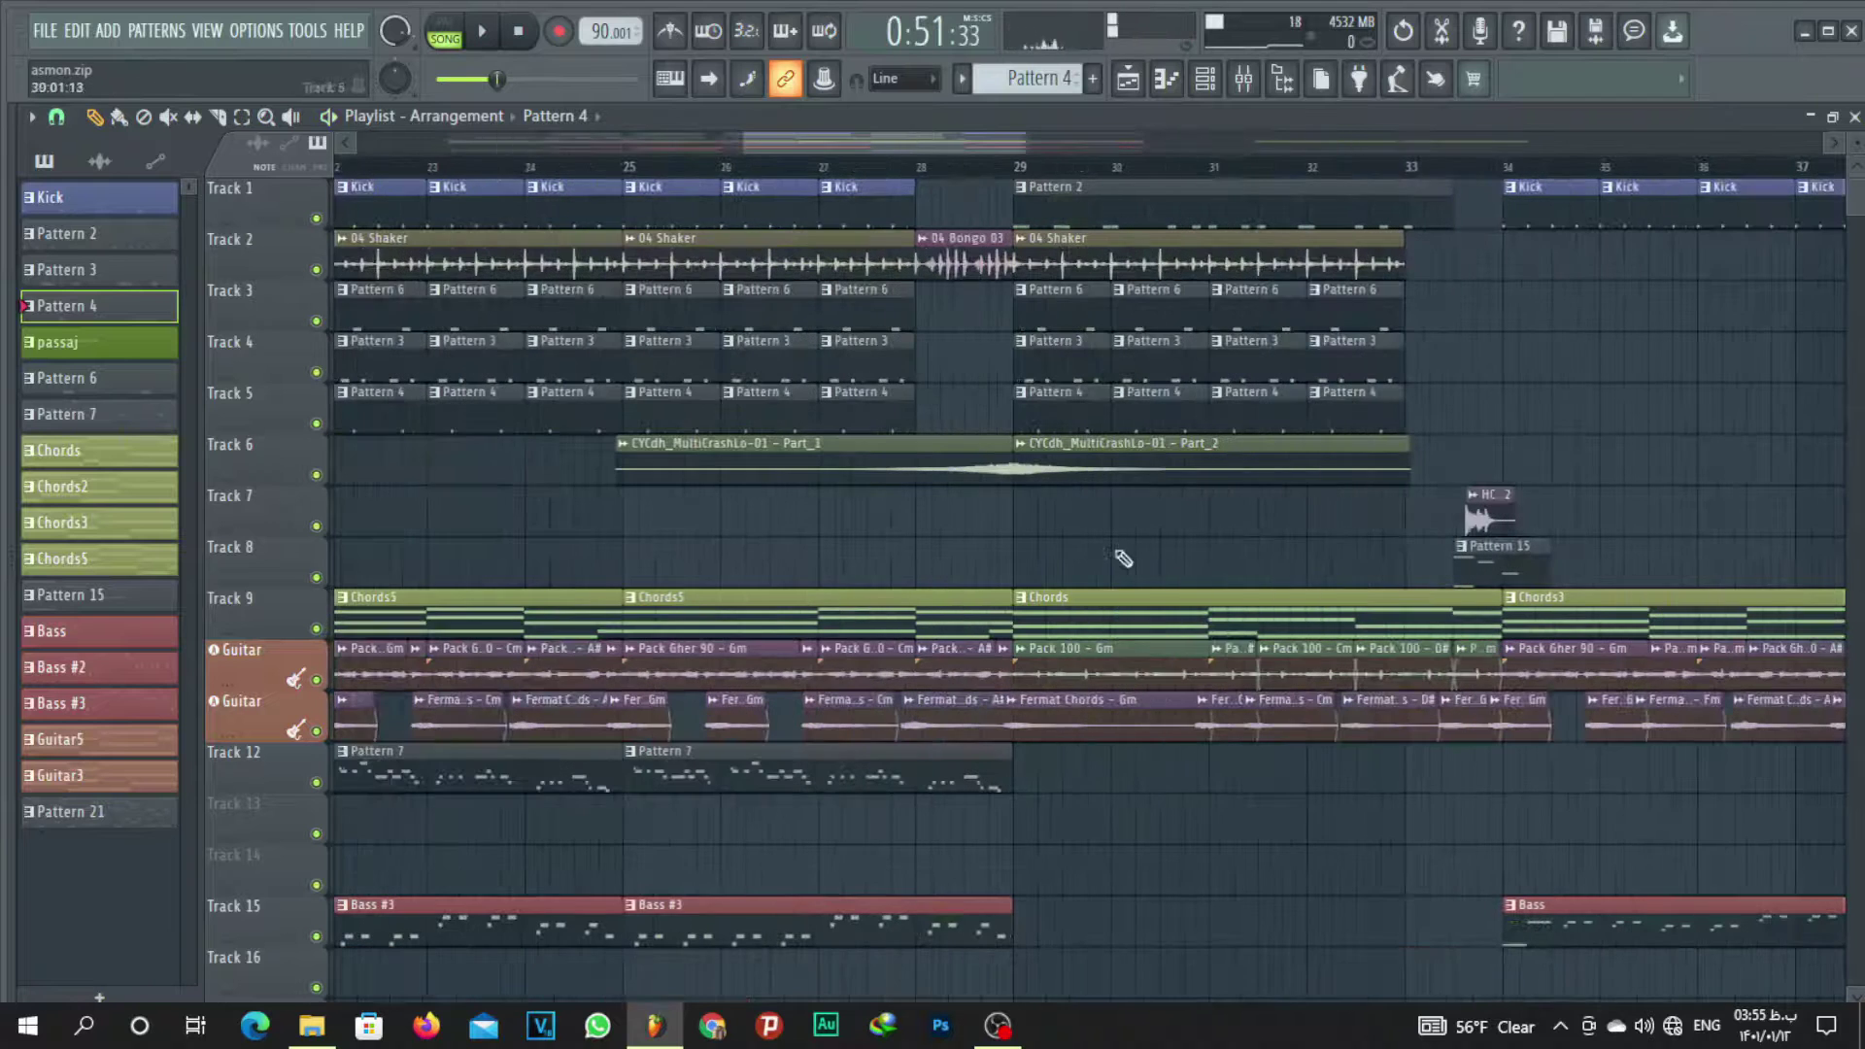
scroll(1018, 175, "down", 3)
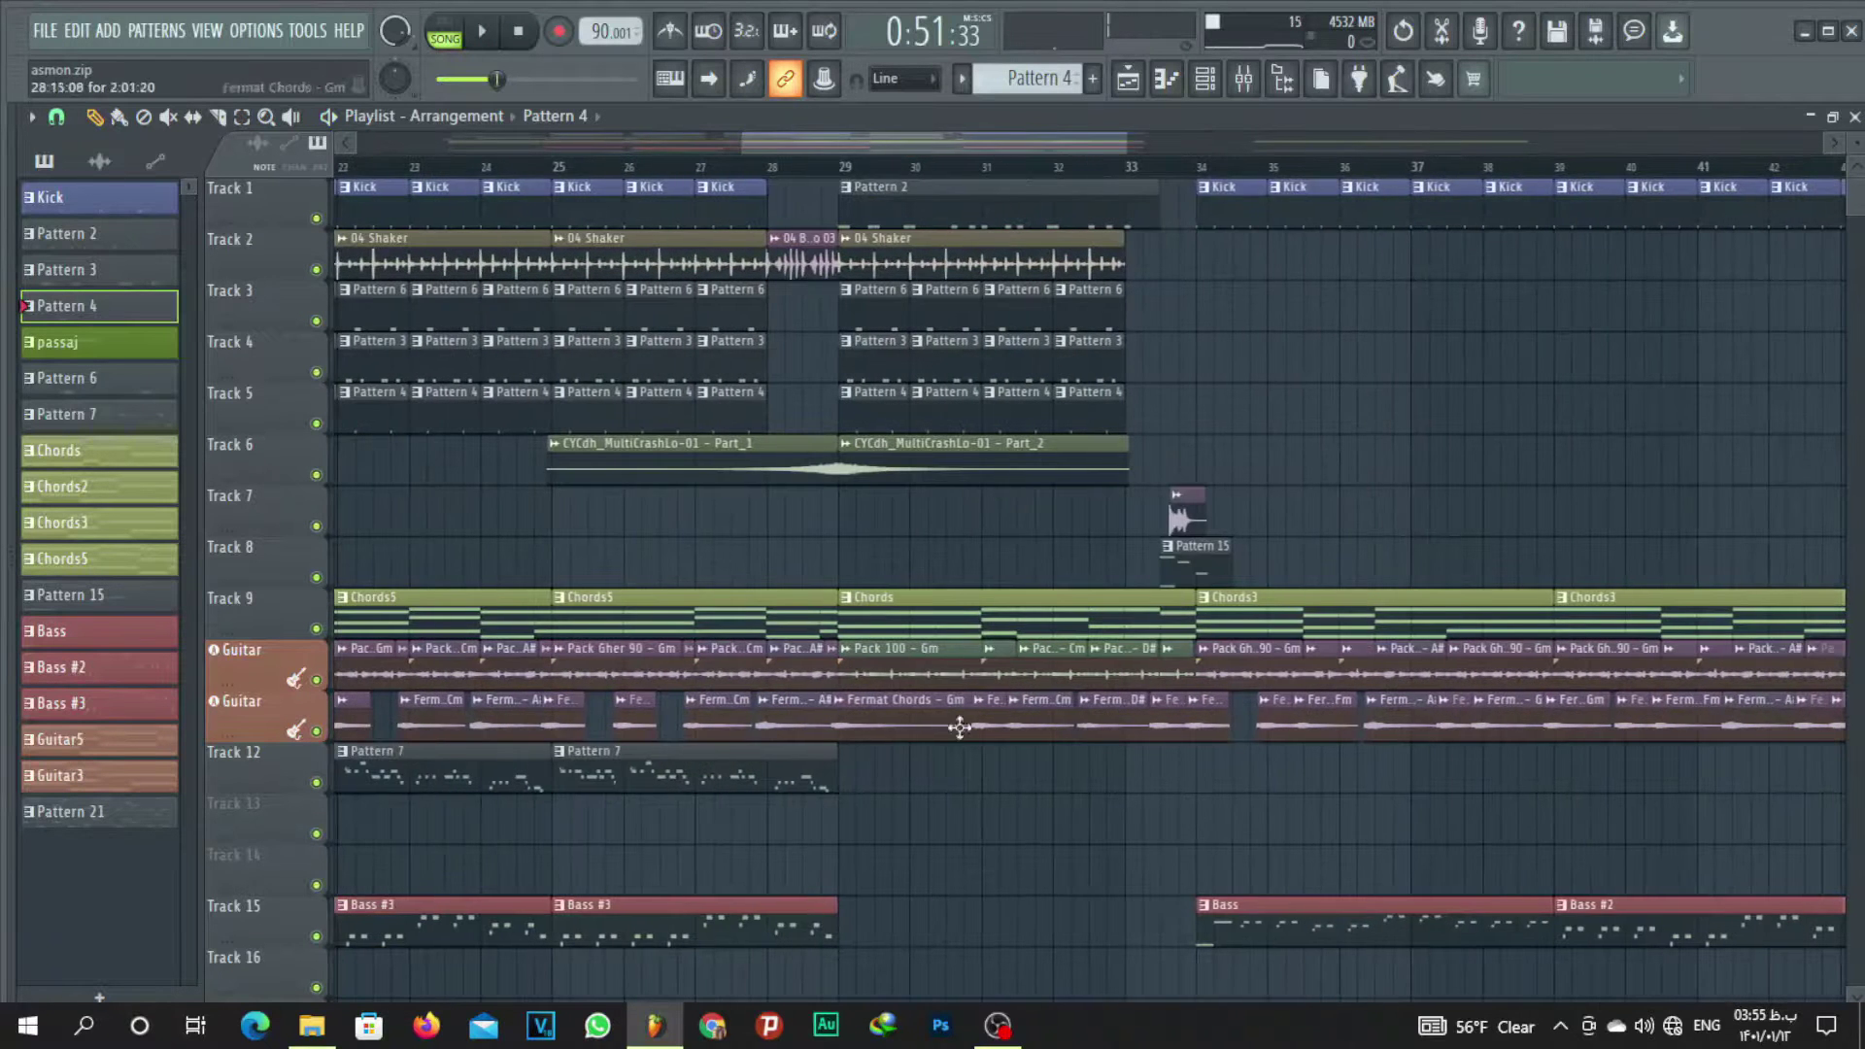
right_click(318, 678)
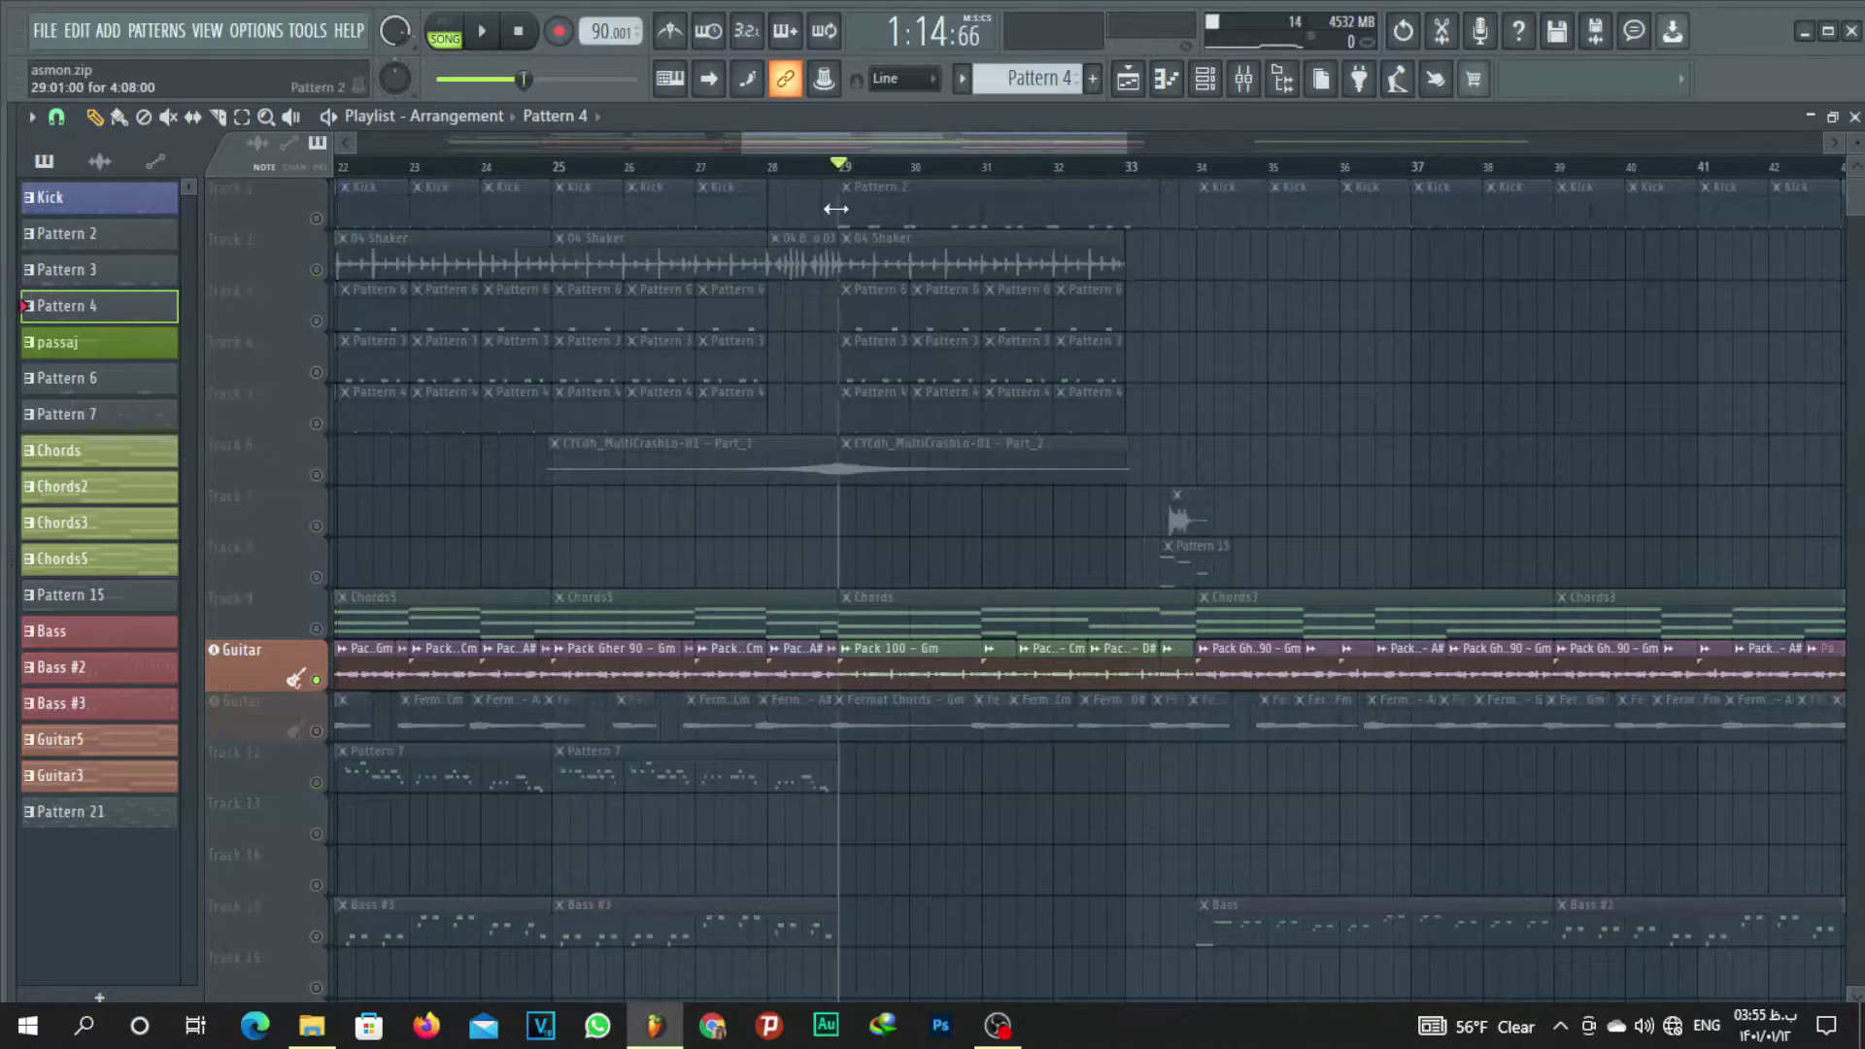
key("space")
left_click(318, 731)
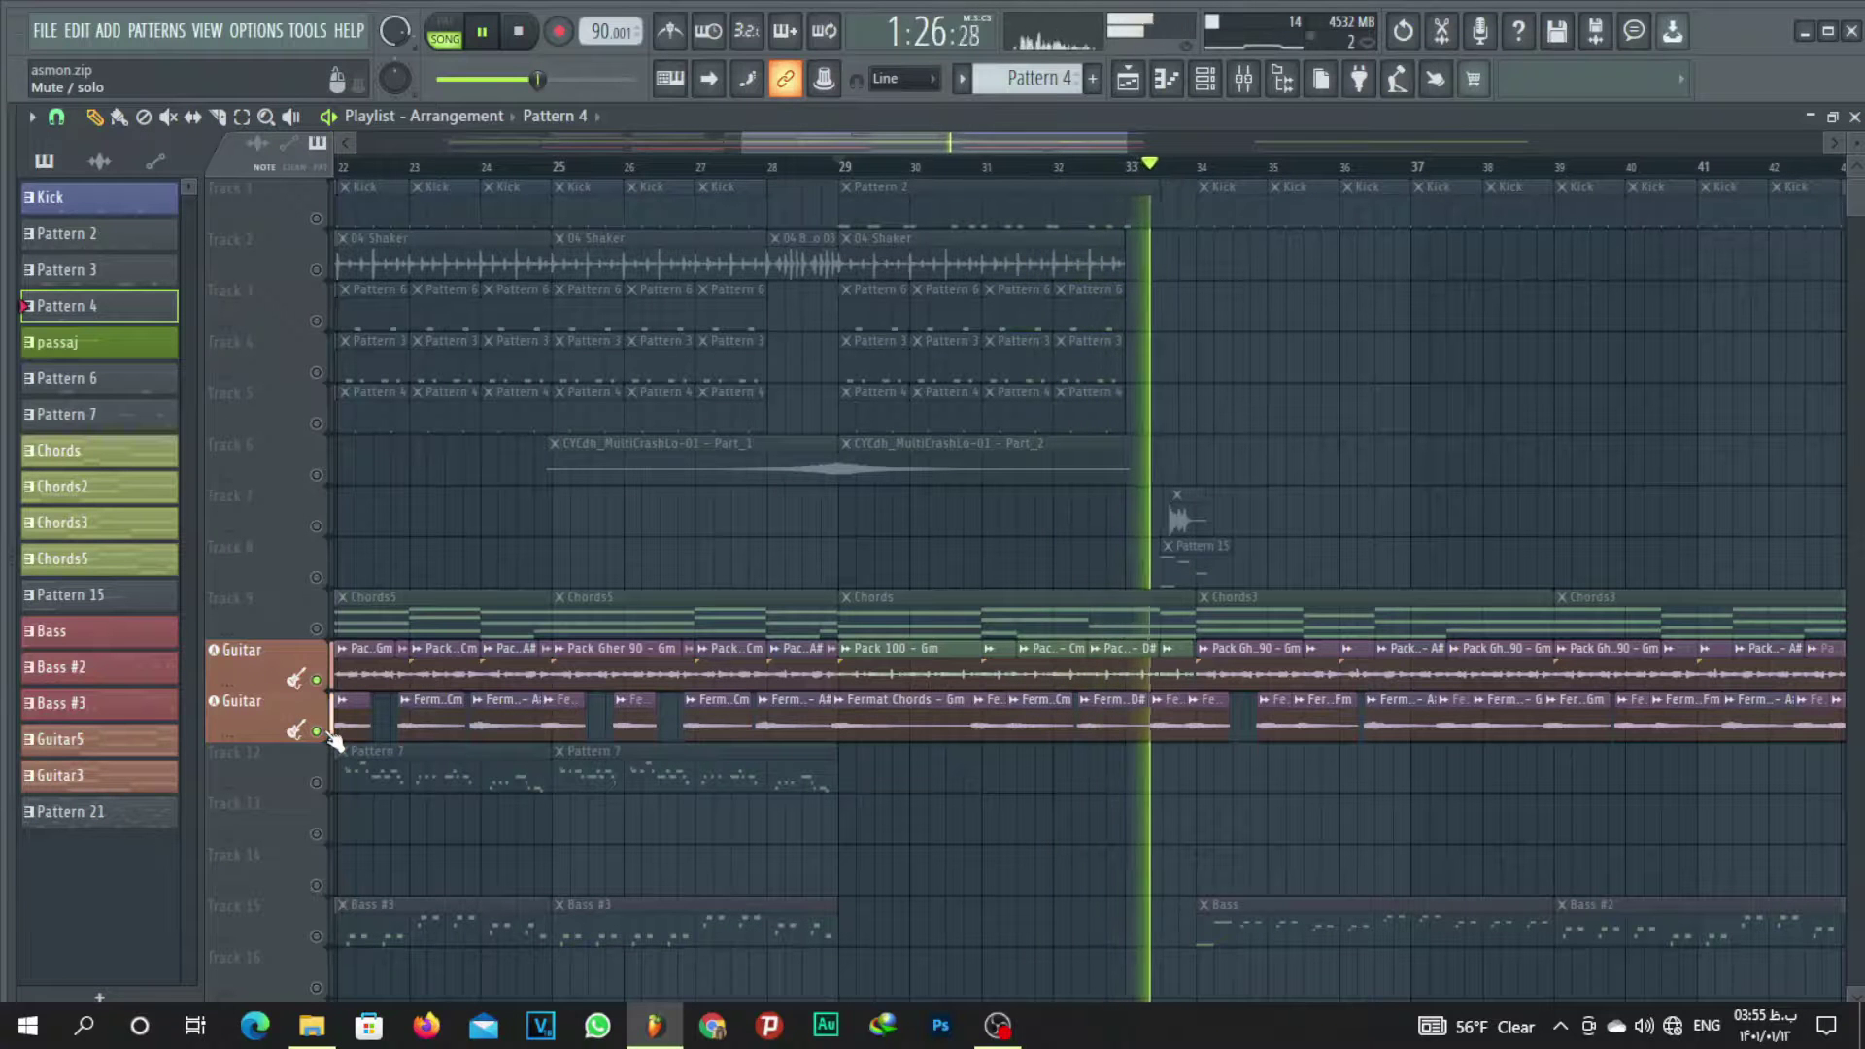
key("space")
left_click(336, 636)
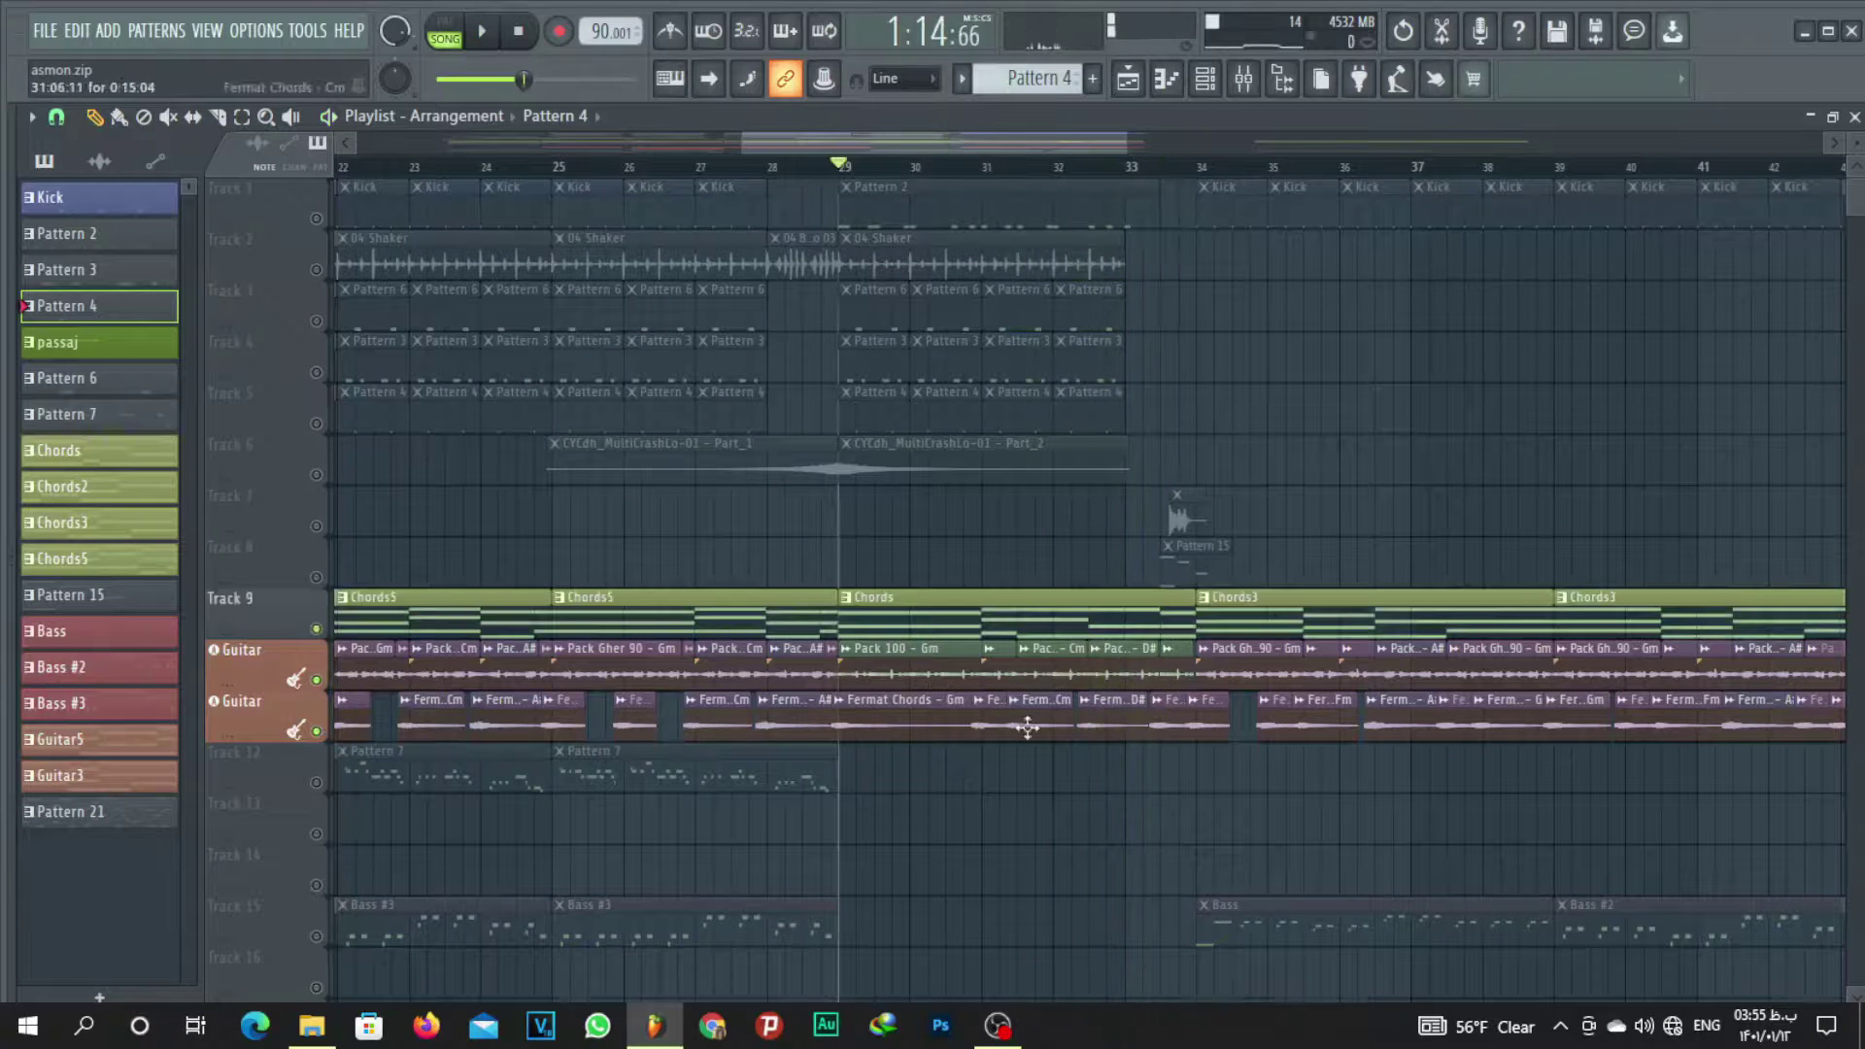
Isolate Pattern 21 on Track 18 and listen to it from bar 29 together with the first Vocal track.
scroll(1028, 727, "down", 5)
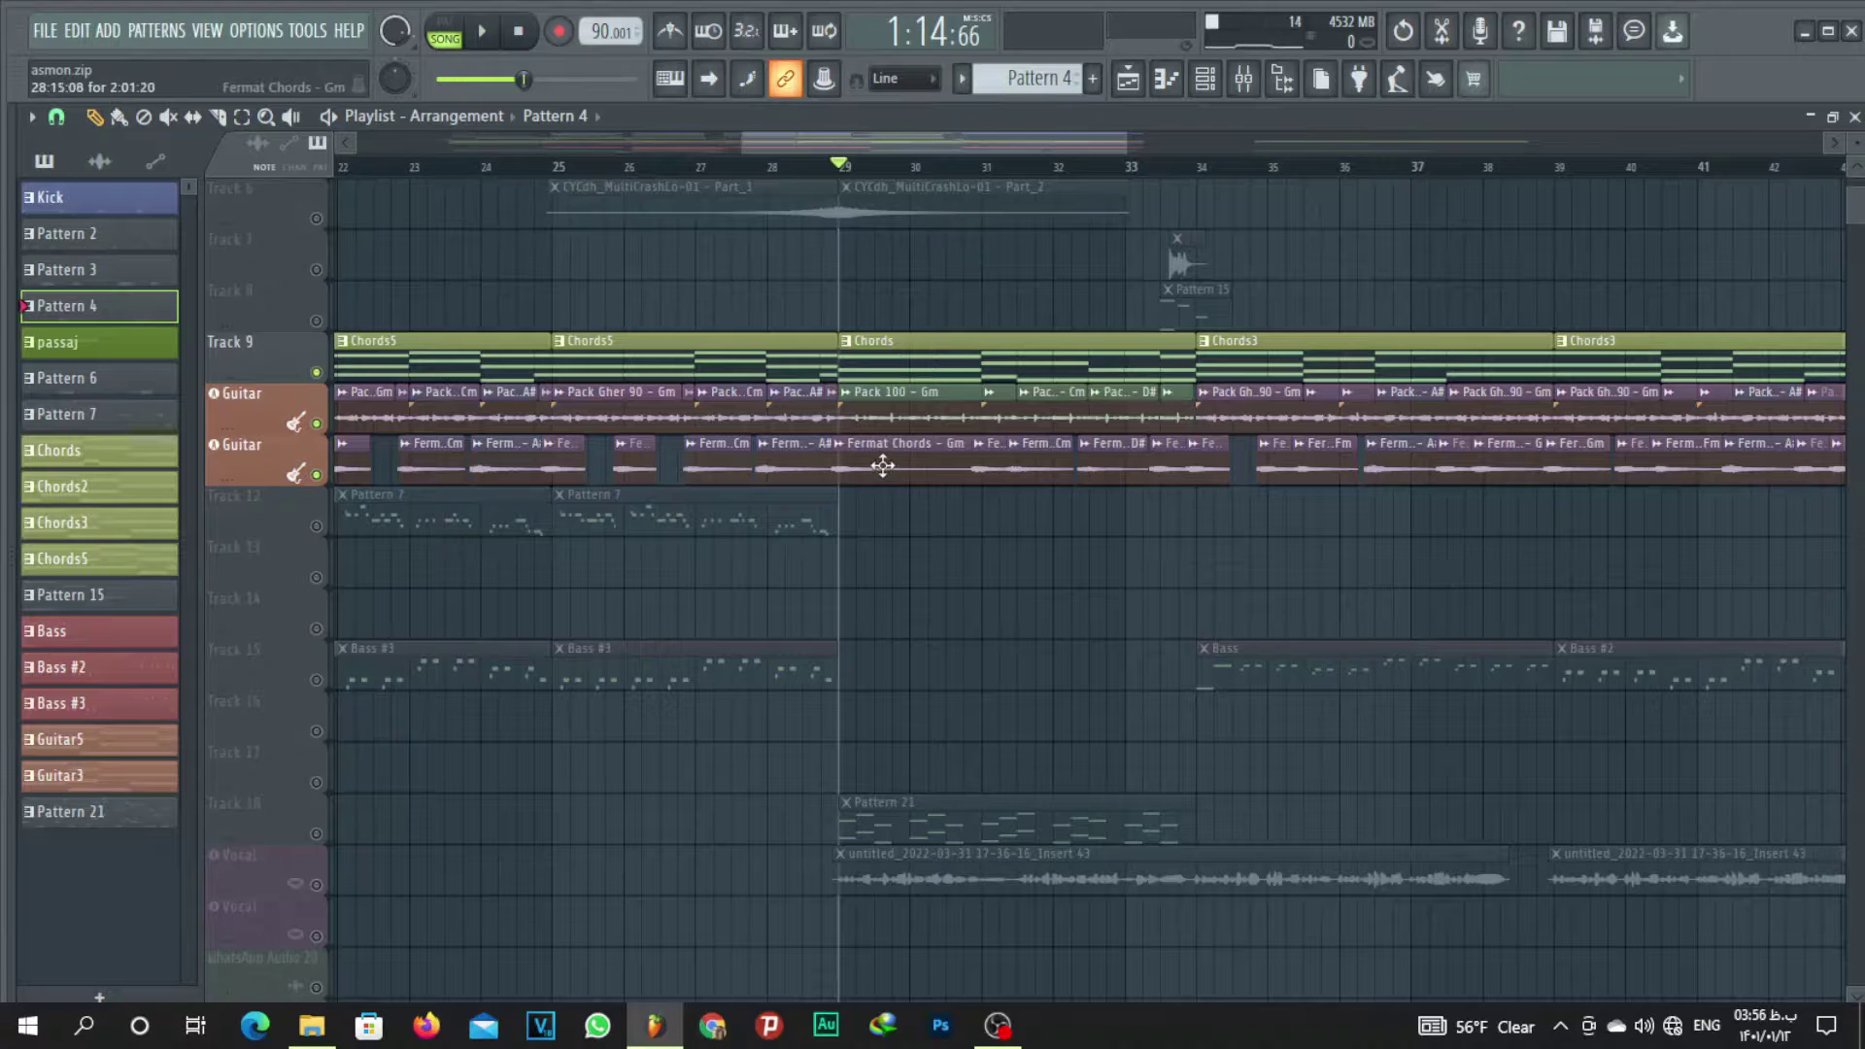
scroll(1006, 629, "down", 3)
right_click(334, 686)
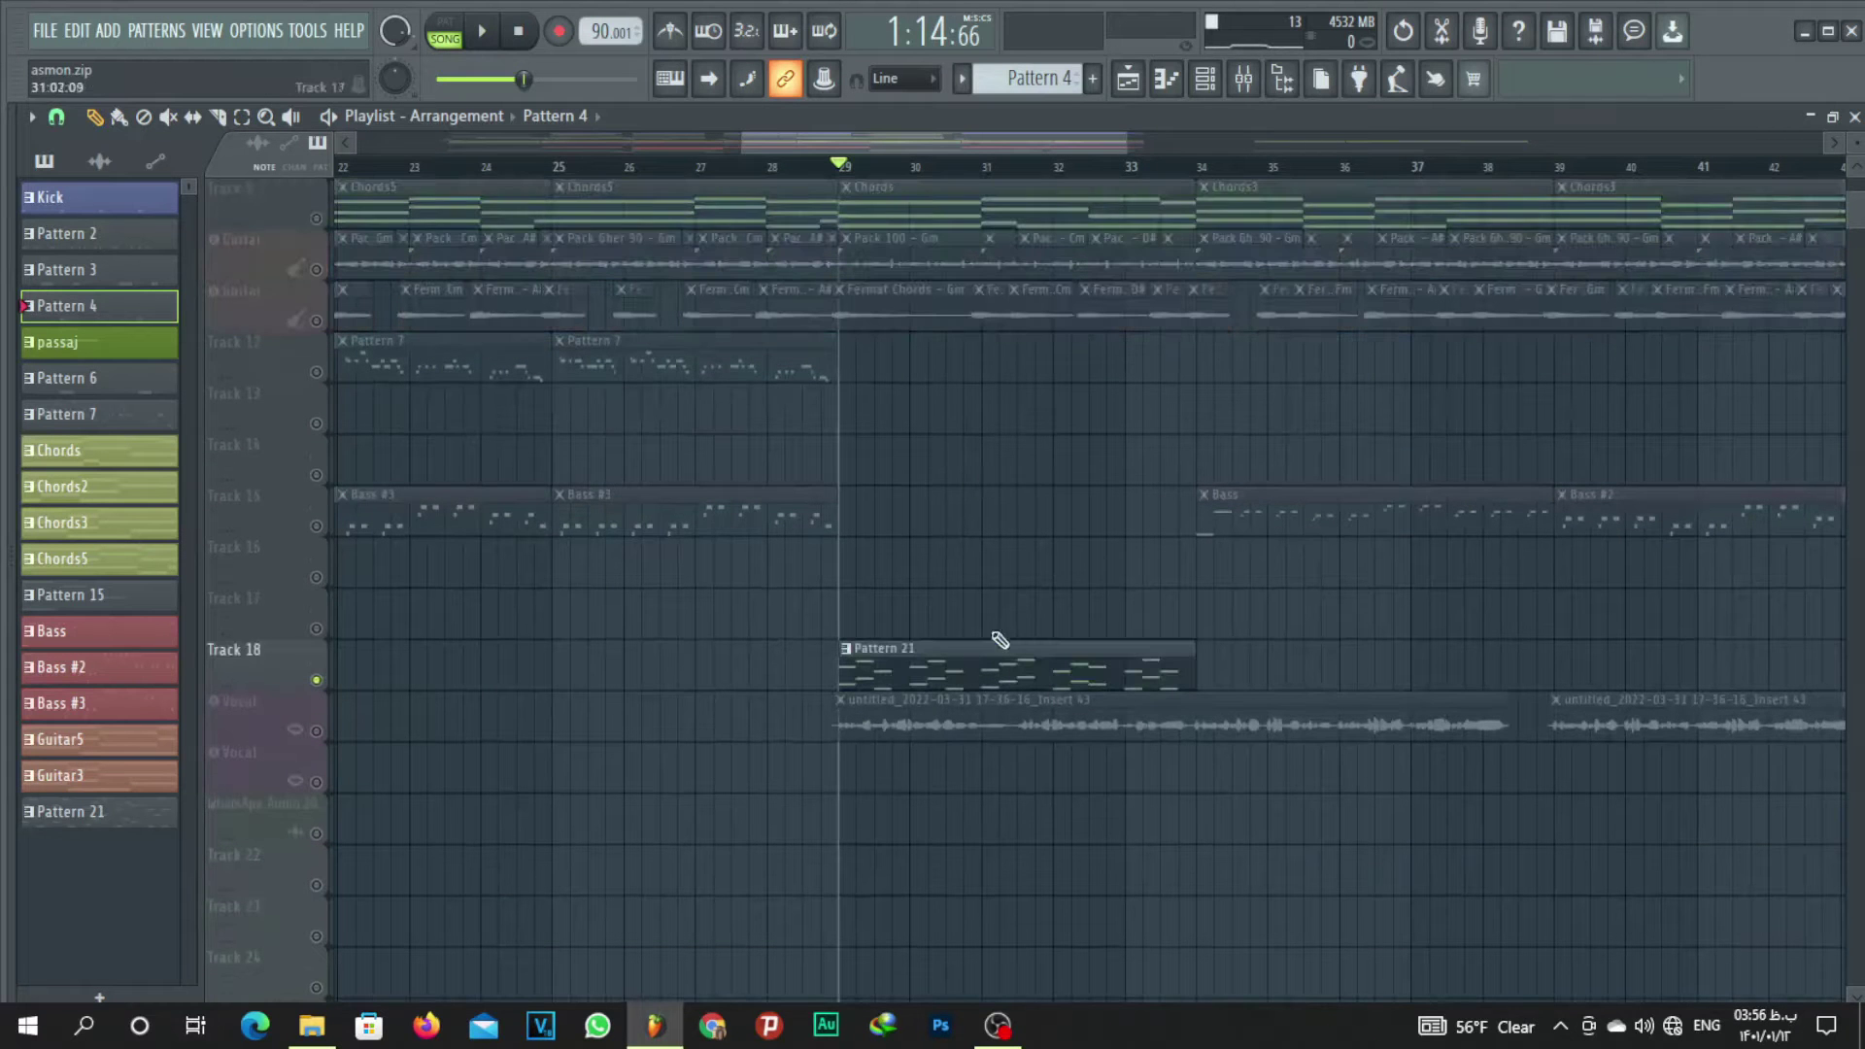
key("space")
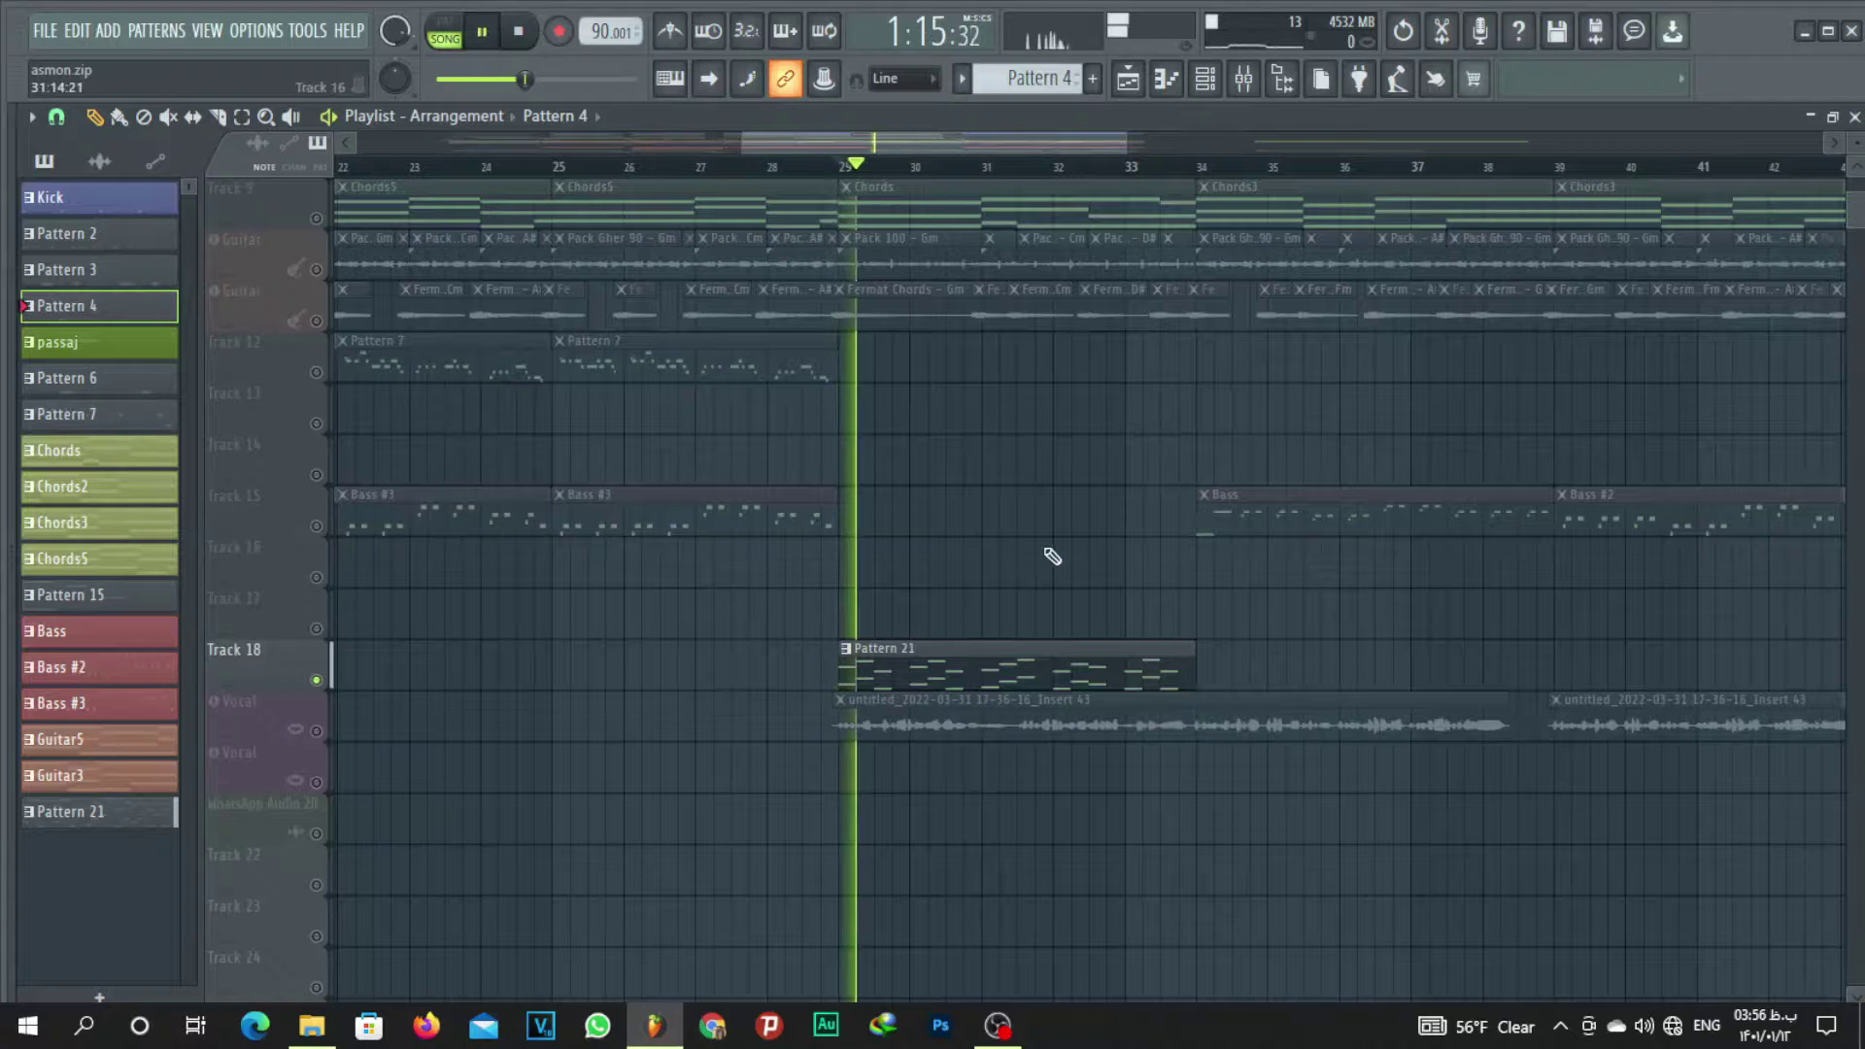
left_click(331, 726)
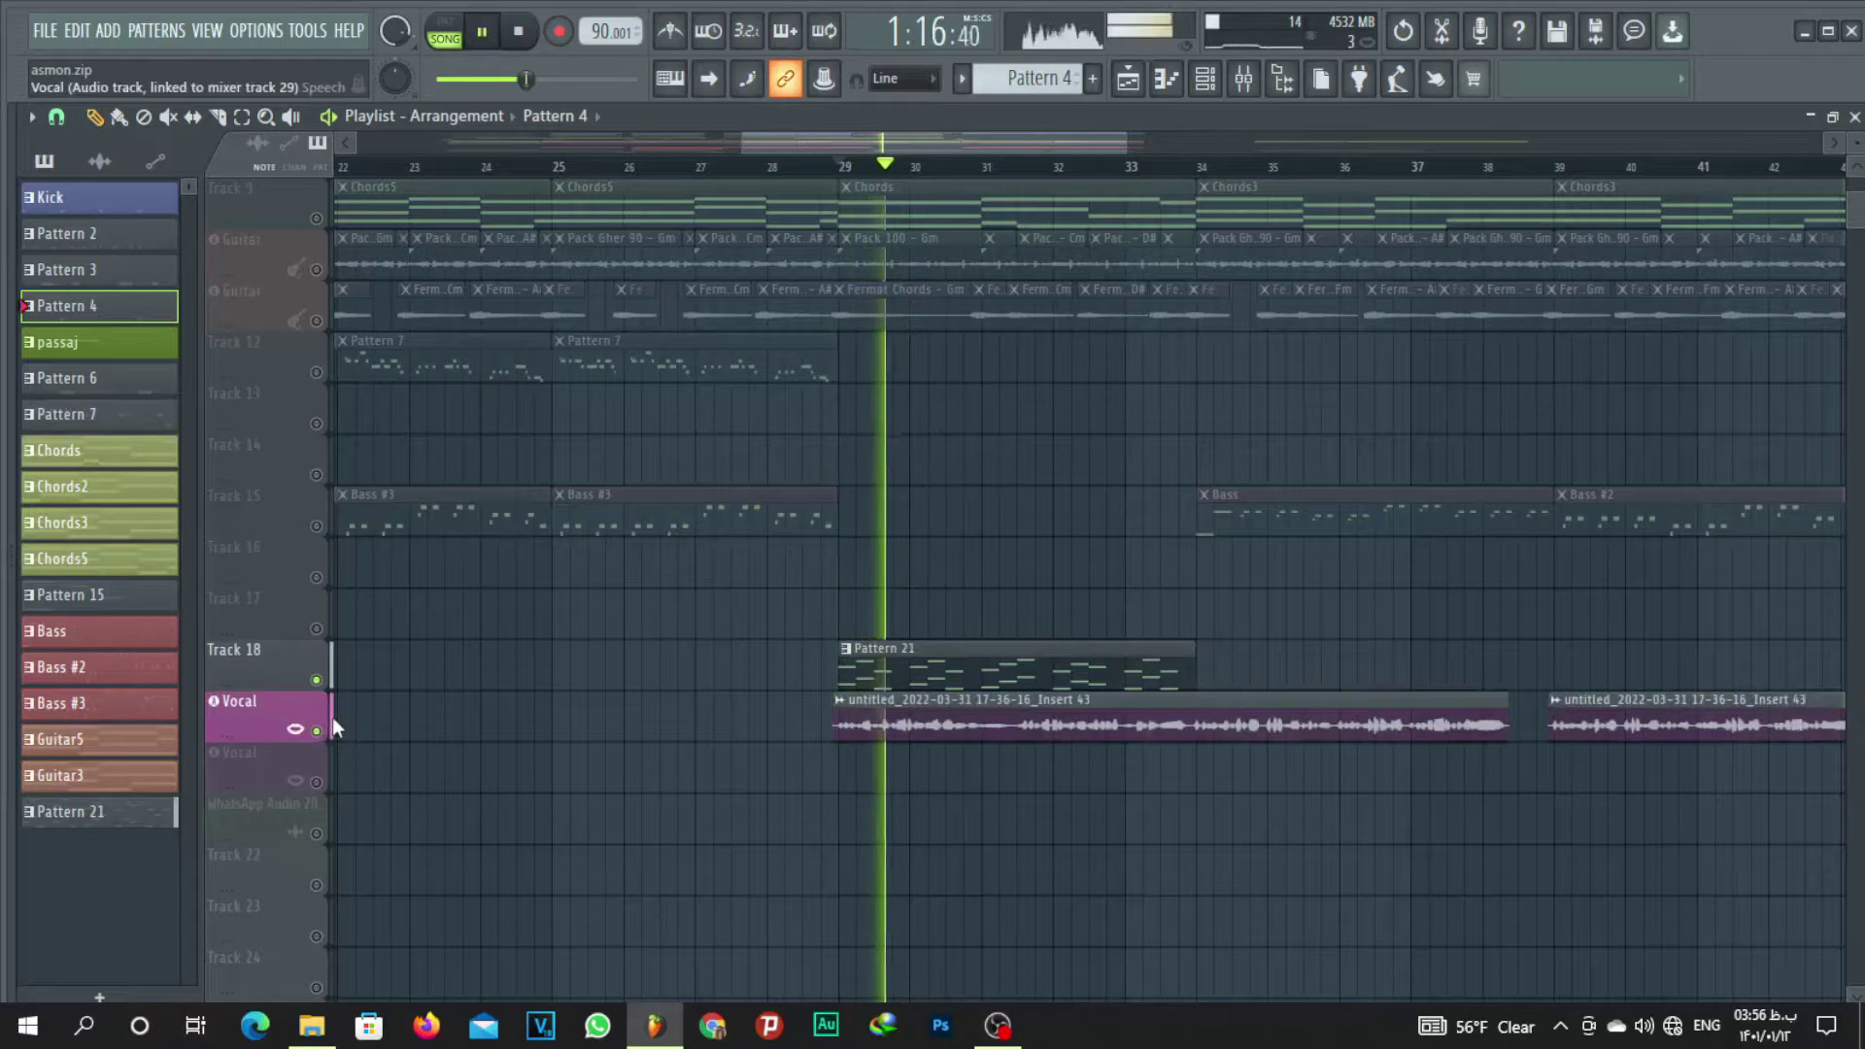
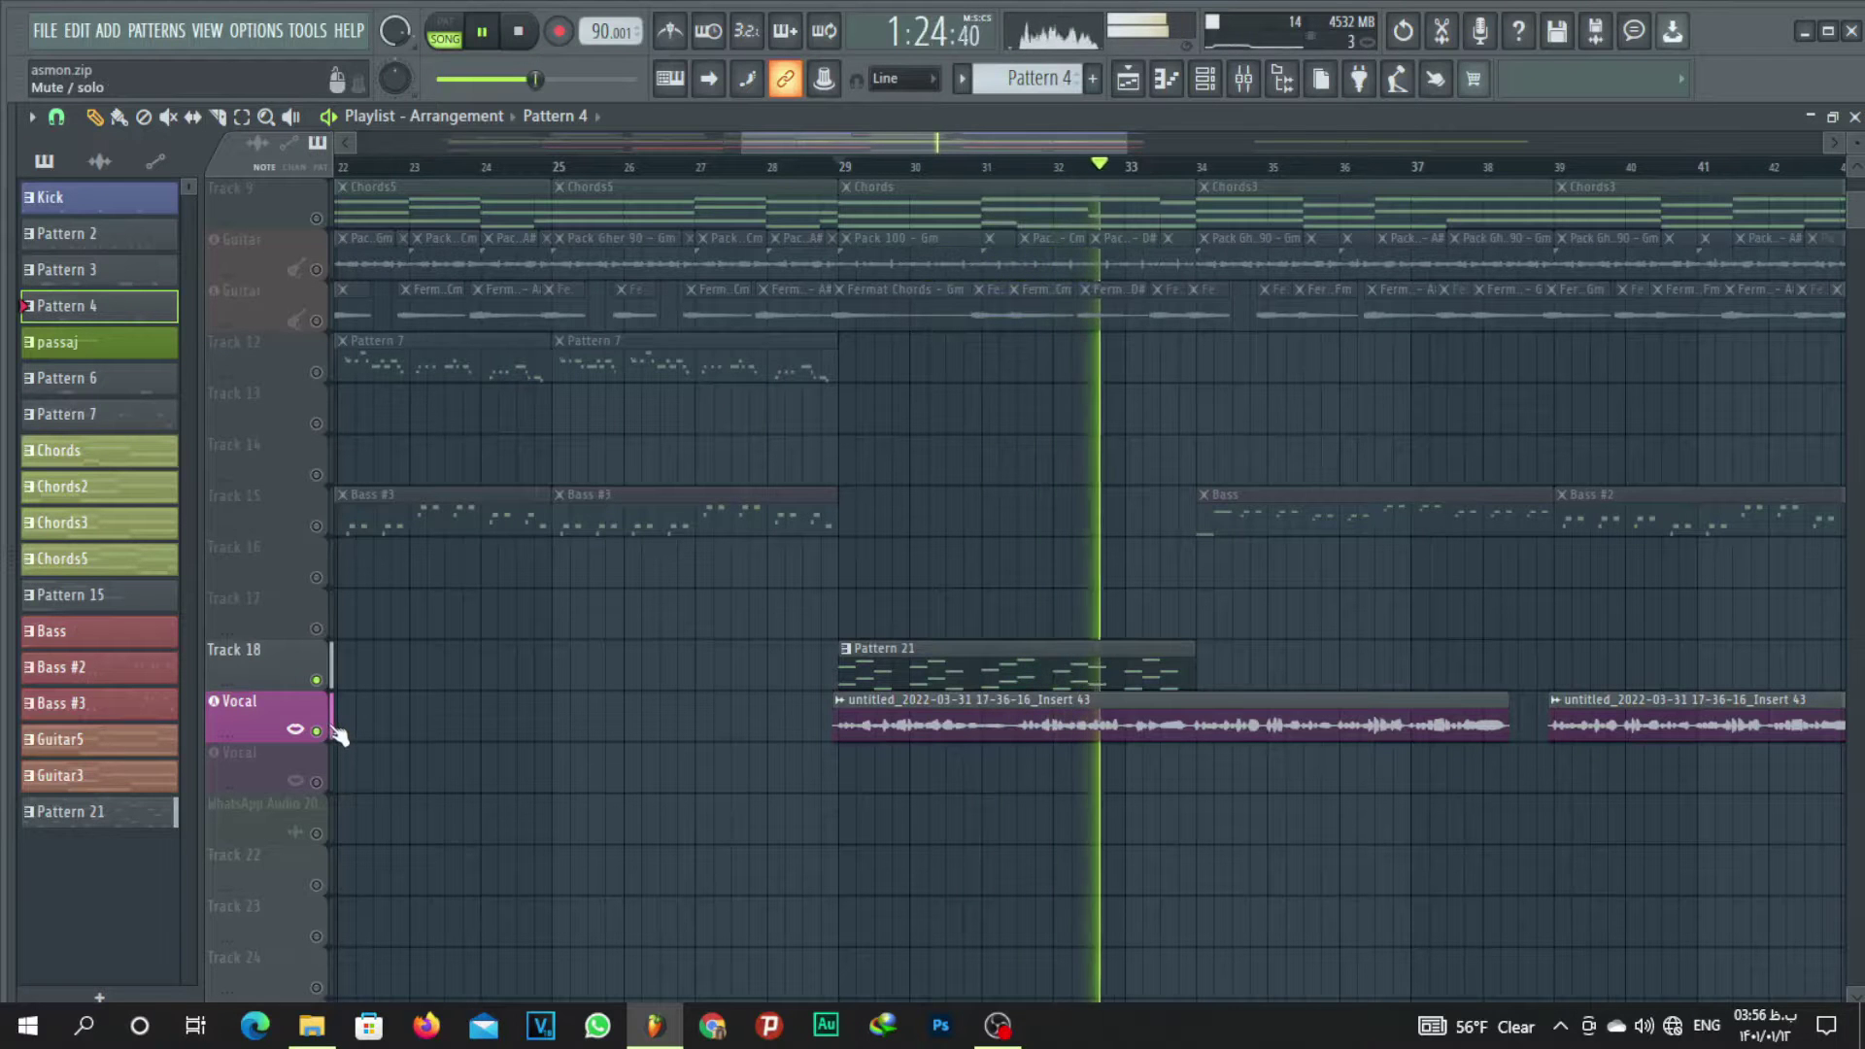
key("space")
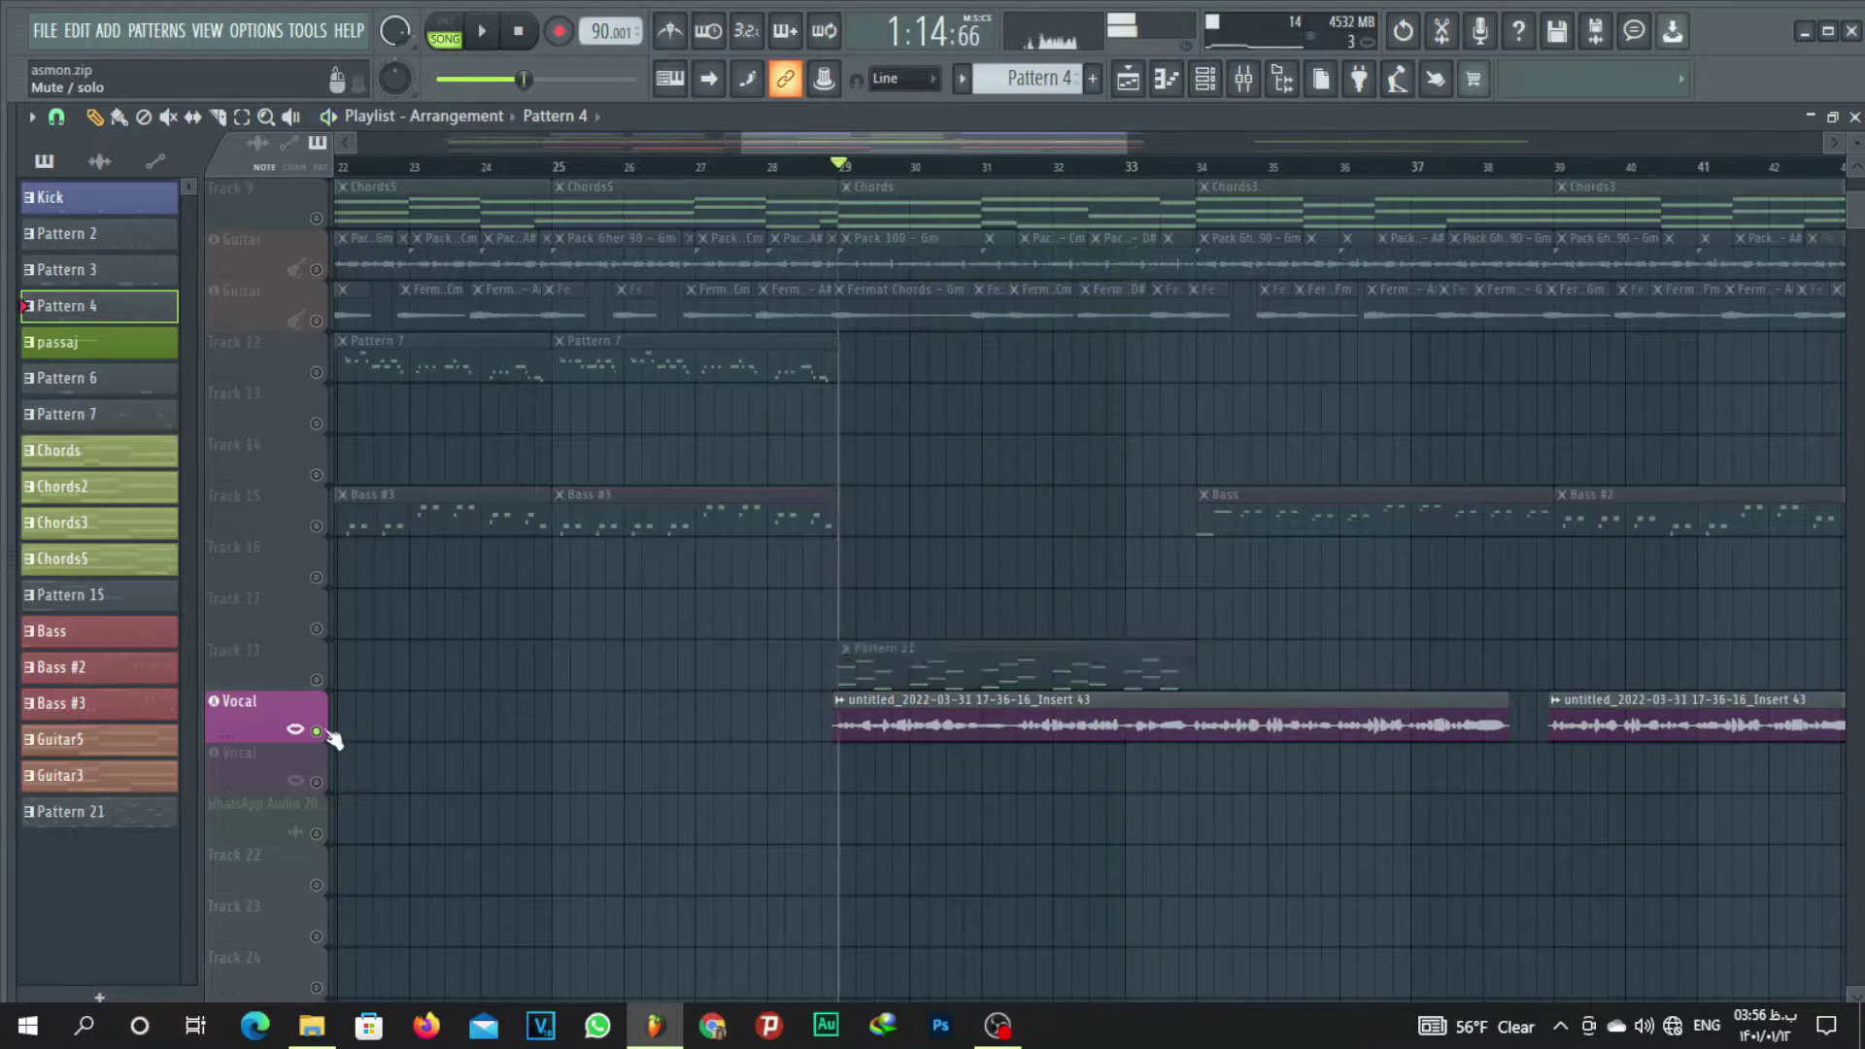
Isolate Track 6 and listen to the CYCdh_MultiCrashLo-01 crash leading into bar 29.
scroll(945, 653, "up", 8)
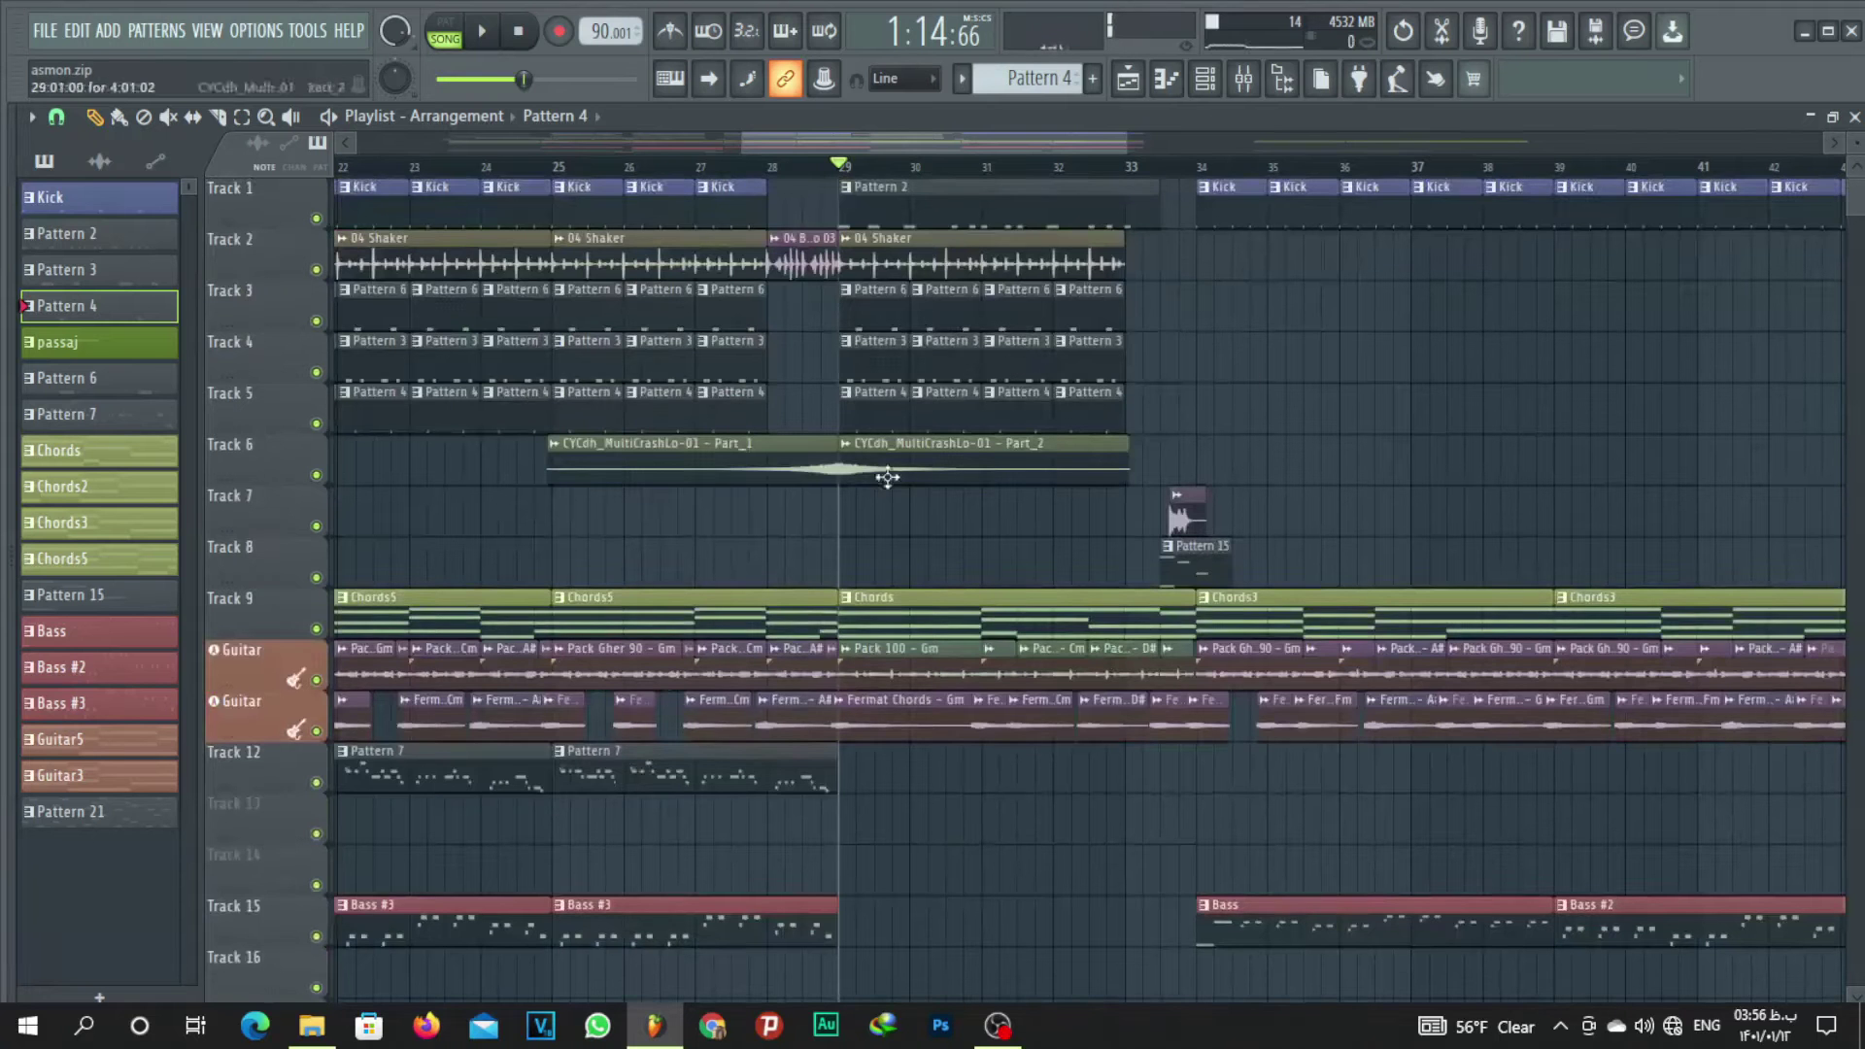
right_click(319, 475)
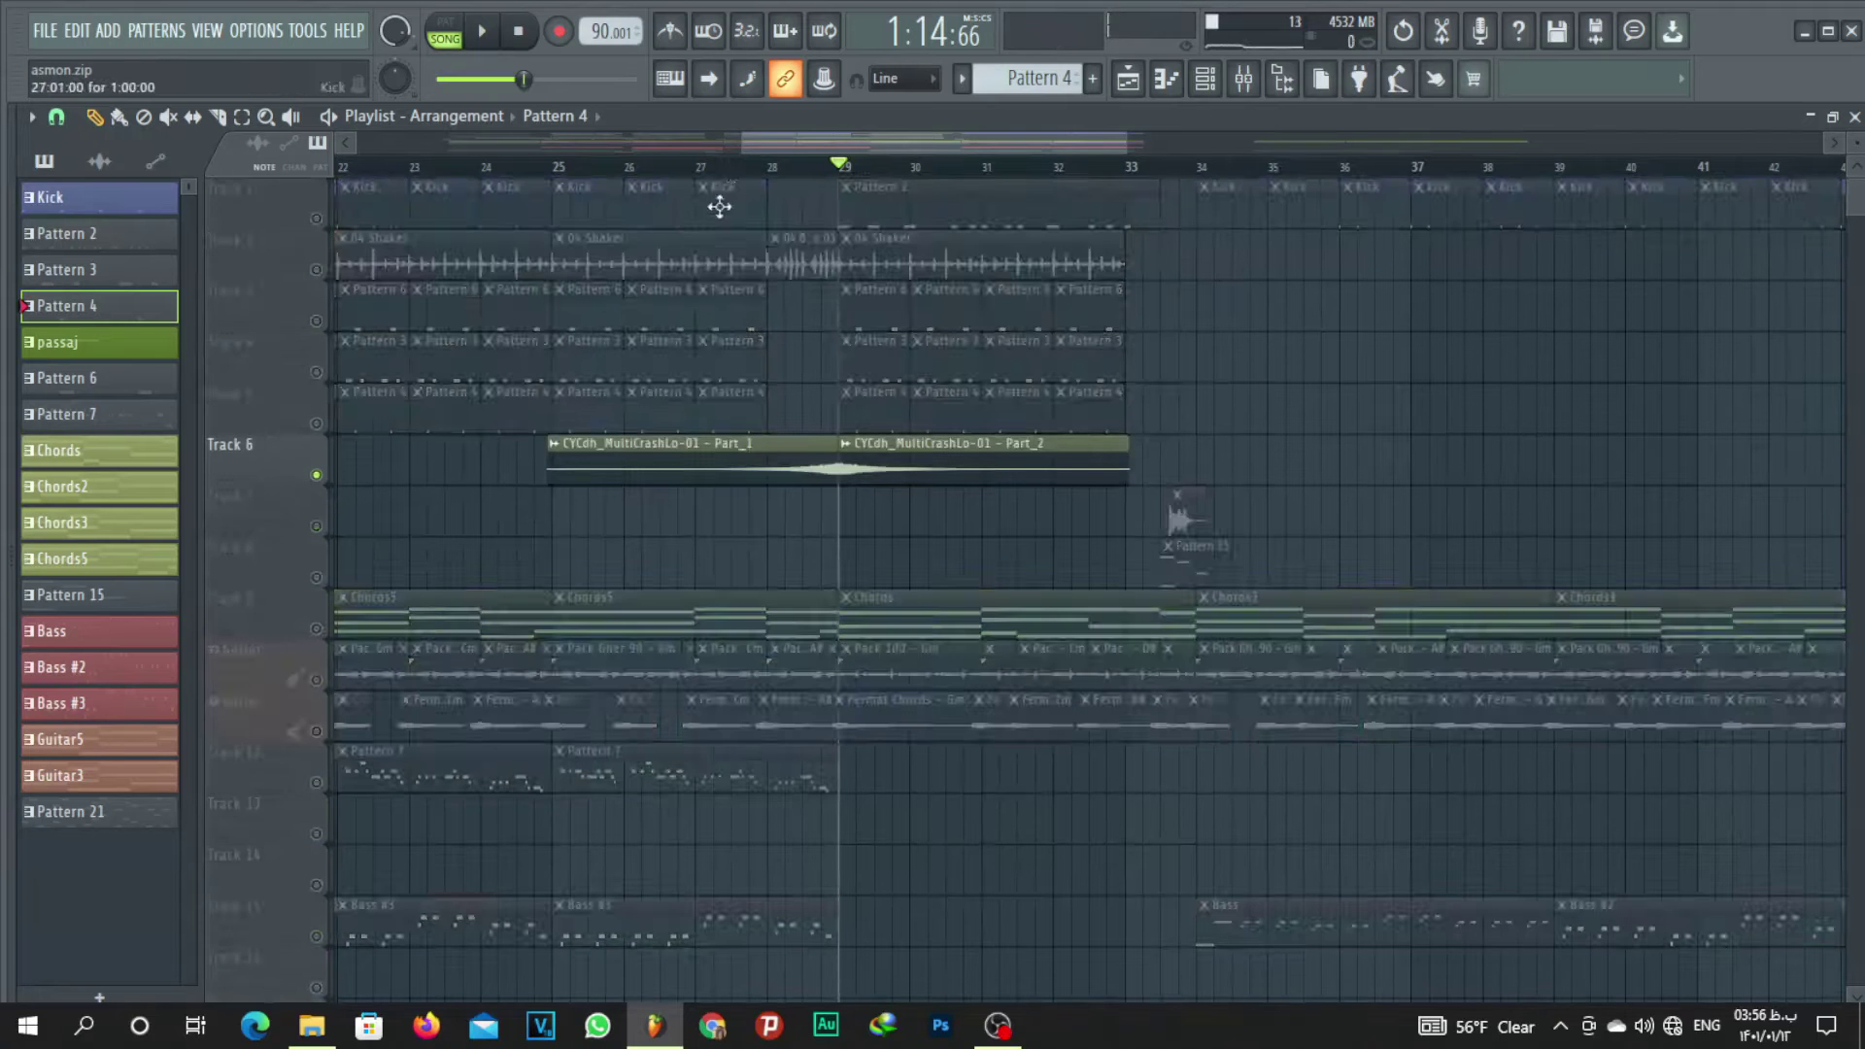
key("space")
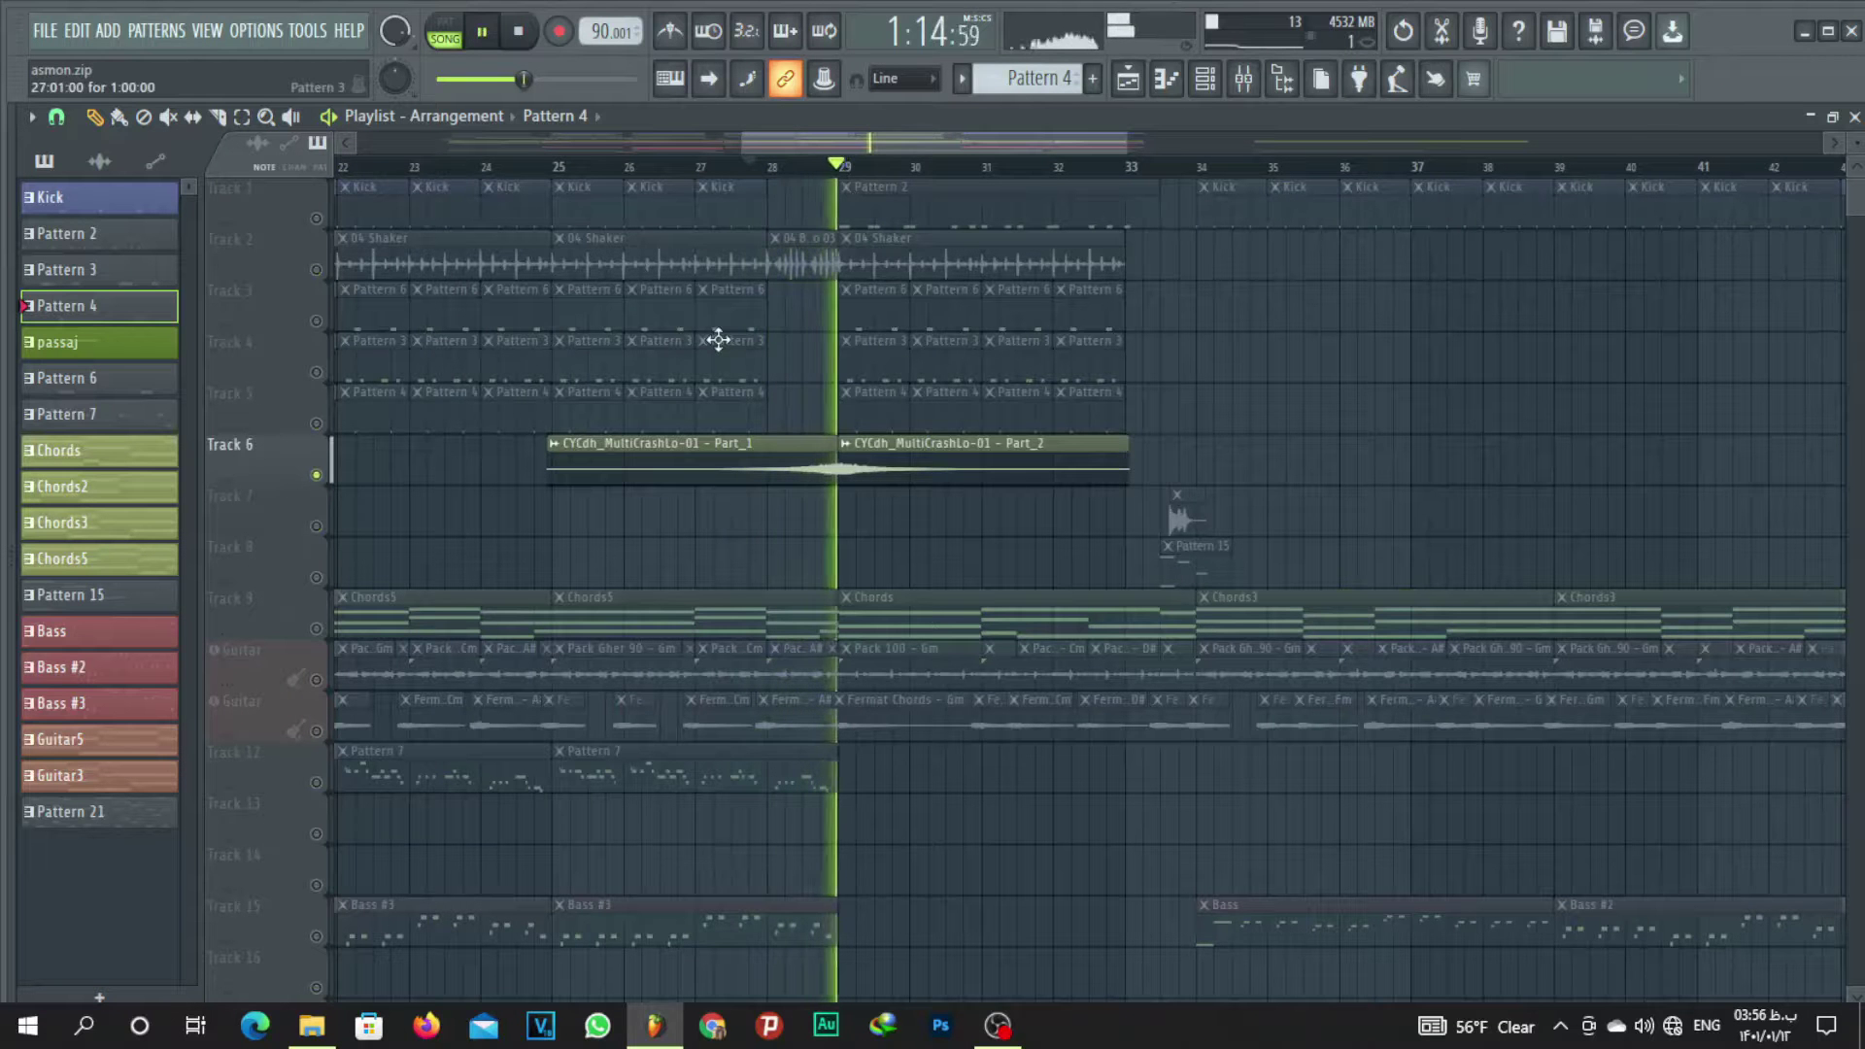
key("space")
Duplicate the CYCdh_MultiCrashLo-01 Part_1 and Part_2 clips on Track 6 so Part_2 starts at bar 34, and restore all tracks.
mouse_move(1171, 450)
left_mouse_down()
mouse_move(741, 500)
mouse_move(1148, 468)
left_mouse_up()
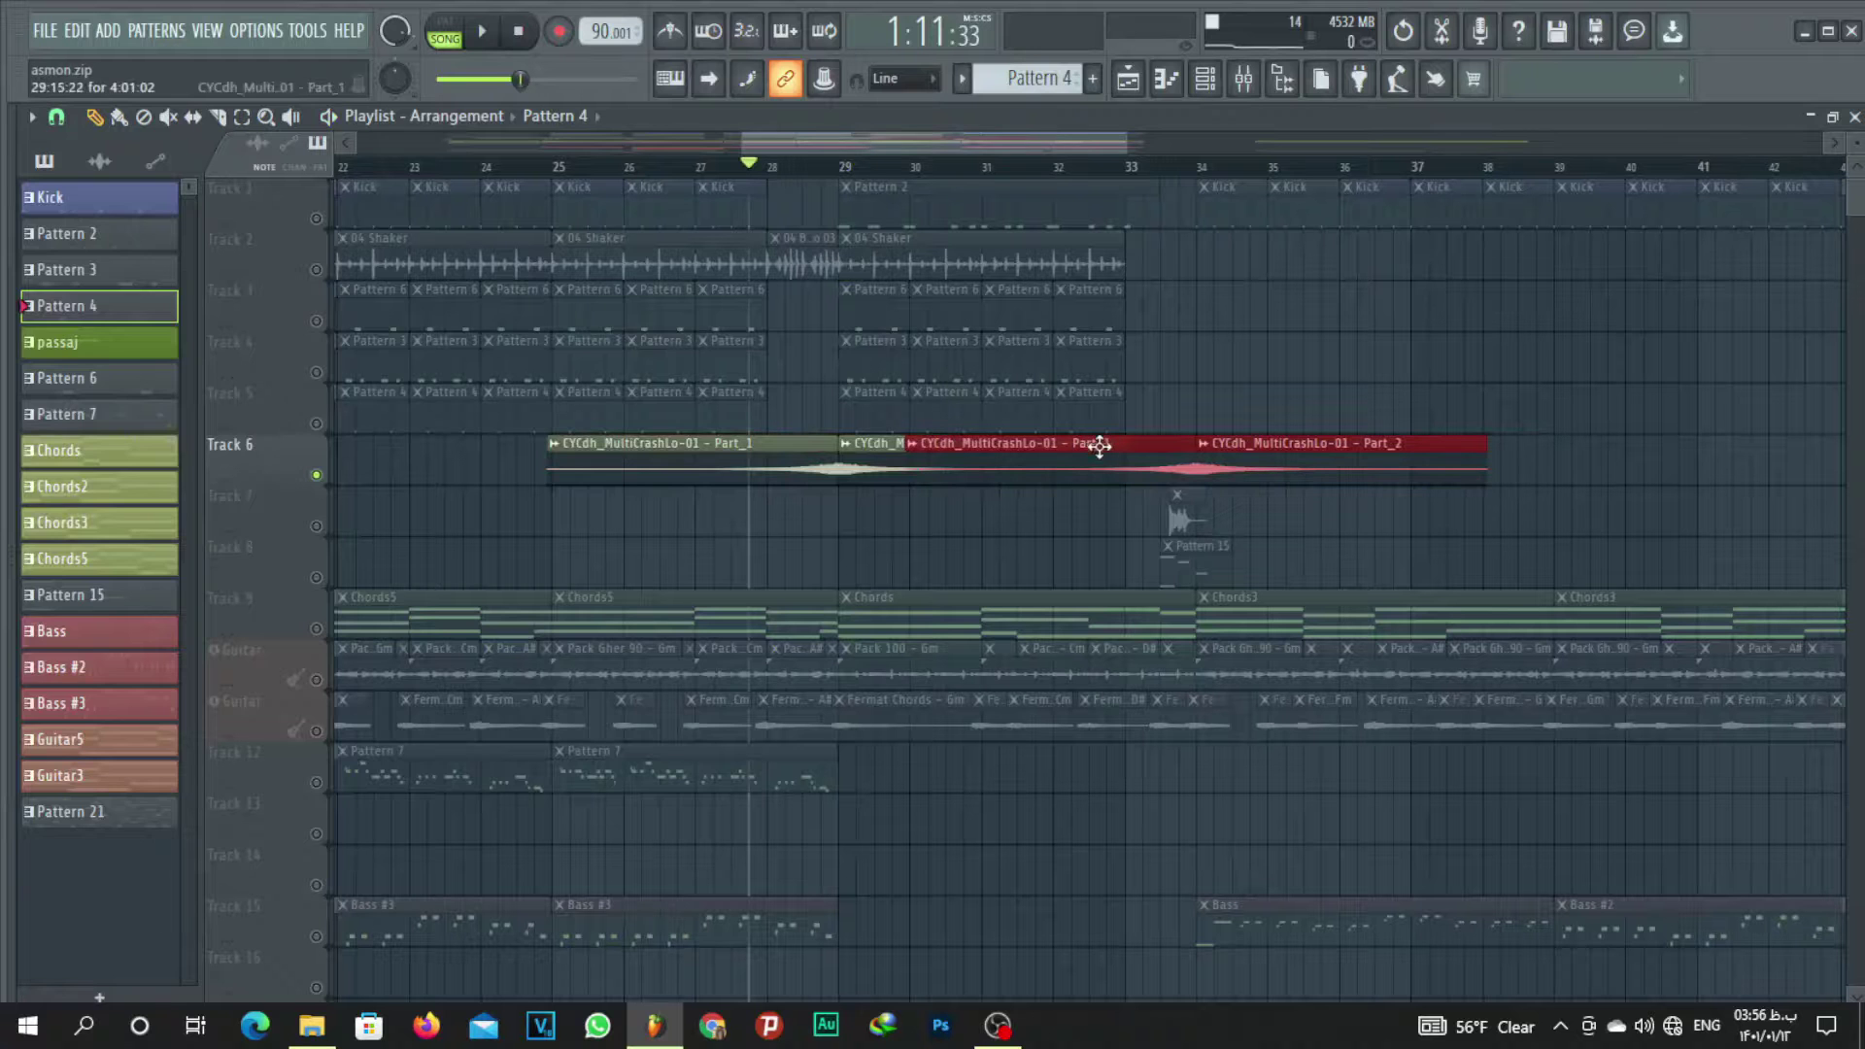
double_click(1099, 445)
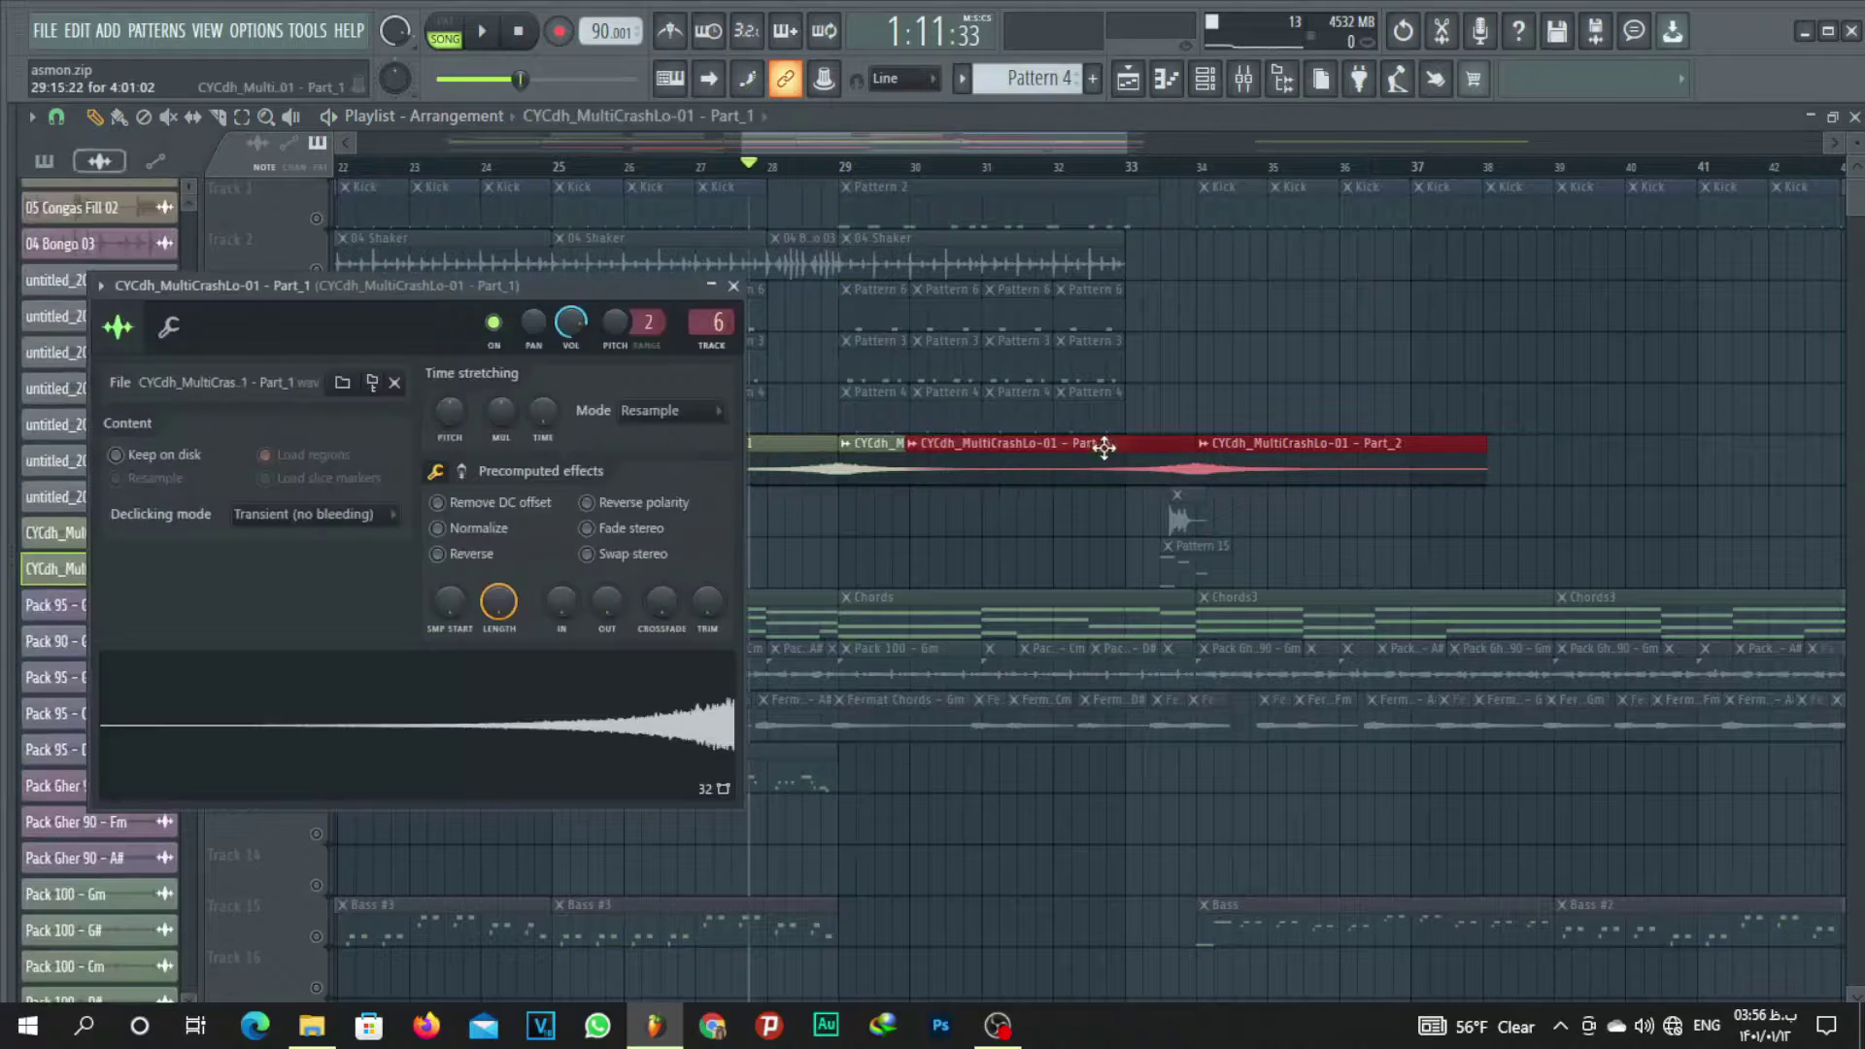
left_click(733, 286)
double_click(1290, 453)
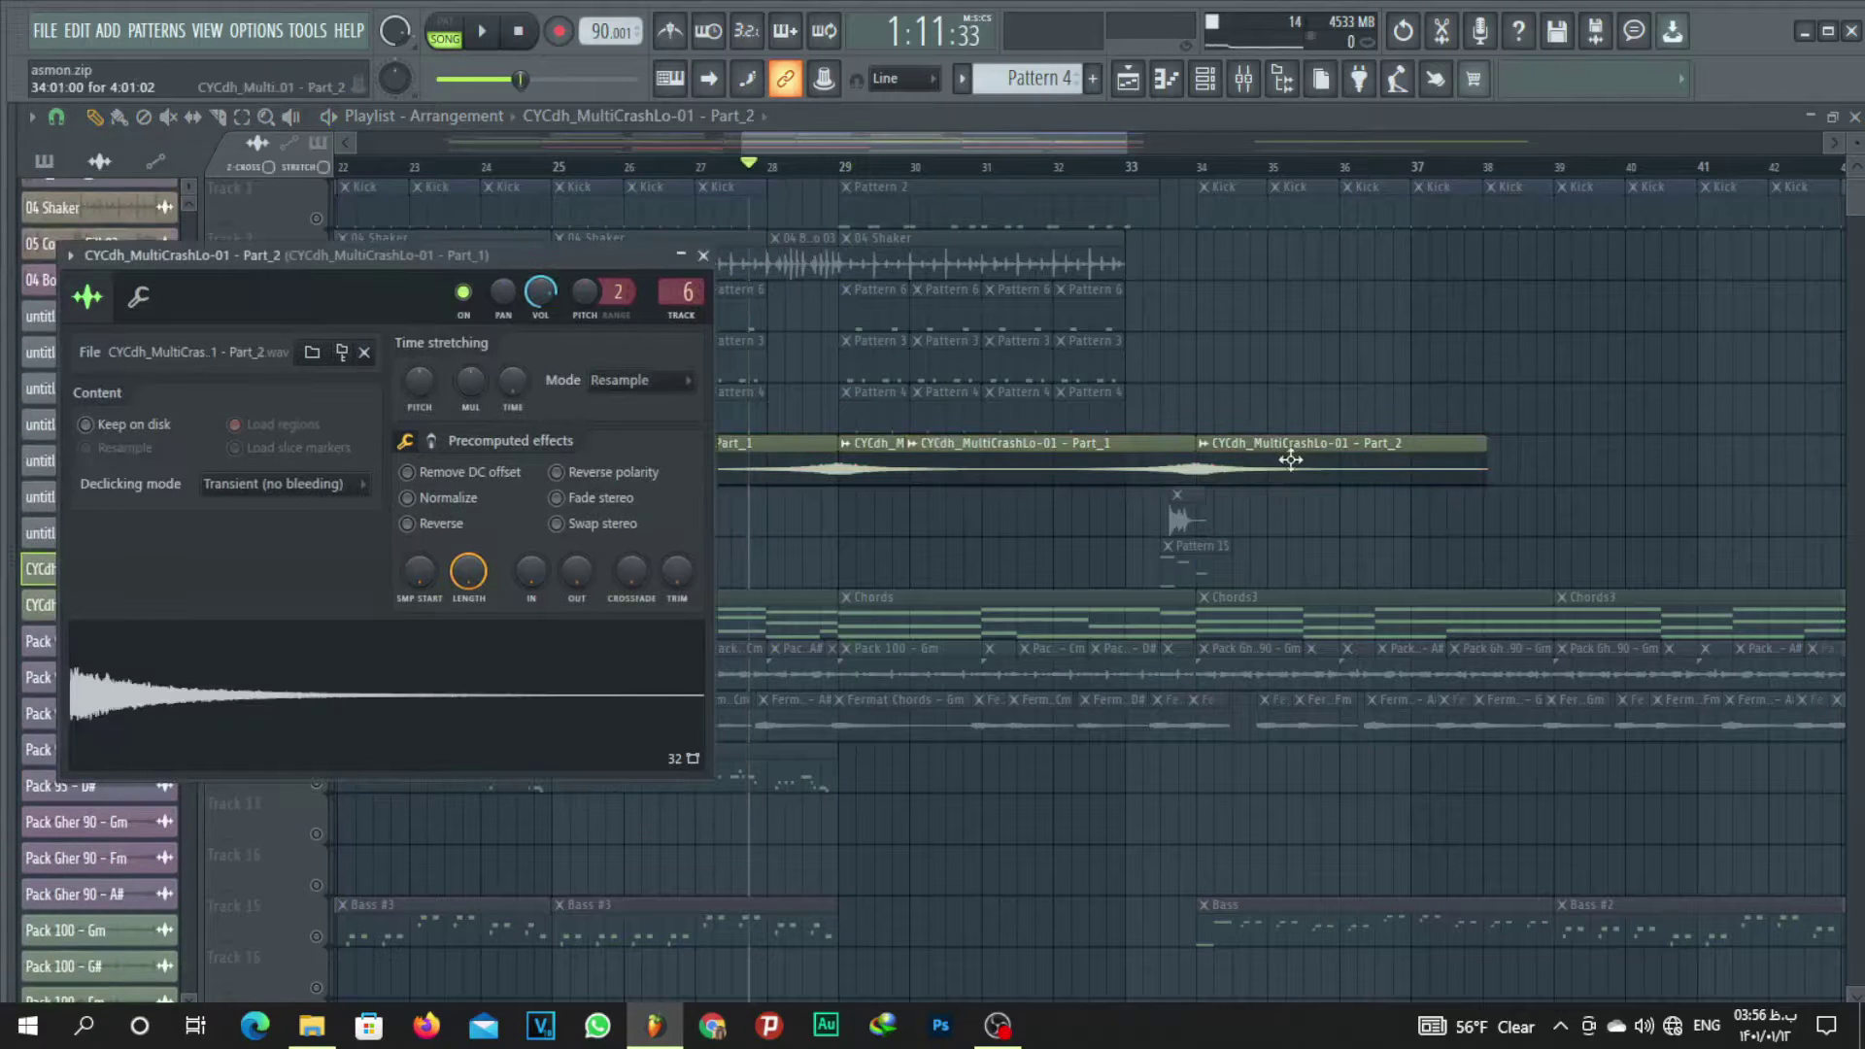
left_click(704, 256)
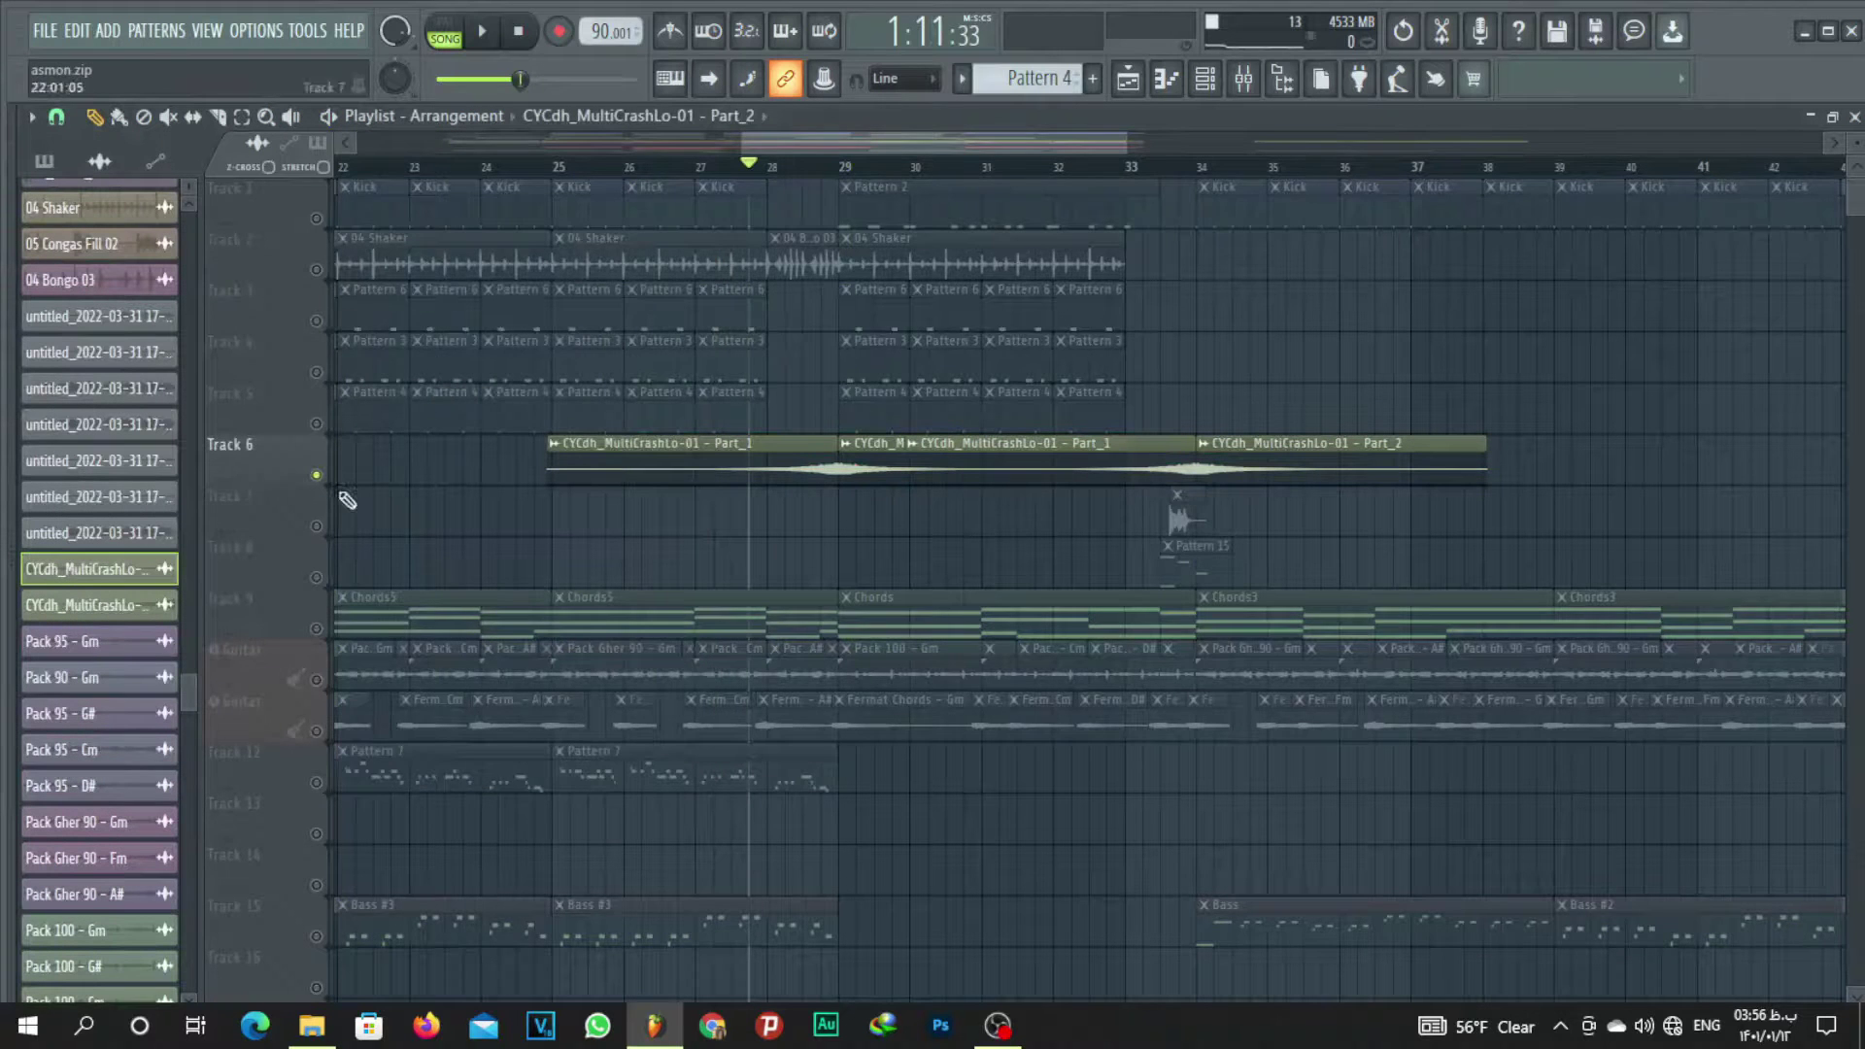
right_click(316, 475)
right_click(316, 475)
right_click(315, 475)
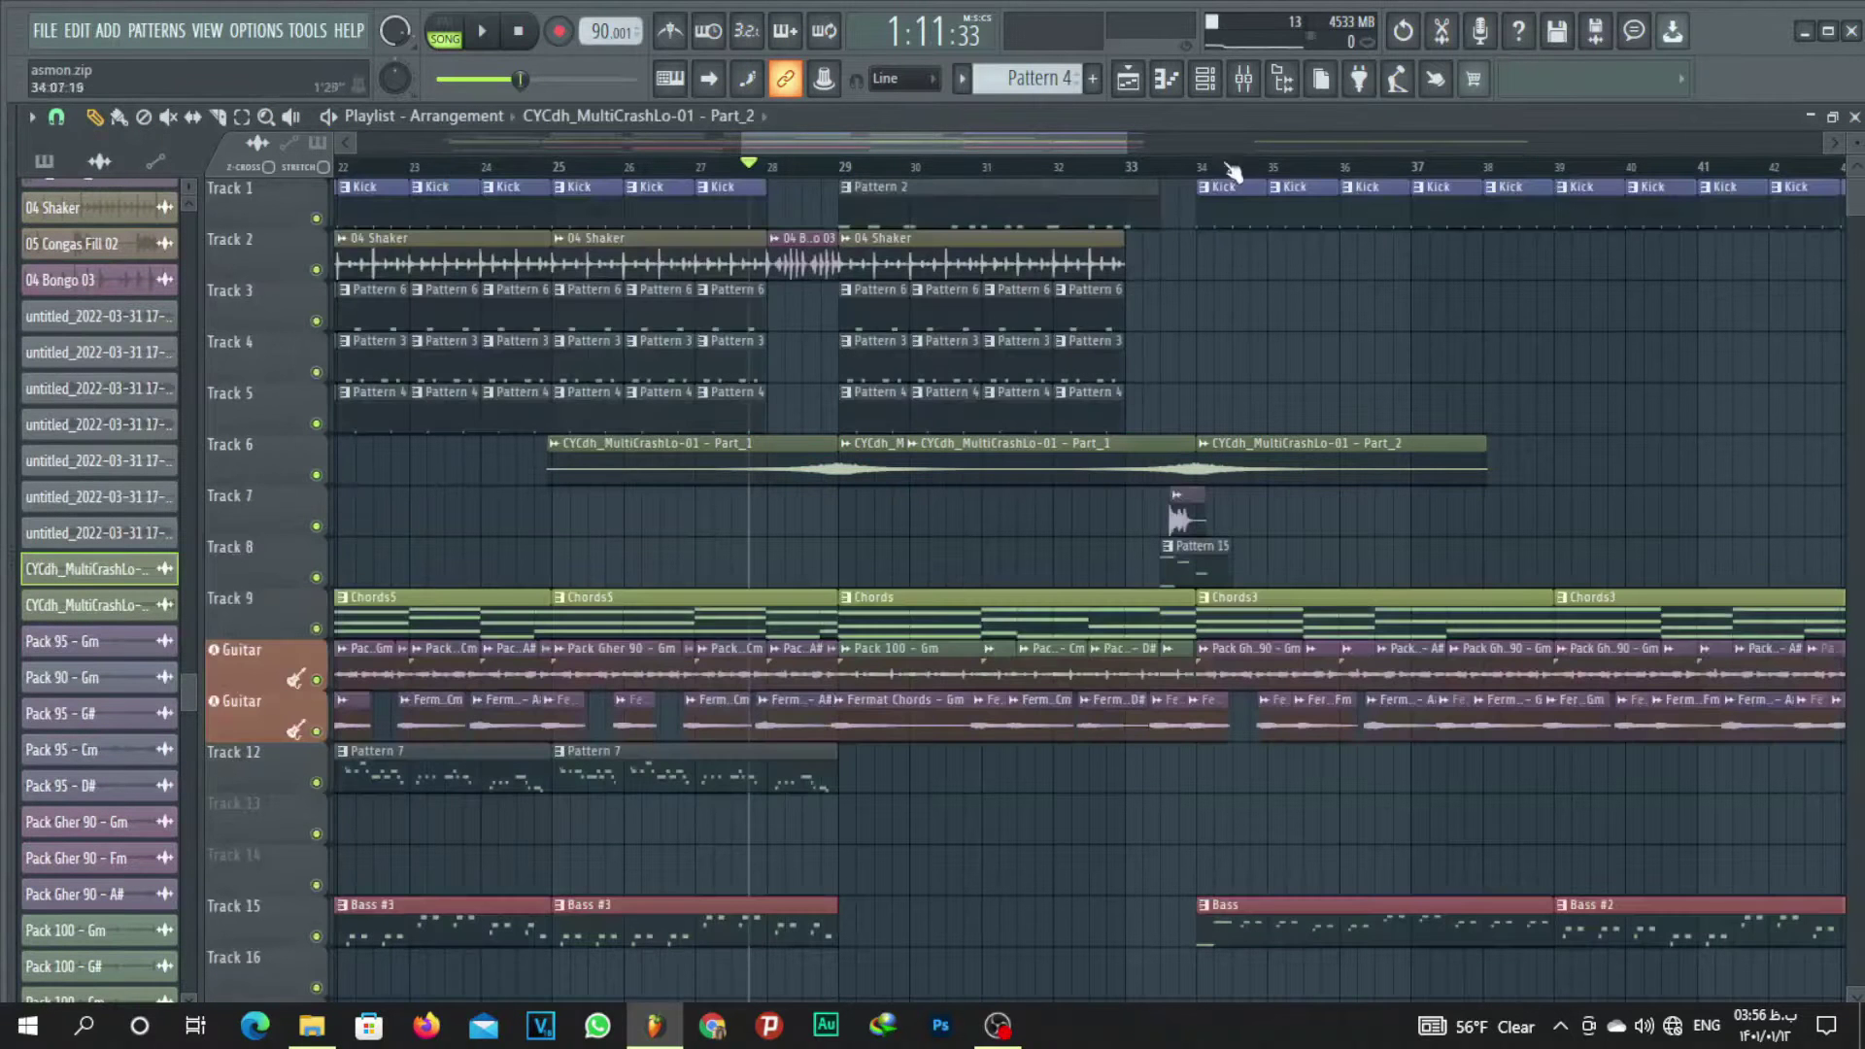
Listen to the full mix from bar 33 through the crash and fill into bar 34.
left_click(1134, 169)
key("space")
scroll(1329, 175, "down", 5)
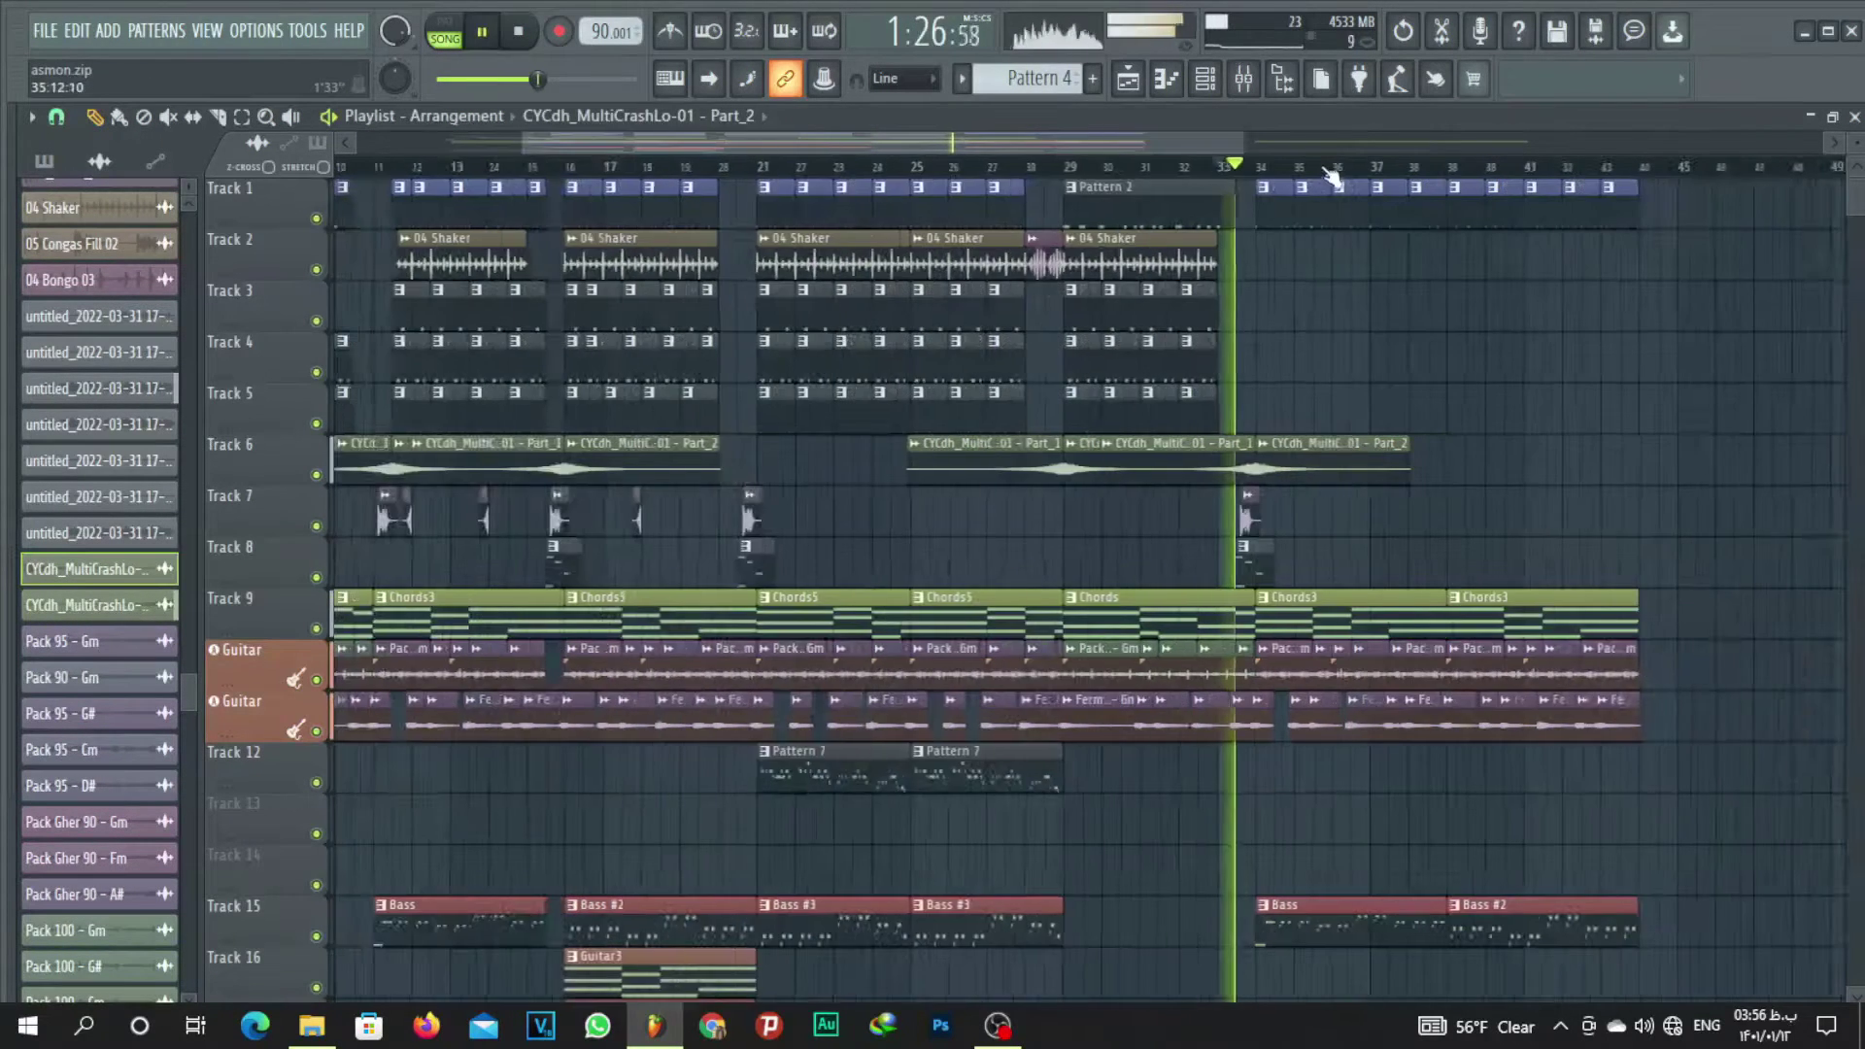
scroll(1329, 174, "up", 4)
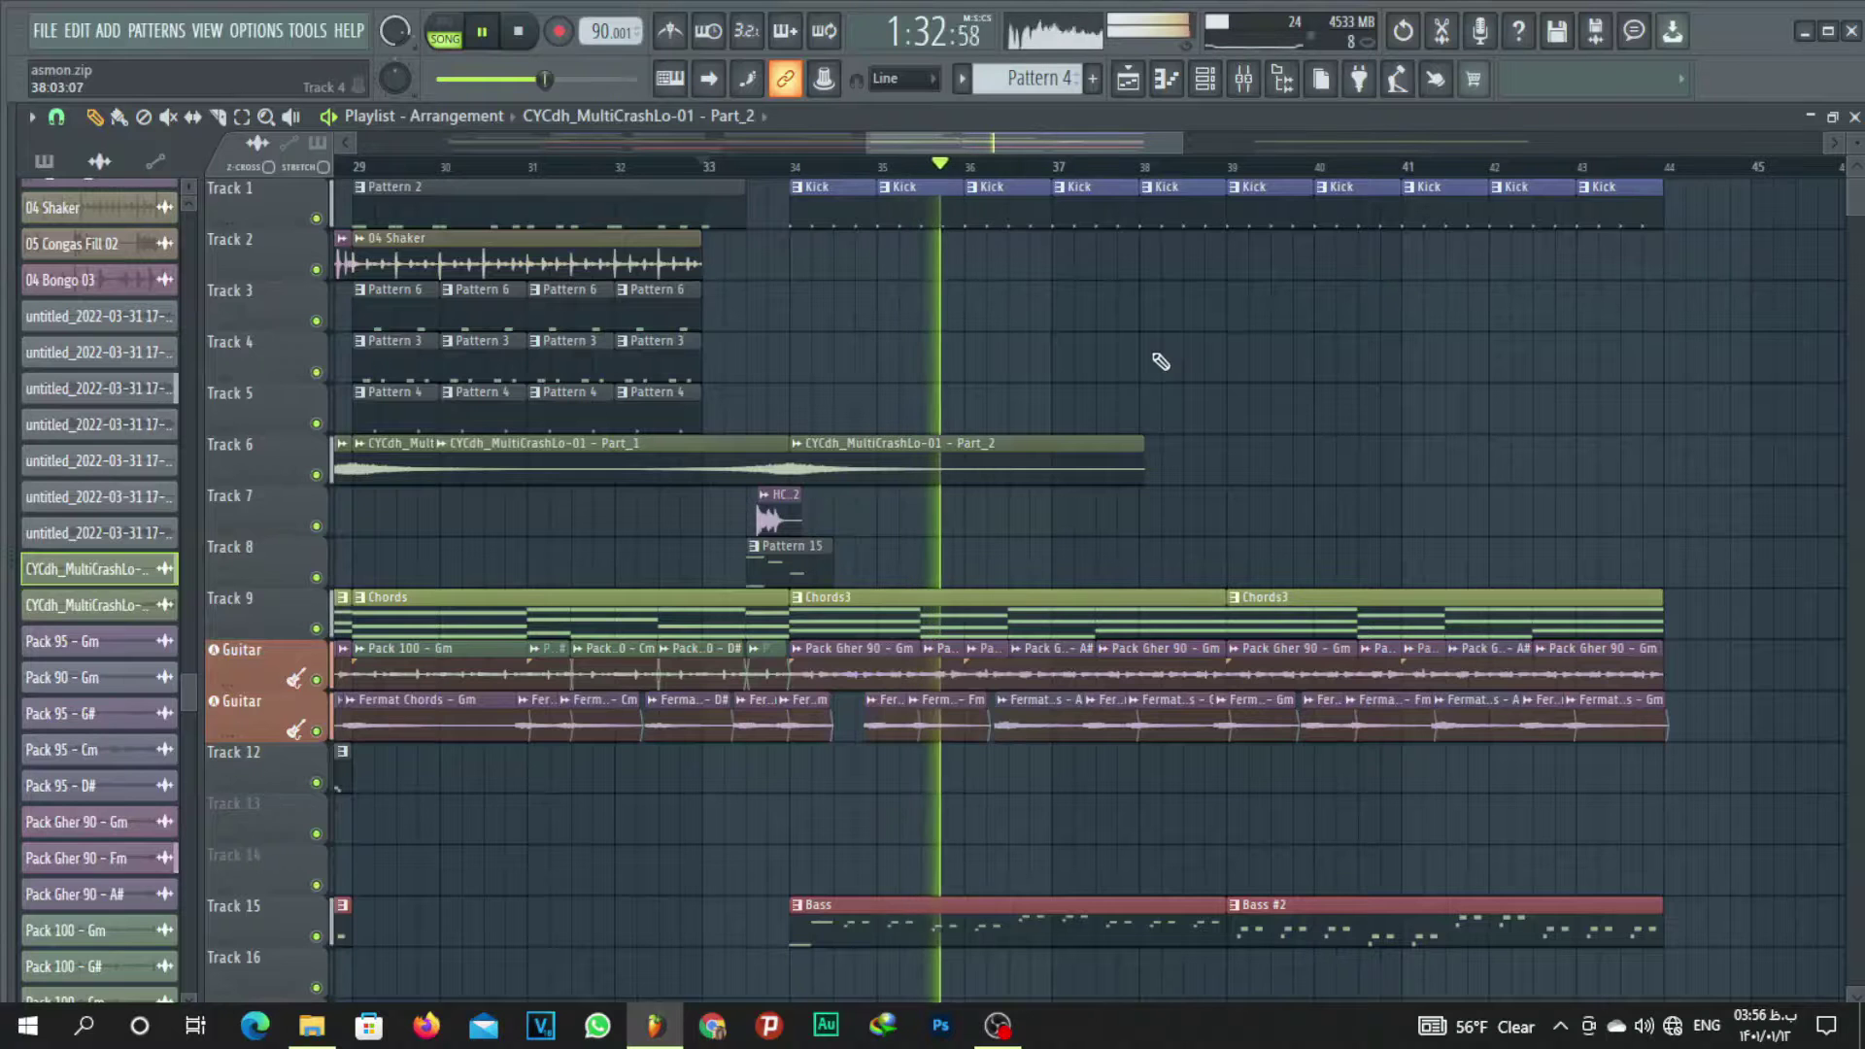
key("space")
Delete the Bass clip at bar 34 on Track 15 and the Kick clips from bar 34 to 39 on Track 1.
scroll(1108, 362, "down", 5)
scroll(1063, 175, "down", 4)
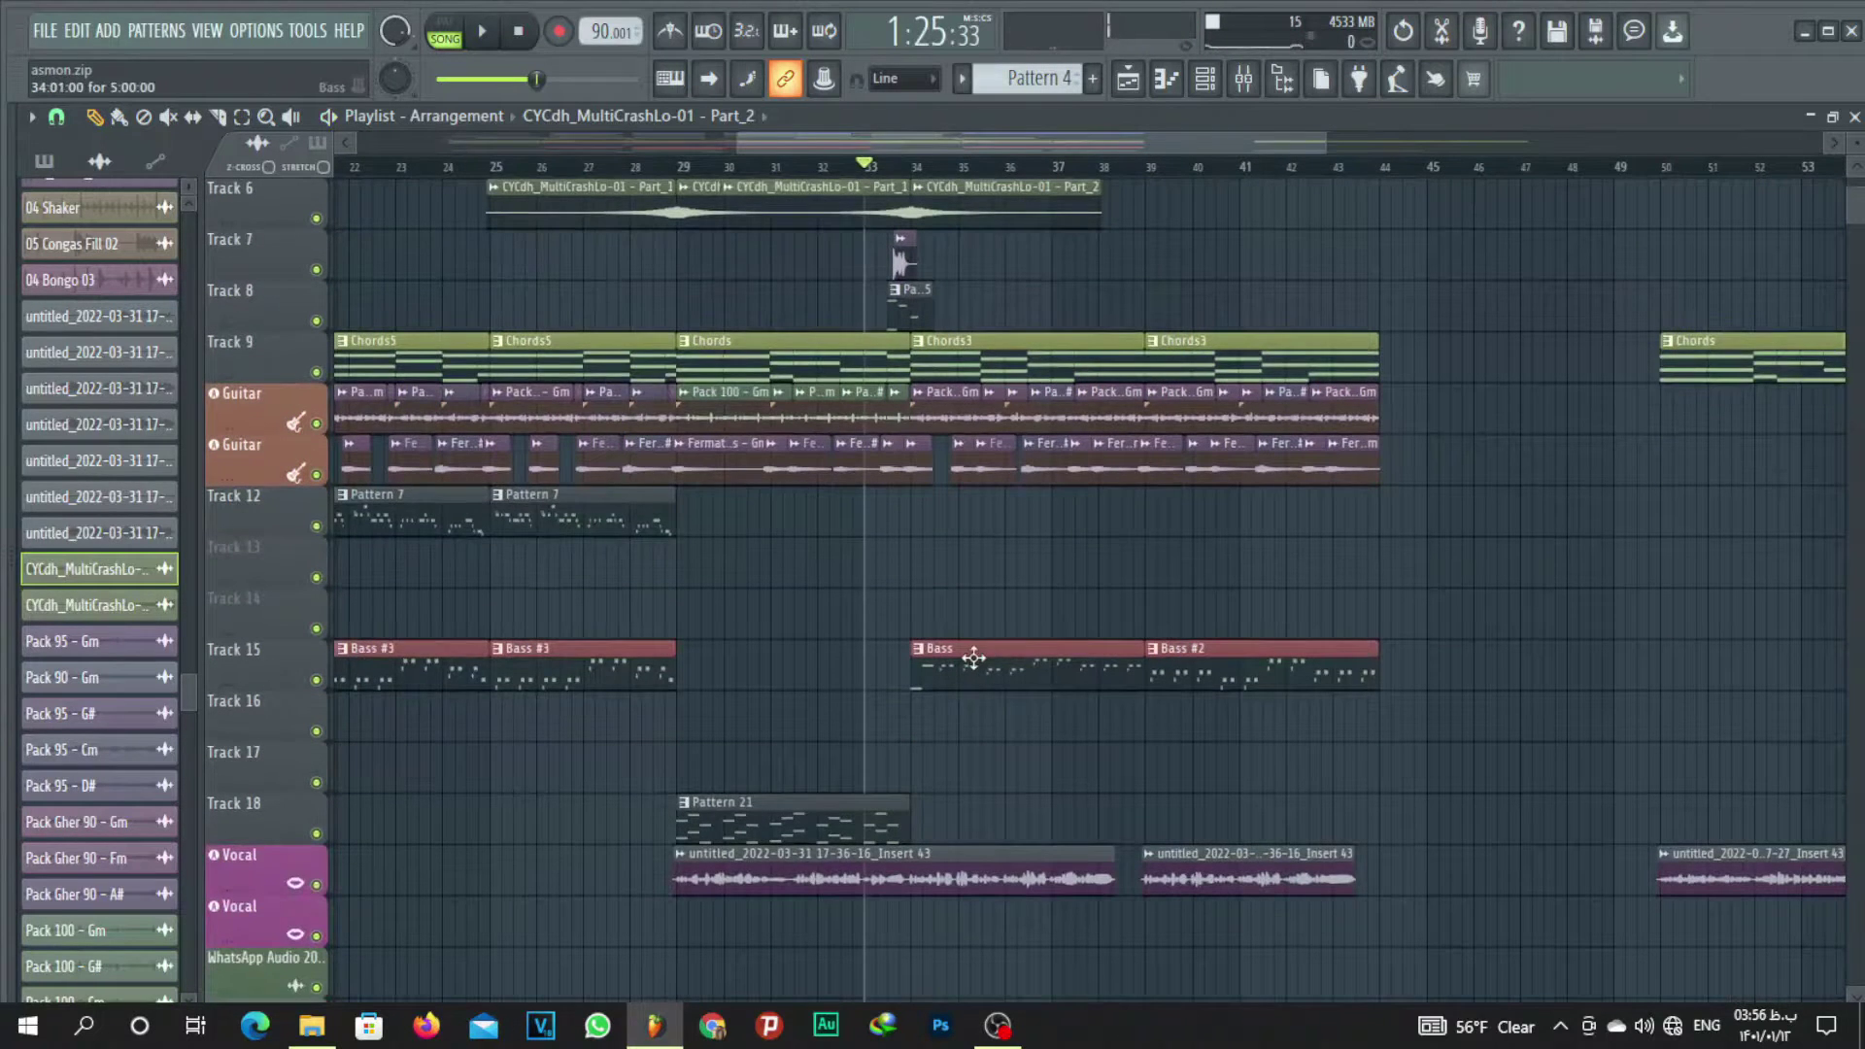
right_click(974, 659)
scroll(1041, 336, "up", 5)
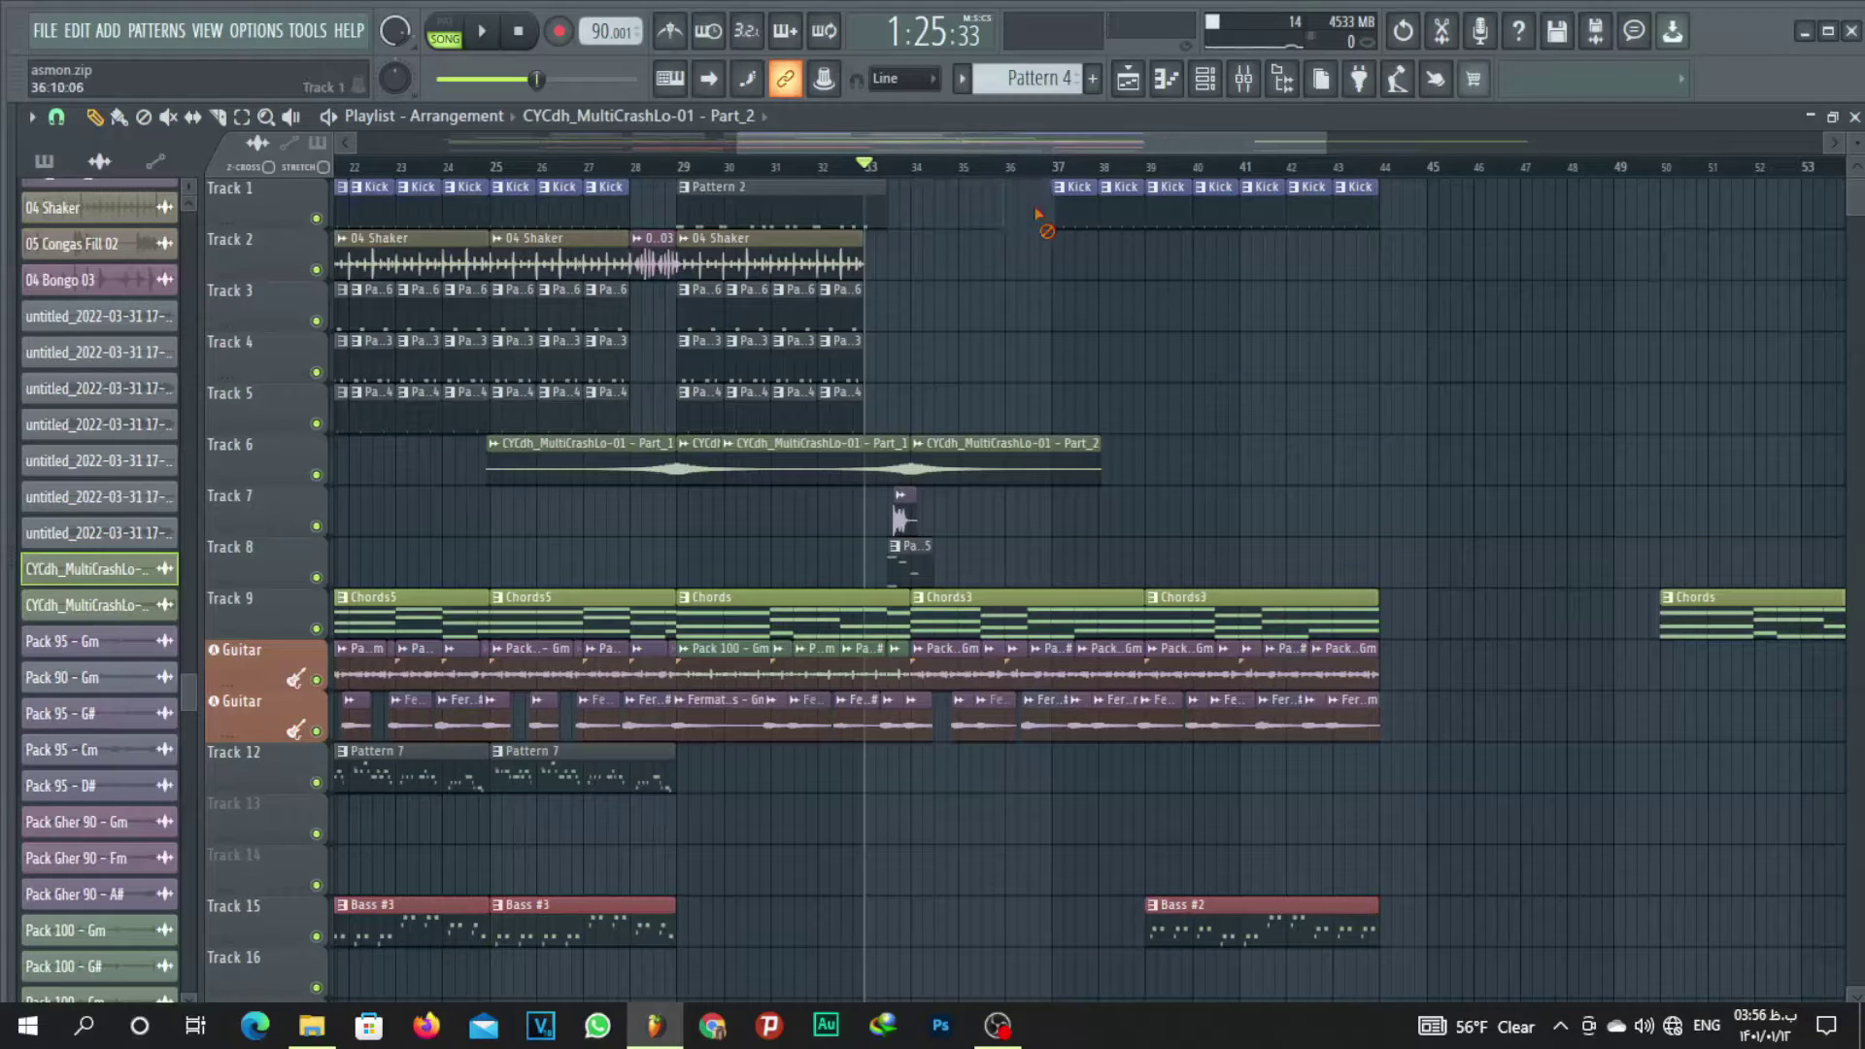
Duplicate both crash clips on Track 6 so Part_2 starts at bar 39, and start listening from bar 28.
left_click_drag(1186, 387, 1106, 463)
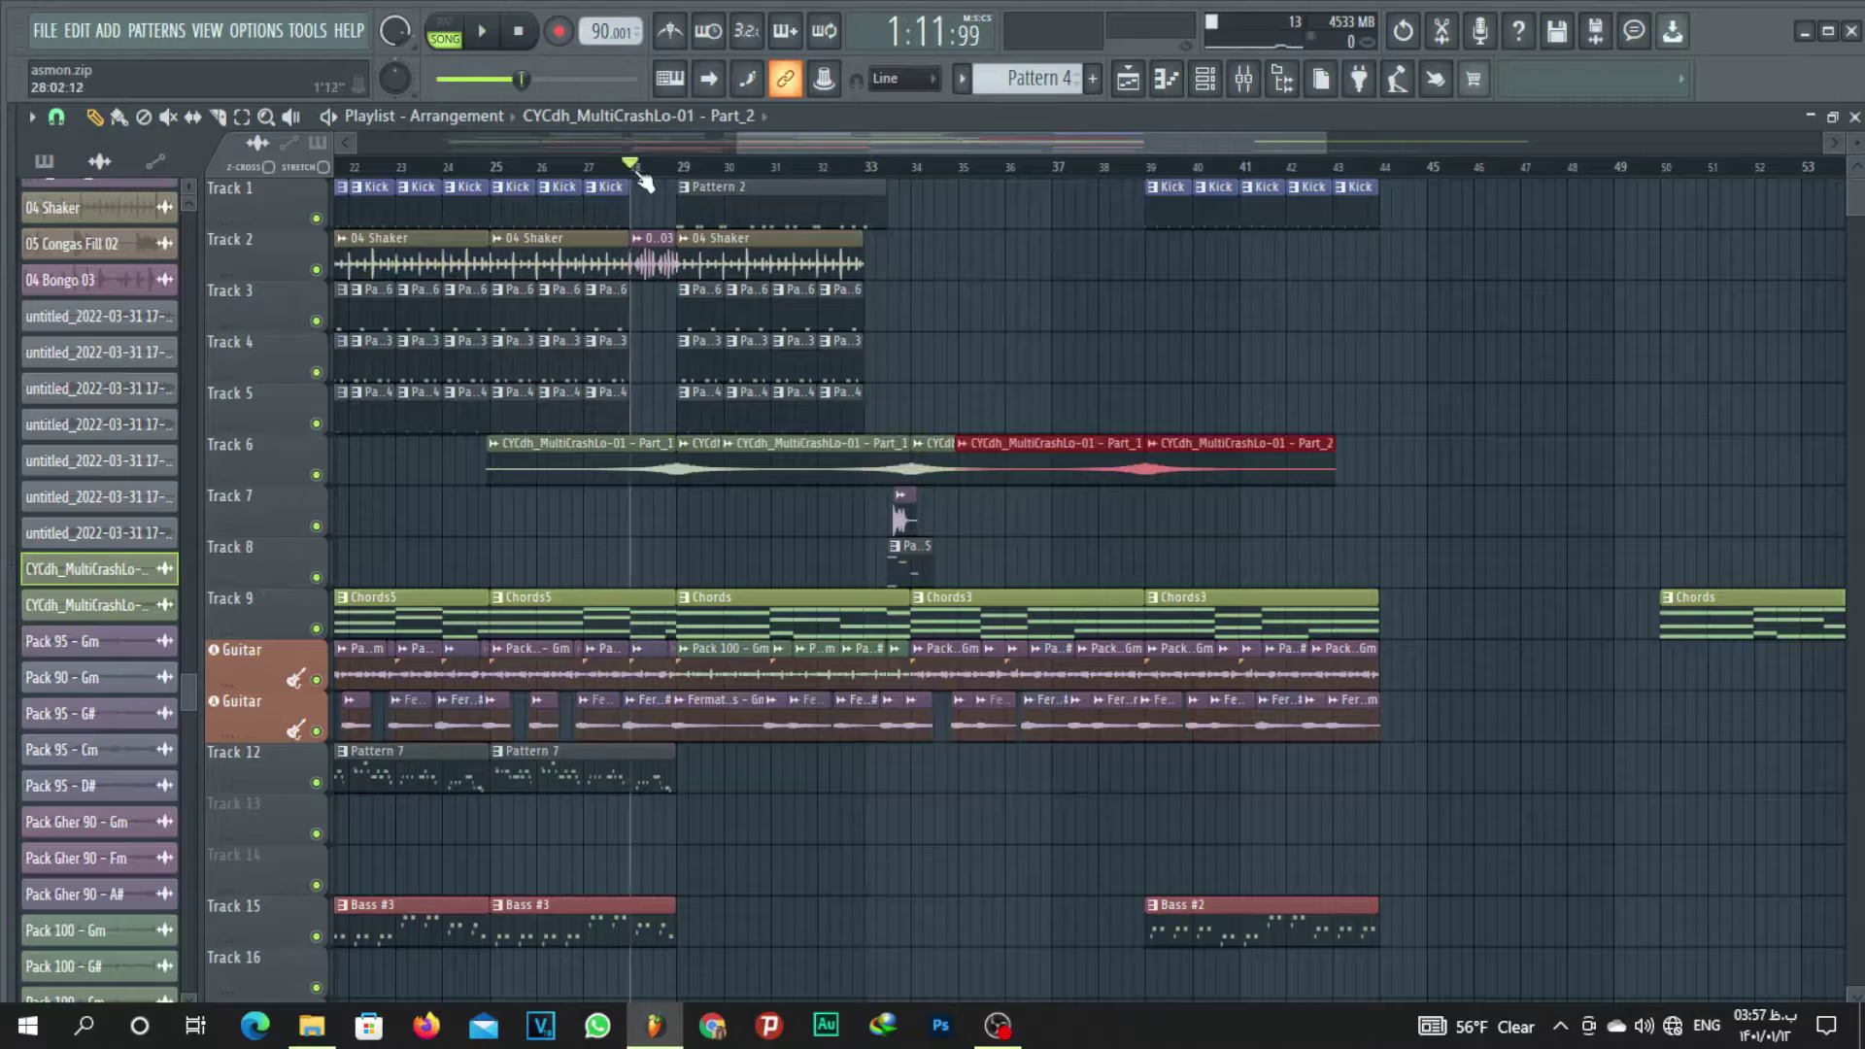
key("space")
scroll(735, 175, "up", 2)
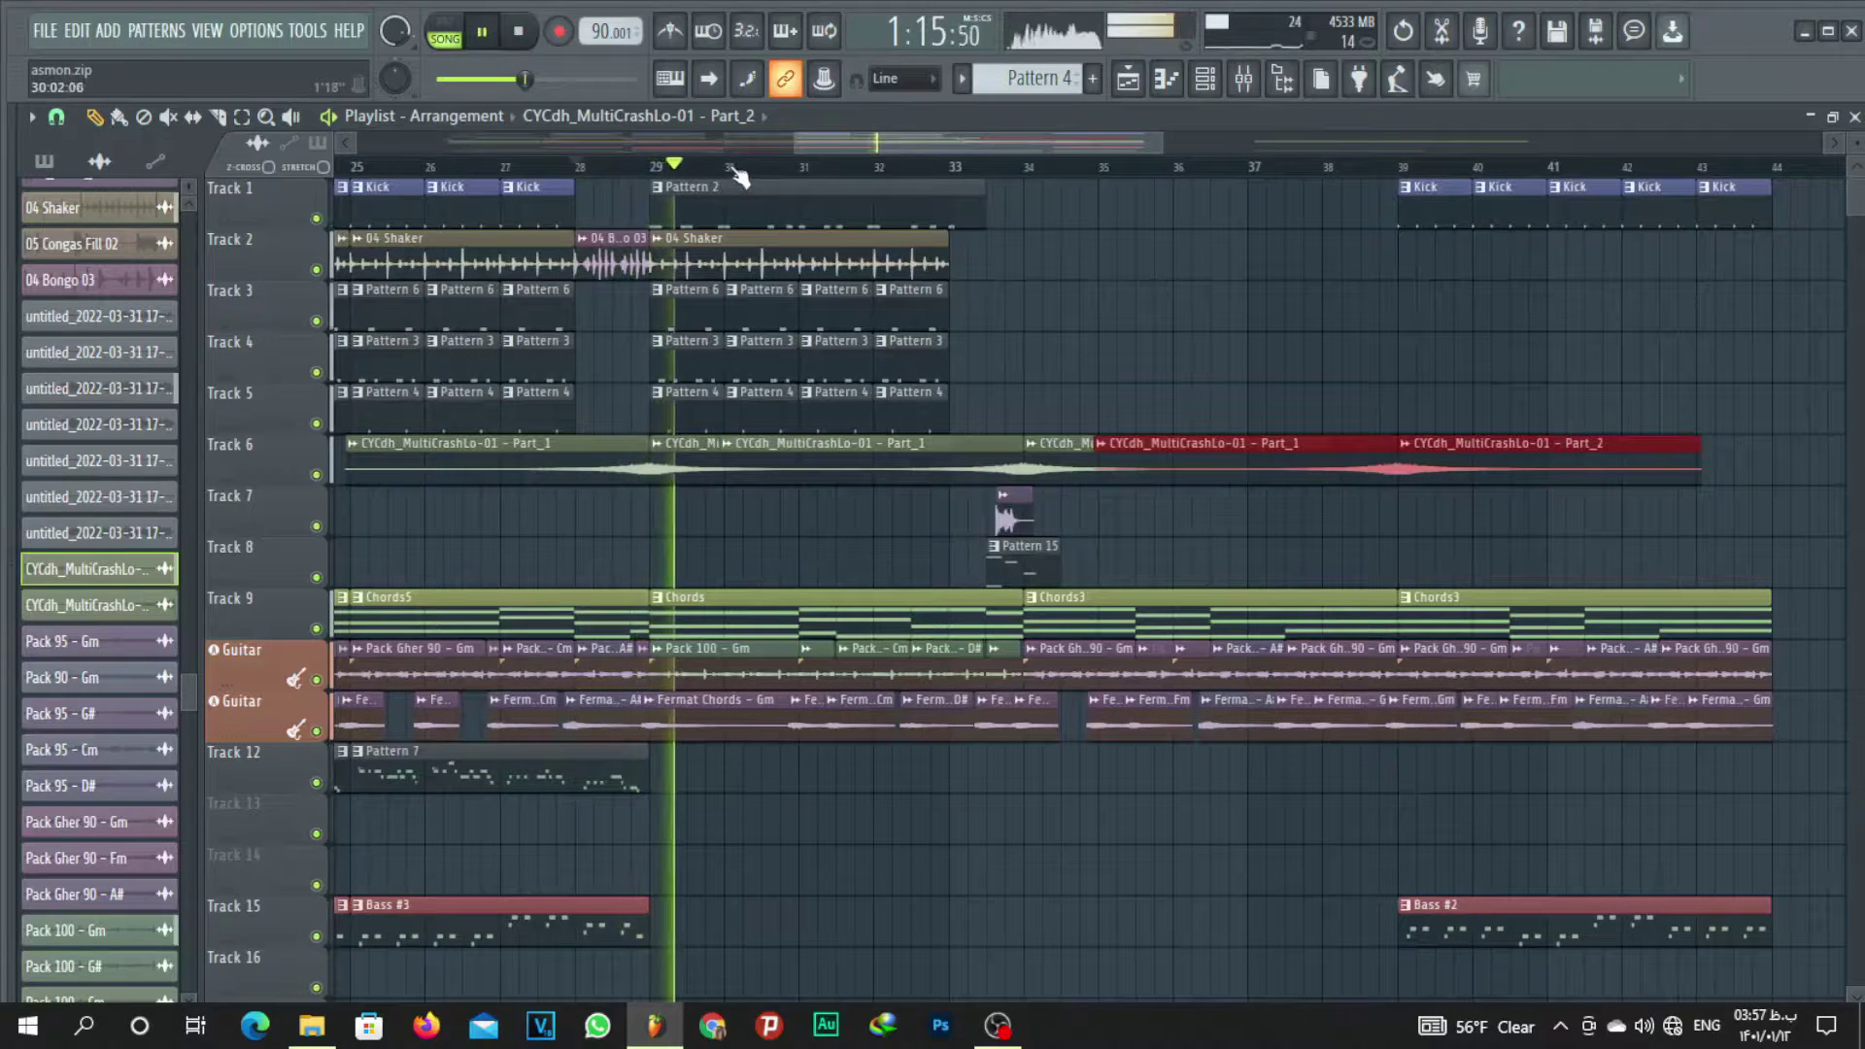
Add Pattern 6, Pattern 3 and Pattern 4 clips at bar 33 on Tracks 3, 4 and 5.
left_click(924, 308)
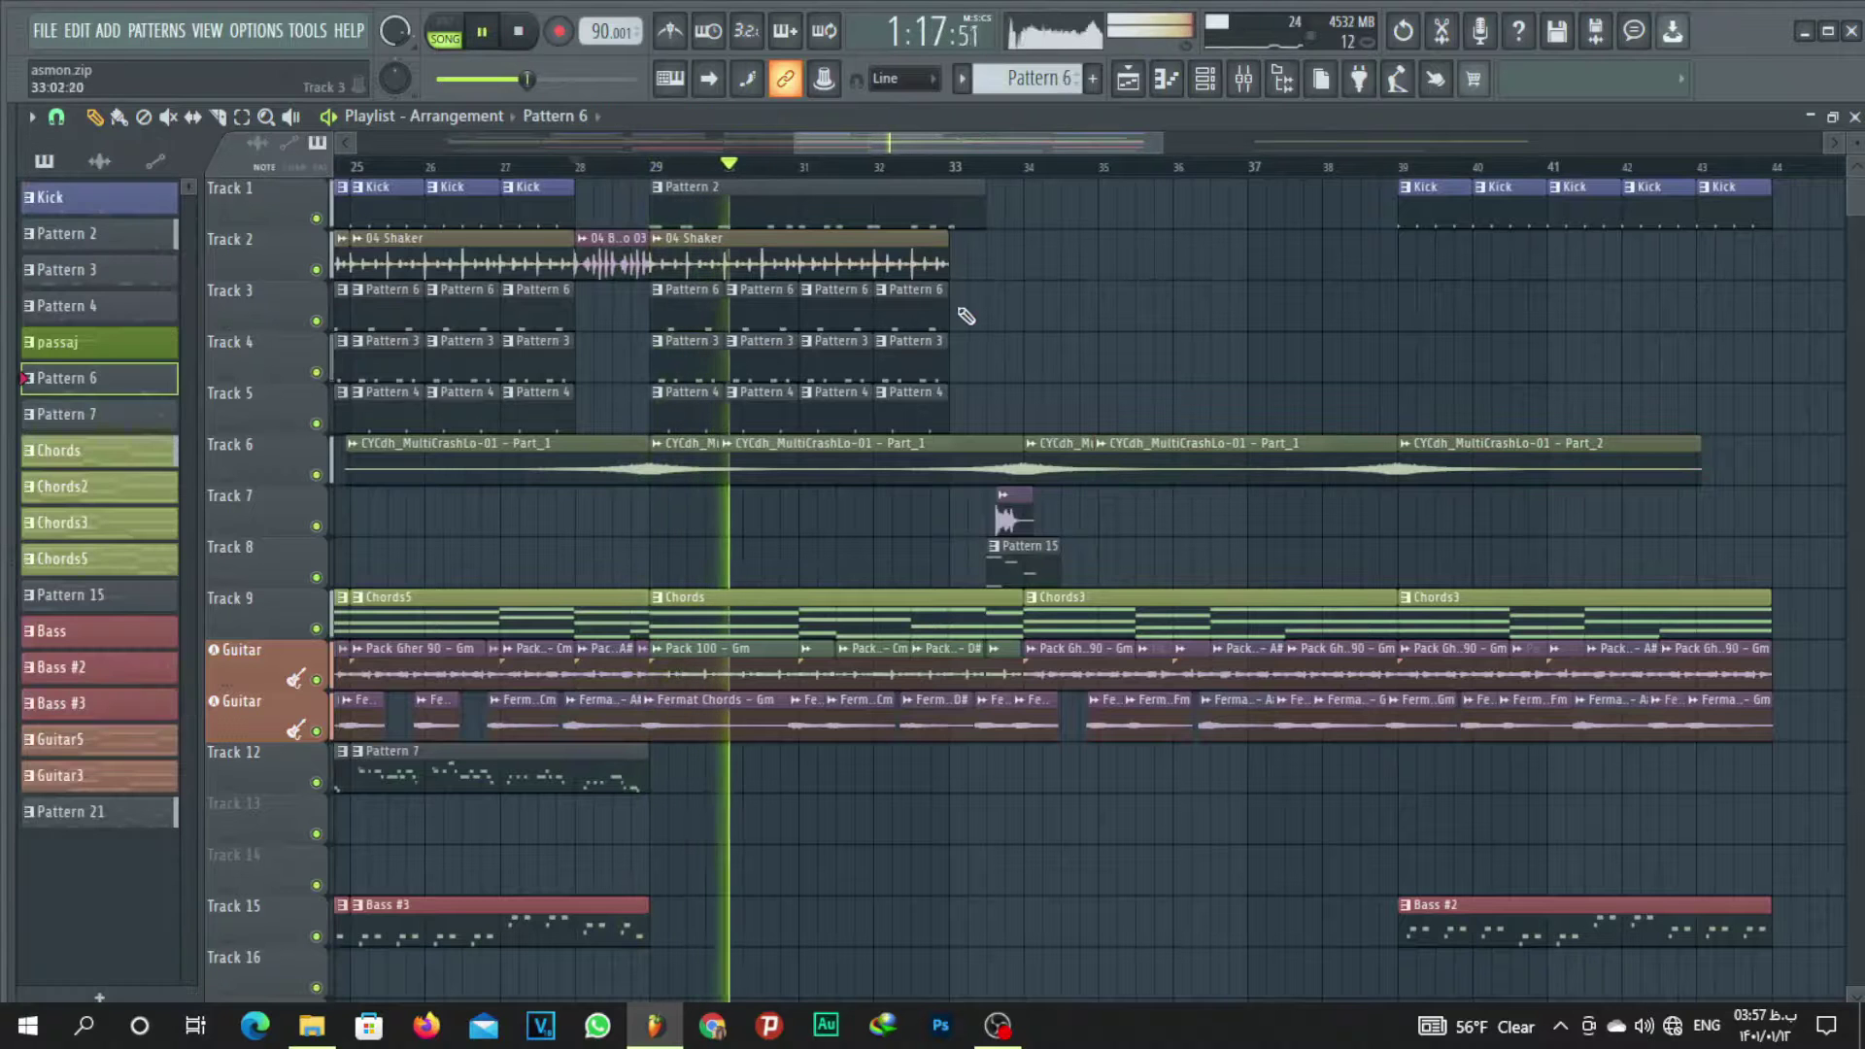
left_click(967, 315)
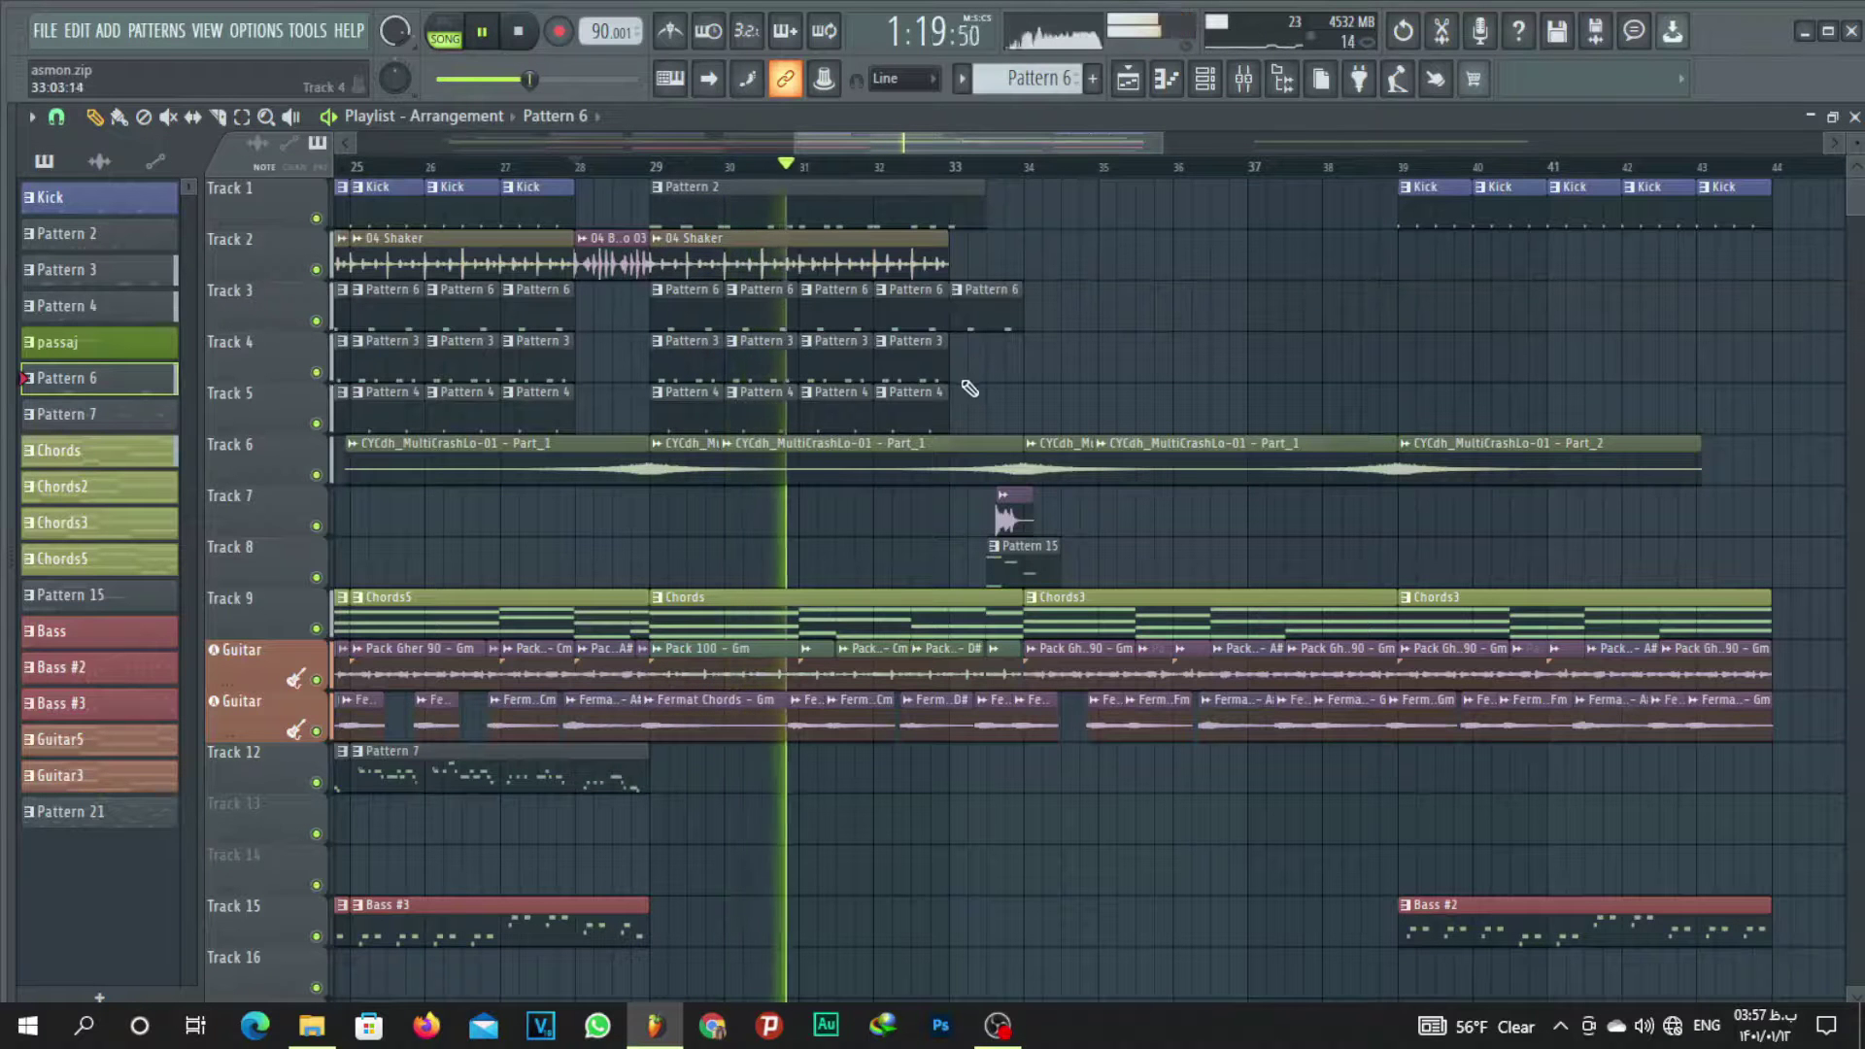
left_click(924, 362)
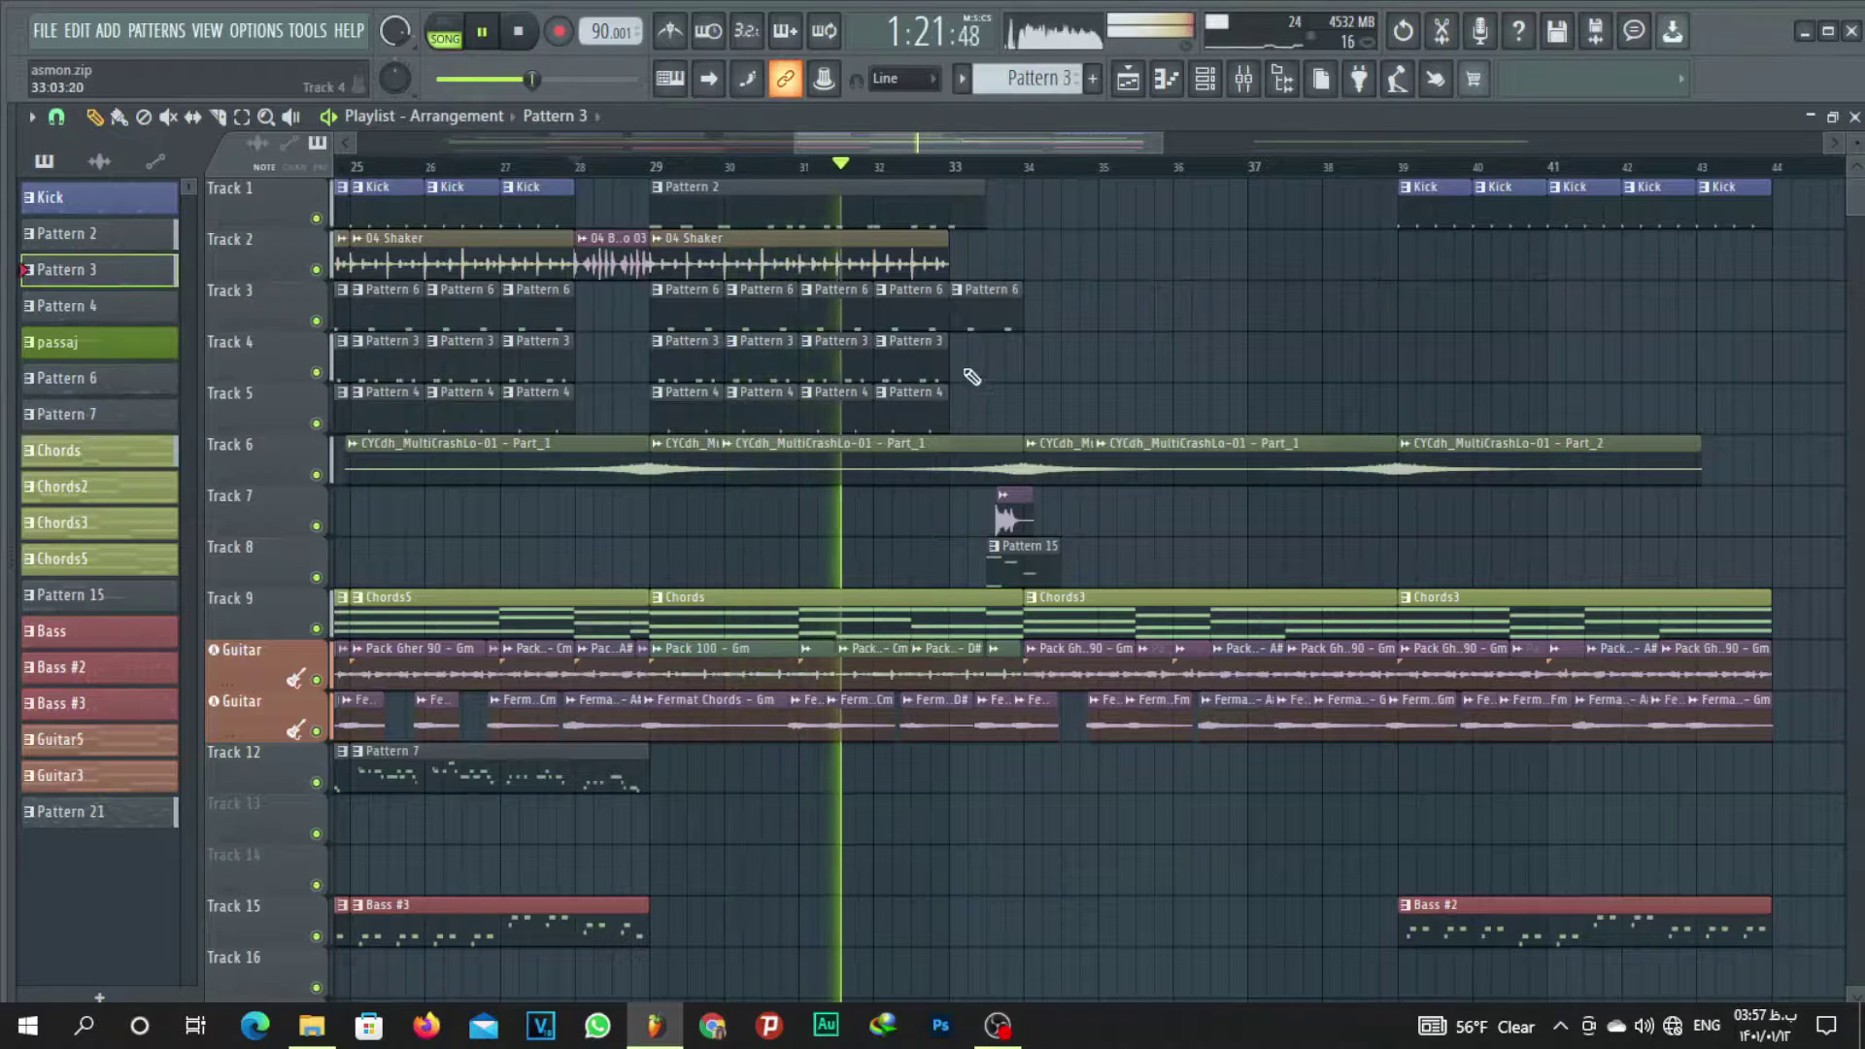
left_click(957, 363)
left_click(920, 399)
left_click(966, 413)
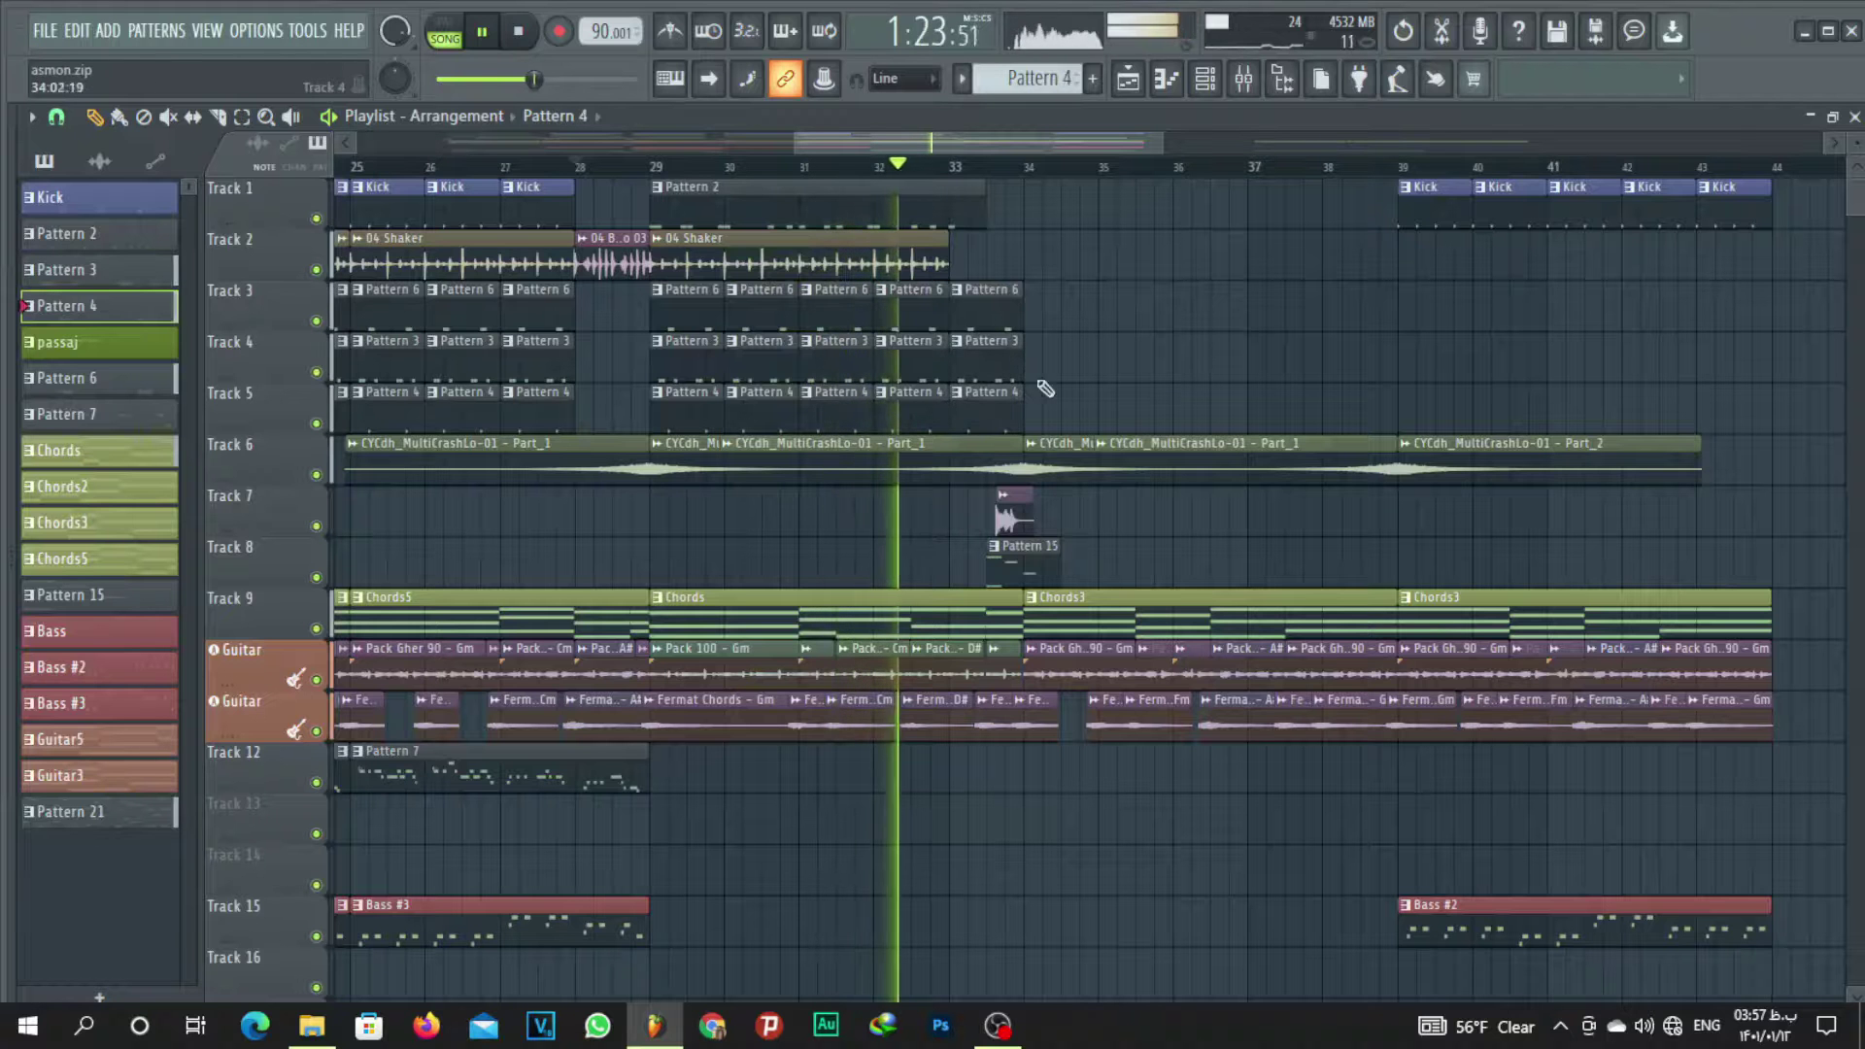
Delete the Pattern 6, Pattern 3 and Pattern 4 clips at bar 33 on Tracks 3, 4 and 5.
right_click(1016, 326)
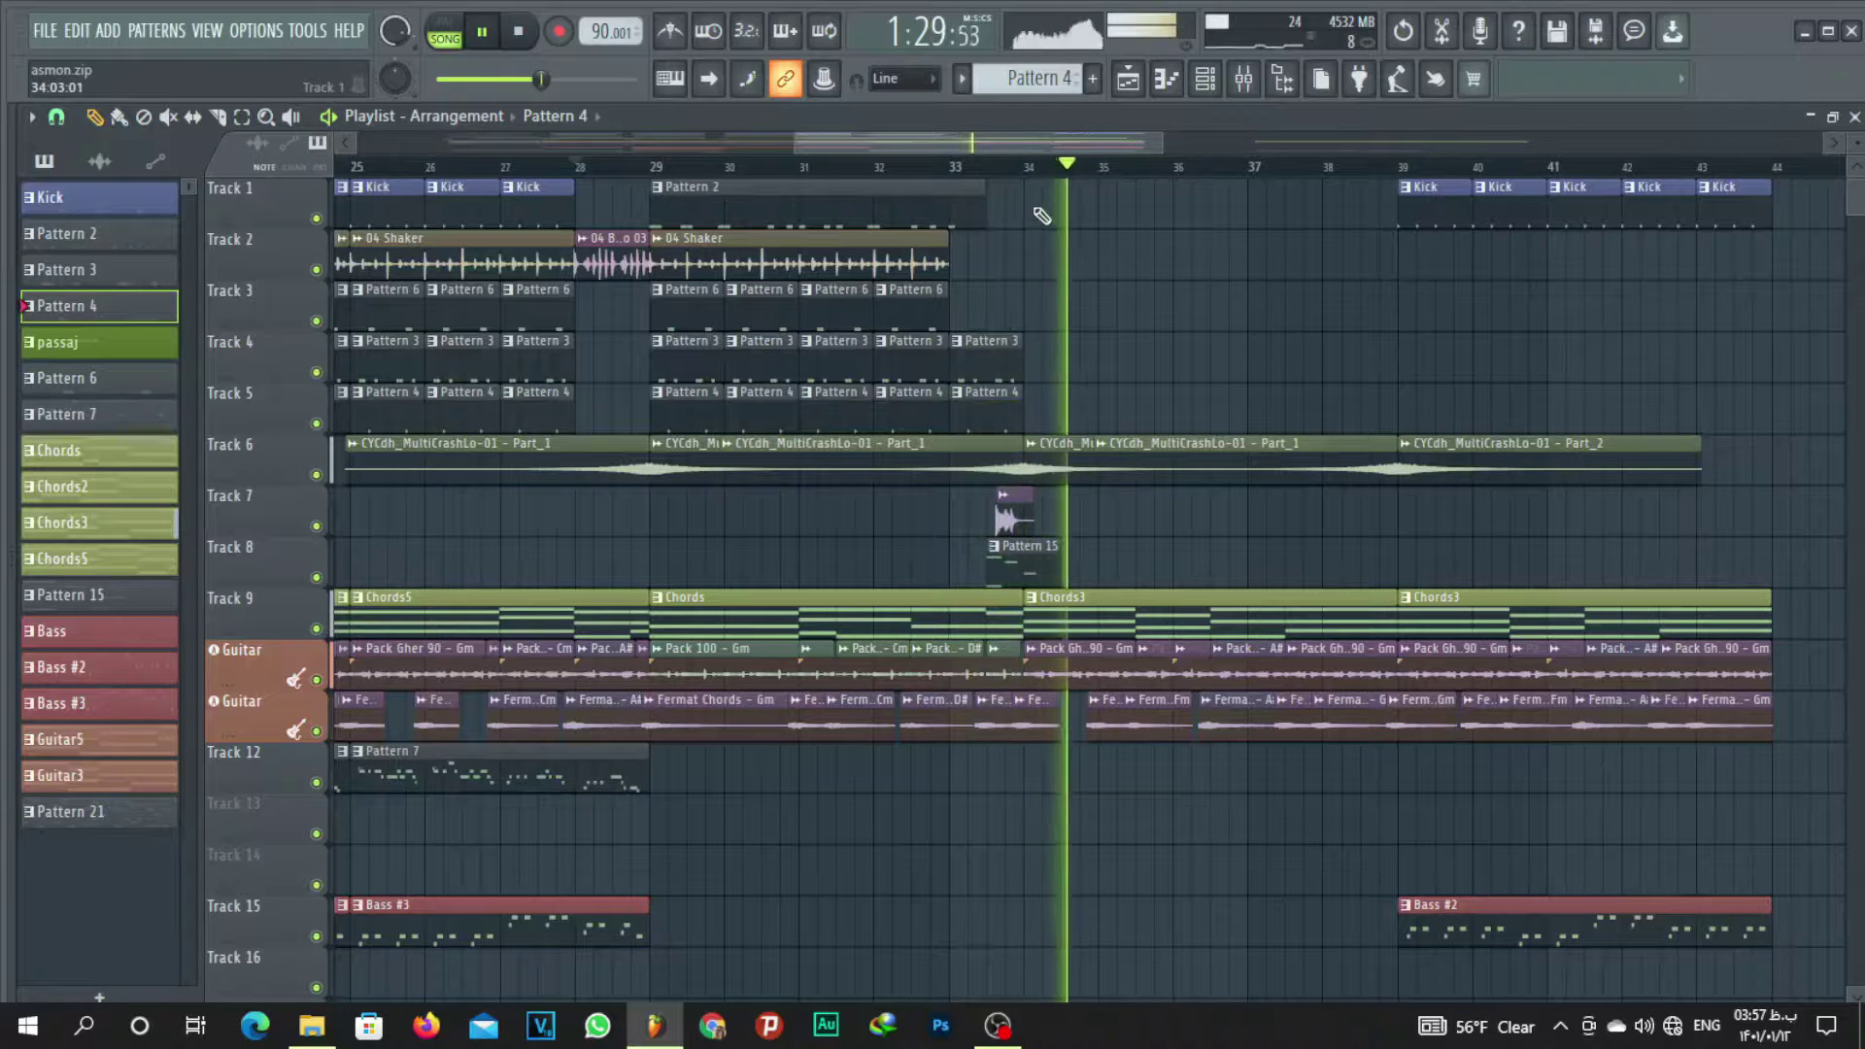
scroll(1057, 171, "down", 2)
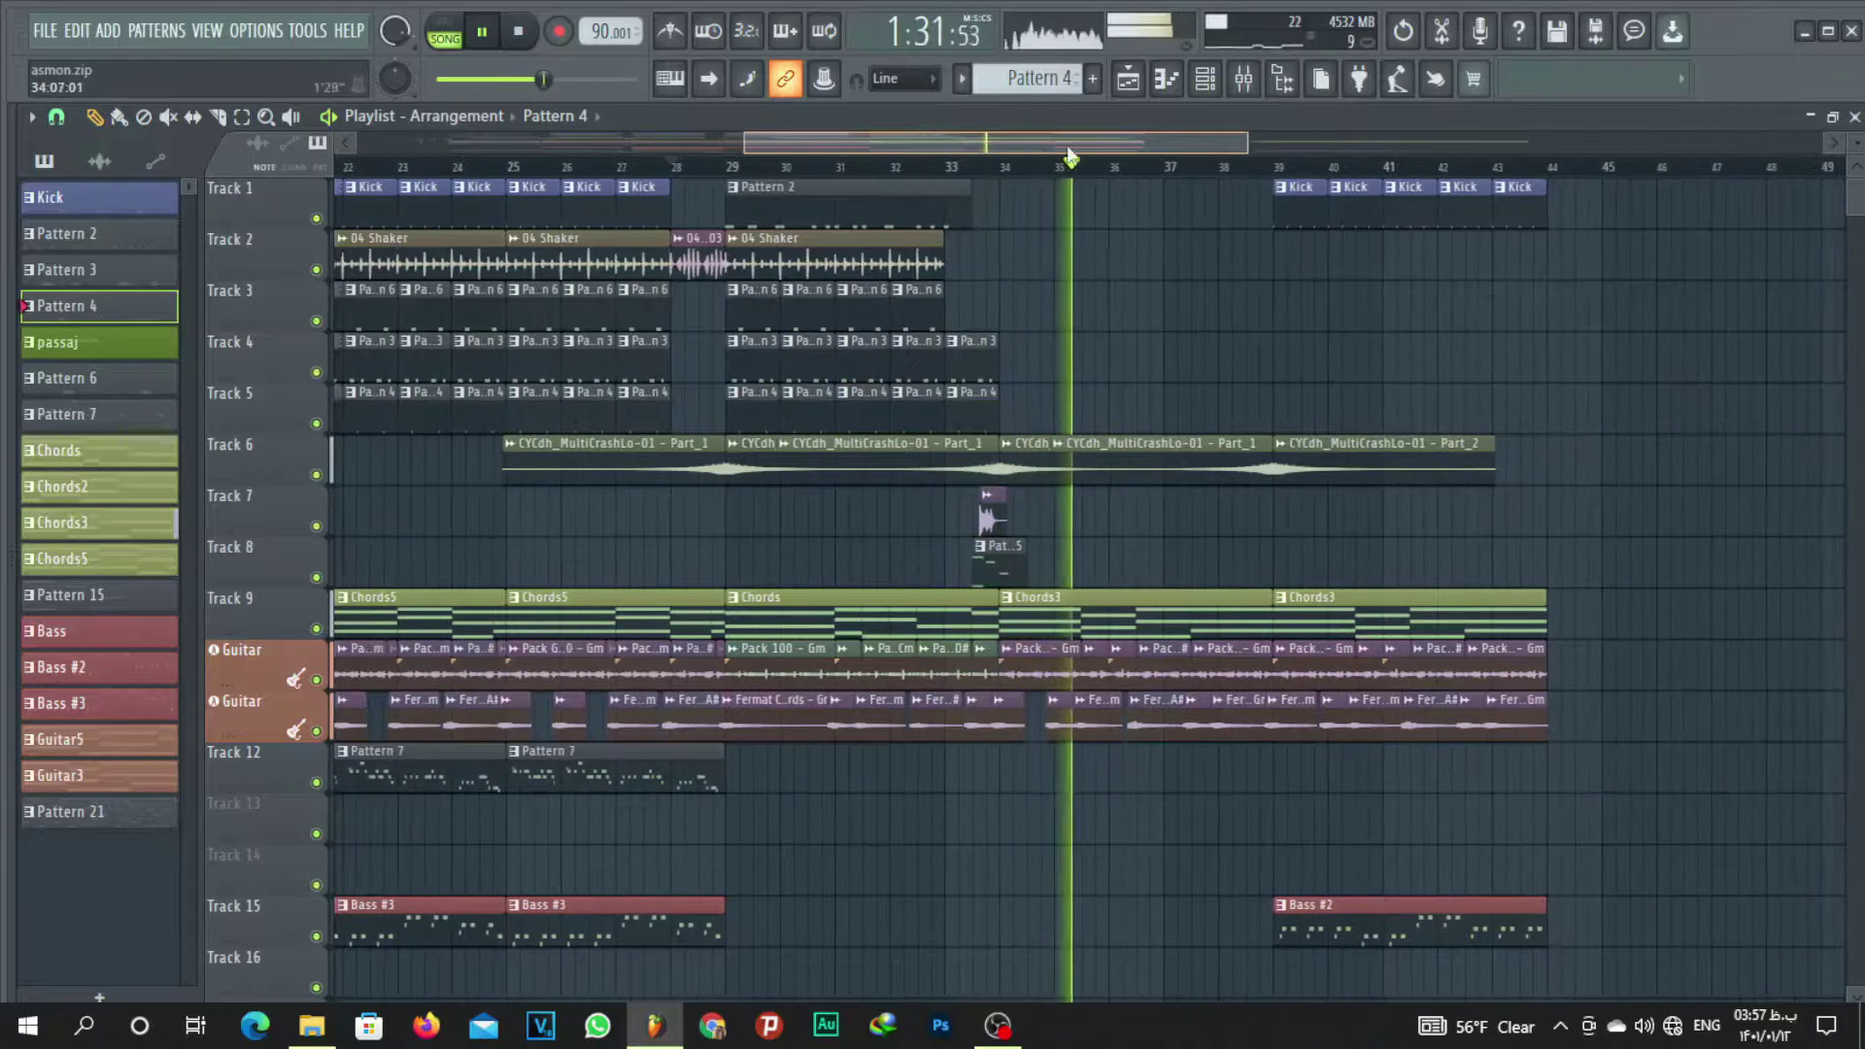
scroll(1084, 144, "right", 1)
right_click(909, 362)
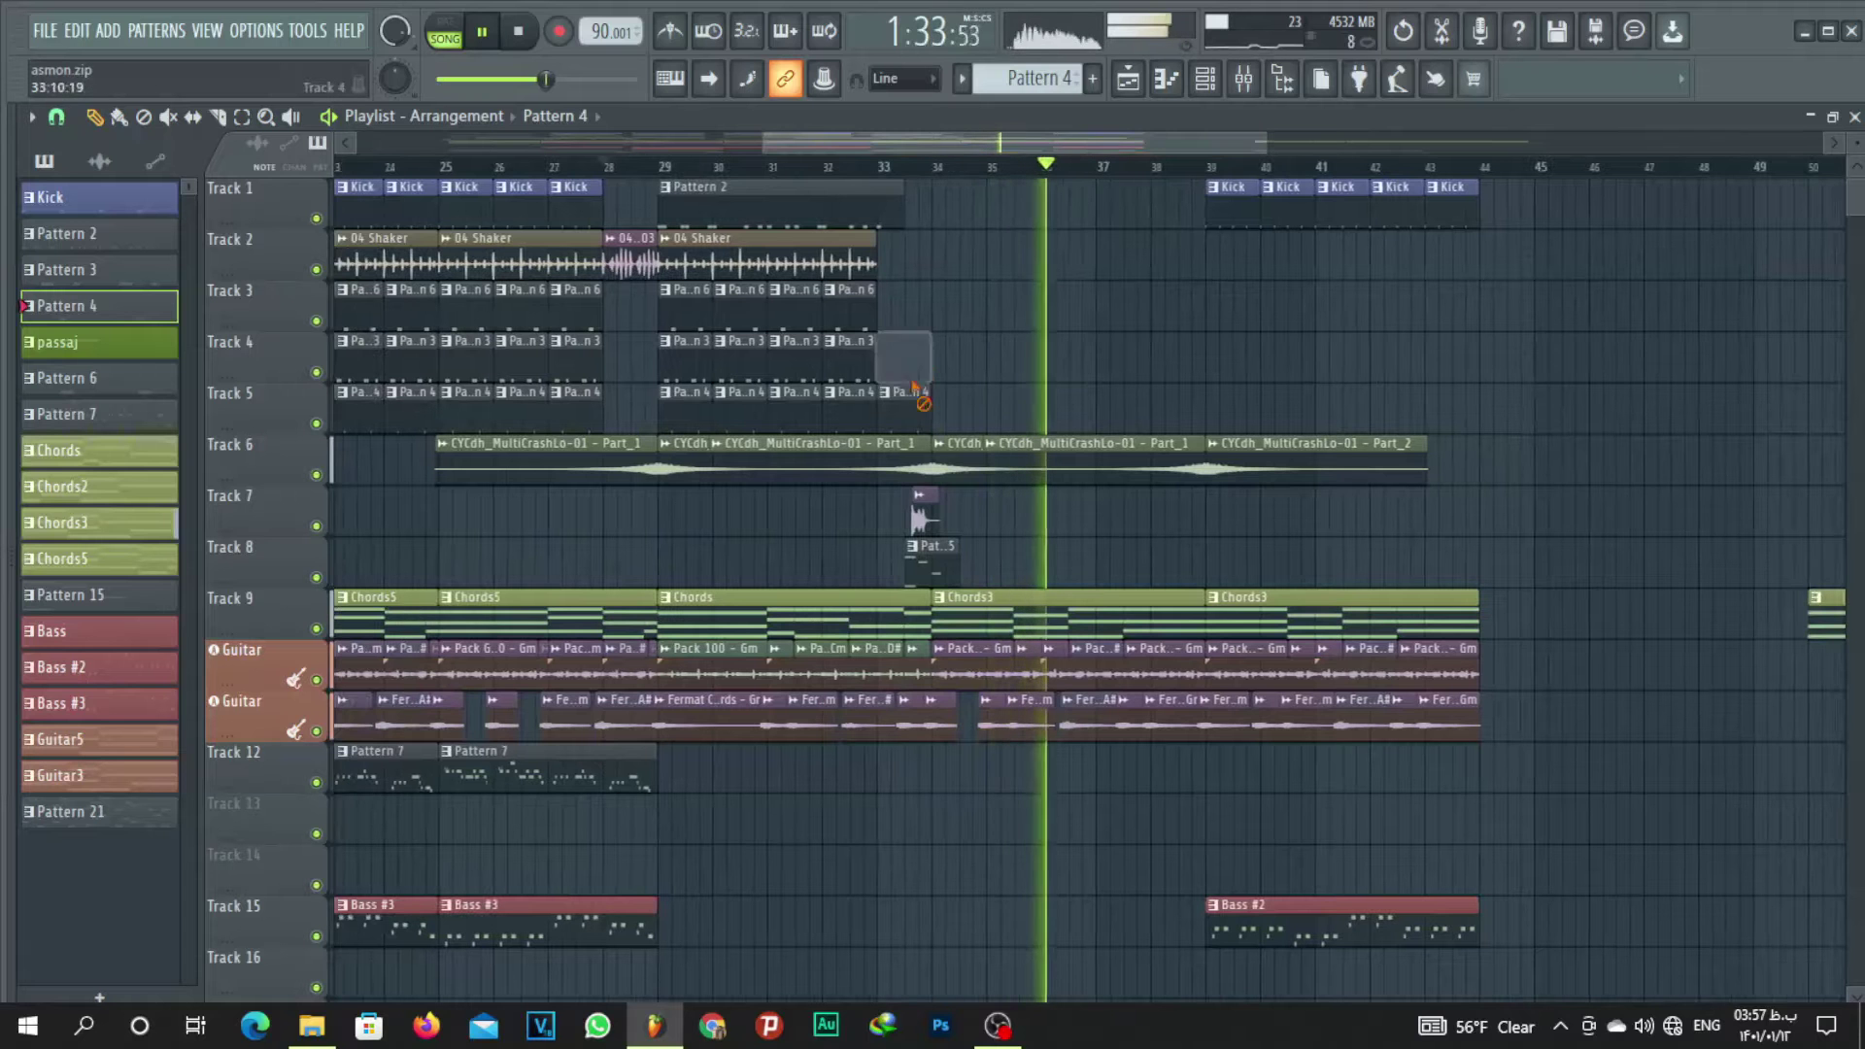
right_click(914, 390)
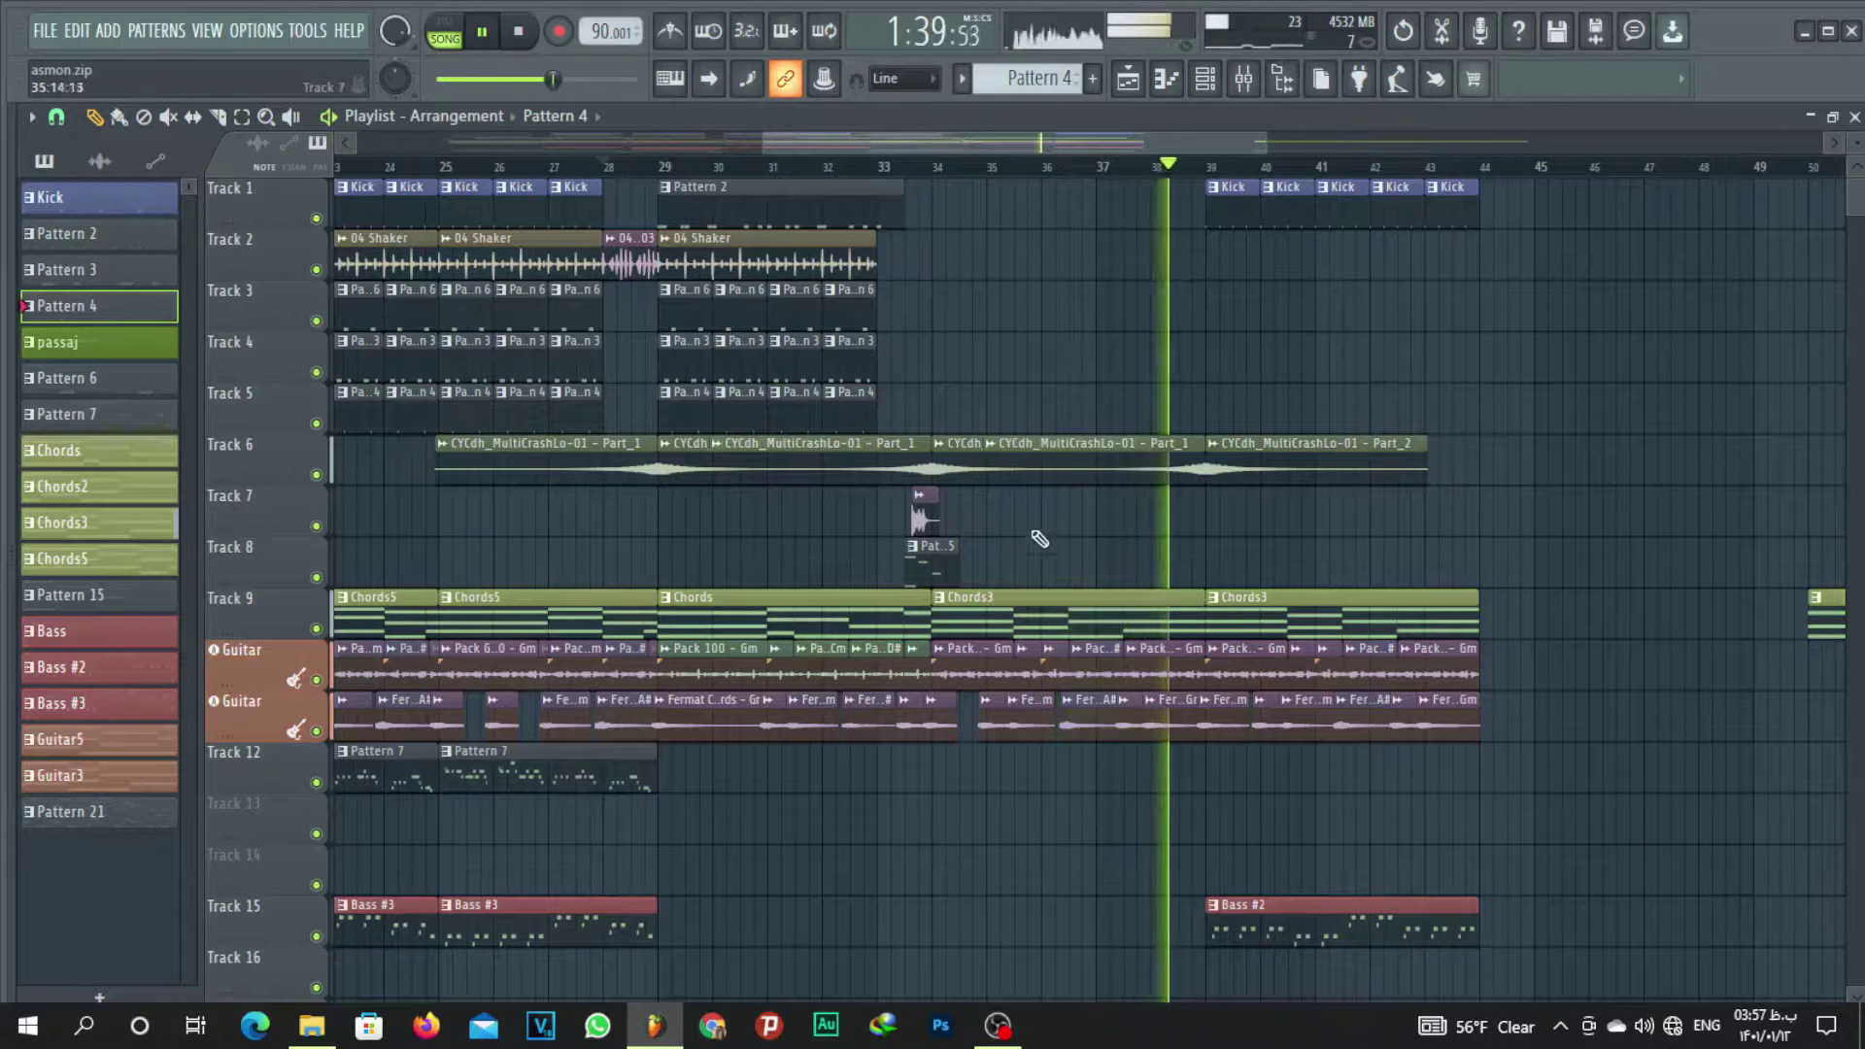
Copy the break and Pattern 15 fill to just before bar 39, and the shaker and percussion clips from bar 29 to bar 39.
key("space")
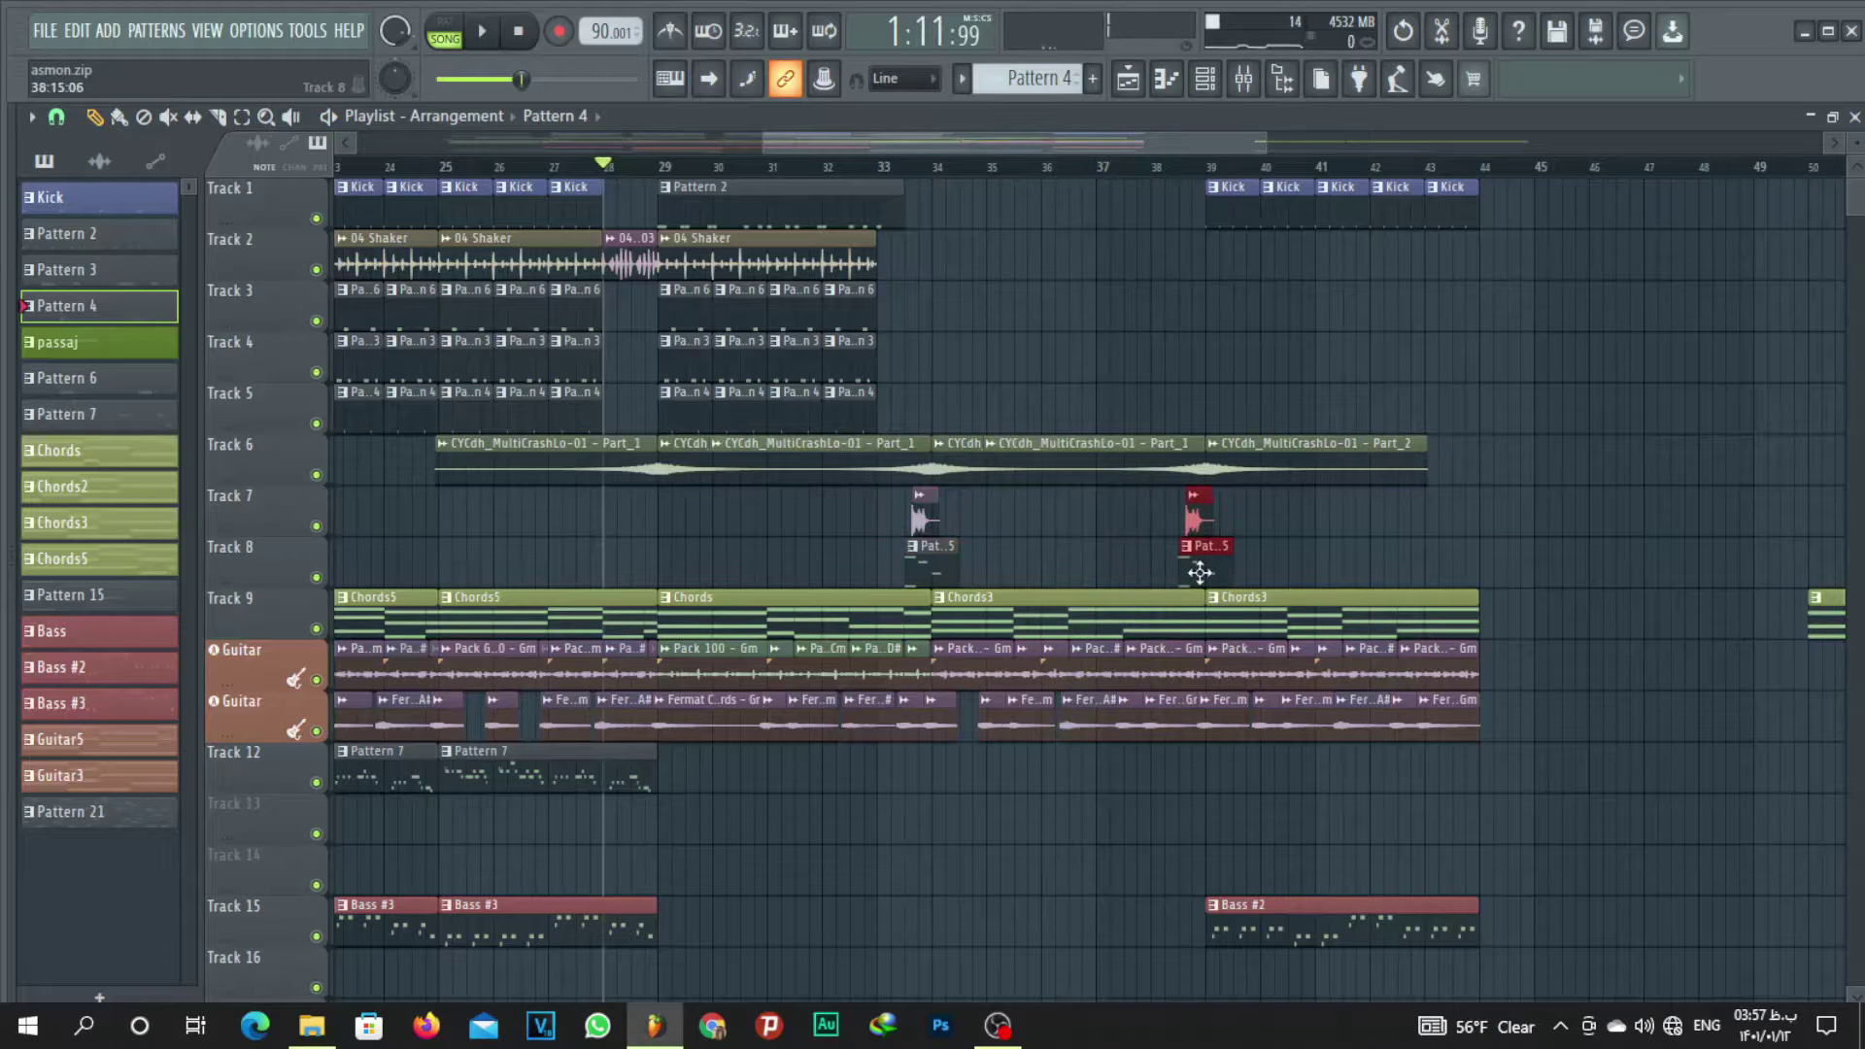
left_click_drag(895, 229, 667, 433)
left_click_drag(712, 279, 1261, 279)
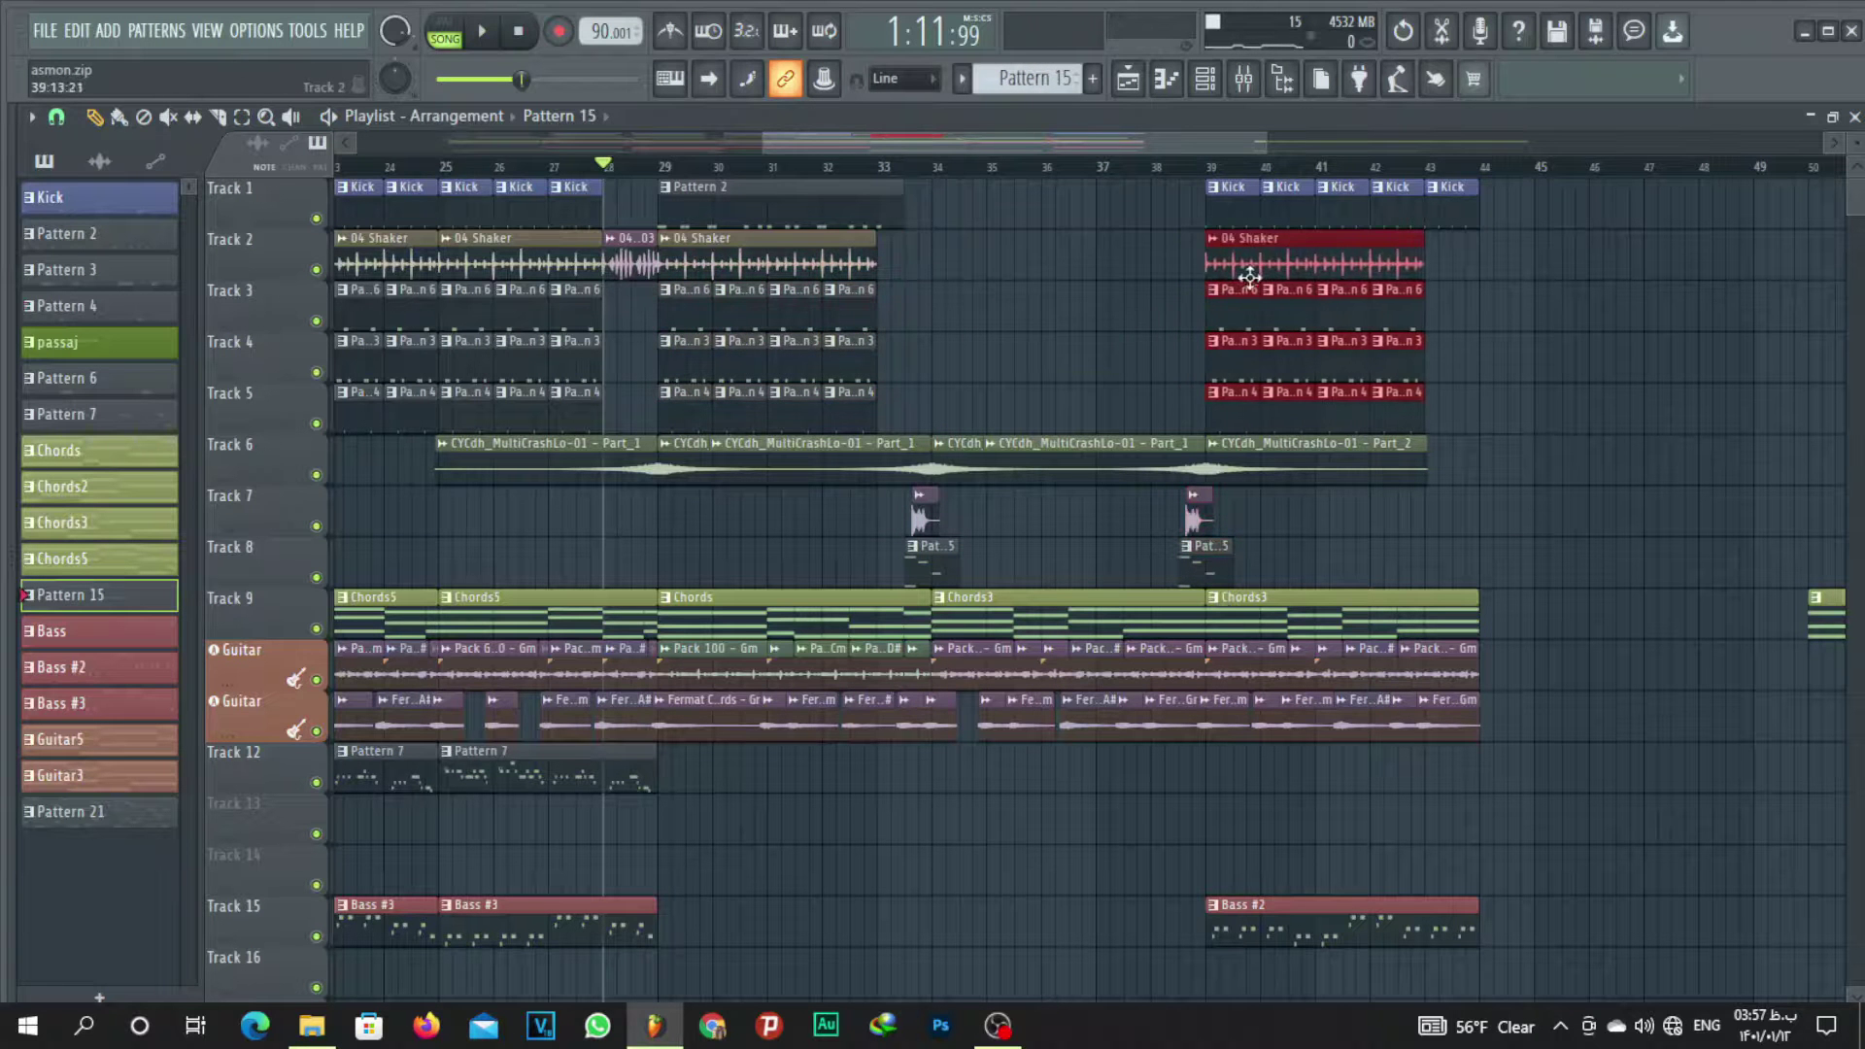
left_click(1553, 301)
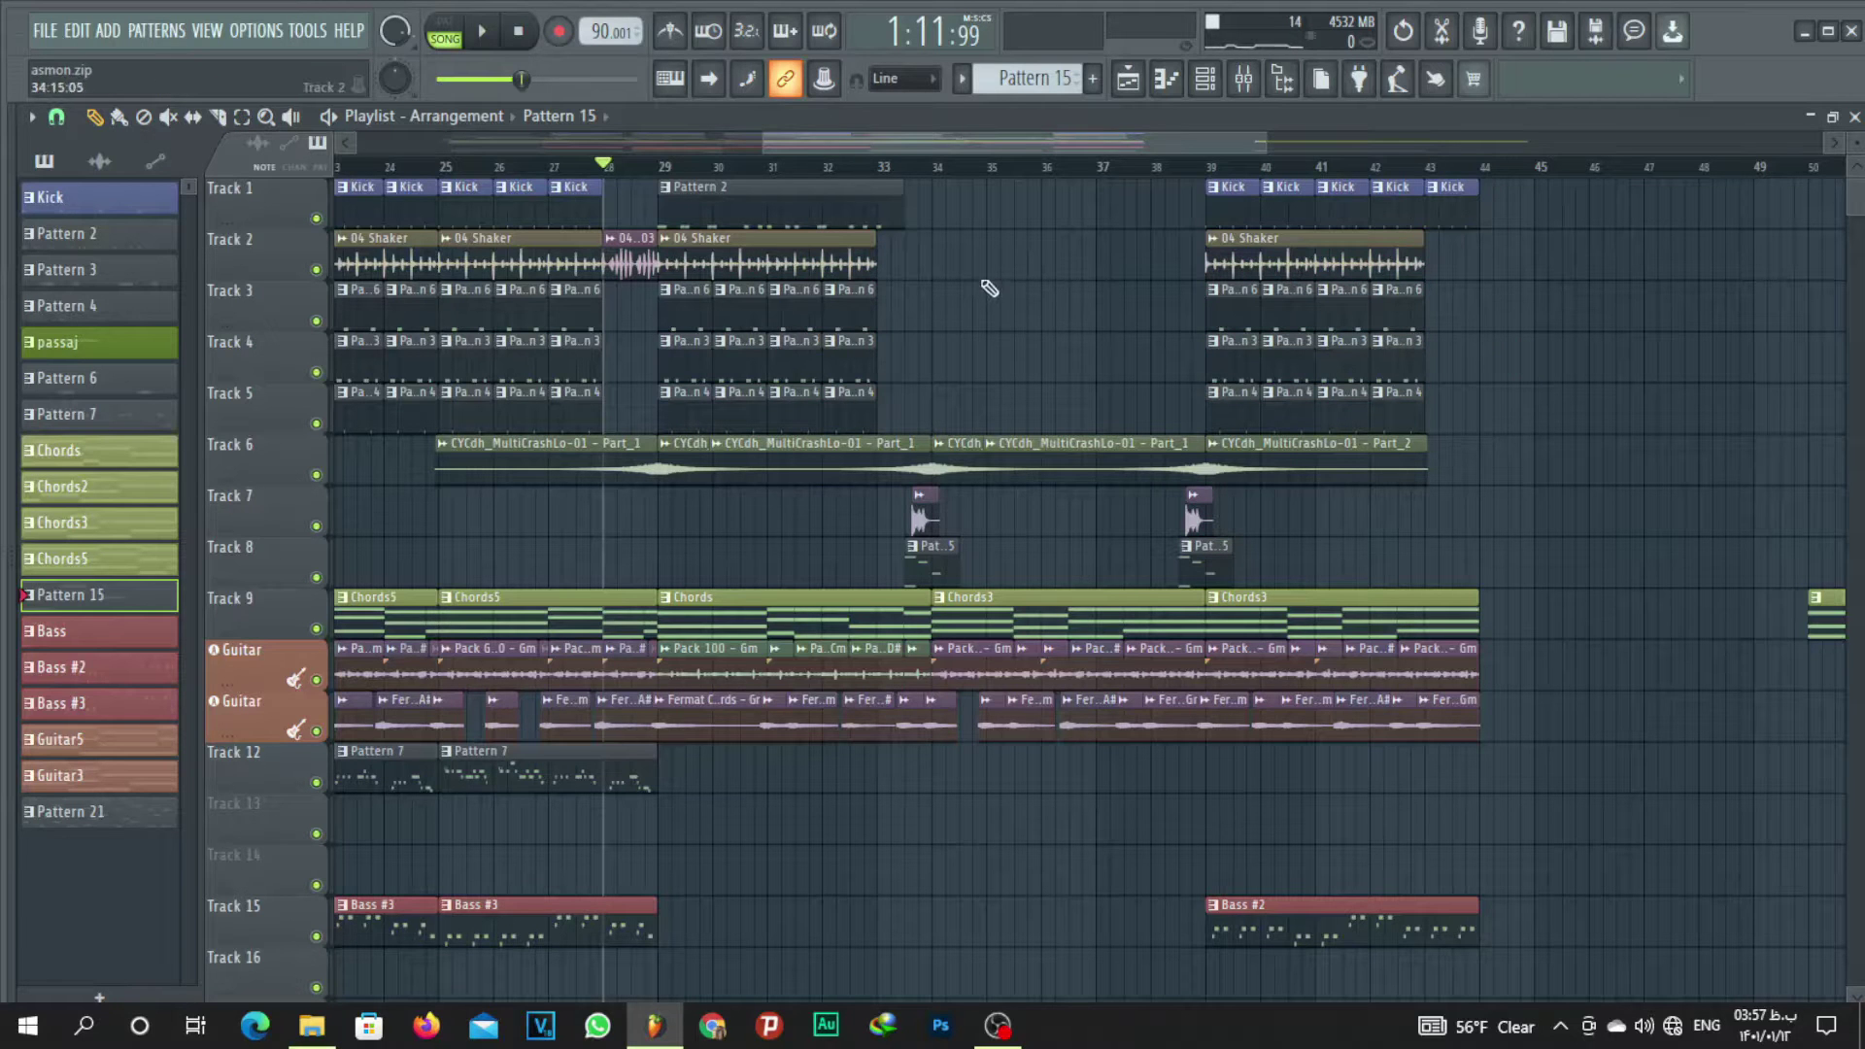
Delete the Kick clip at bar 43 on Track 1.
left_click_drag(962, 230, 667, 433)
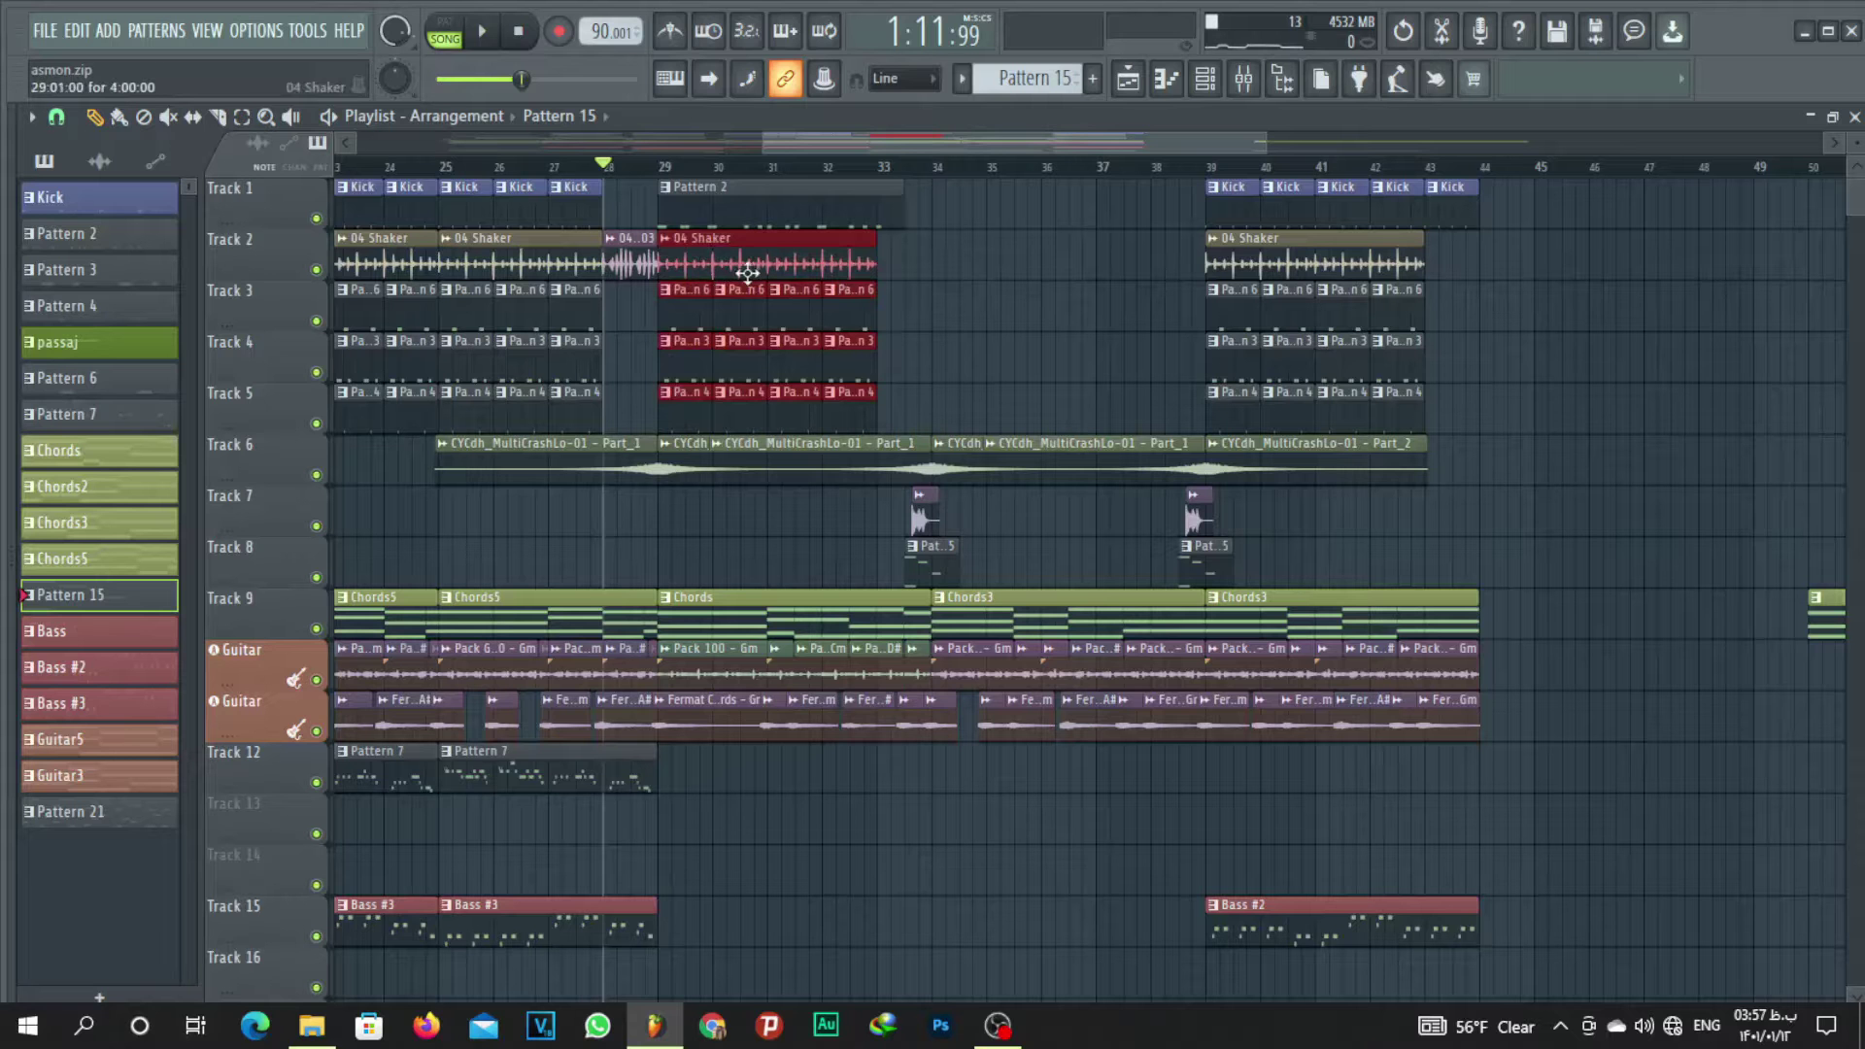
left_click(1590, 297)
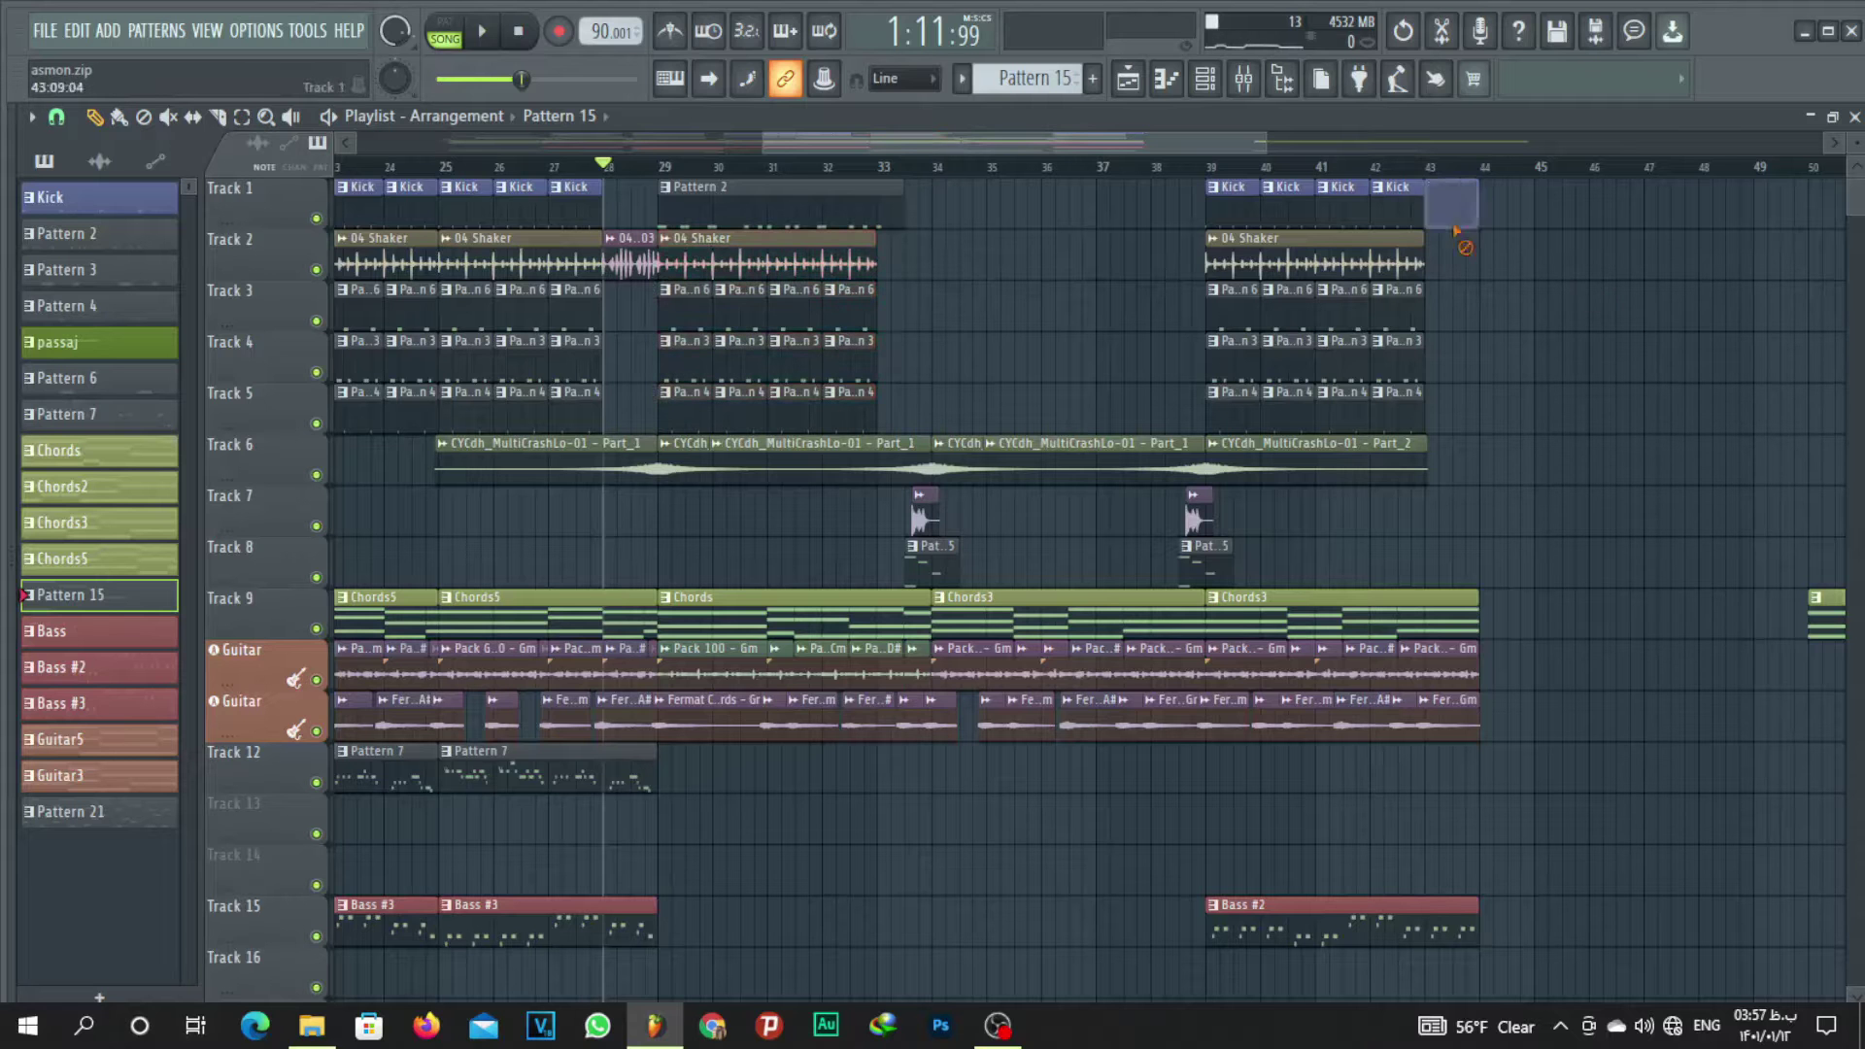
mouse_move(1302, 265)
left_mouse_down()
mouse_move(1549, 264)
mouse_move(1302, 264)
left_mouse_up()
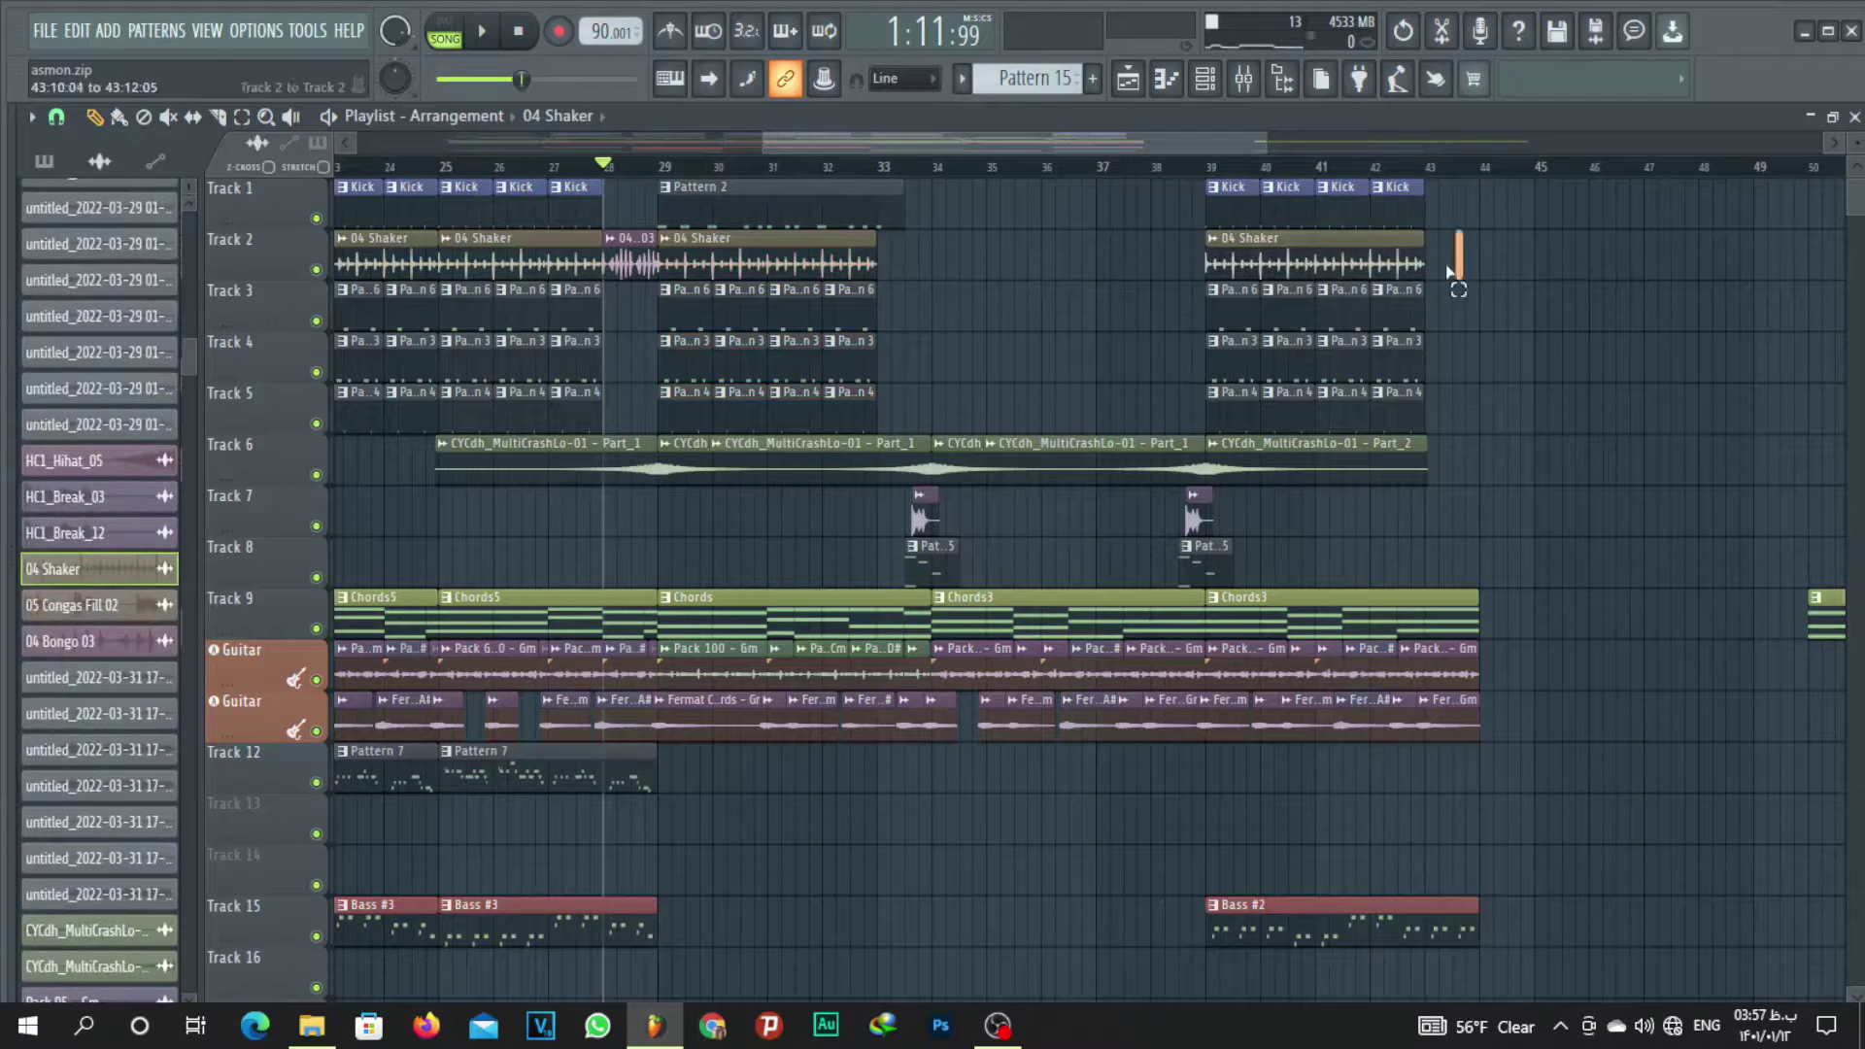
left_click(1305, 278)
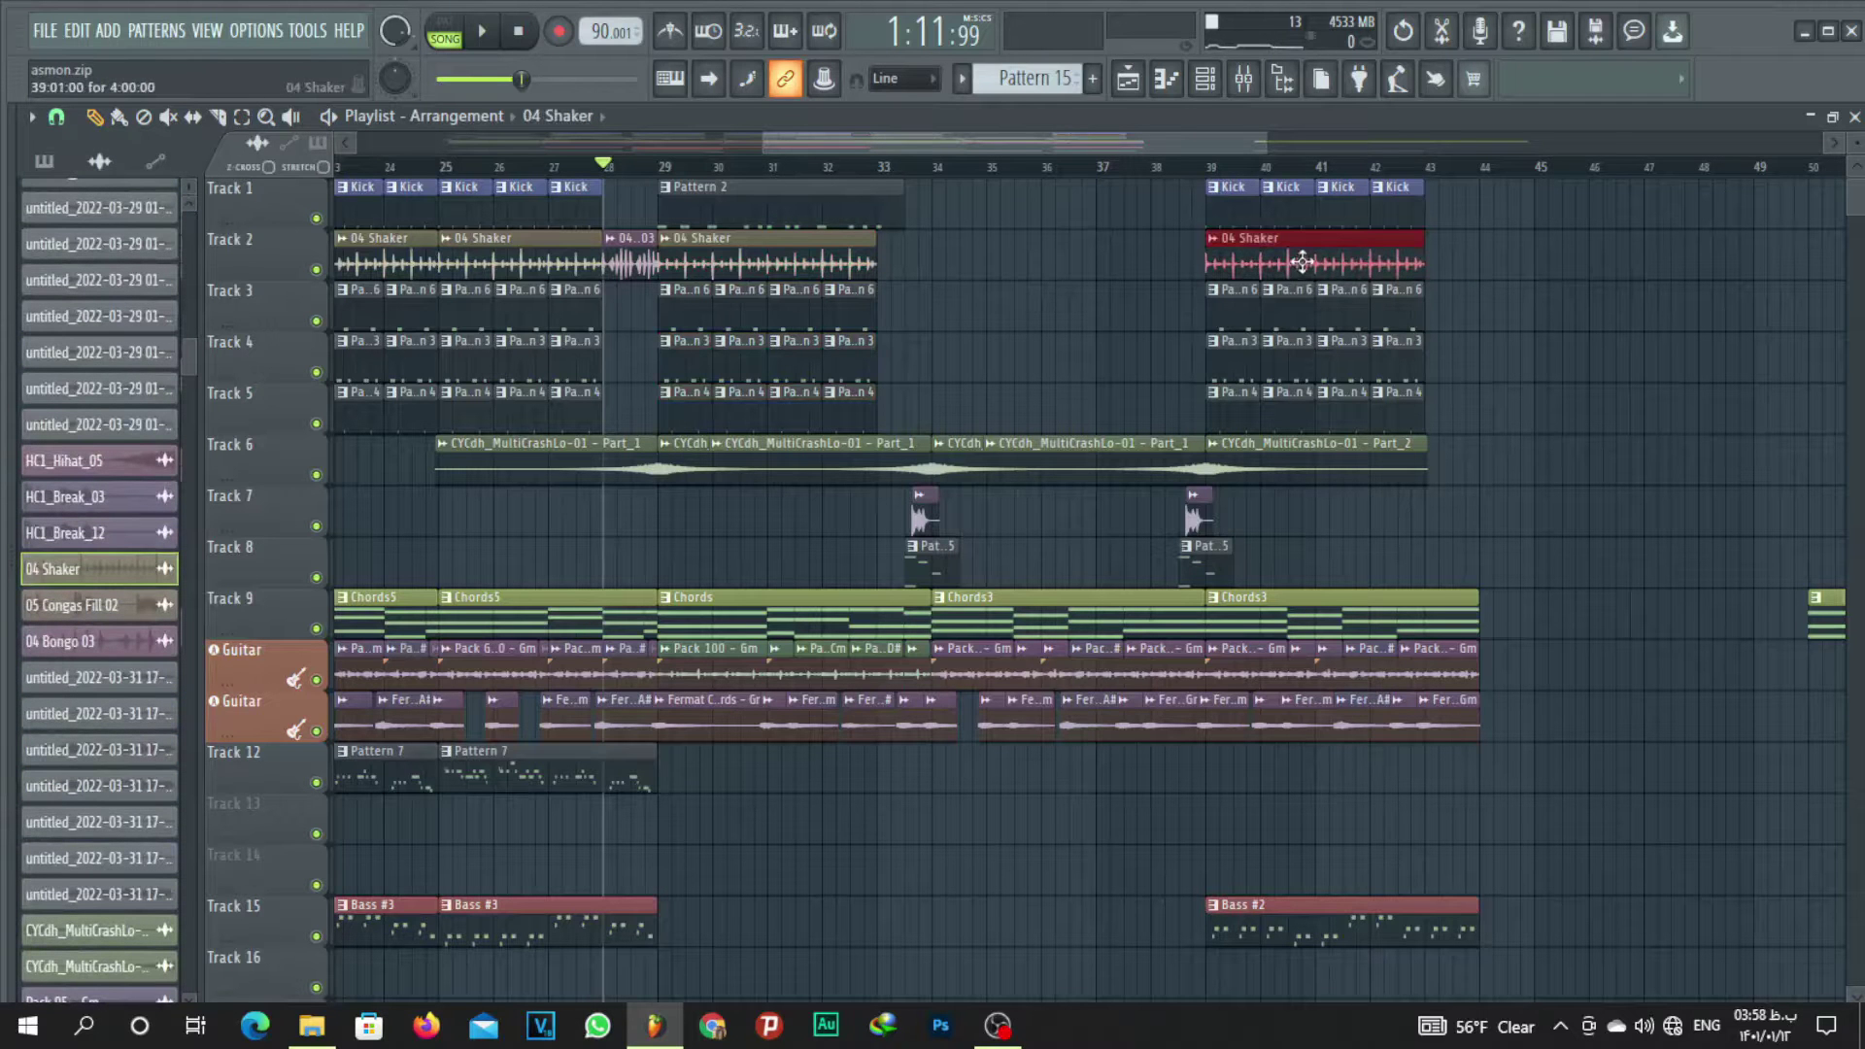
mouse_move(1292, 257)
left_mouse_down()
mouse_move(1632, 250)
mouse_move(1292, 257)
left_mouse_up()
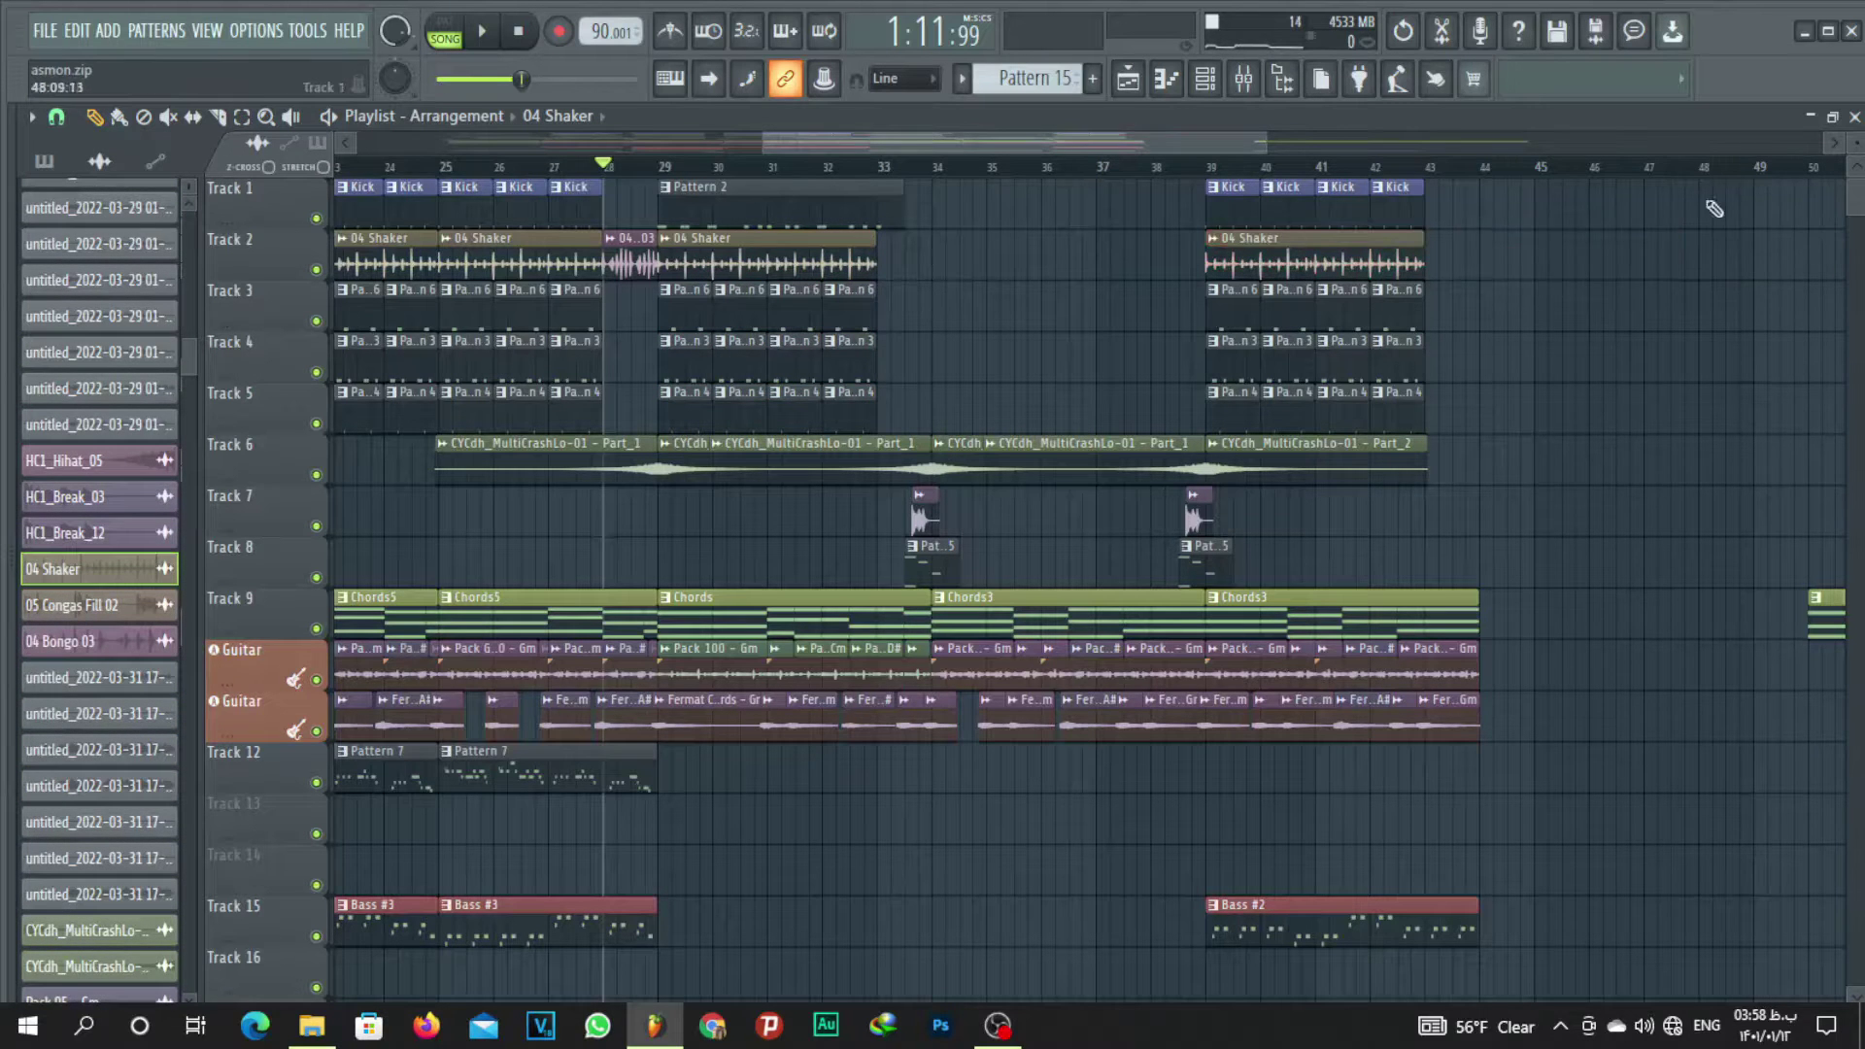
Copy the break and Pattern 15 fill on Tracks 7 and 8 to just before bar 44.
scroll(1544, 190, "right", 3)
scroll(1233, 243, "up", 2)
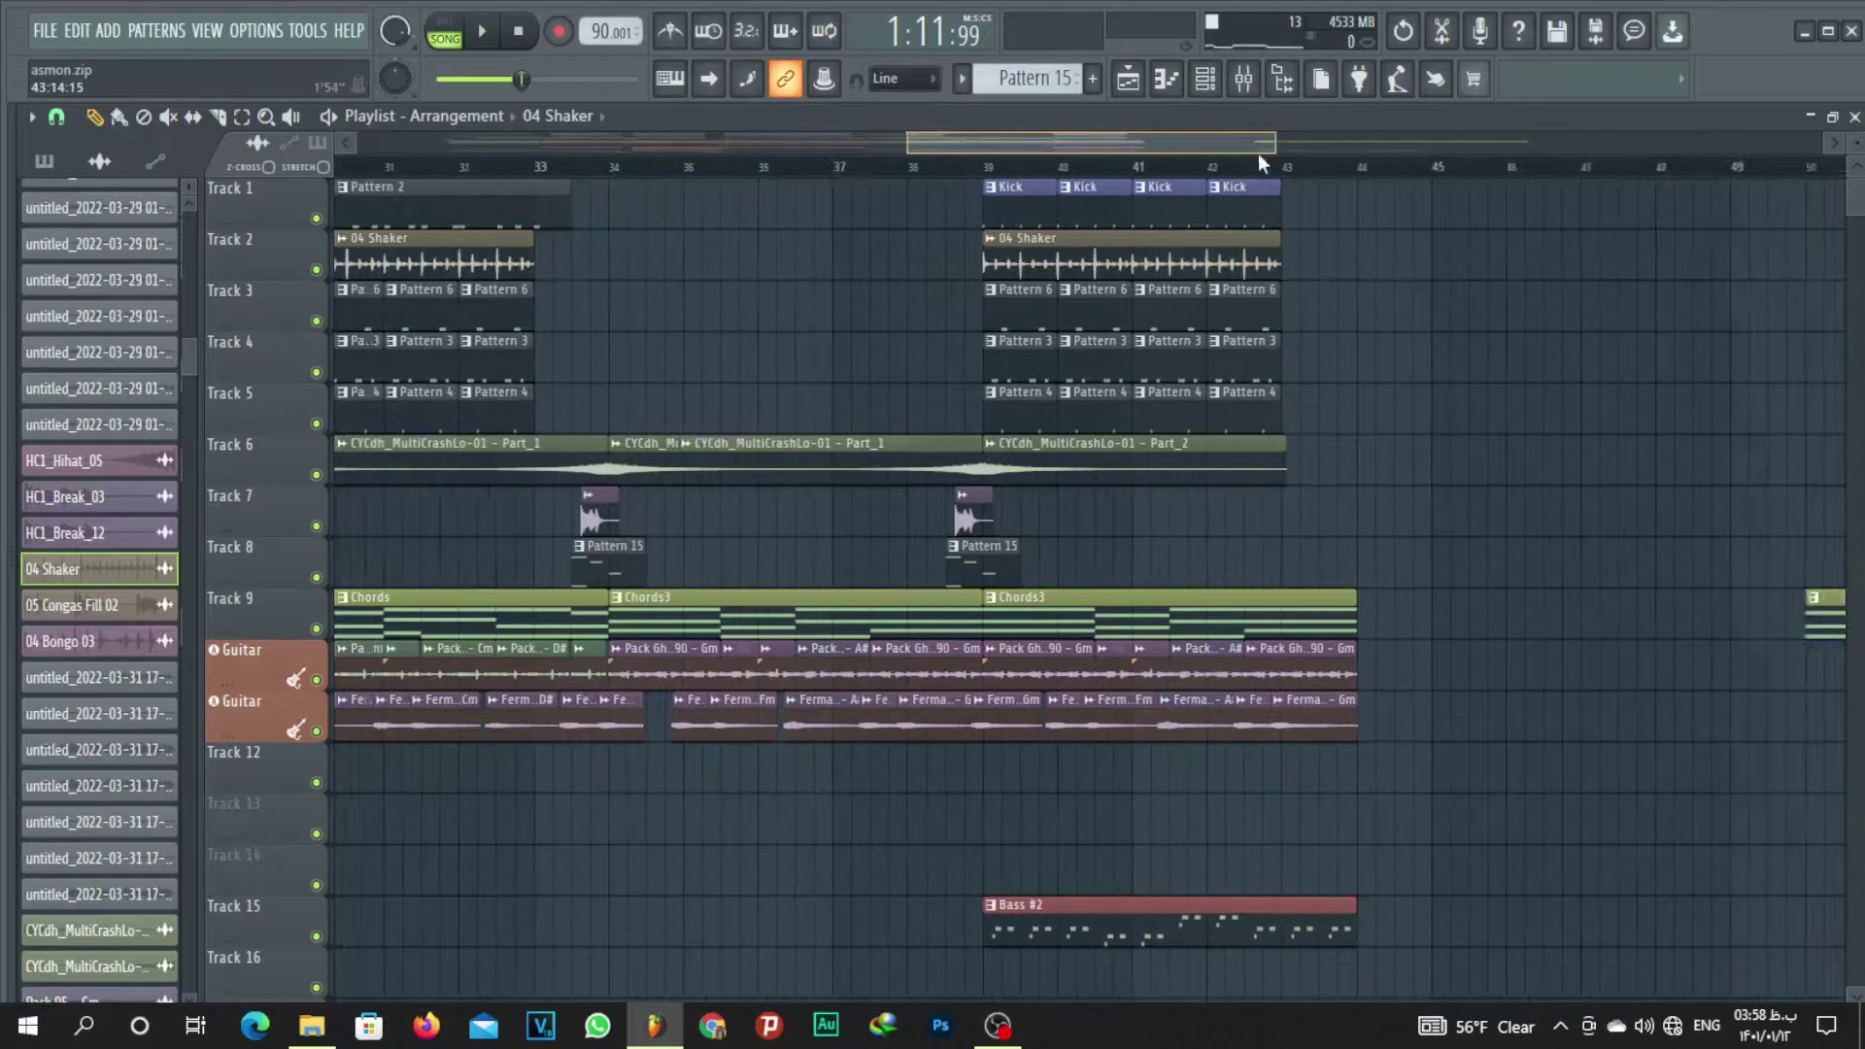
left_click(745, 560)
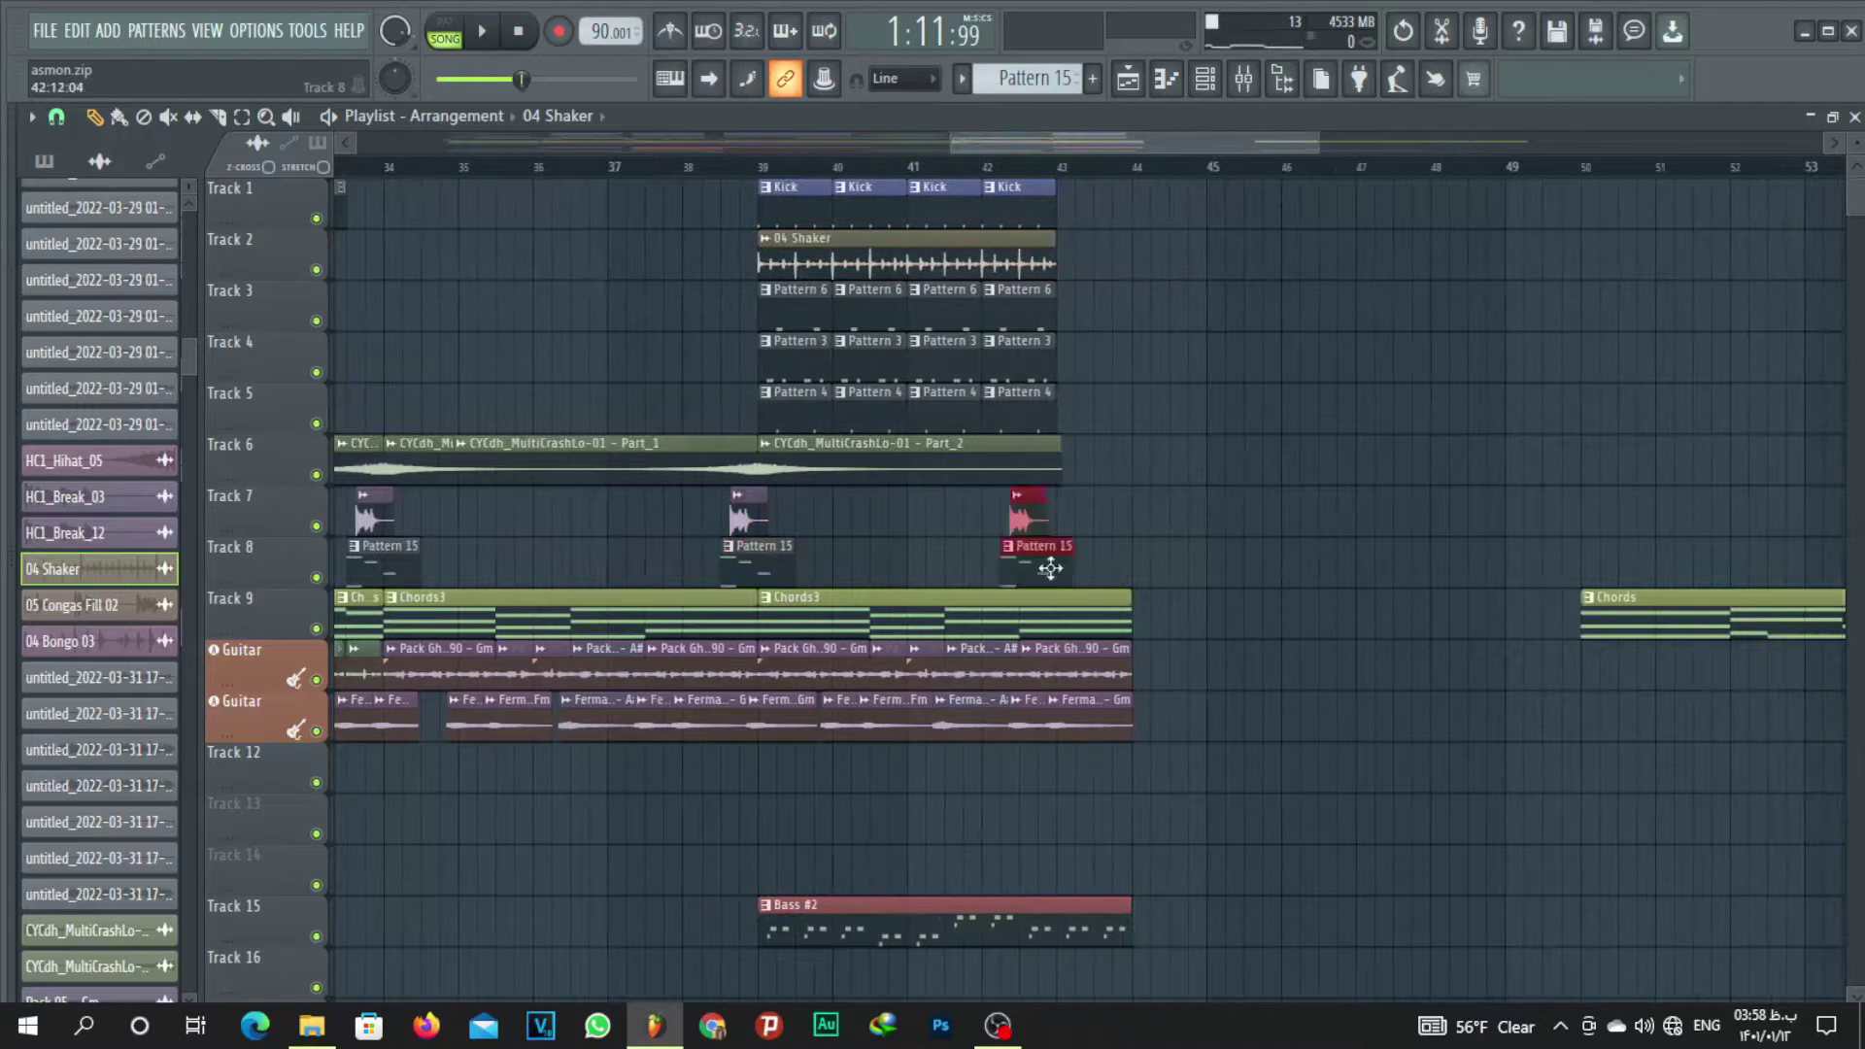
left_click_drag(1050, 568, 1109, 557)
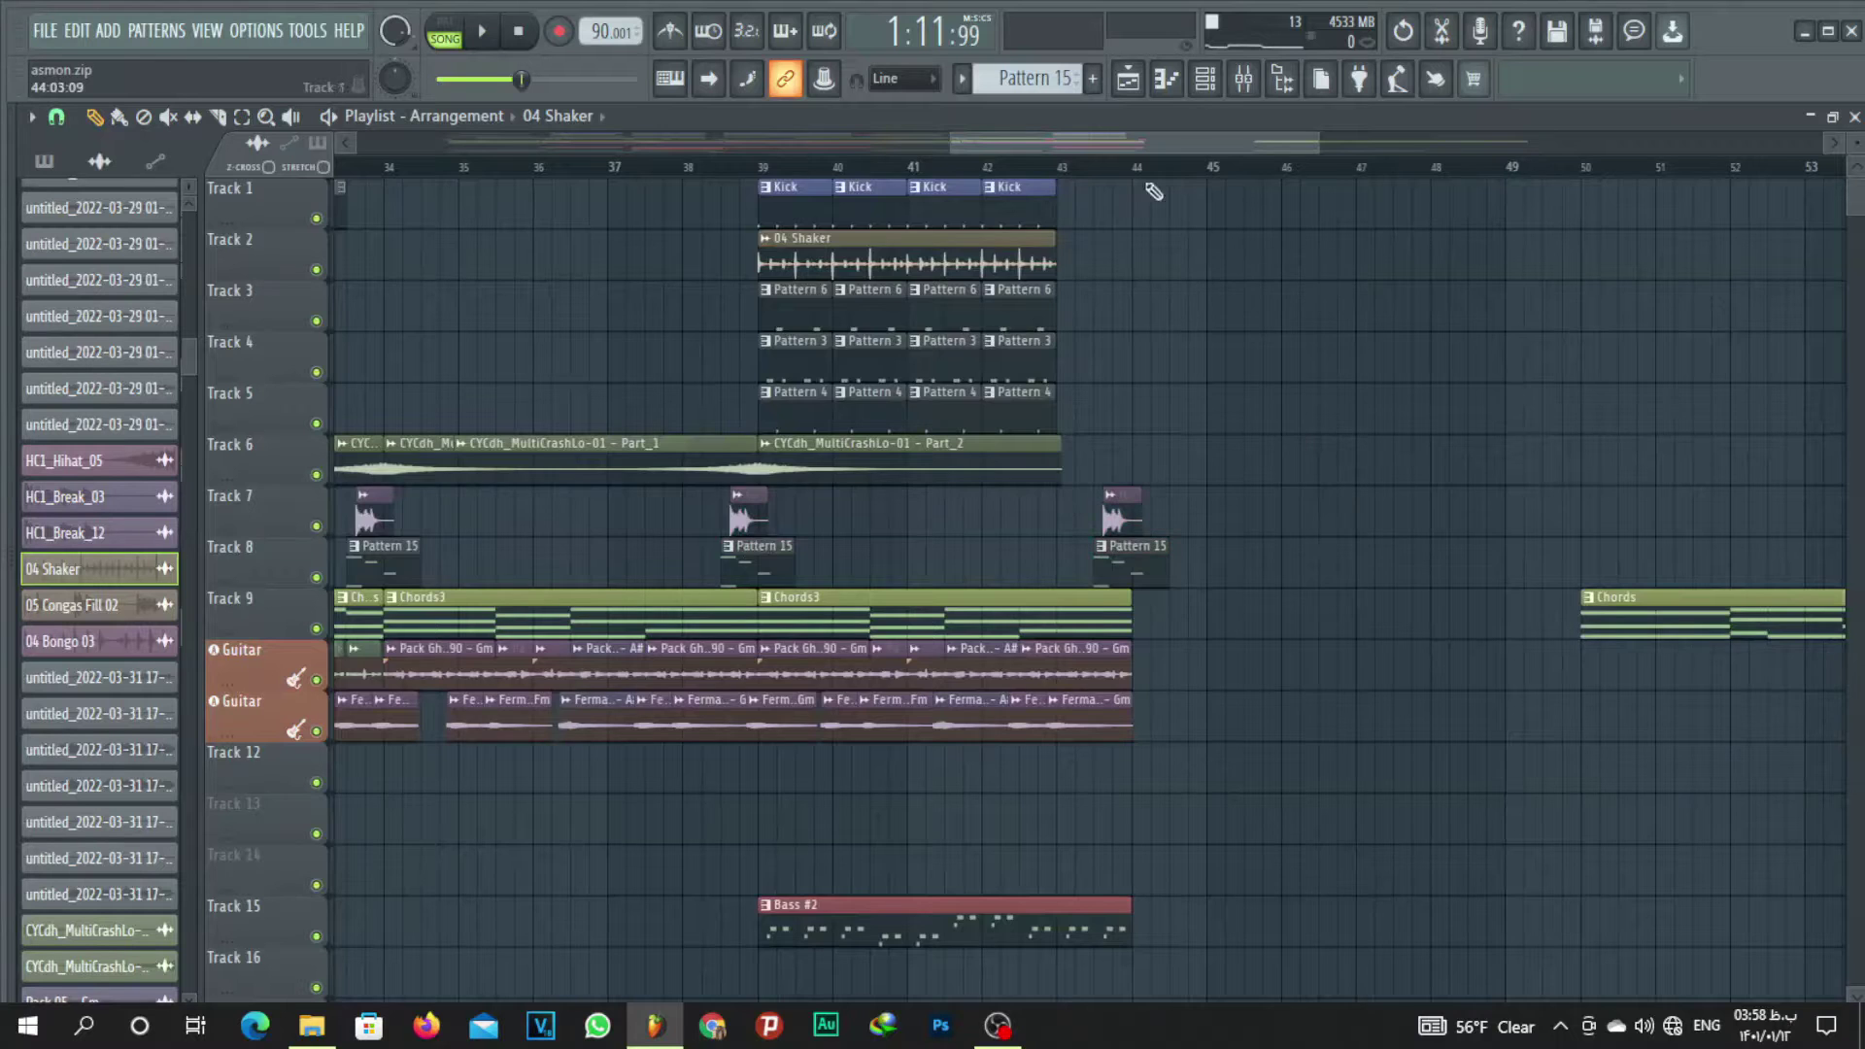
scroll(1156, 190, "down", 5)
scroll(1228, 367, "down", 2)
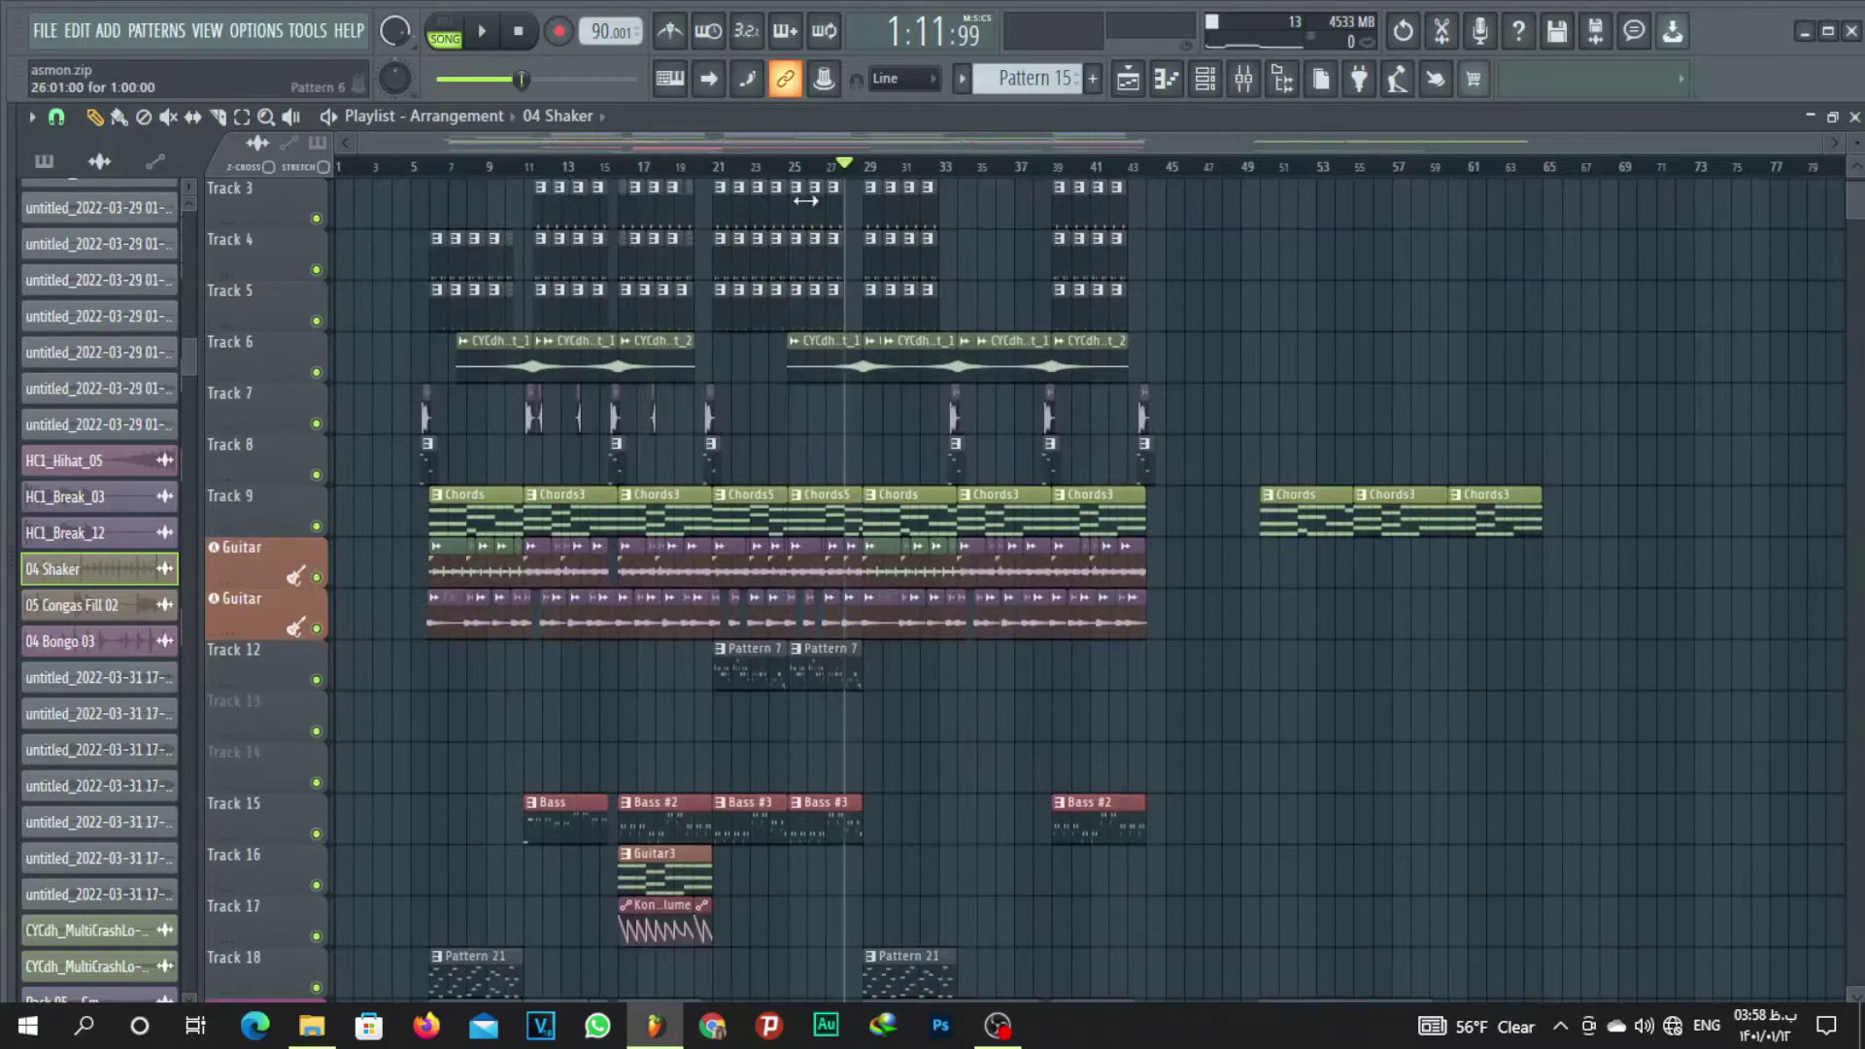
scroll(805, 200, "up", 4)
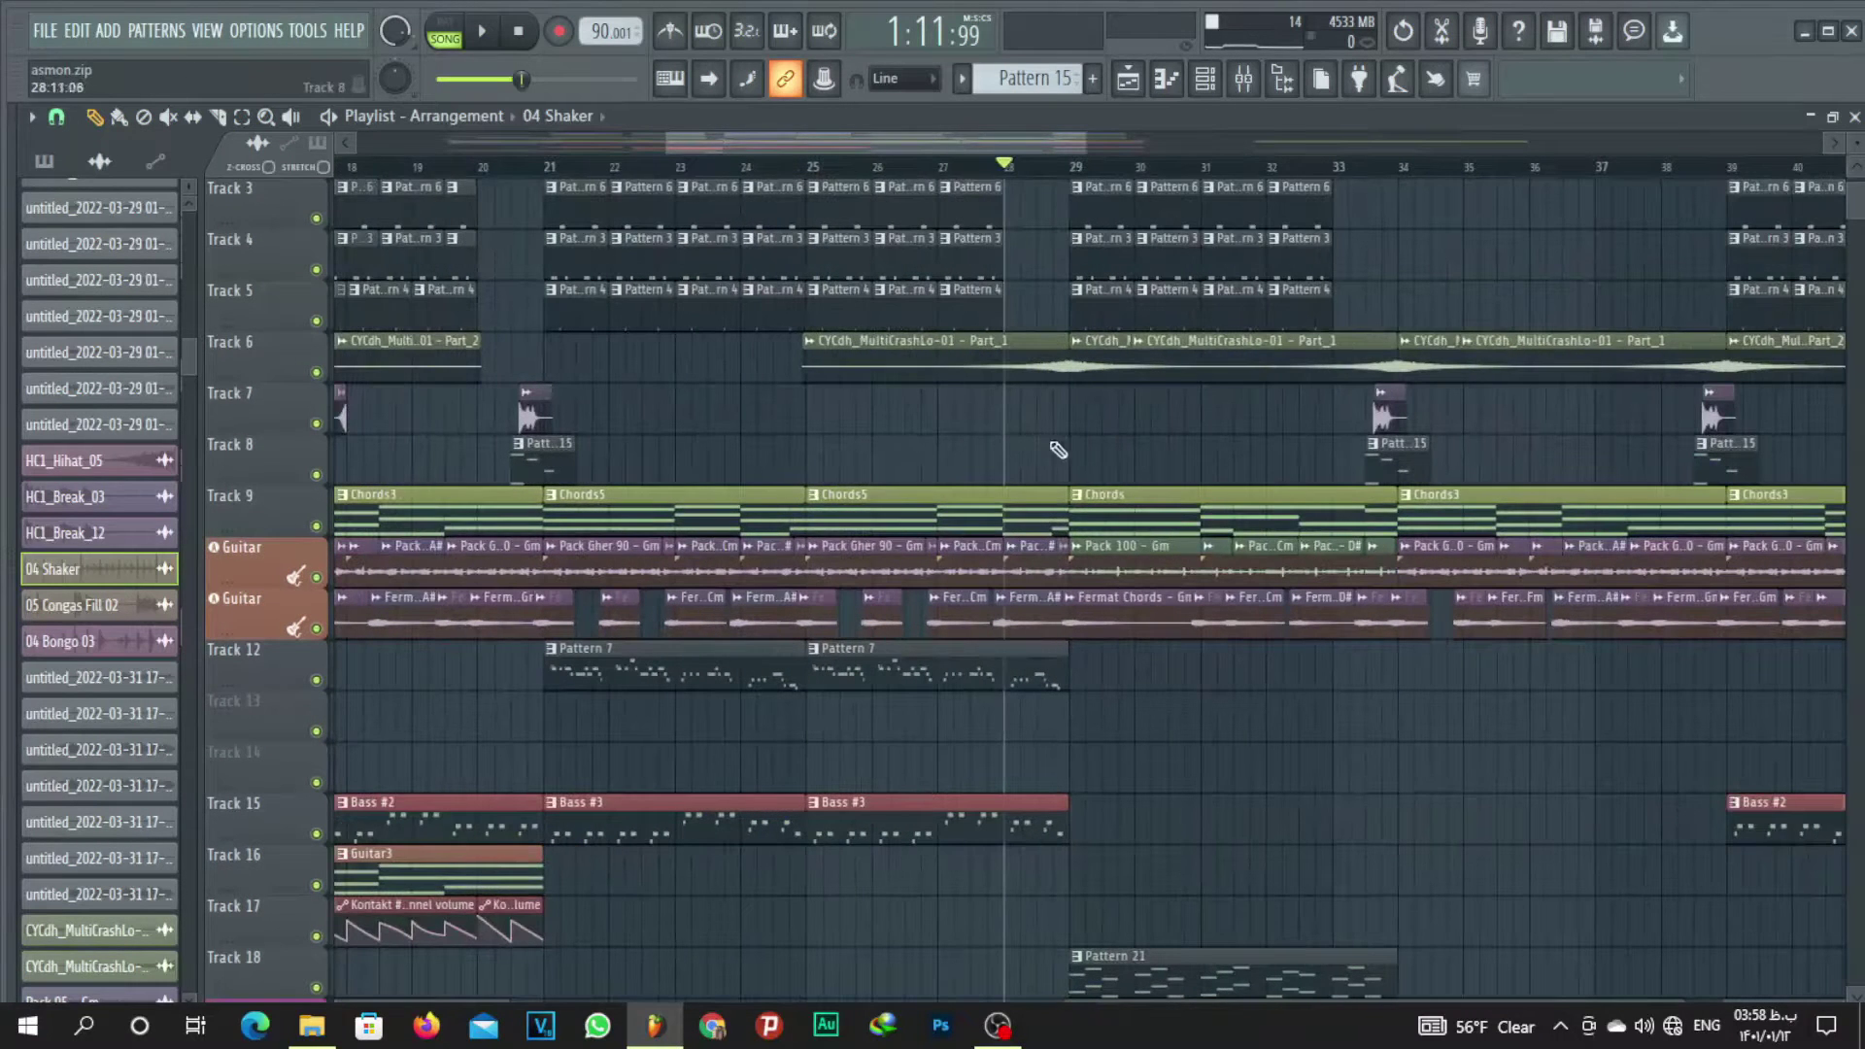
left_click_drag(1061, 486, 594, 843)
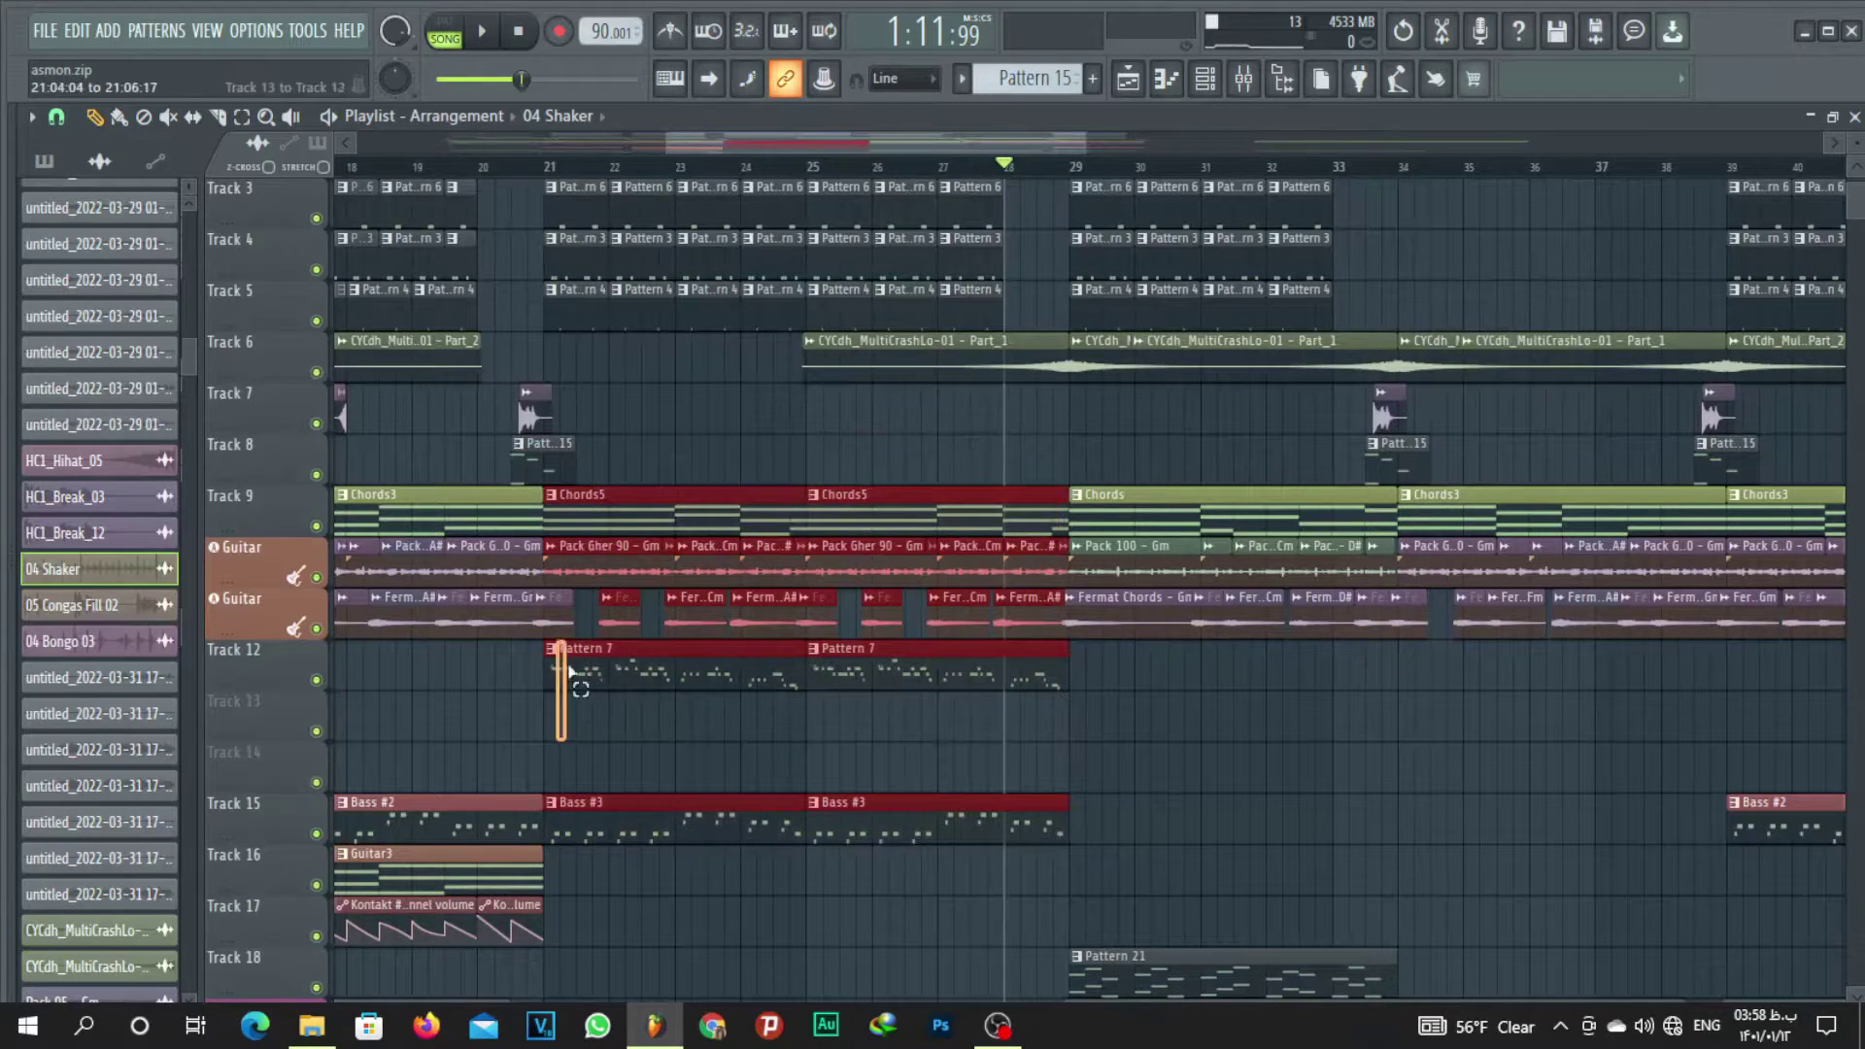
Listen briefly from bar 50, and move the Chords, Chords3 and vocal clips that begin there to bar 57.
scroll(761, 172, "down", 5)
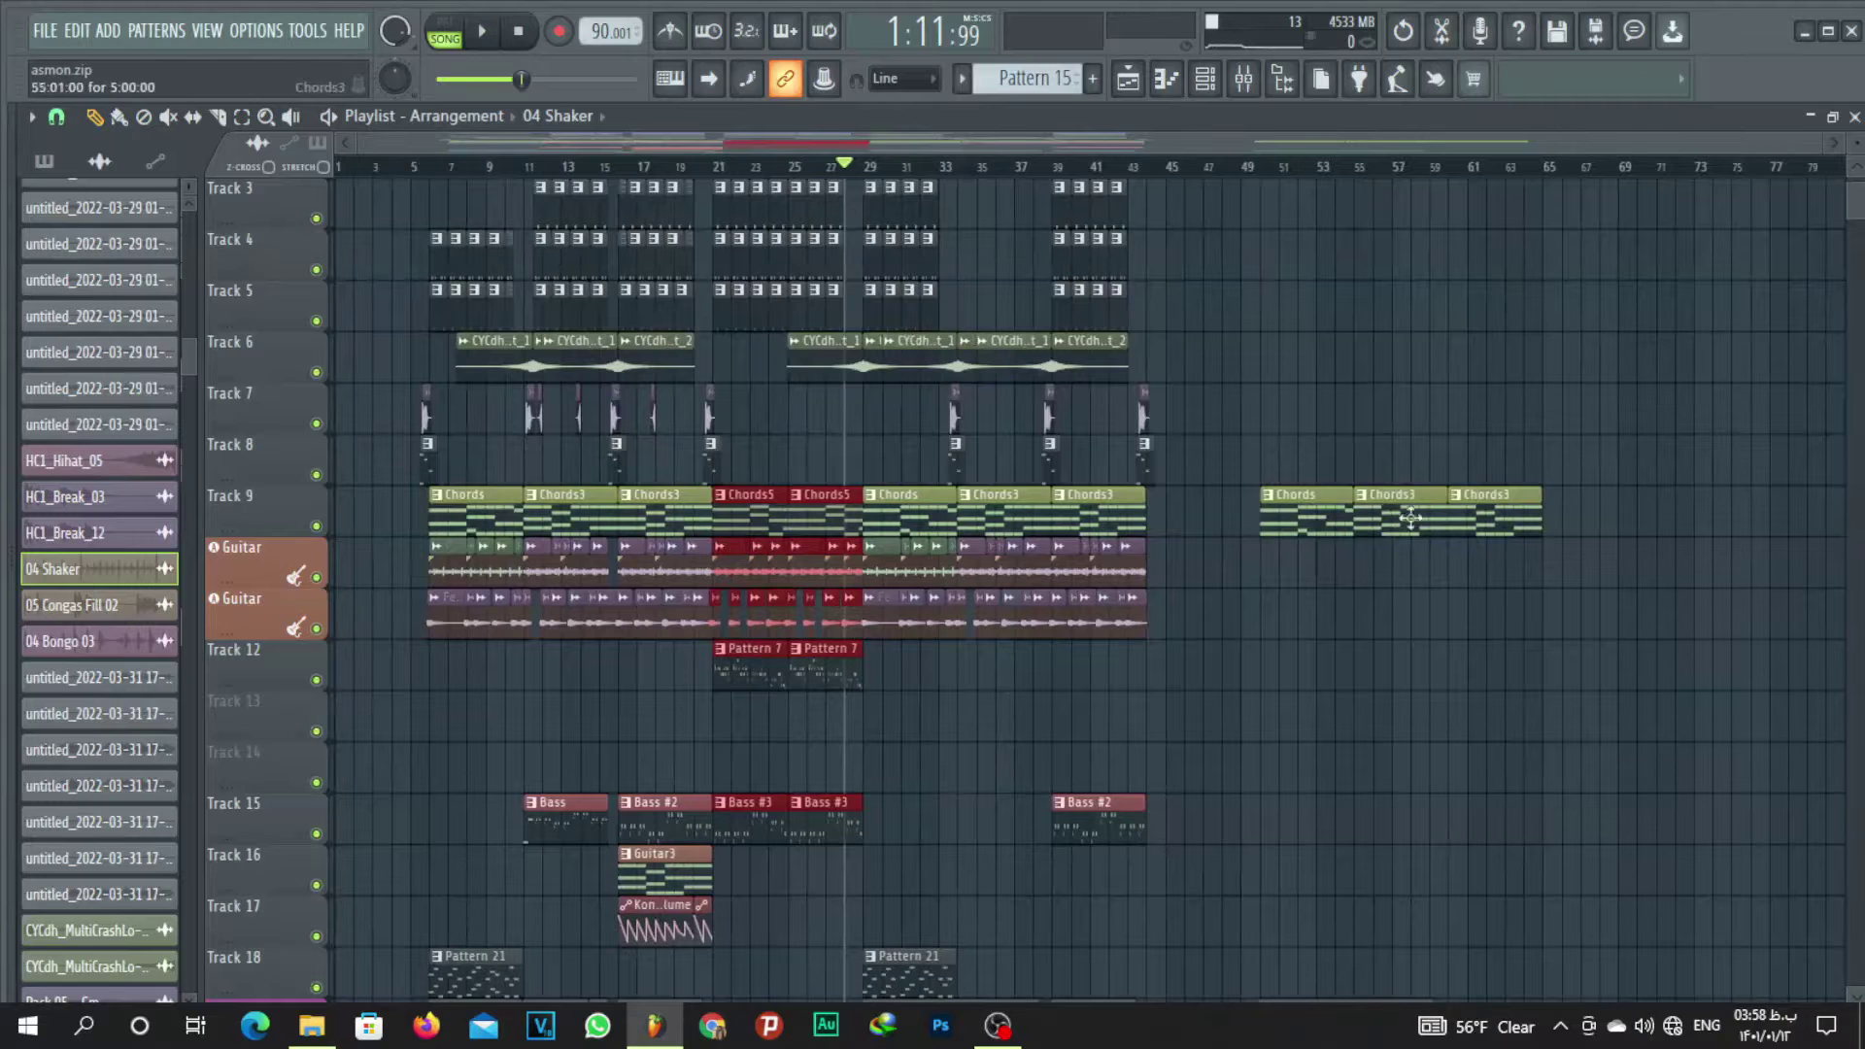
scroll(1613, 510, "down", 5)
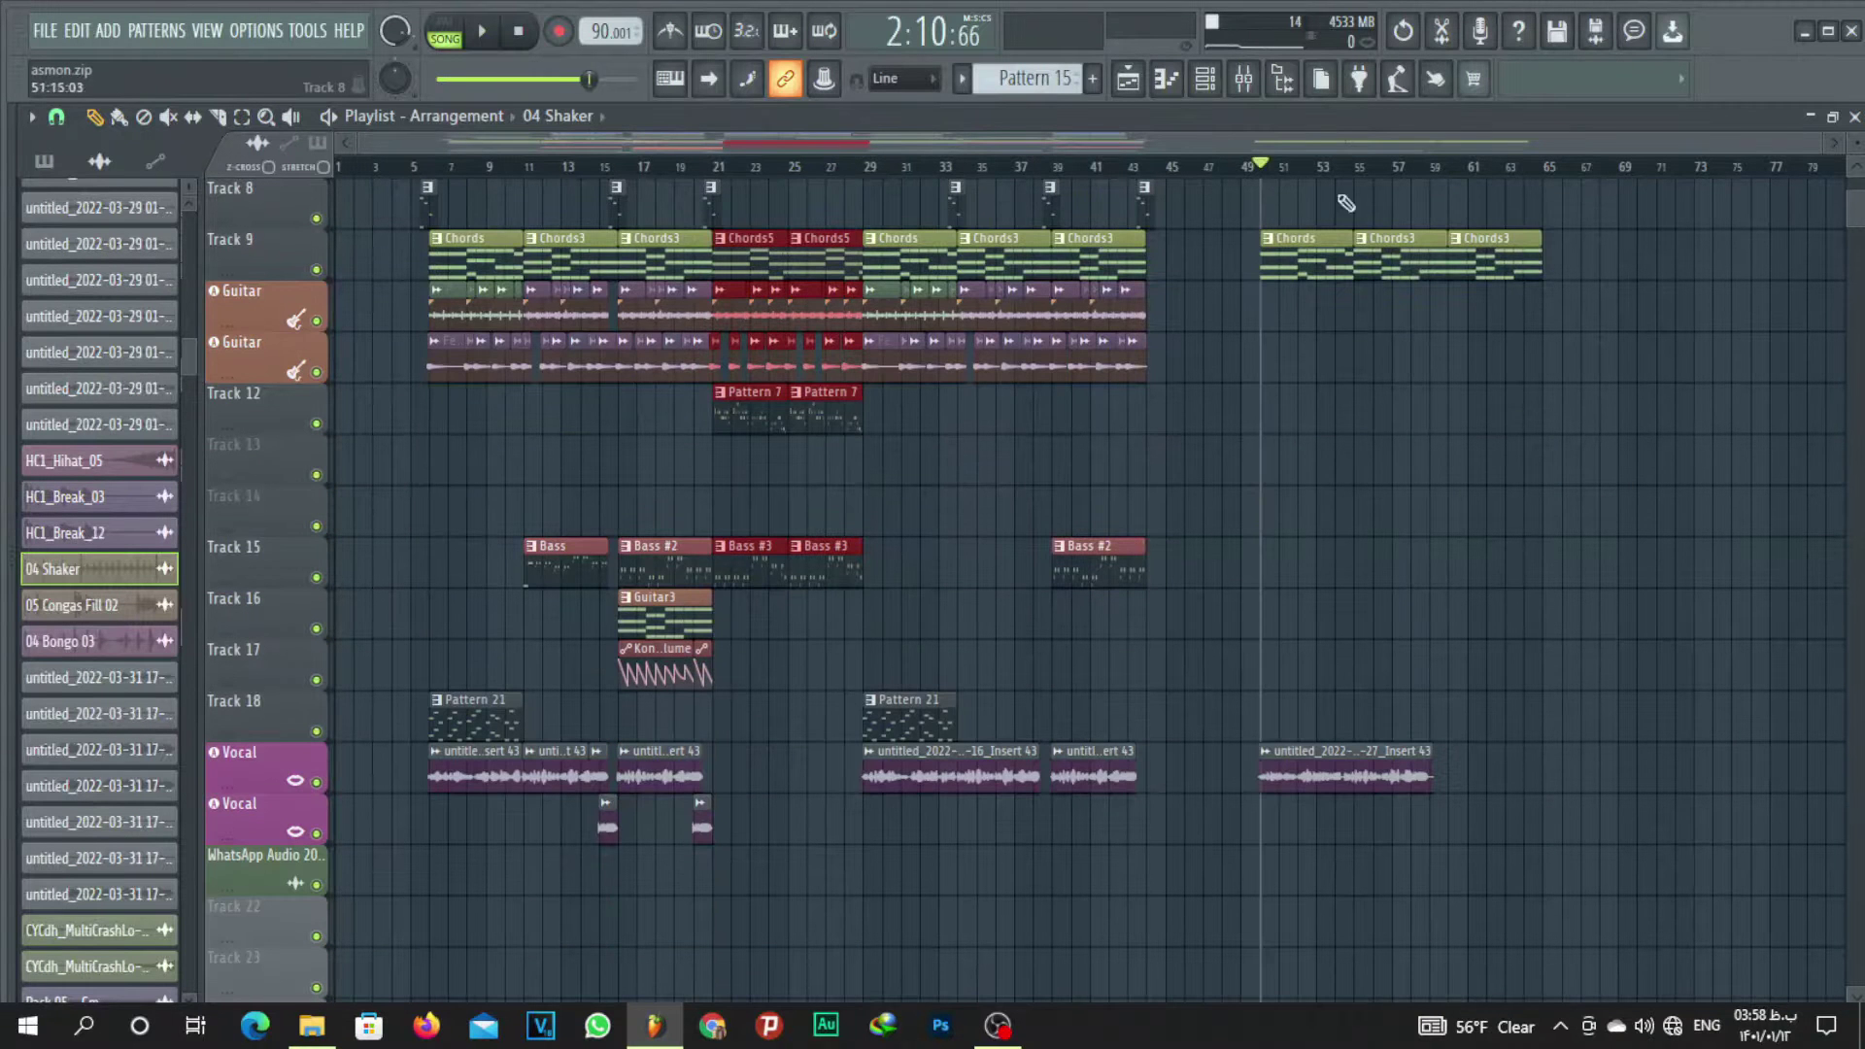
key("space")
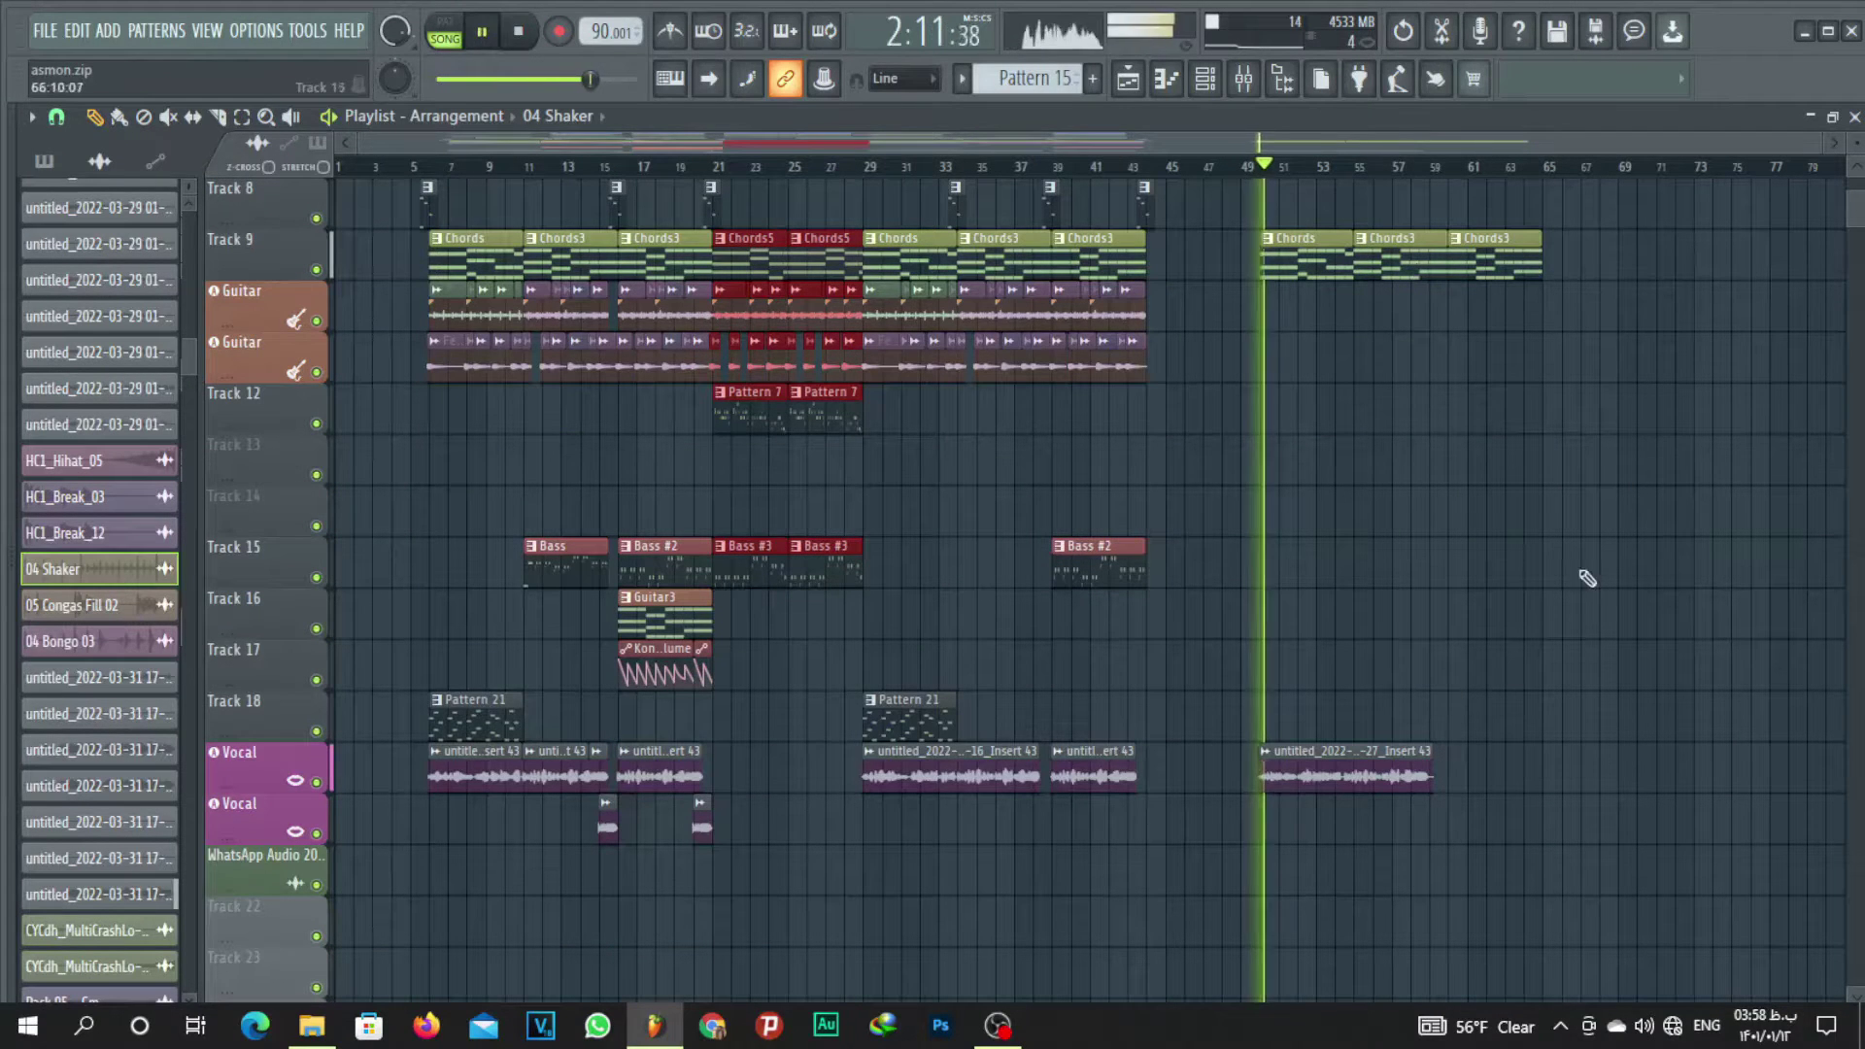
key("space")
scroll(1584, 408, "up", 6)
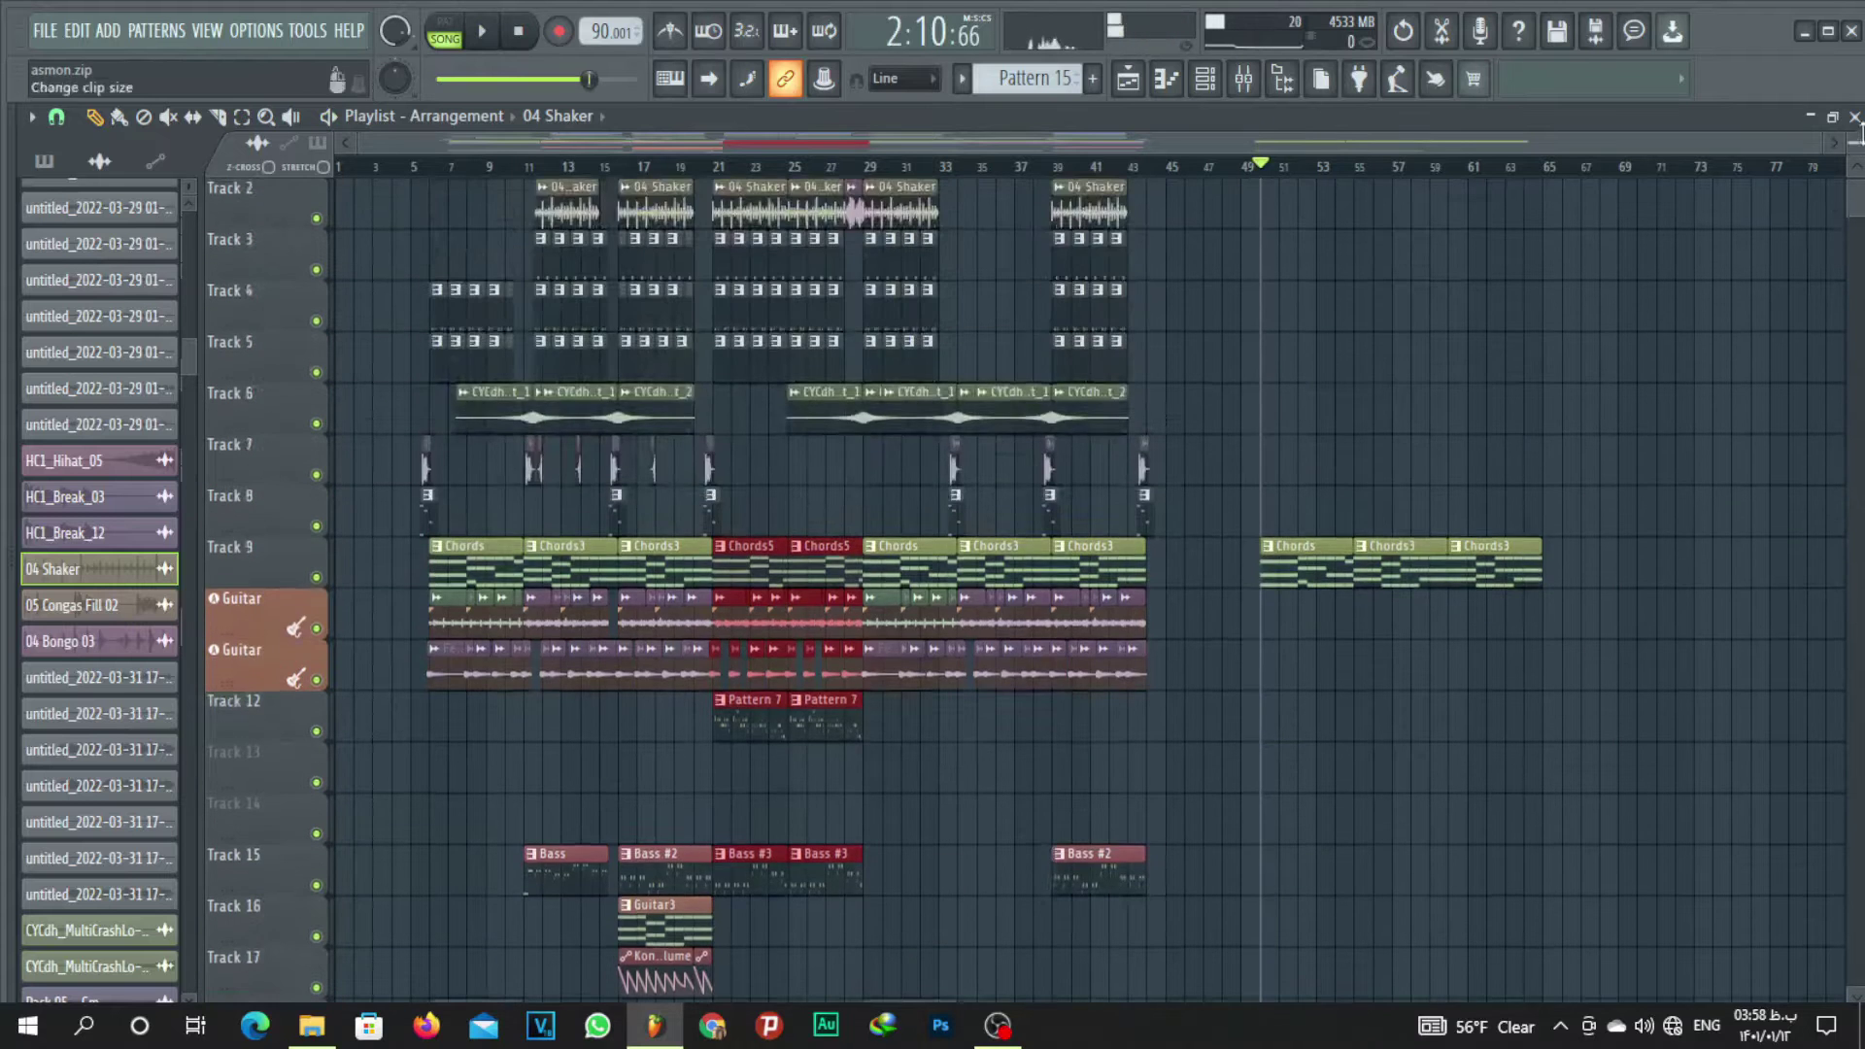
scroll(1595, 321, "down", 4)
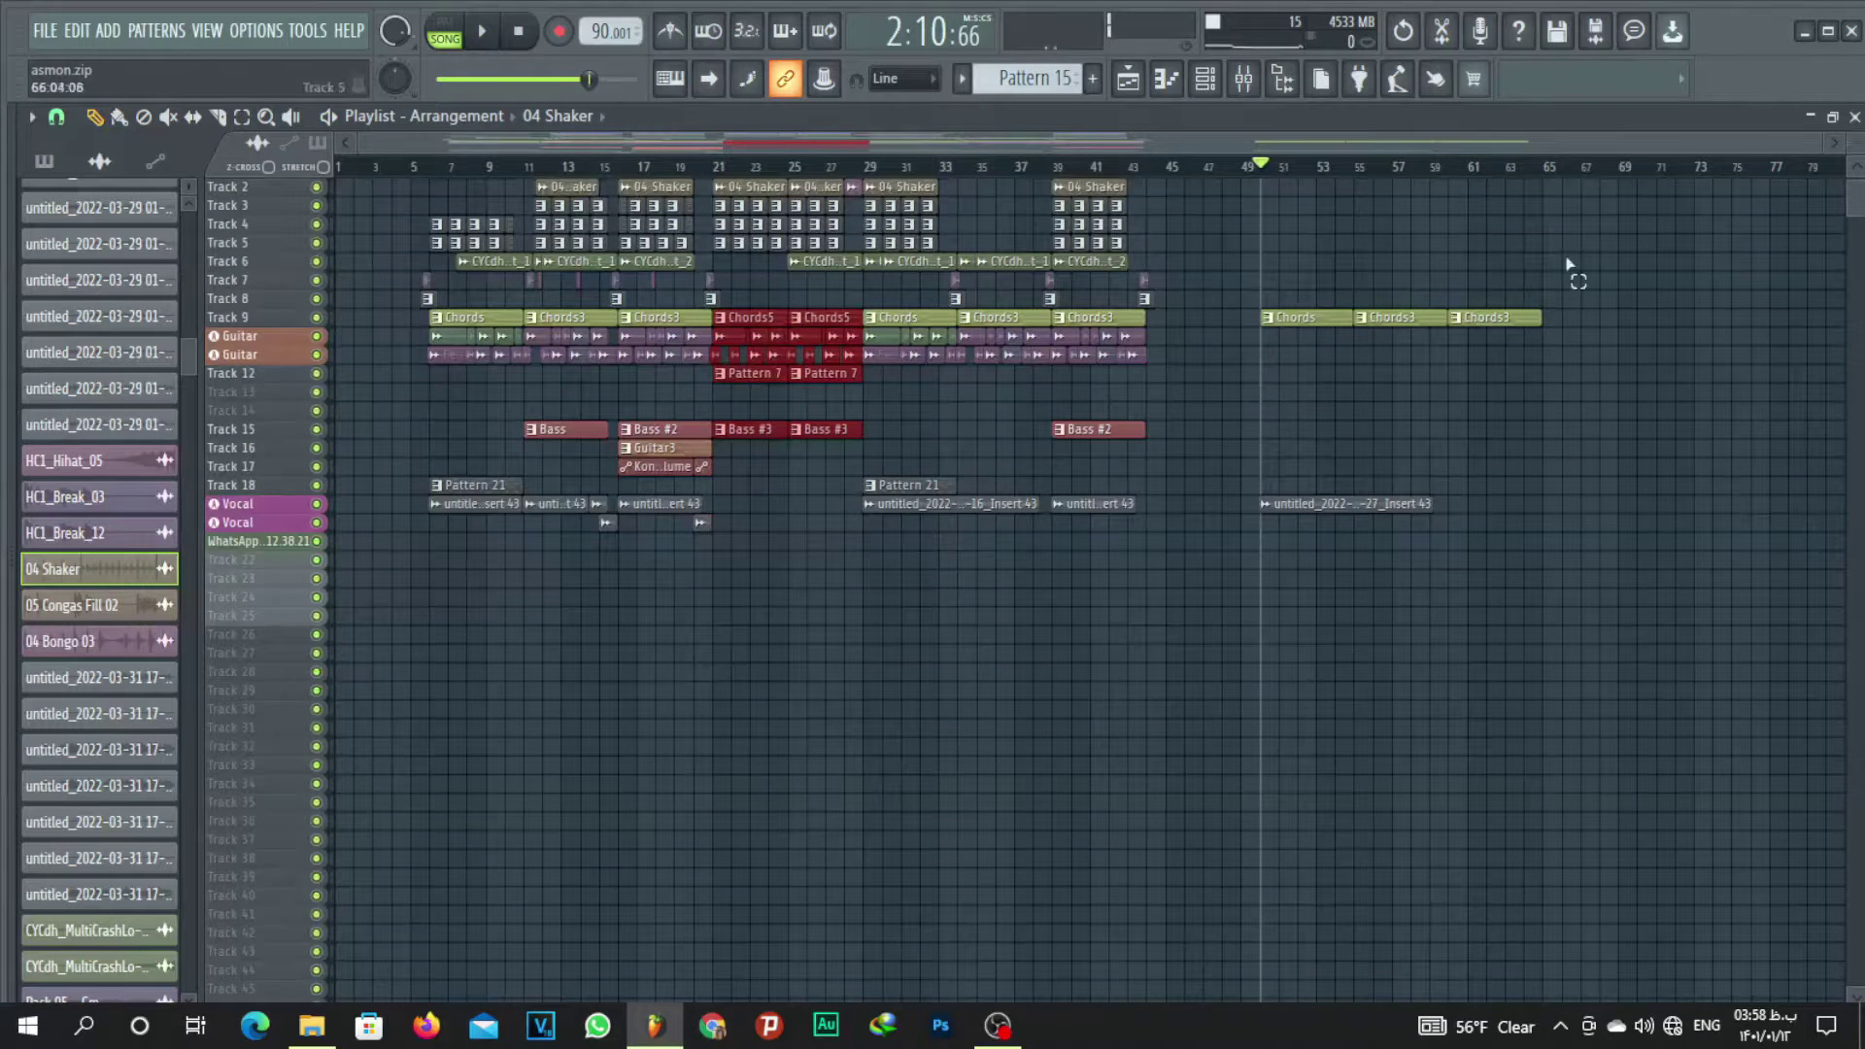
left_click_drag(1569, 241, 1232, 588)
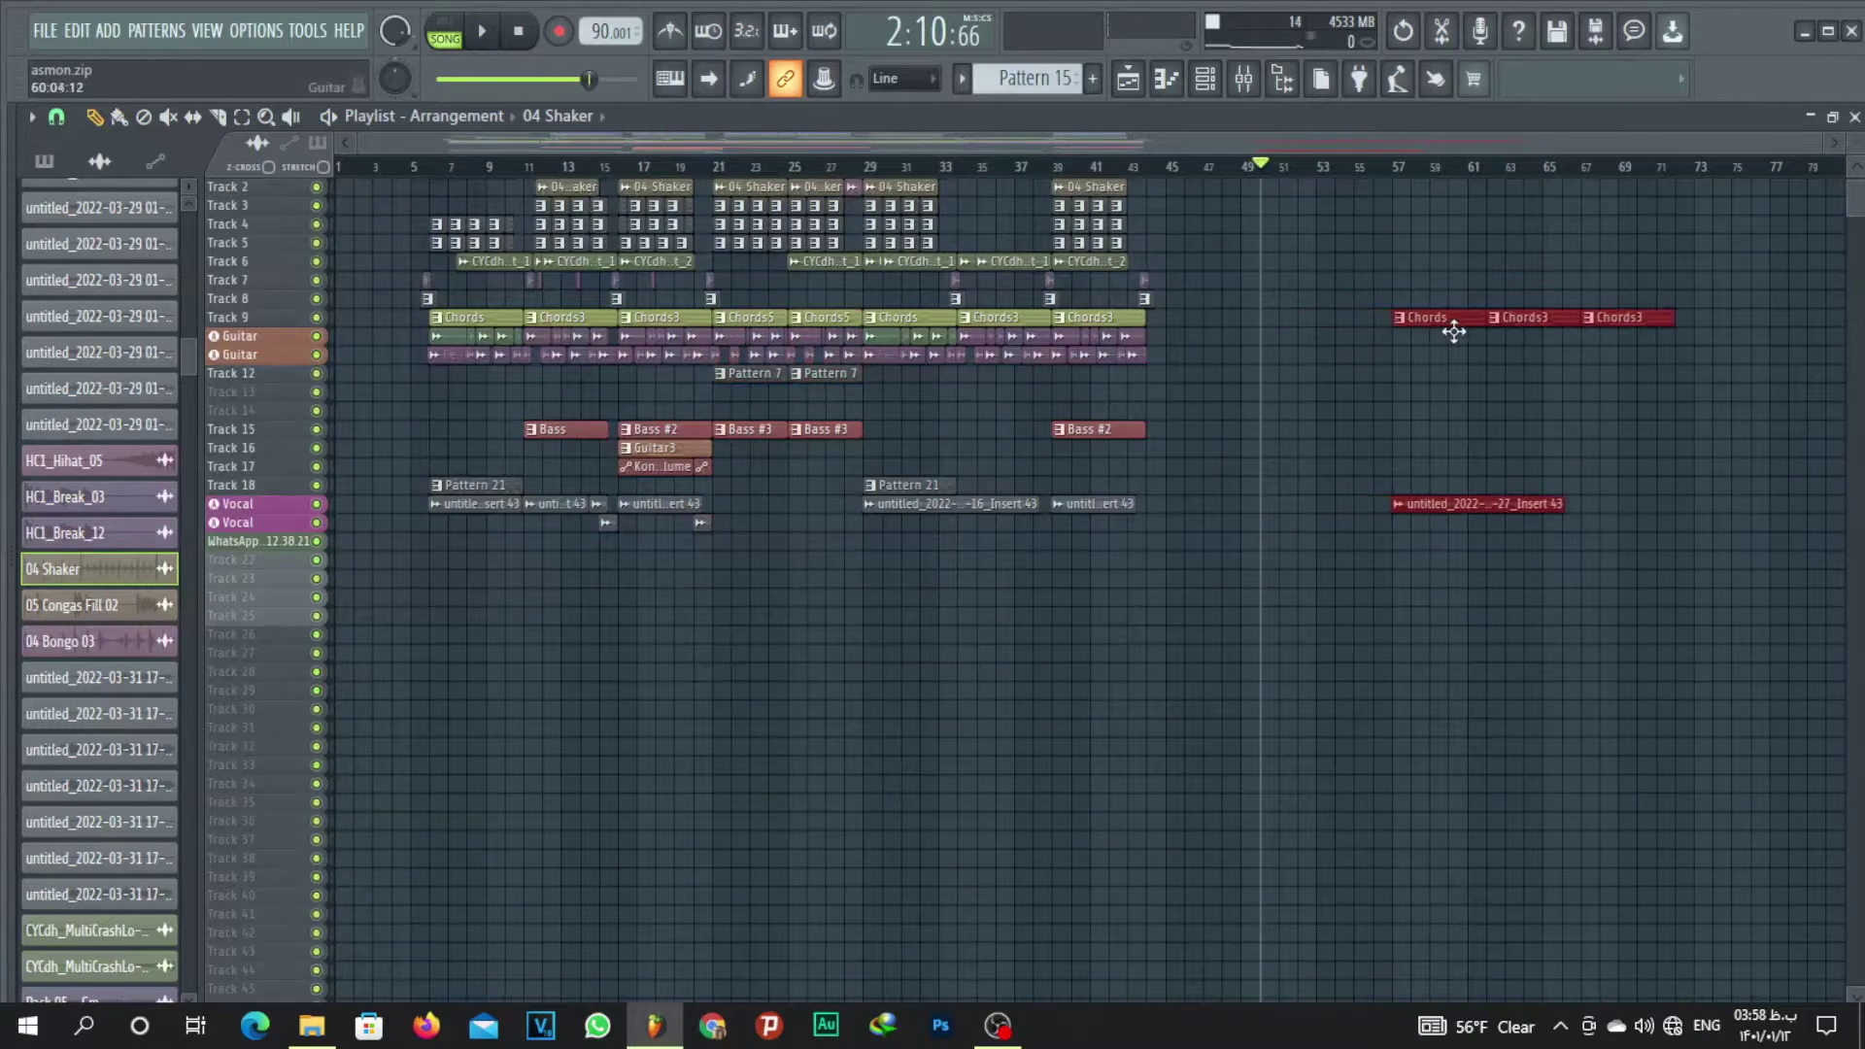
left_click(1454, 332)
Duplicate the bar 21 to 29 section on Tracks 1 to 15, including its crash and Pattern 15 fill, so it starts at bar 44.
left_click_drag(861, 453, 725, 314)
scroll(847, 170, "up", 5)
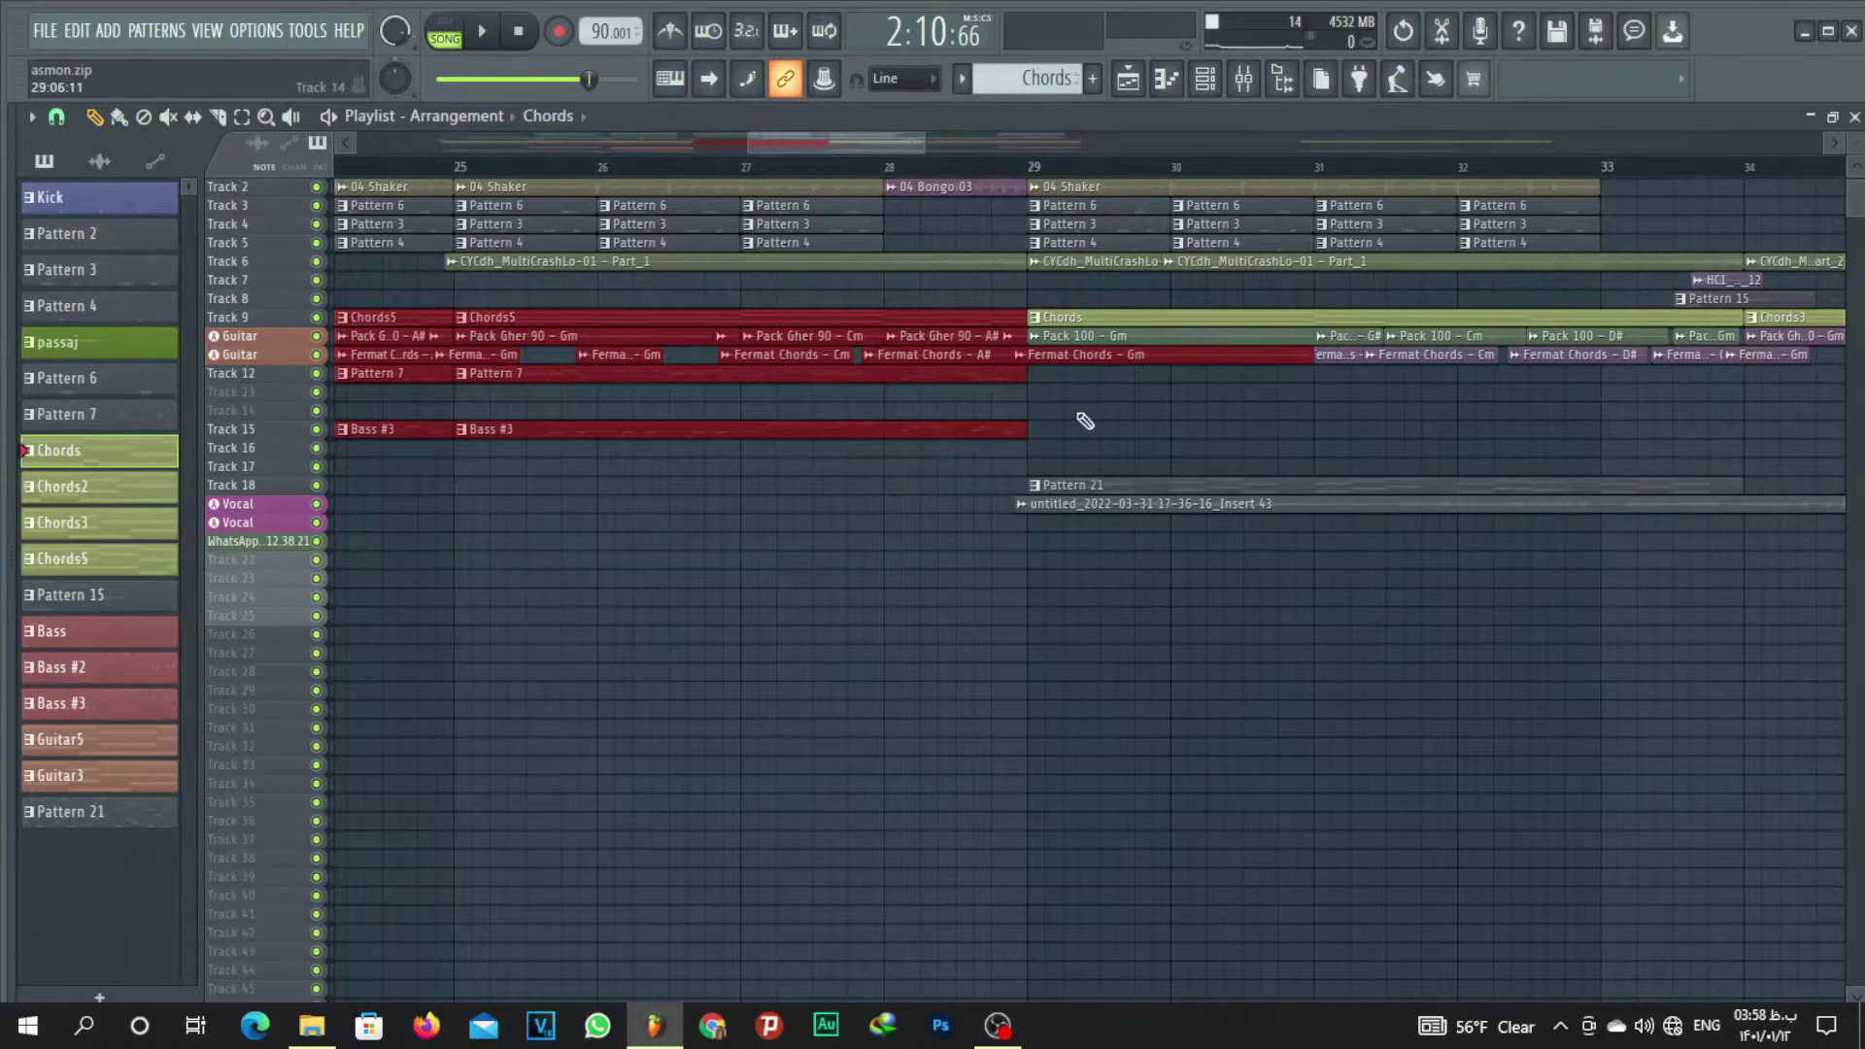
left_click_drag(1010, 254, 439, 465)
scroll(742, 181, "down", 3)
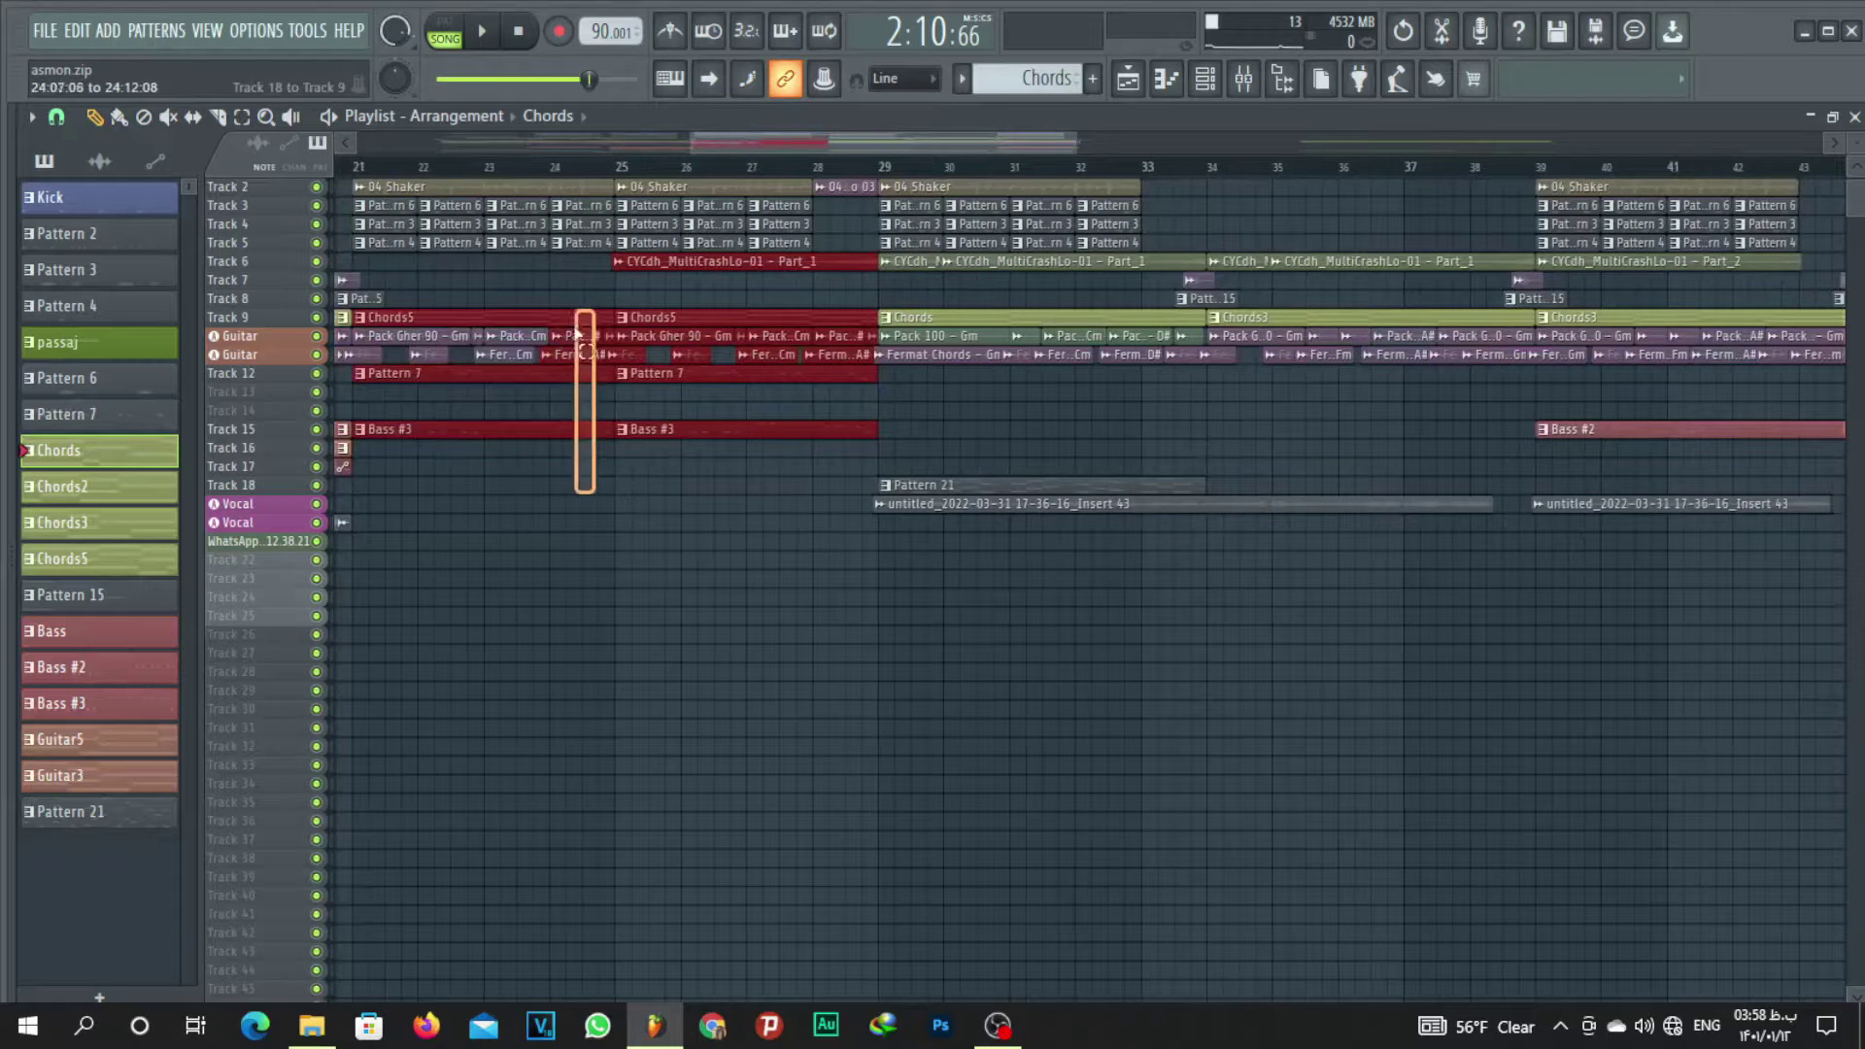
left_click_drag(576, 330, 379, 298)
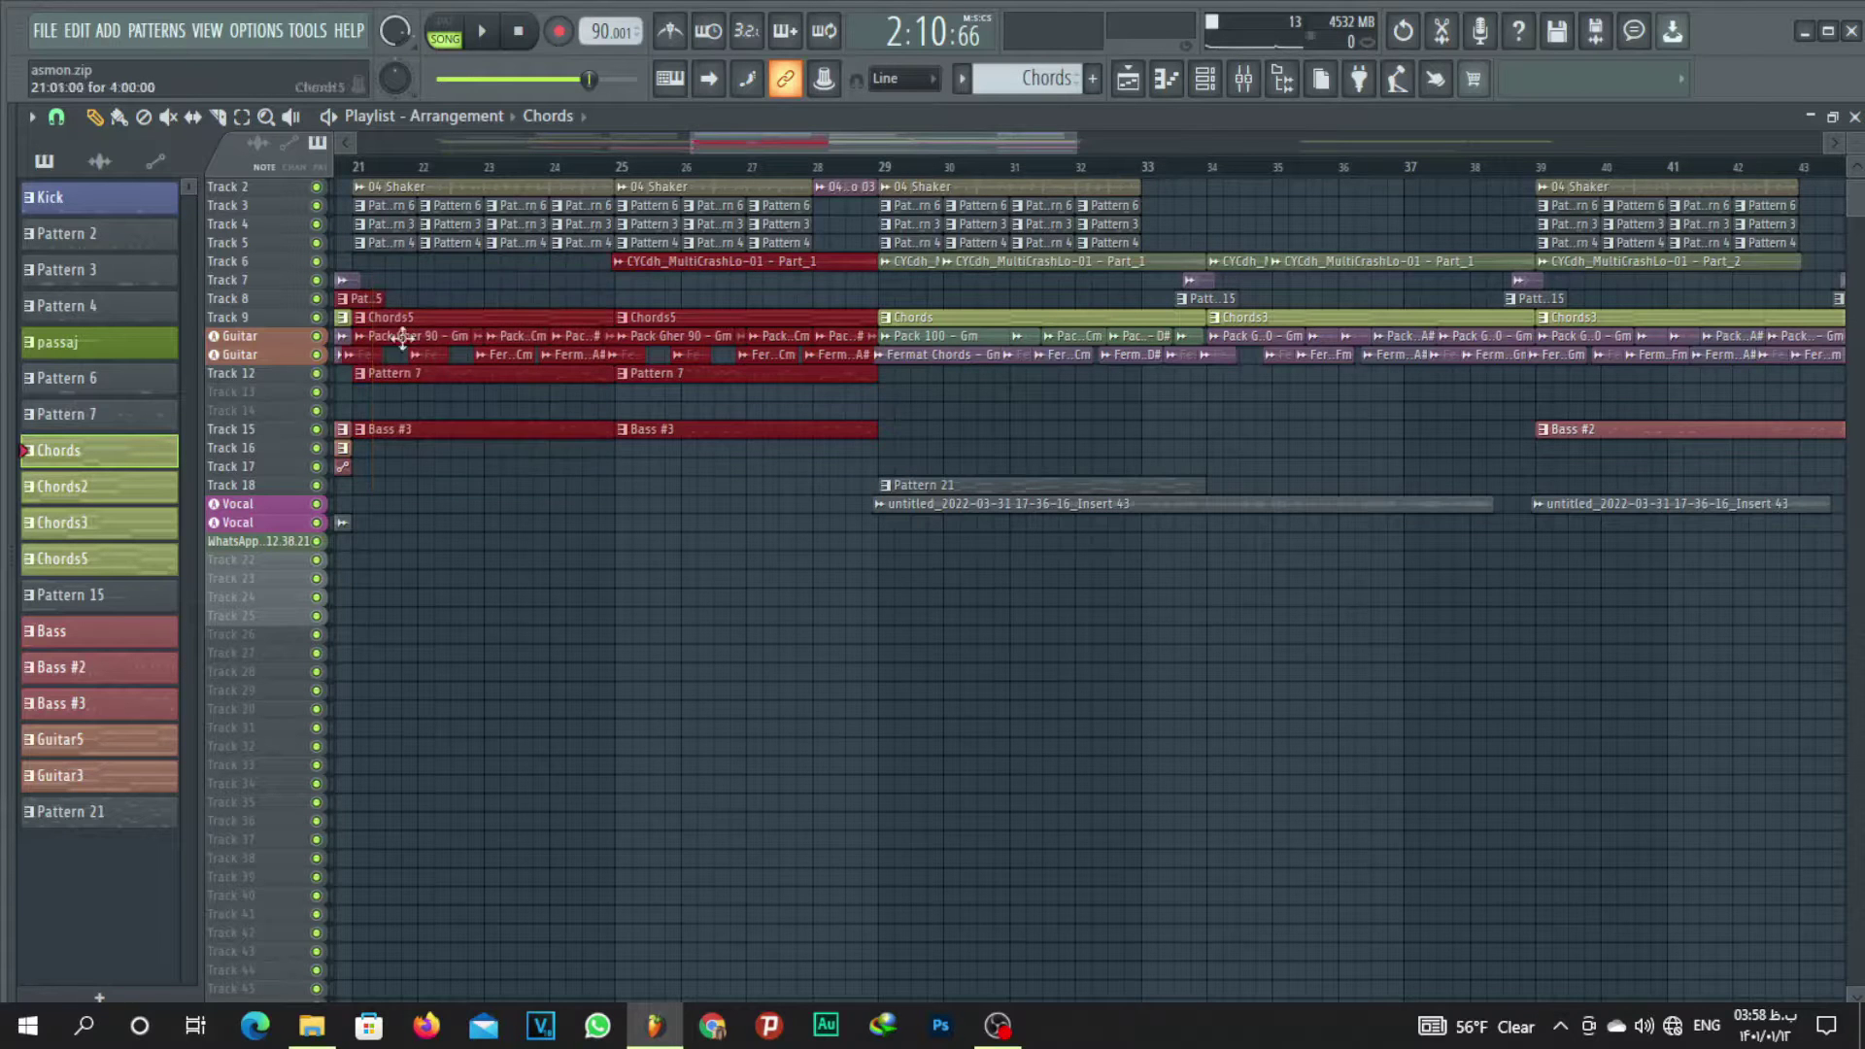
scroll(734, 588, "up", 1)
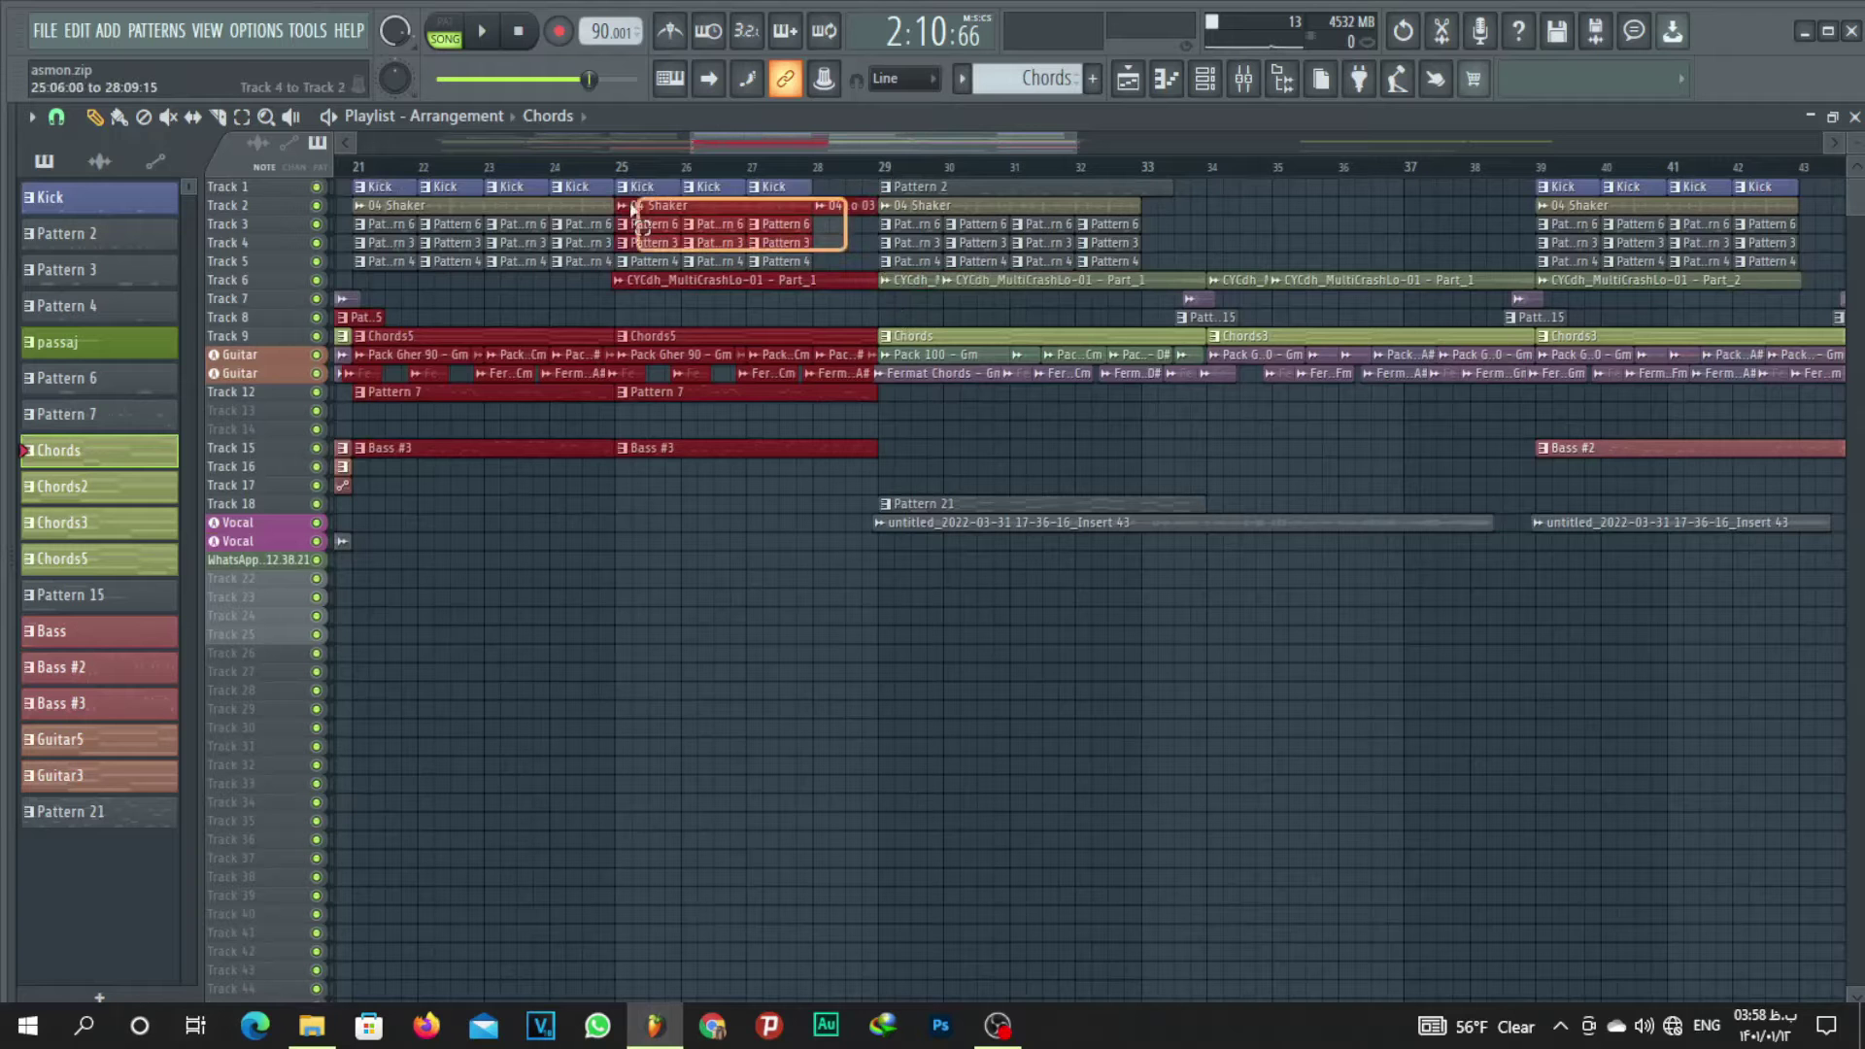
mouse_move(630, 205)
left_mouse_down()
mouse_move(467, 176)
mouse_move(399, 185)
left_mouse_up()
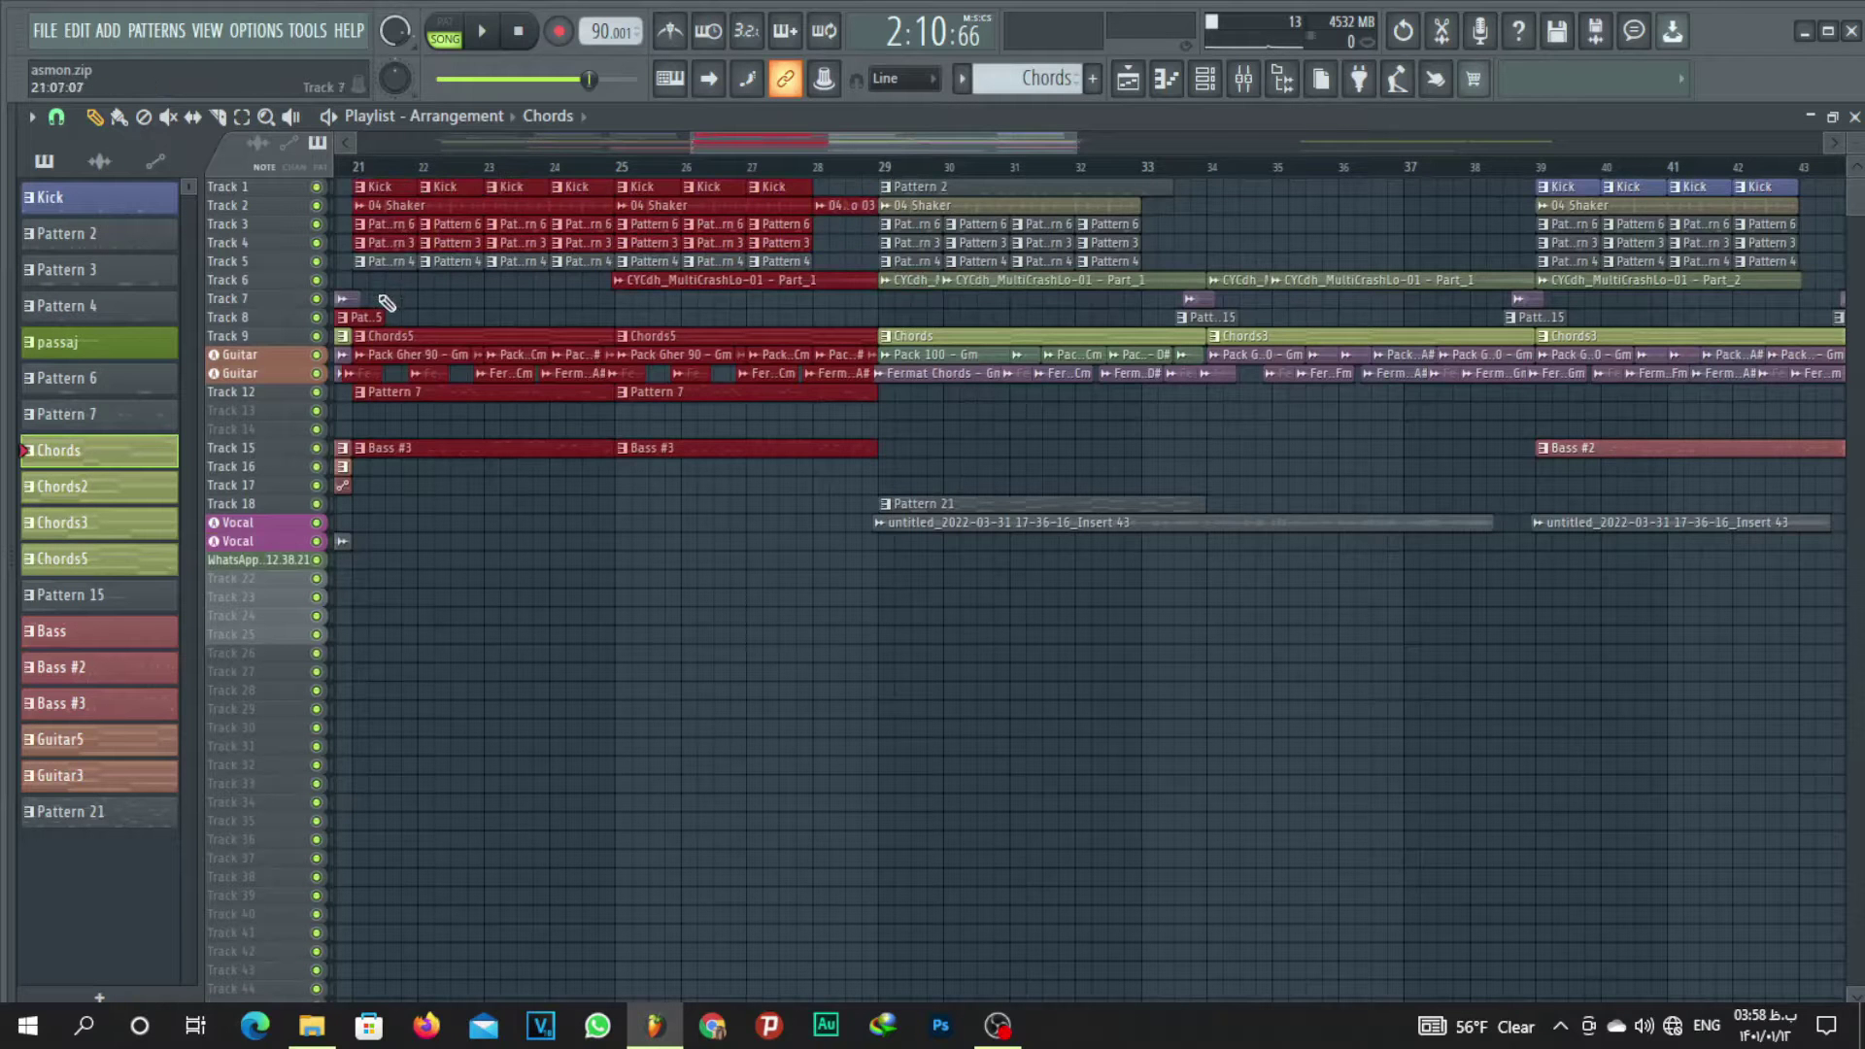
left_click_drag(638, 257, 638, 257)
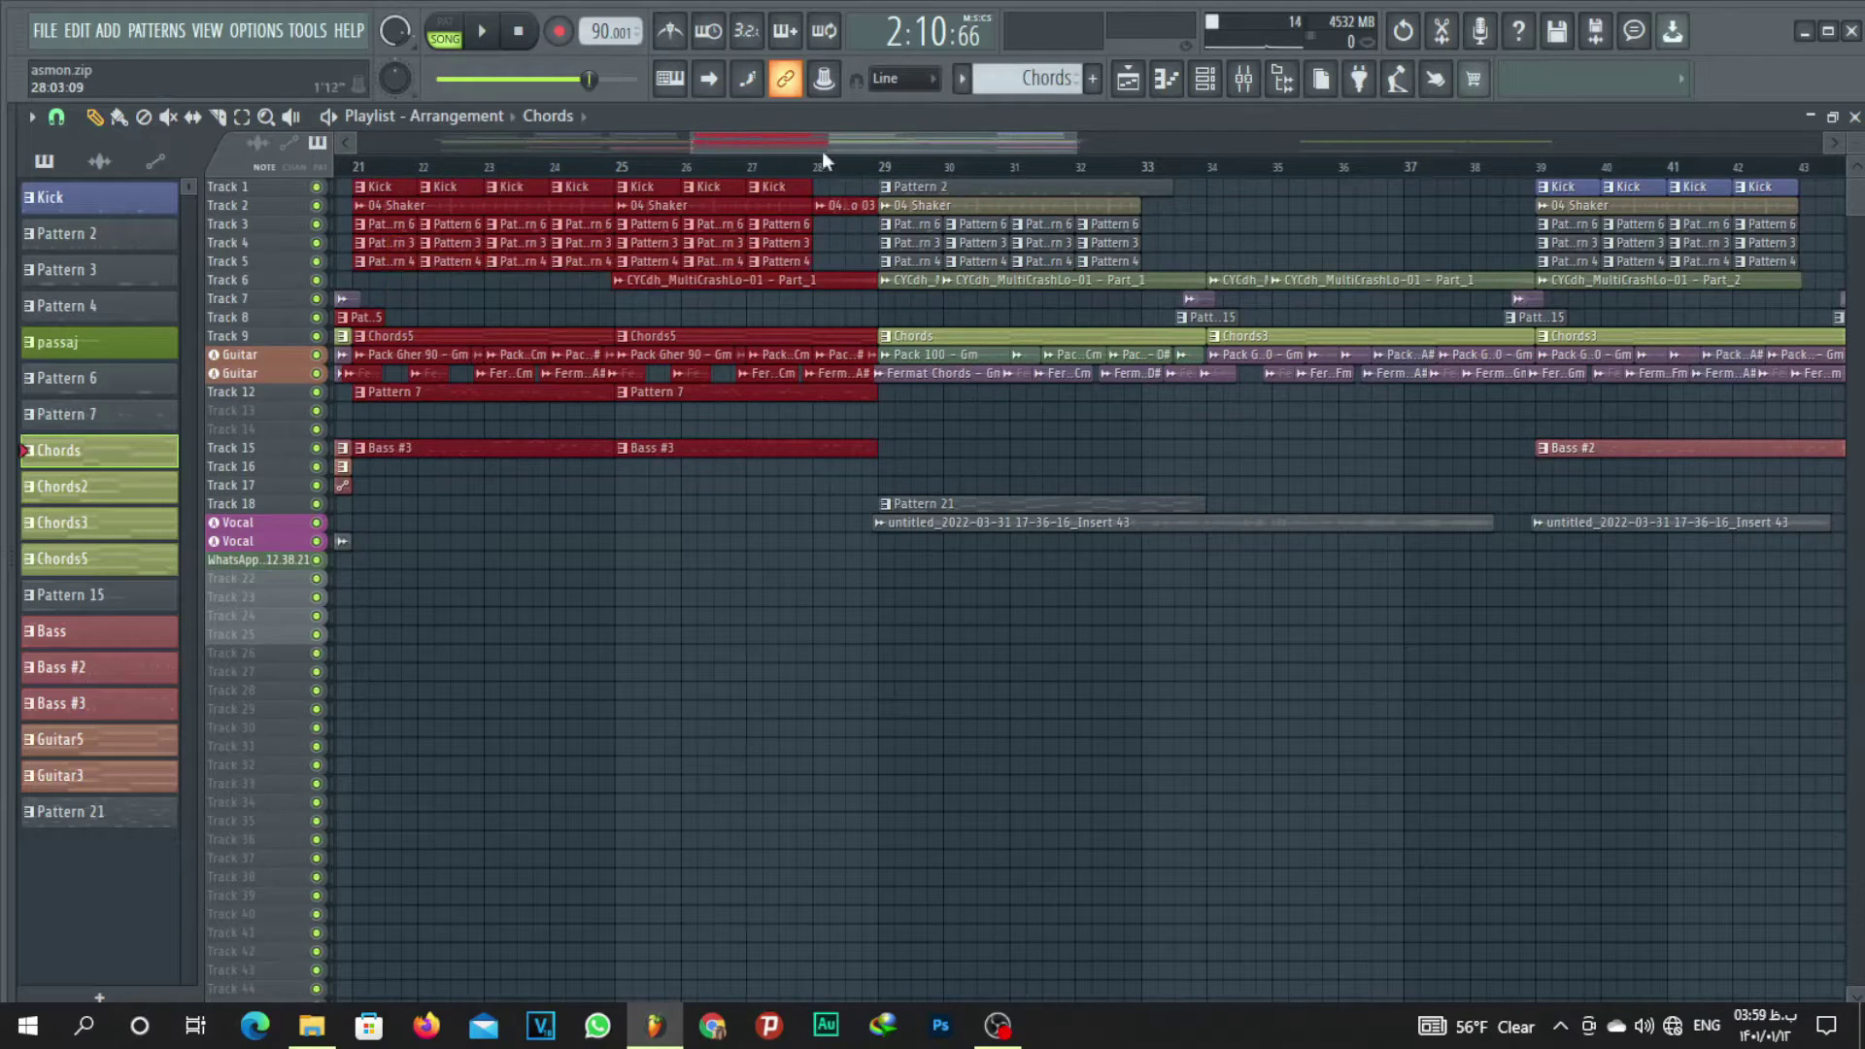
scroll(822, 156, "down", 4)
left_click_drag(679, 337, 1377, 332)
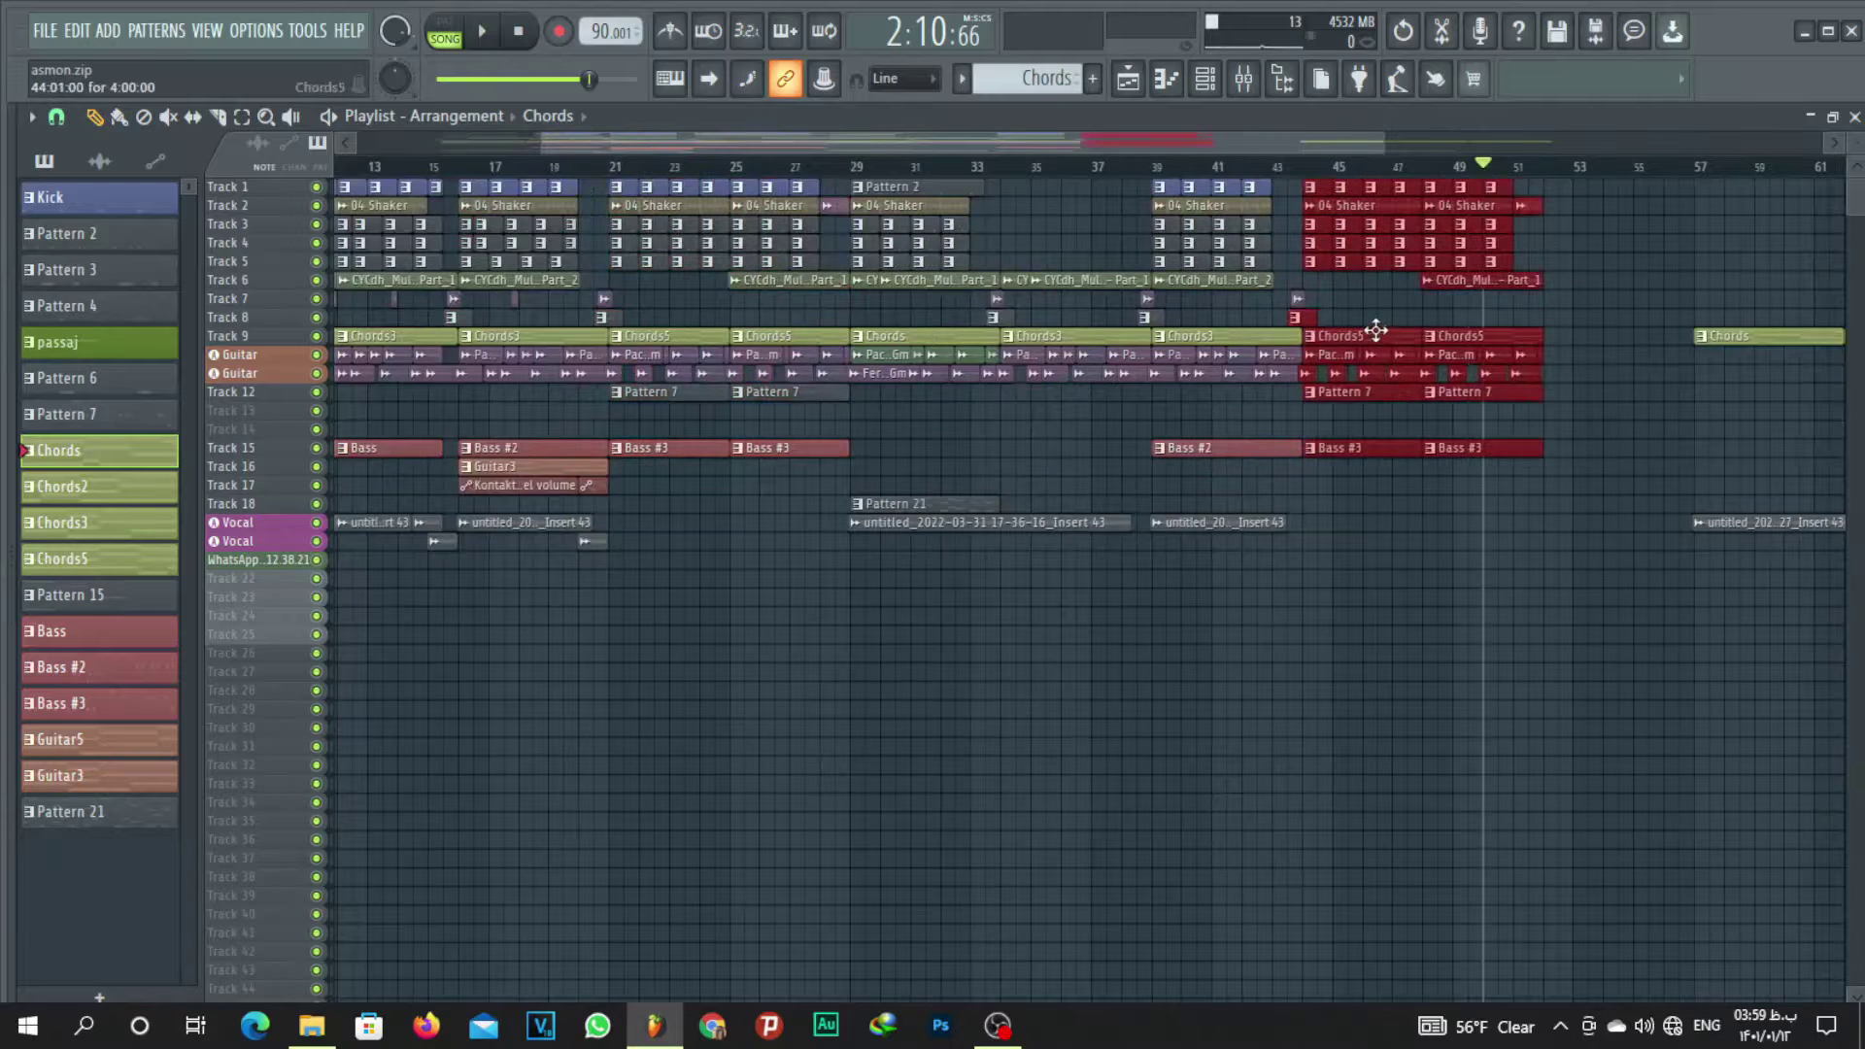
left_click(1633, 280)
Play the arrangement from just before bar 39 and again from about bar 43 to check the lead-in to the duplicated section.
scroll(1311, 184, "up", 6)
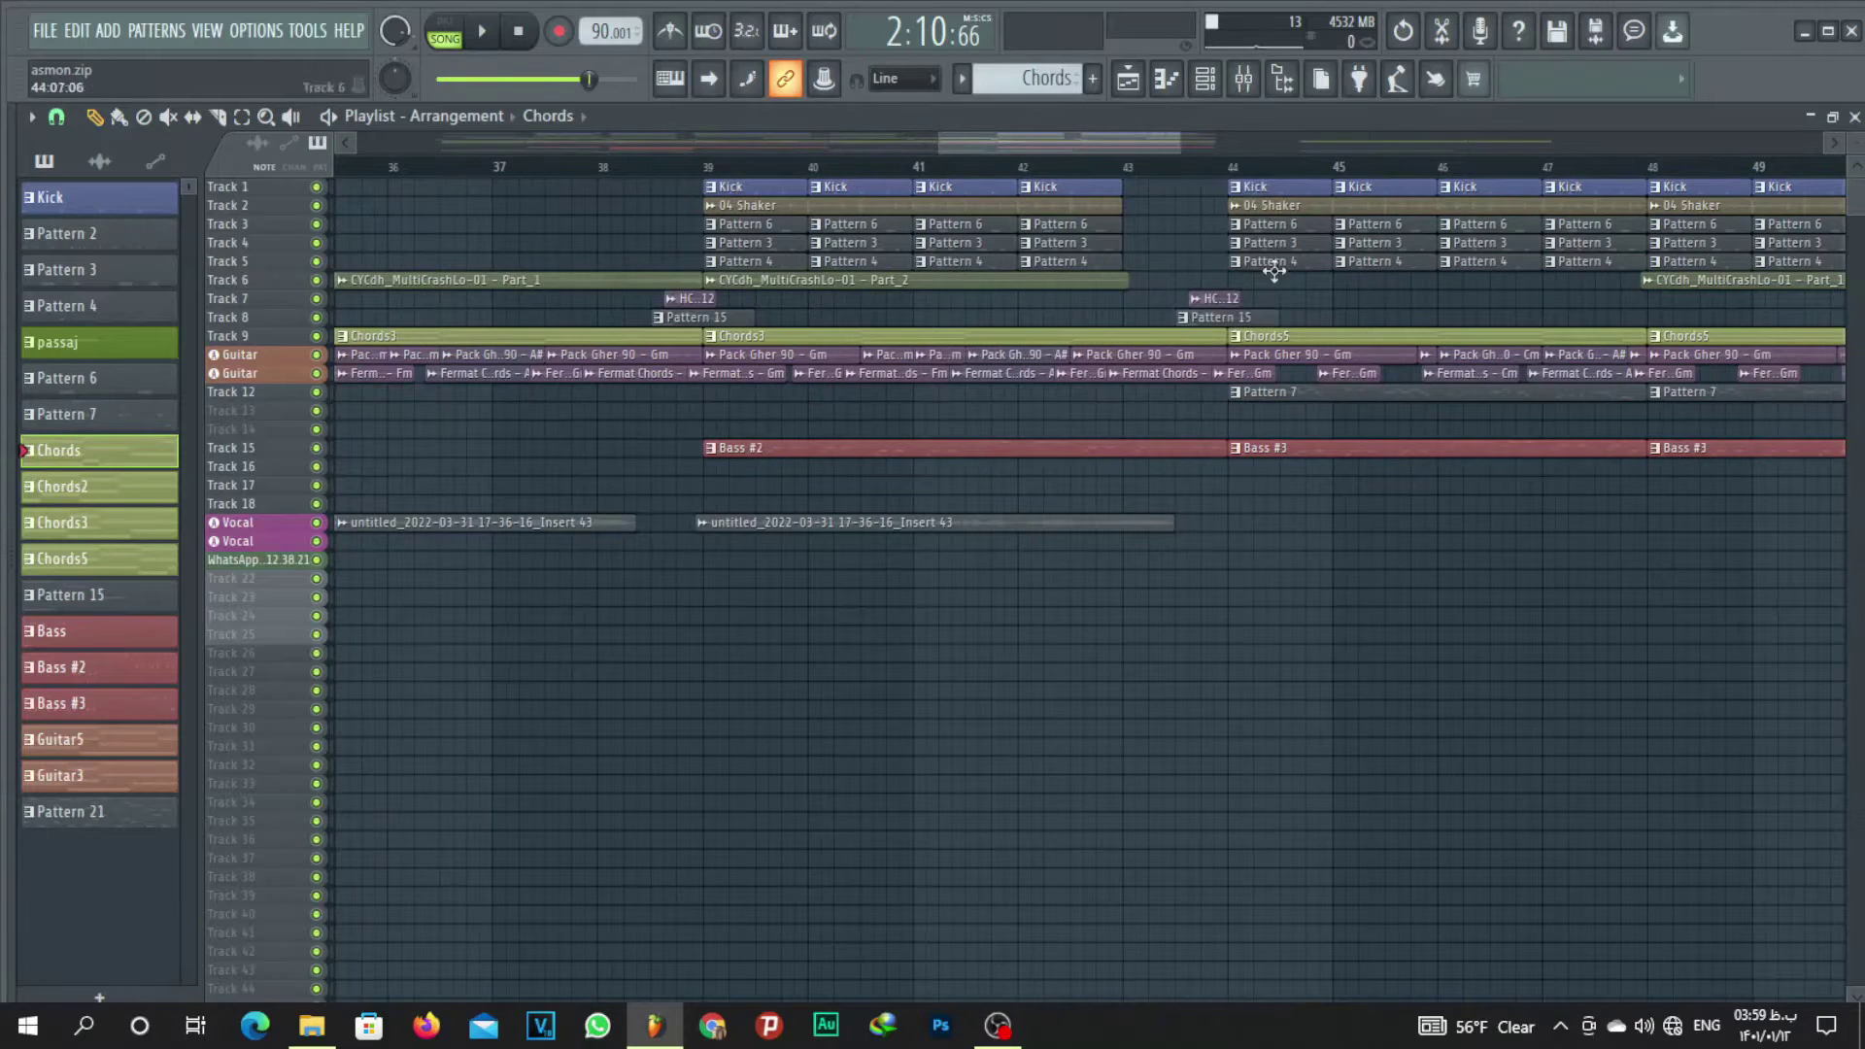
scroll(1234, 155, "down", 7)
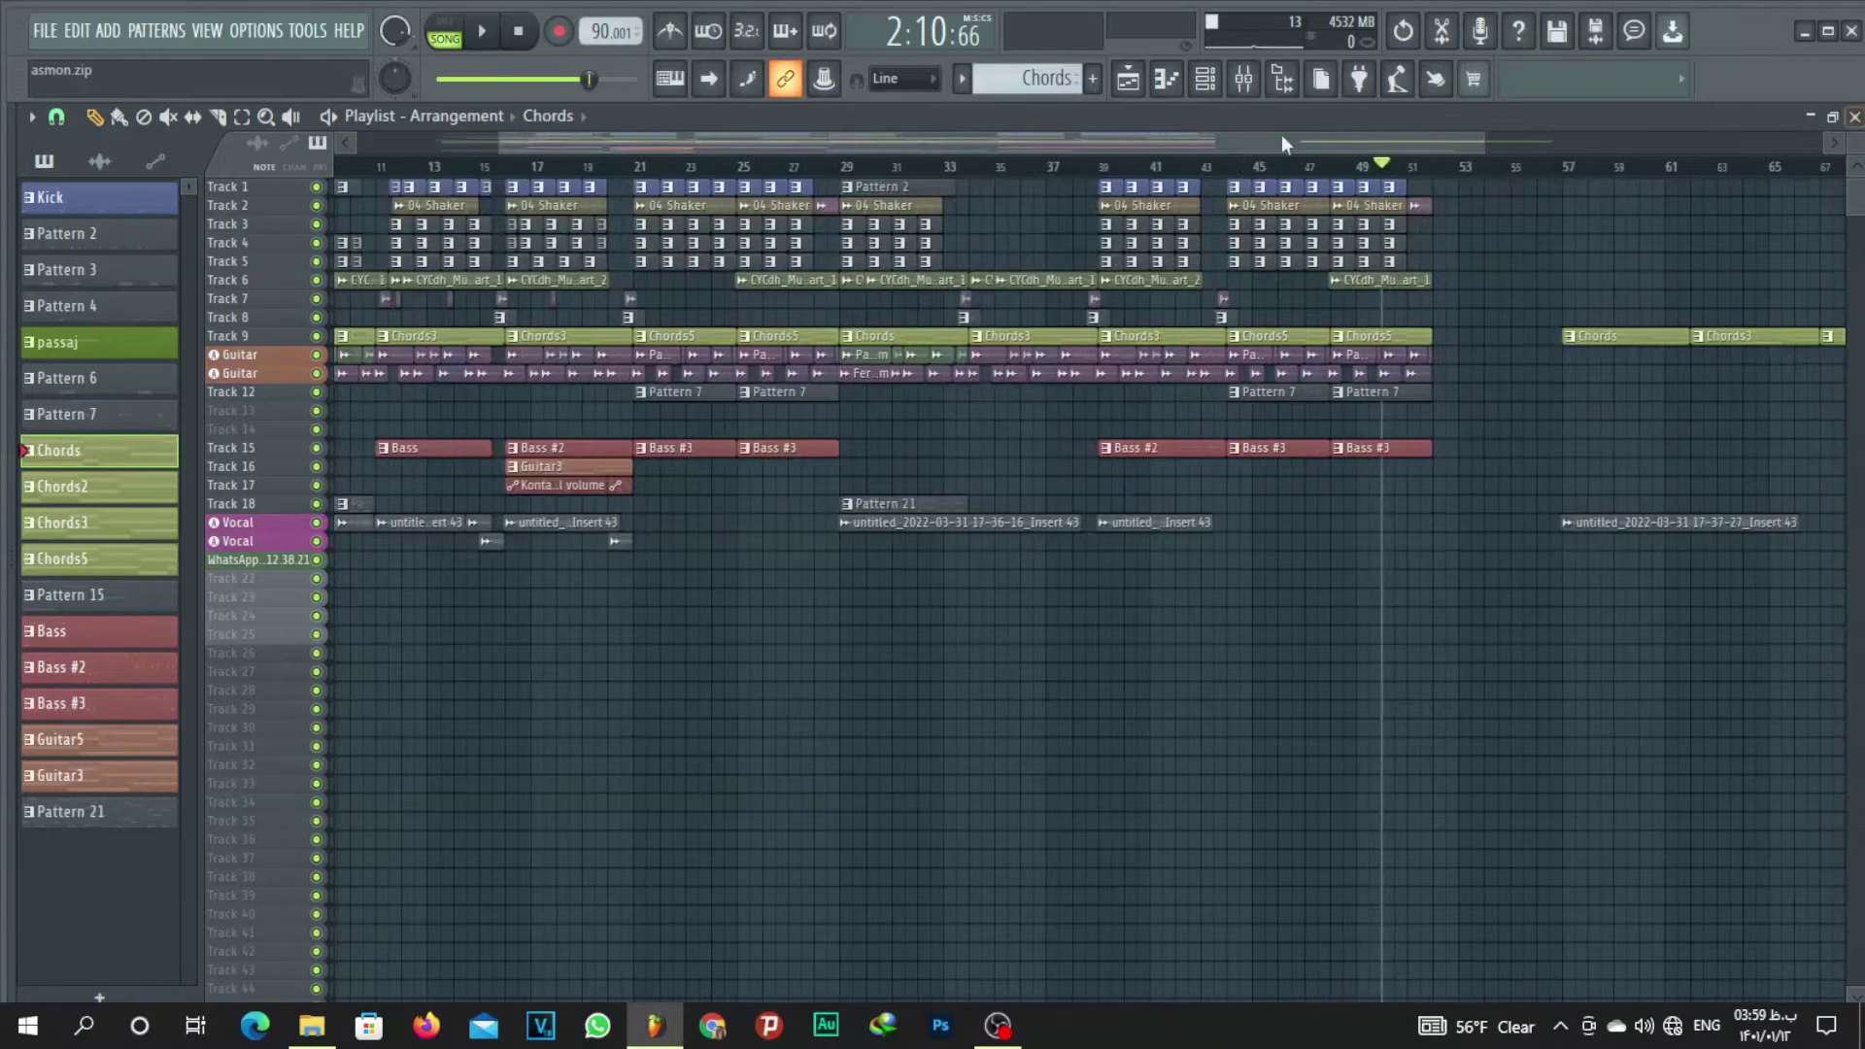
left_click(1091, 166)
key("space")
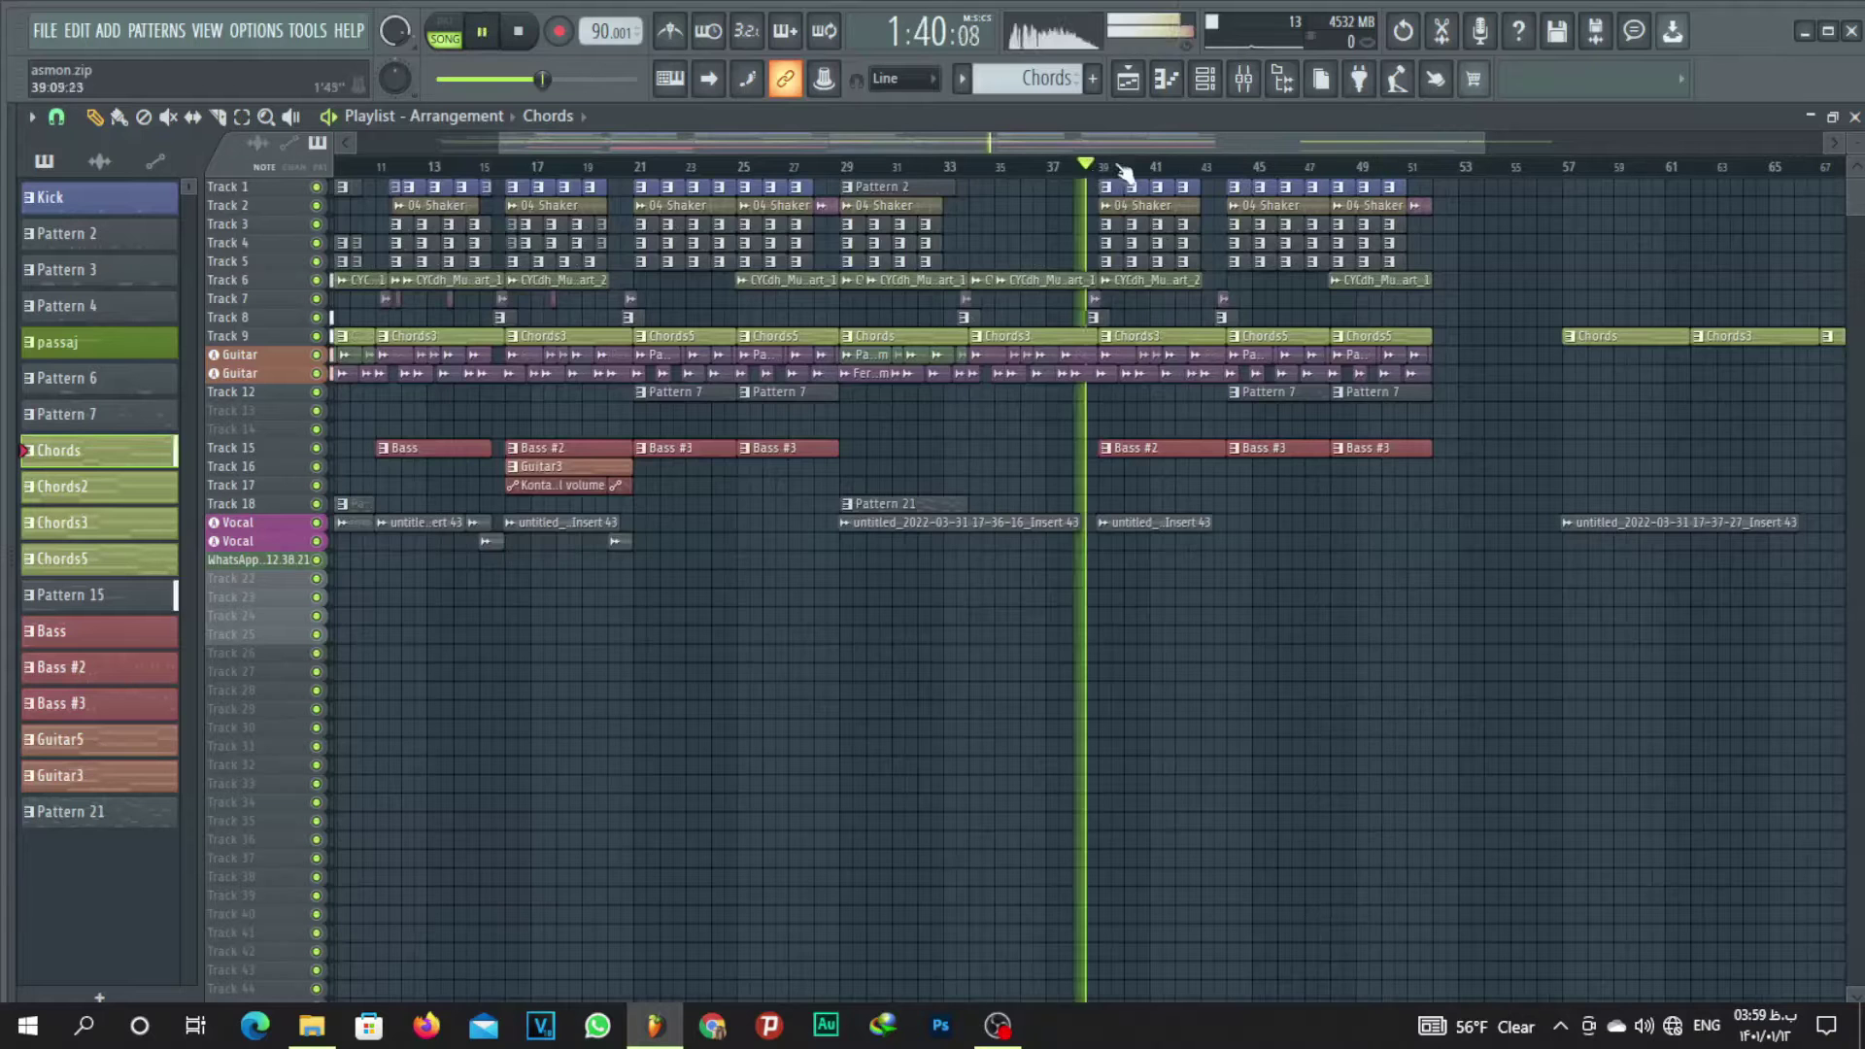
scroll(1143, 156, "up", 3)
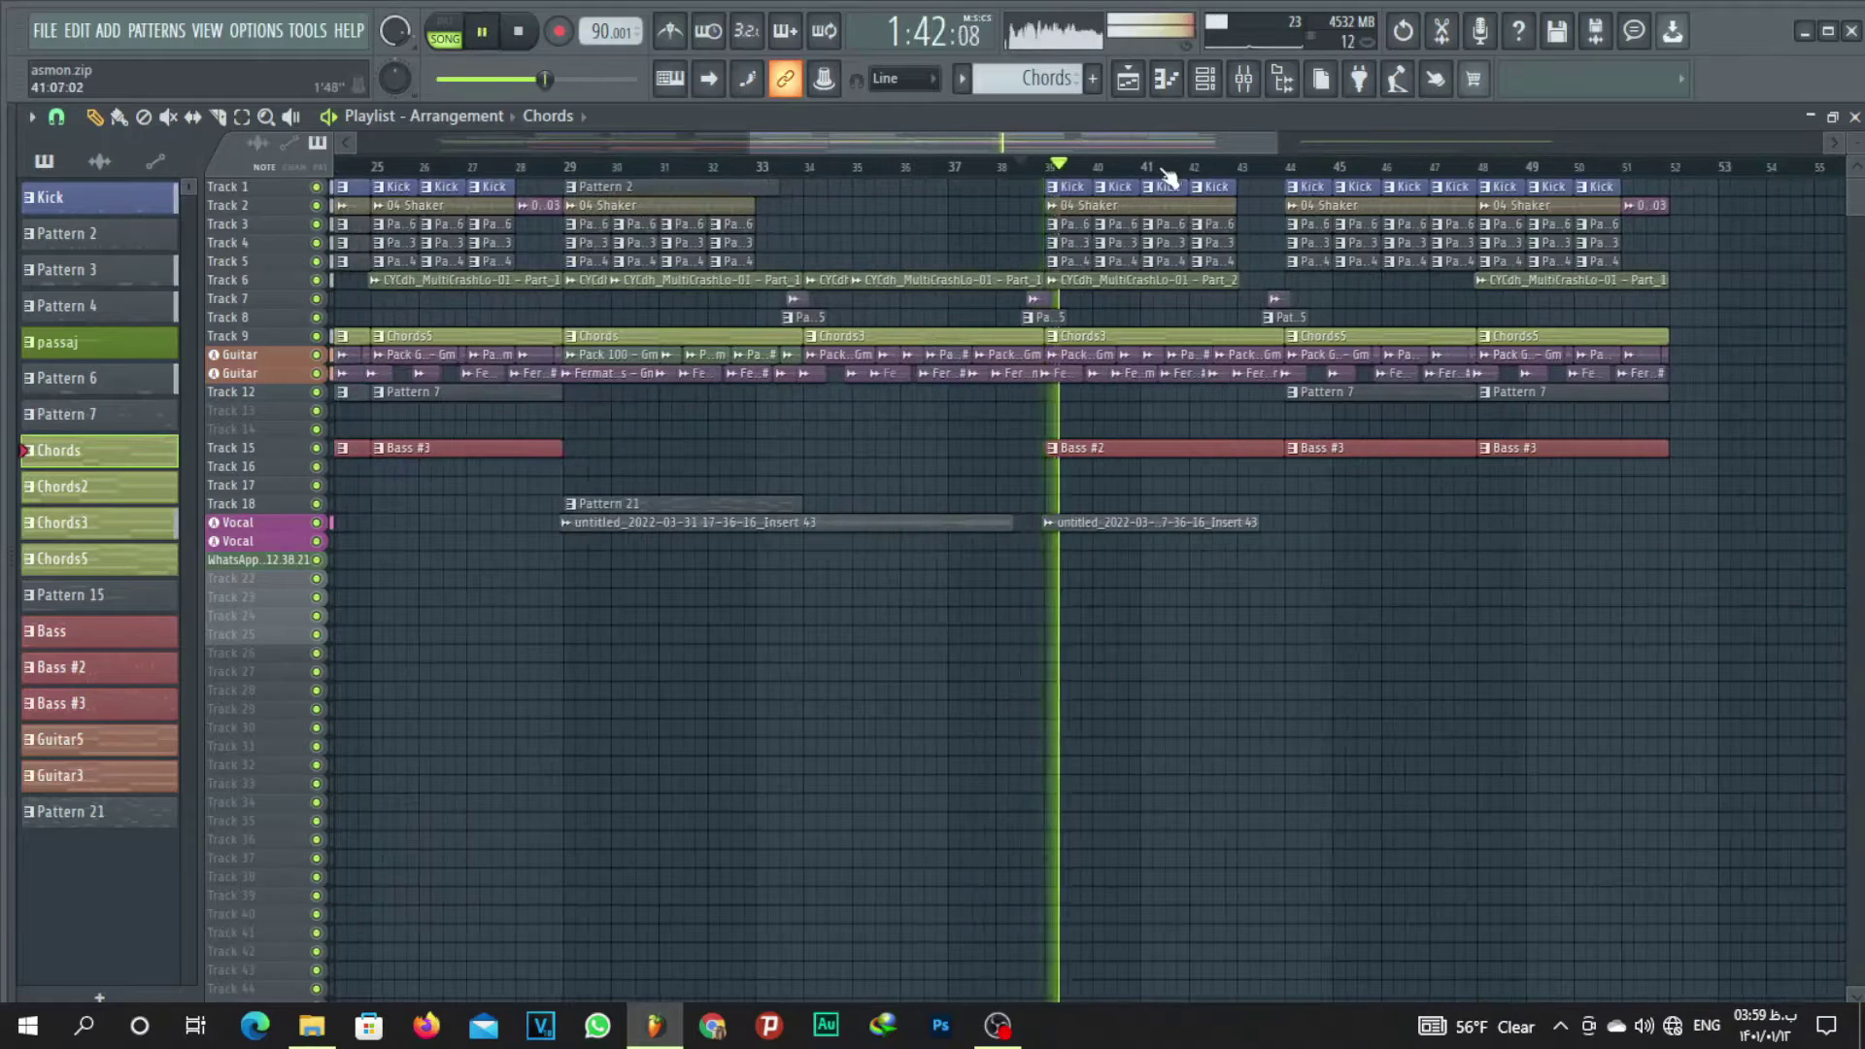
scroll(1170, 173, "down", 4)
key("space")
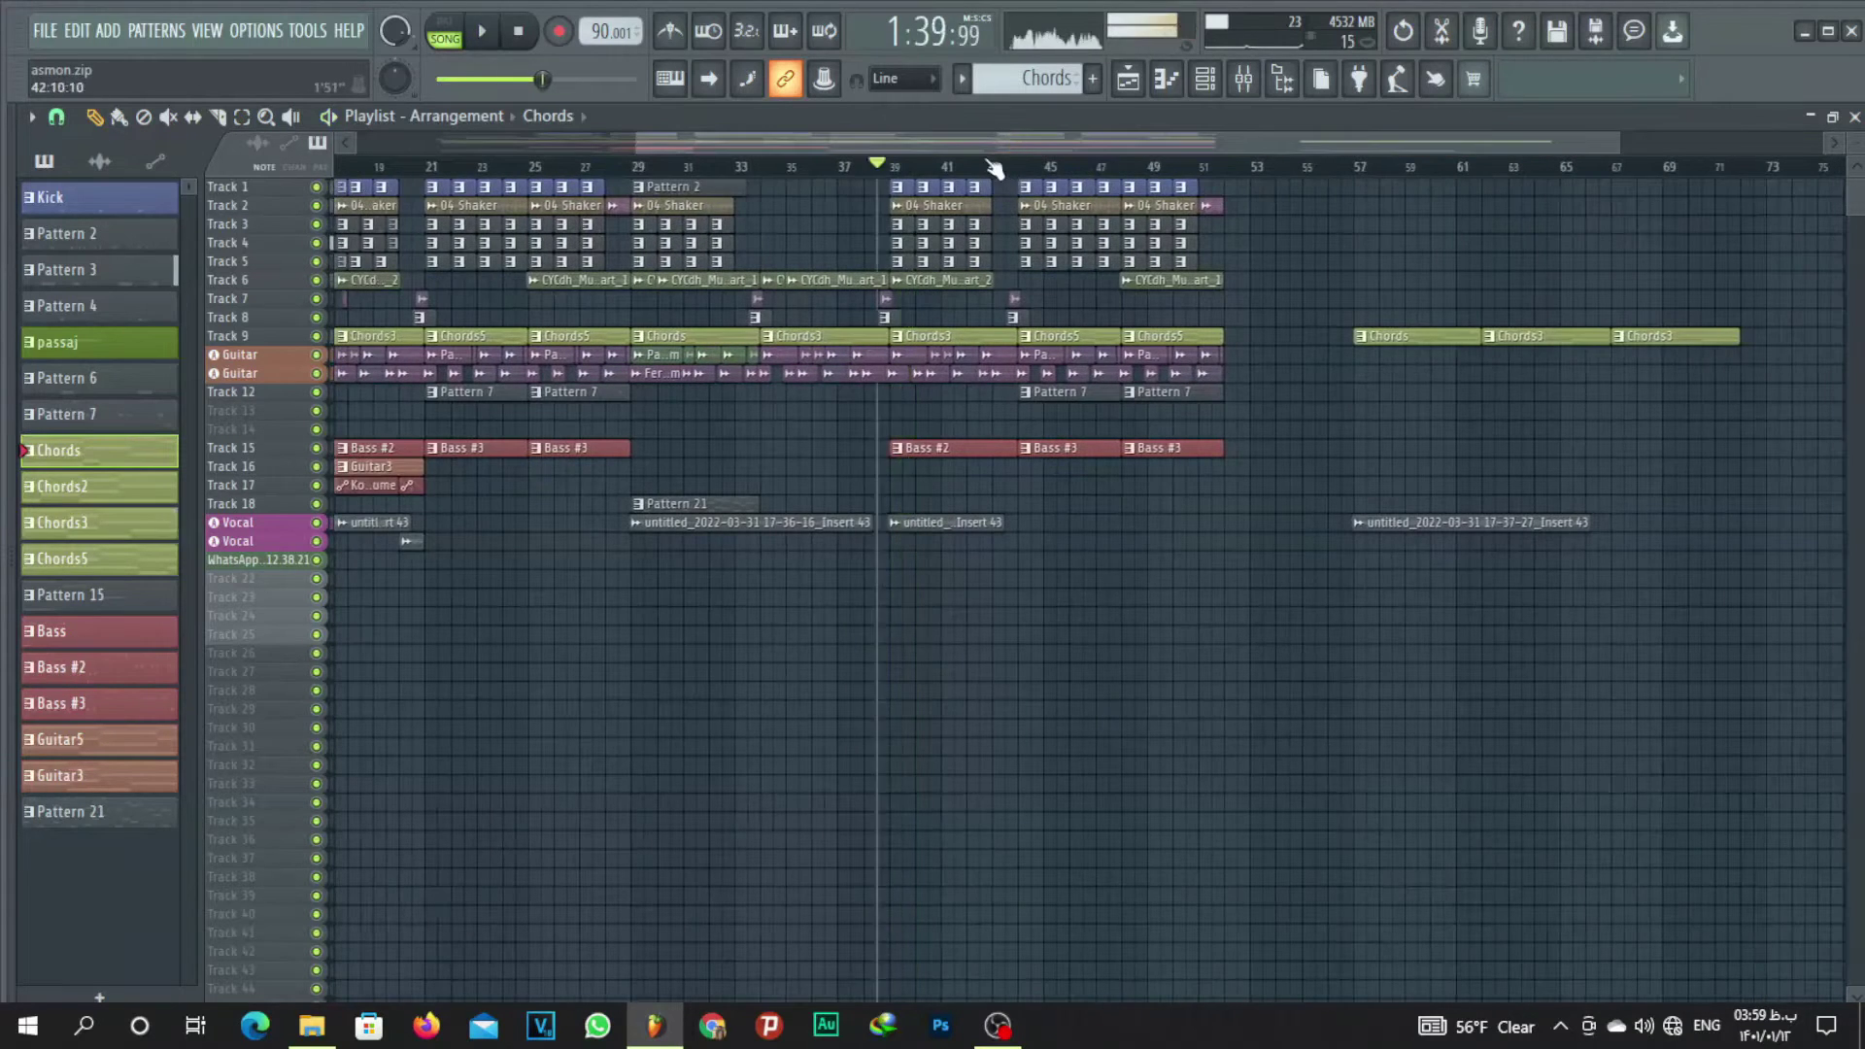
key("space")
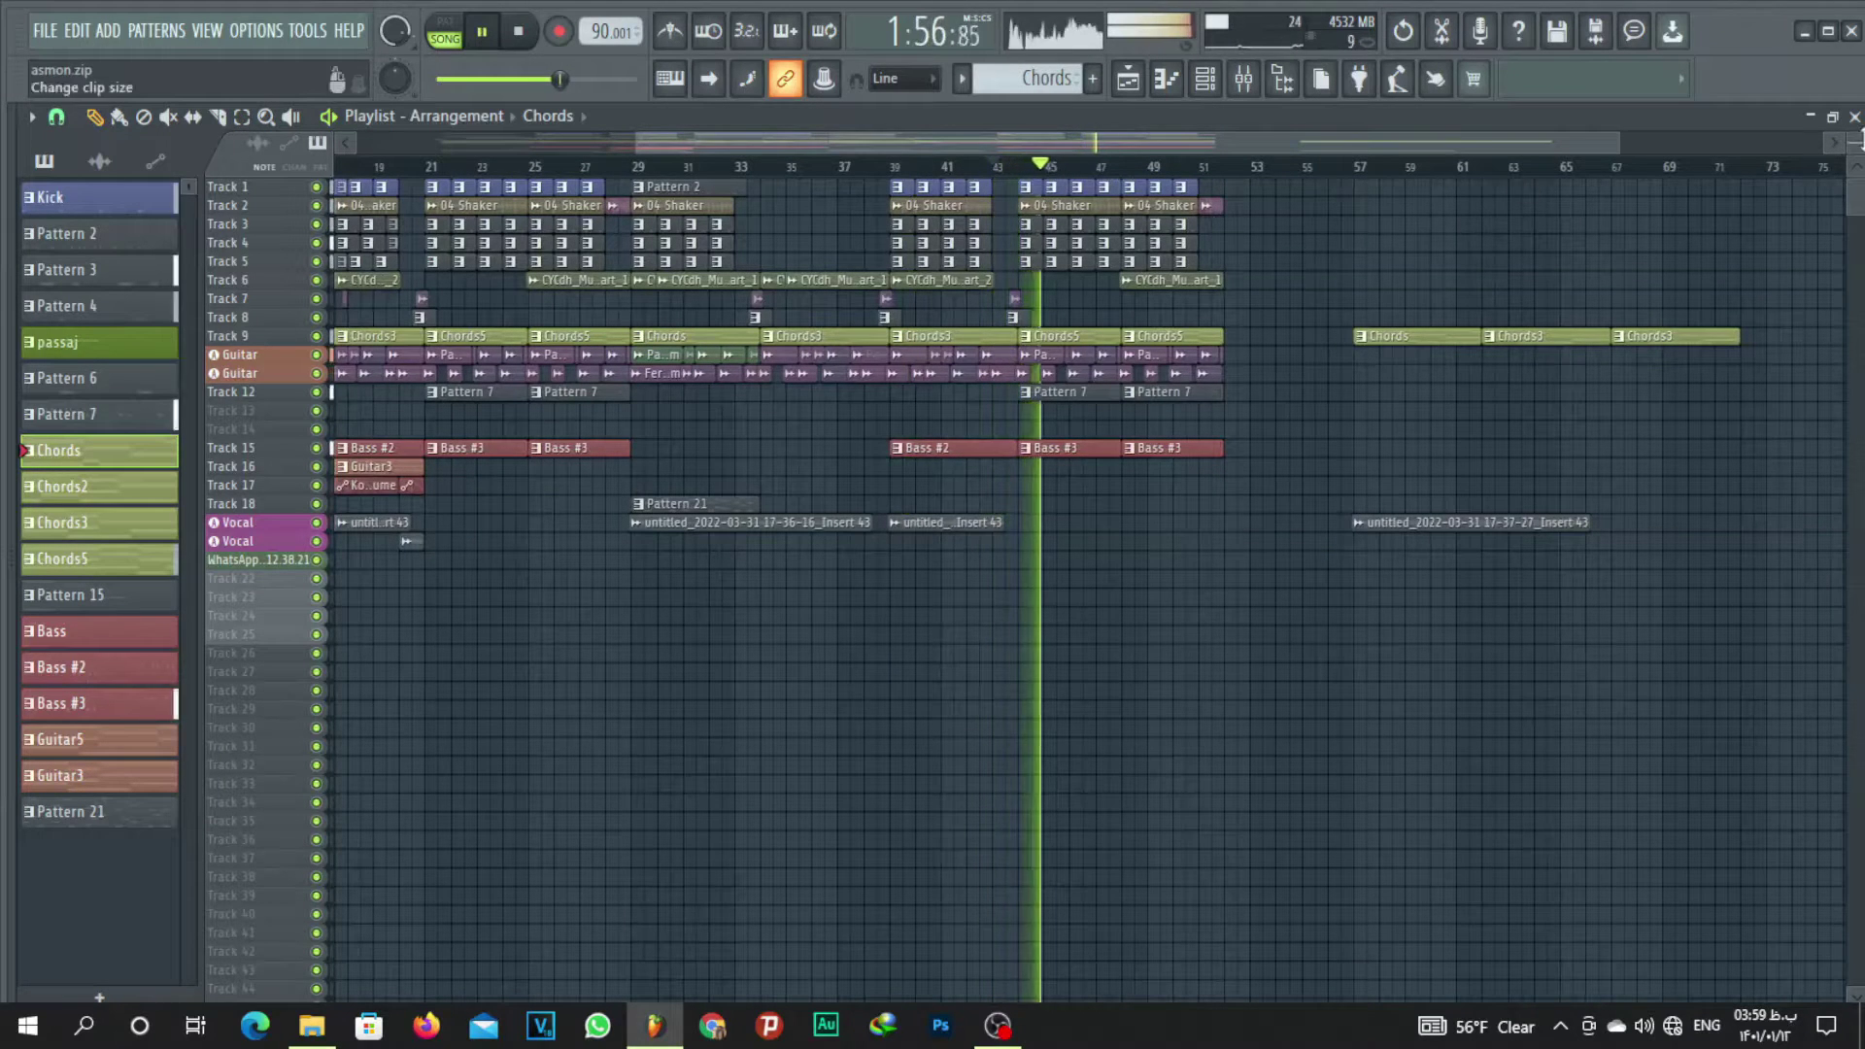
scroll(1651, 252, "up", 2)
key("space")
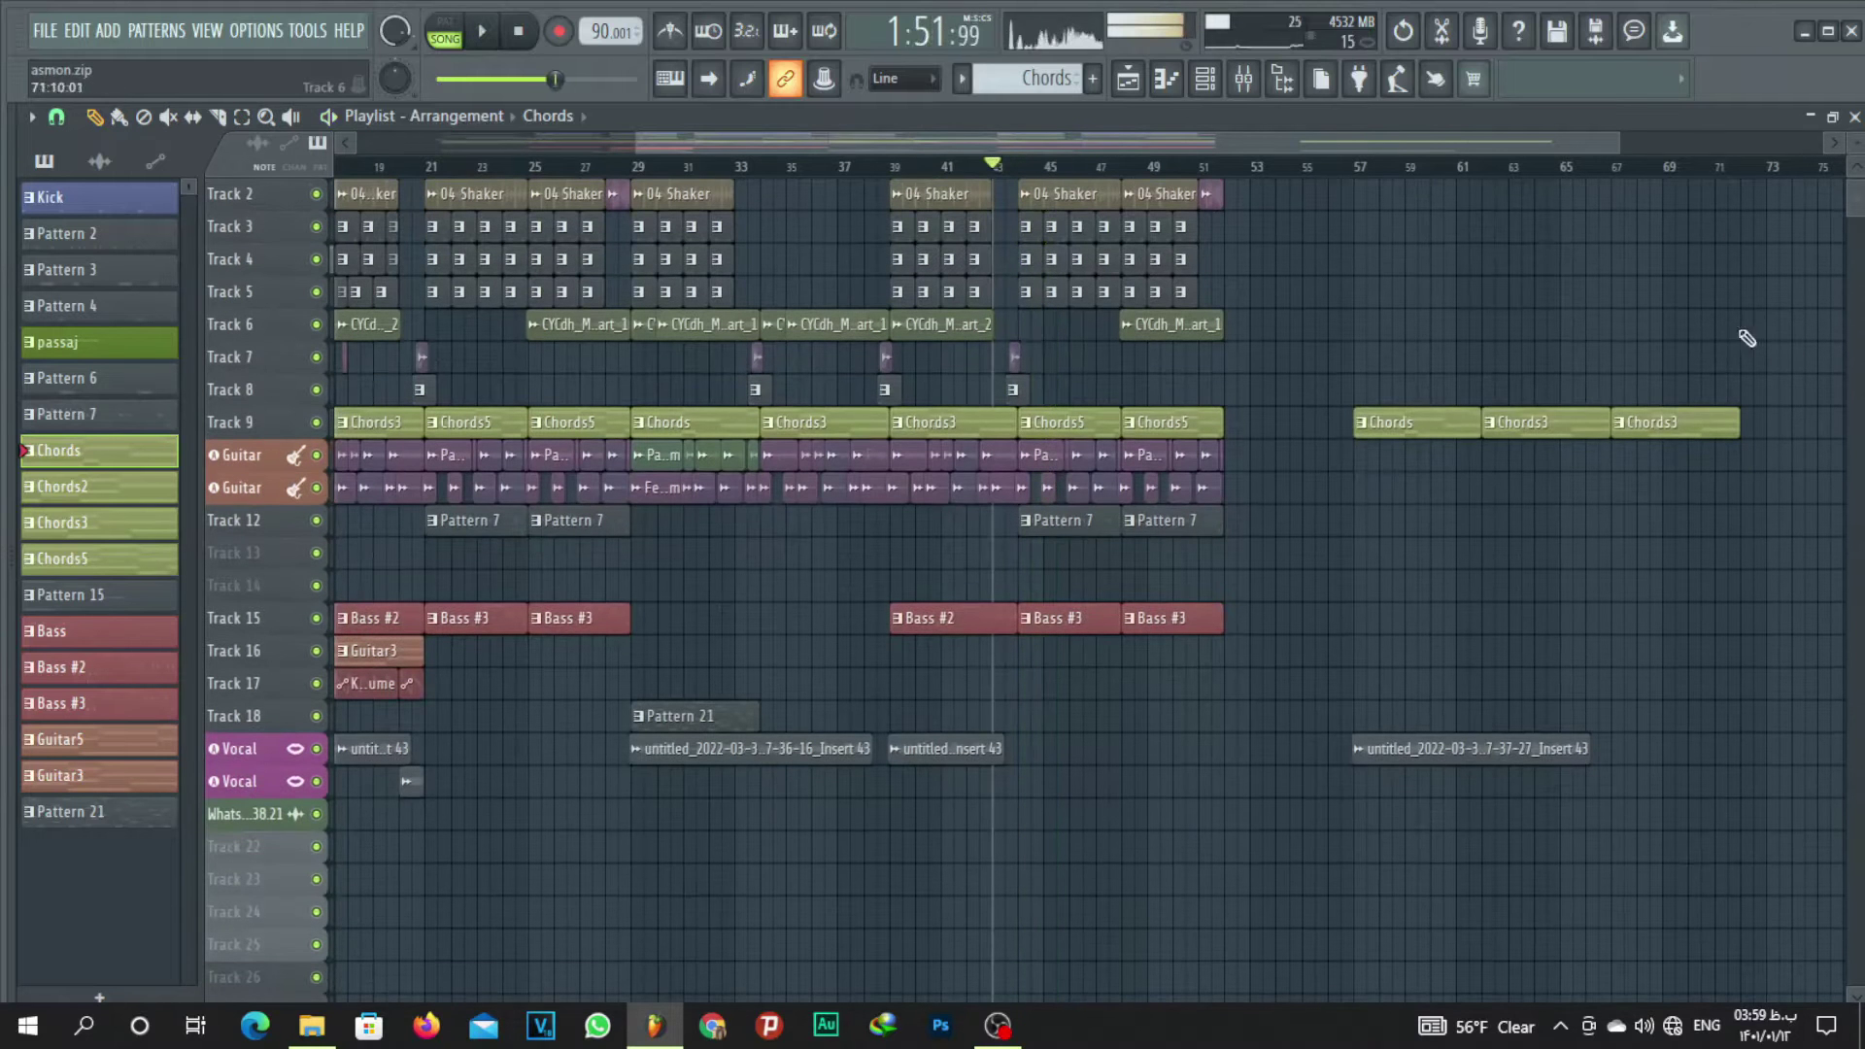
Move the remaining Chords, Chords3 and vocal clips together to bar 52, and play across the join from bar 51.
left_click_drag(1783, 309, 1353, 845)
left_click_drag(1403, 435, 1323, 422)
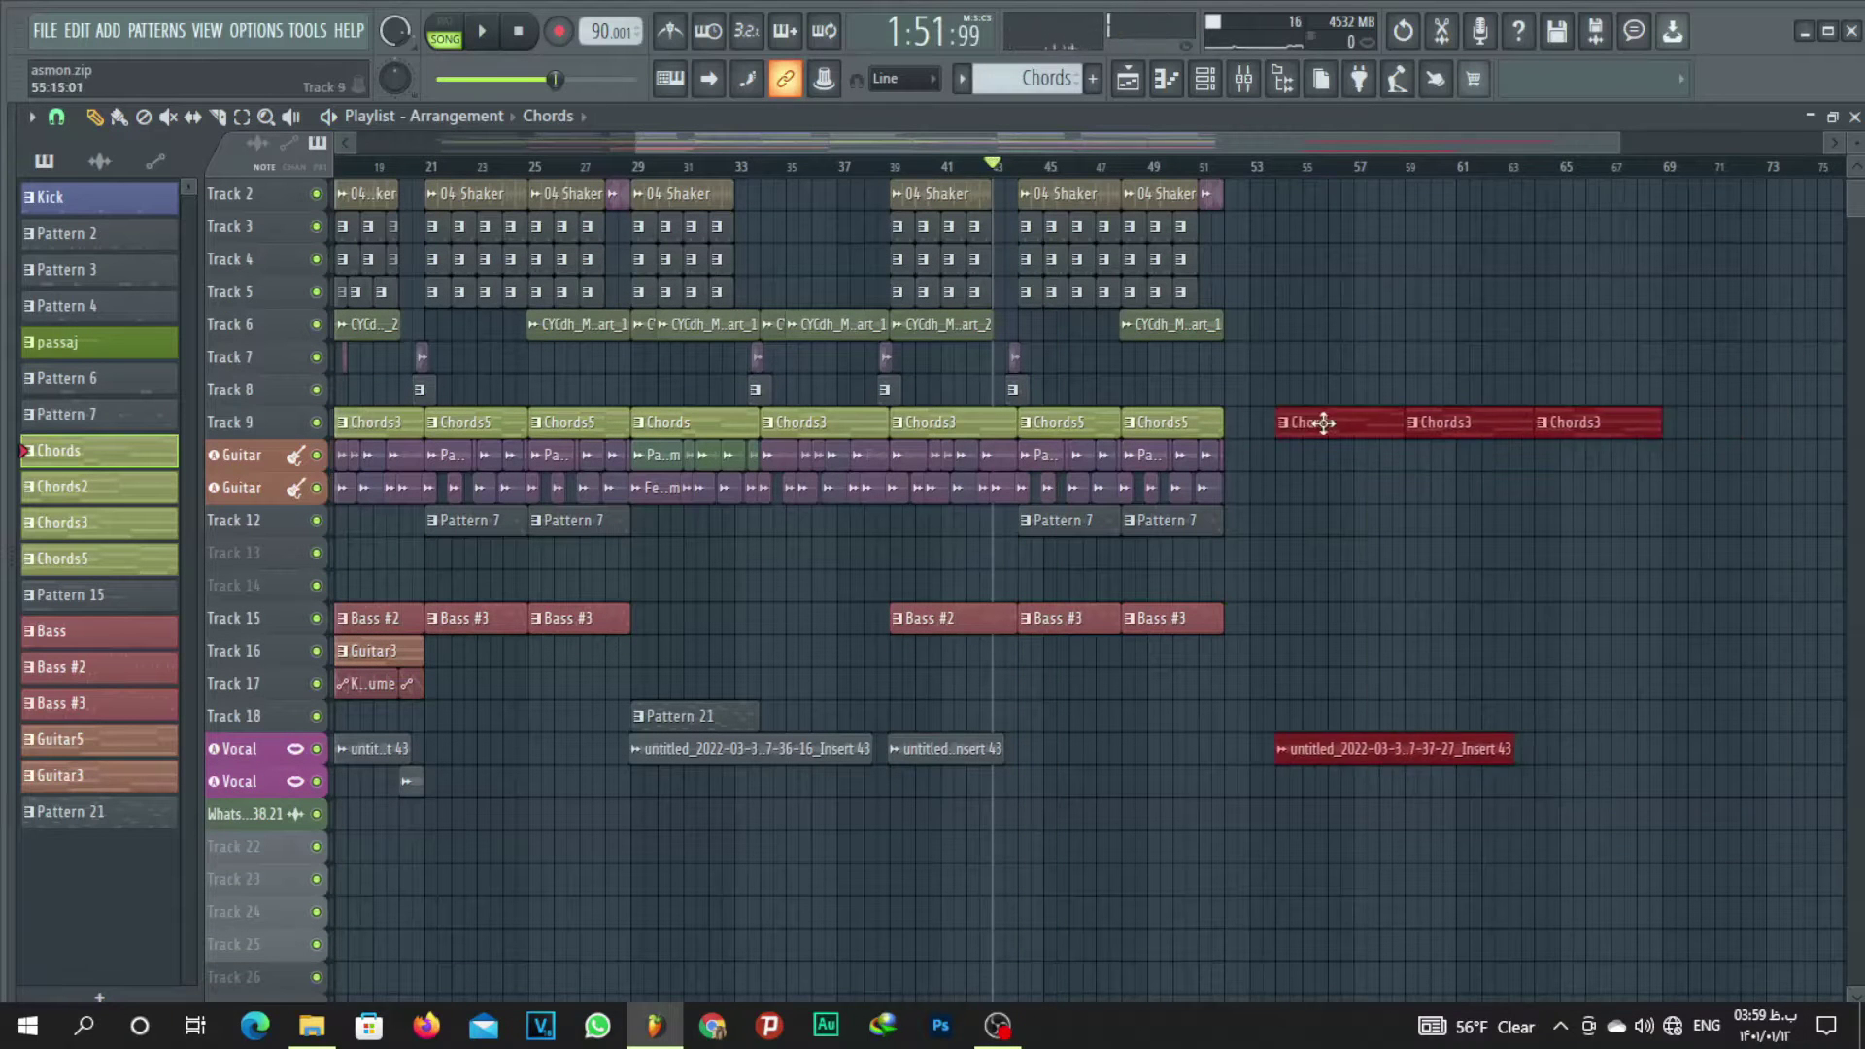
left_click(1204, 170)
key("space")
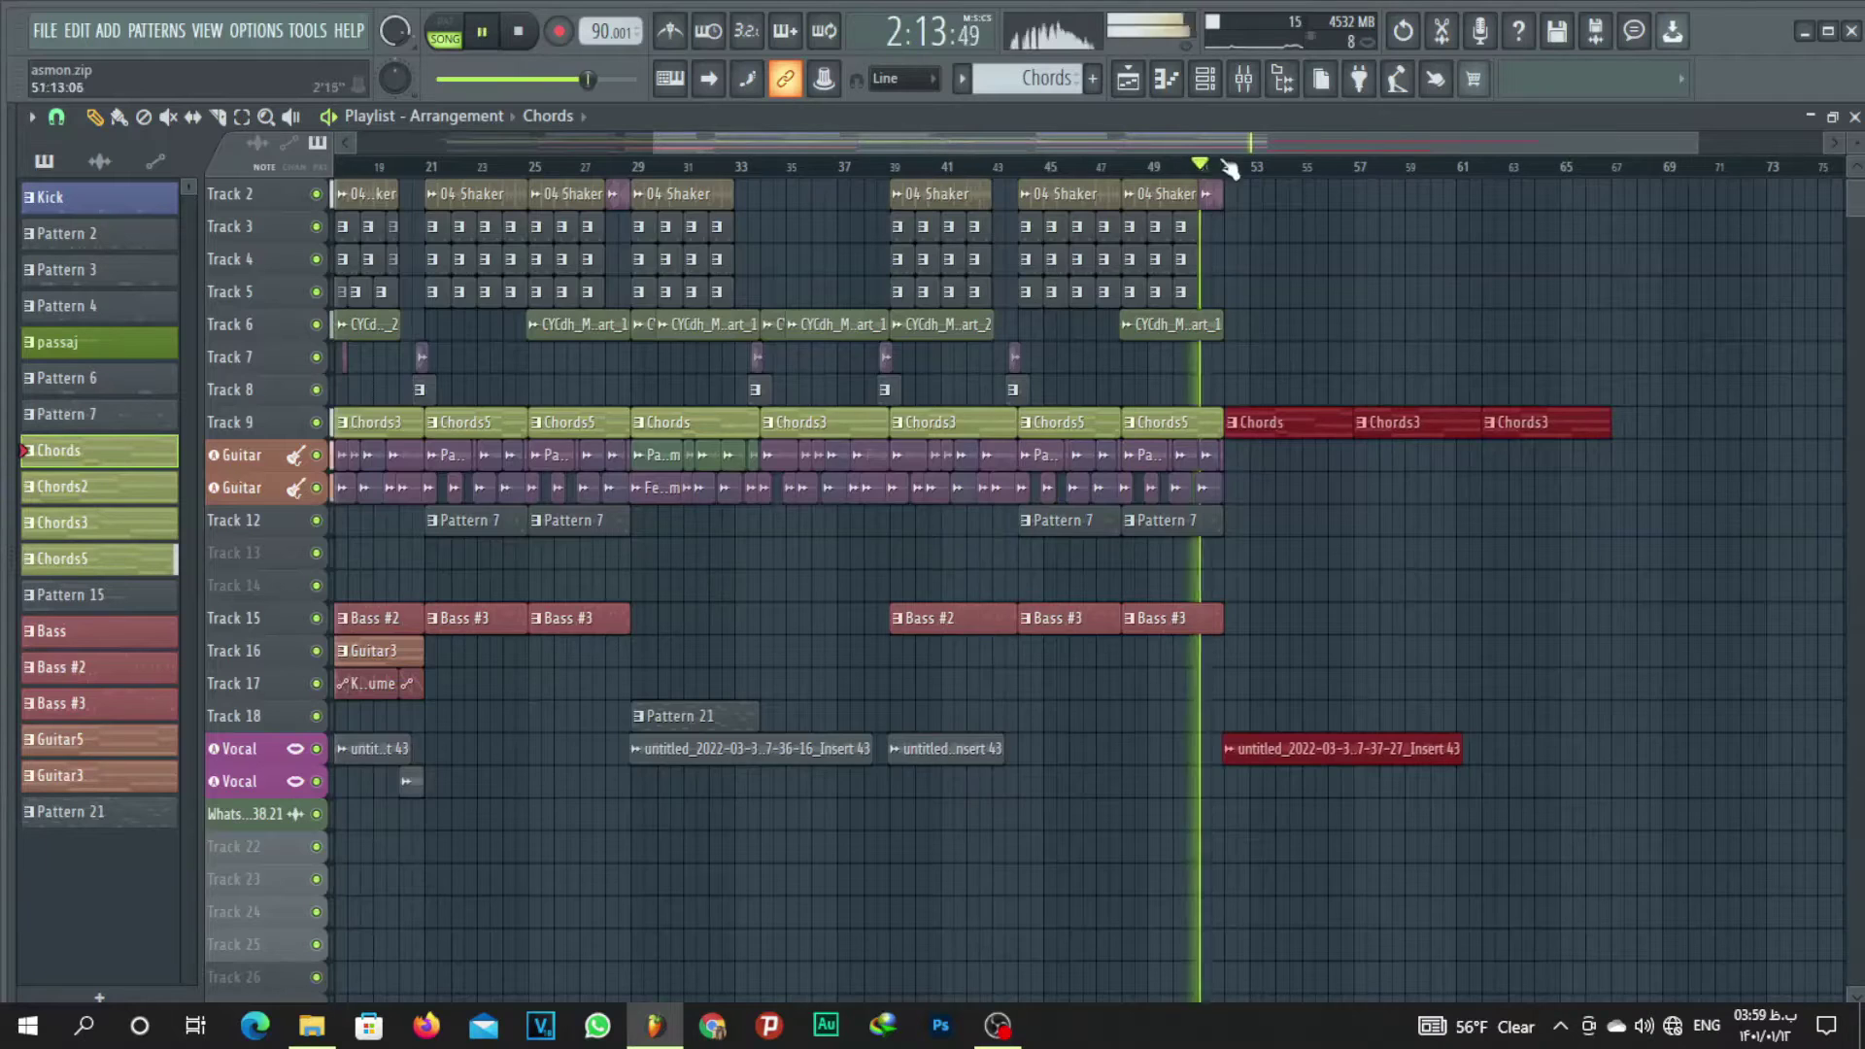
scroll(1234, 169, "up", 4)
scroll(1261, 169, "down", 4)
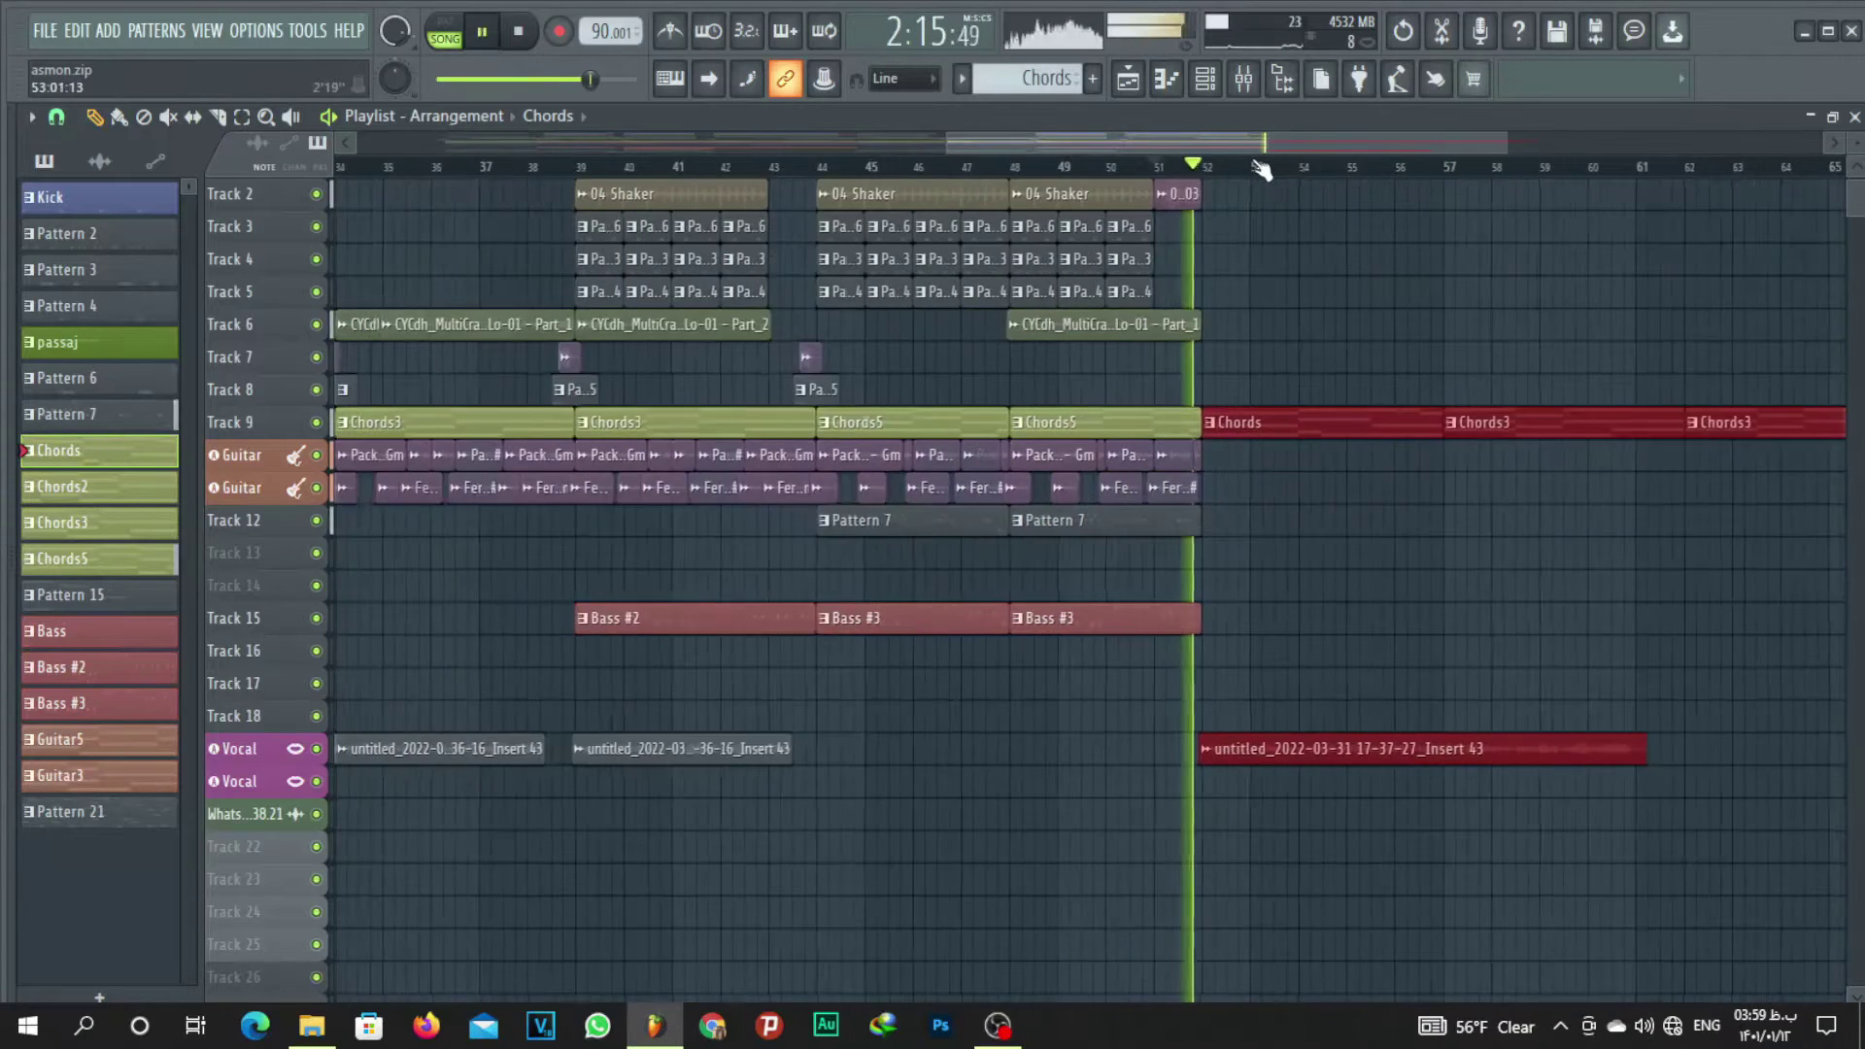
scroll(1261, 169, "down", 2)
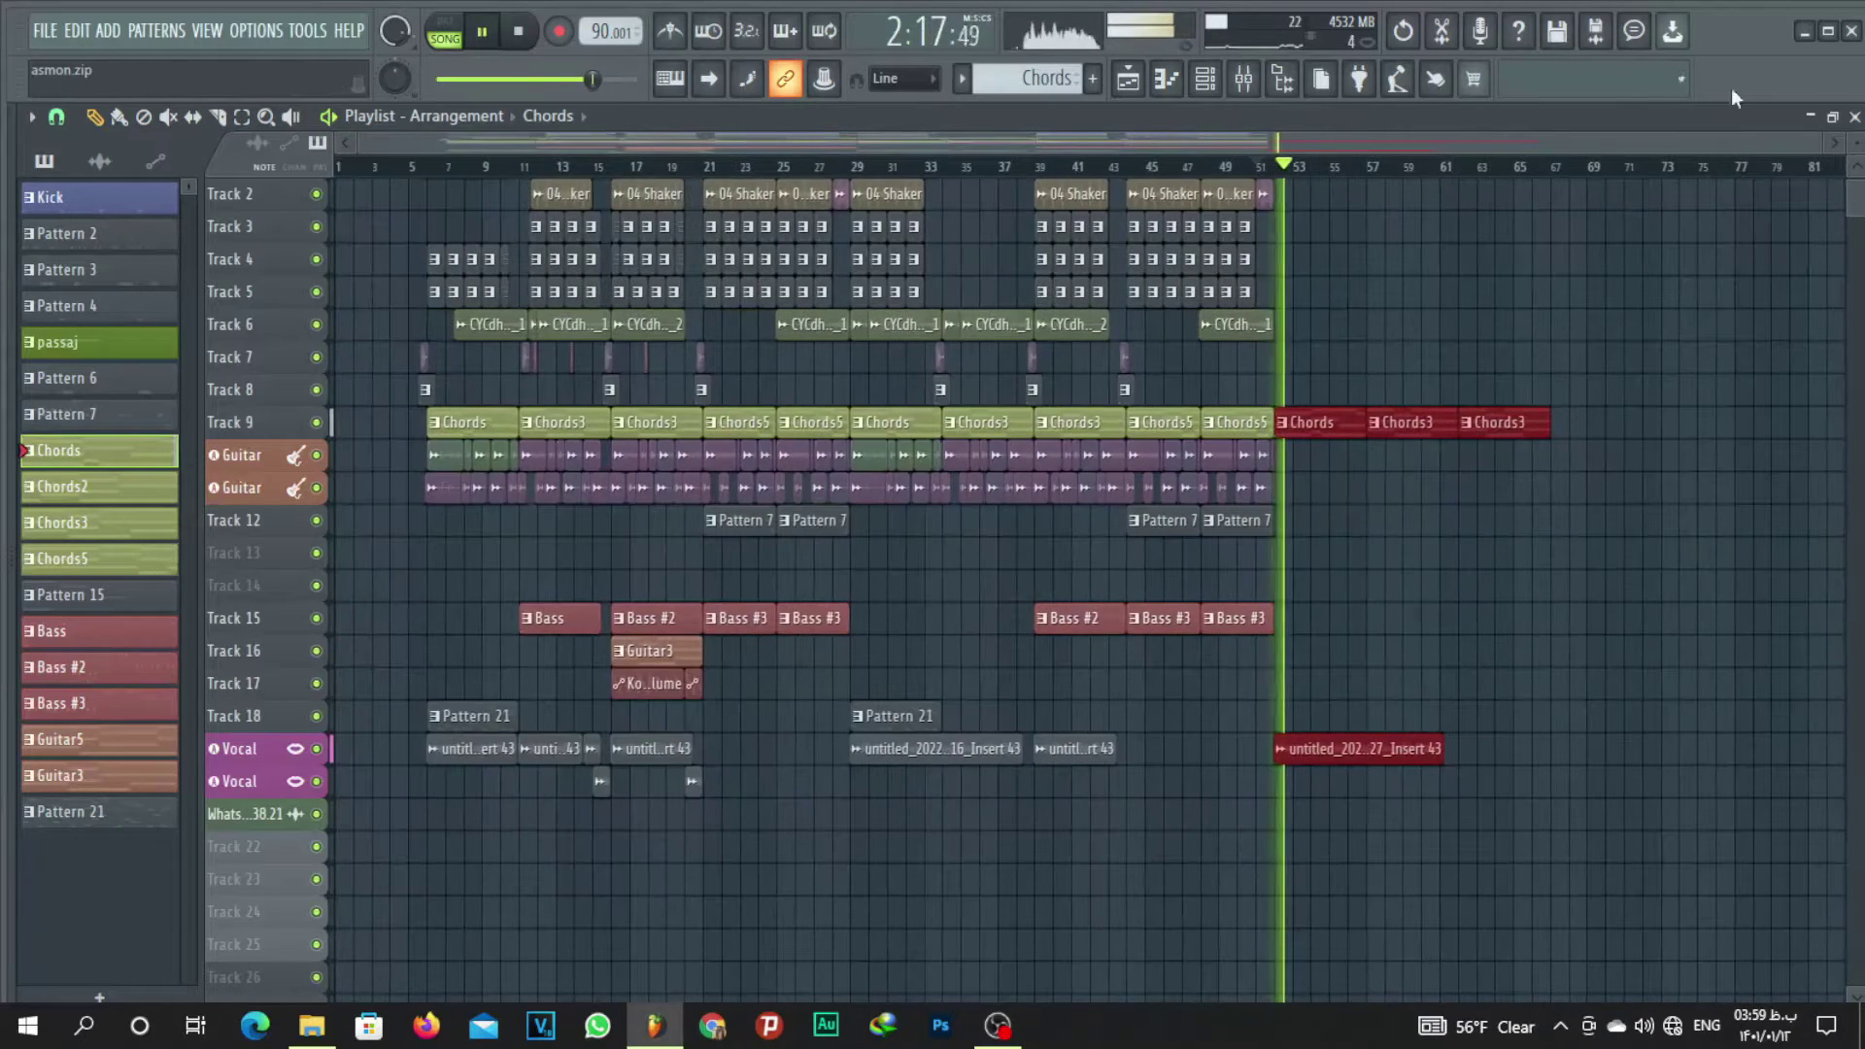
key("space")
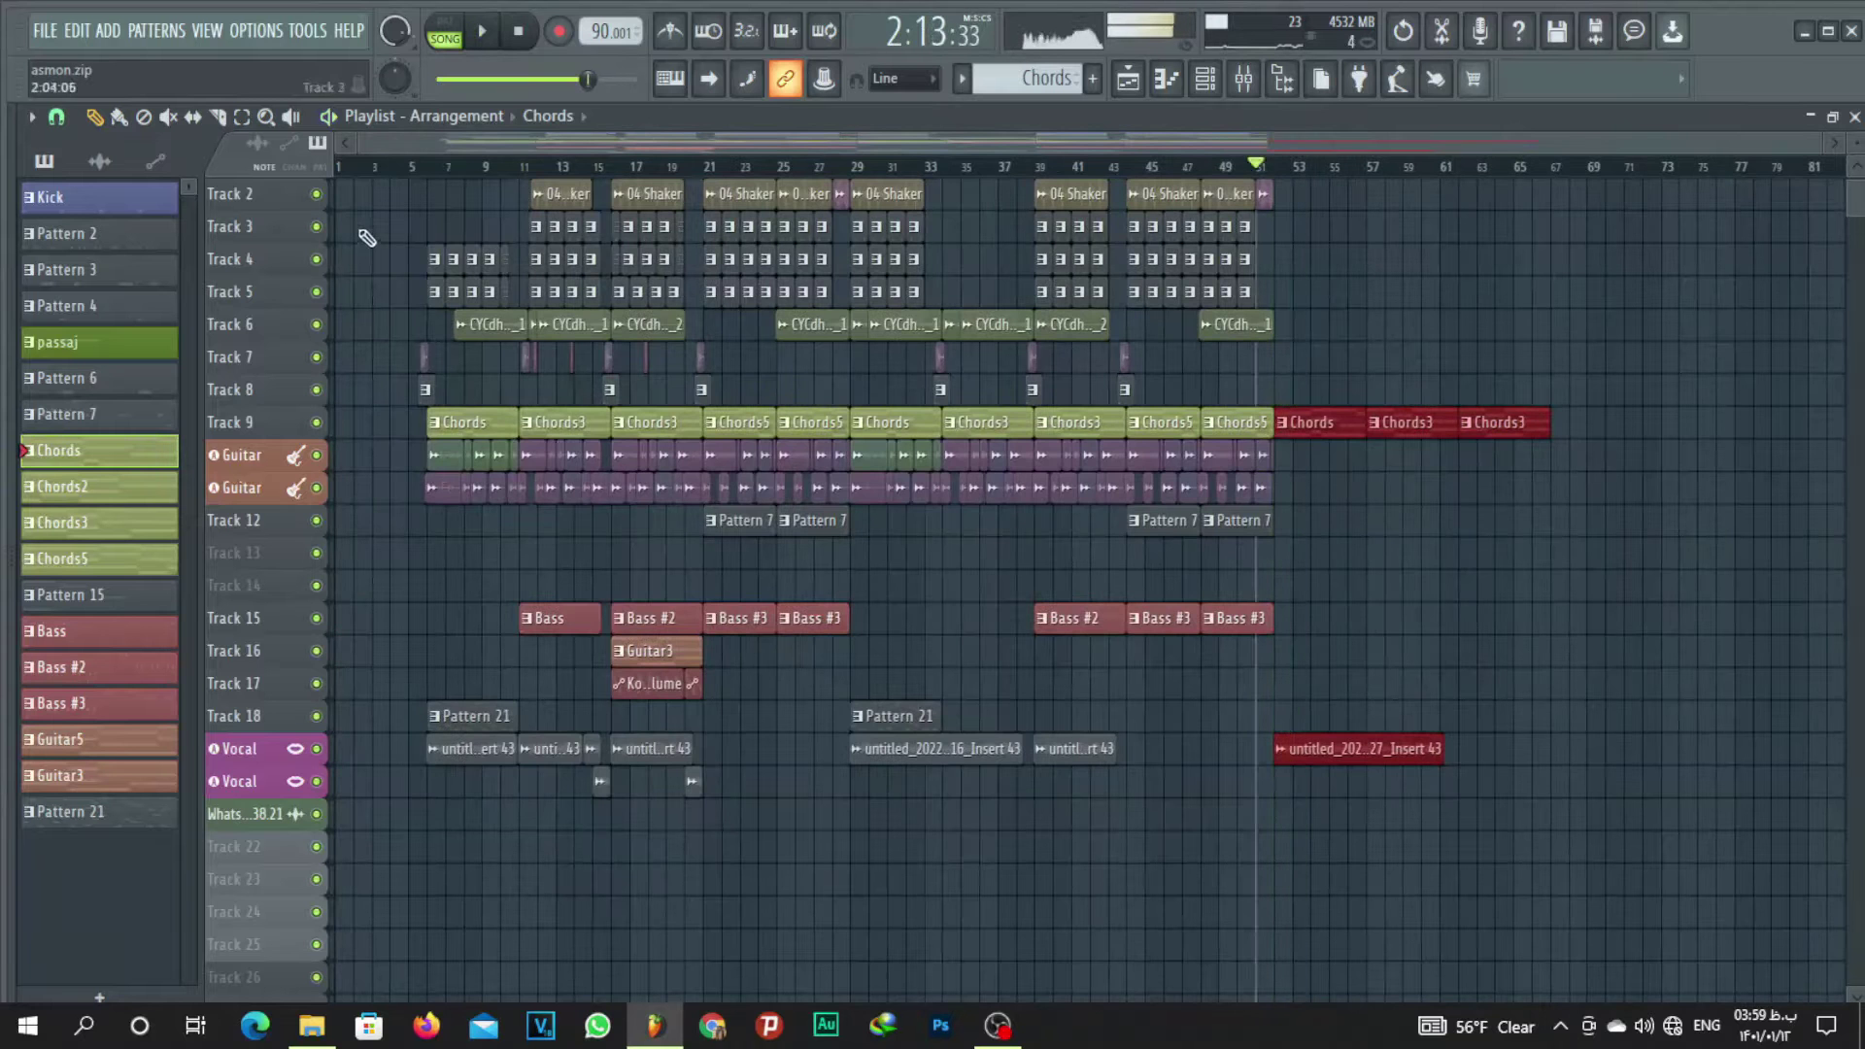
Copy the Fermat Chords clips of bars 6 to 11 on the second Guitar track to bar 52.
scroll(440, 444, "up", 3)
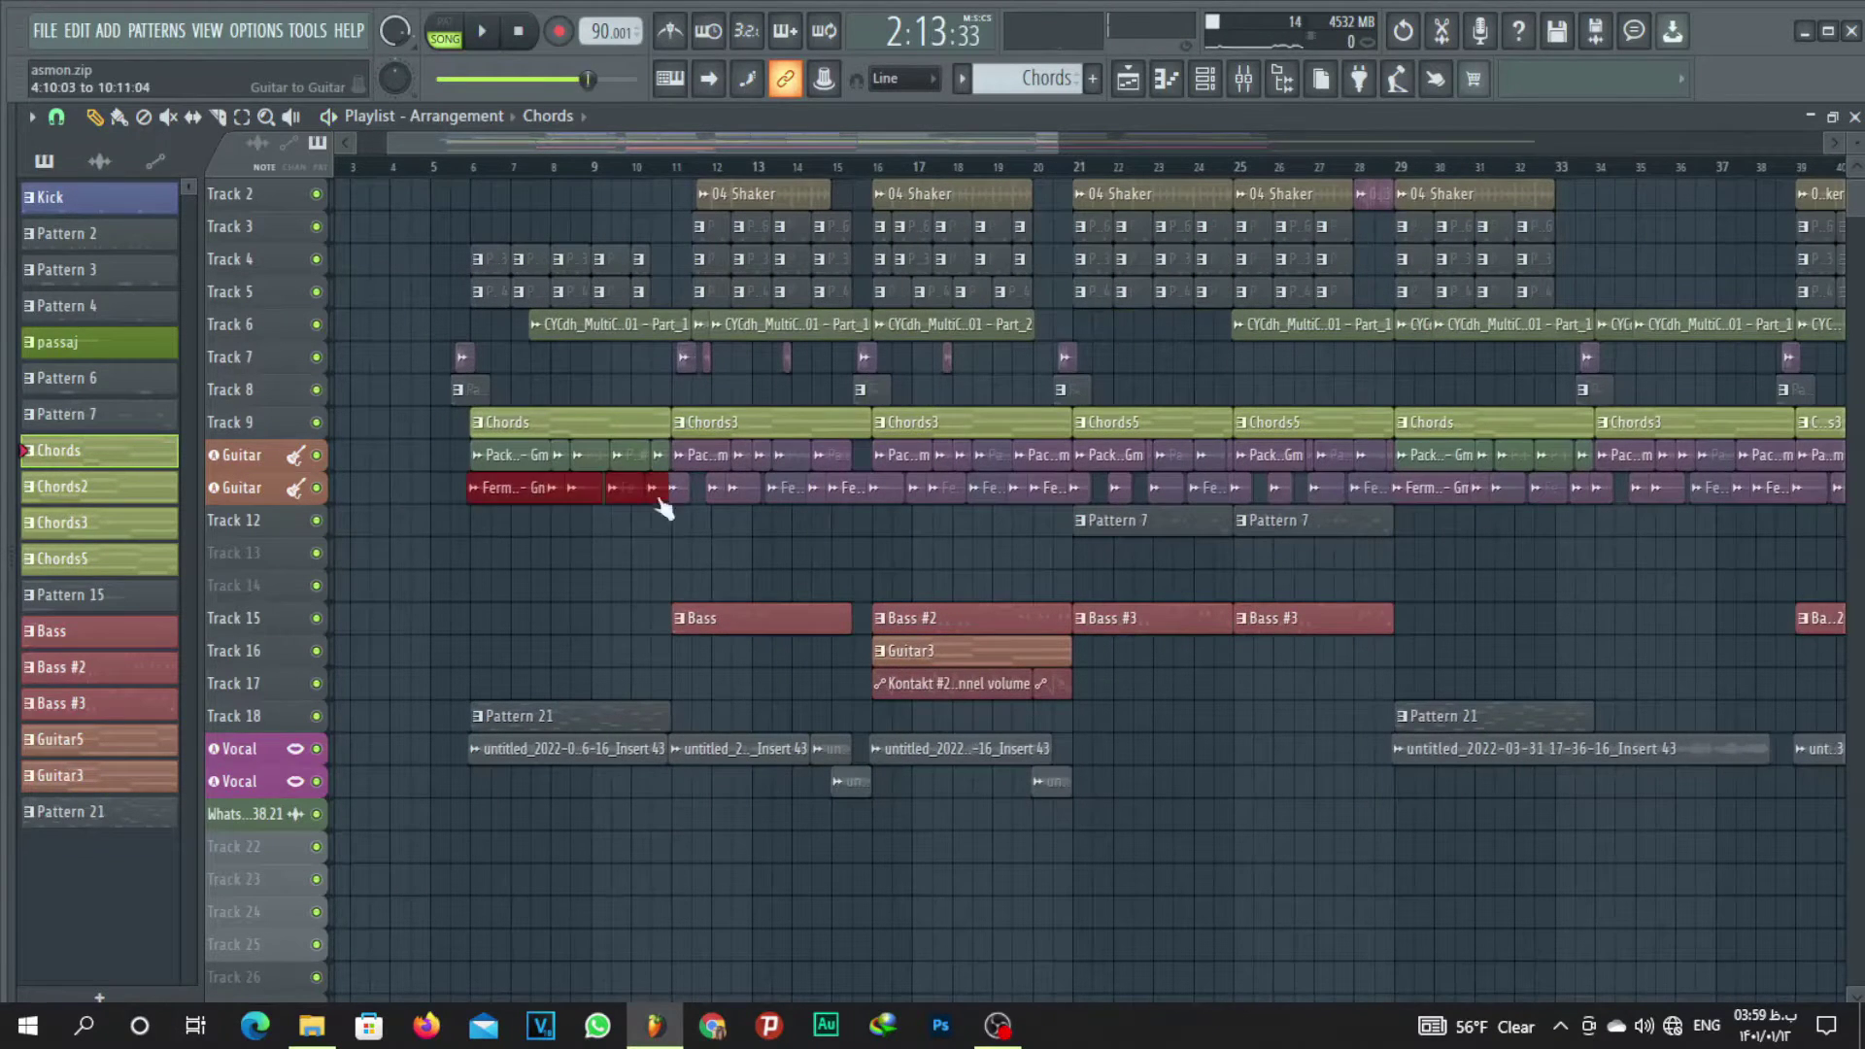
scroll(736, 173, "down", 3)
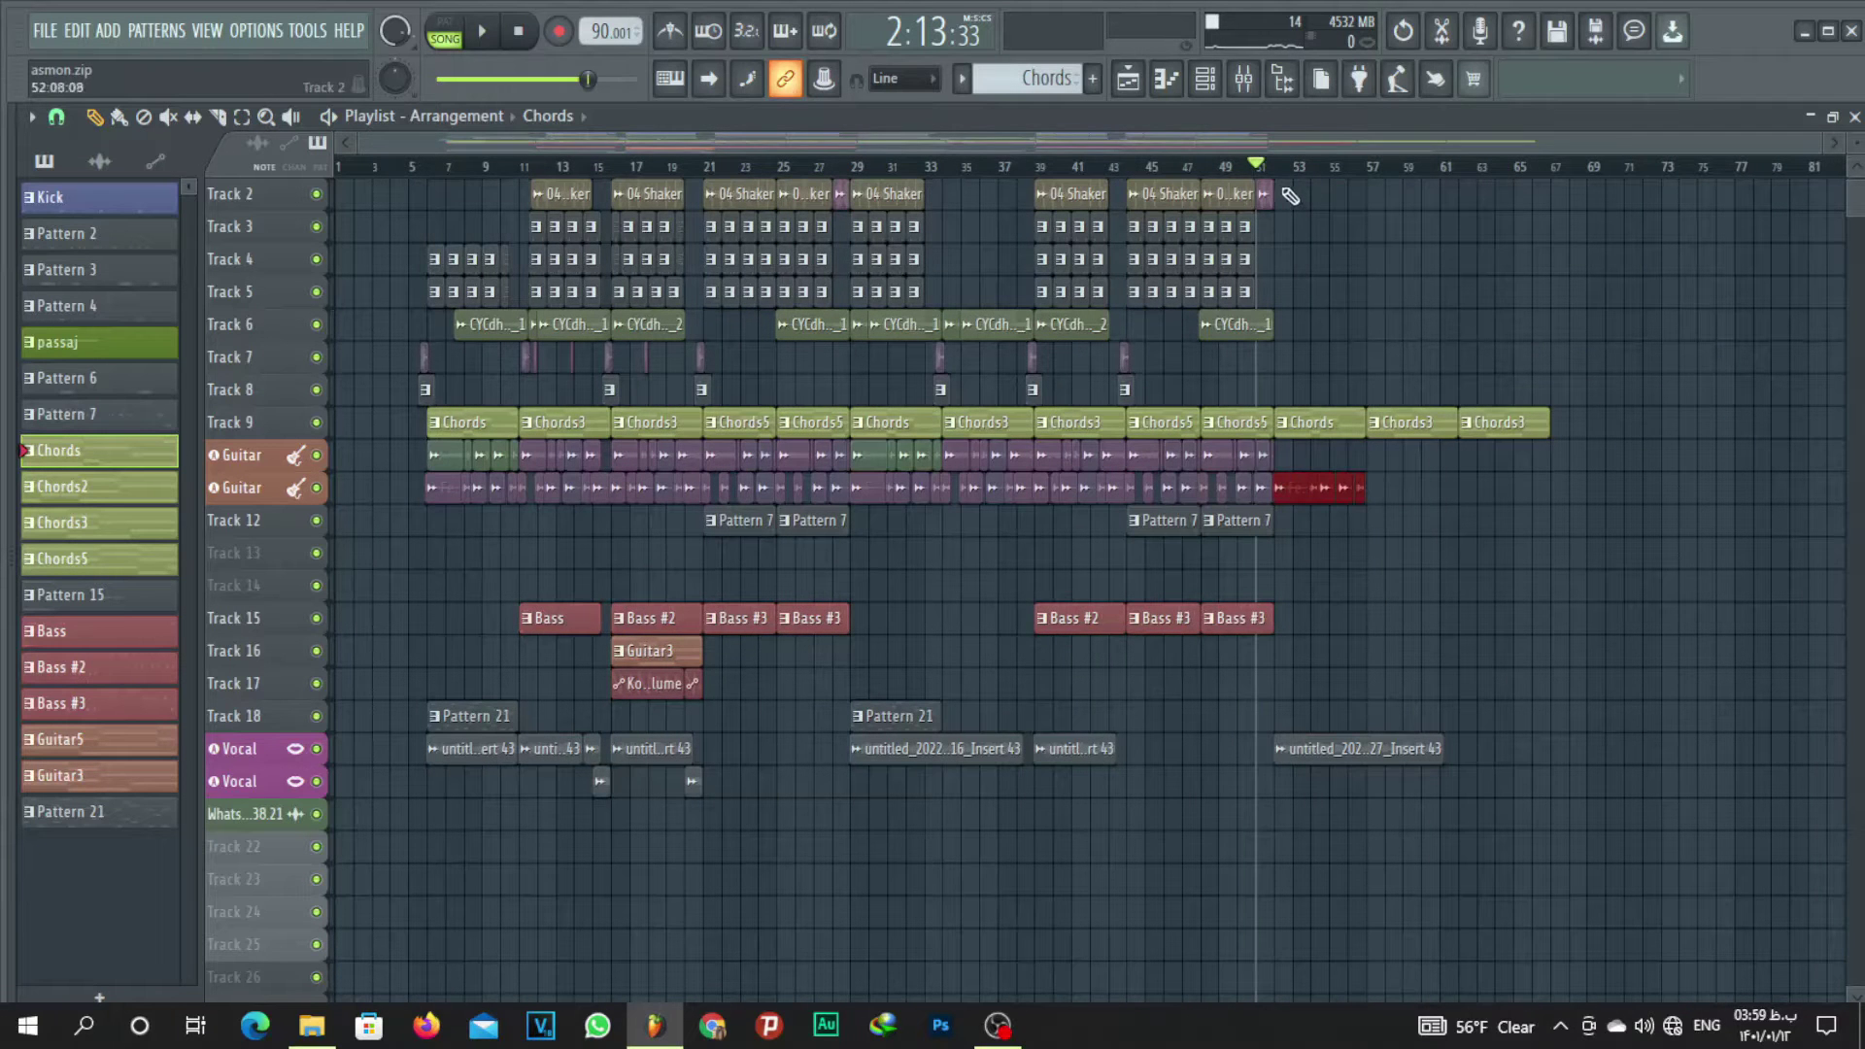
Play the transition from bar 51 past bar 57 twice to check the copied Fermat guitar against the chords and vocal.
key("space")
scroll(1290, 196, "up", 8)
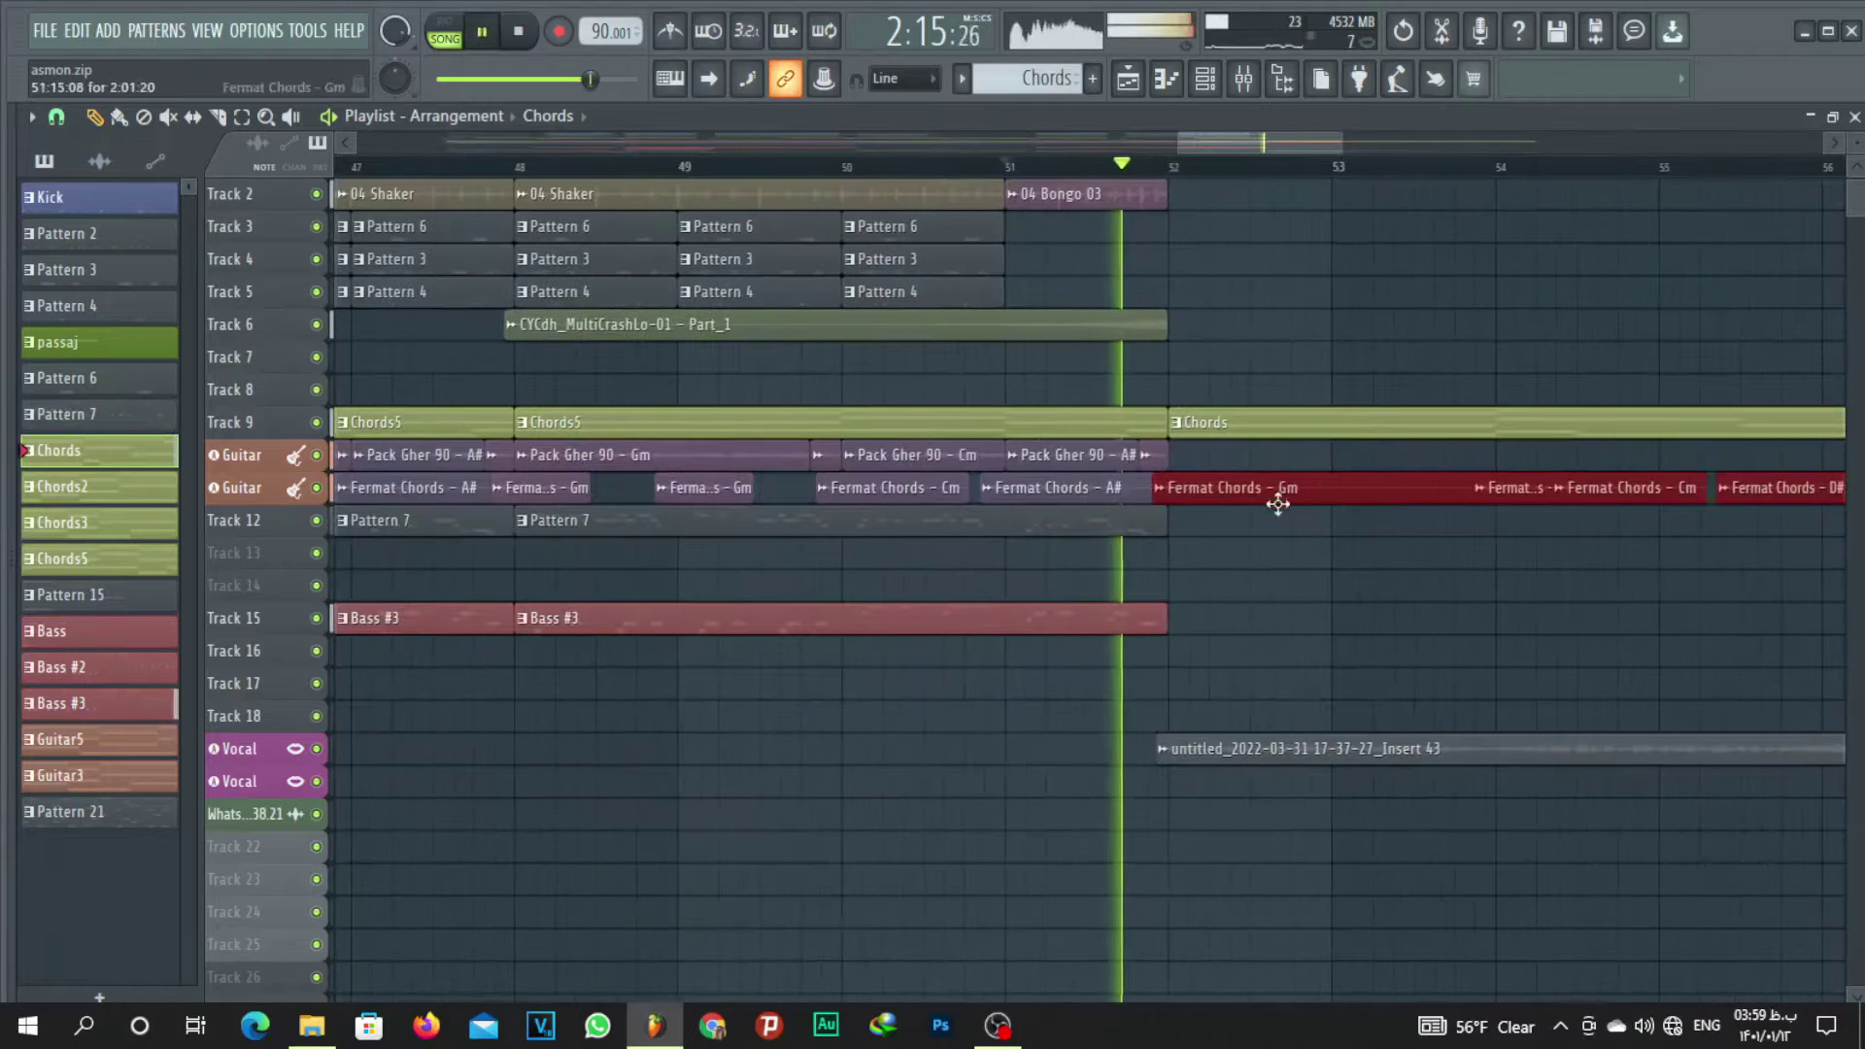
scroll(1138, 173, "down", 2)
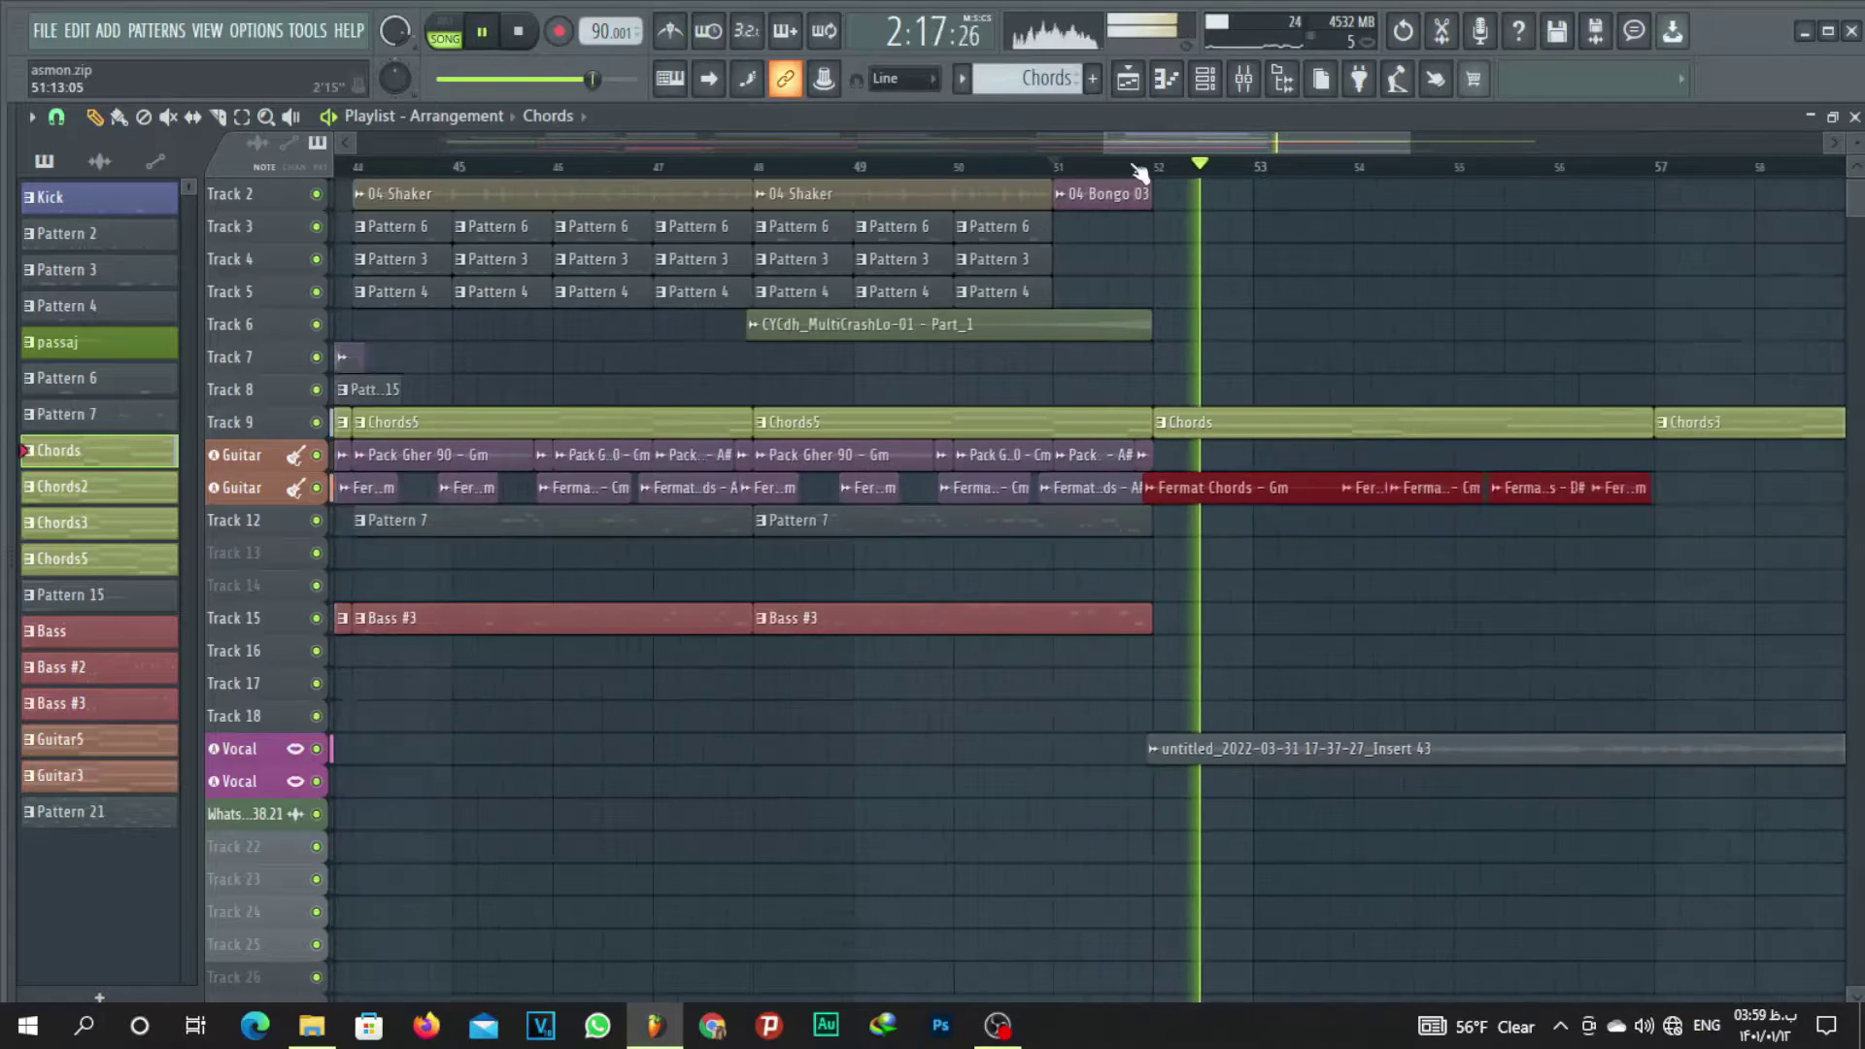
scroll(1139, 173, "down", 3)
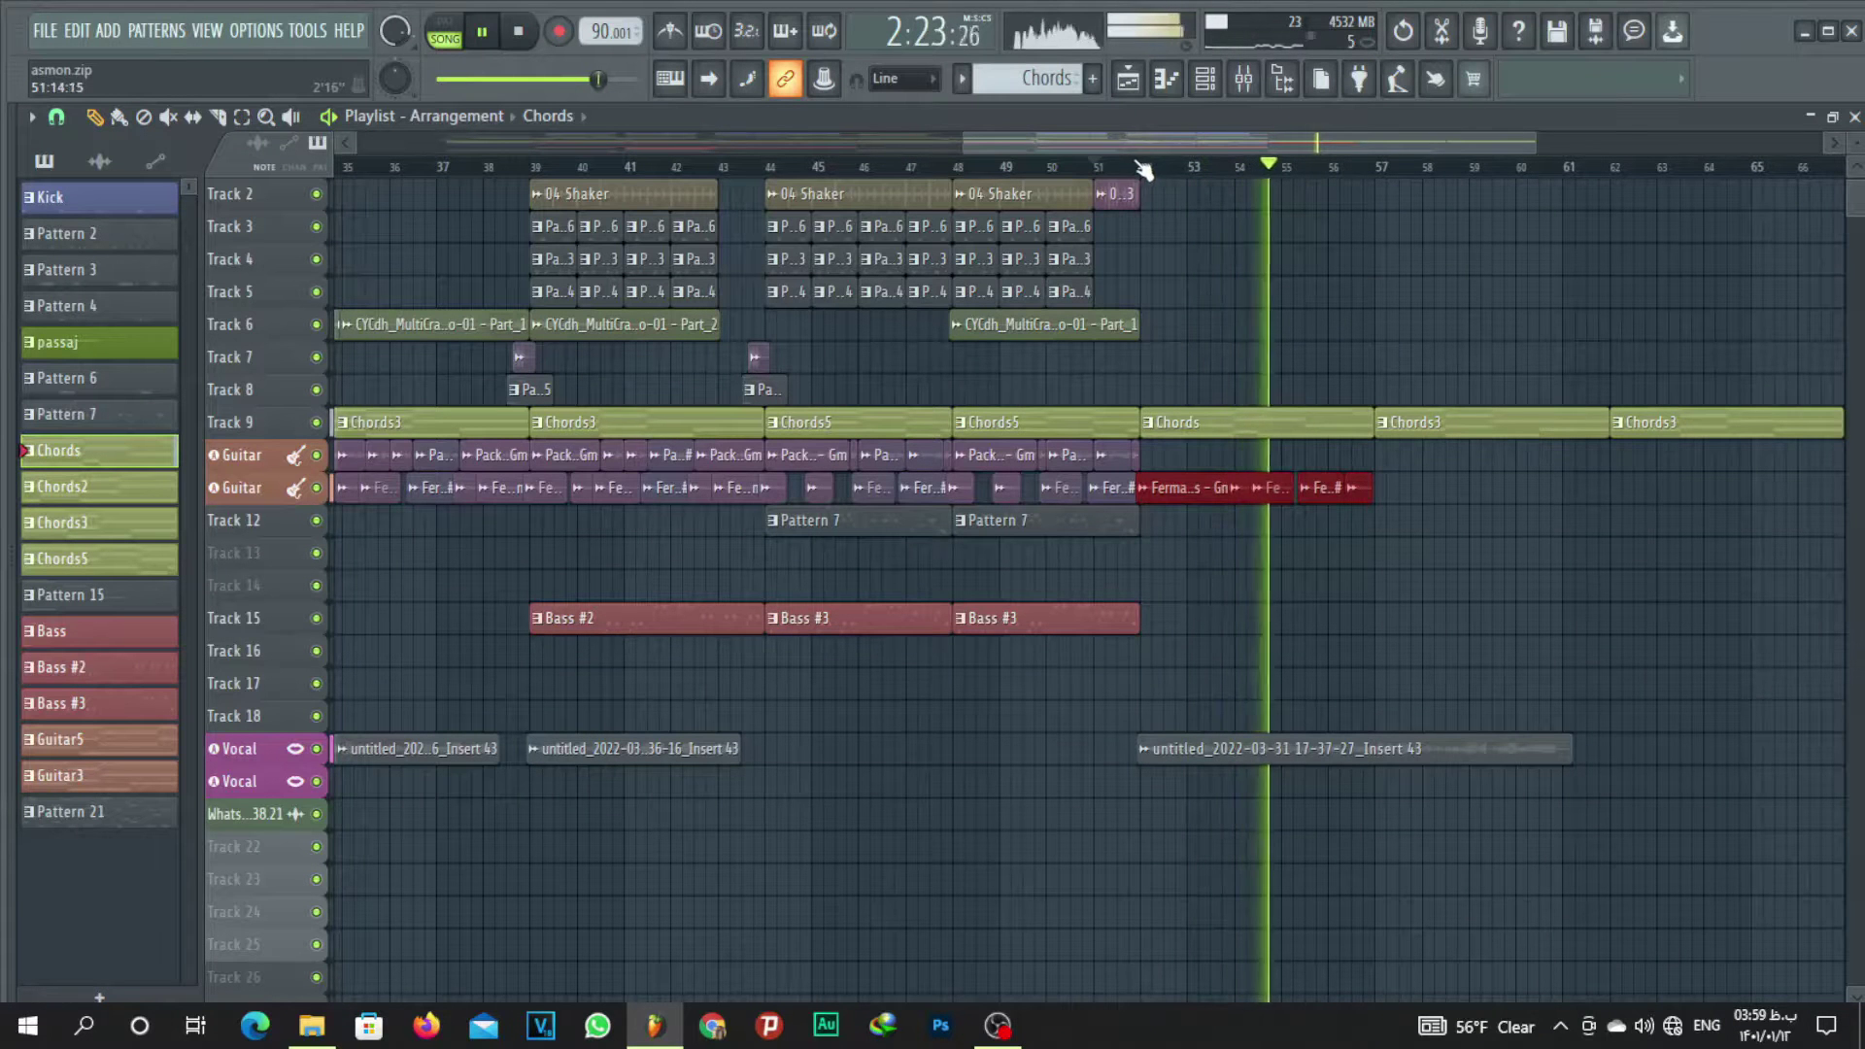
scroll(1367, 175, "down", 3)
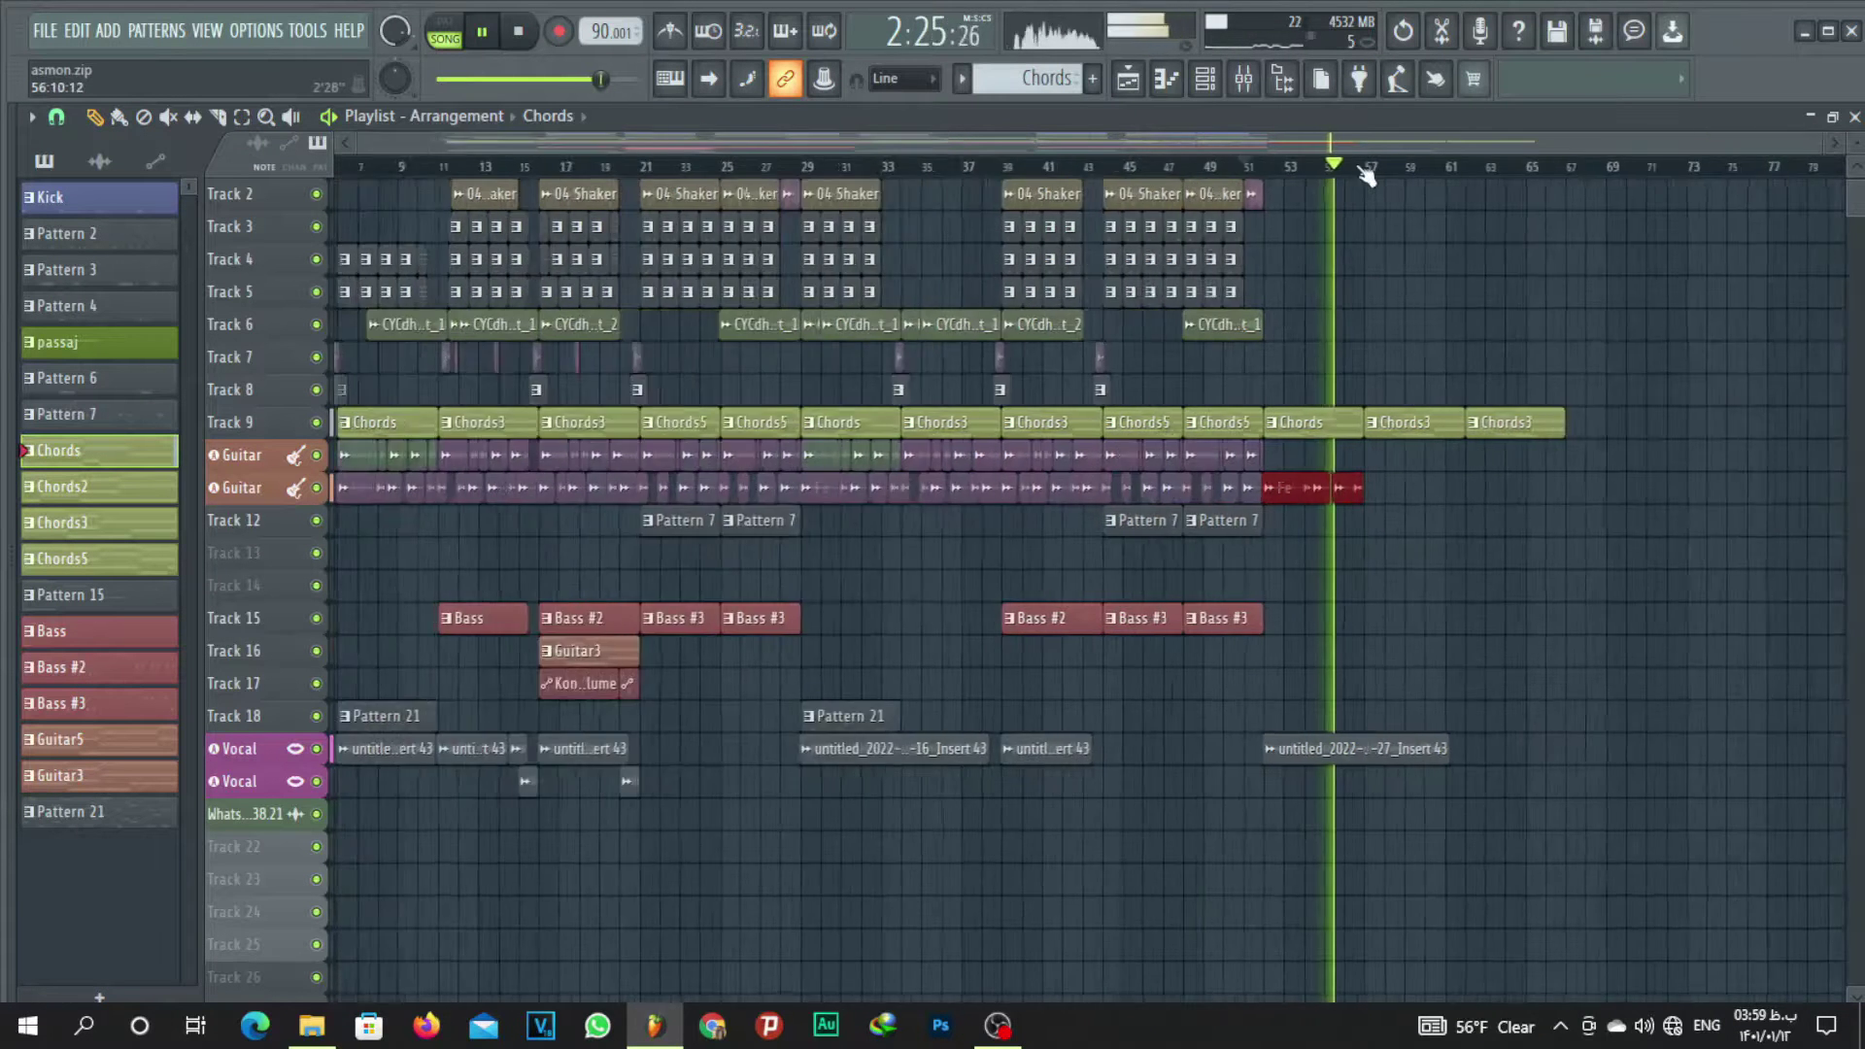
scroll(1367, 175, "down", 1)
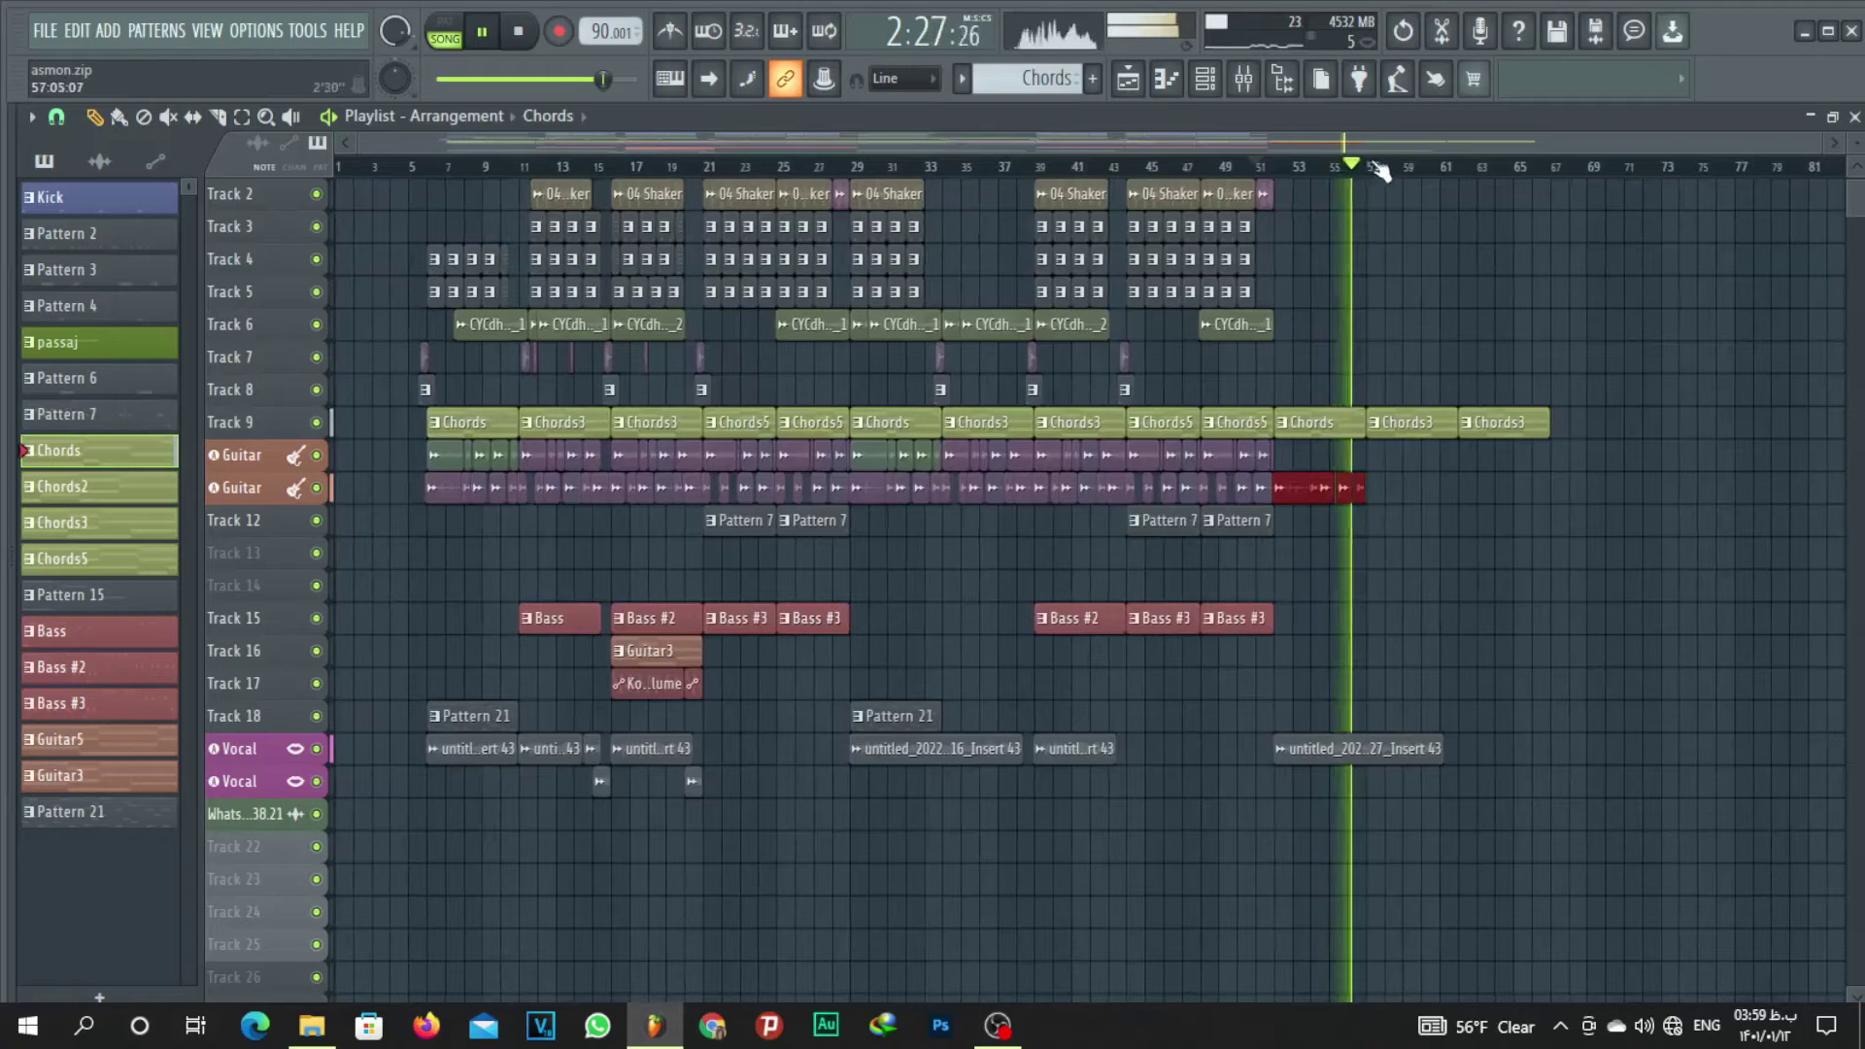
scroll(1418, 170, "up", 3)
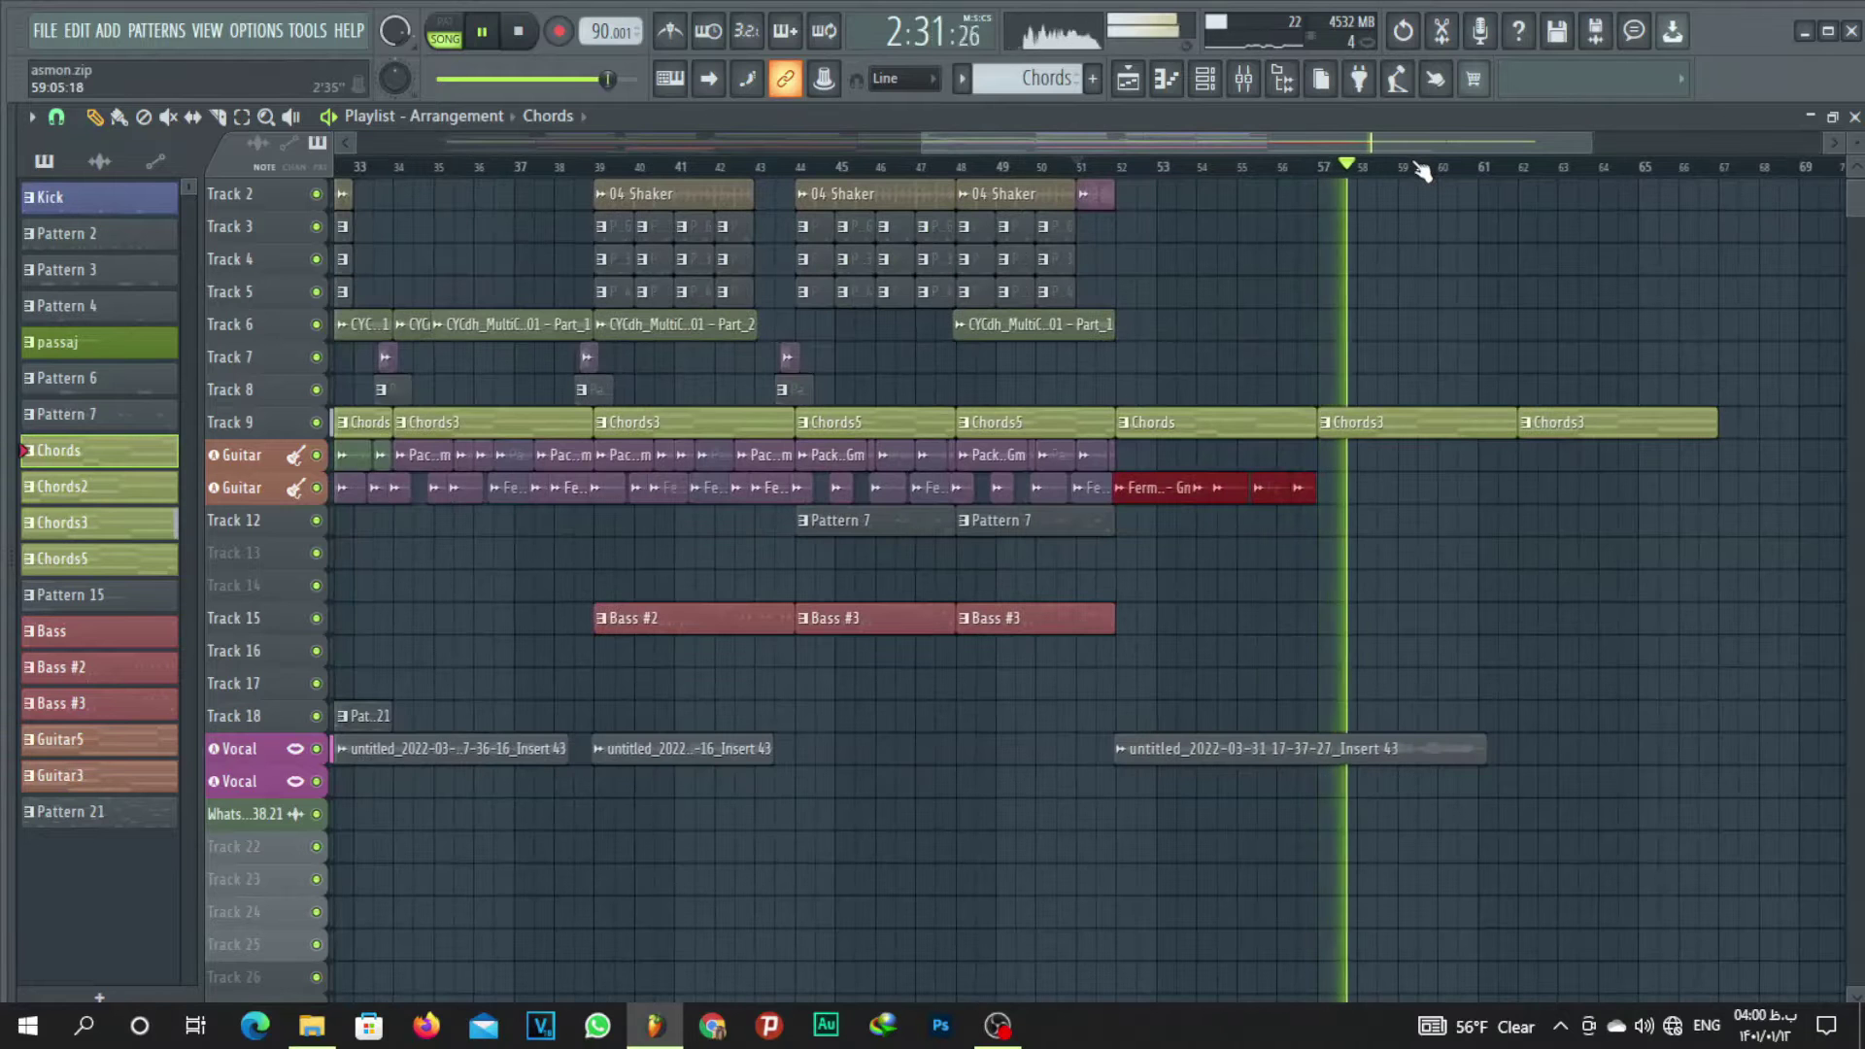
key("space")
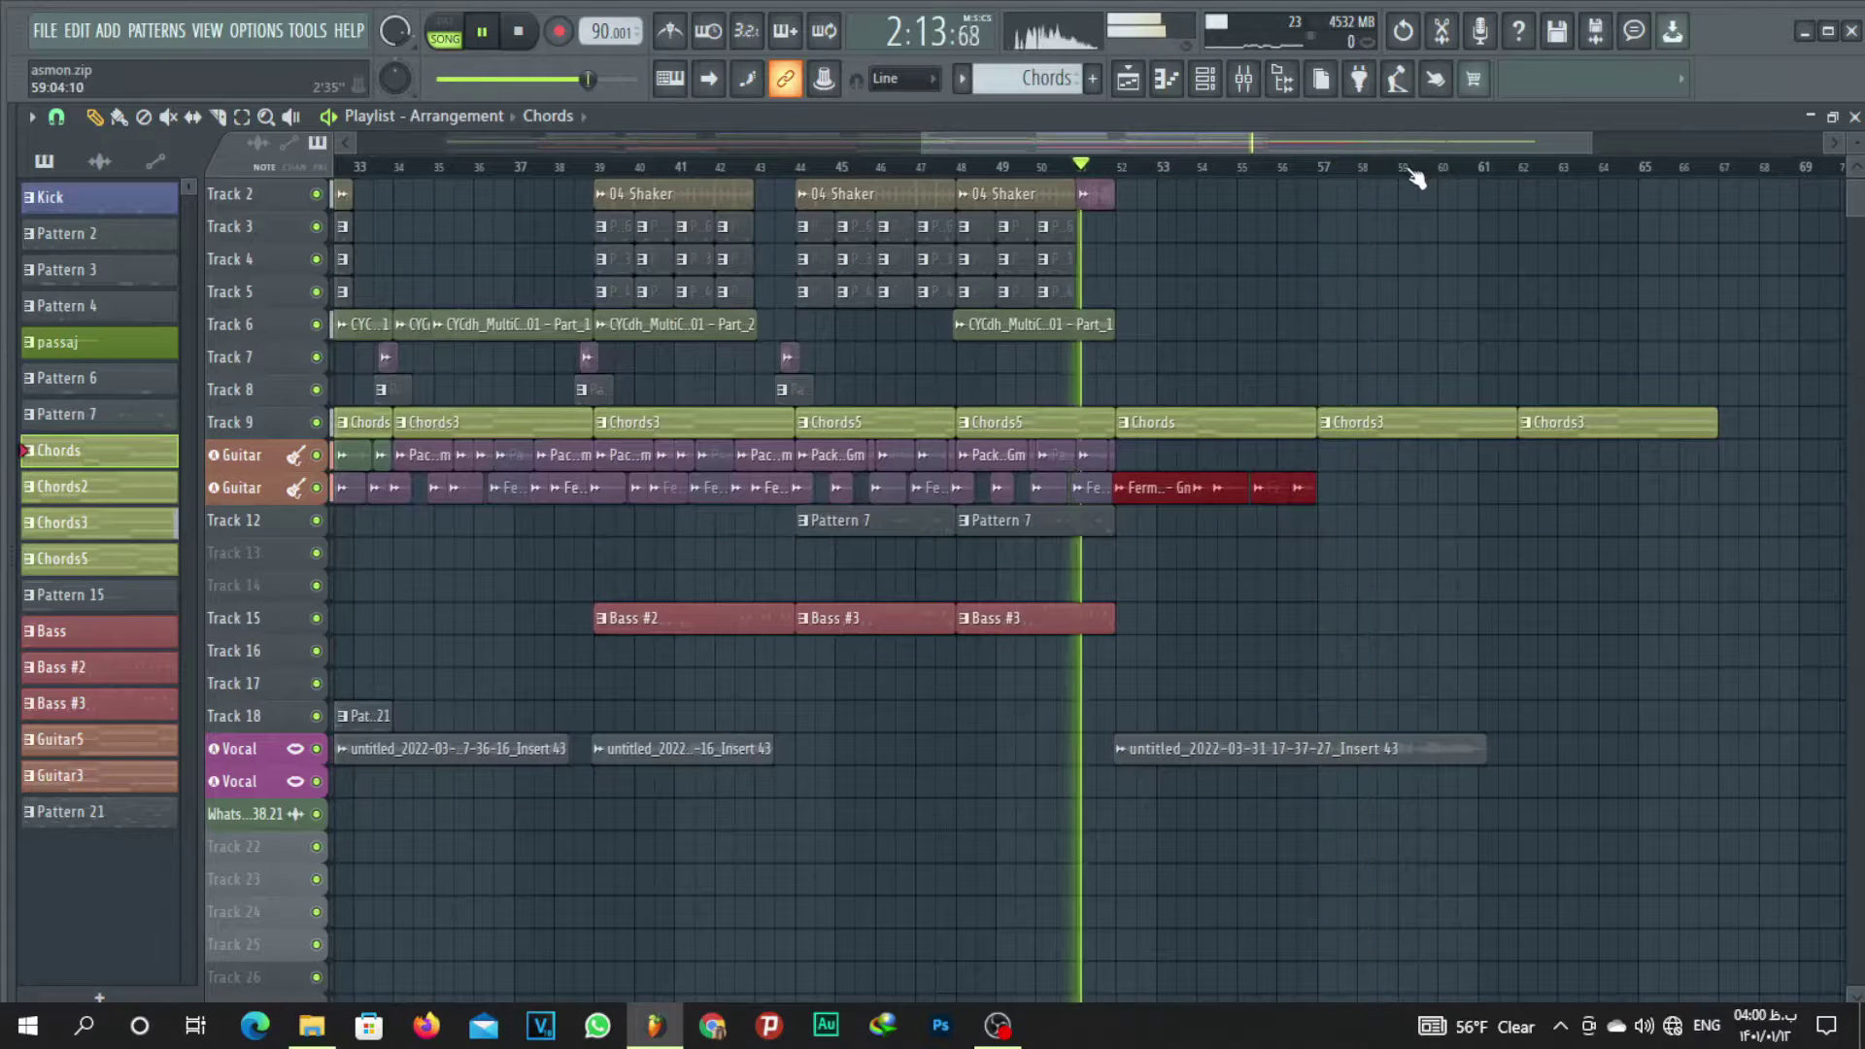
scroll(1144, 173, "up", 2)
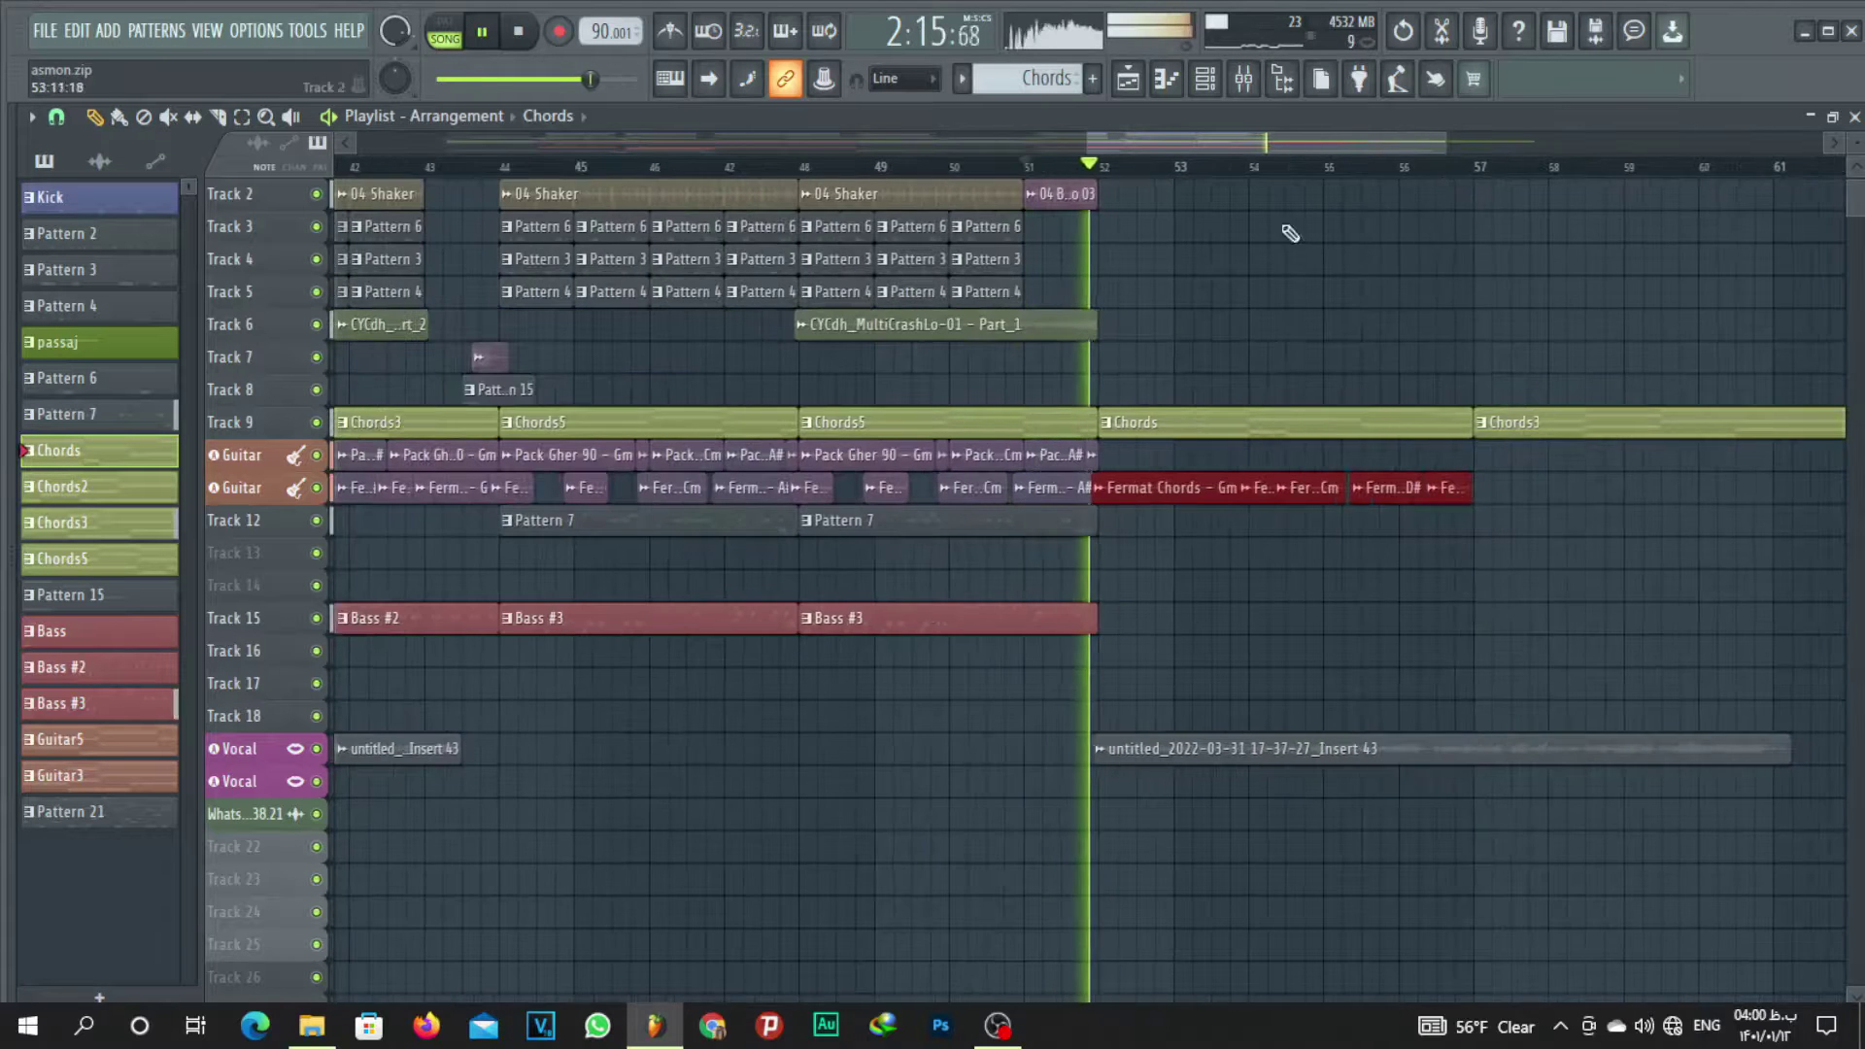
scroll(1855, 141, "up", 2)
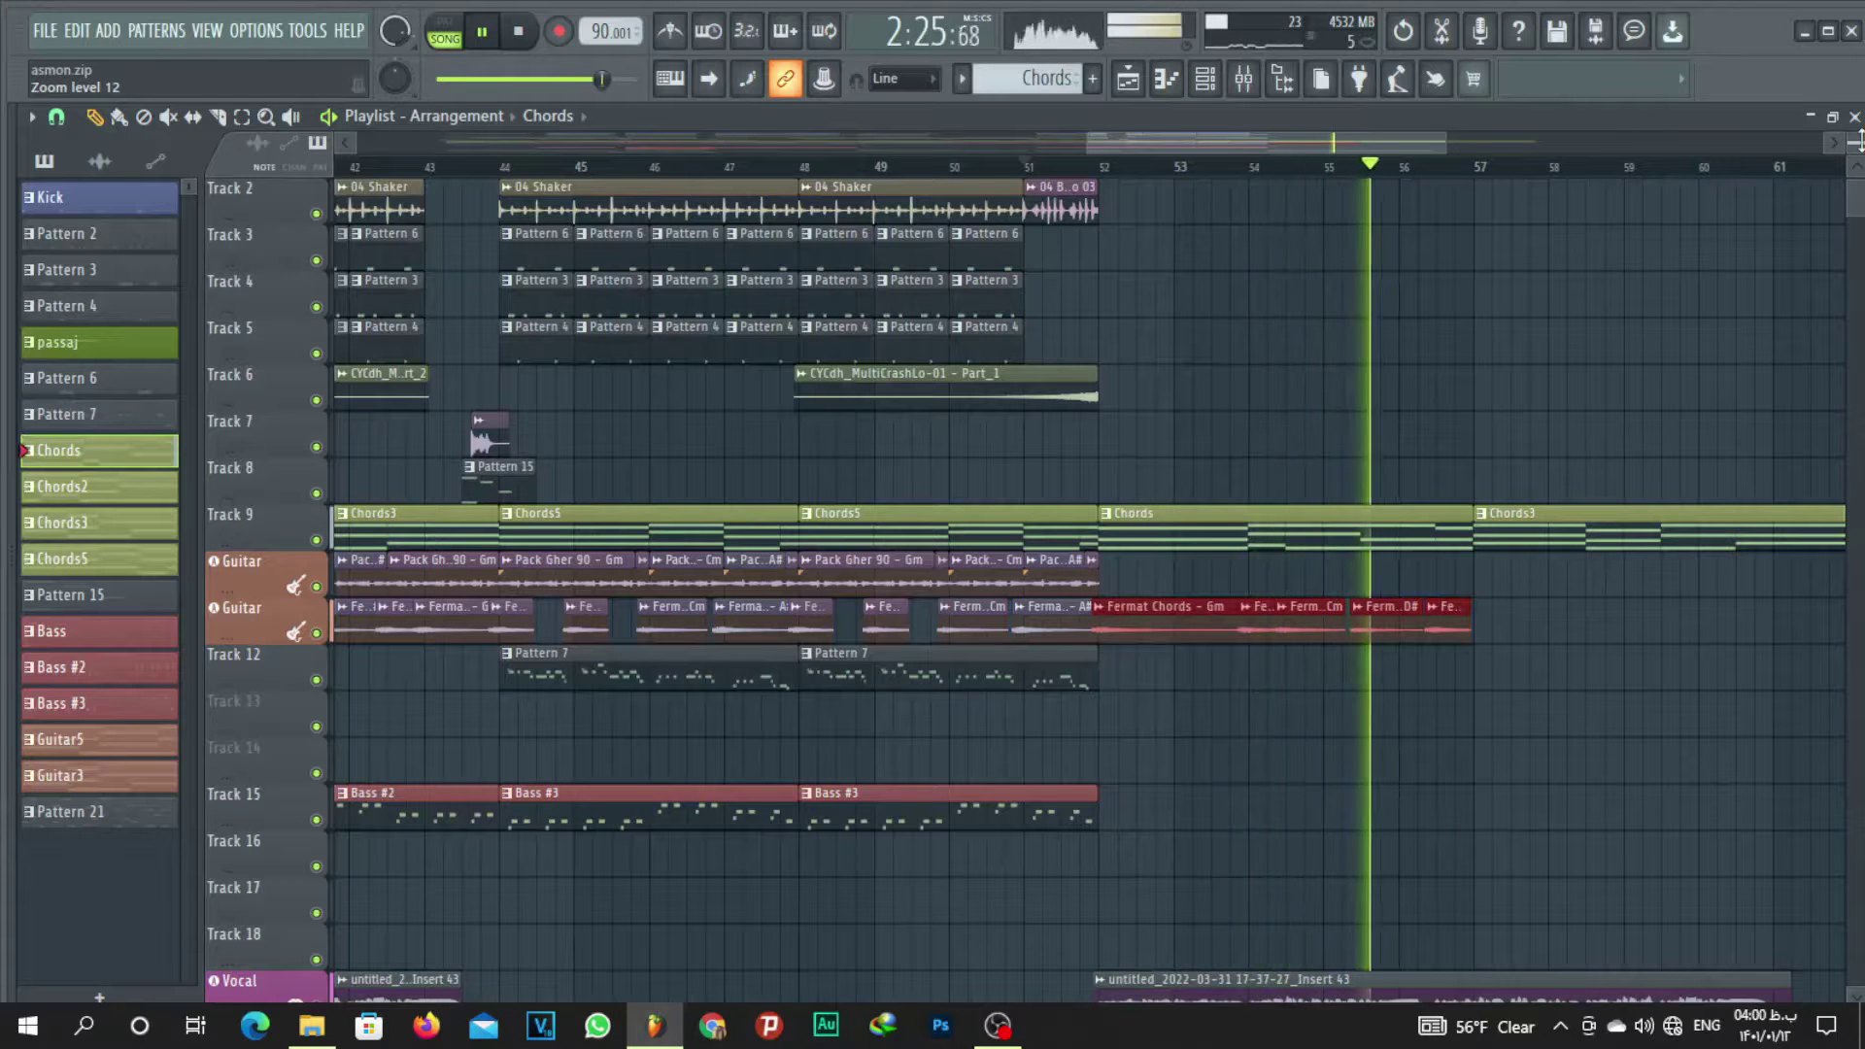
scroll(1627, 173, "down", 2)
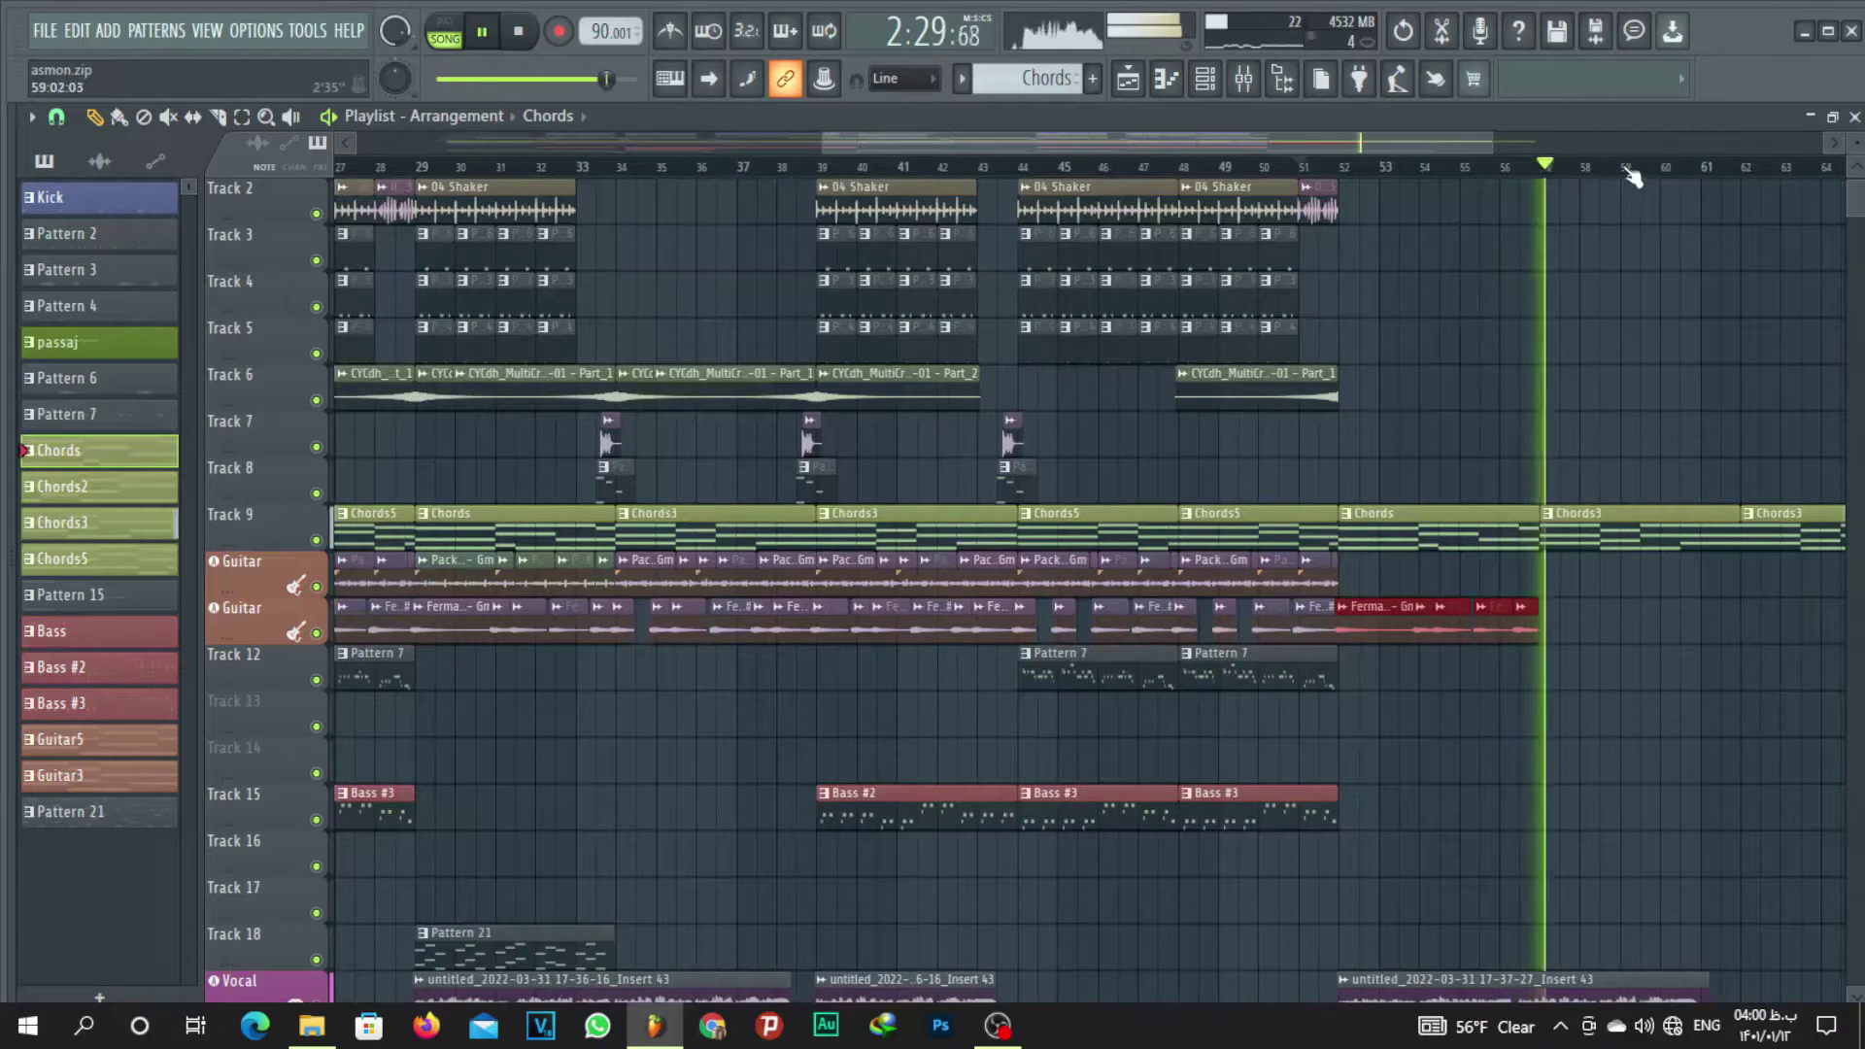
key("space")
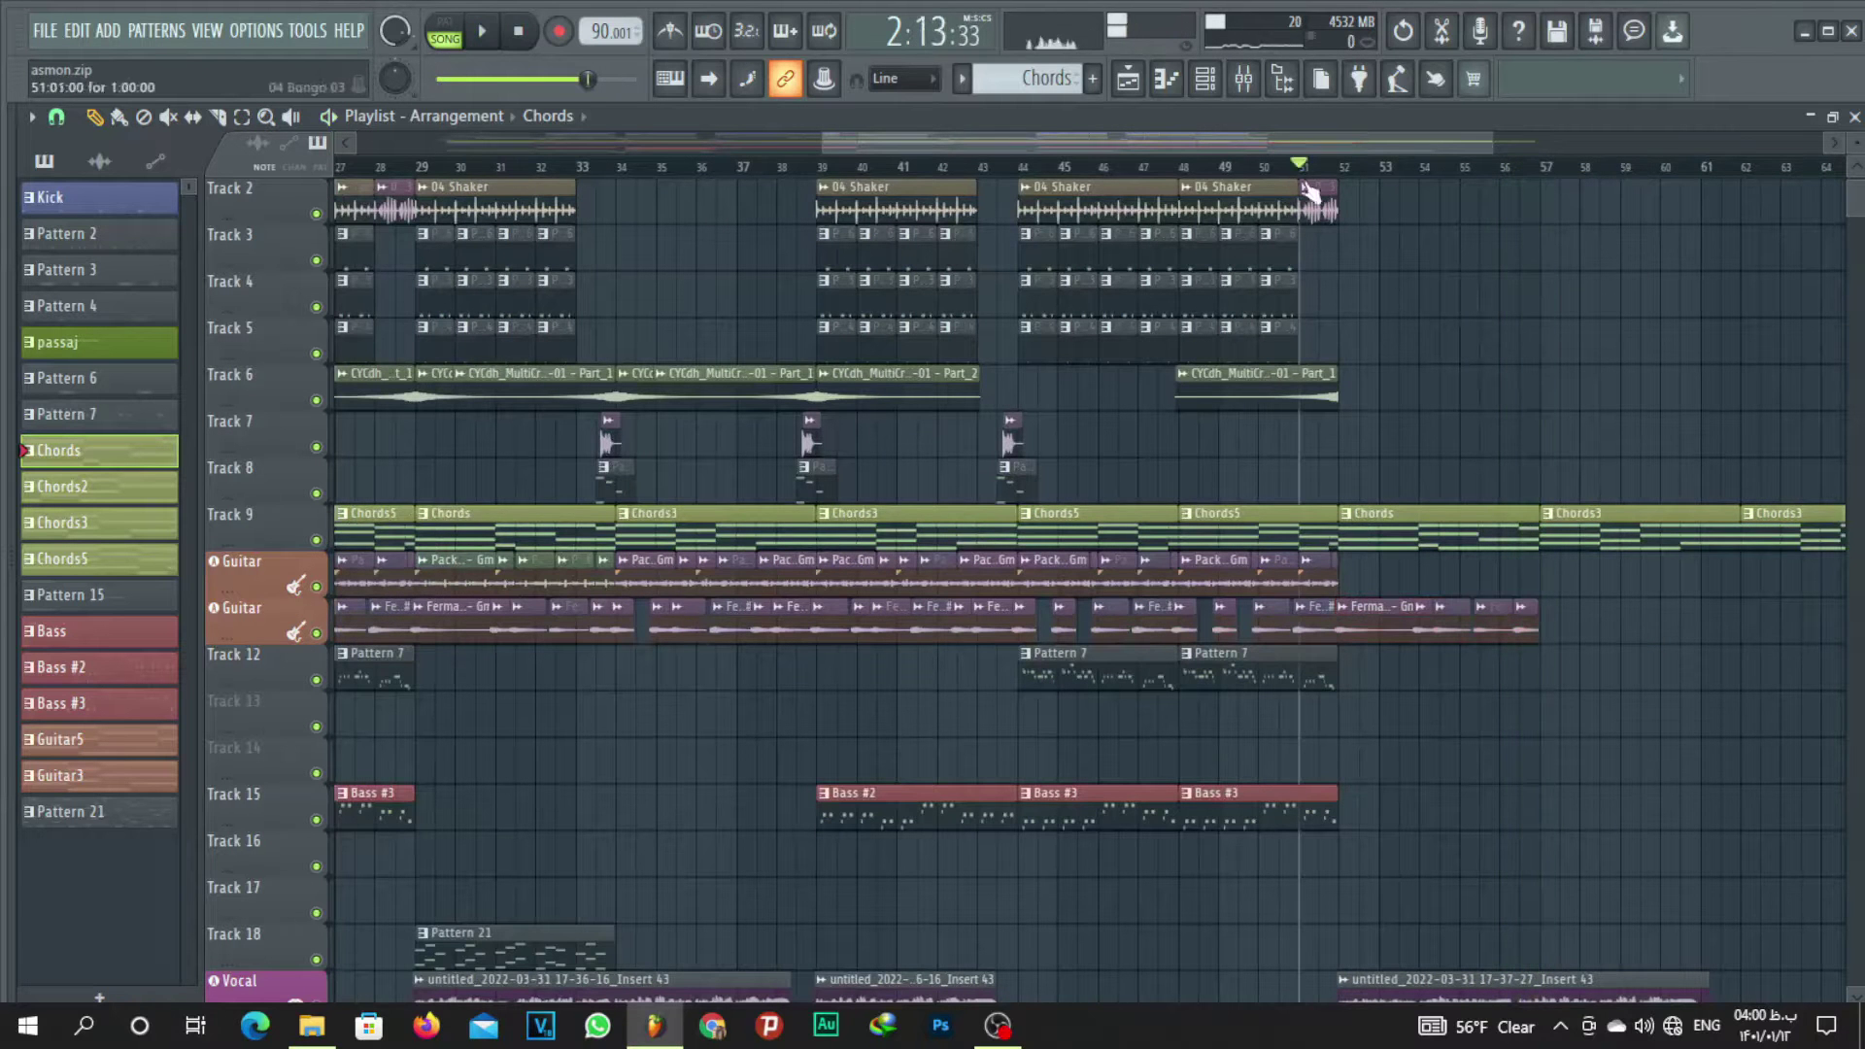
Copy the Pack 100 guitar clips to bars 52 to 57 on the first Guitar track, and play the passage from bar 51.
scroll(1304, 138, "down", 5)
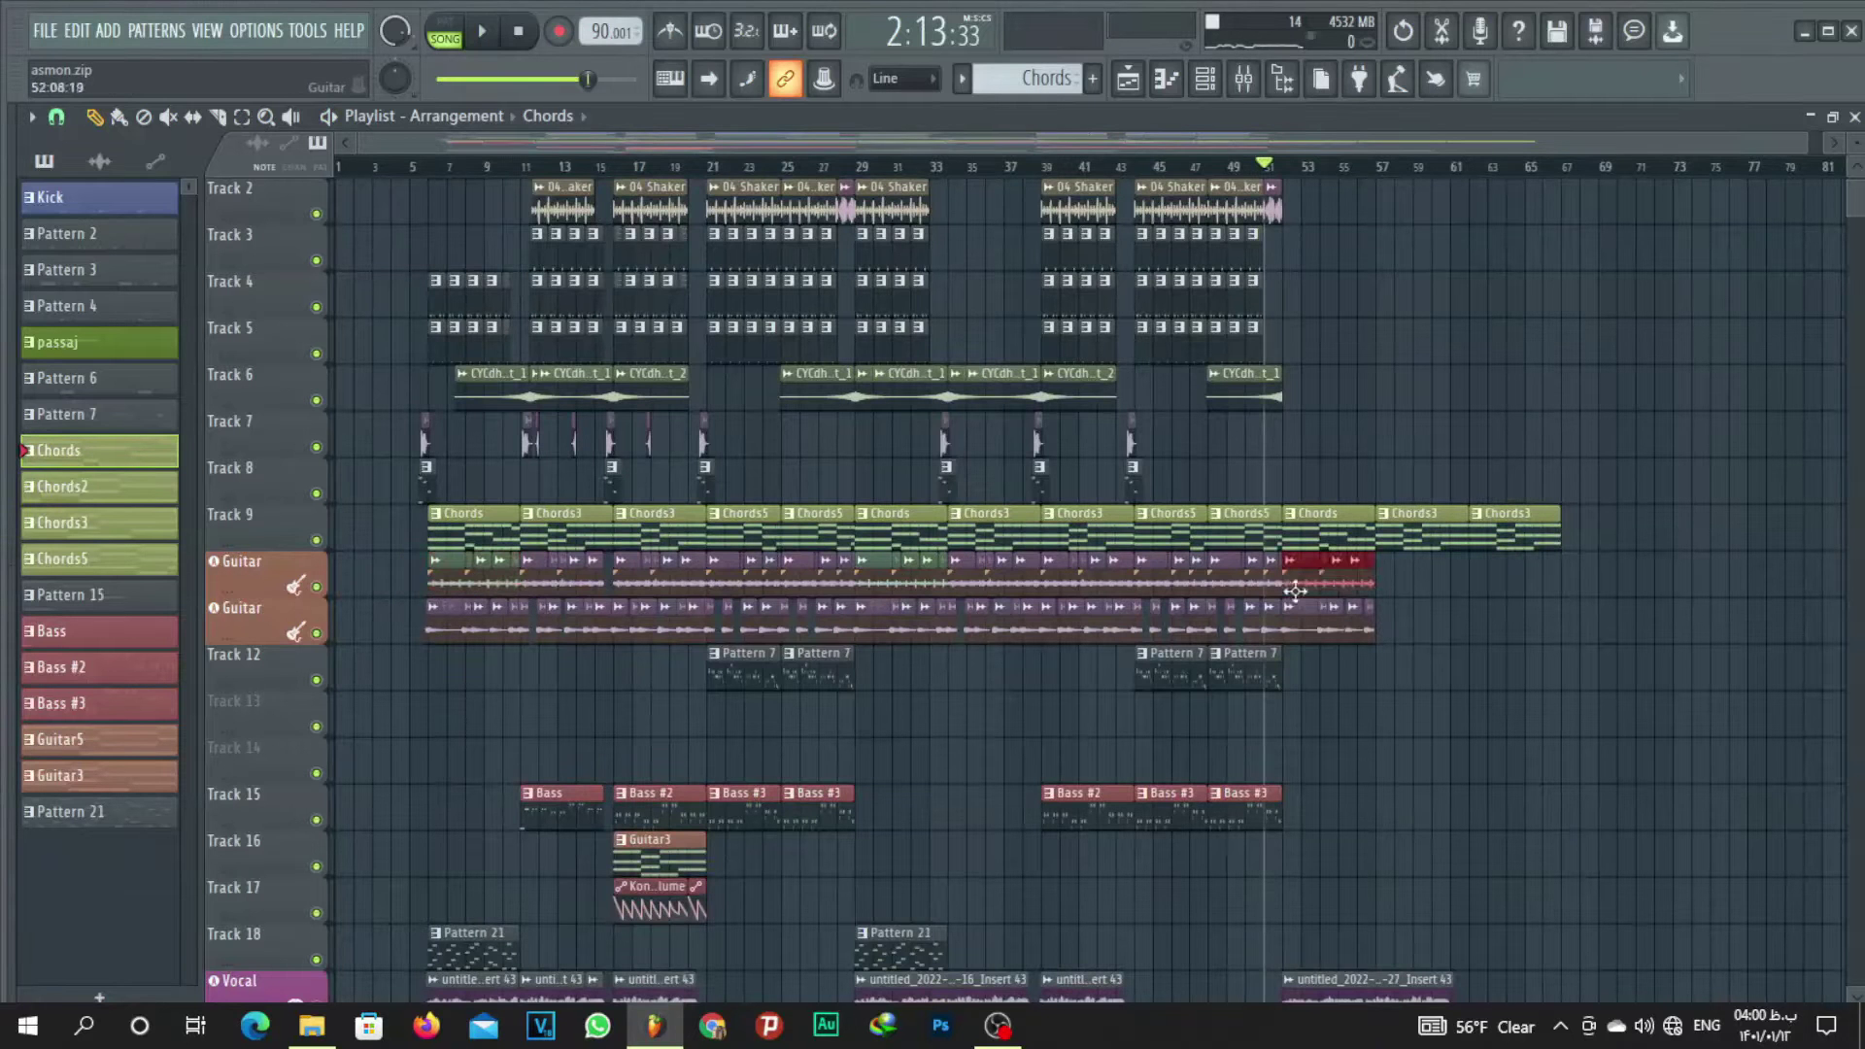
key("space")
scroll(1435, 192, "up", 6)
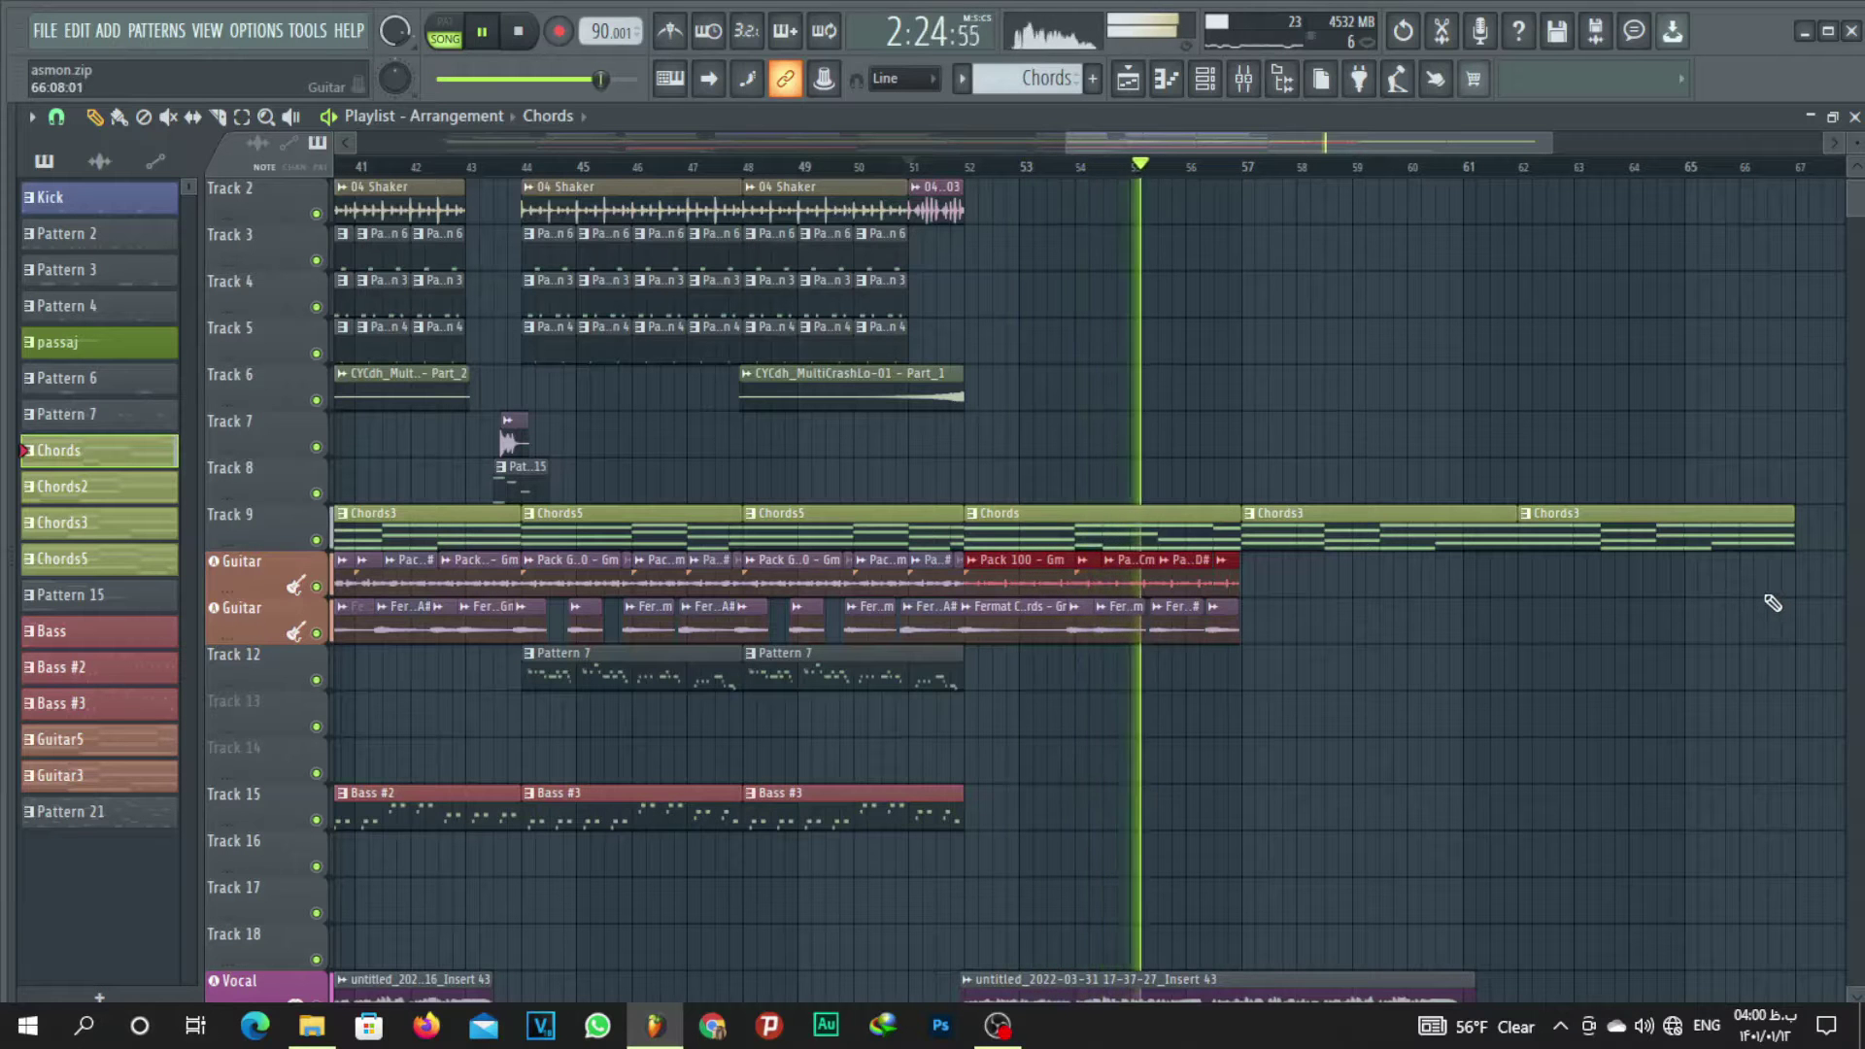
scroll(1256, 170, "down", 1)
scroll(1257, 170, "down", 1)
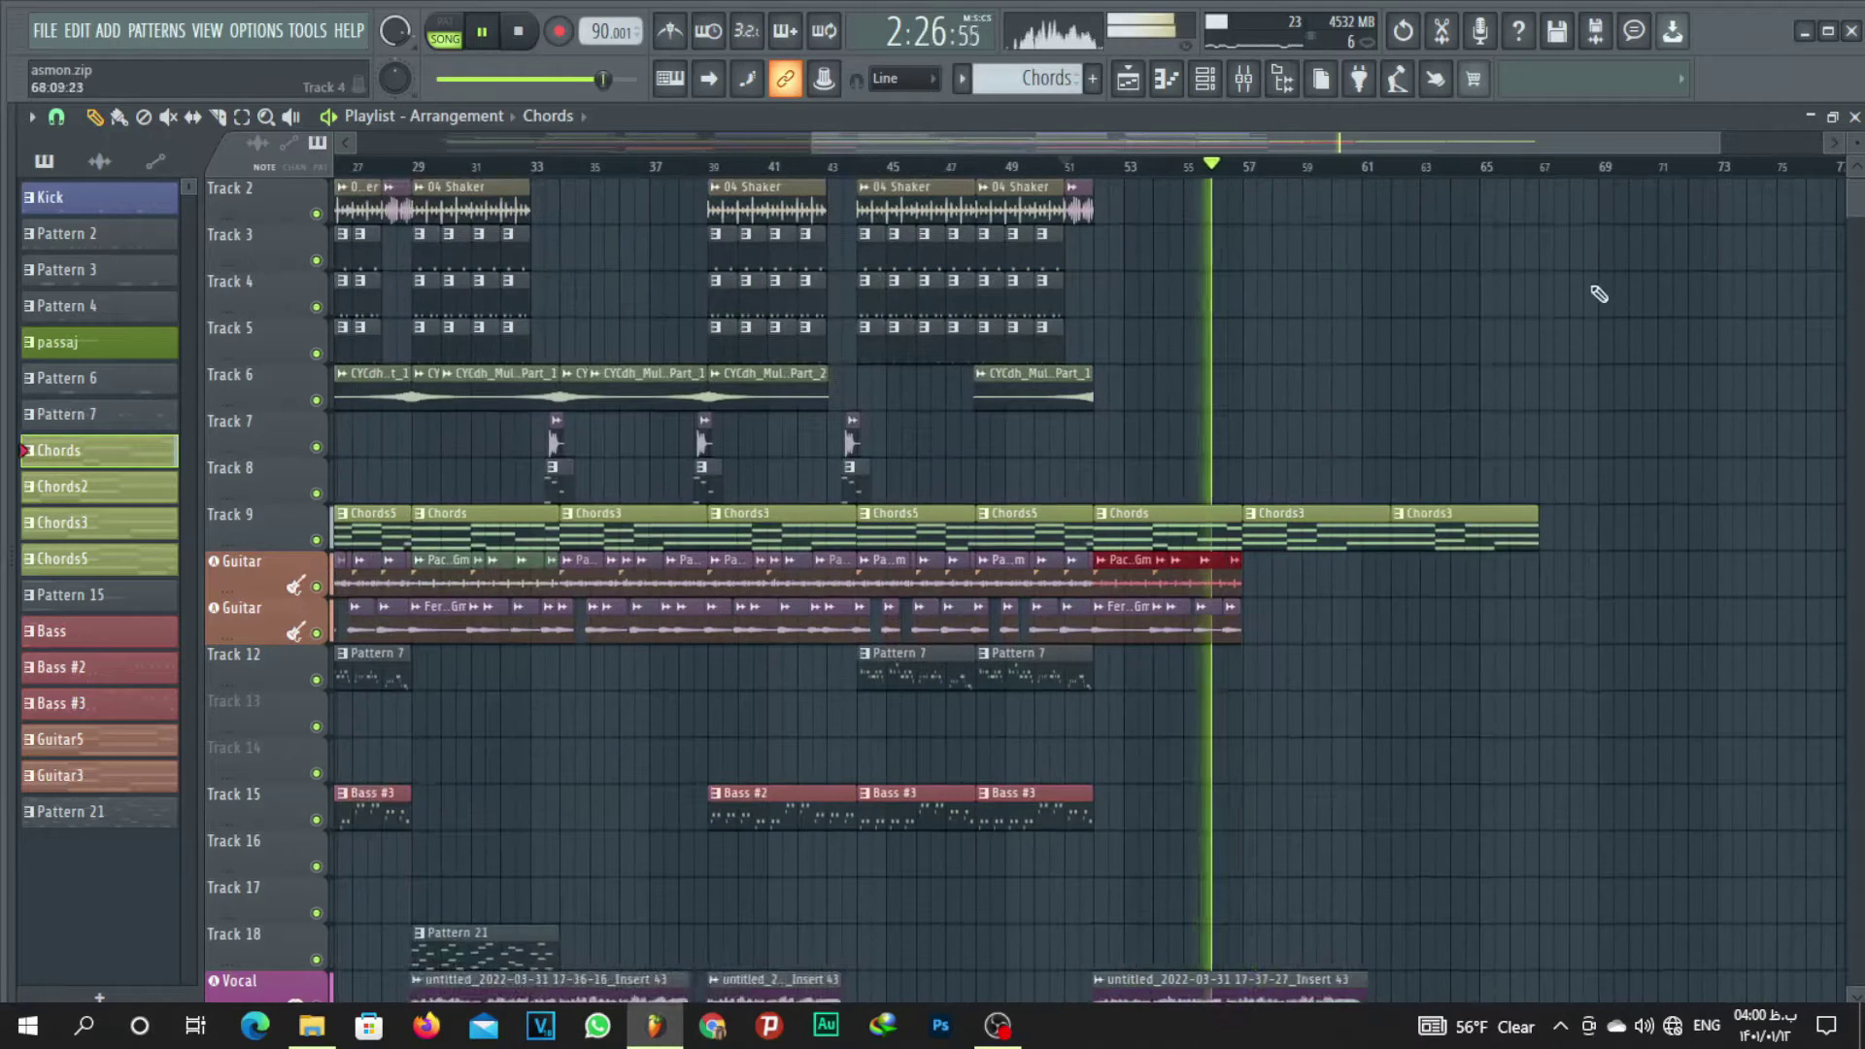
scroll(1637, 319, "up", 1)
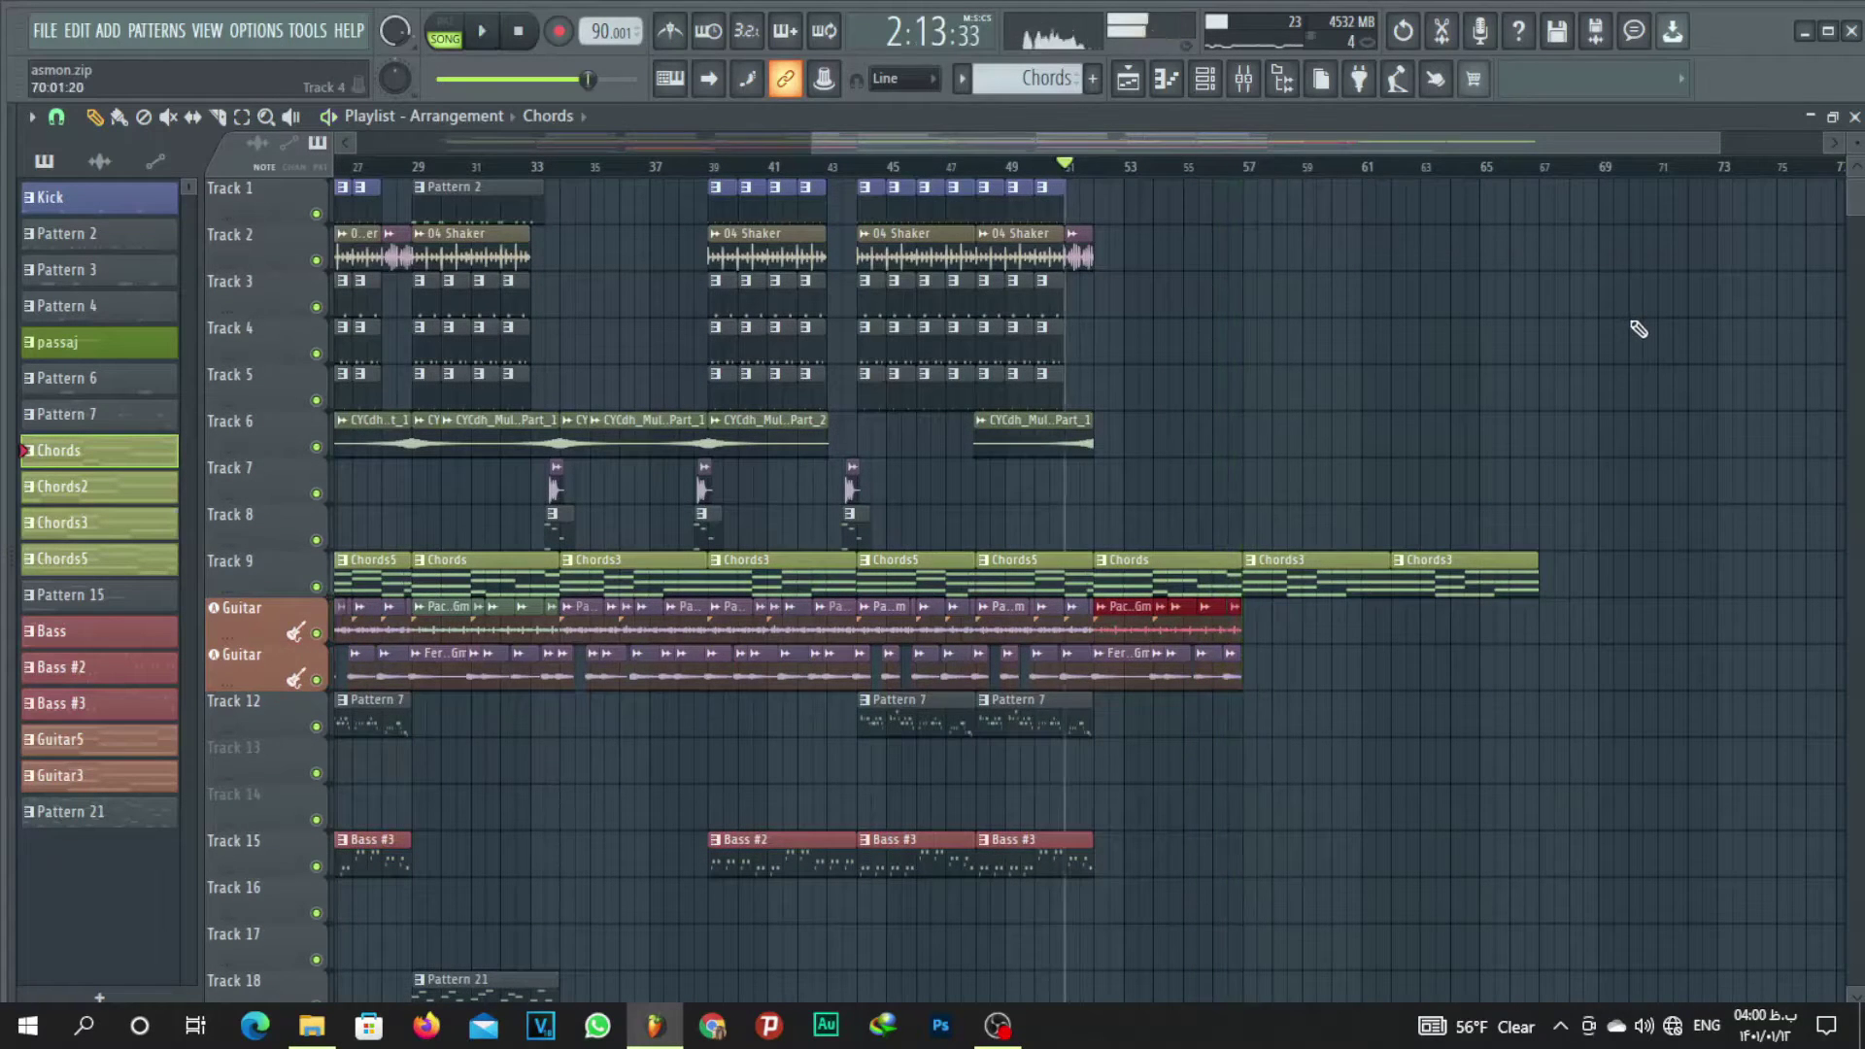
Play the change into the Chords3 clip at bar 57, starting from about bar 56 and again from about bar 55.
left_click(1215, 167)
scroll(1234, 170, "down", 2)
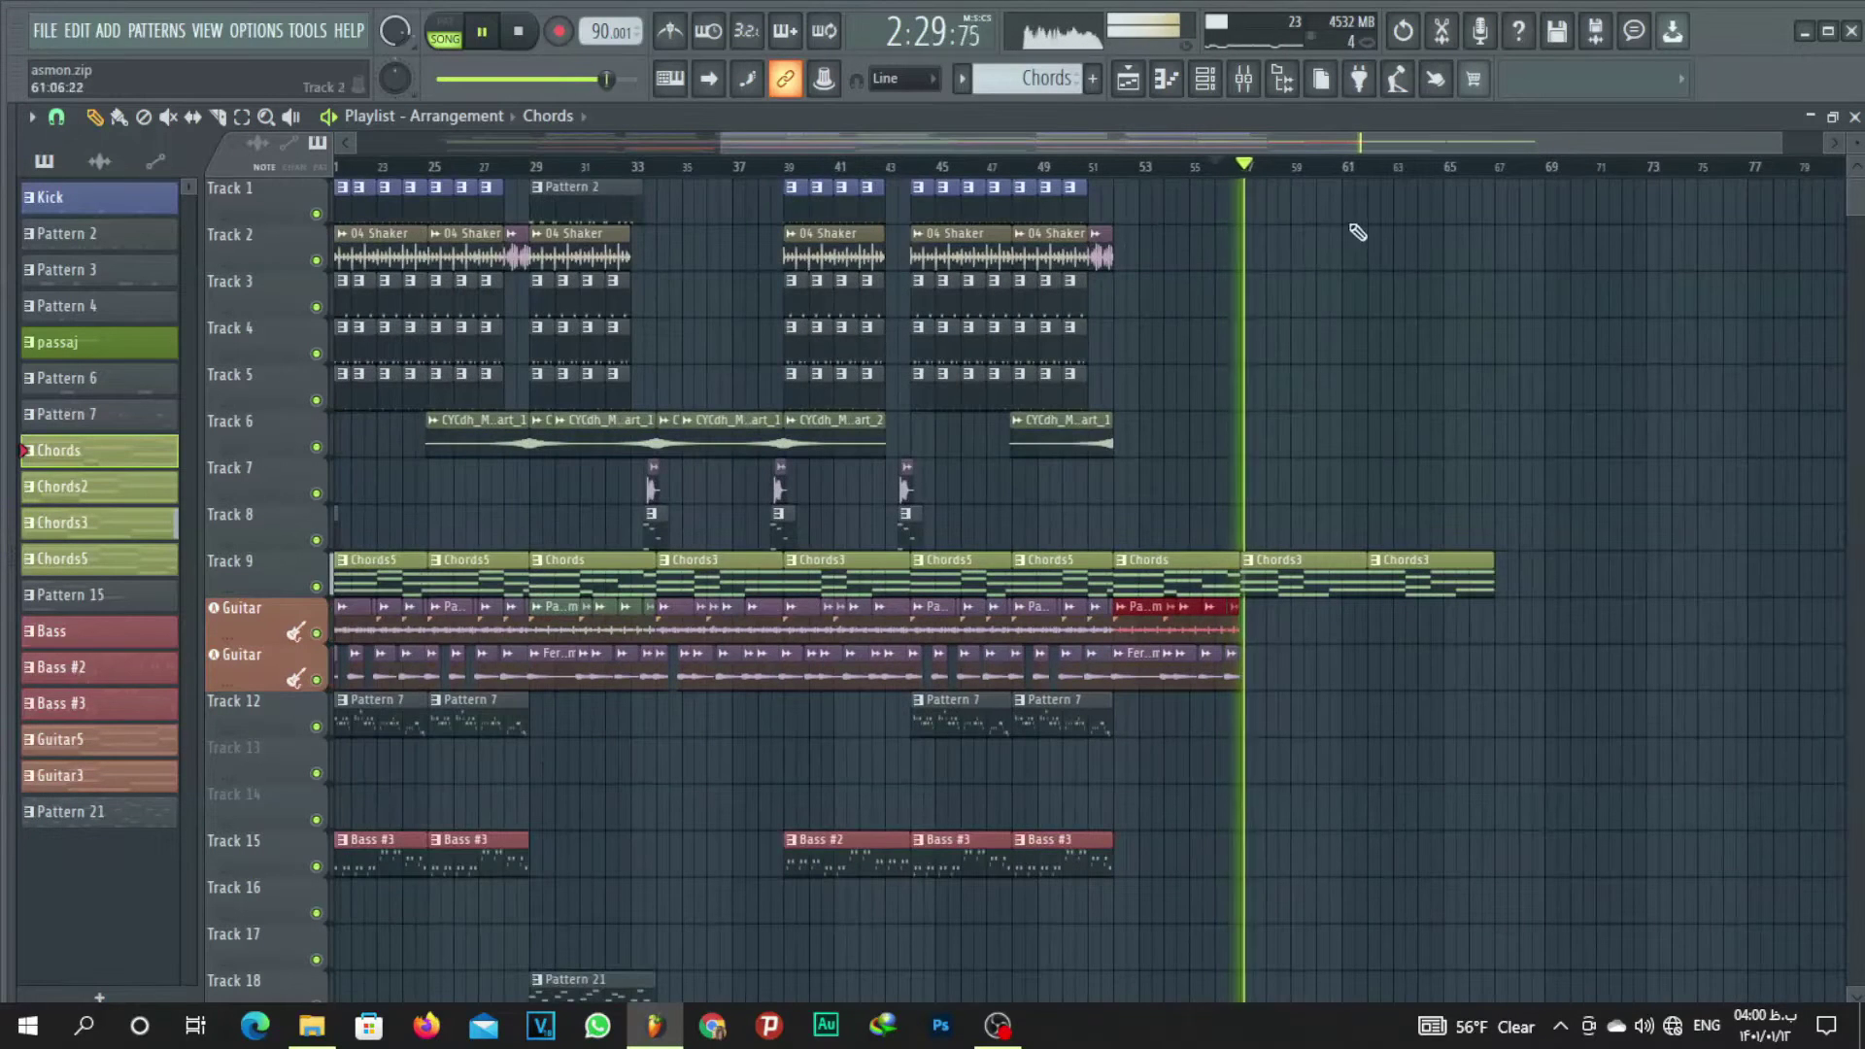
scroll(1329, 175, "up", 3)
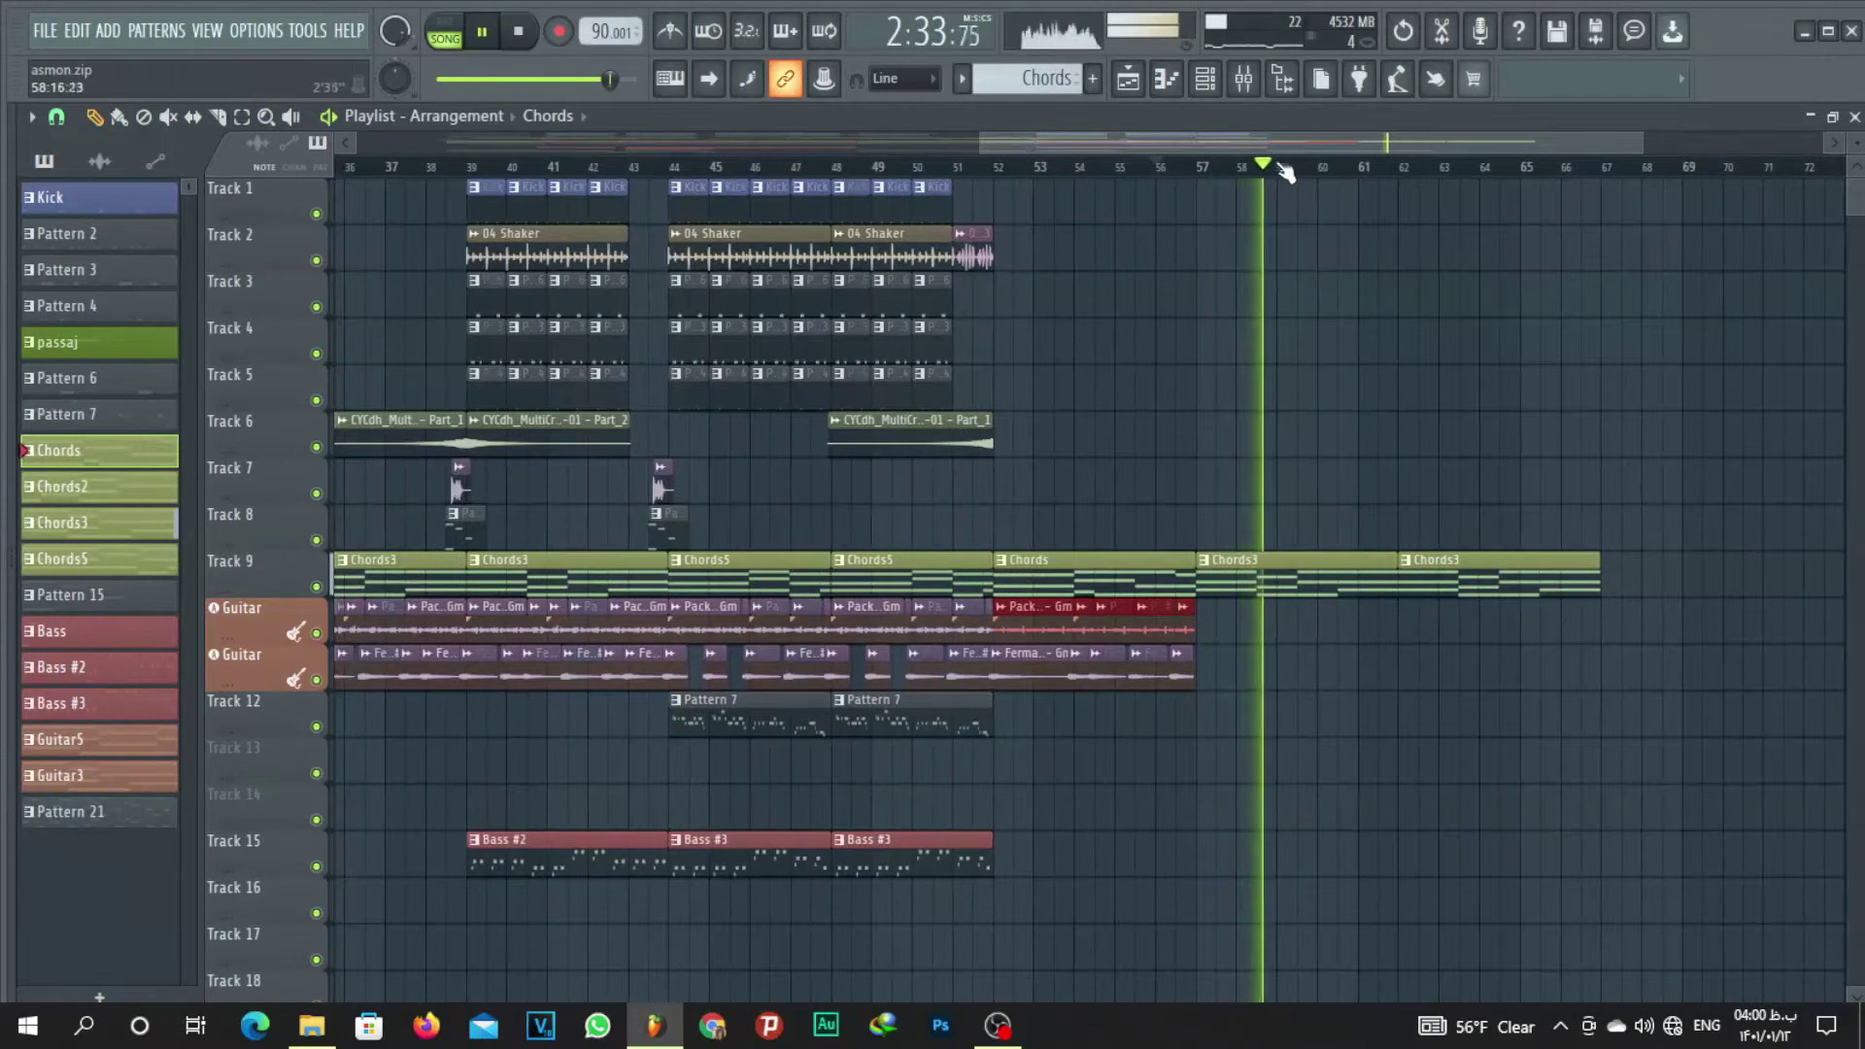
scroll(1273, 171, "up", 2)
scroll(1282, 172, "up", 1)
left_click(1031, 167)
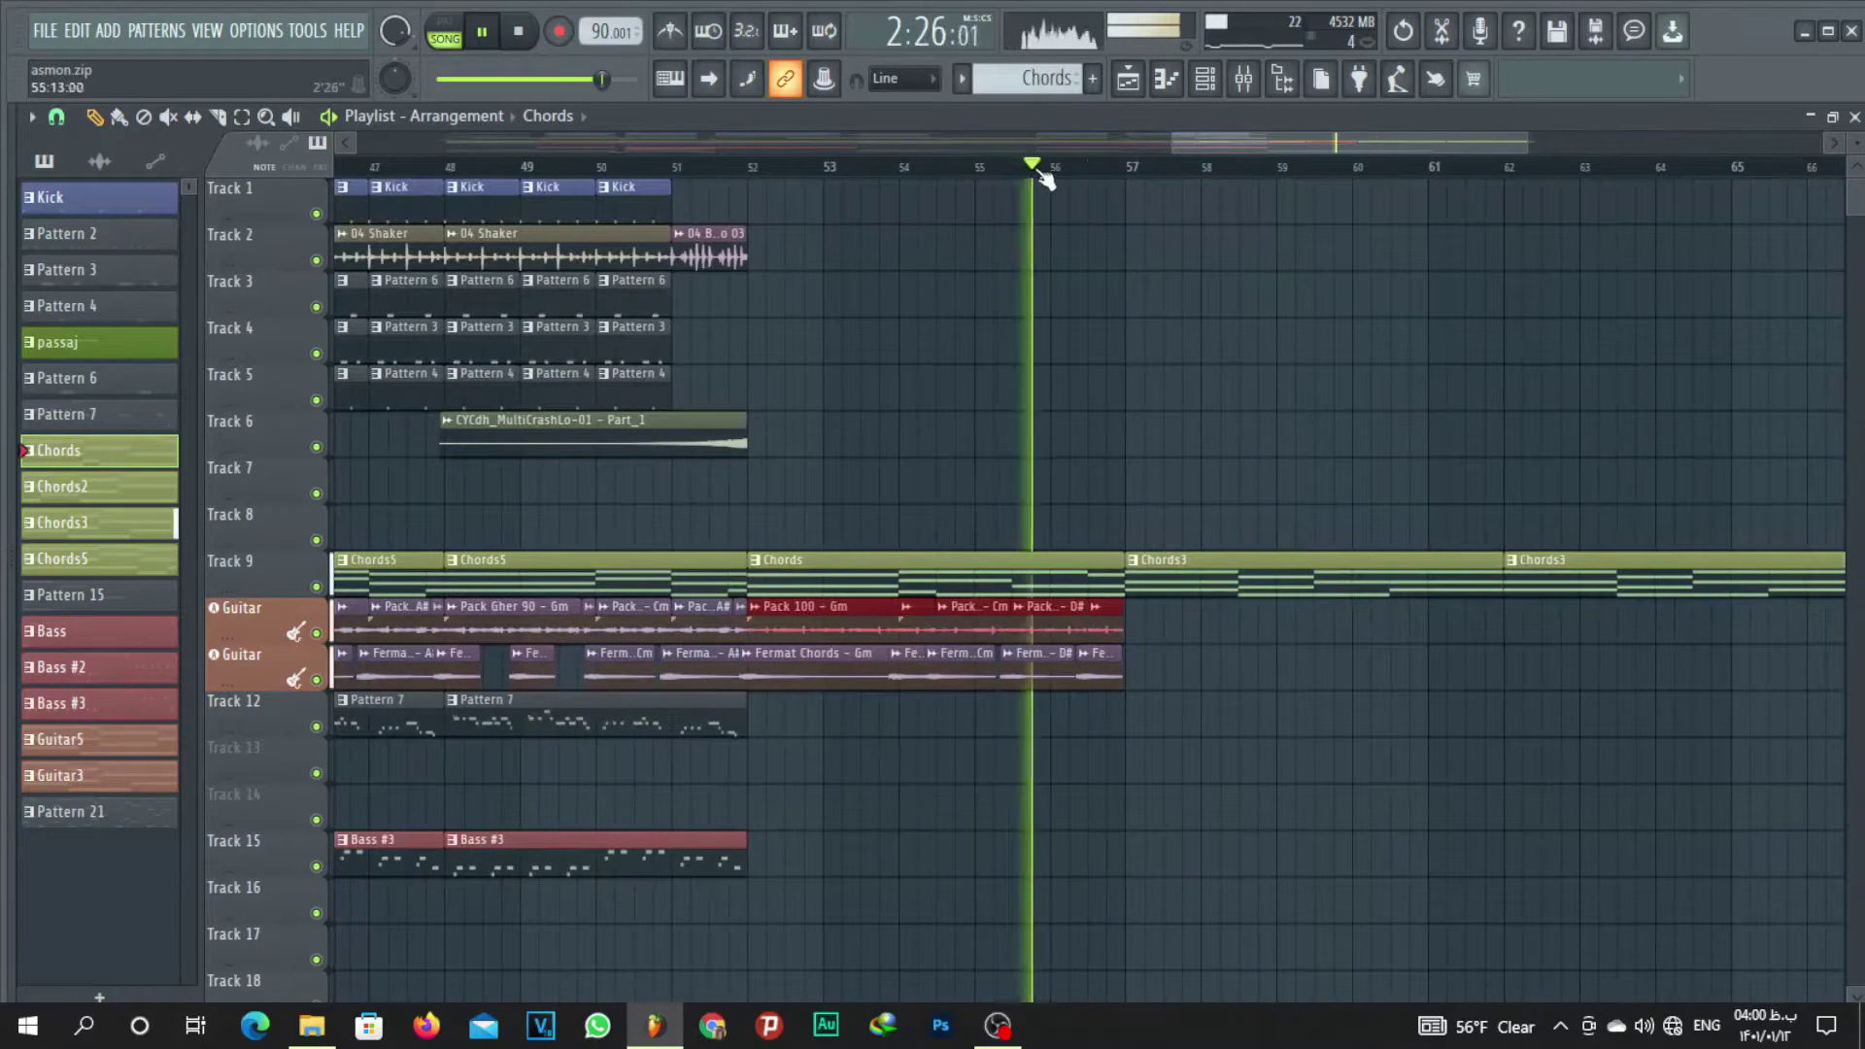
scroll(1096, 170, "up", 2)
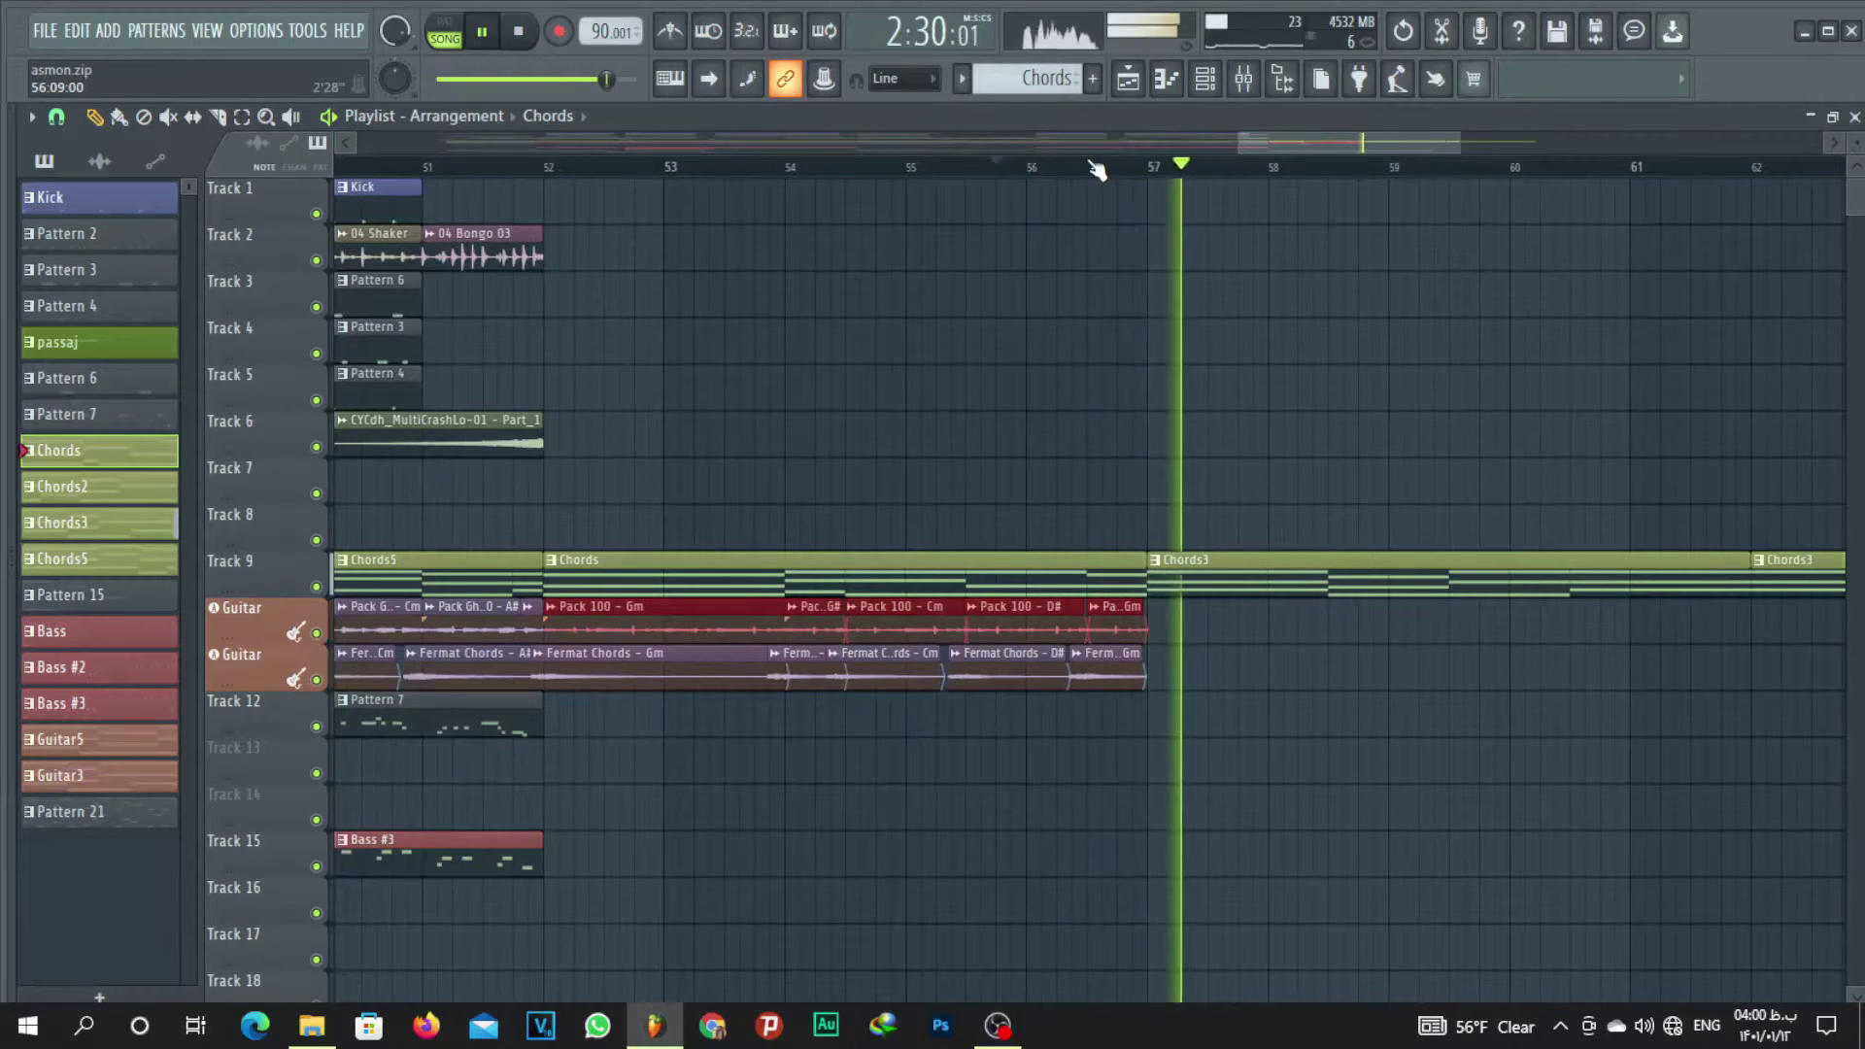
scroll(1096, 170, "down", 1)
scroll(1103, 168, "down", 8)
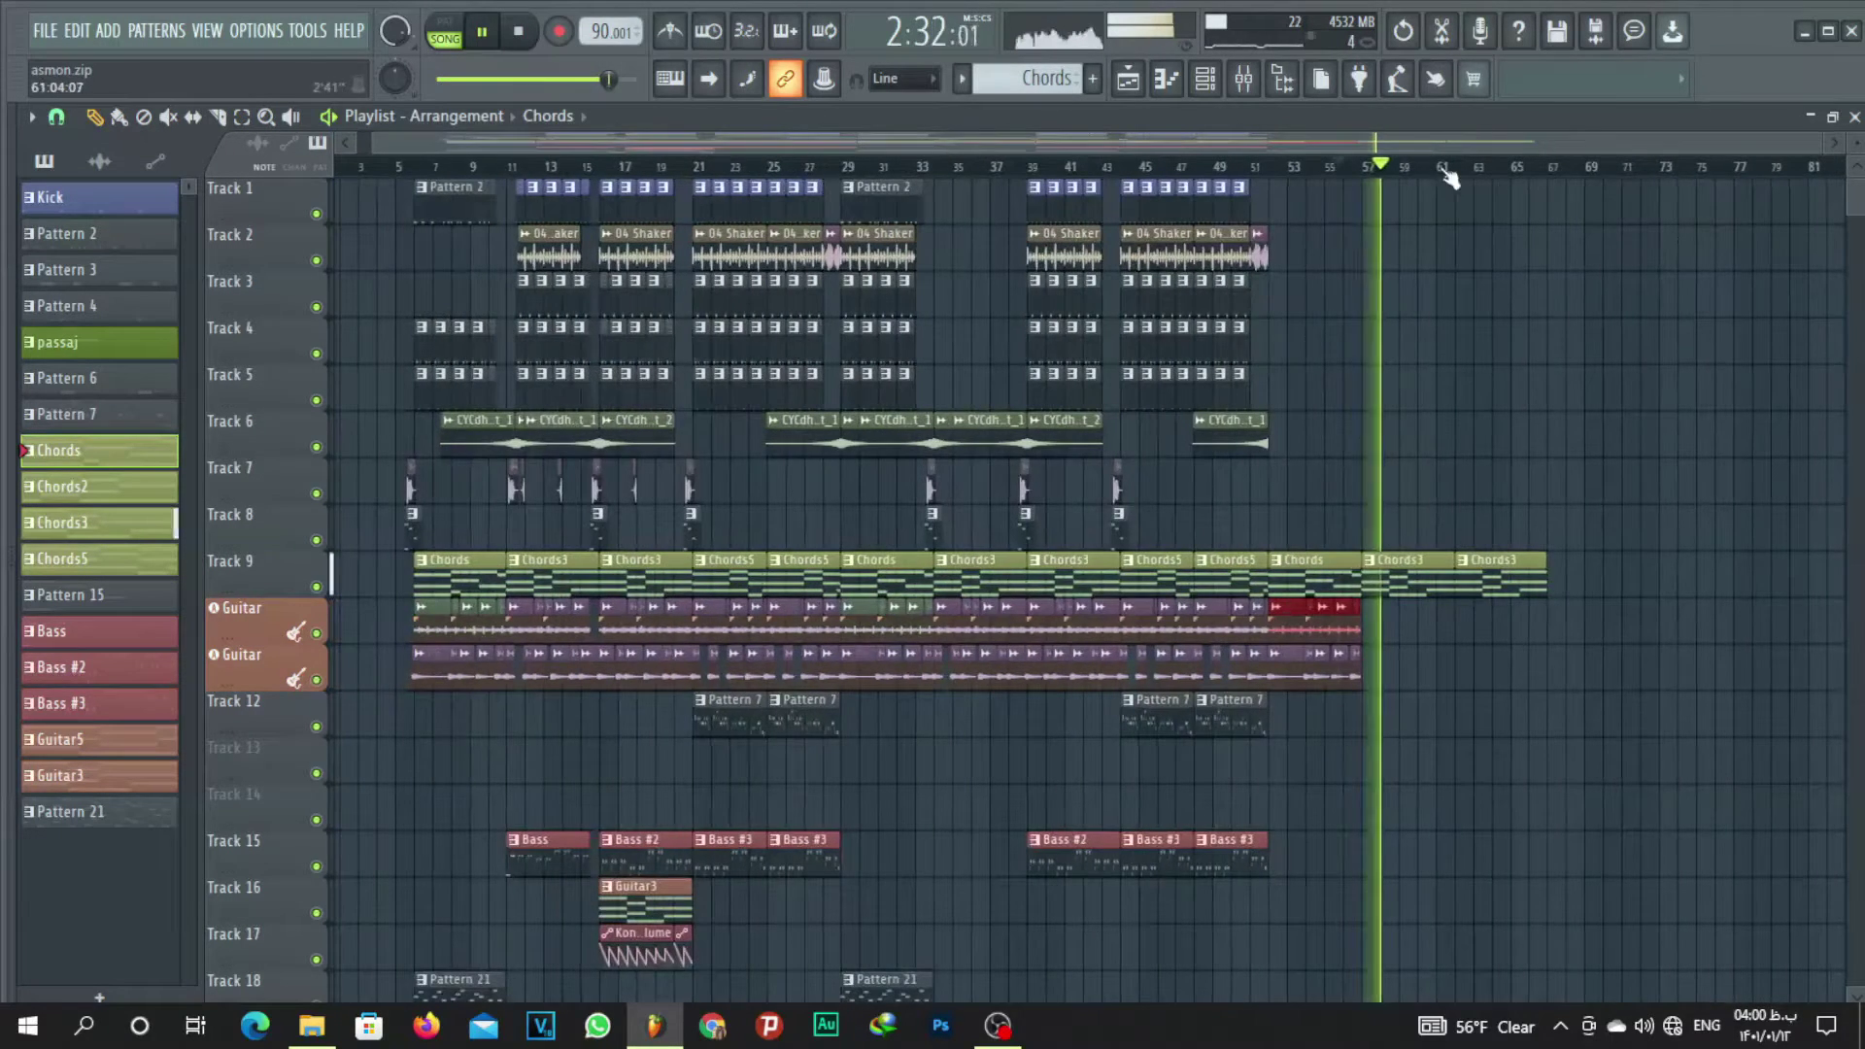
key("space")
scroll(1447, 174, "up", 4)
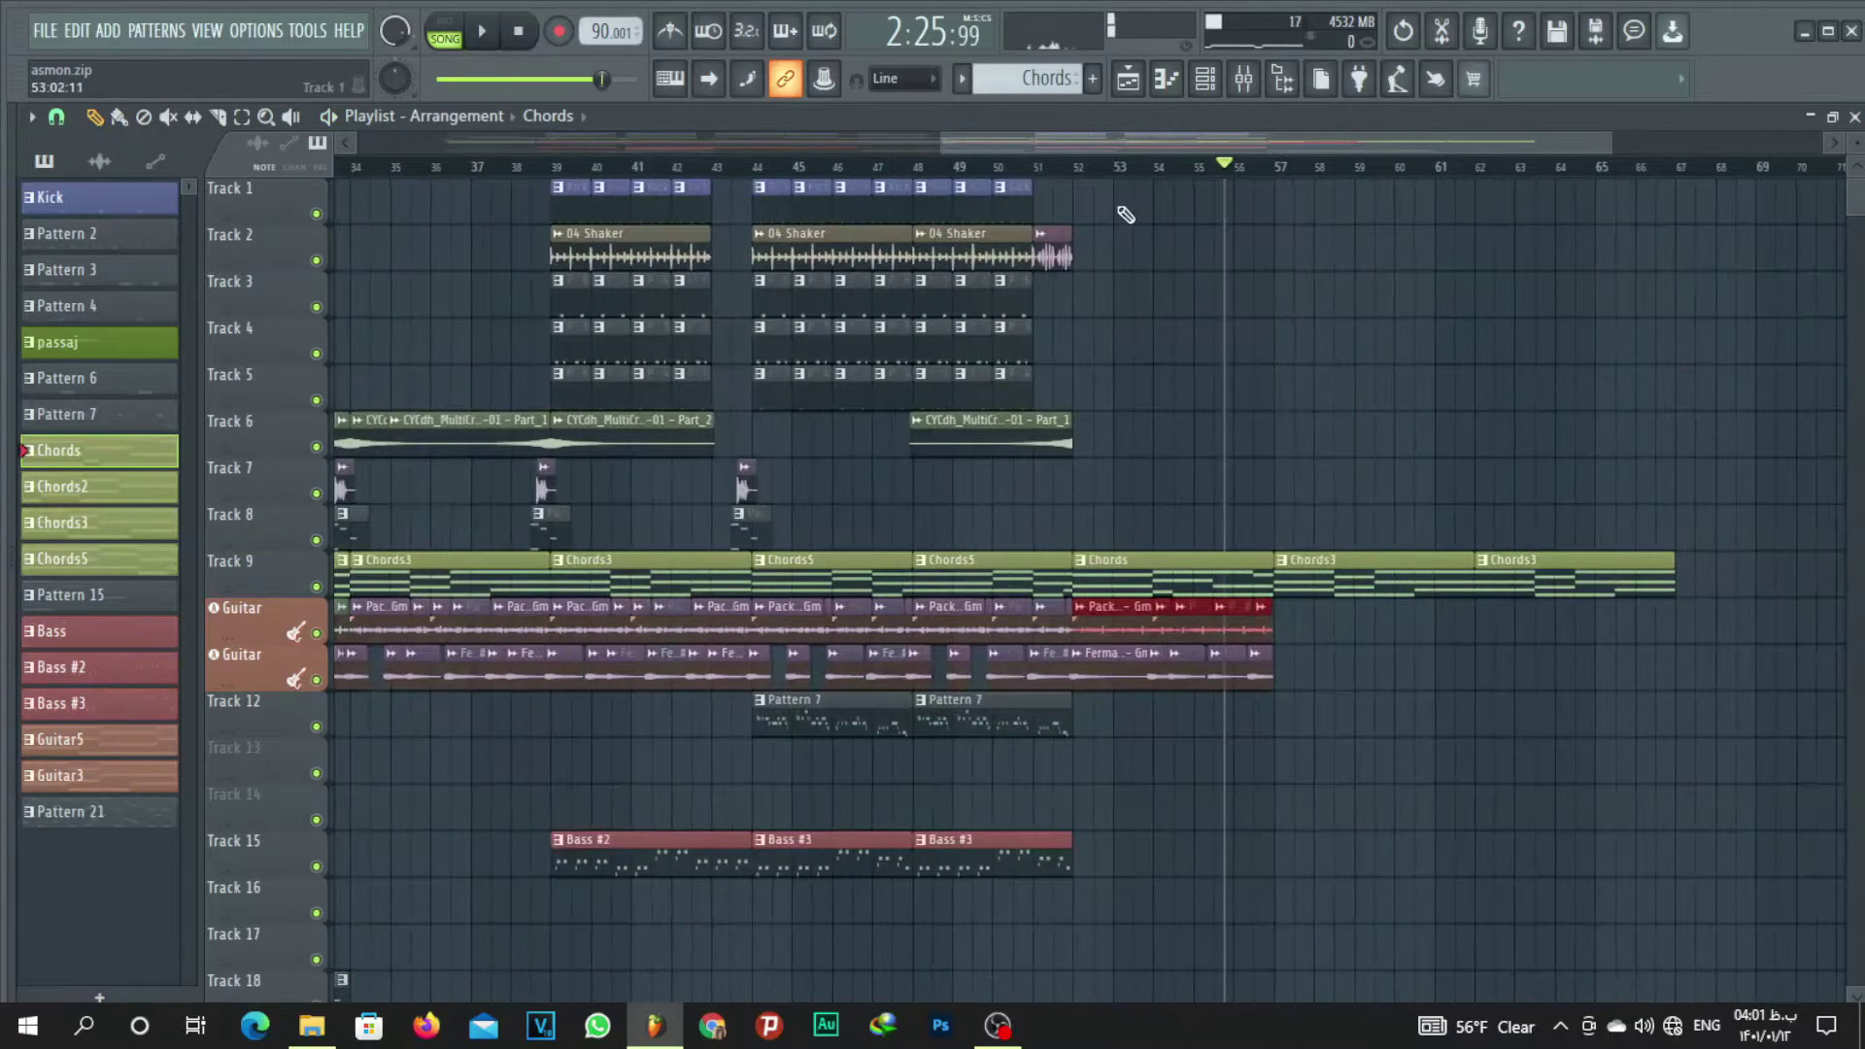
Copy the drum clips of bars 44 to 51 on Tracks 1 to 5 to bar 57, and play the change into them.
left_click_drag(1120, 208, 763, 416)
left_click_drag(779, 217, 1294, 199)
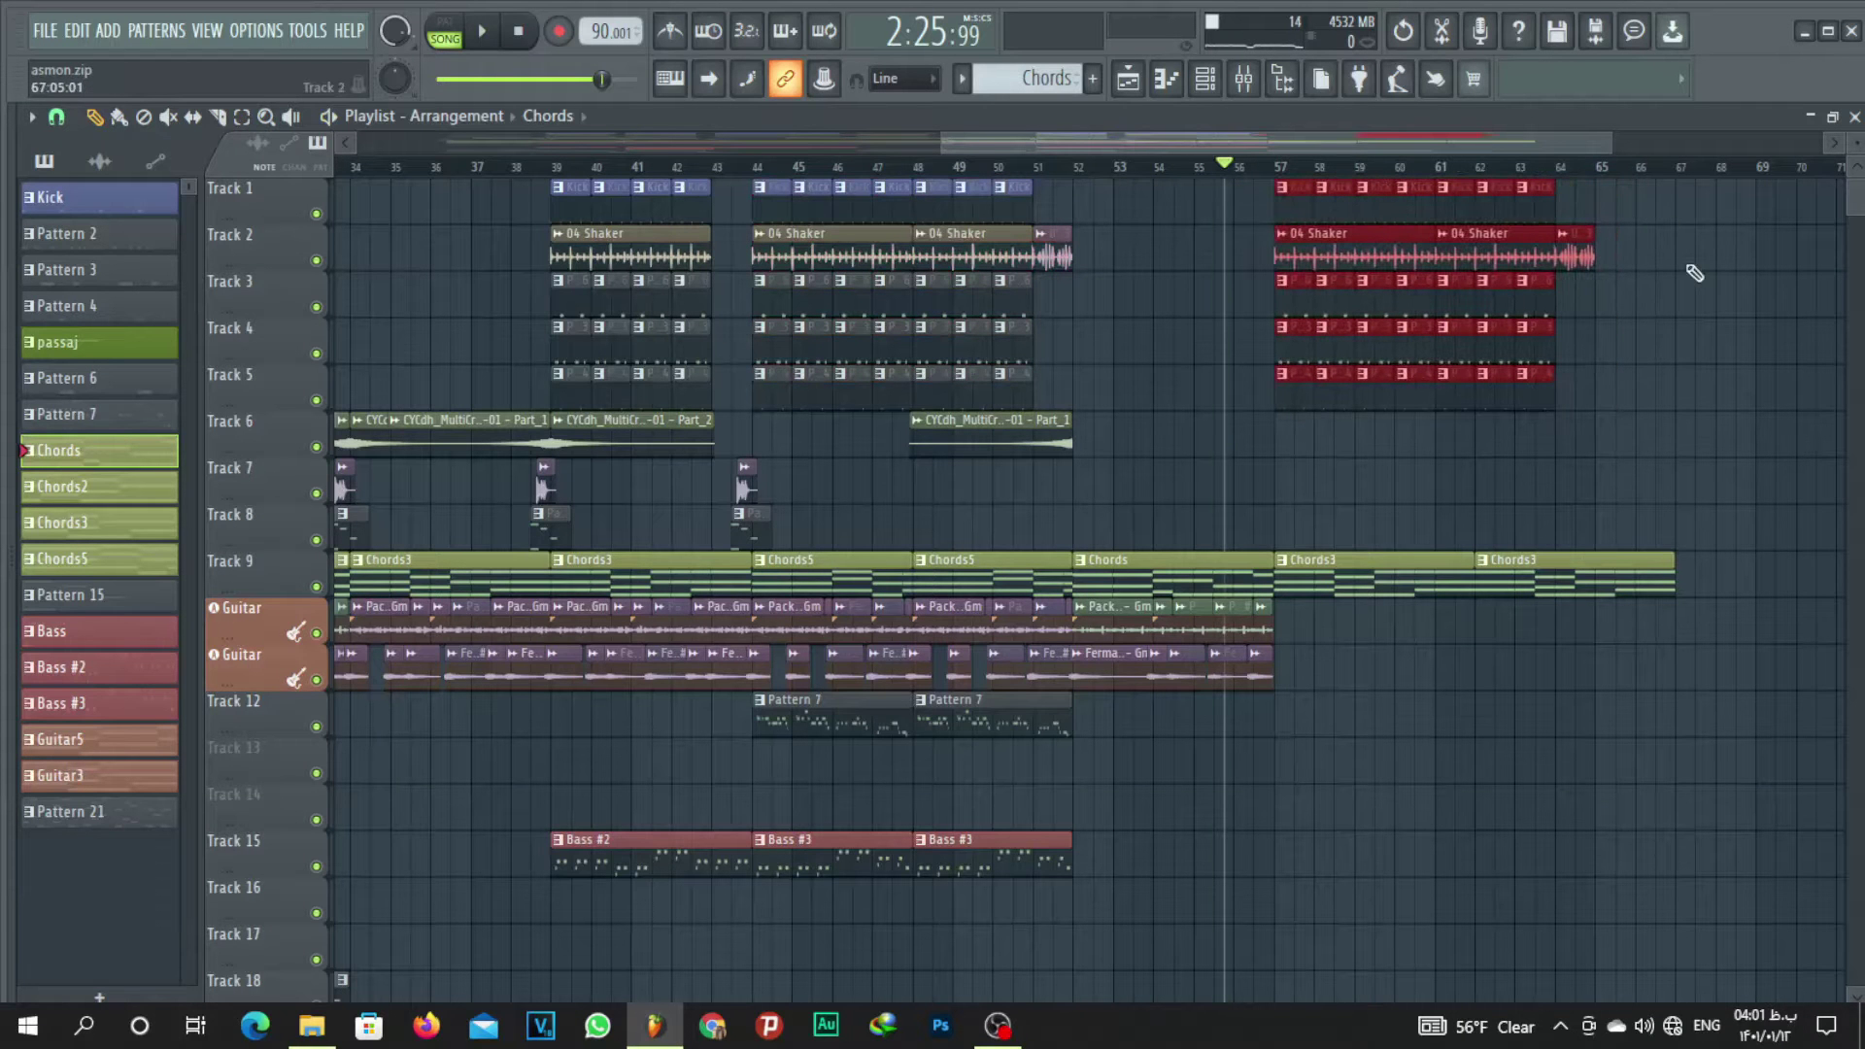
key("space")
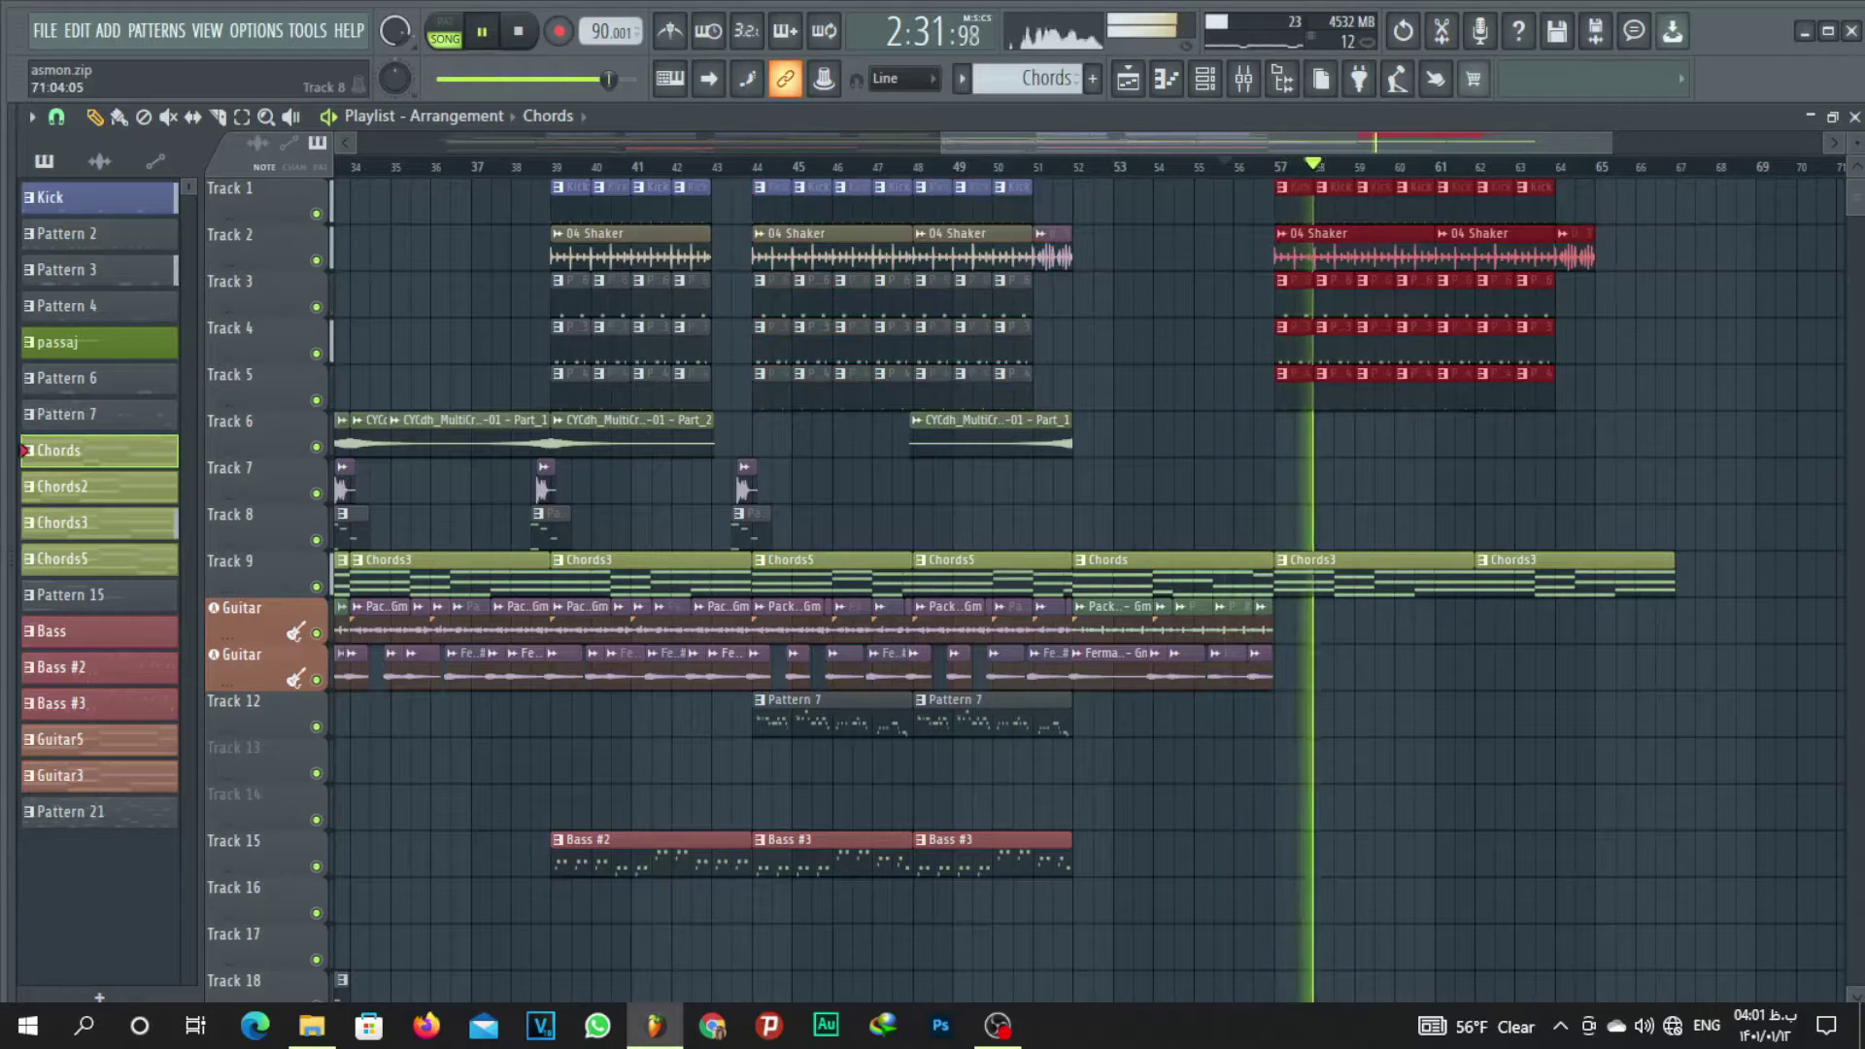
key("space")
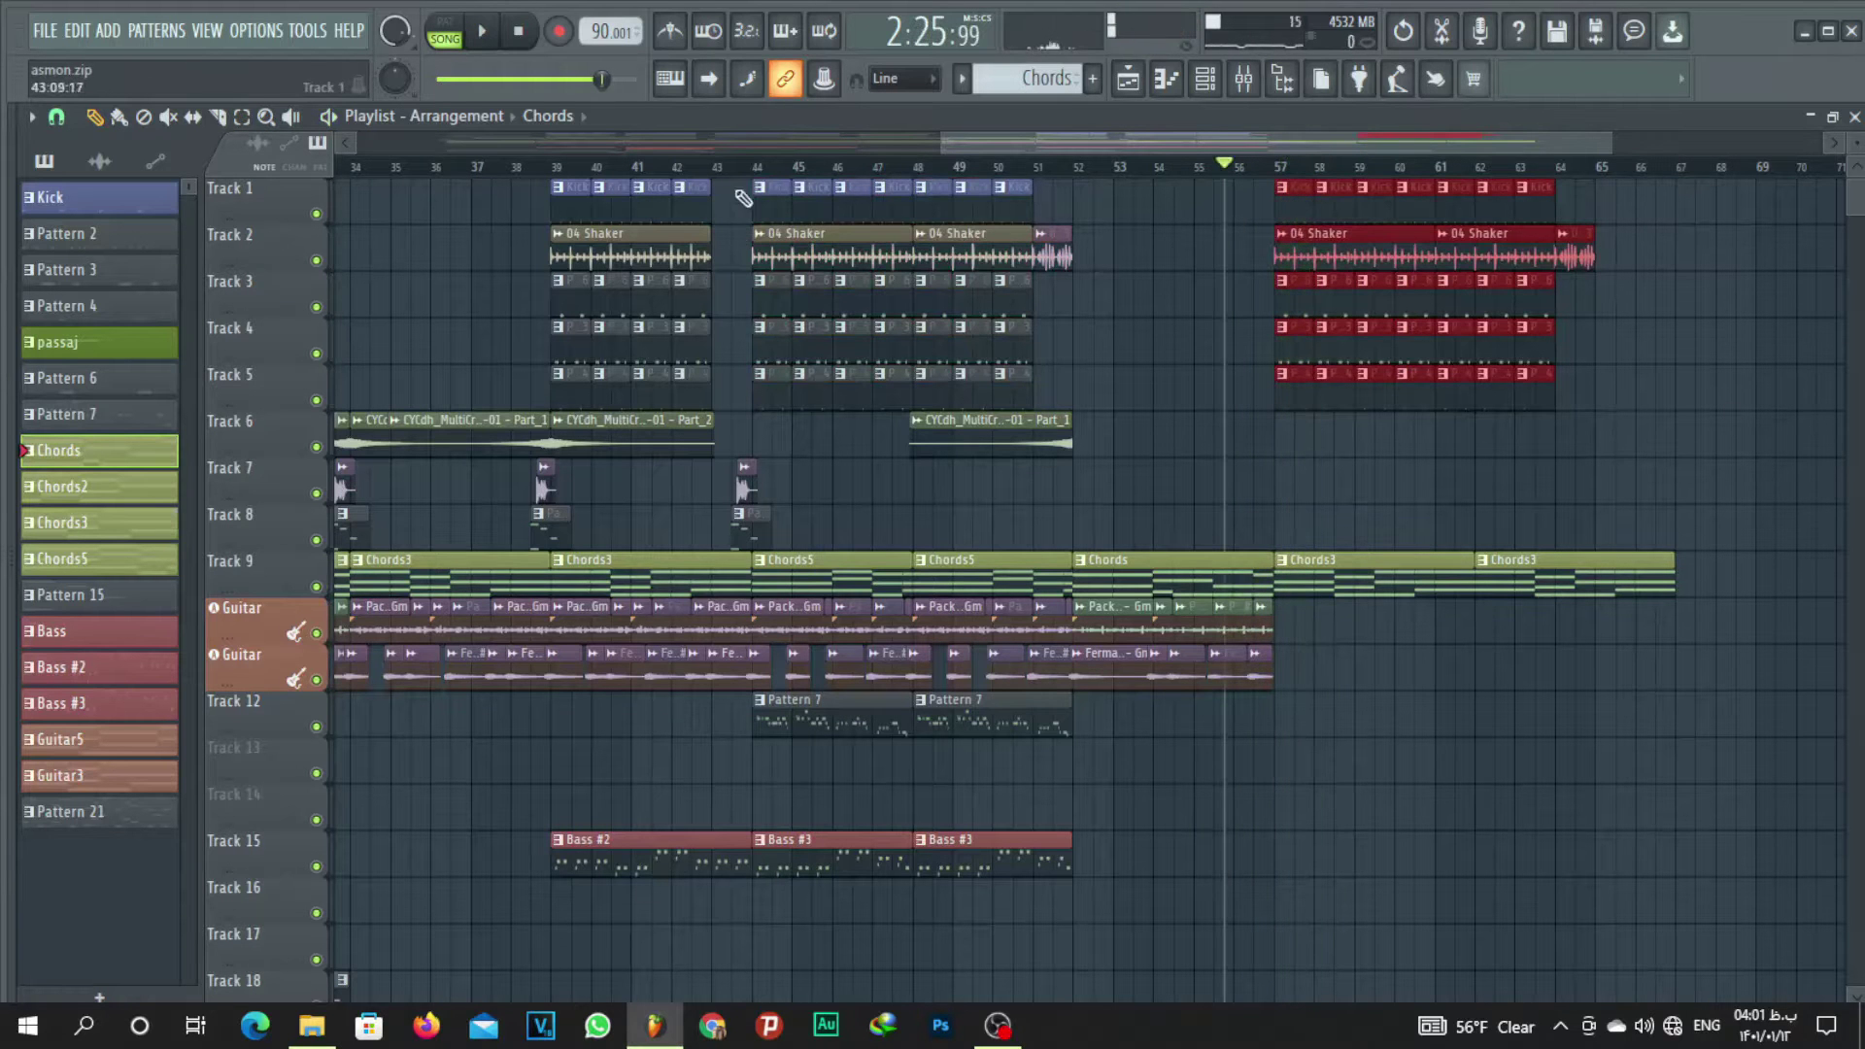
Copy the first Bass clip from bar 11 to Track 14 so it starts halfway through bar 56, and play it with the drums.
scroll(743, 199, "down", 5)
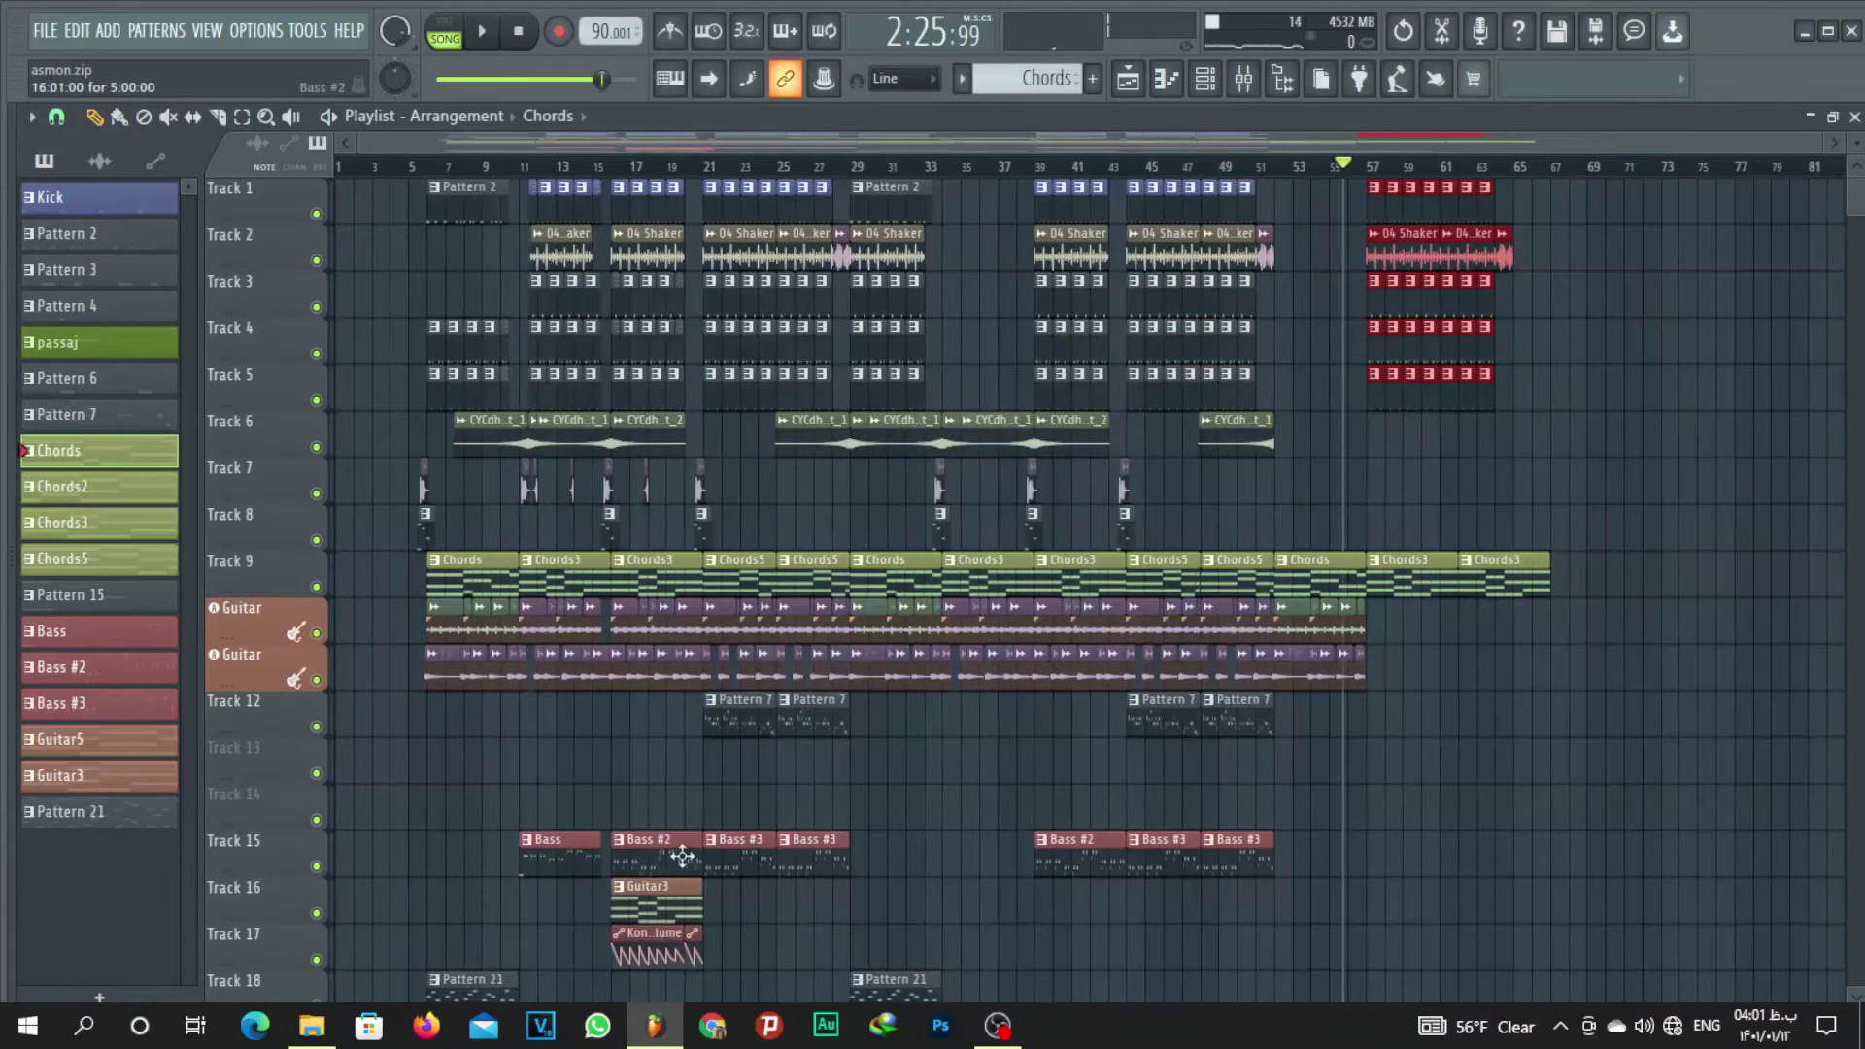
left_click_drag(563, 853, 1479, 794)
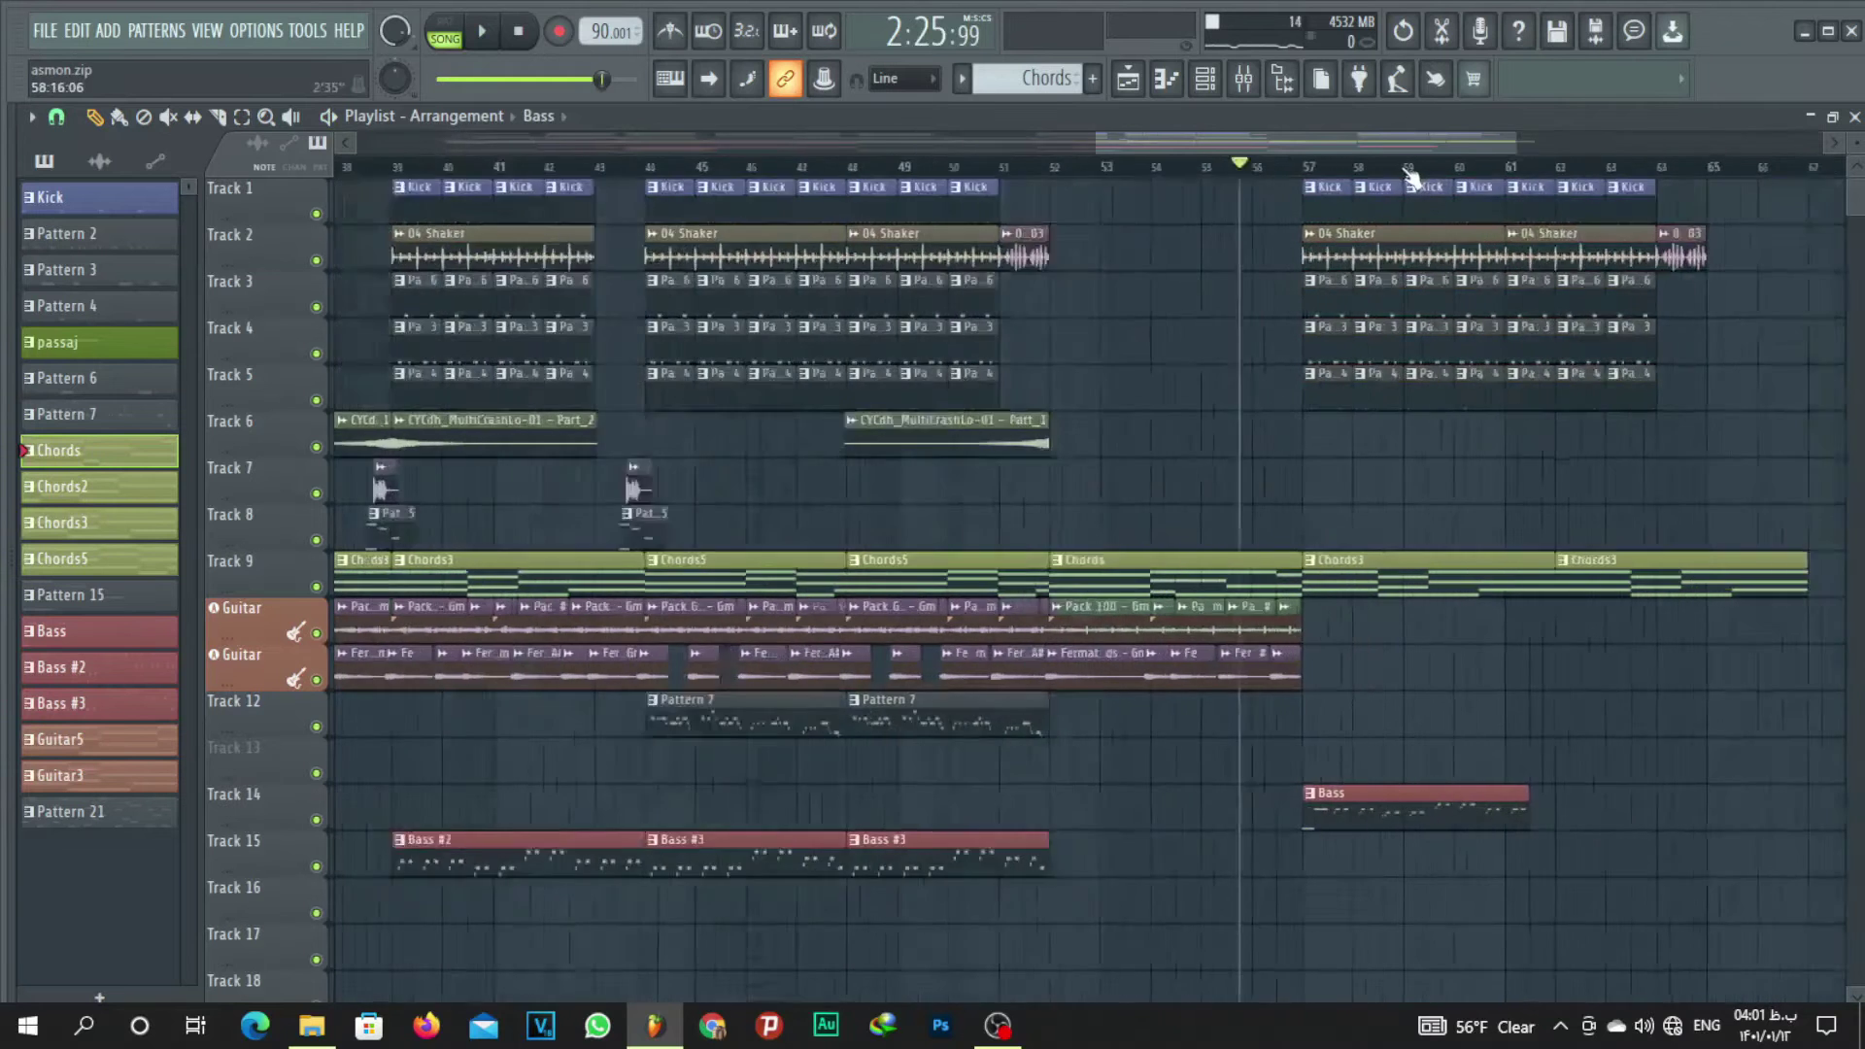
scroll(1416, 175, "up", 5)
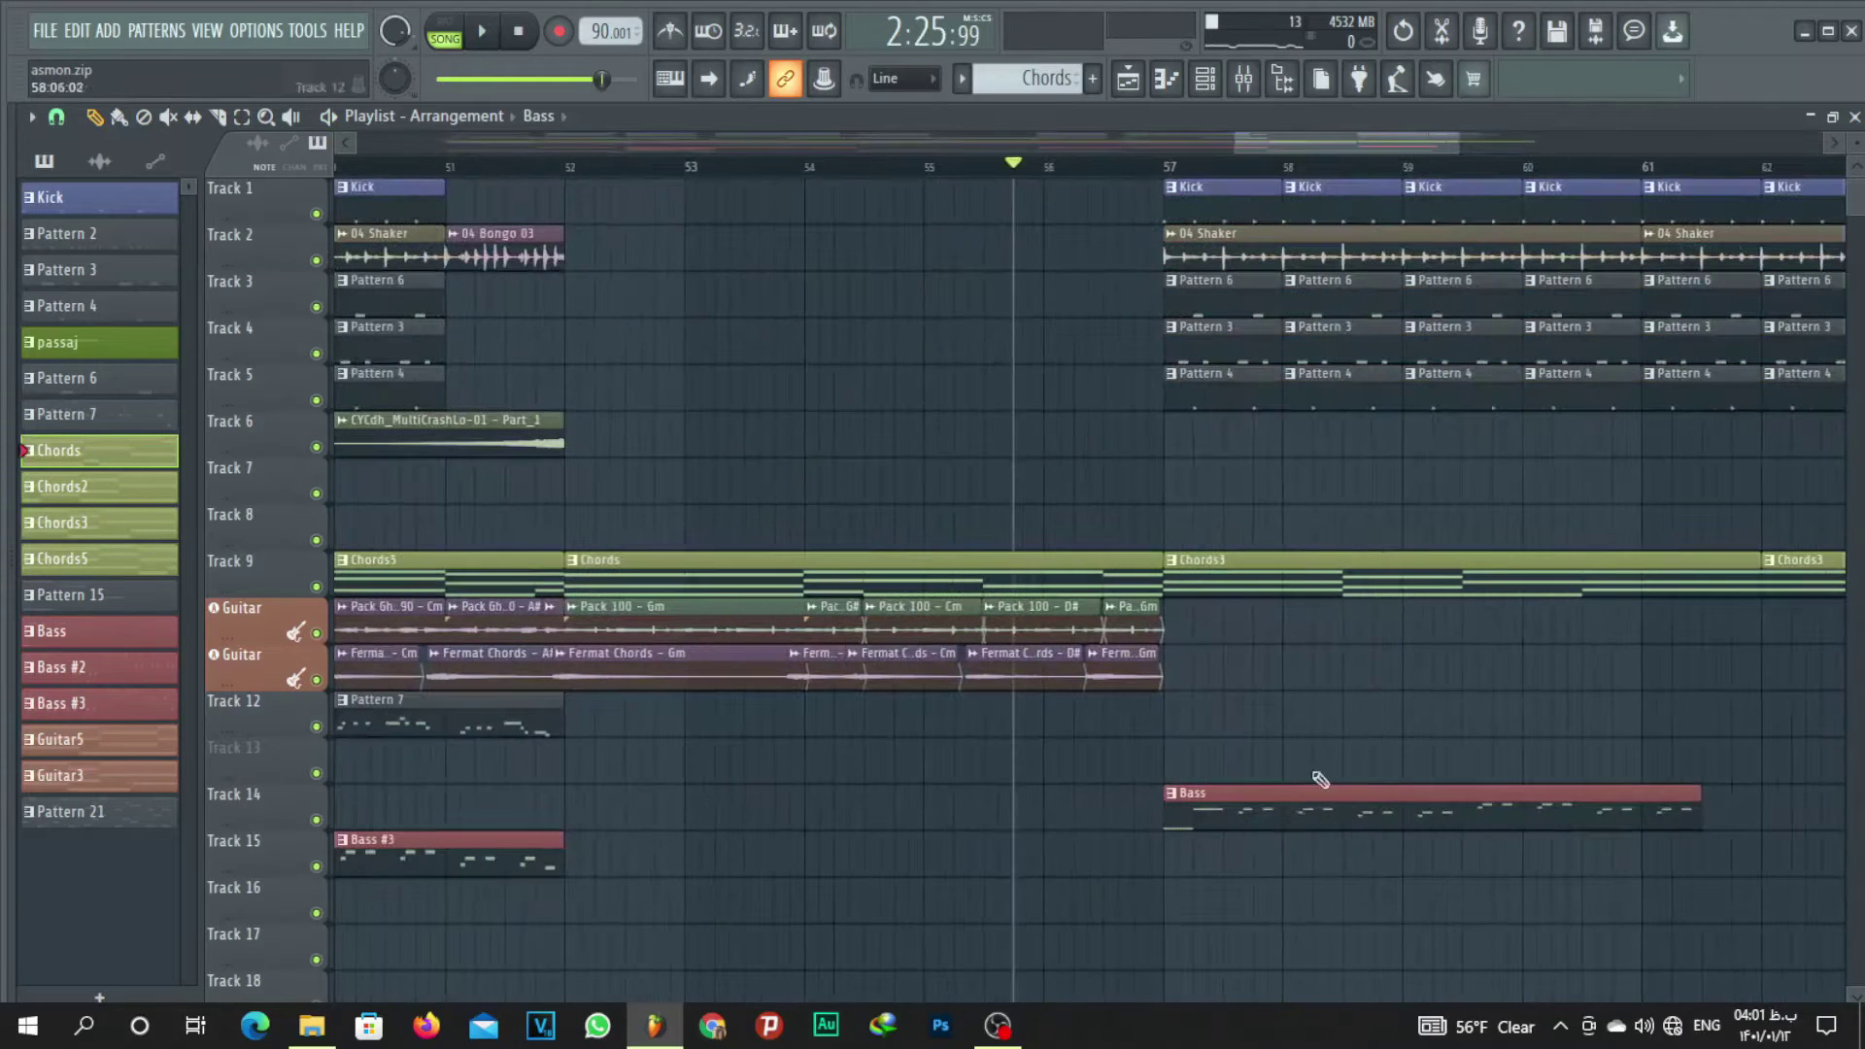
left_click(1246, 791)
key("space")
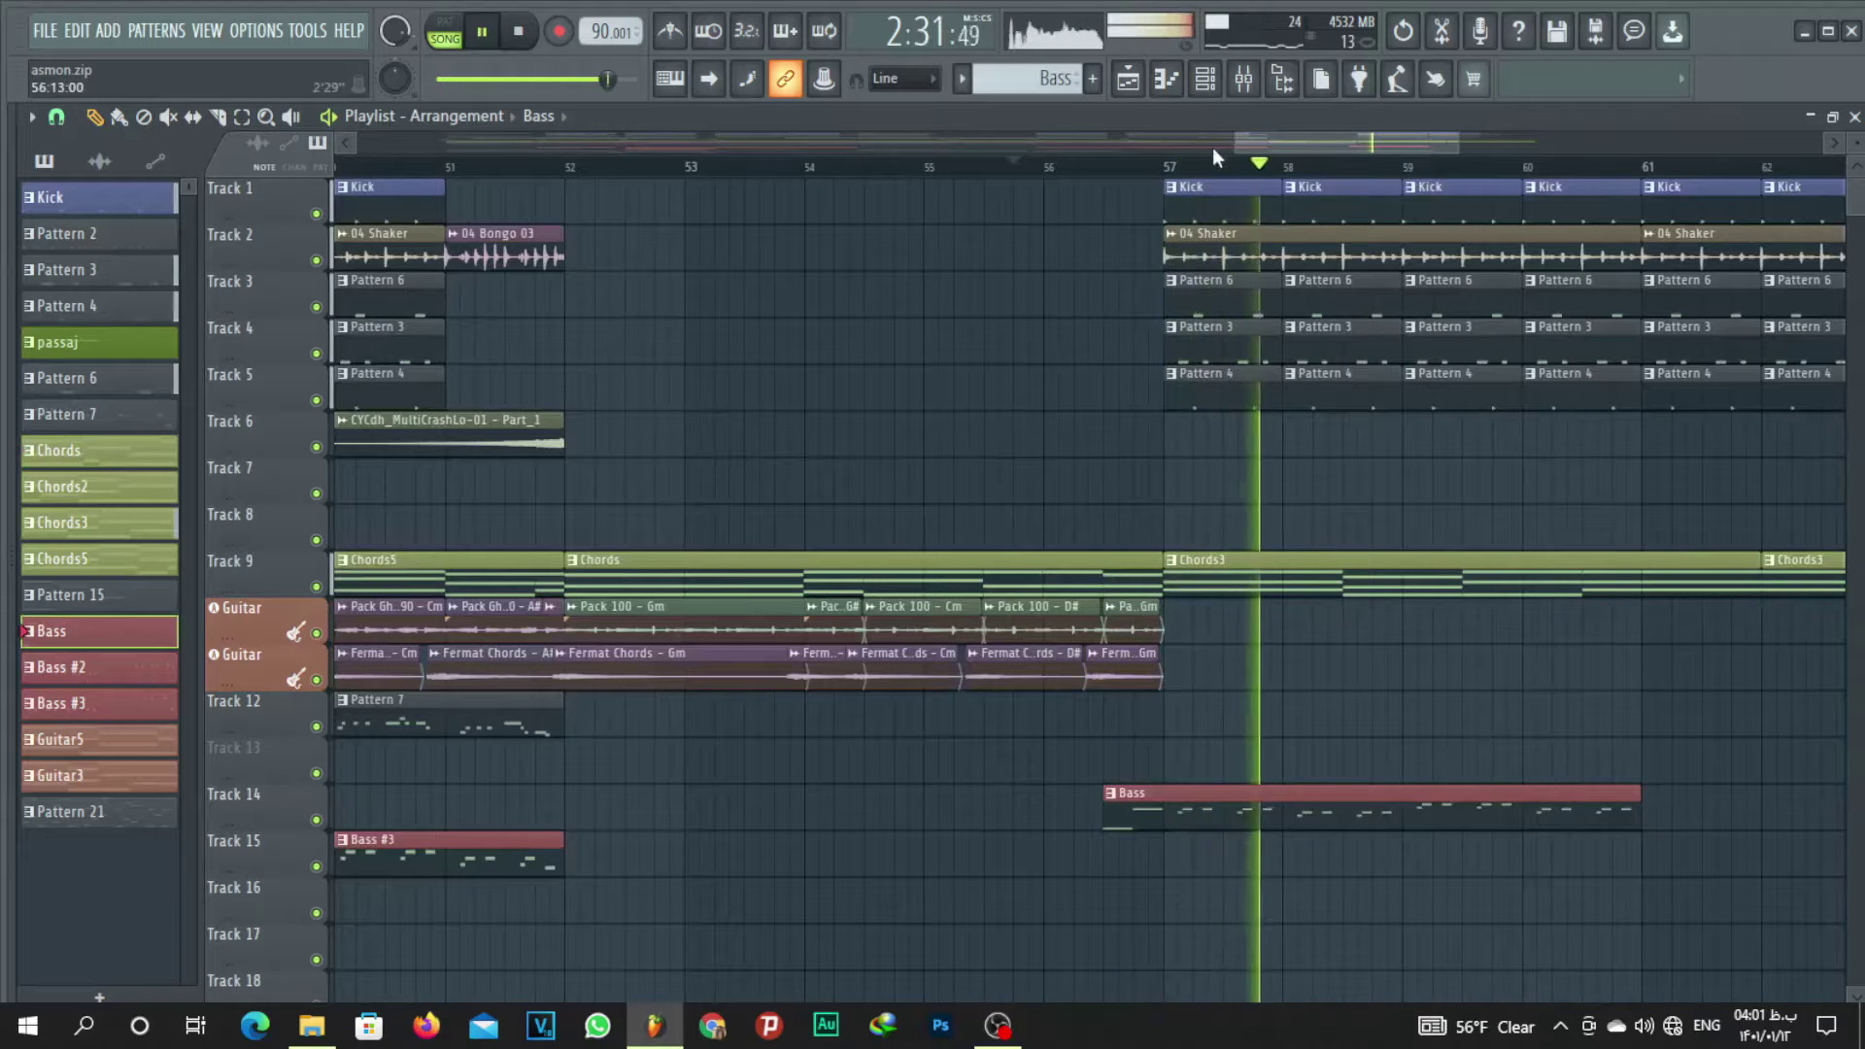
left_click_drag(1298, 138, 1331, 138)
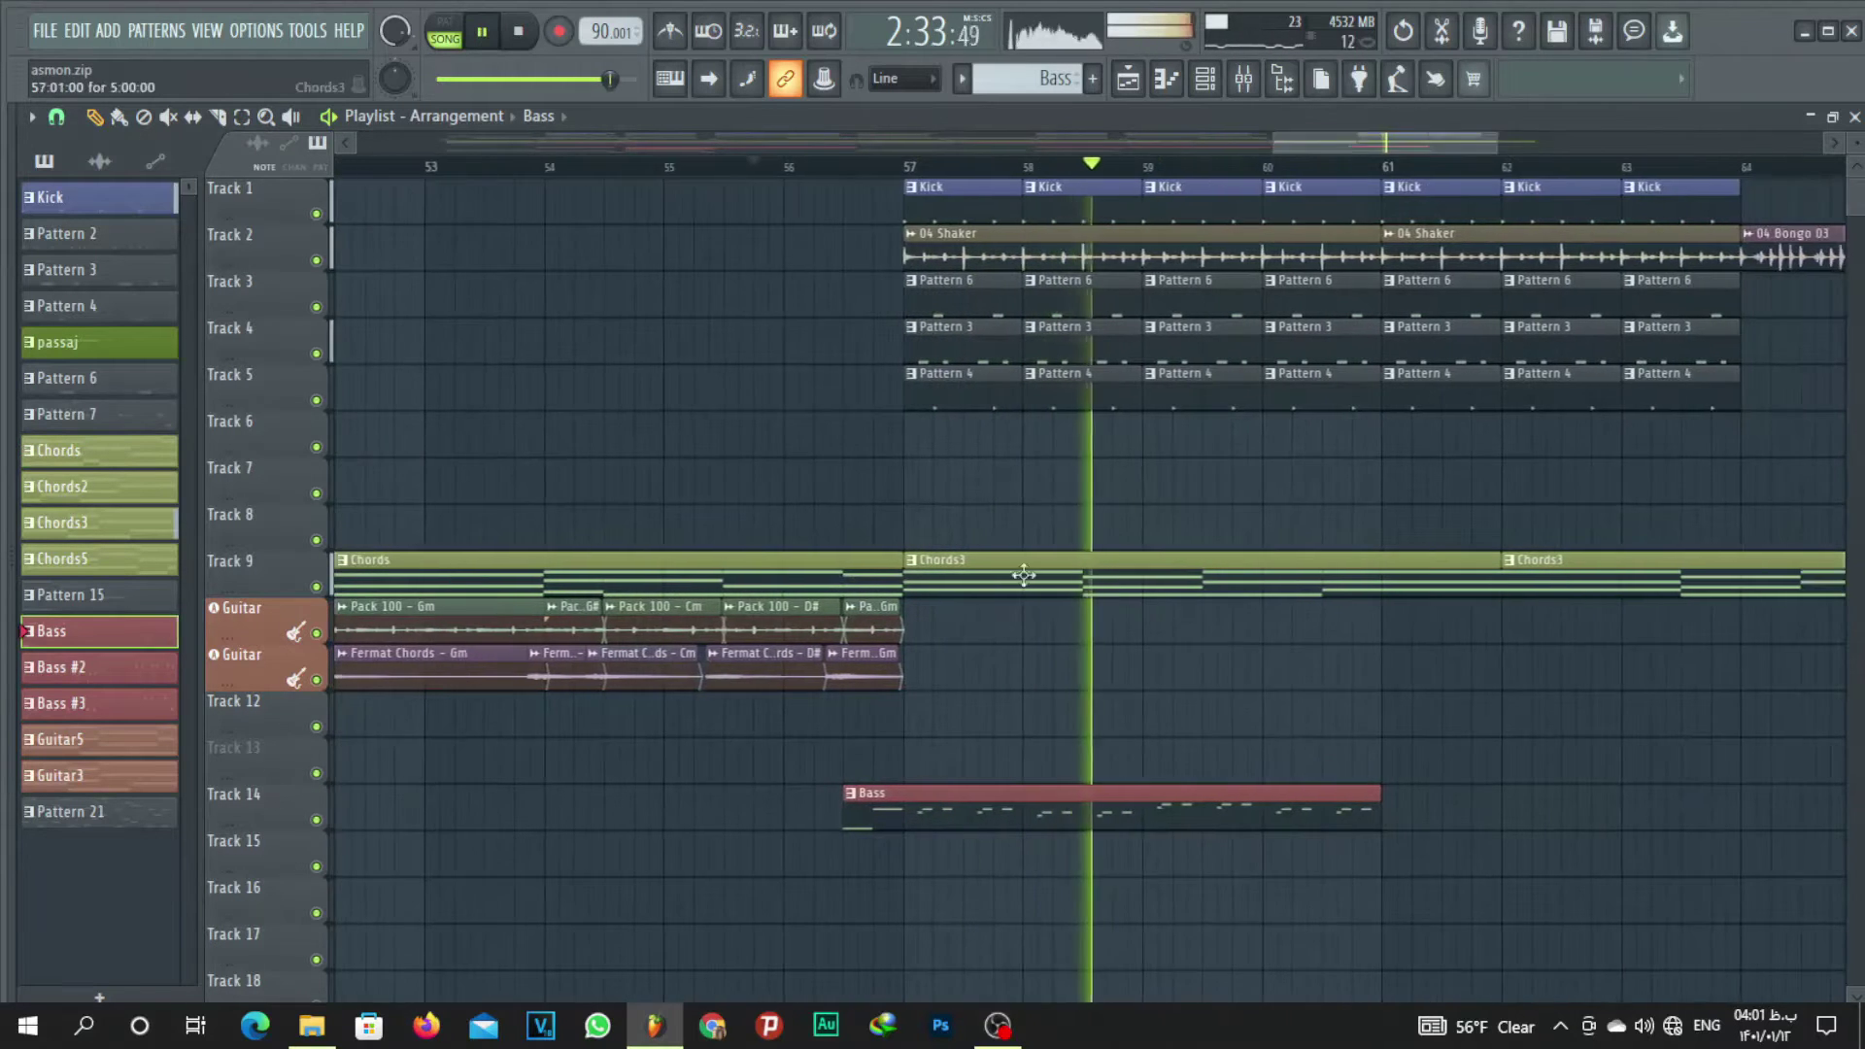
Trim the first half bar off the Chords3 clip at bar 57, align it to bar 57, and play the change.
key("space")
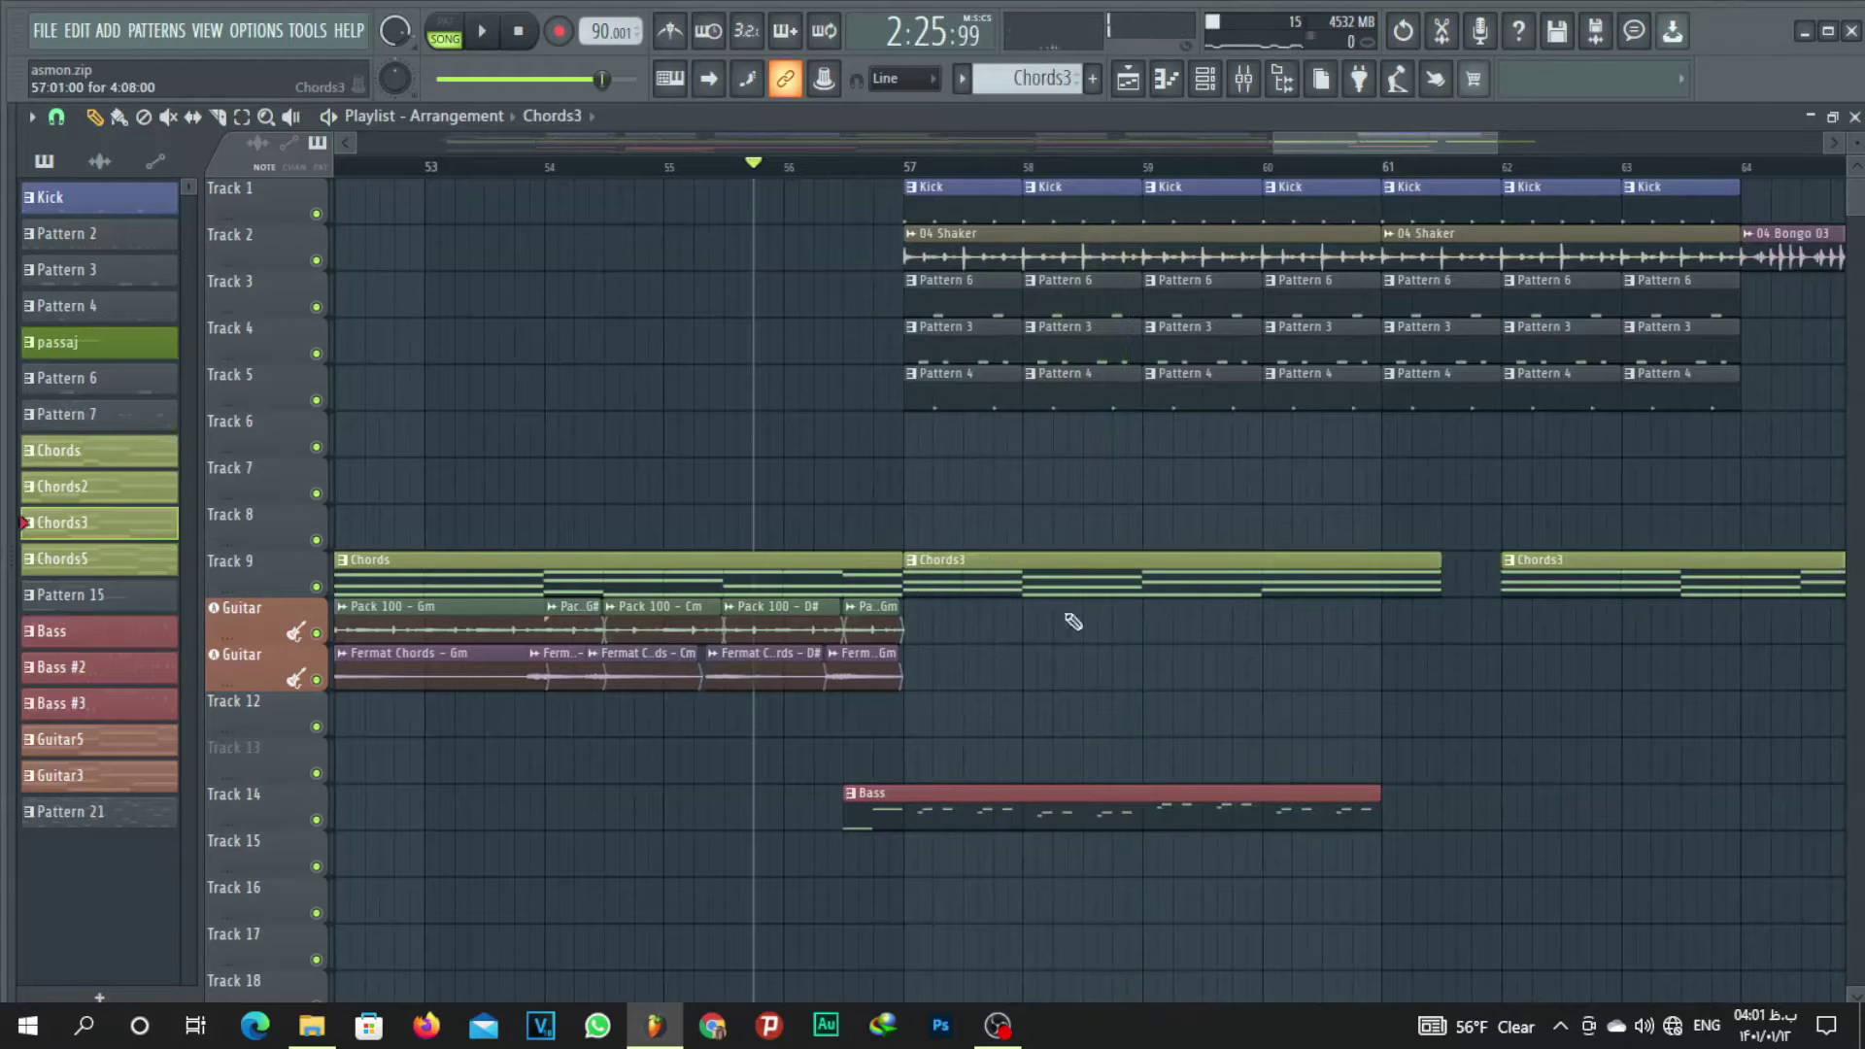
key("space")
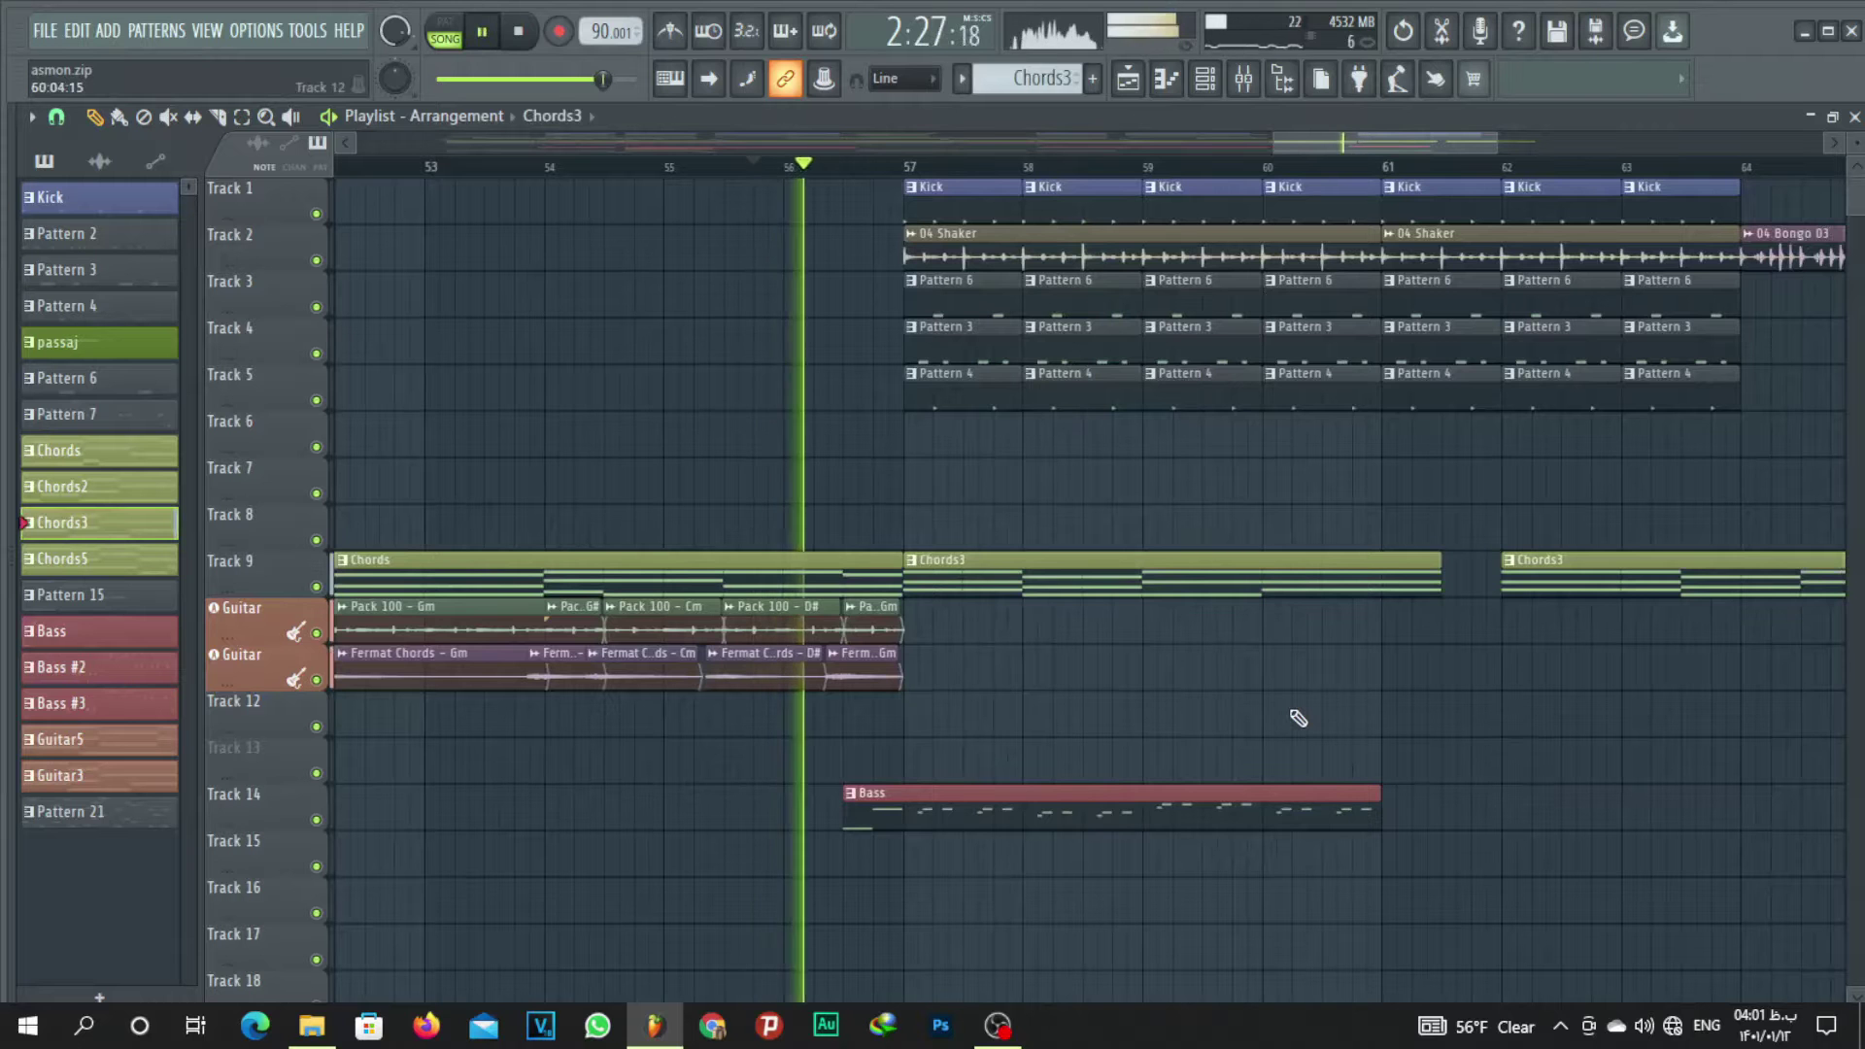
key("space")
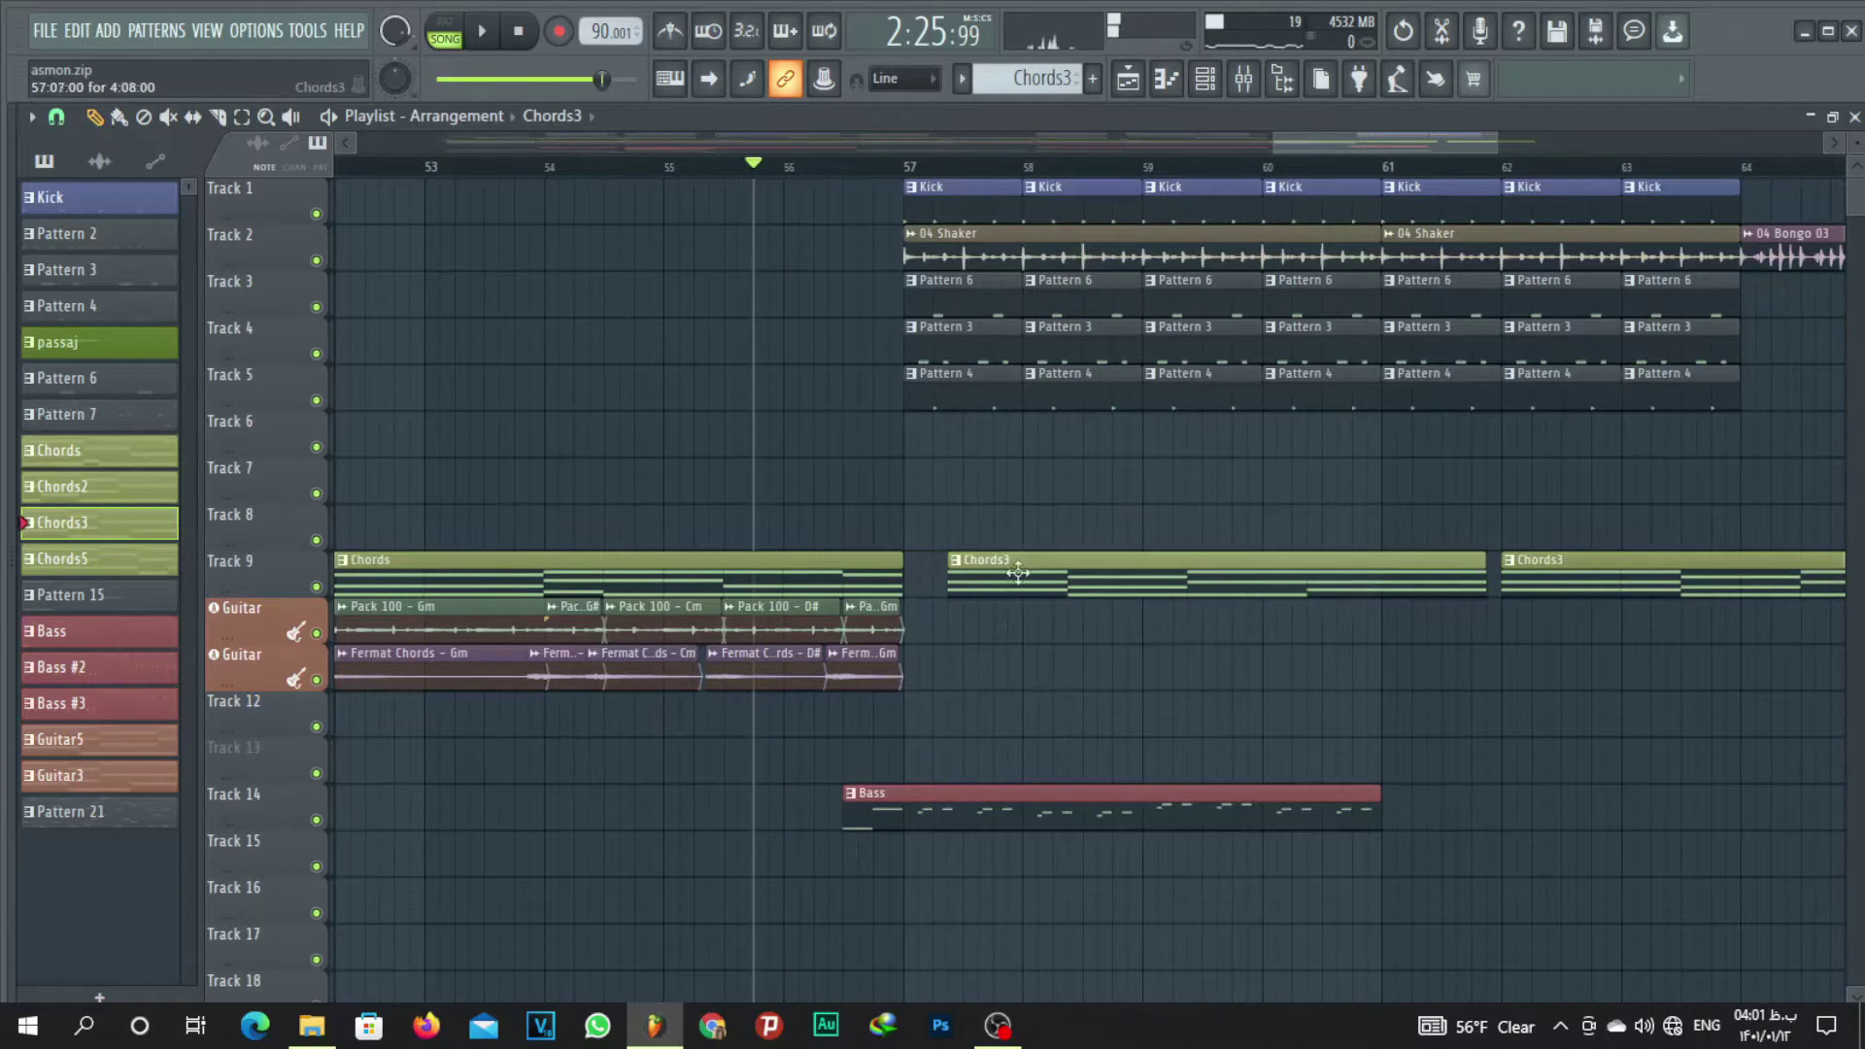
Remove the second Chords3 clip at bar 62 and place the trimmed Chords3 clip at bar 57 on Track 9.
scroll(877, 809, "down", 4)
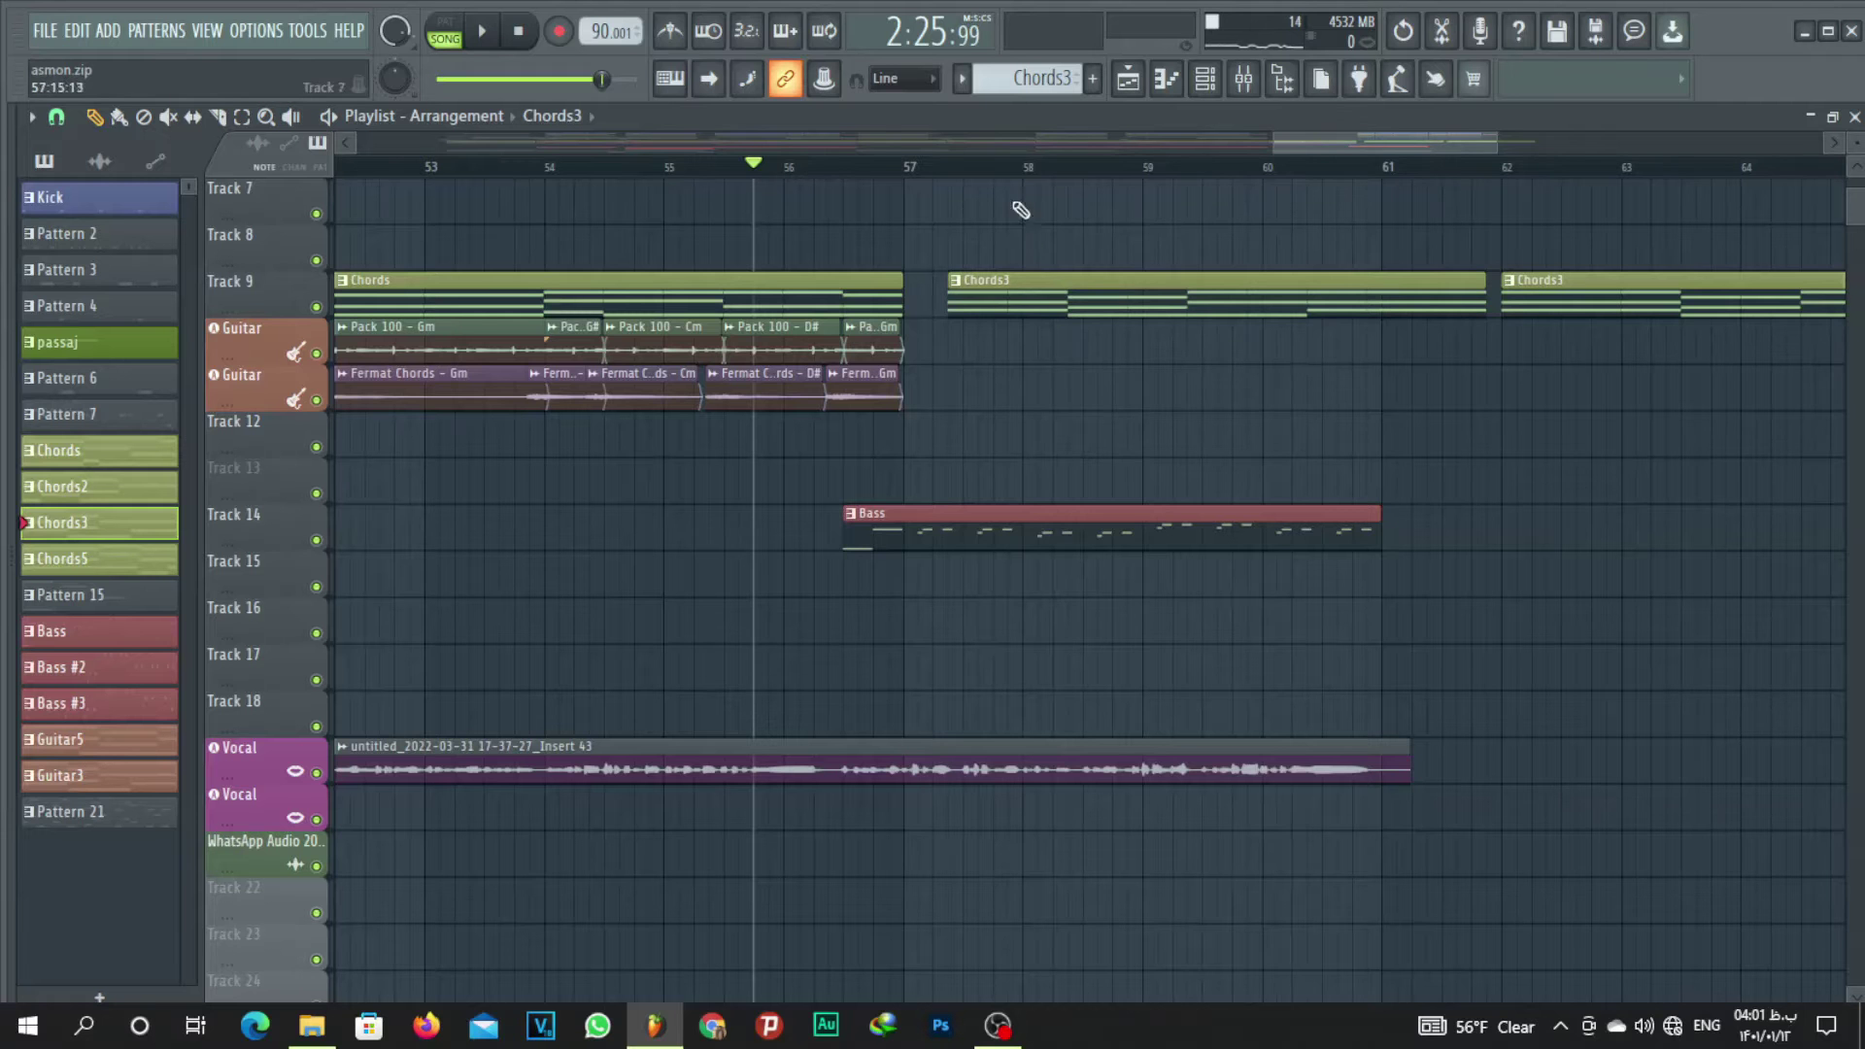
scroll(1011, 180, "down", 3)
scroll(1010, 180, "up", 2)
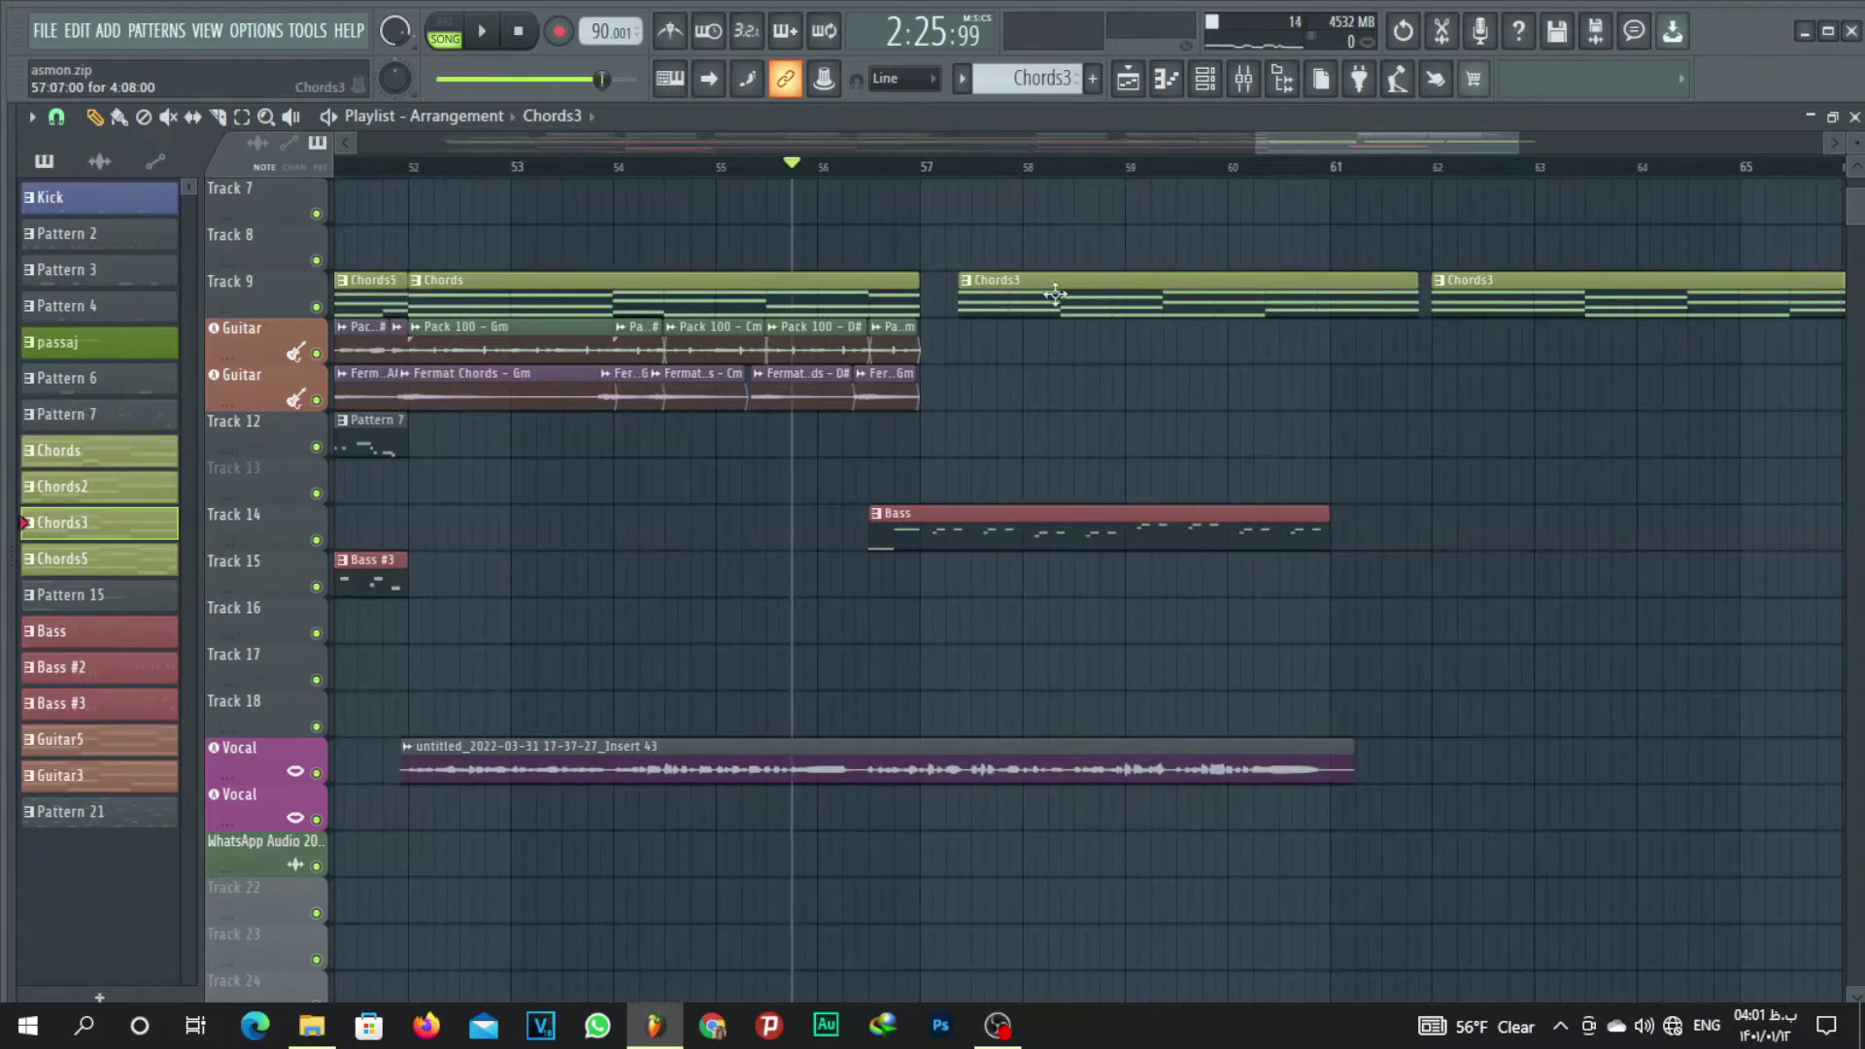
scroll(923, 175, "down", 3)
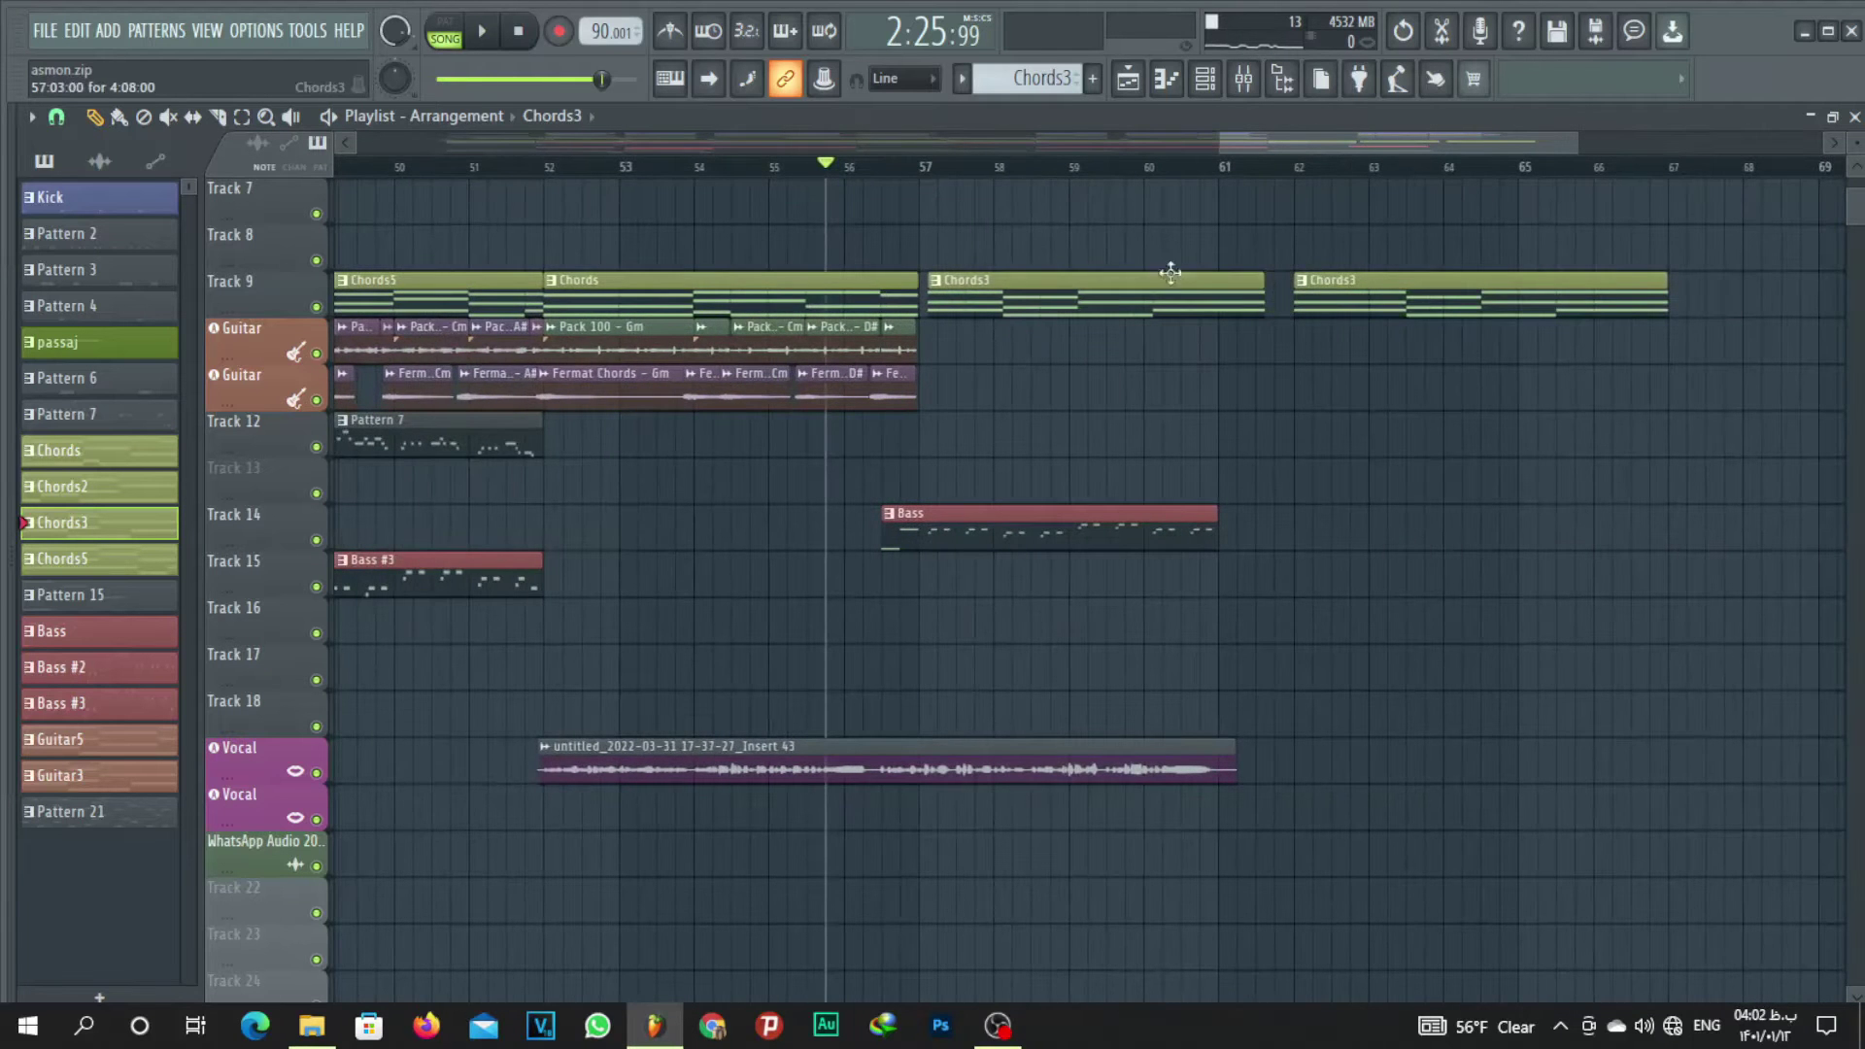
scroll(1003, 175, "up", 4)
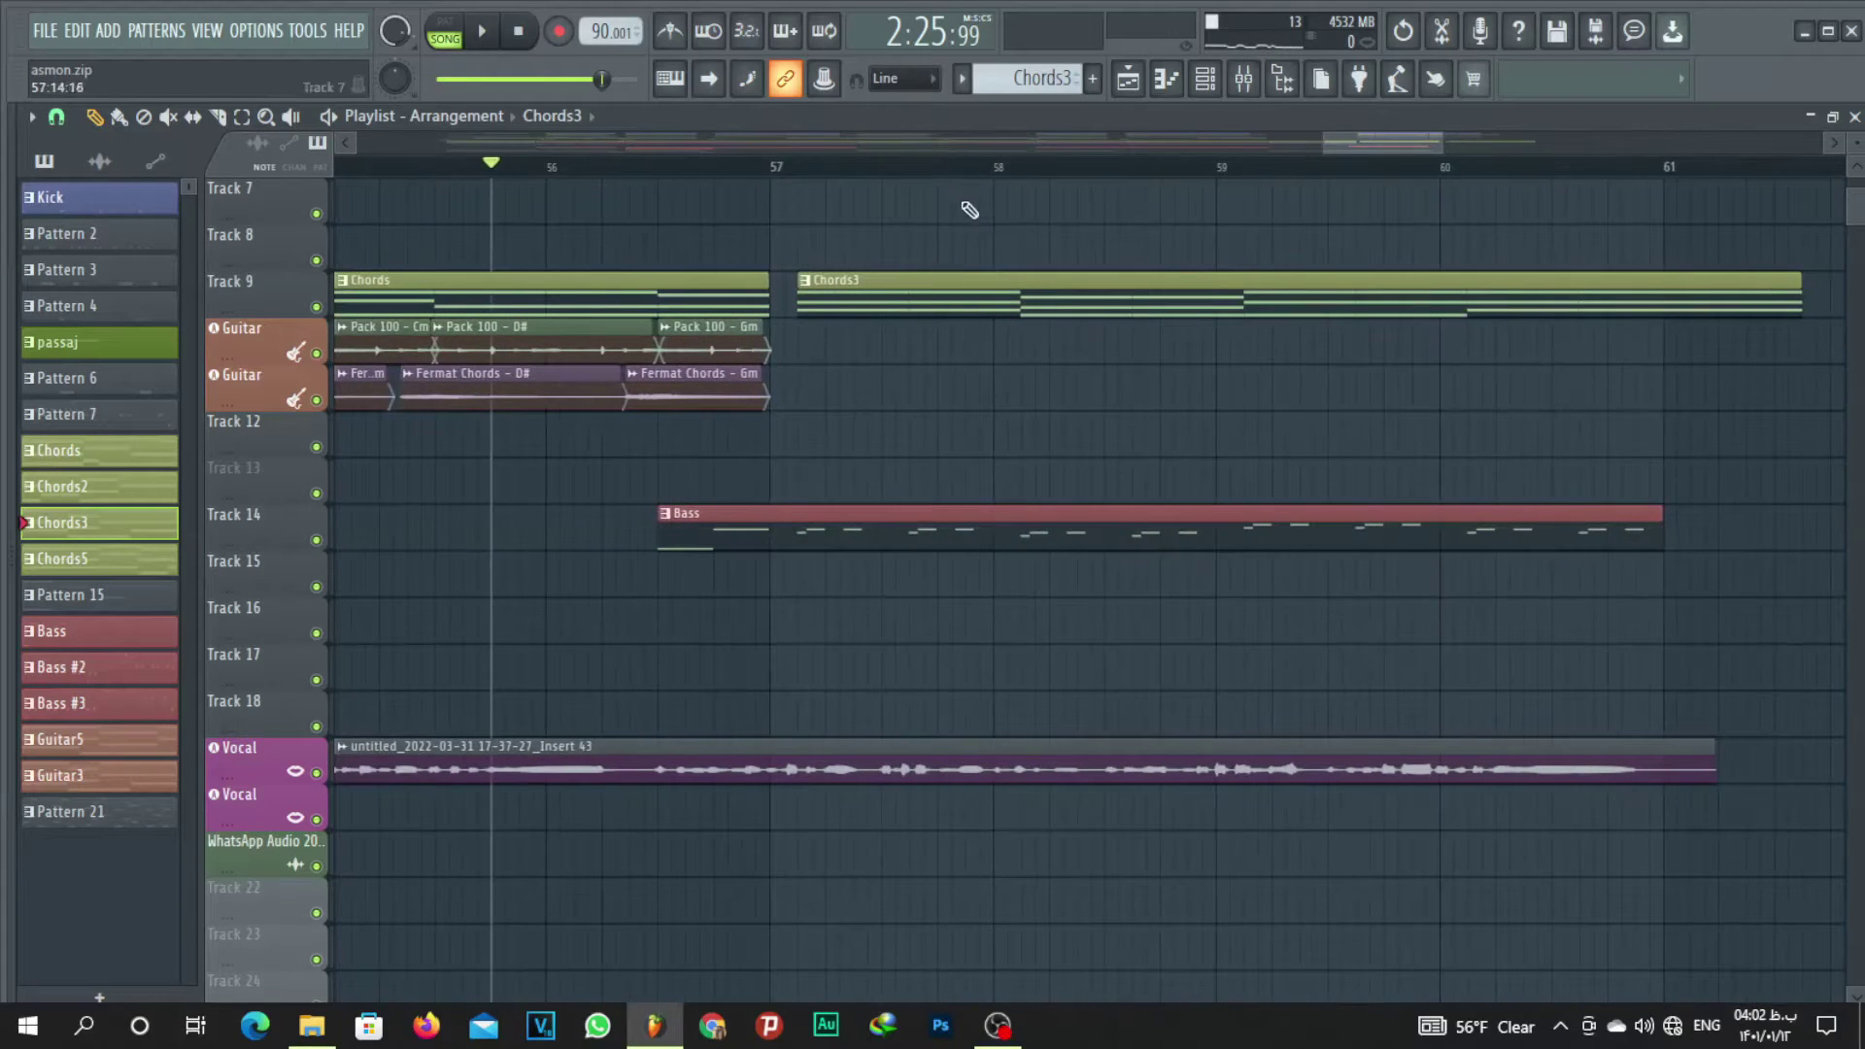
scroll(984, 167, "down", 4)
right_click(1069, 284)
left_click_drag(1366, 283, 962, 292)
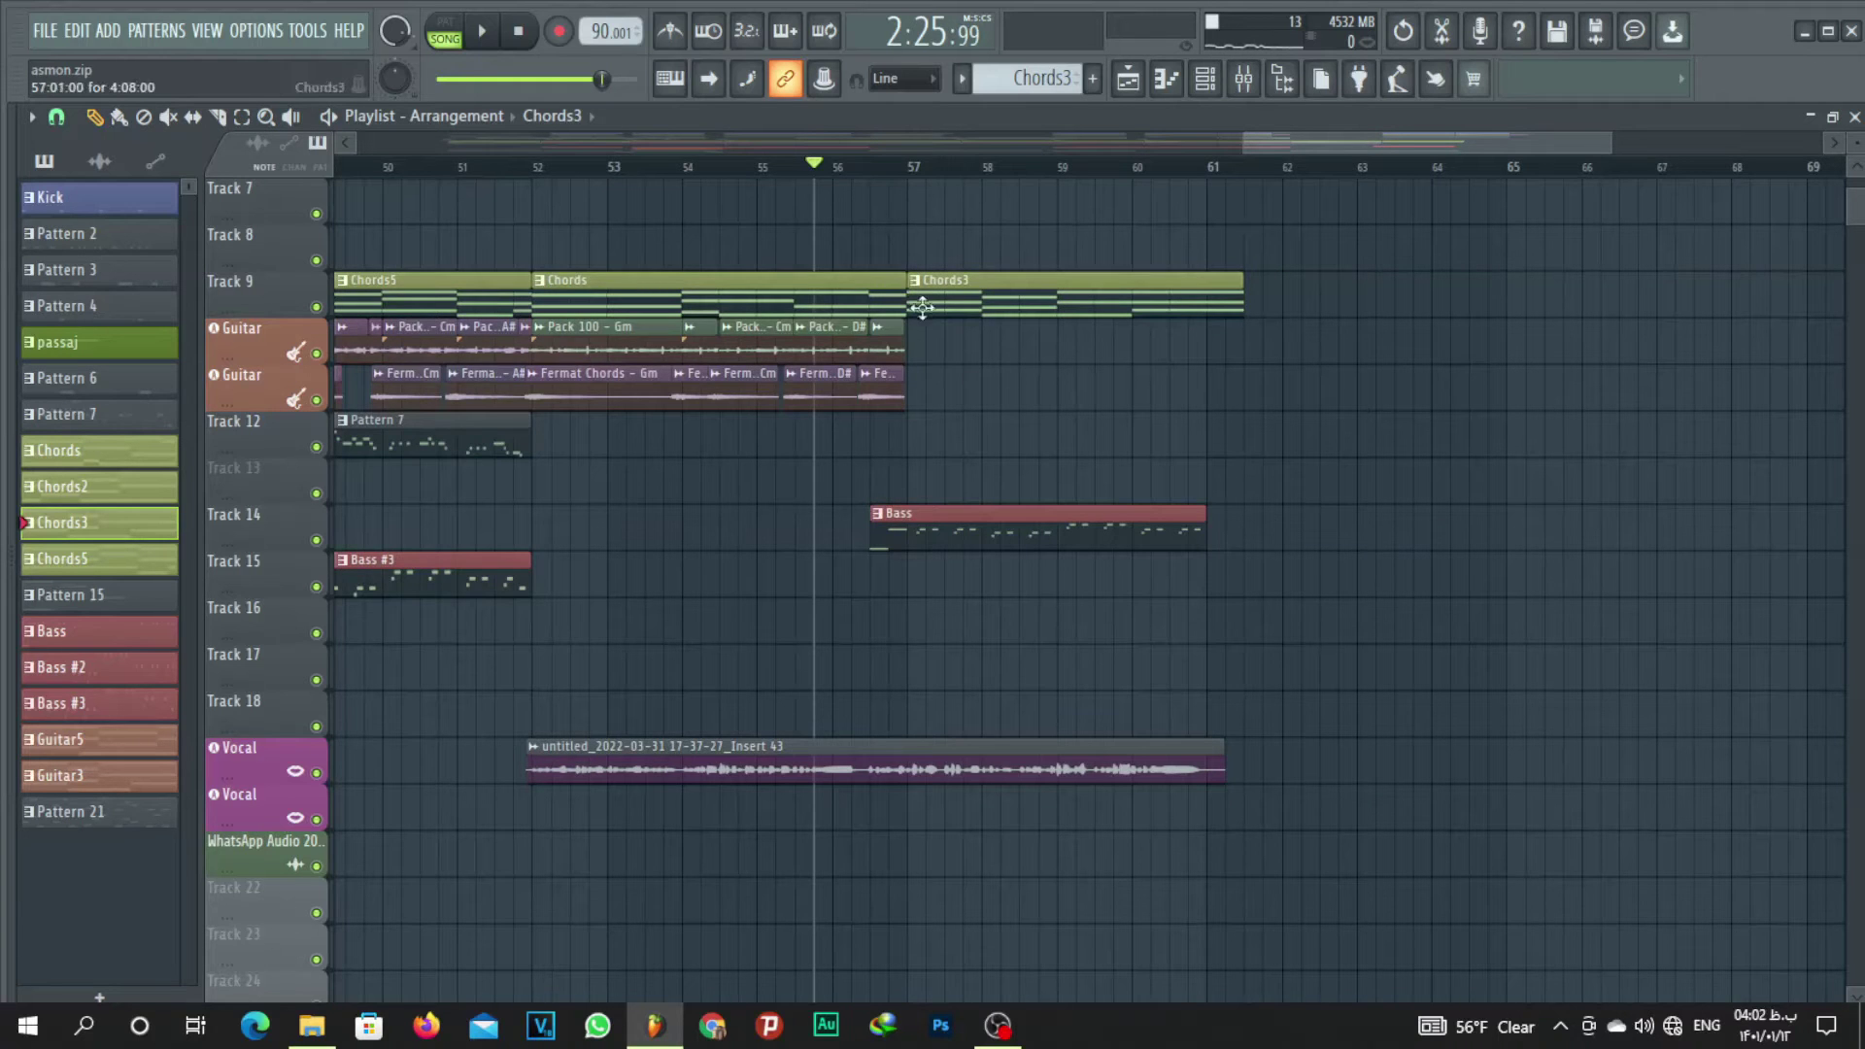
Play the passage from about bar 55 and shorten the Chords3 clip's end to bar 61, in line with the Bass clip.
key("space")
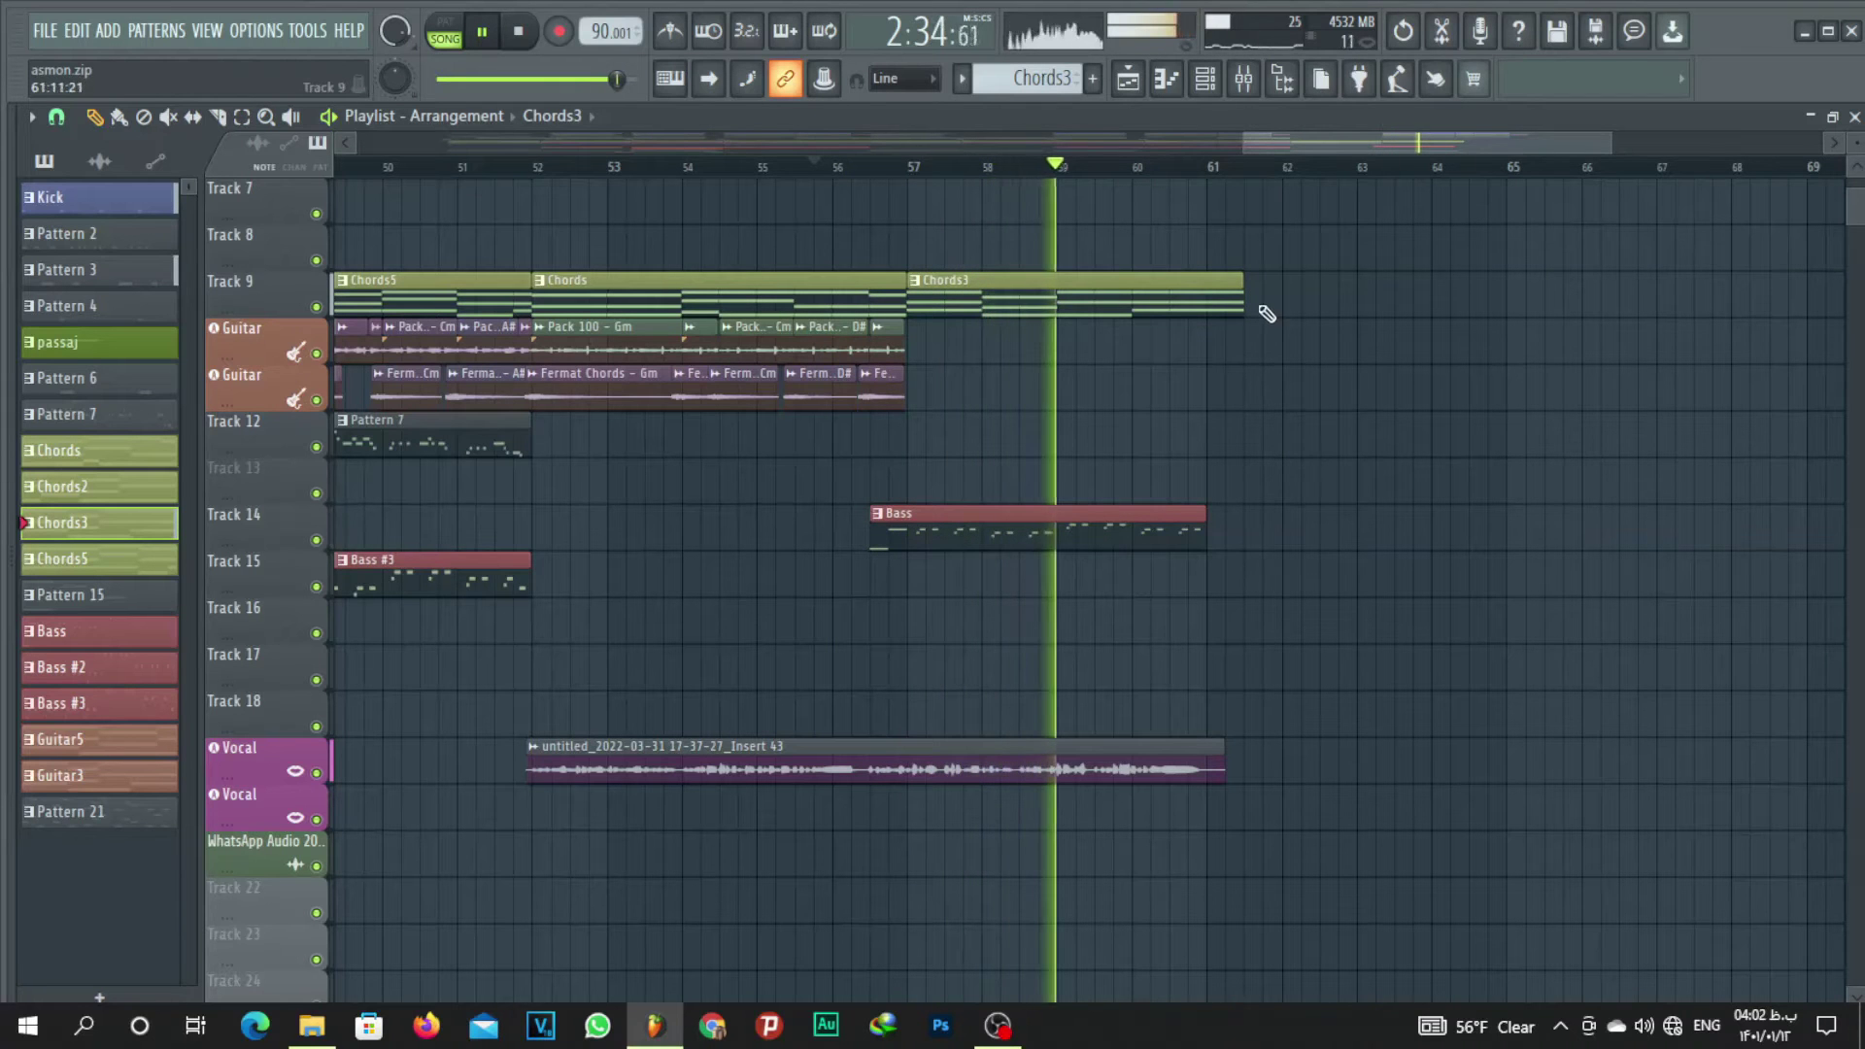
left_click_drag(1254, 301, 1208, 301)
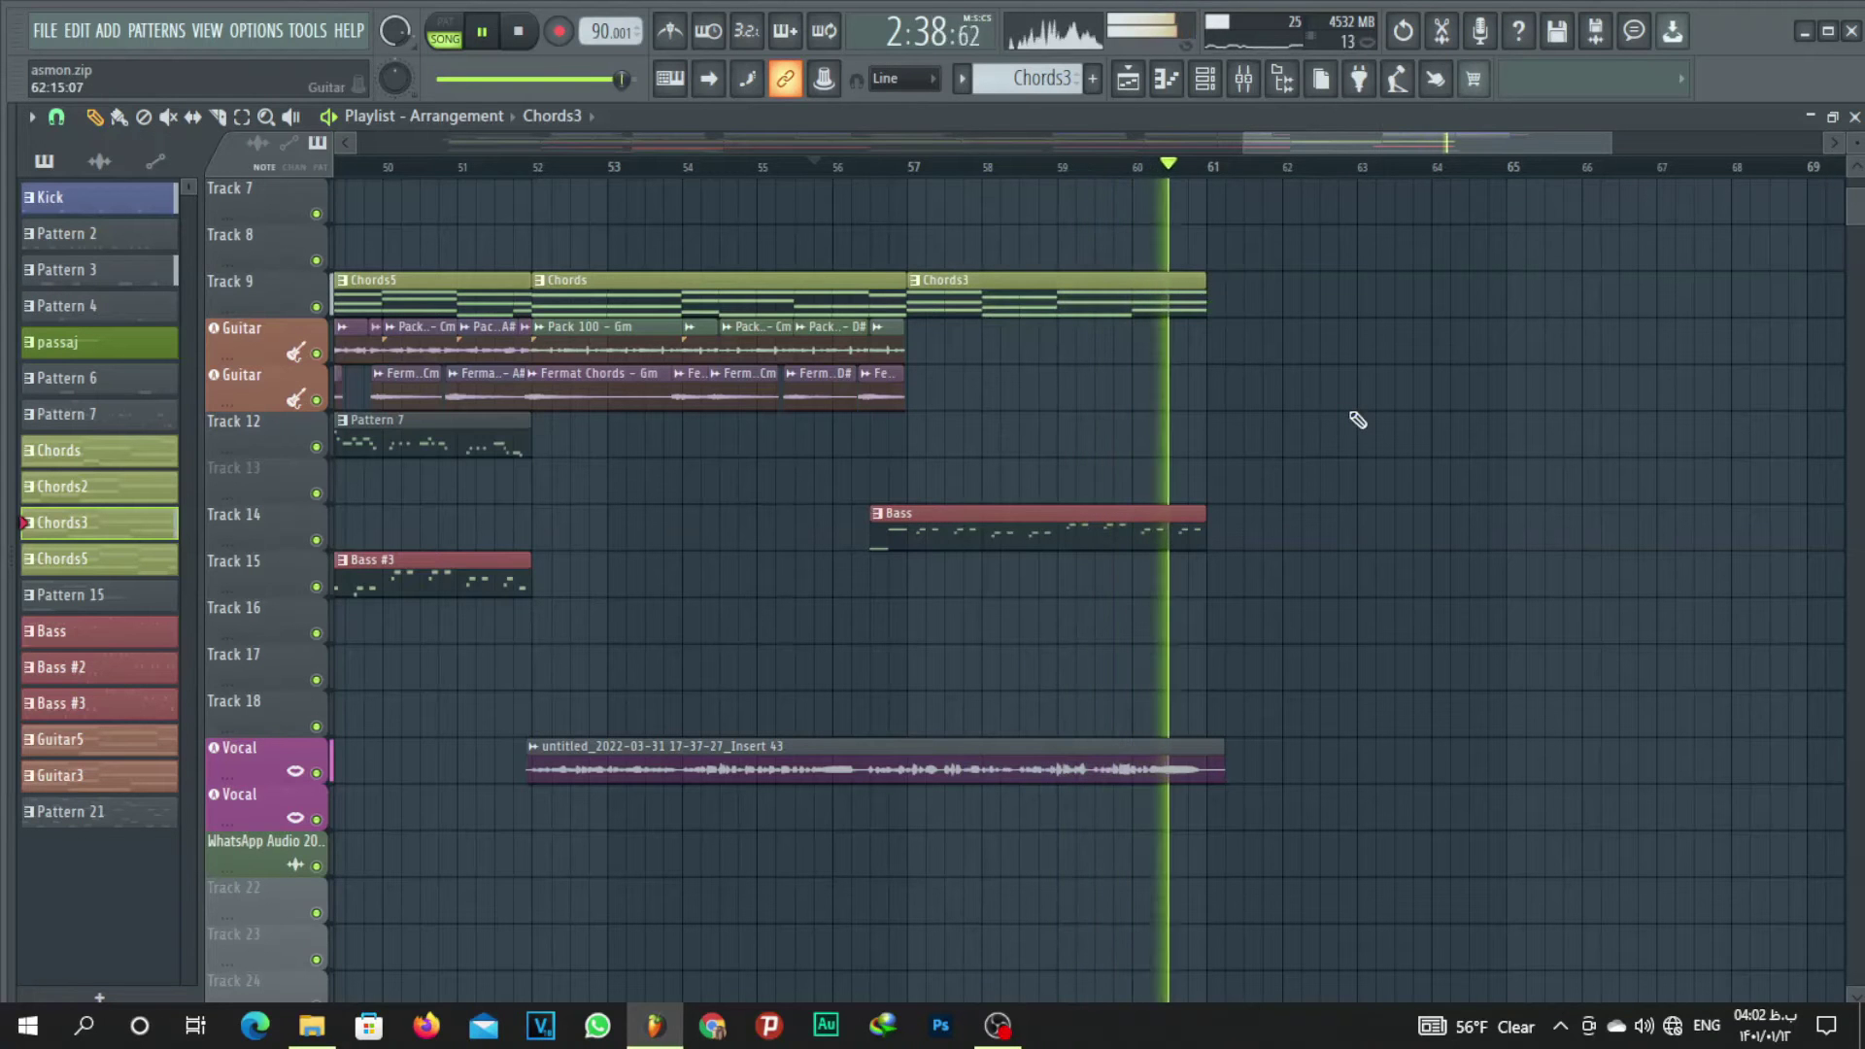
key("space")
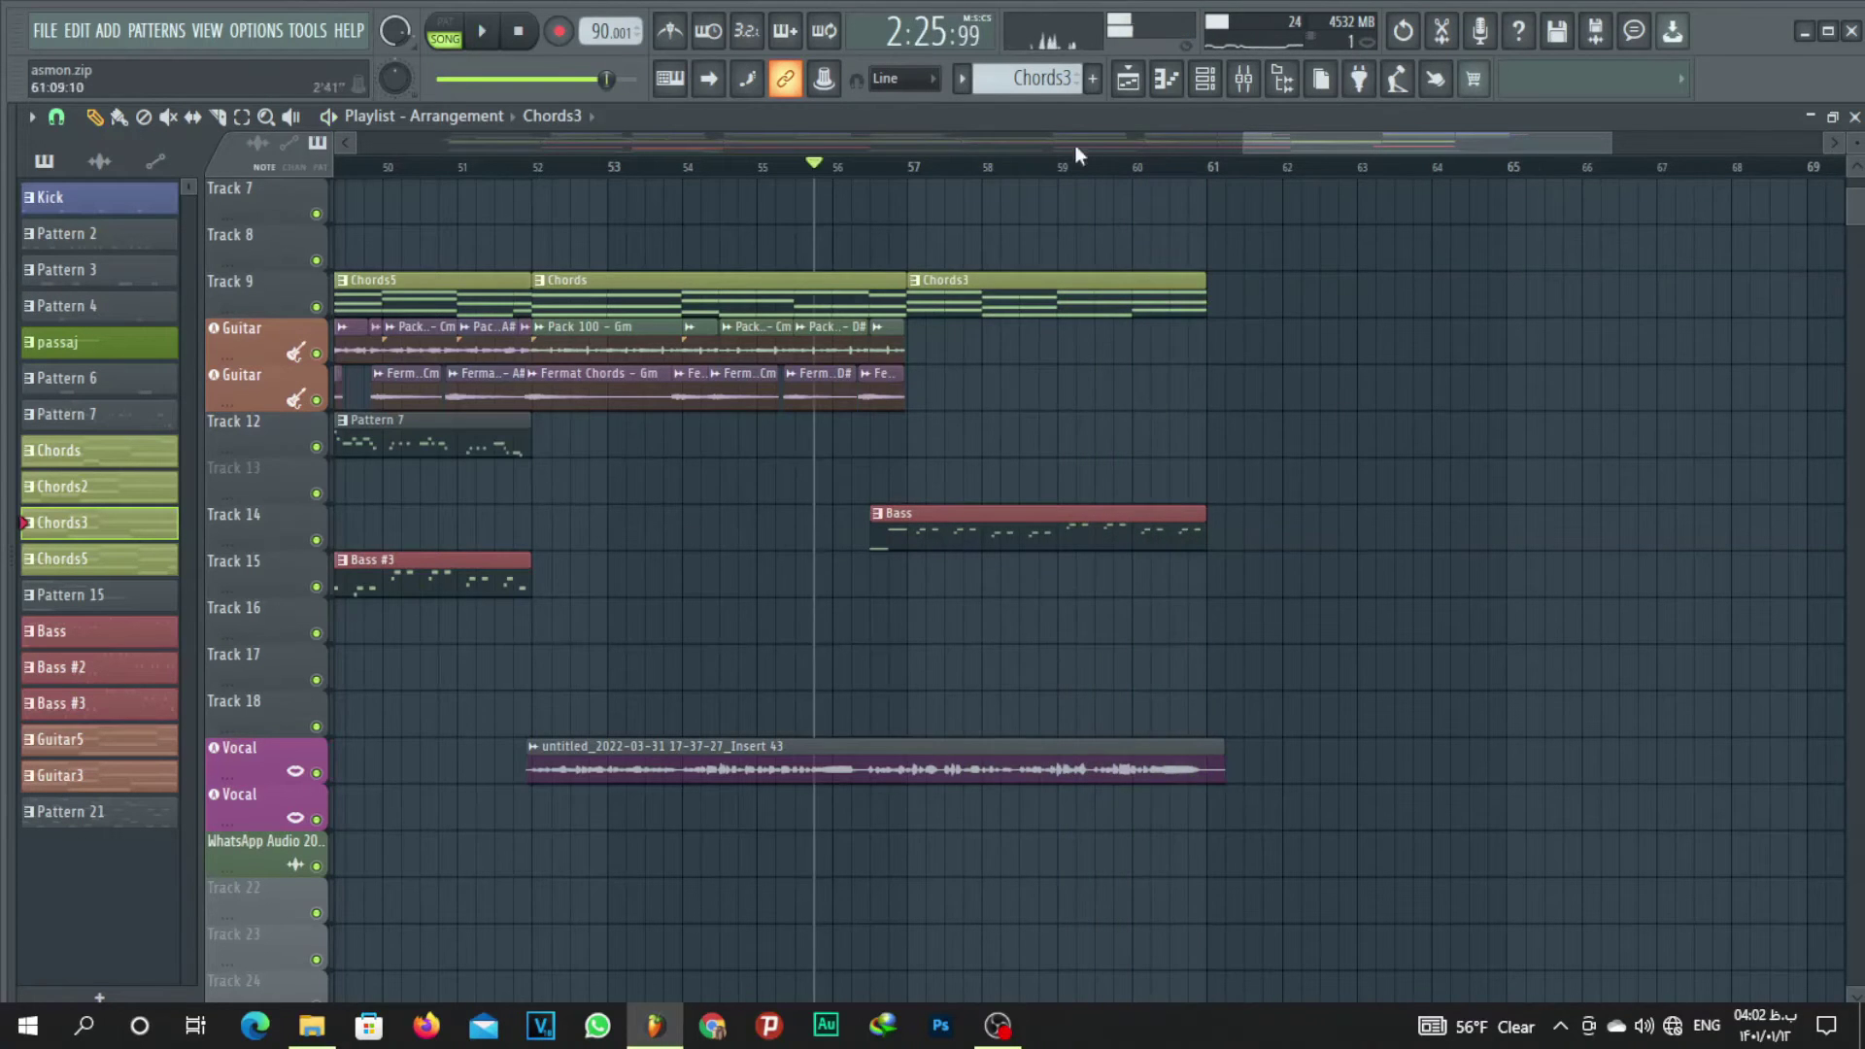
Examine the whole arrangement from the drum tracks down to the vocals, comparing the new section with the earlier ones.
scroll(1309, 525, "up", 3)
scroll(1308, 525, "up", 2)
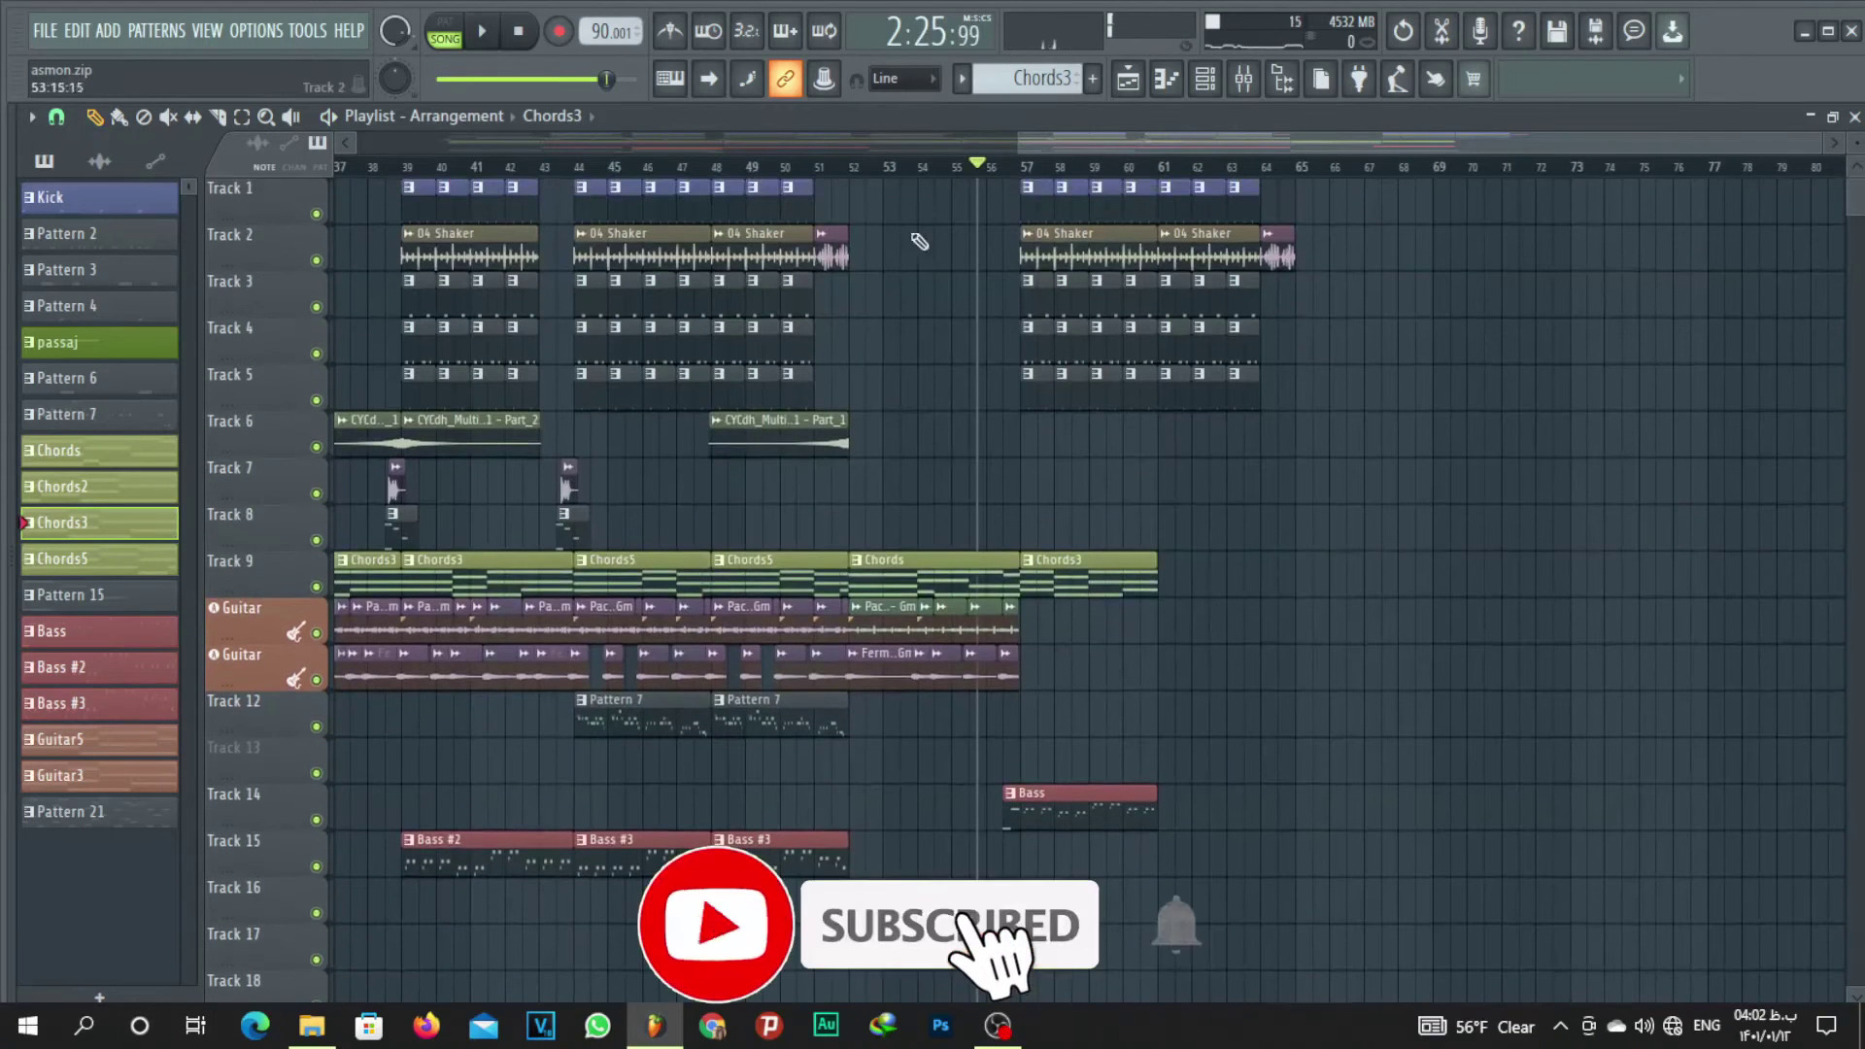
scroll(916, 240, "down", 3)
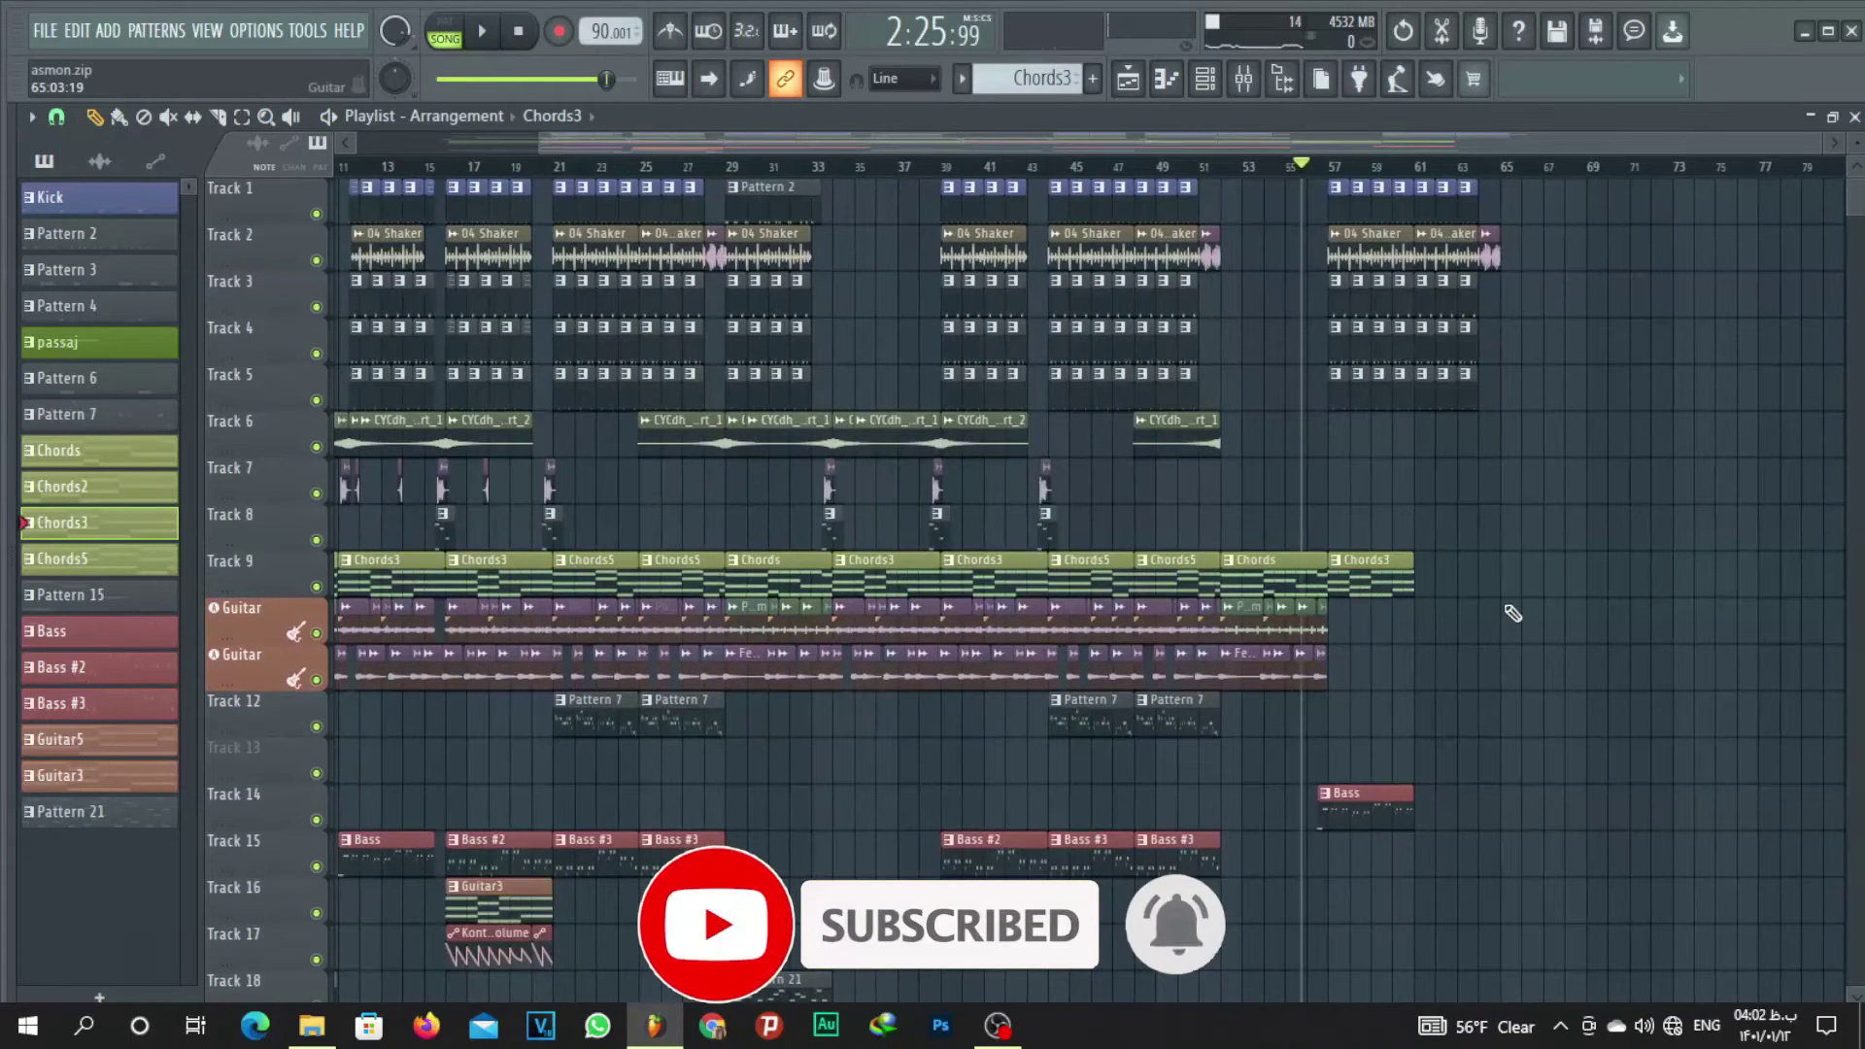
scroll(1512, 612, "down", 3)
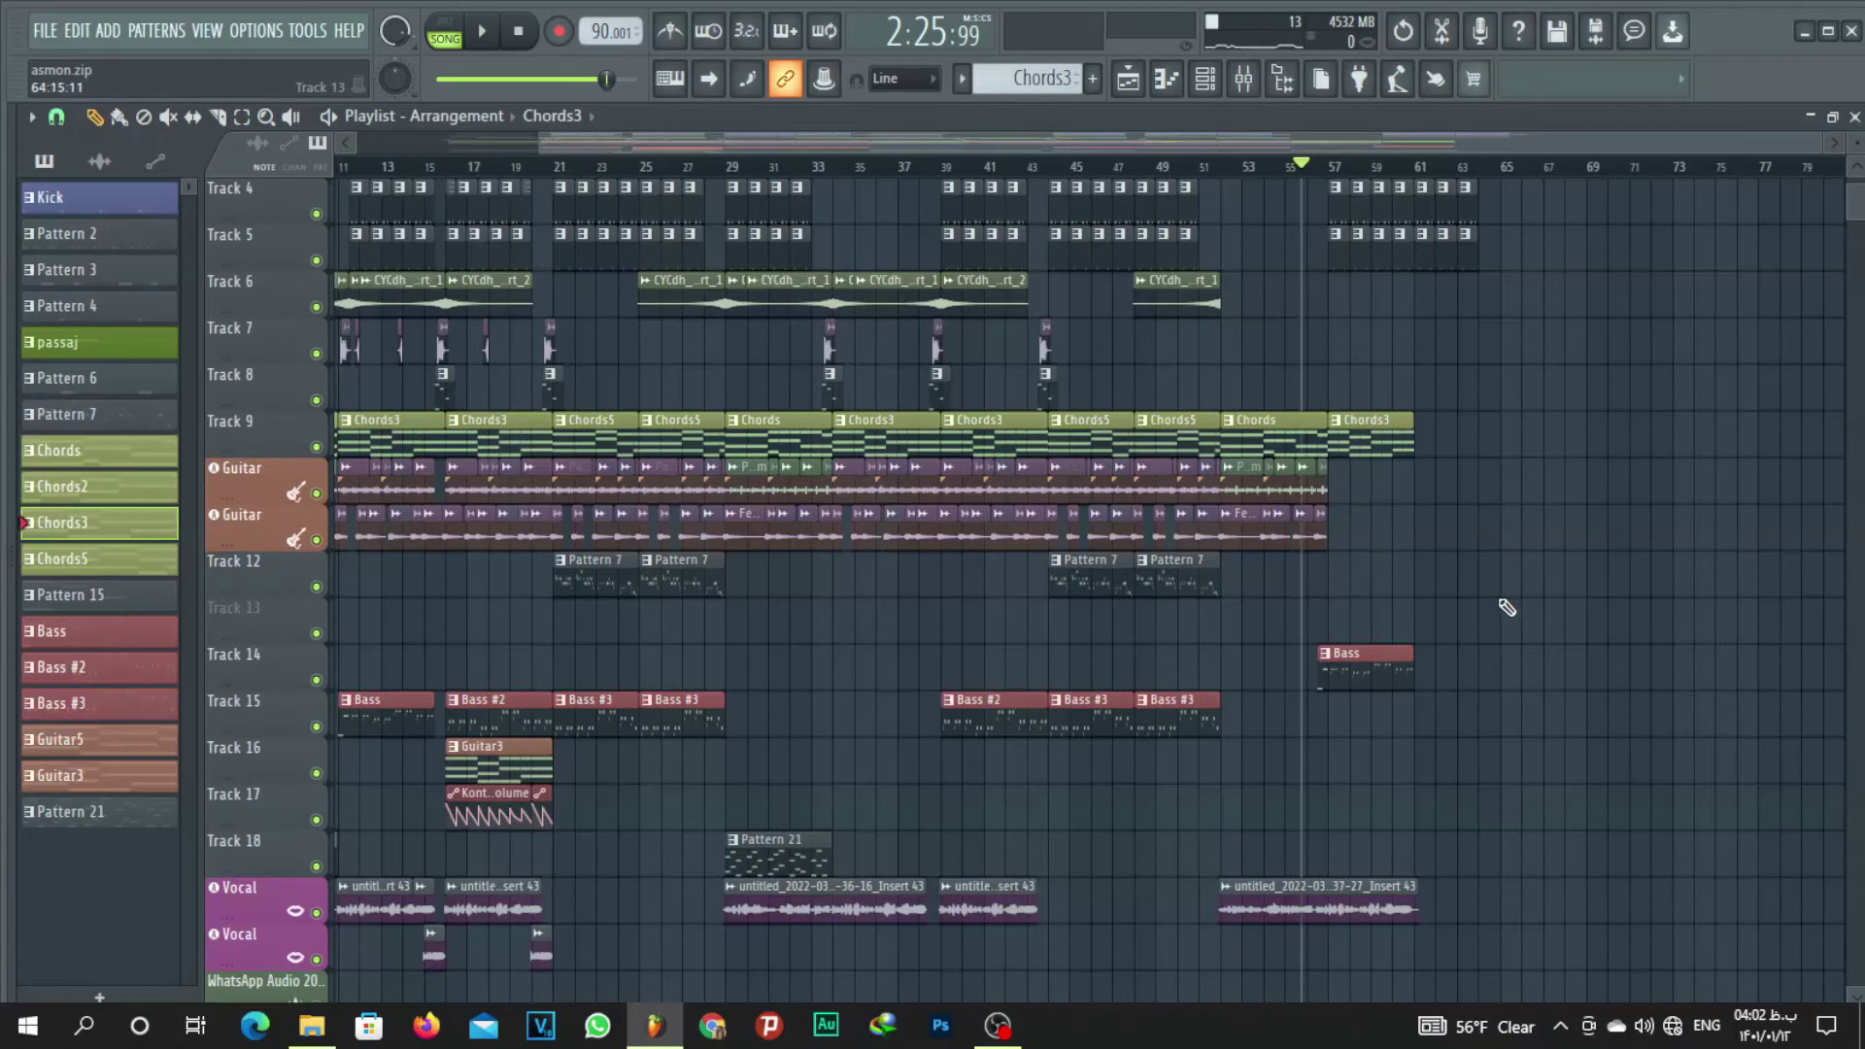
scroll(1074, 738, "down", 2)
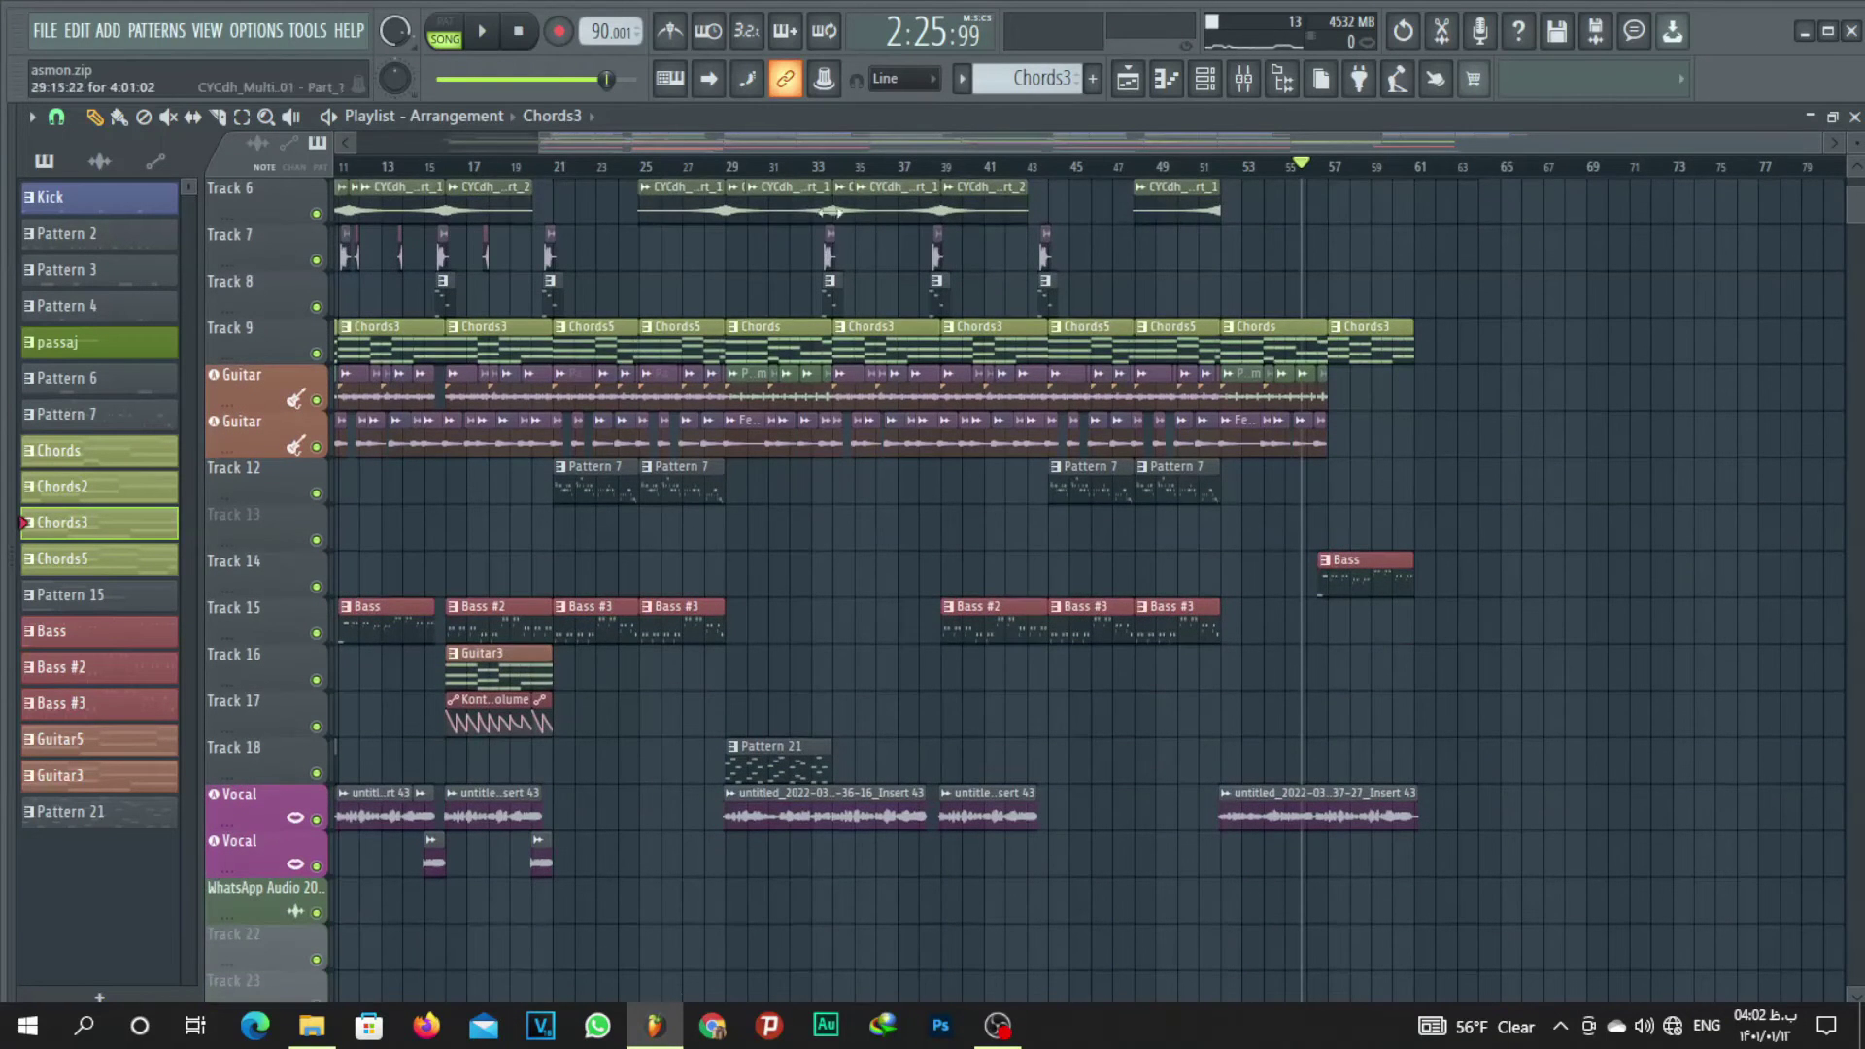
scroll(846, 183, "down", 2, "ctrl")
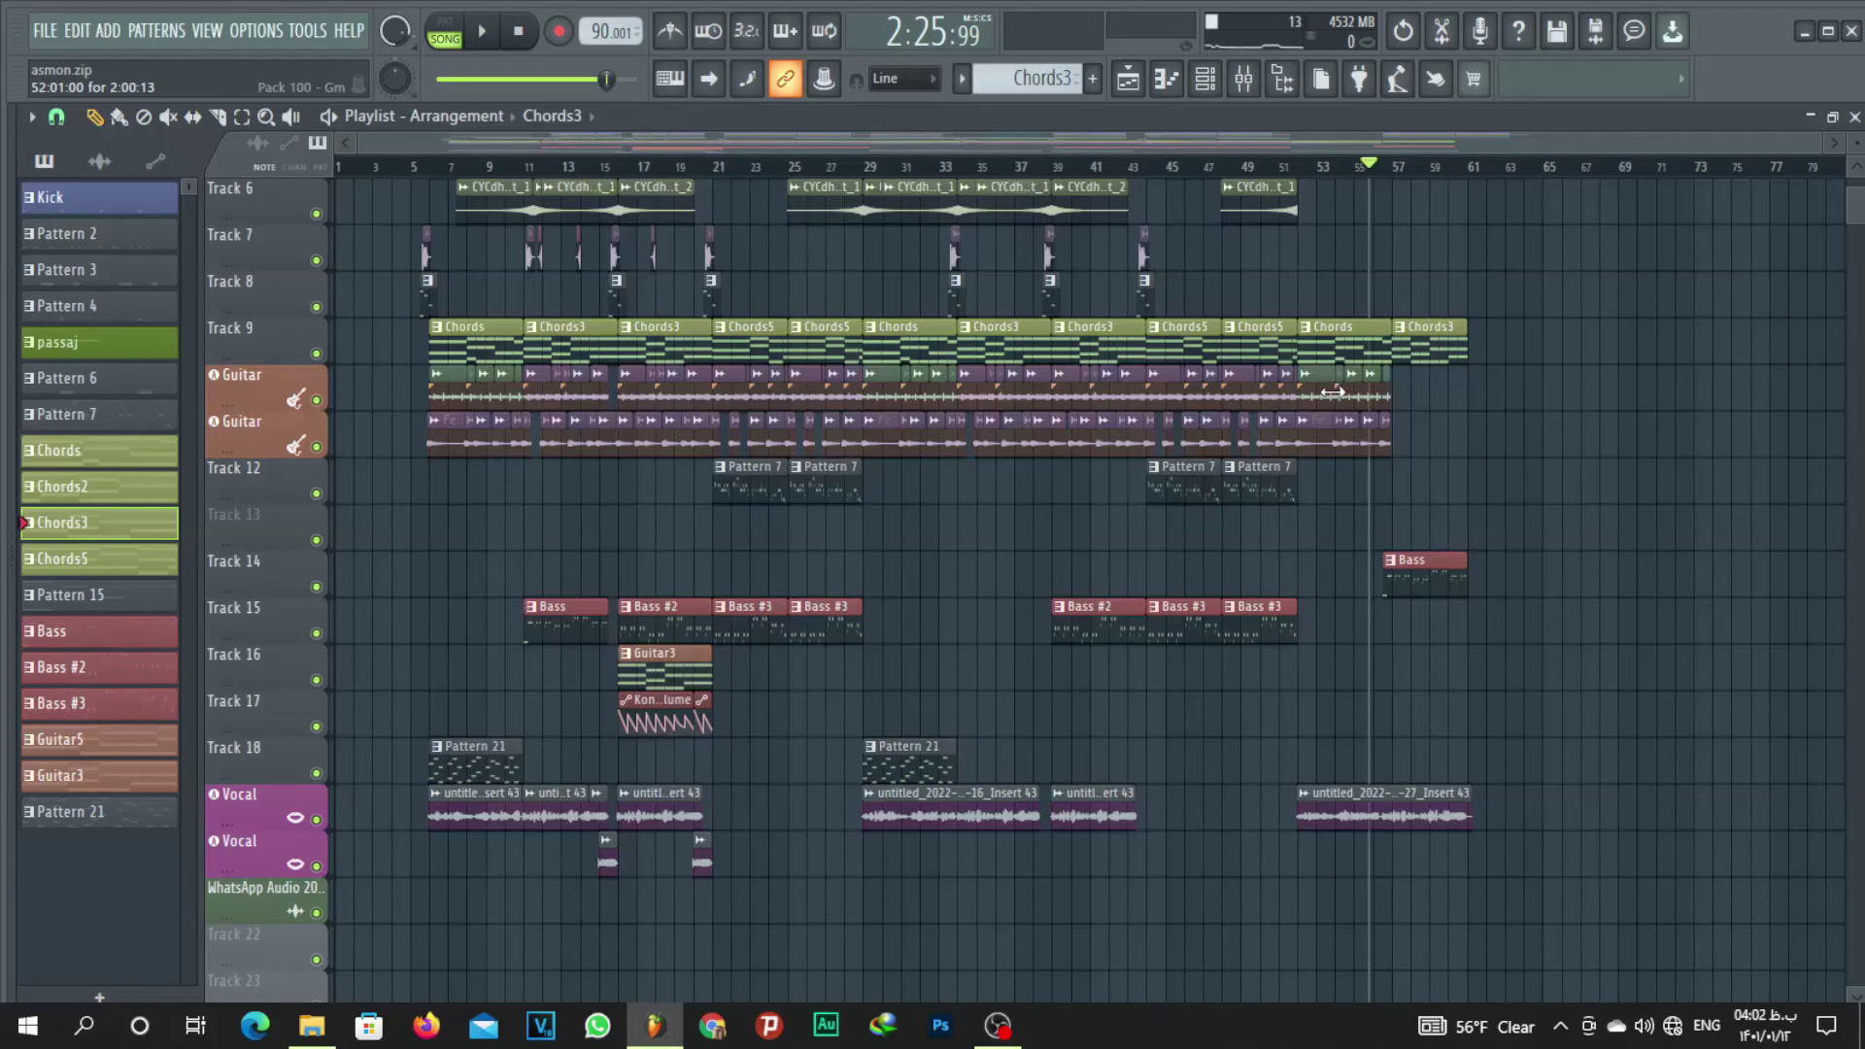
scroll(1038, 153, "up", 2)
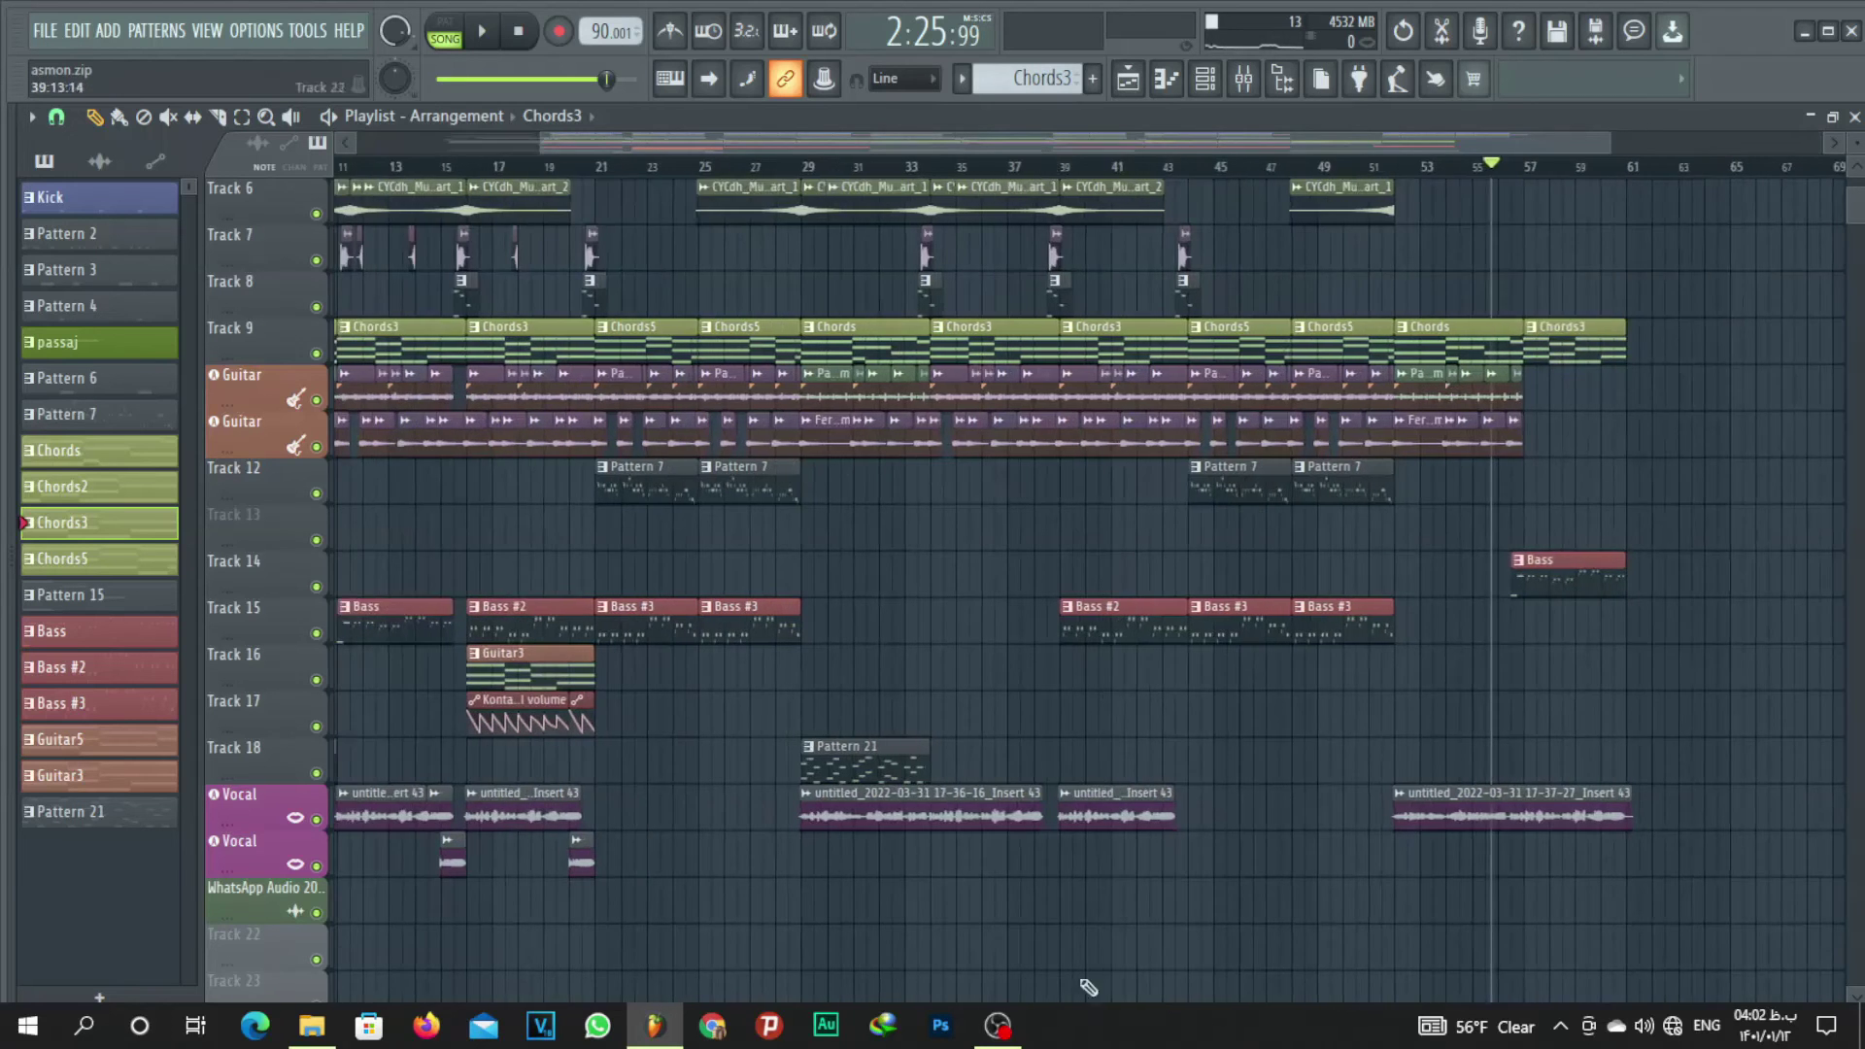